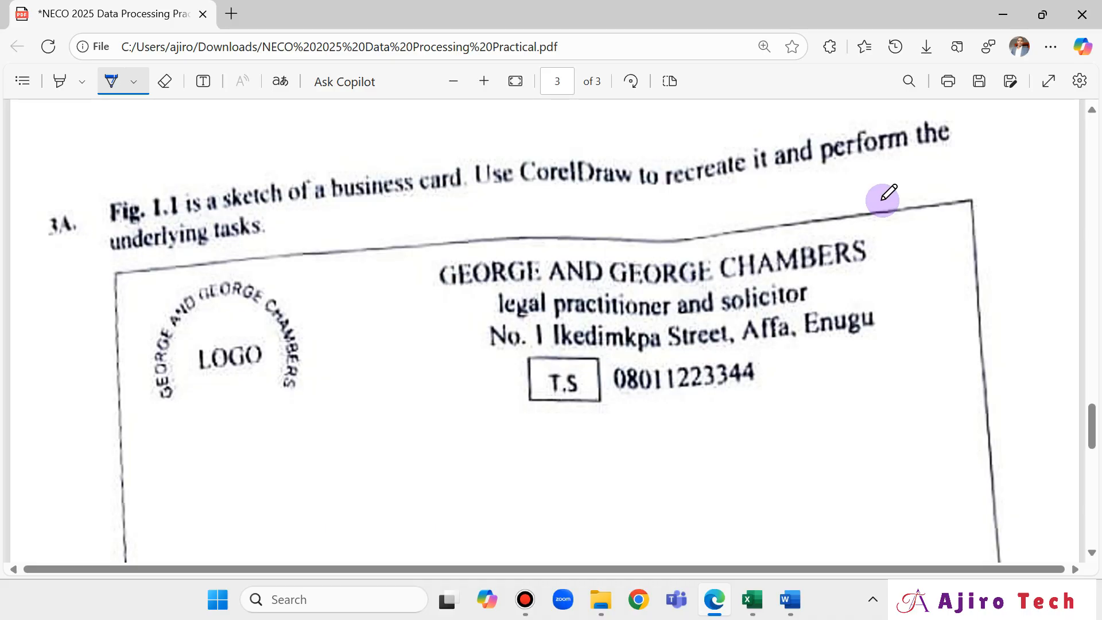
Review the card sketch in the PDF, then underline 'CorelDraw' in question 3A in blue ink.
scroll(744, 362, "down", 10)
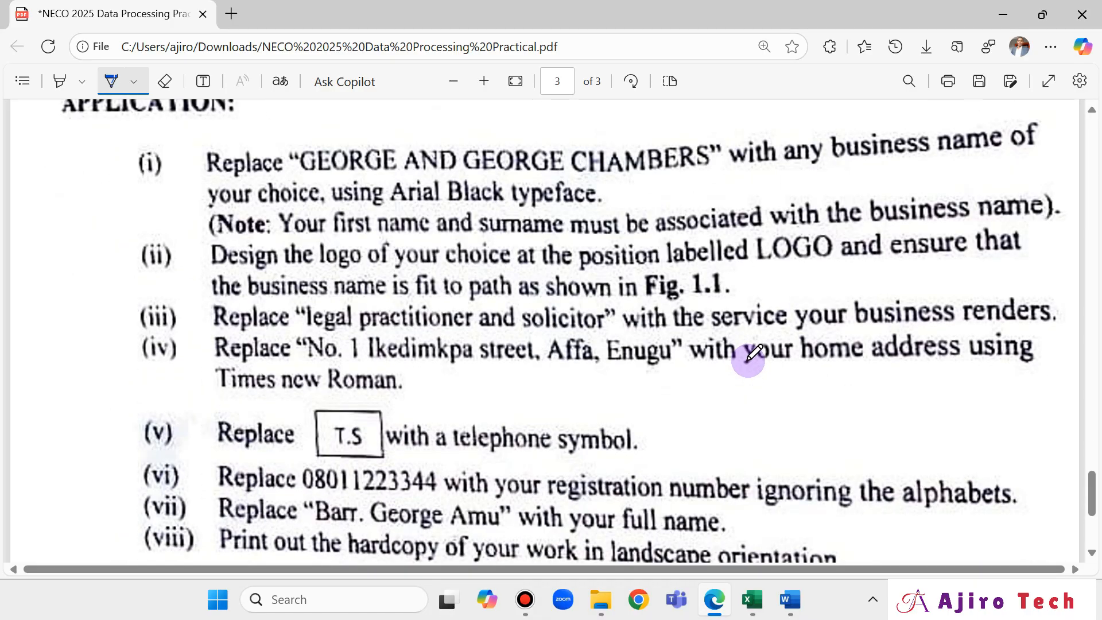
scroll(749, 359, "up", 15)
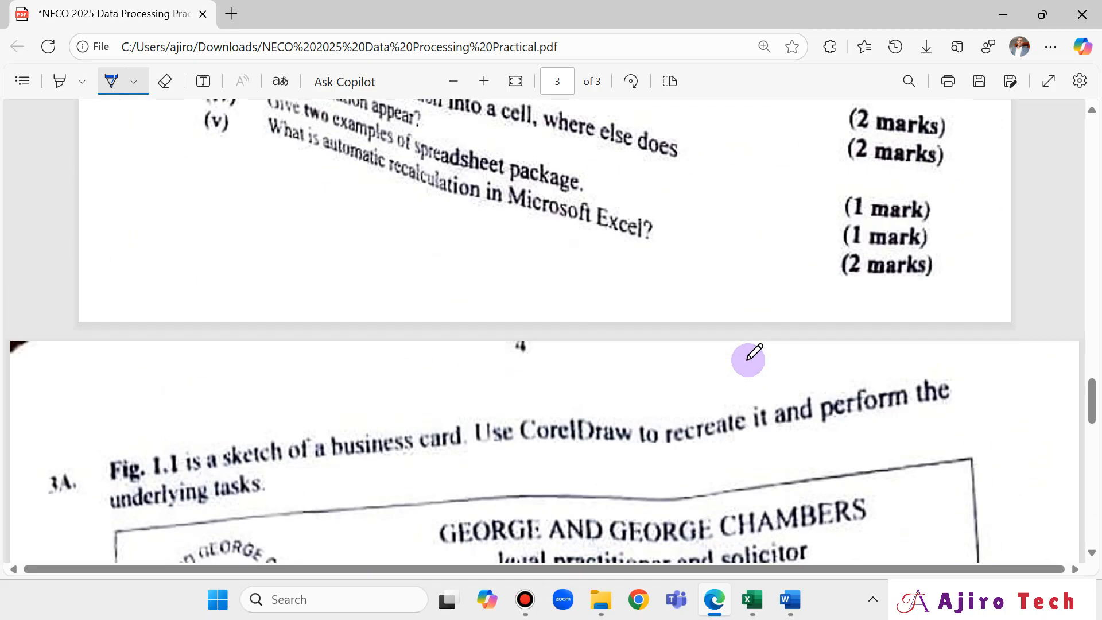
scroll(749, 359, "down", 5)
scroll(754, 353, "down", 5)
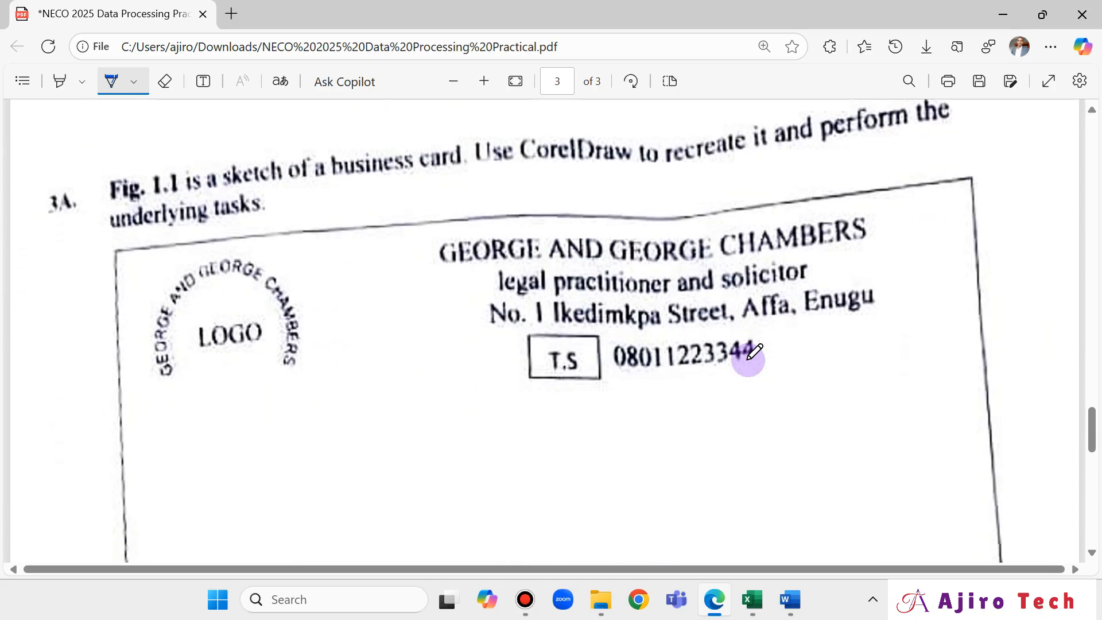
scroll(753, 353, "down", 3)
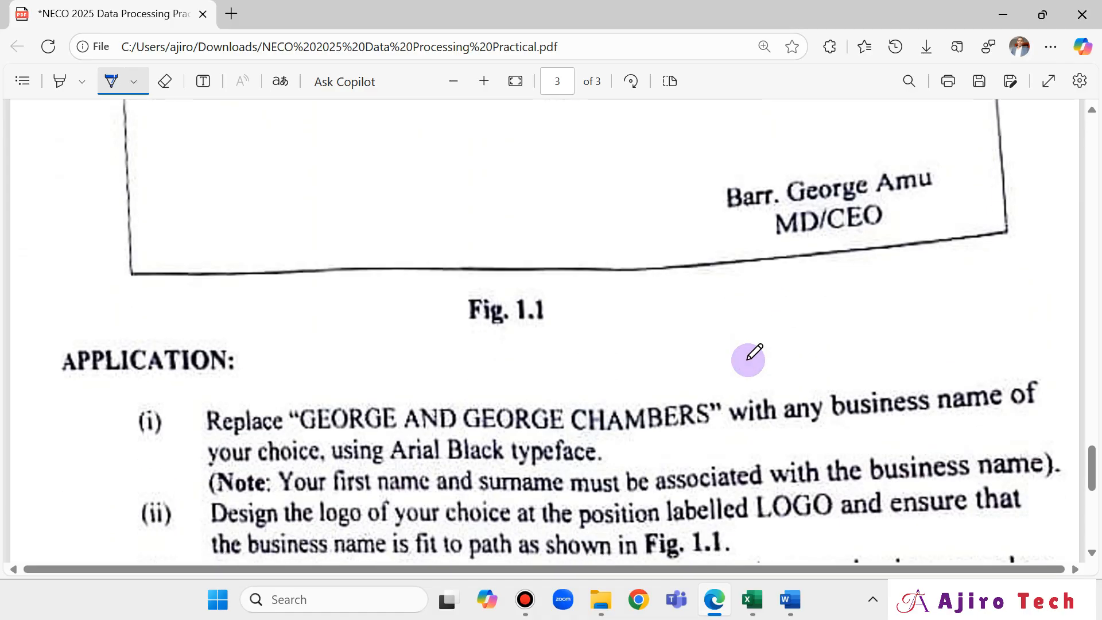
scroll(750, 359, "up", 10)
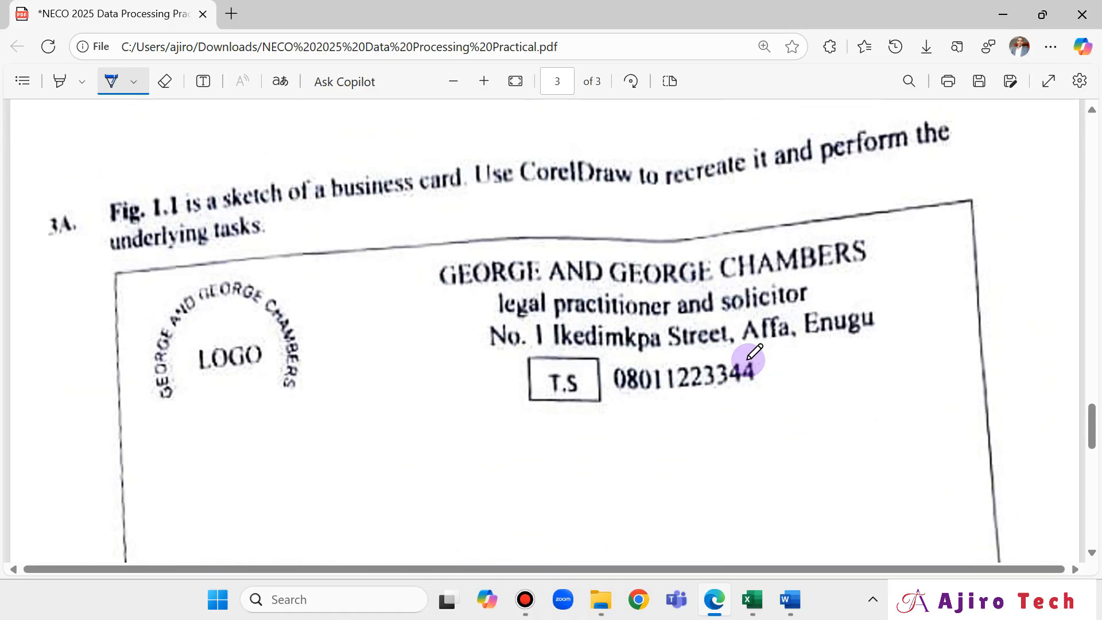
left_click_drag(526, 274, 636, 281)
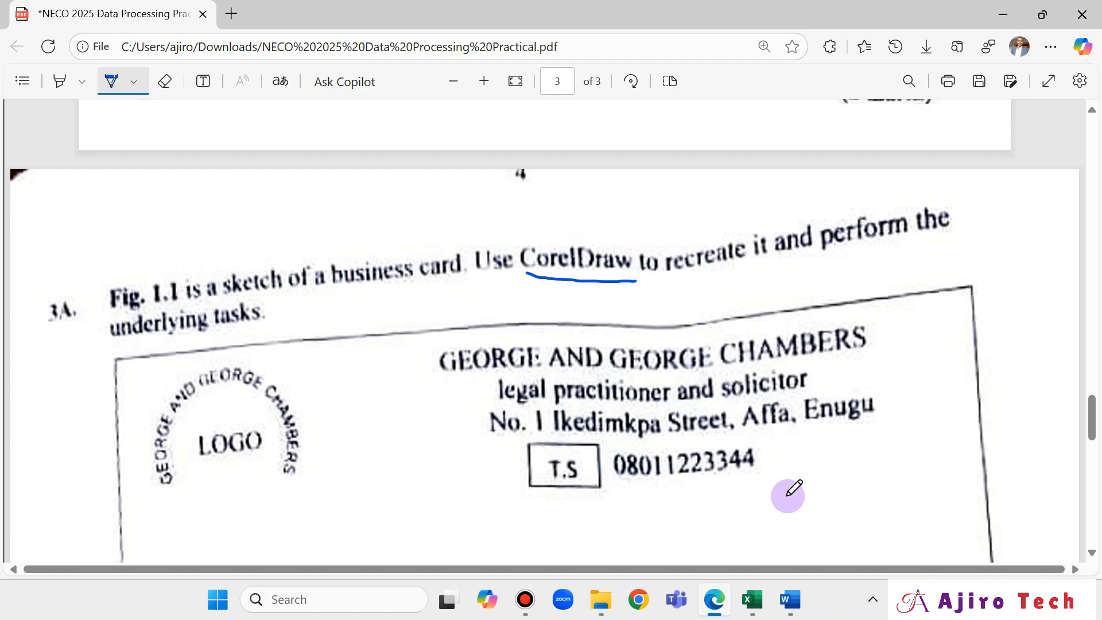
mouse_move(790, 617)
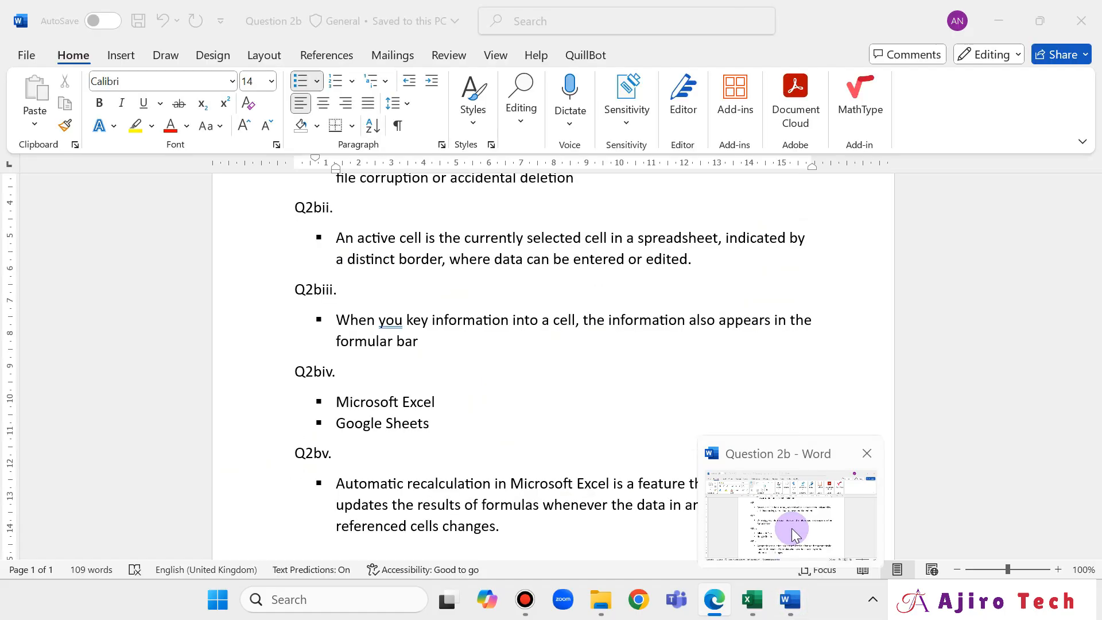
Close the Question 2b Word document, then save and close the Question 2 Practical workbook.
left_click(791, 528)
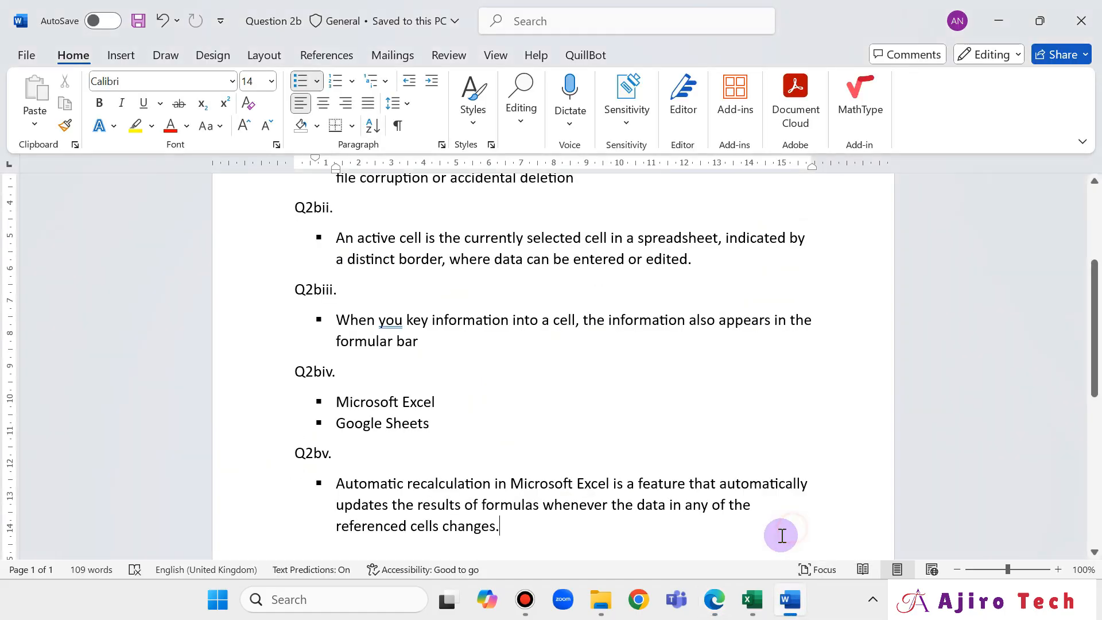
left_click(1094, 7)
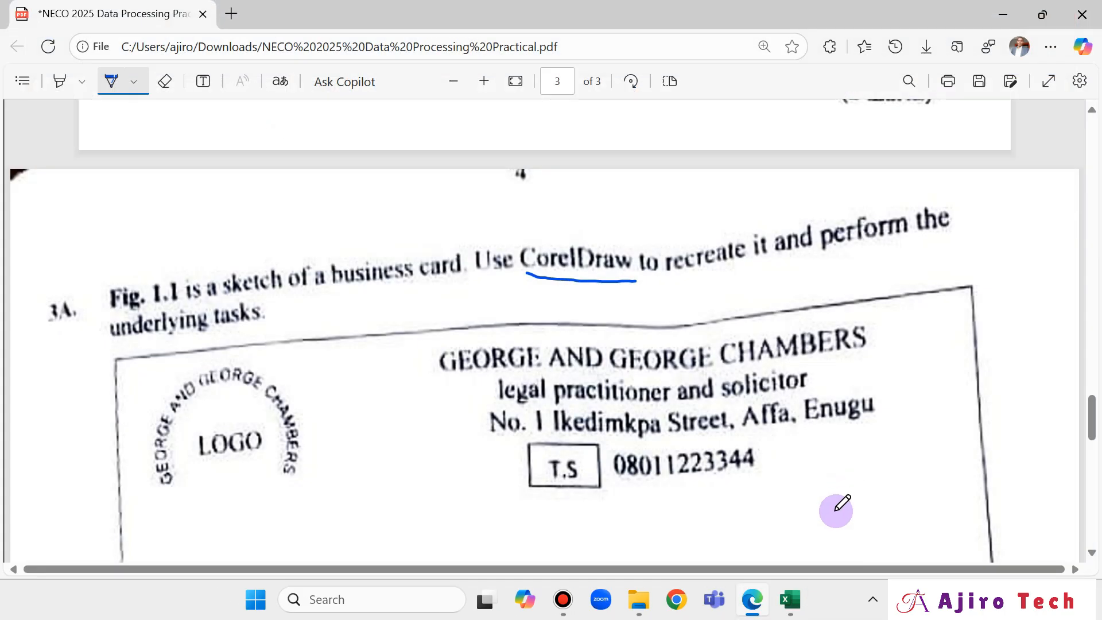
left_click(787, 604)
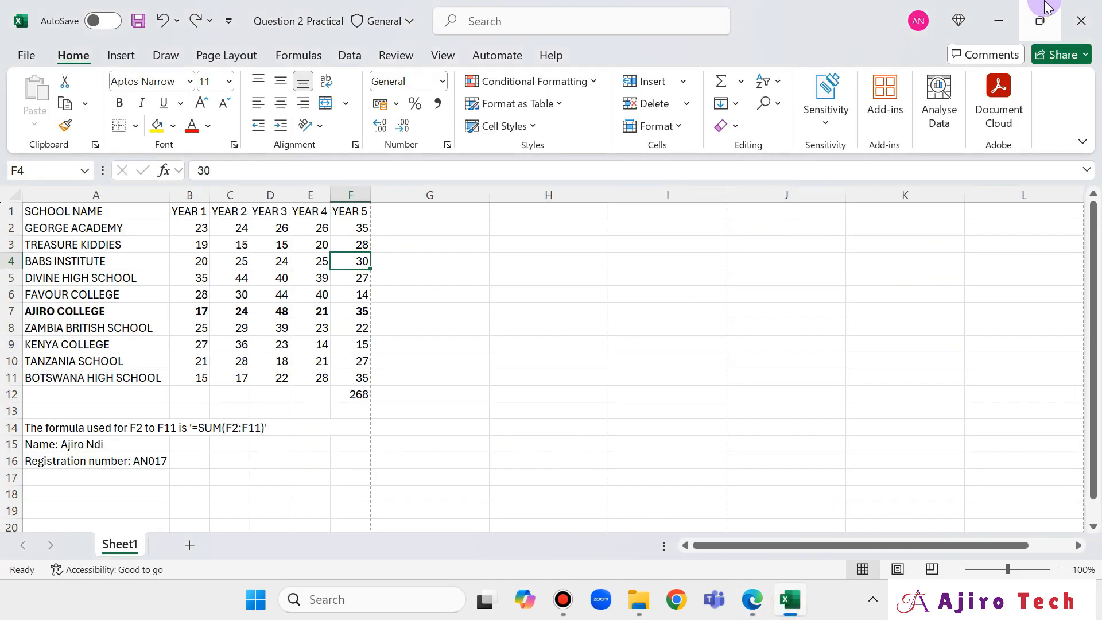
left_click(1091, 21)
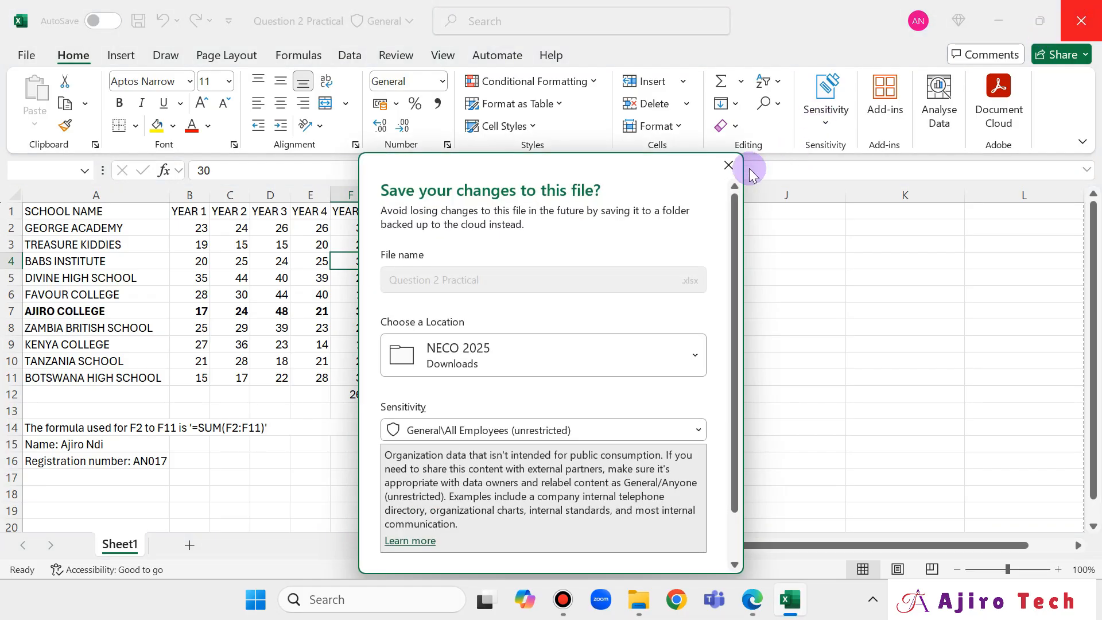
left_click(727, 166)
left_click(146, 22)
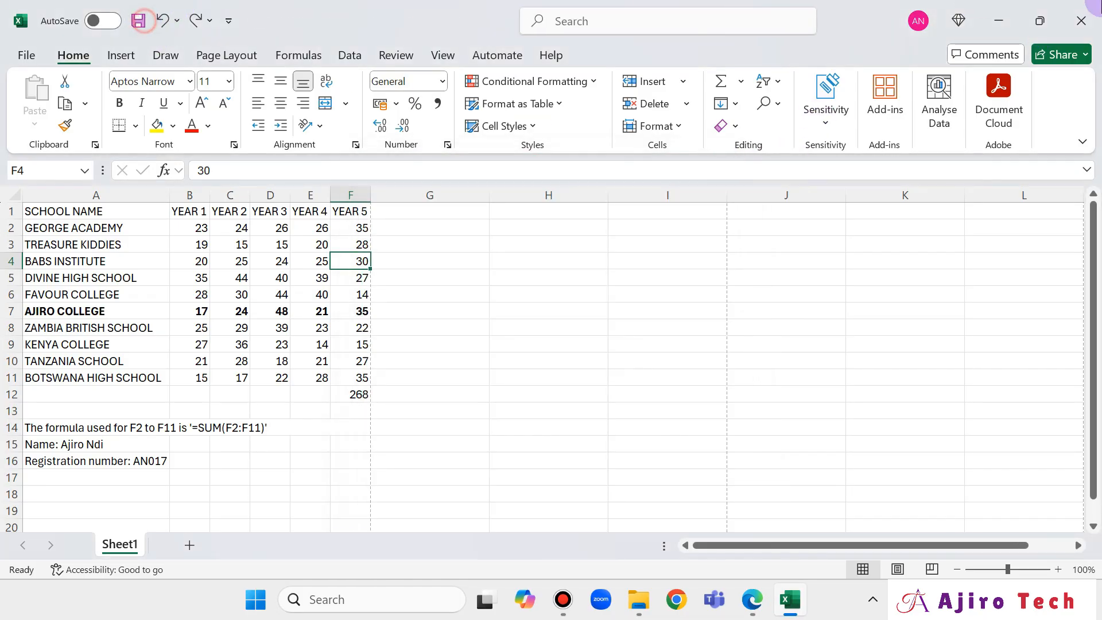
left_click(1084, 21)
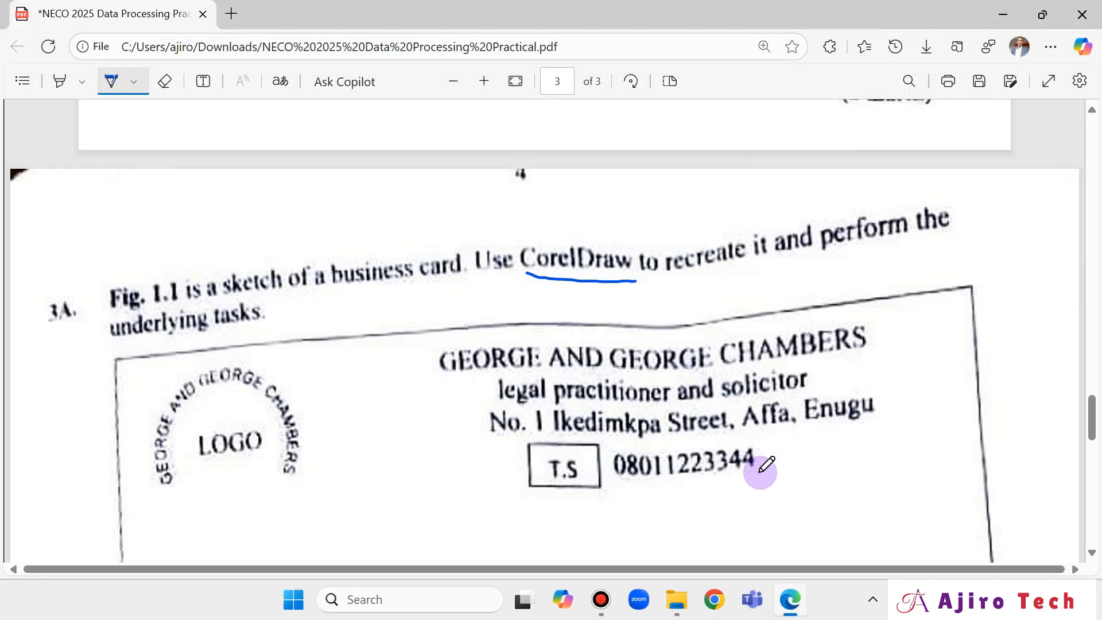
Search the Start menu for 'cor' and launch CorelDRAW 2020 (64-Bit).
key("super")
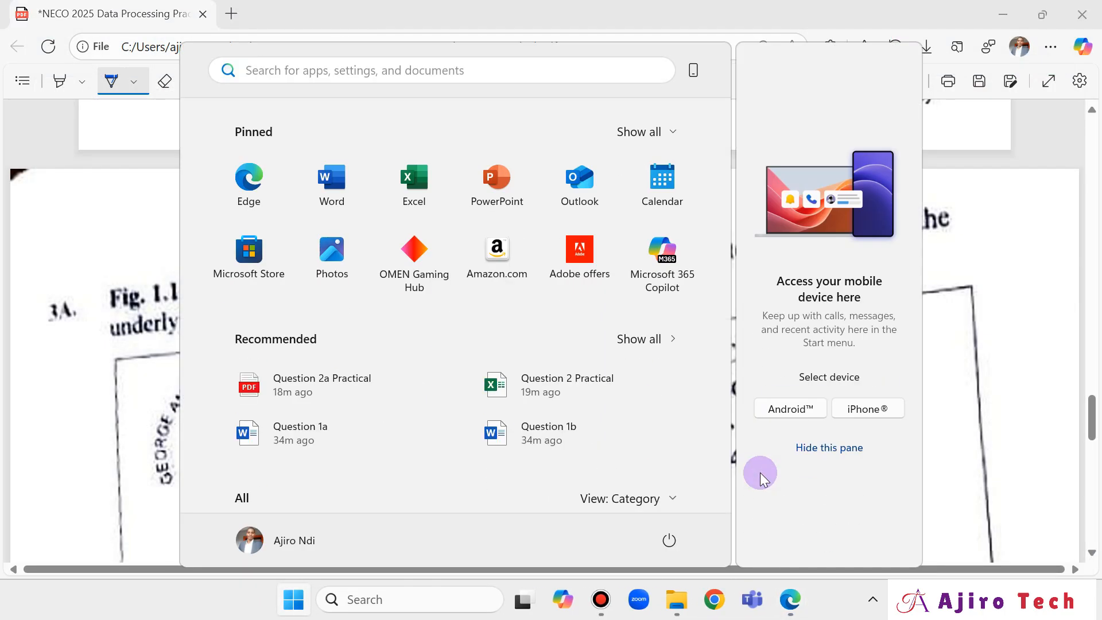
key("super")
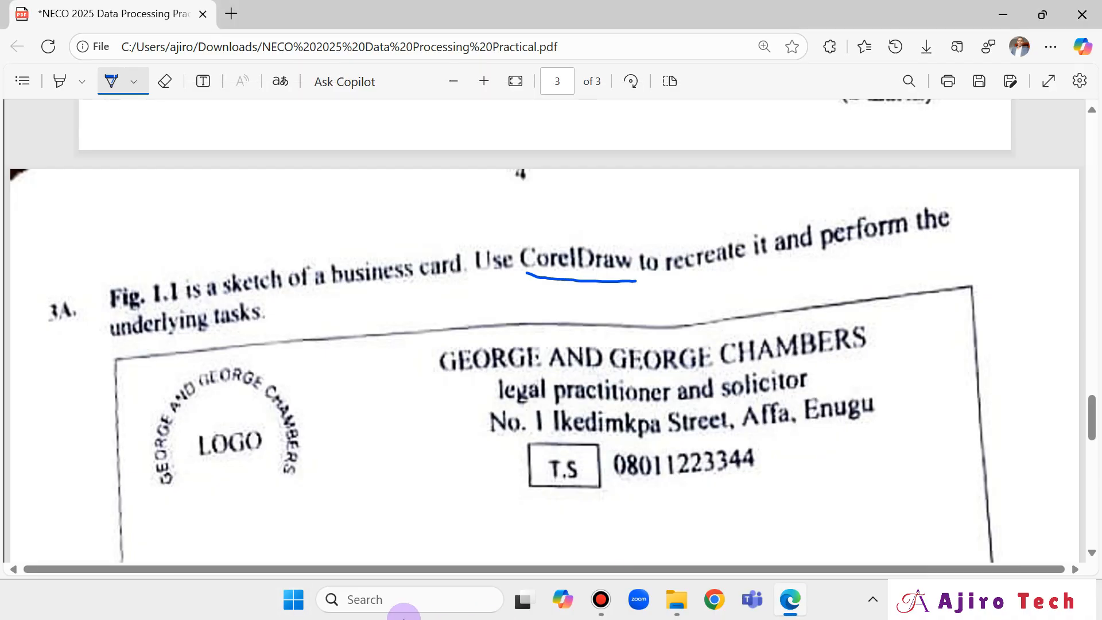
left_click(298, 608)
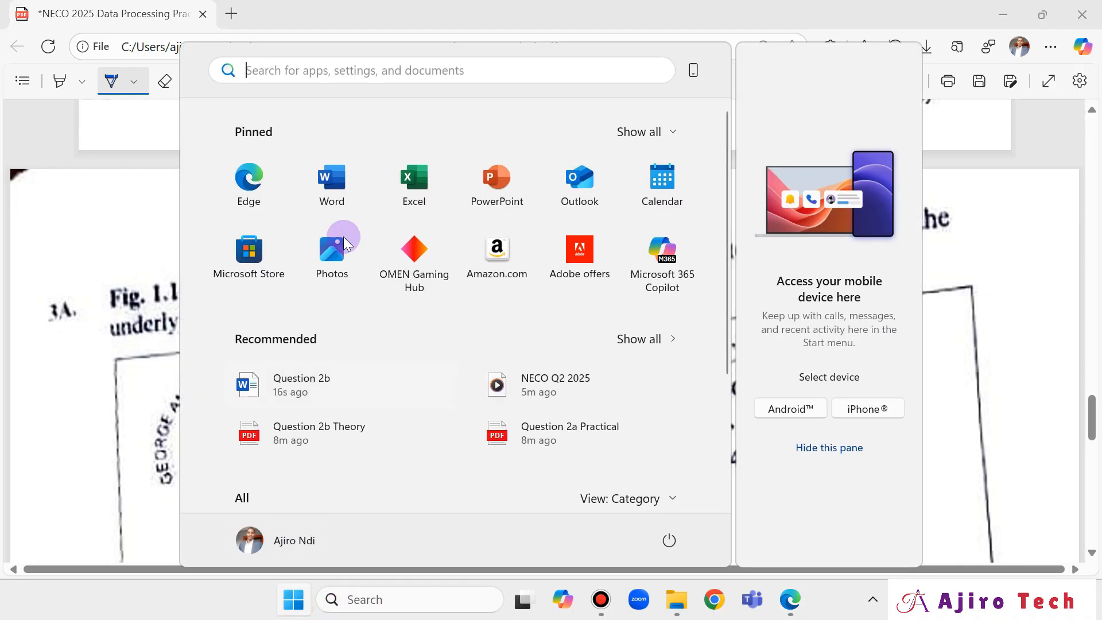
type("cor")
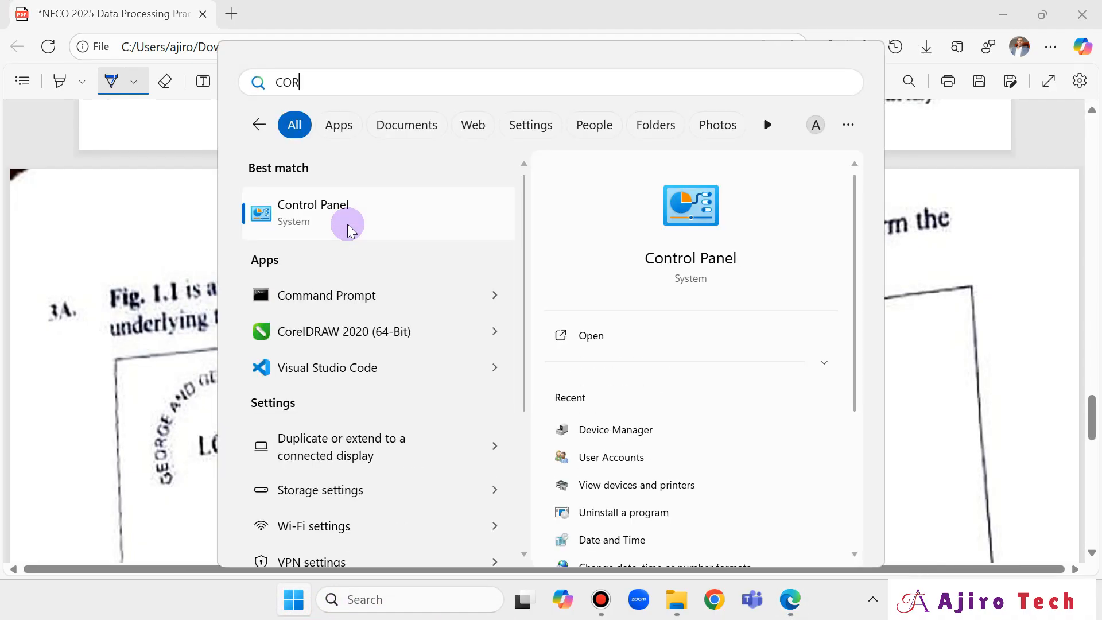
left_click(374, 221)
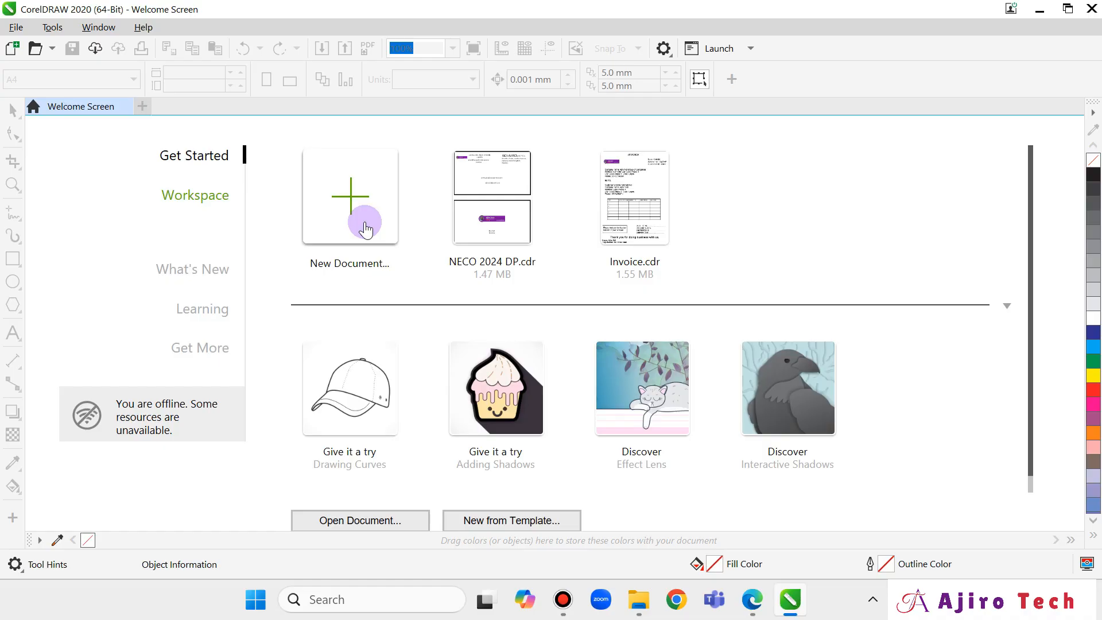
Name the new document 'Question 3 NECO 2025', keeping the Custom preset.
left_click(365, 229)
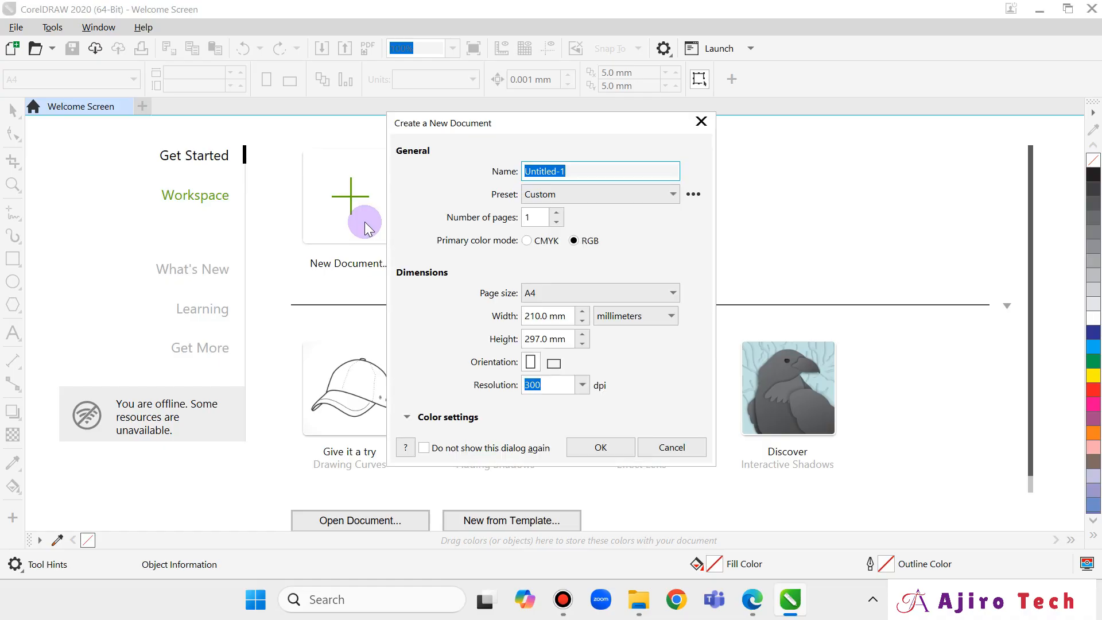
type("q")
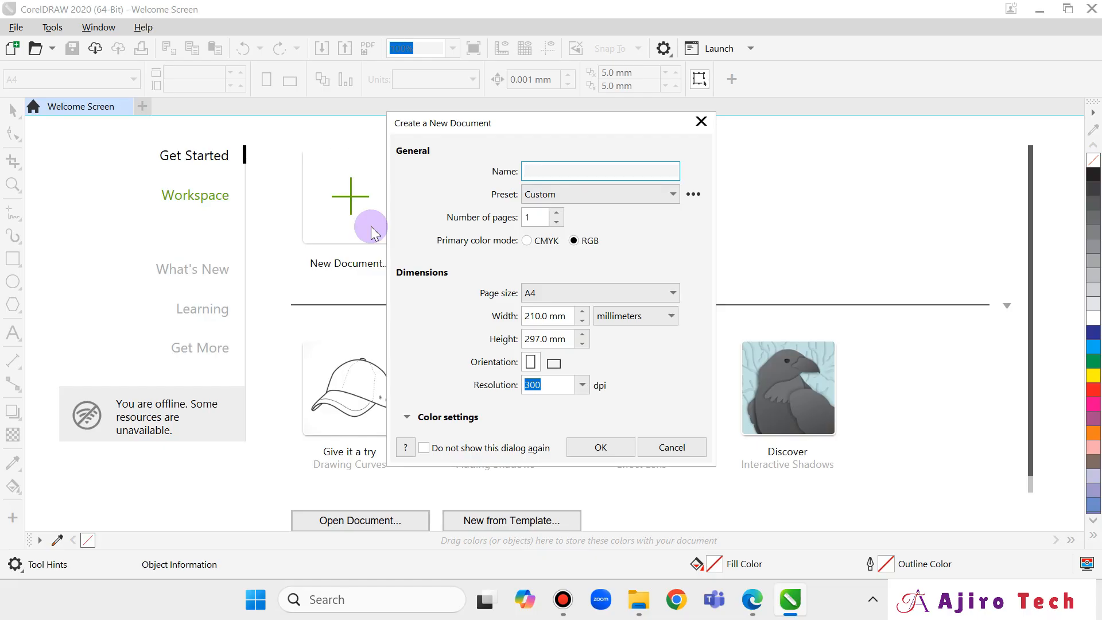
type("Question 3 NECO 2025")
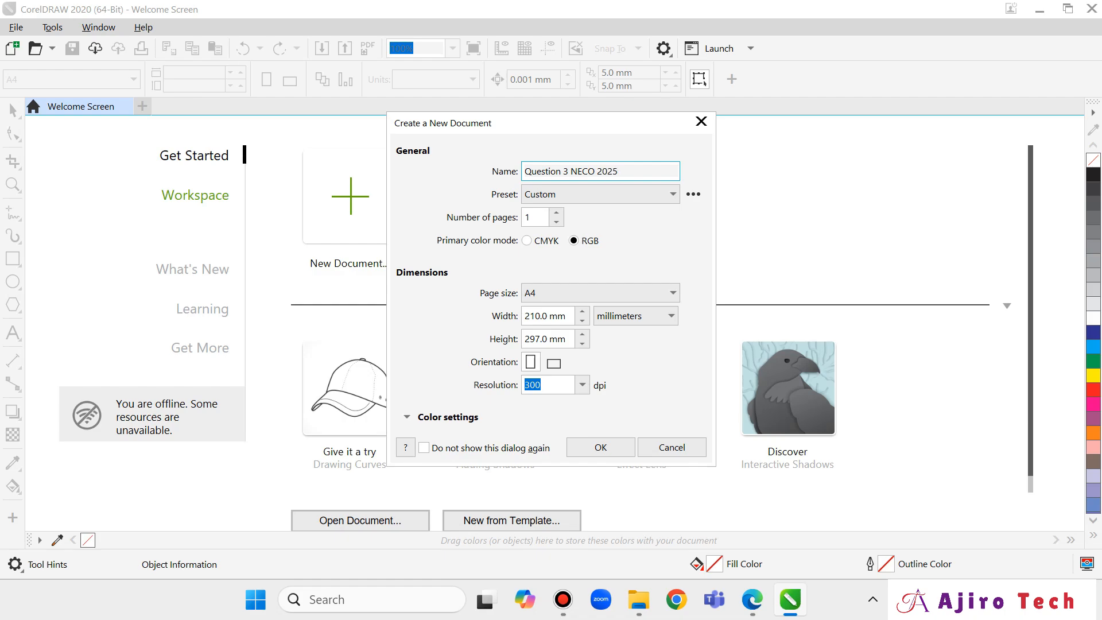
left_click(597, 194)
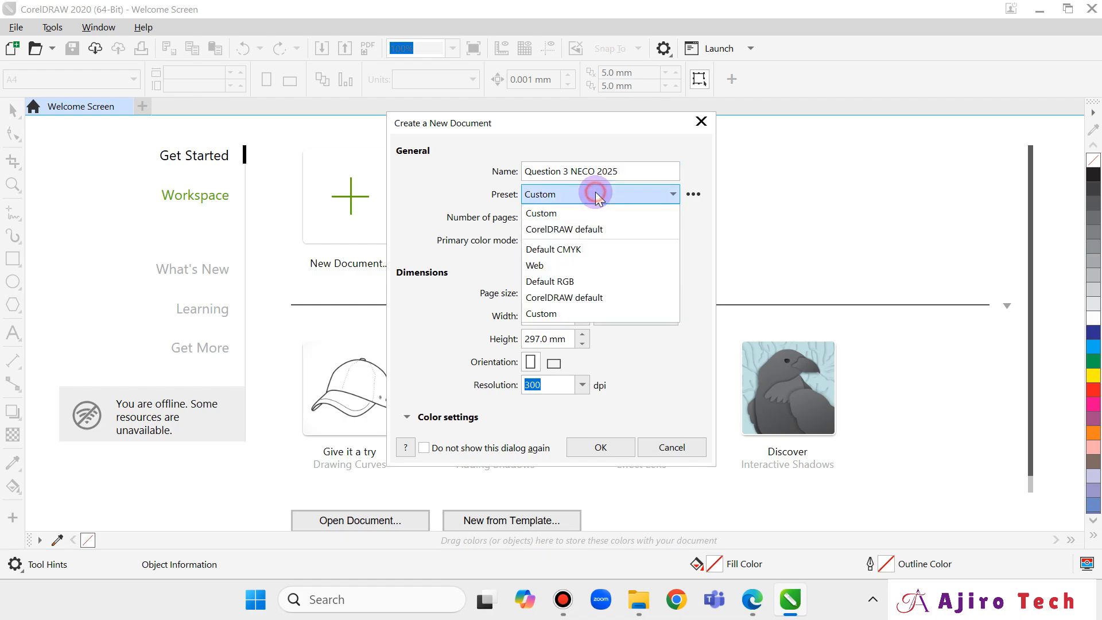
left_click(597, 197)
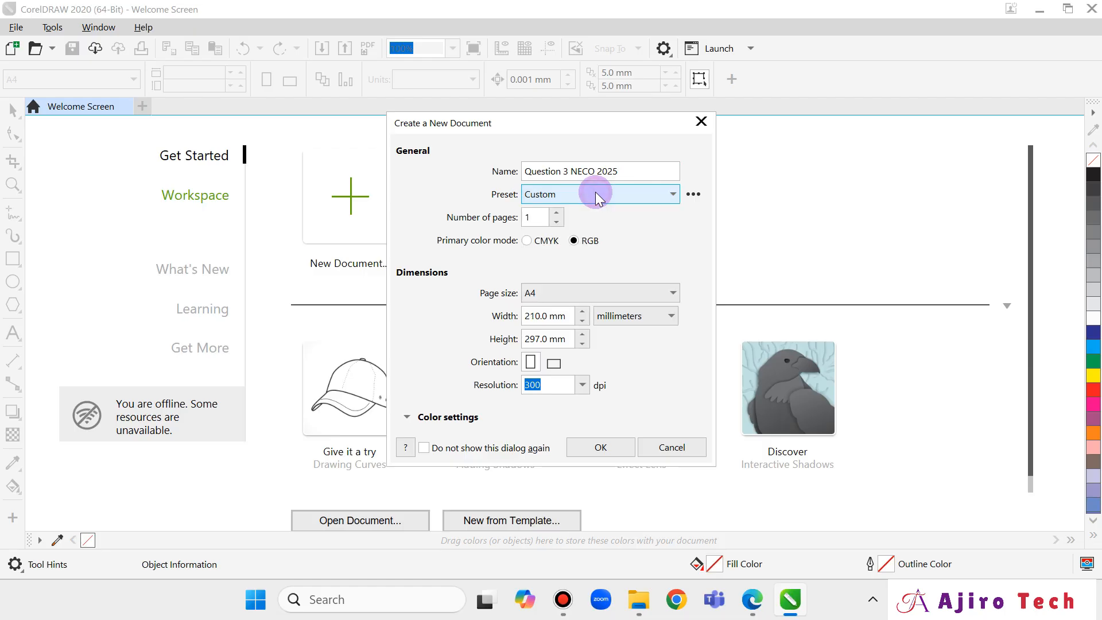
left_click(553, 293)
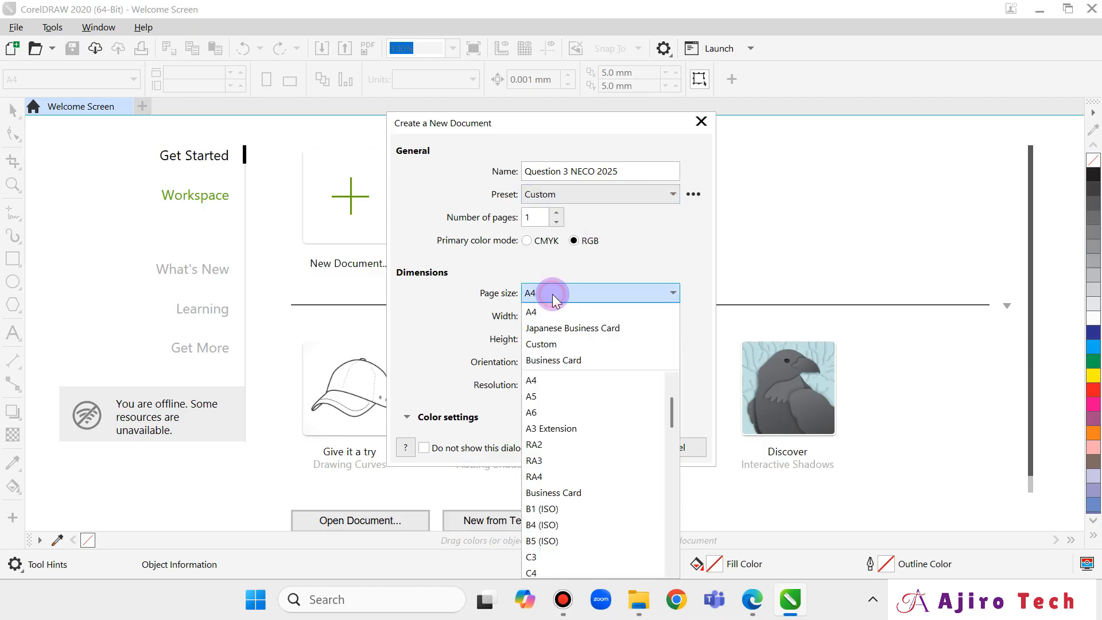
Set the page size to Business Card with measurements in centimeters.
left_click(624, 501)
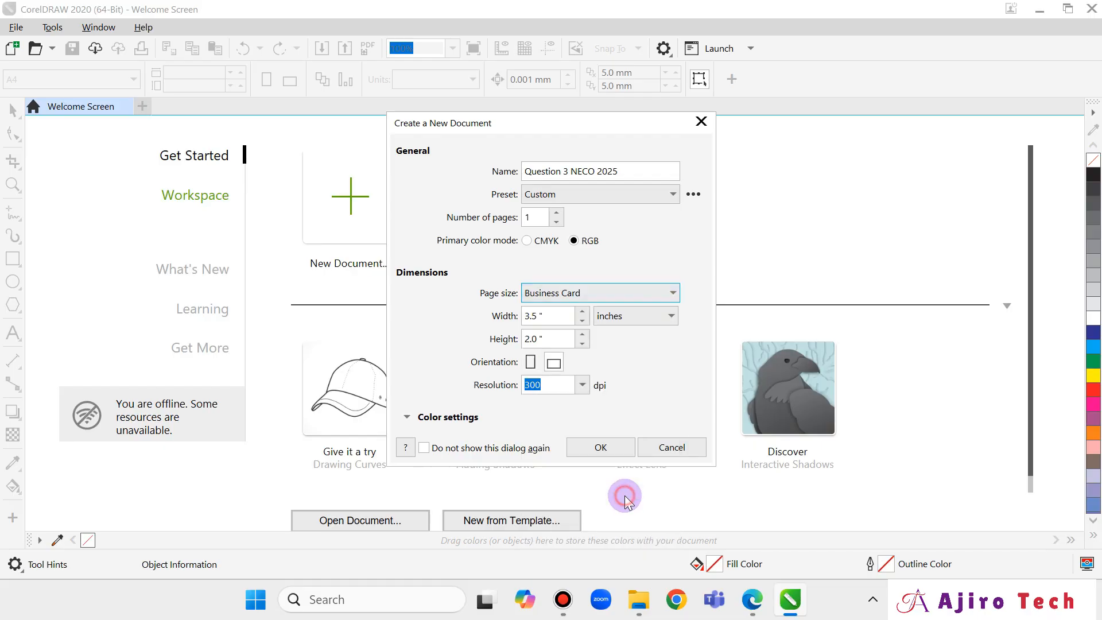
left_click(579, 294)
left_click(579, 293)
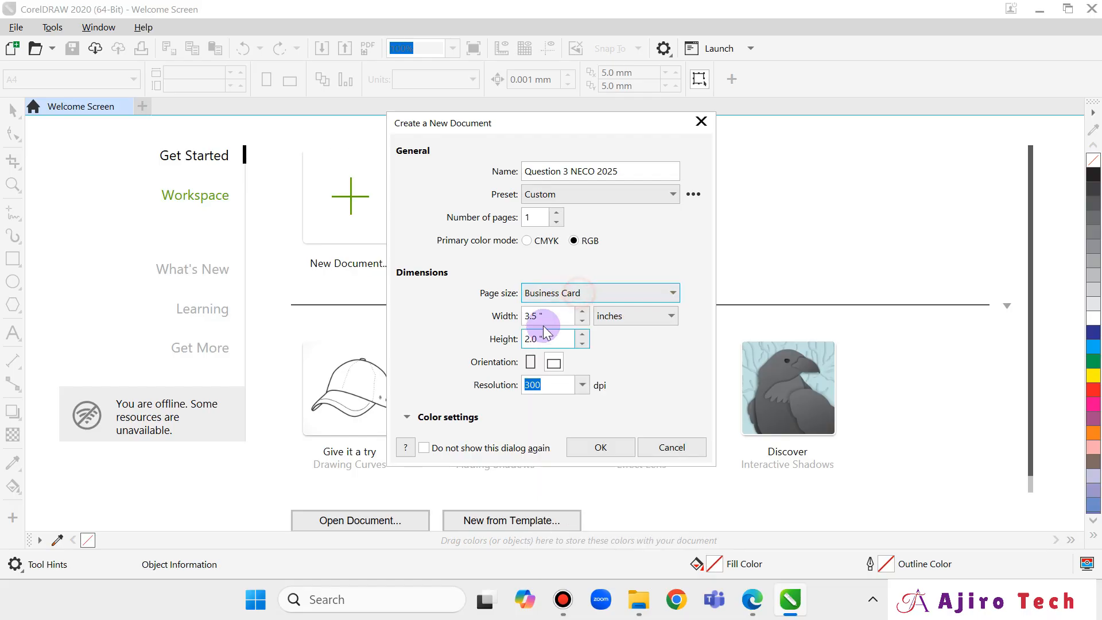
left_click(626, 318)
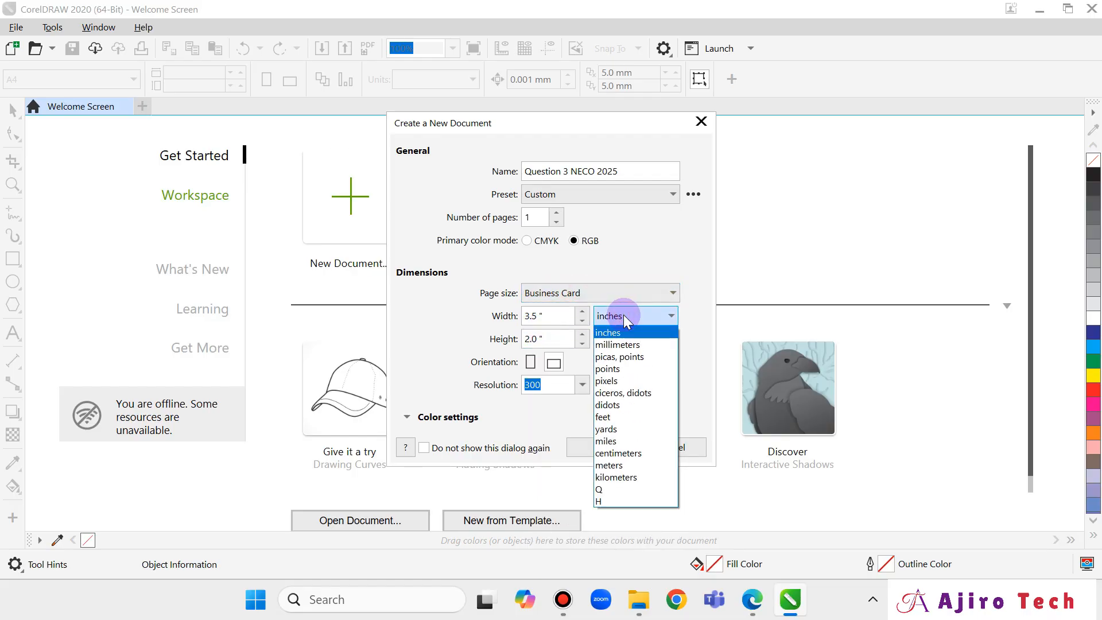
left_click(634, 453)
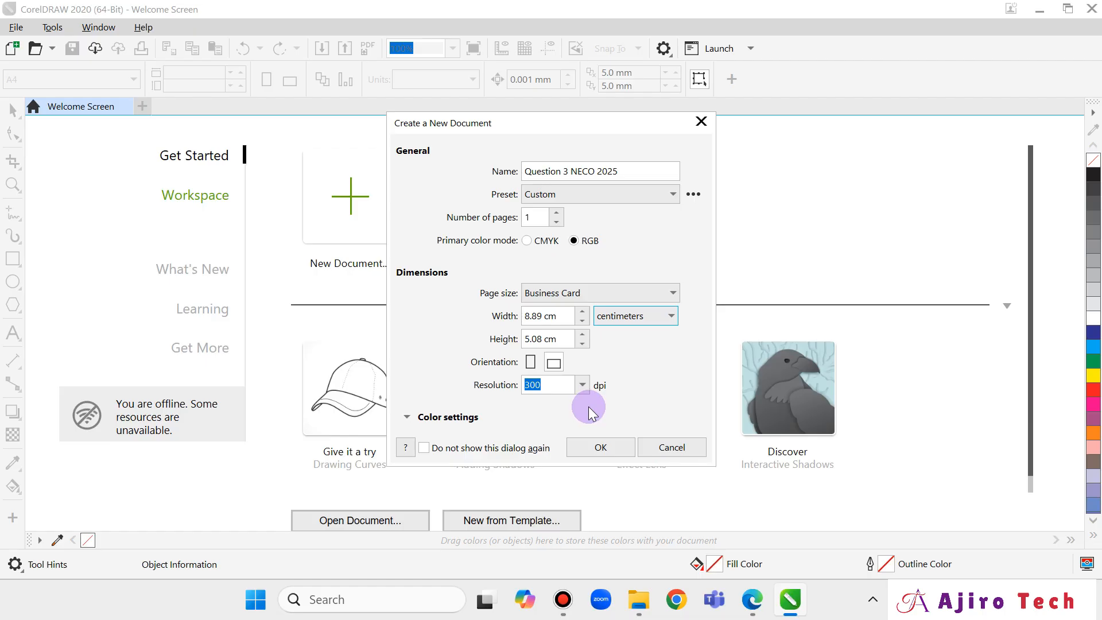
left_click(652, 317)
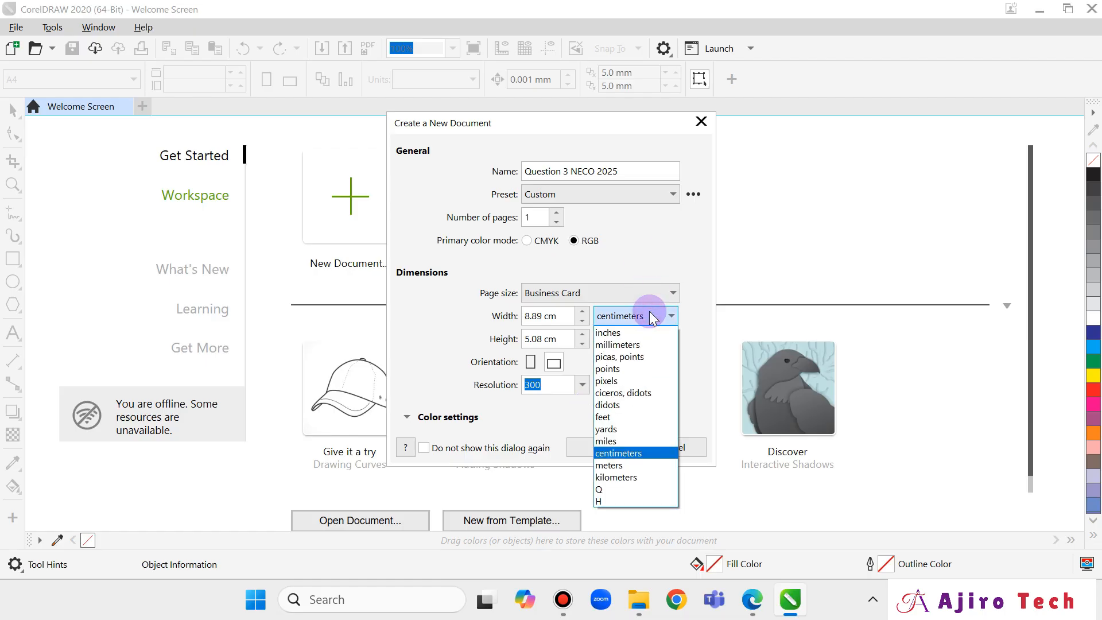
left_click(652, 317)
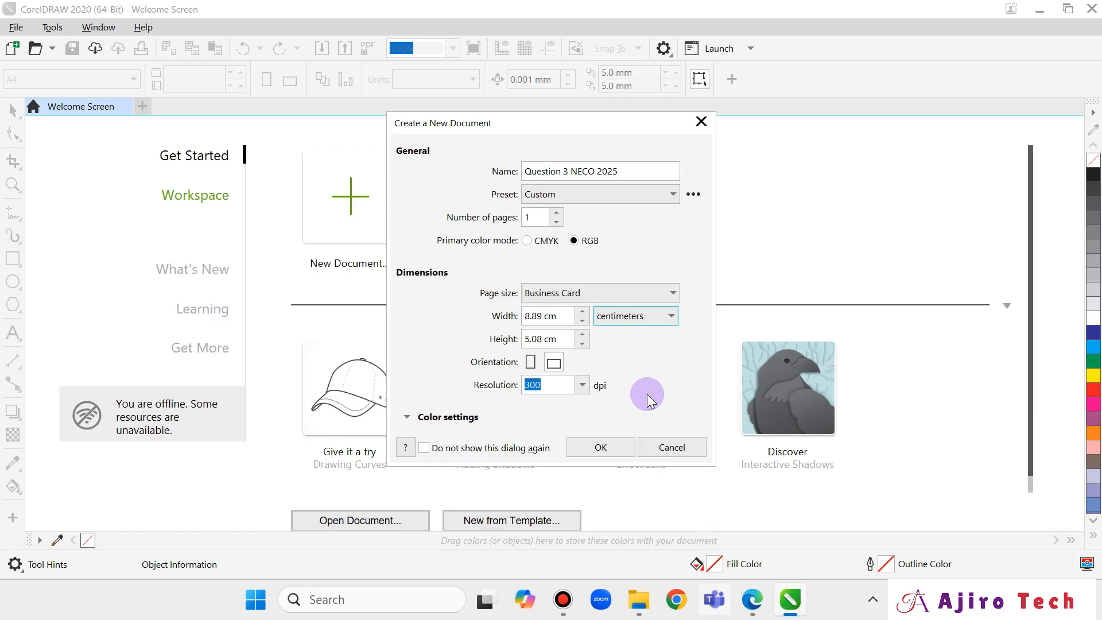
Check the card sketch in the exam PDF, then return to the new document settings.
mouse_move(753, 600)
left_click(728, 457)
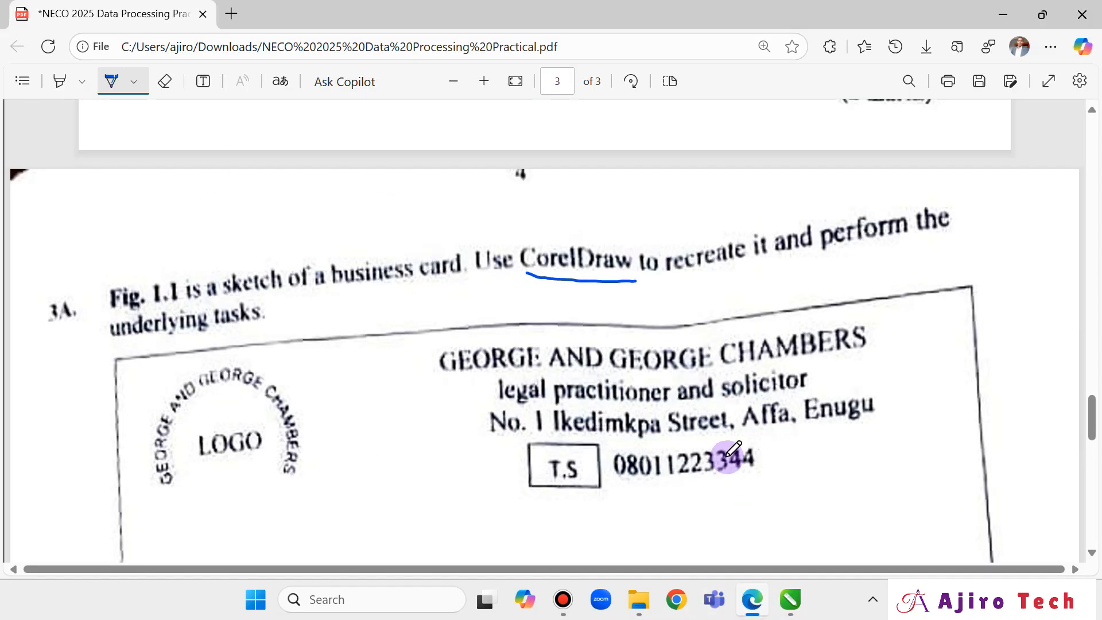
scroll(714, 379, "down", 3)
scroll(714, 378, "down", 3)
scroll(714, 373, "up", 3)
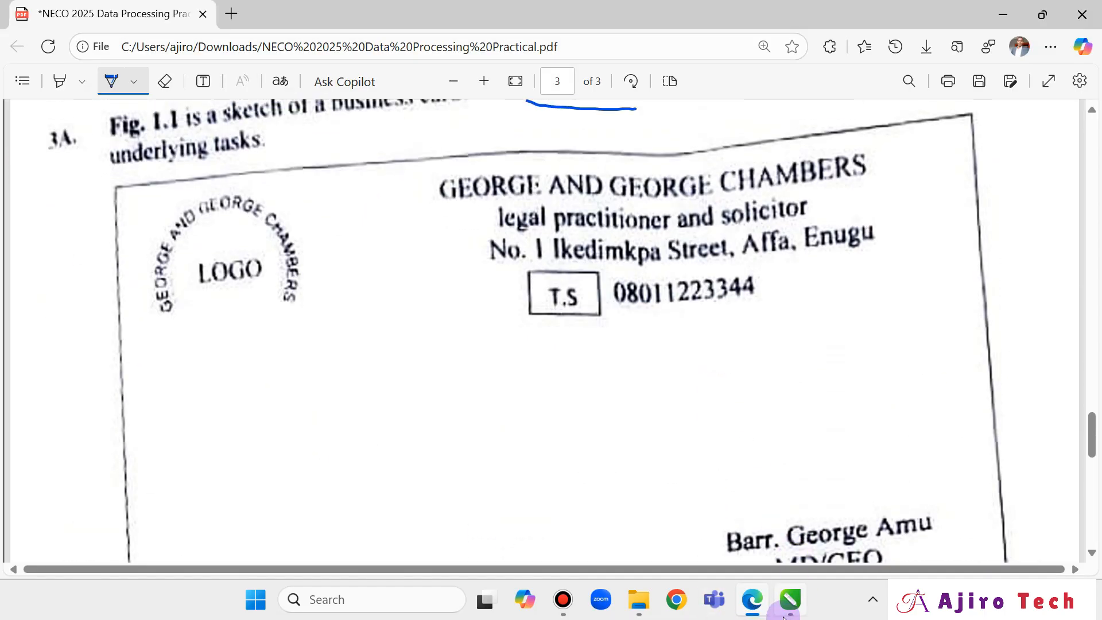
left_click(790, 600)
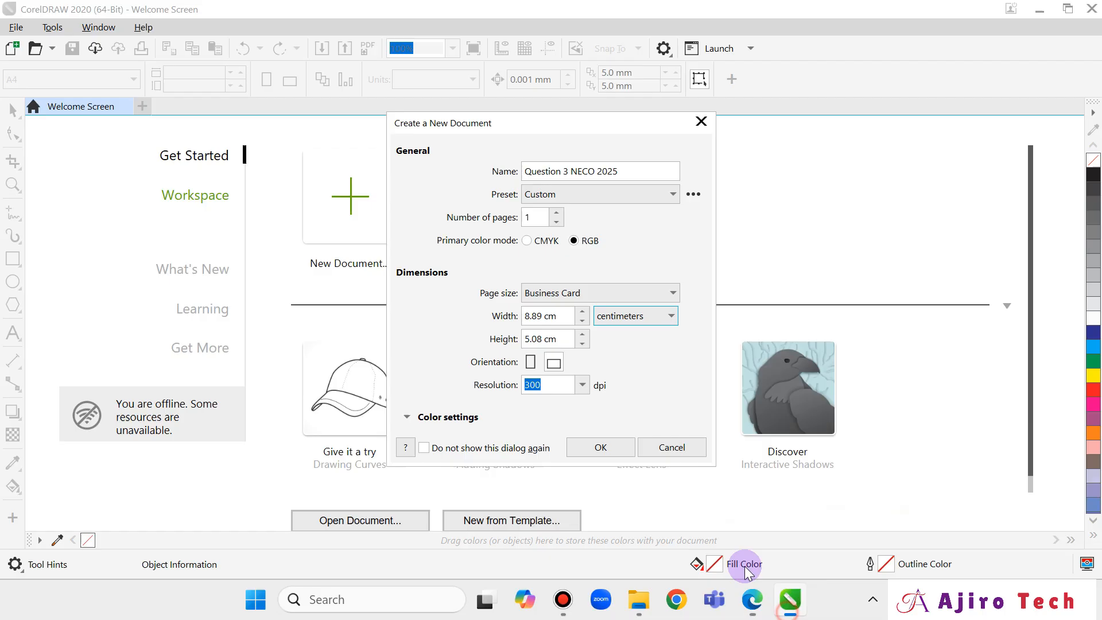
Create the blank business-card document and draw a rectangle covering the whole page.
left_click(600, 448)
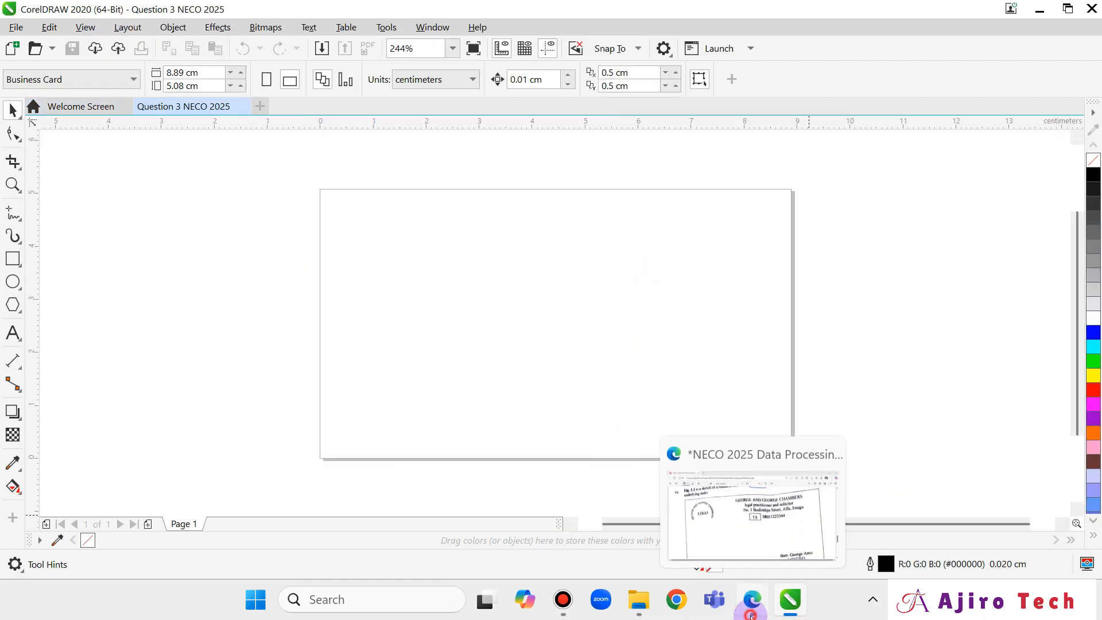
left_click(753, 610)
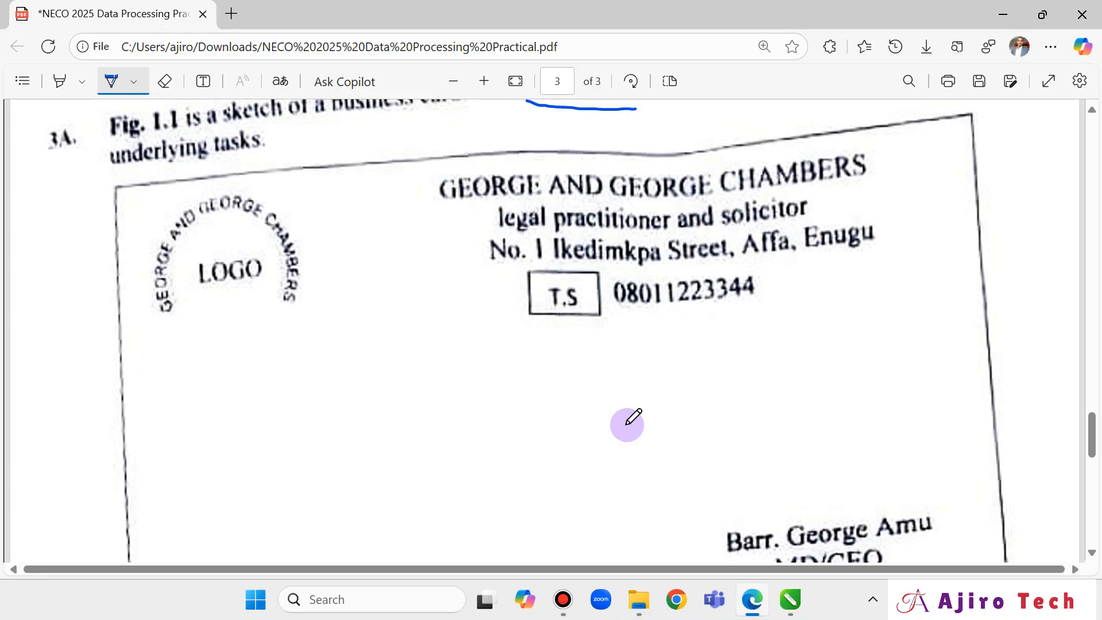
left_click(790, 599)
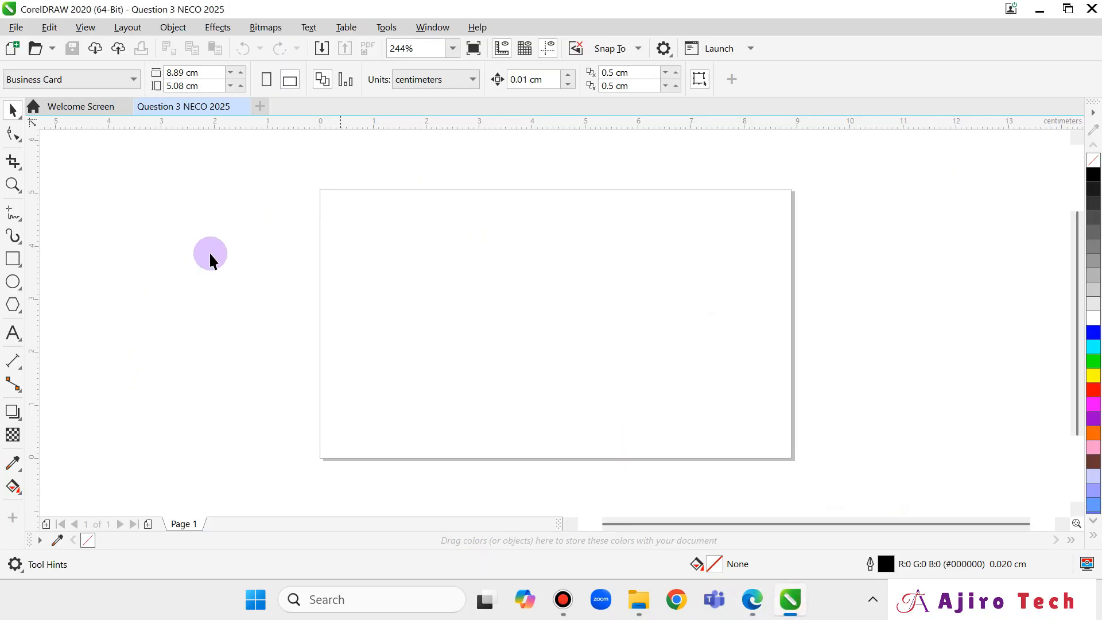
left_click(13, 259)
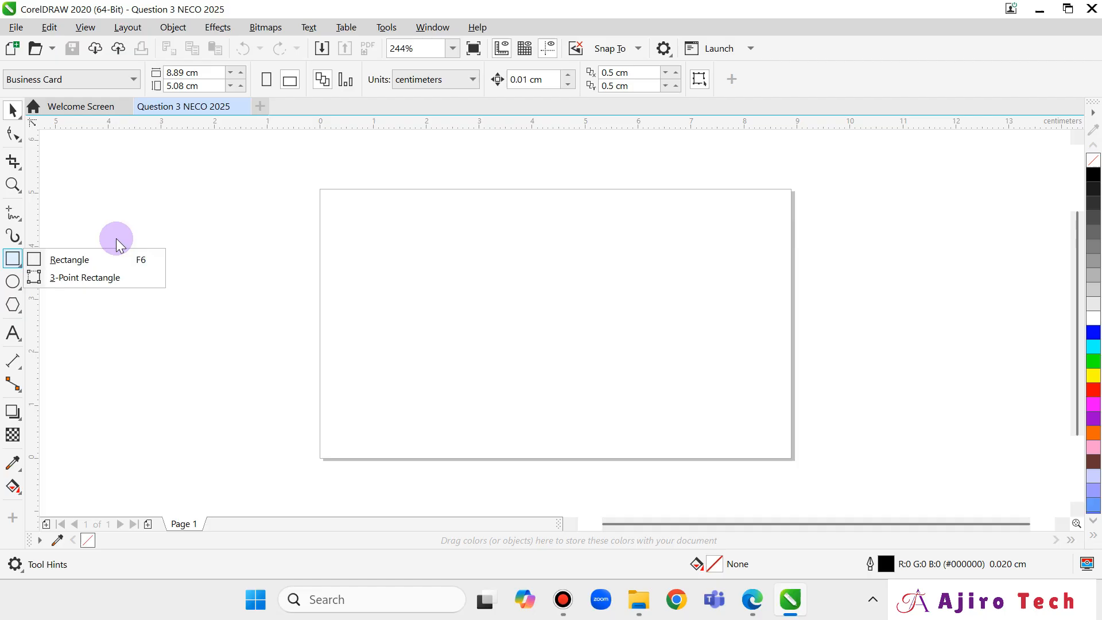
left_click(89, 260)
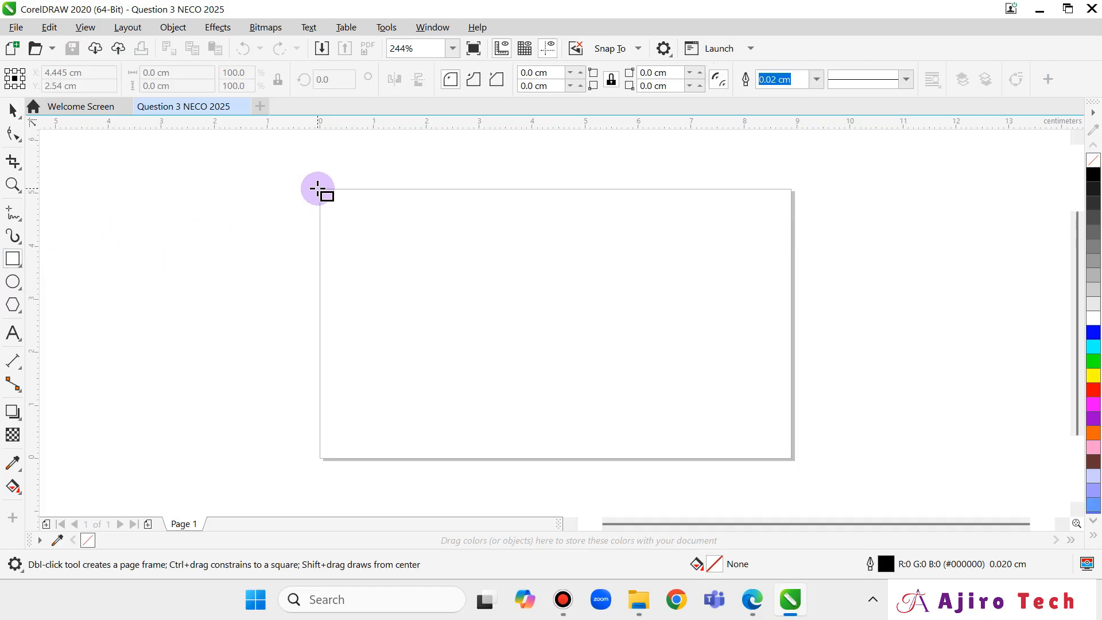
mouse_move(321, 190)
left_mouse_down()
mouse_move(339, 221)
mouse_move(527, 371)
mouse_move(791, 460)
left_mouse_up()
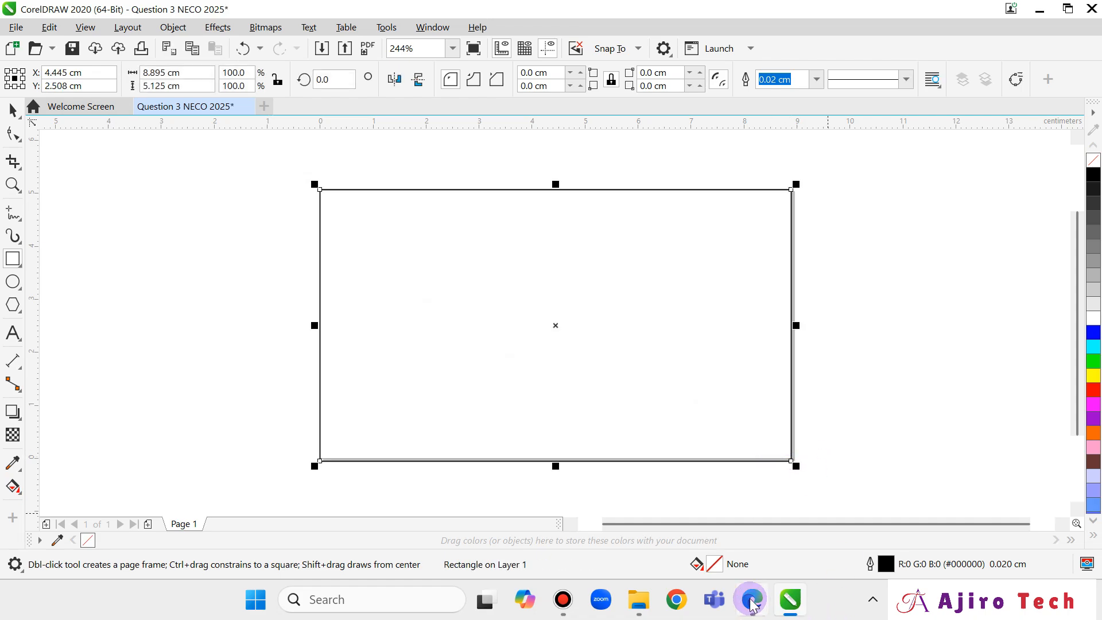
Bring up the exam PDF showing Fig. 1.1 and its application tasks.
mouse_move(752, 603)
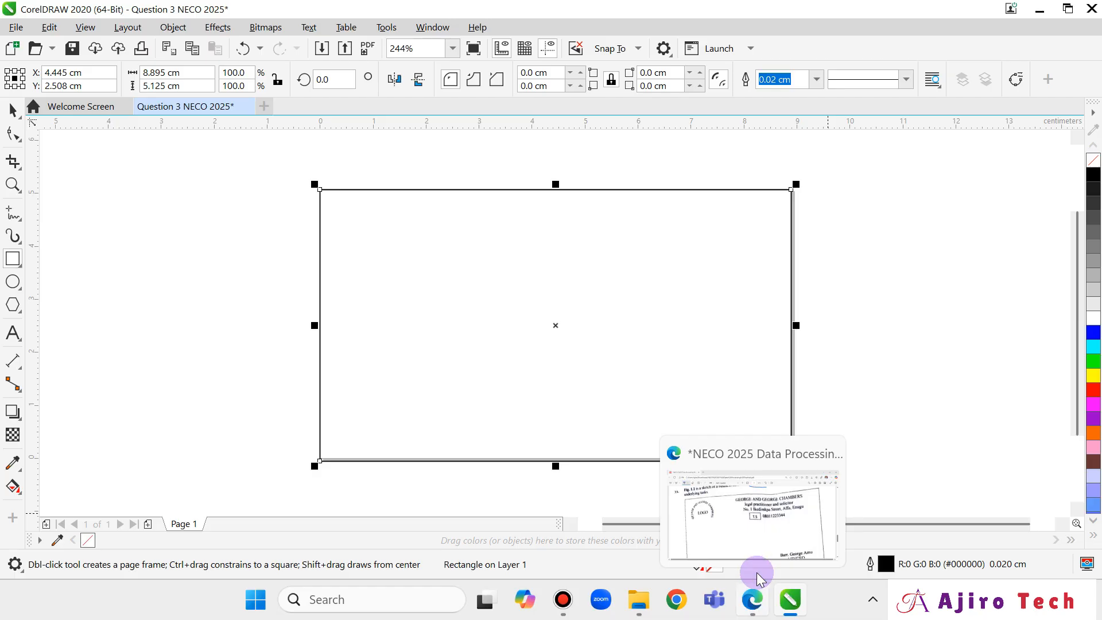
left_click(752, 600)
scroll(667, 375, "down", 2)
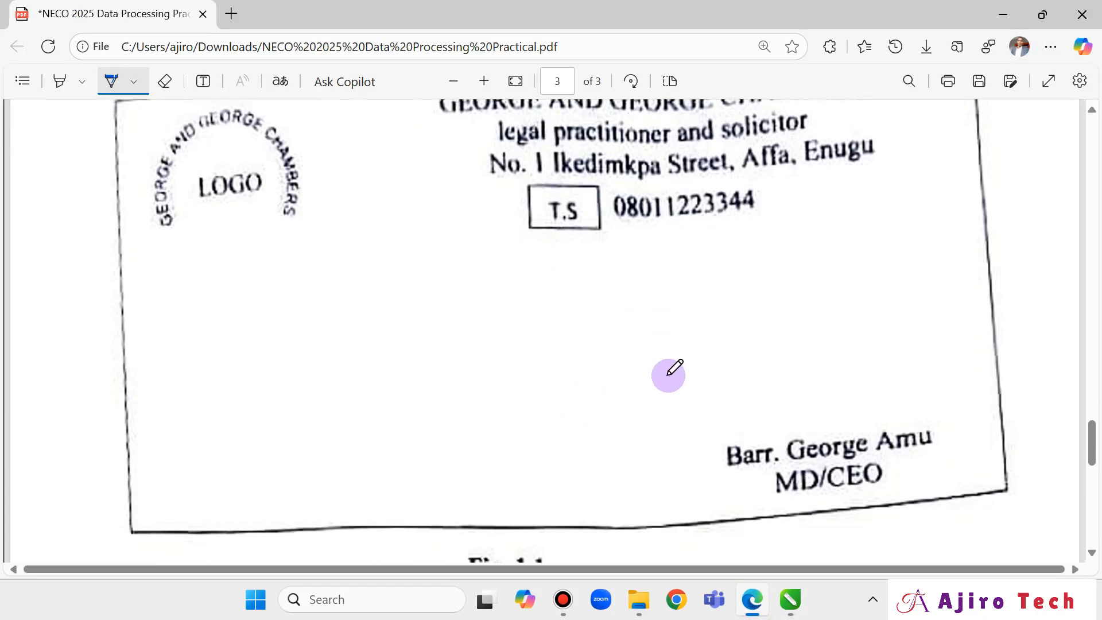
scroll(668, 374, "up", 2)
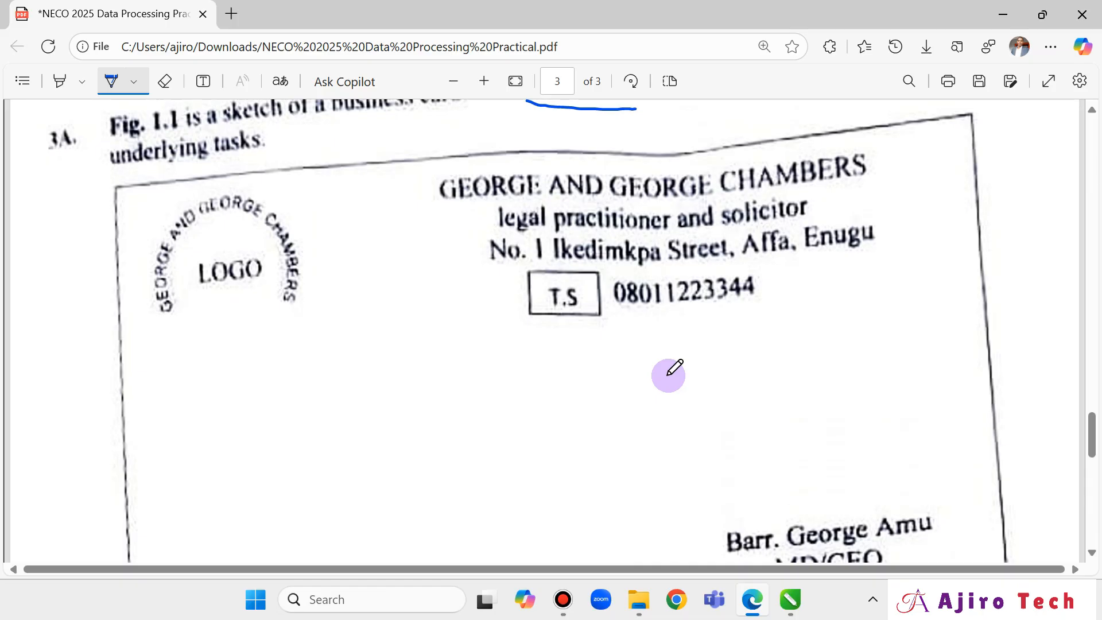
scroll(668, 374, "down", 6)
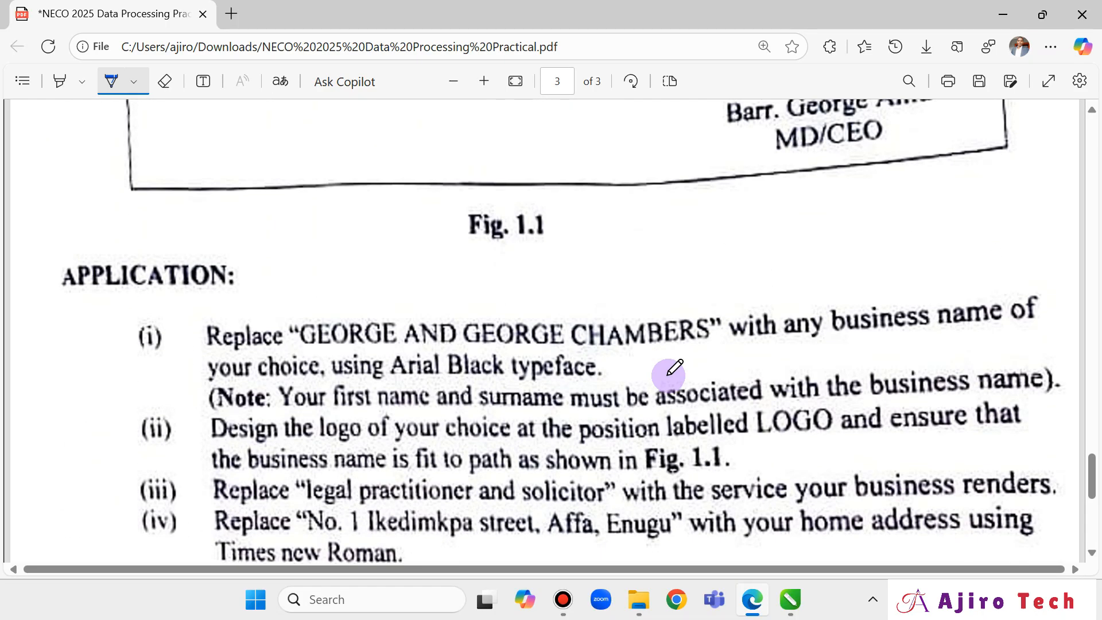
Zoom the PDF out three times to see the whole card sketch, then return to CorelDRAW.
scroll(669, 374, "up", 7)
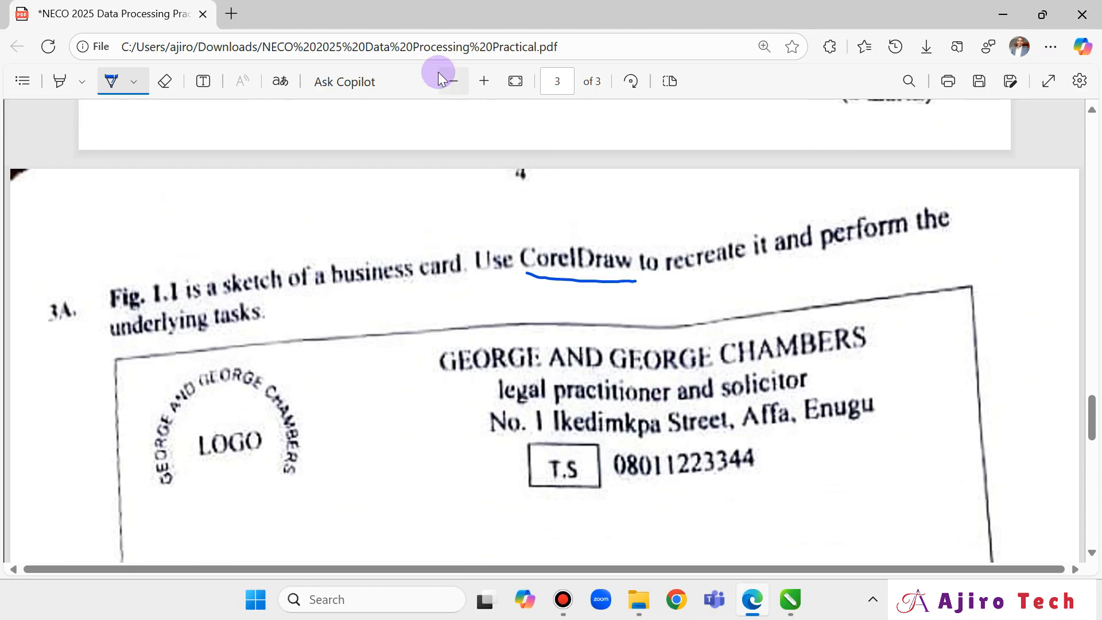
left_click(453, 81)
left_click(453, 81)
left_click(453, 81)
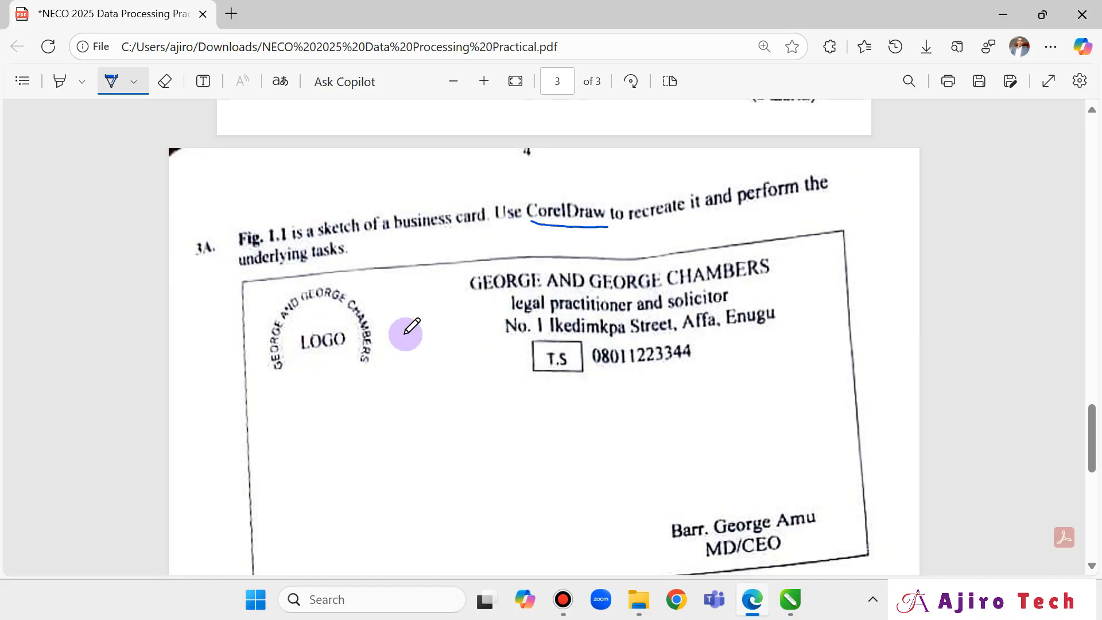
left_click(790, 599)
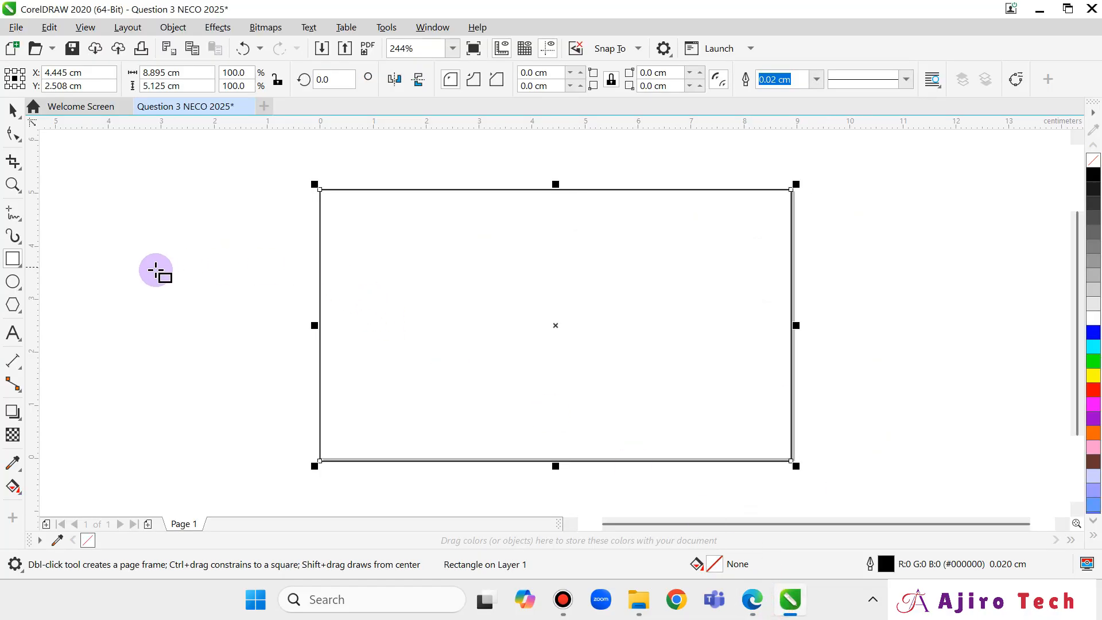
Draw a 1.159 cm circle near the card's top-left corner and nudge it slightly higher.
left_click(13, 282)
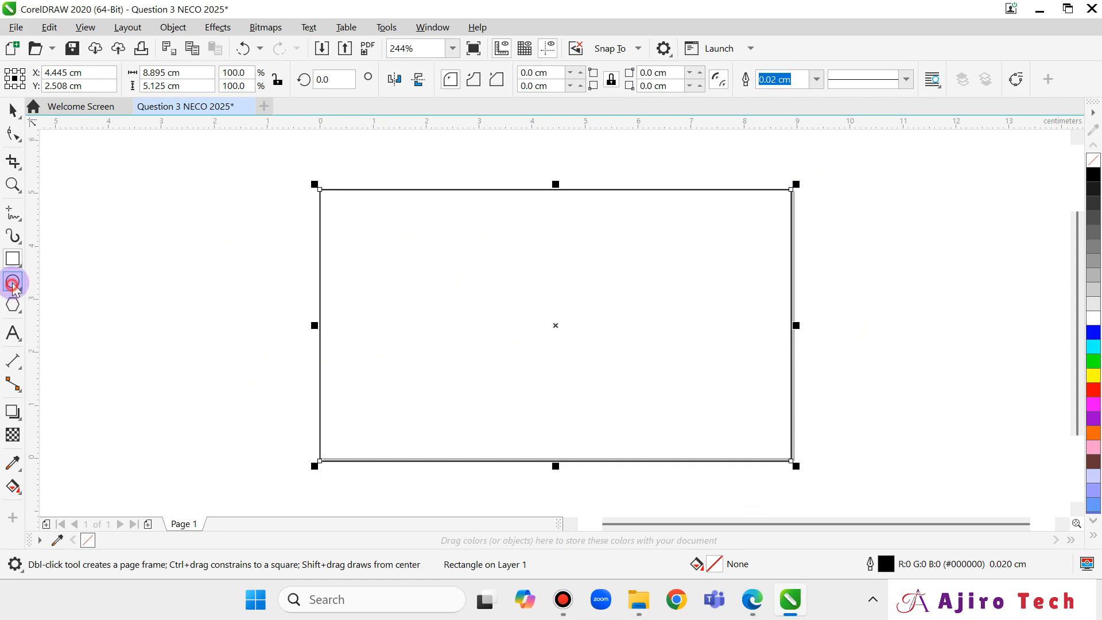
left_click_drag(355, 233, 416, 296)
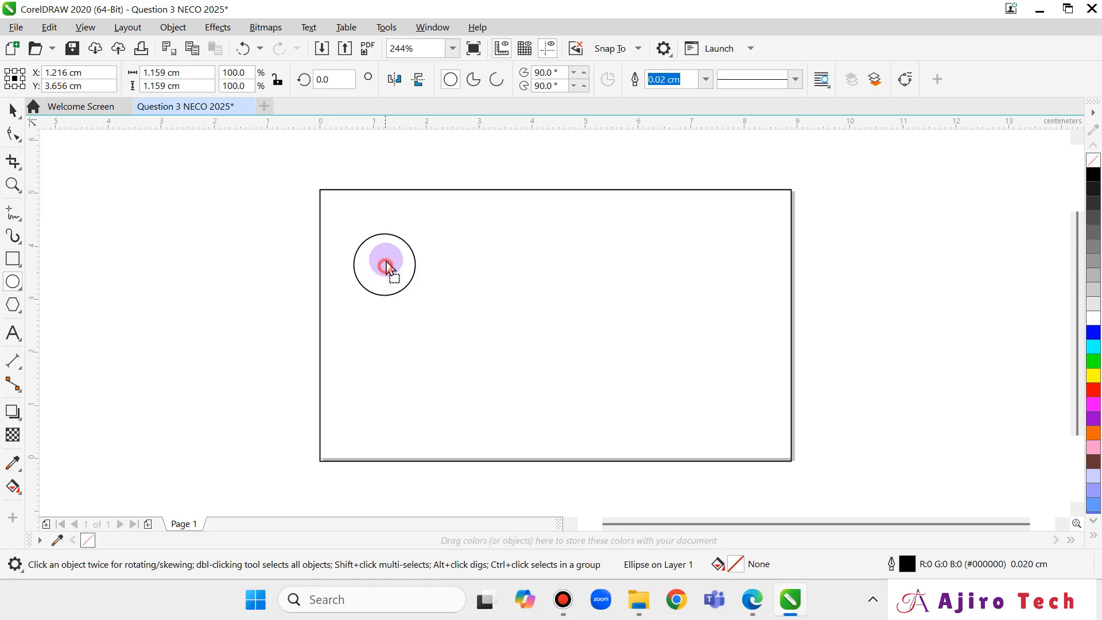
left_click_drag(385, 266, 382, 249)
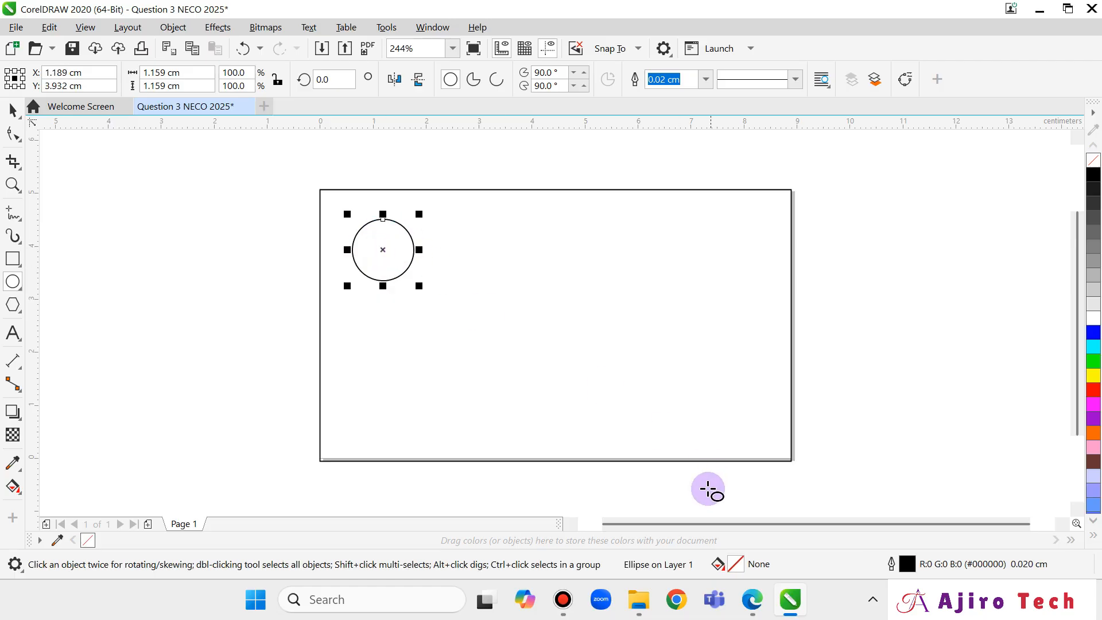
left_click(753, 600)
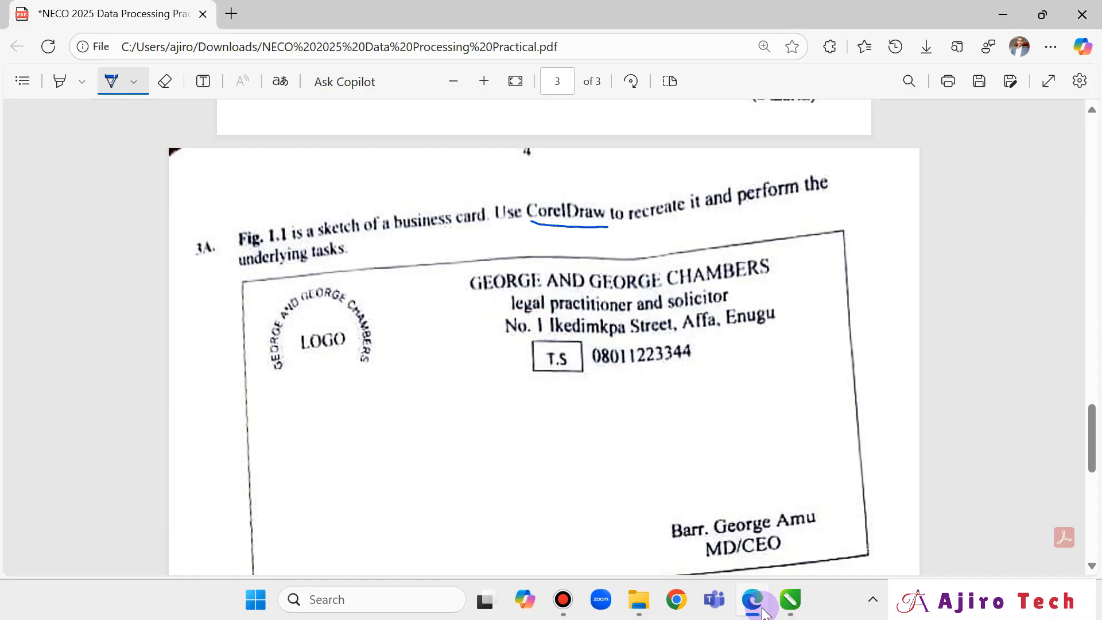
left_click(757, 602)
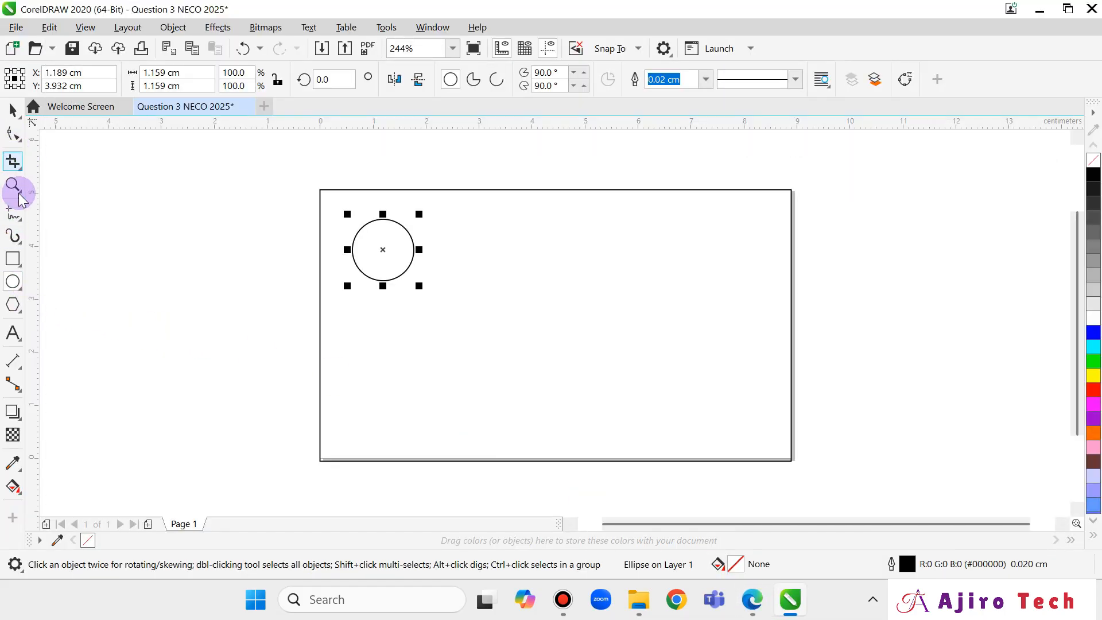
Type 'George and George Chambers' in Arial, shrink it to 6.433 pt and move it top-left.
left_click(13, 334)
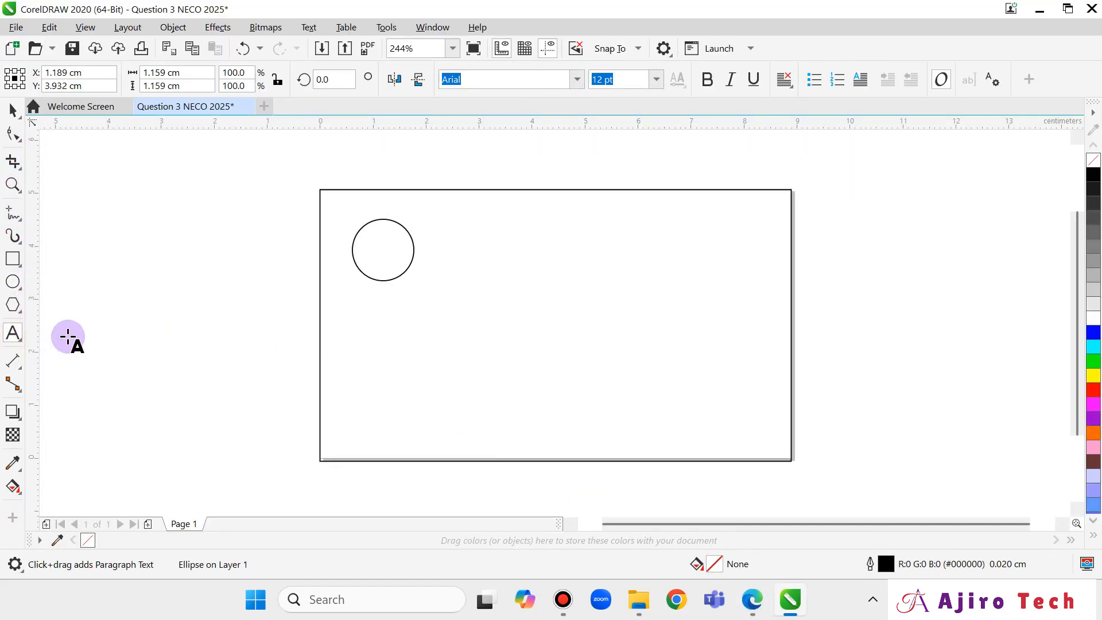
left_click(413, 355)
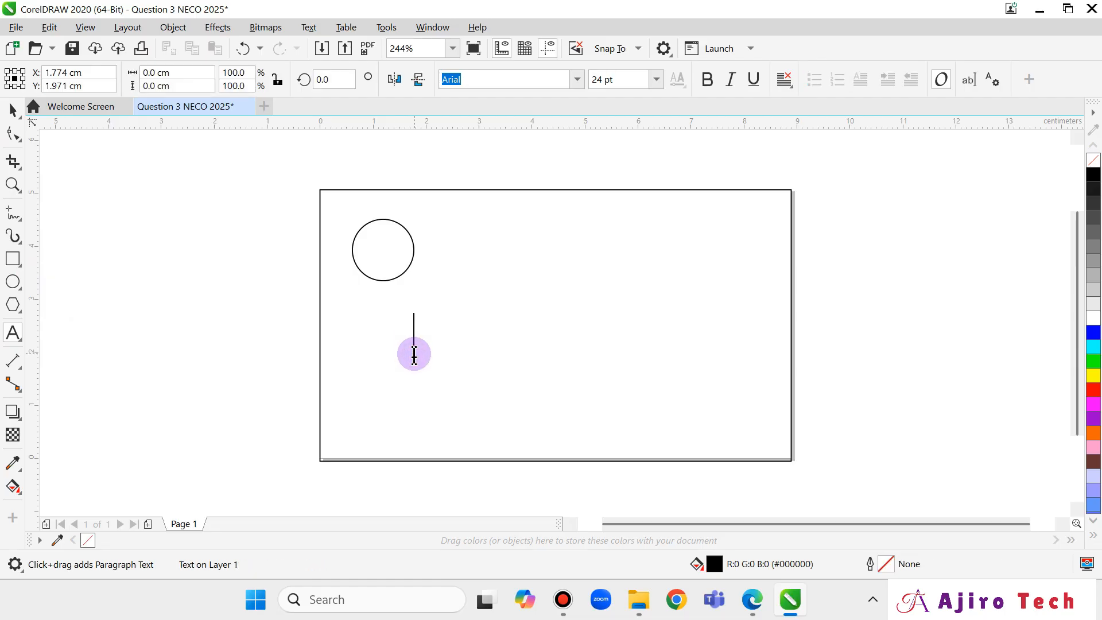
type("Georg")
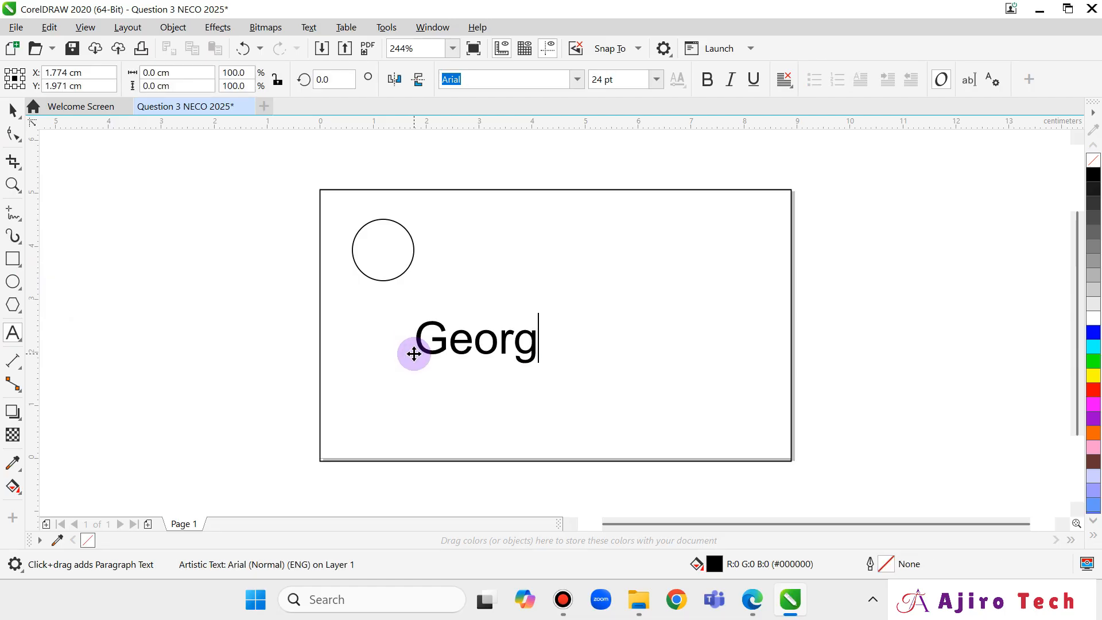
type("e and George Chambers")
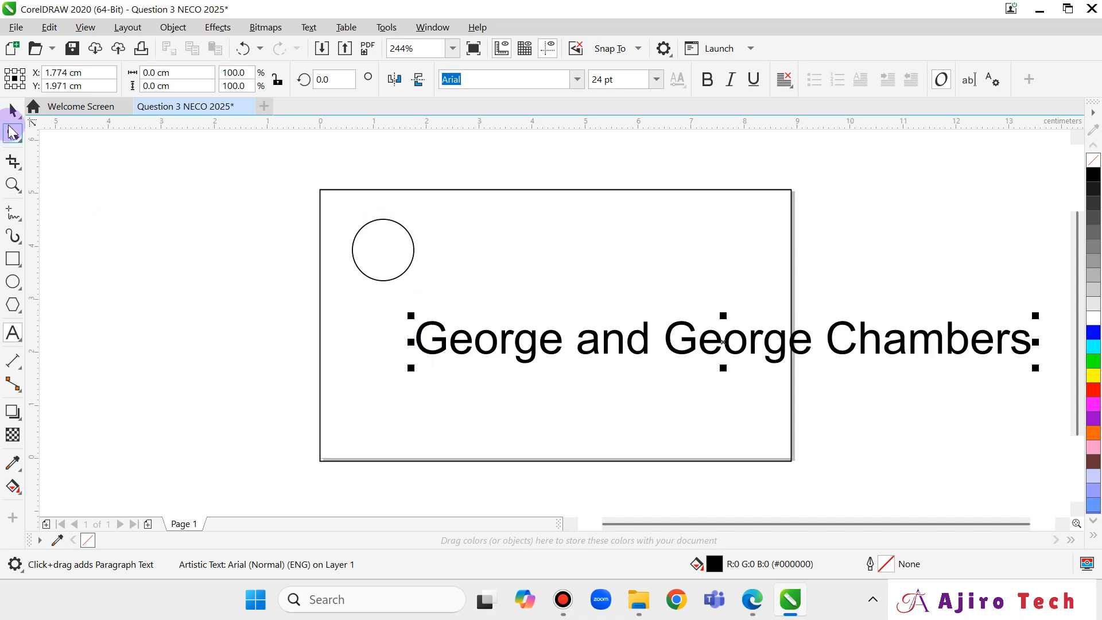
left_click(14, 110)
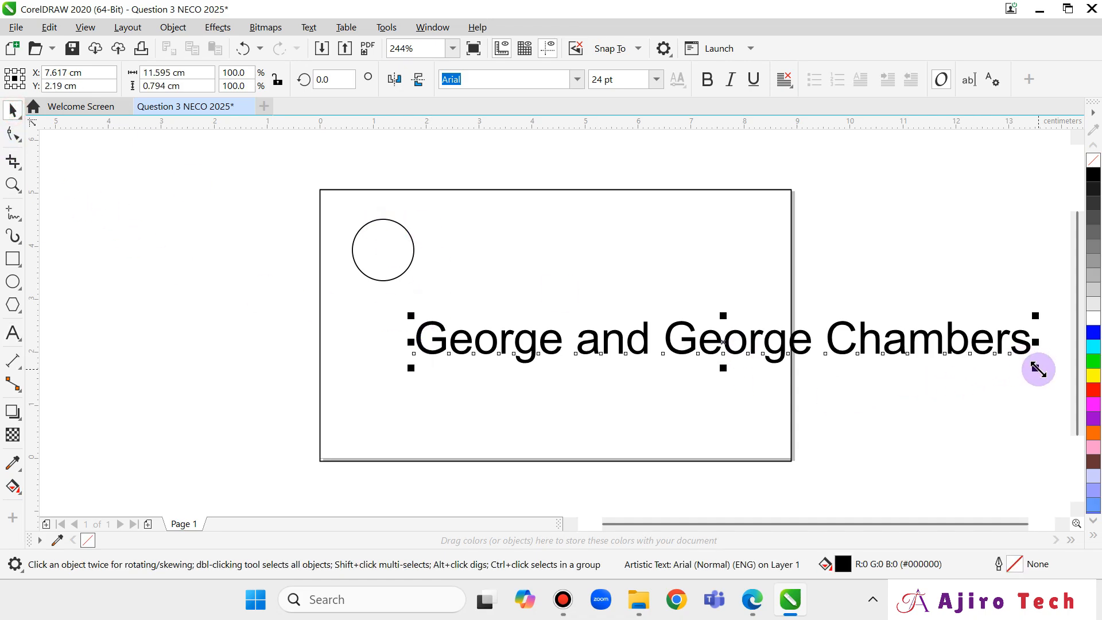
left_click_drag(1039, 370, 667, 343)
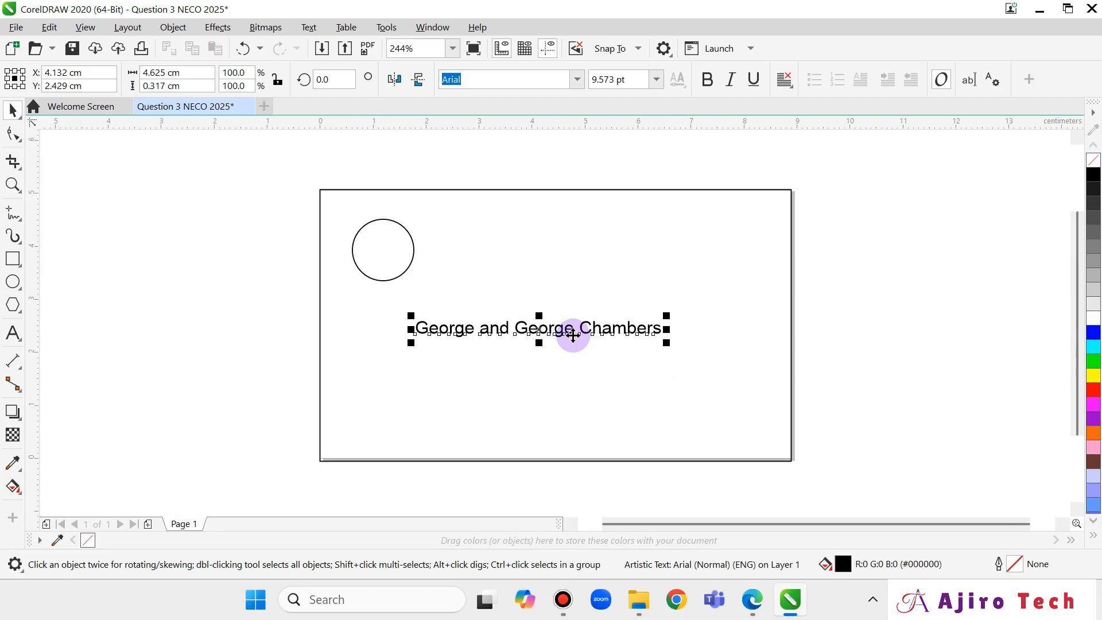
left_click_drag(556, 332, 424, 228)
left_click_drag(541, 227, 461, 223)
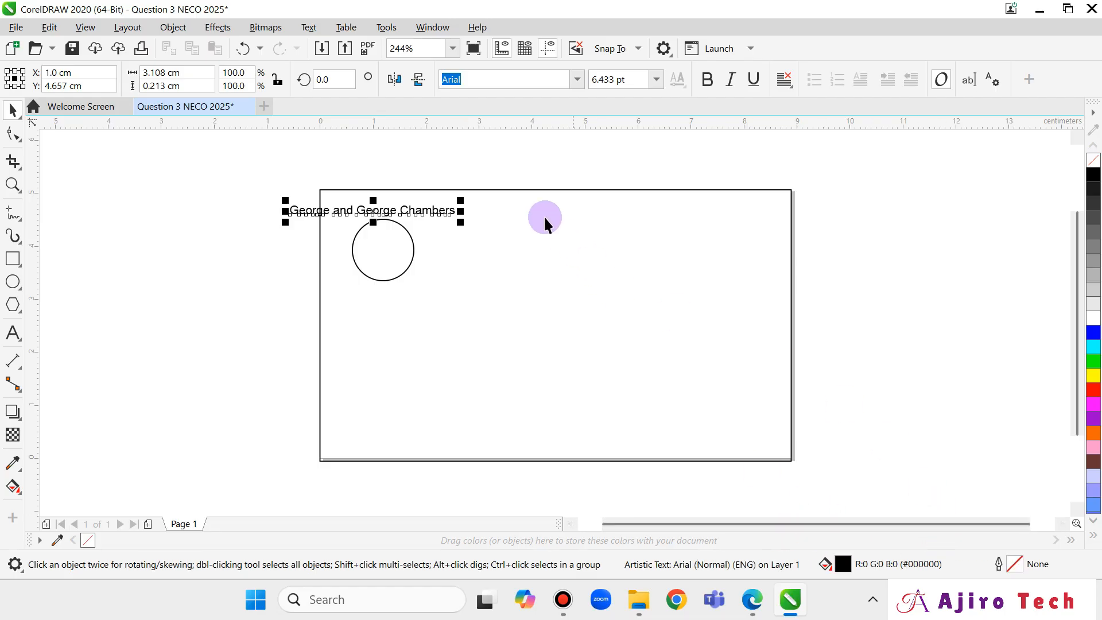
Zoom the canvas to 400% on the card.
left_click(452, 48)
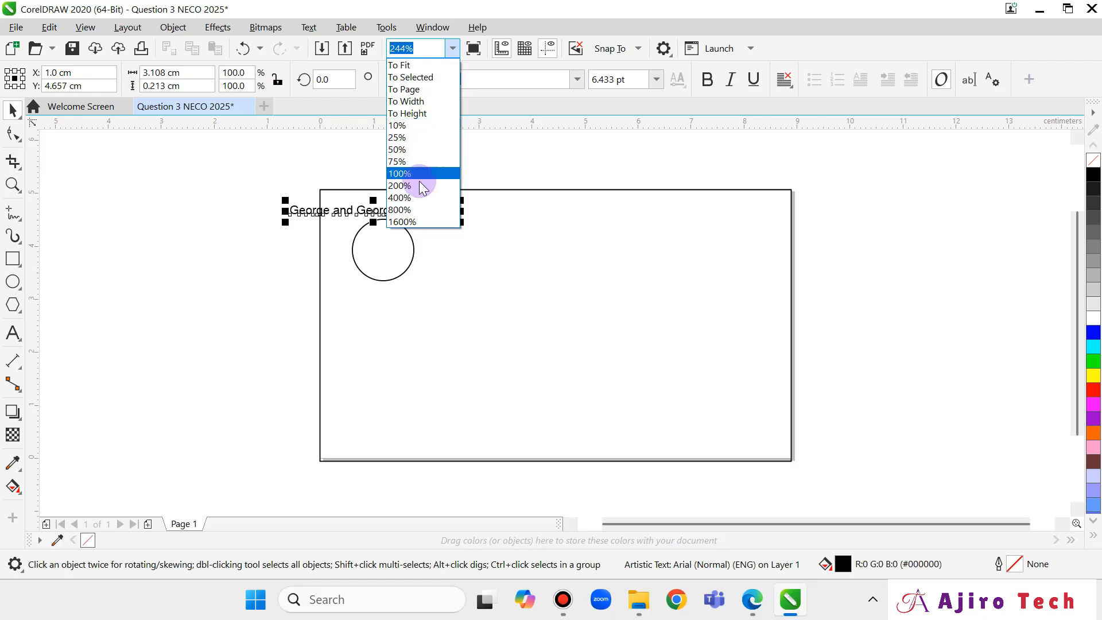
left_click(419, 199)
scroll(346, 263, "up", 1)
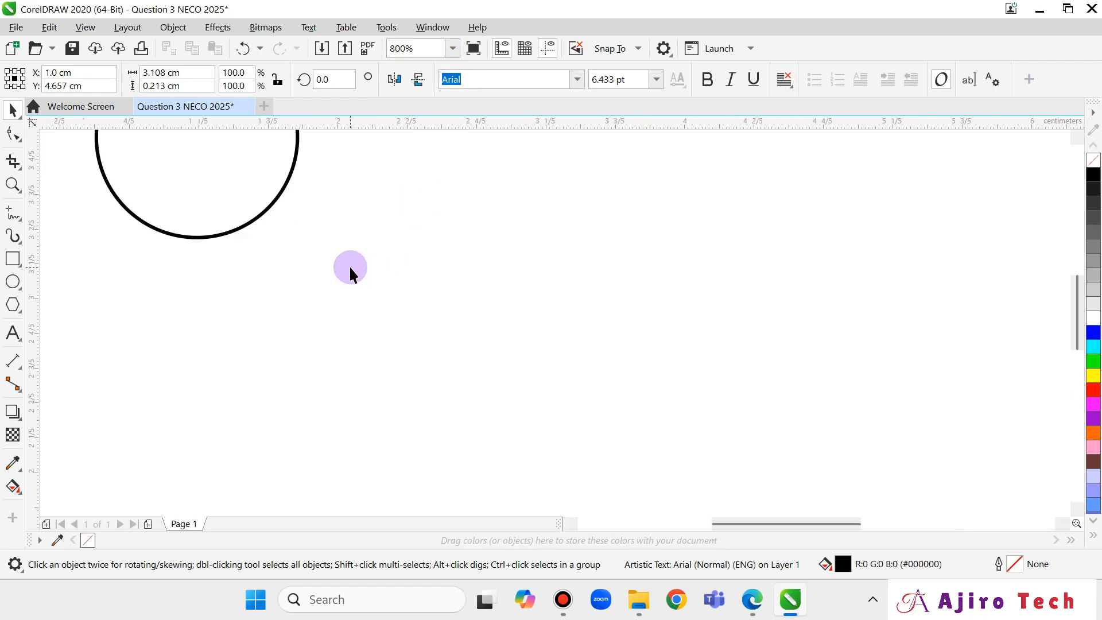
scroll(338, 266, "down", 3)
scroll(341, 258, "up", 1)
scroll(341, 258, "up", 2)
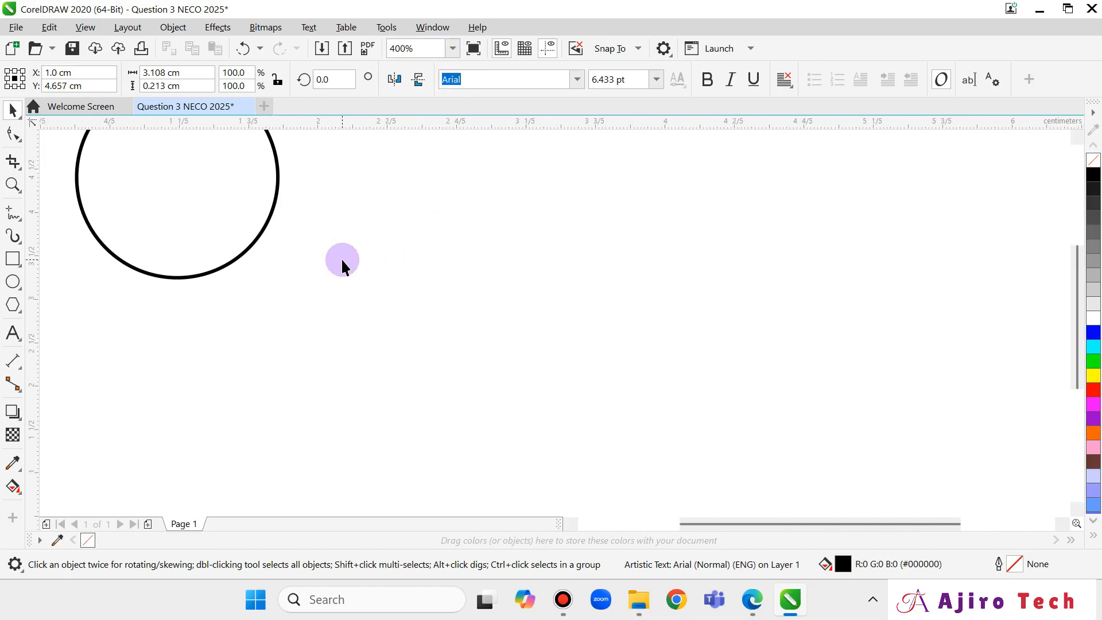
scroll(343, 257, "down", 2)
scroll(874, 254, "up", 1)
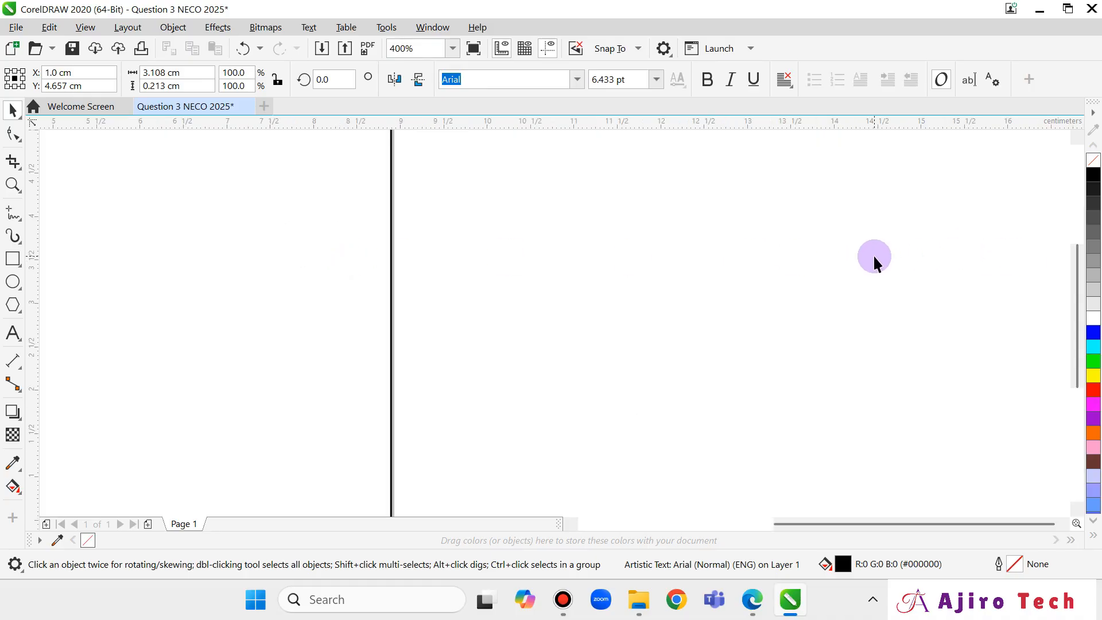
scroll(874, 254, "down", 2)
scroll(876, 253, "up", 2)
scroll(876, 253, "down", 1)
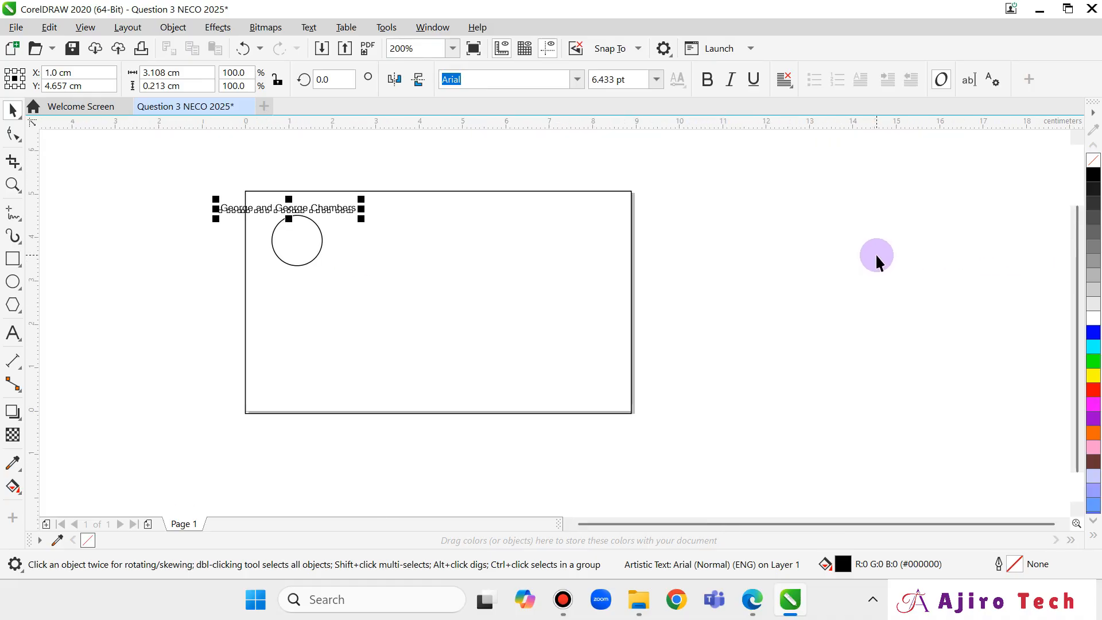
Pan the view so the heading and logo circle show together.
left_click(453, 48)
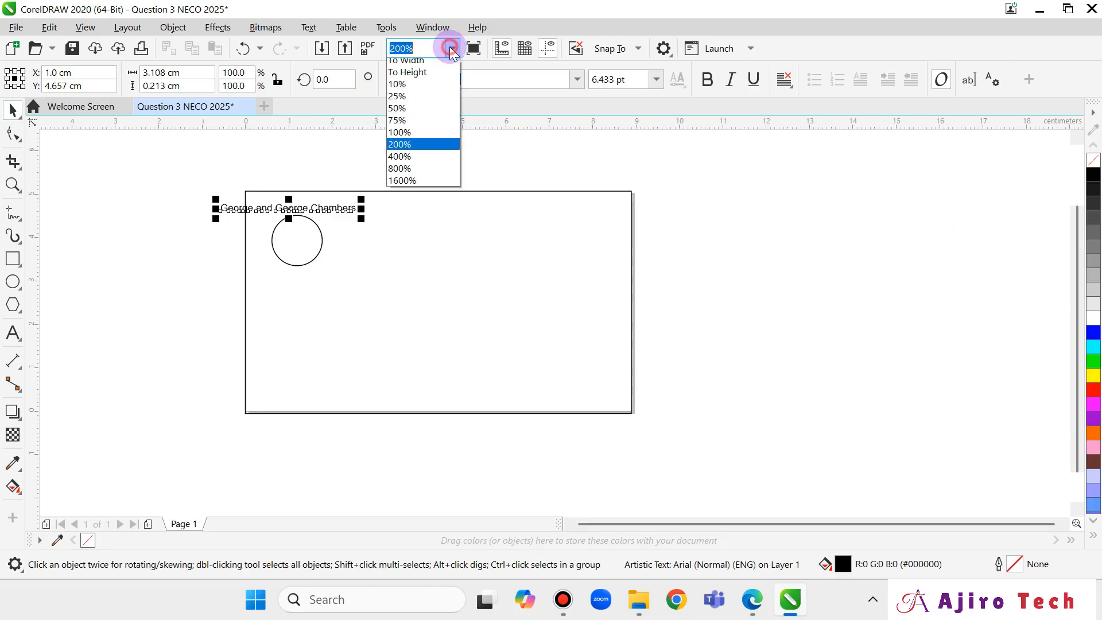
left_click(453, 49)
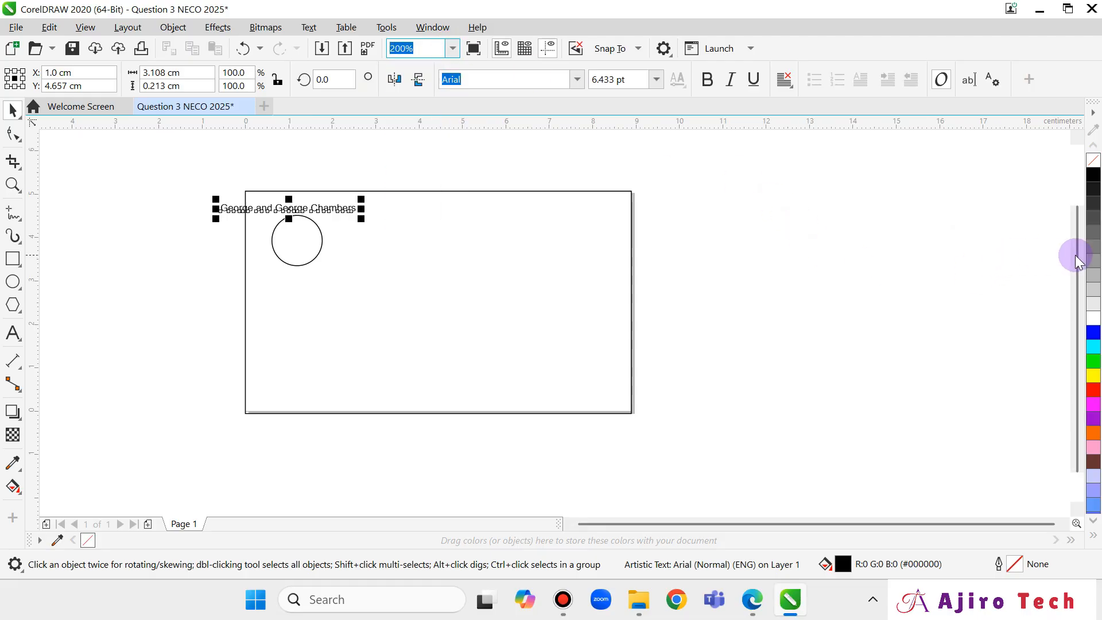
scroll(607, 241, "up", 1)
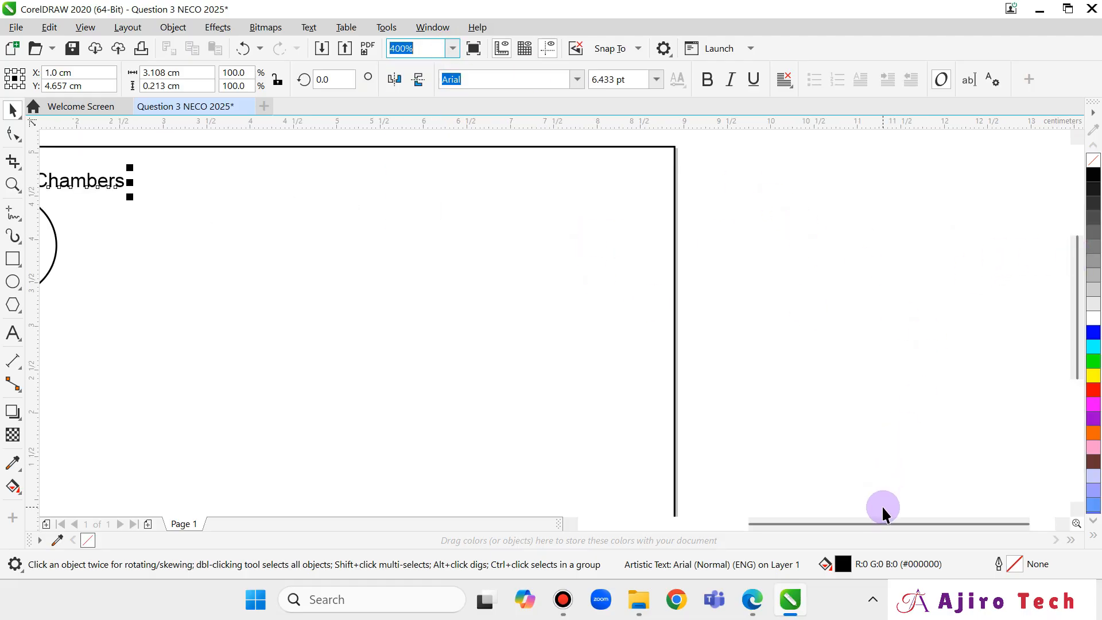
left_click_drag(880, 525, 724, 523)
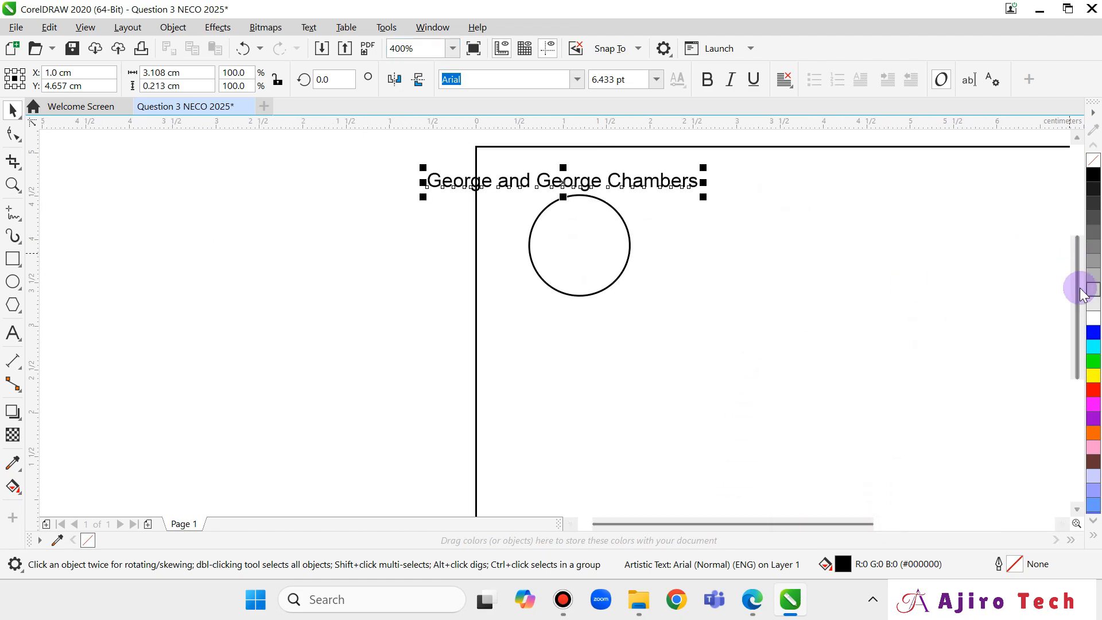
left_click_drag(1072, 288, 1069, 273)
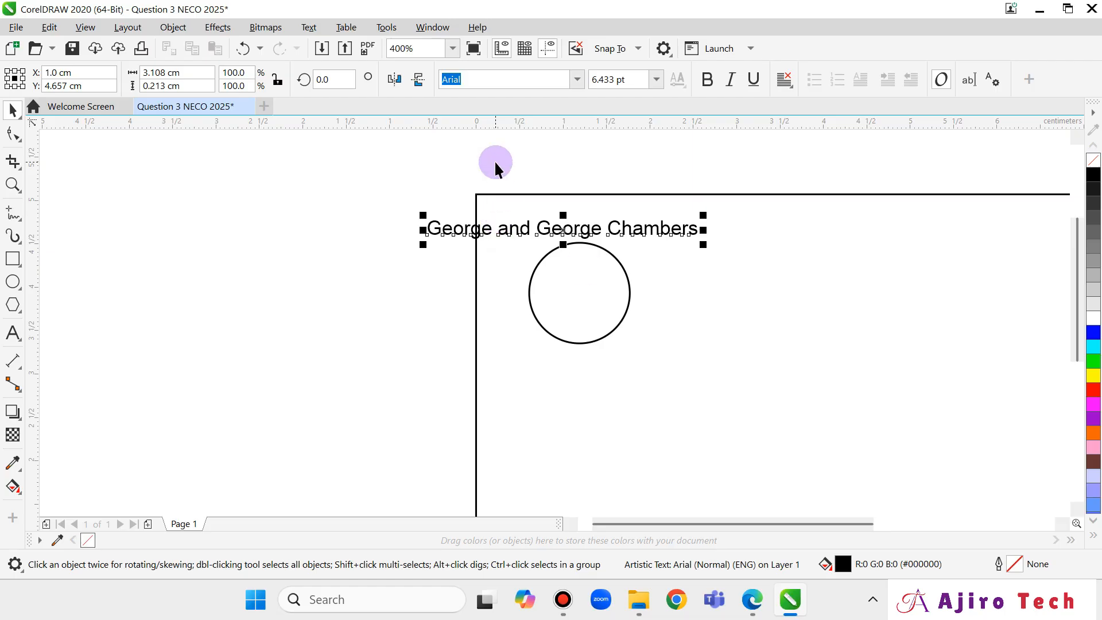
scroll(496, 164, "up", 2)
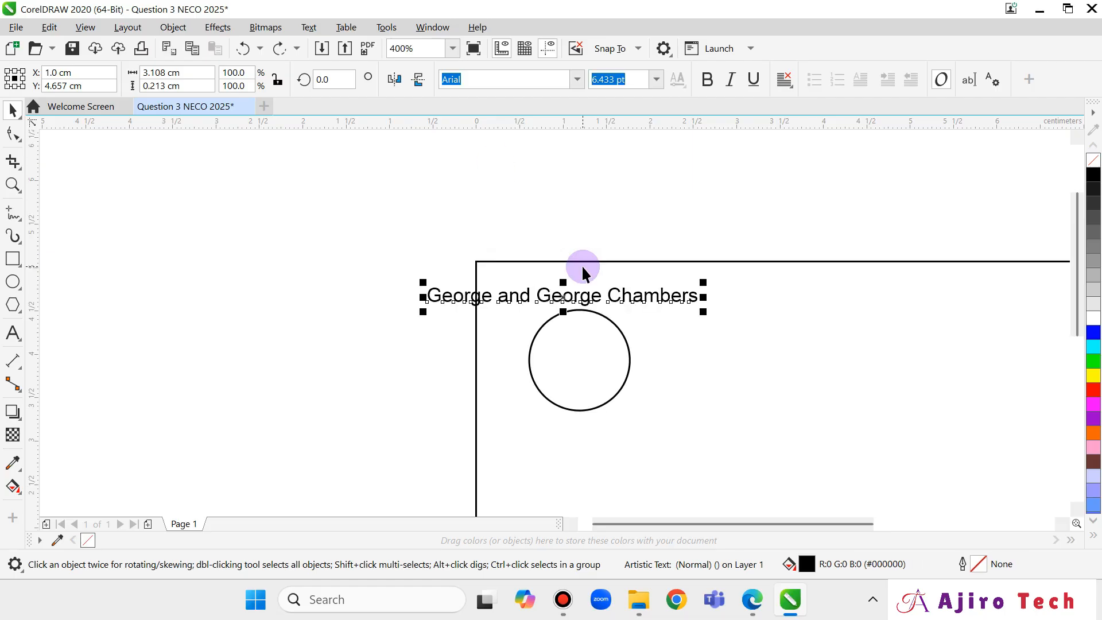
left_click(310, 29)
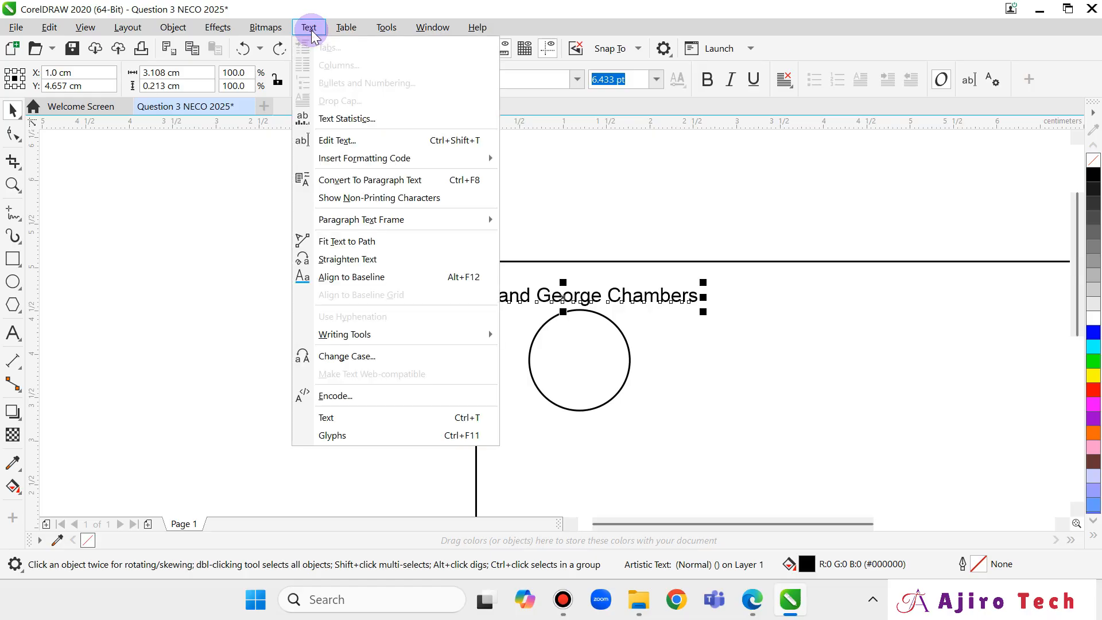
left_click(351, 243)
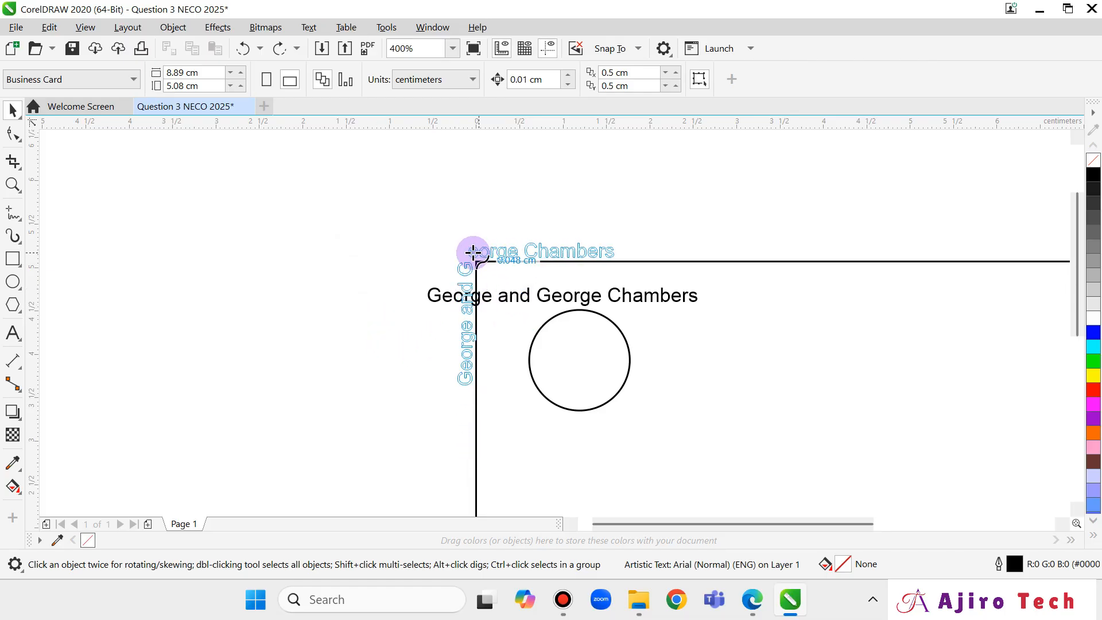
left_click(477, 253)
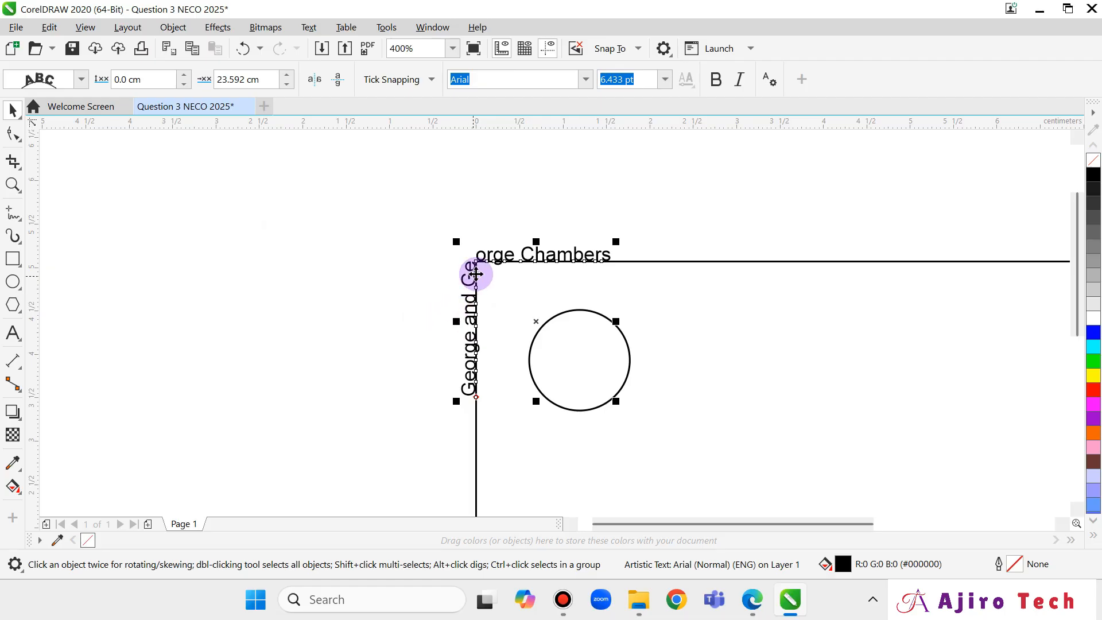
key("ctrl+z")
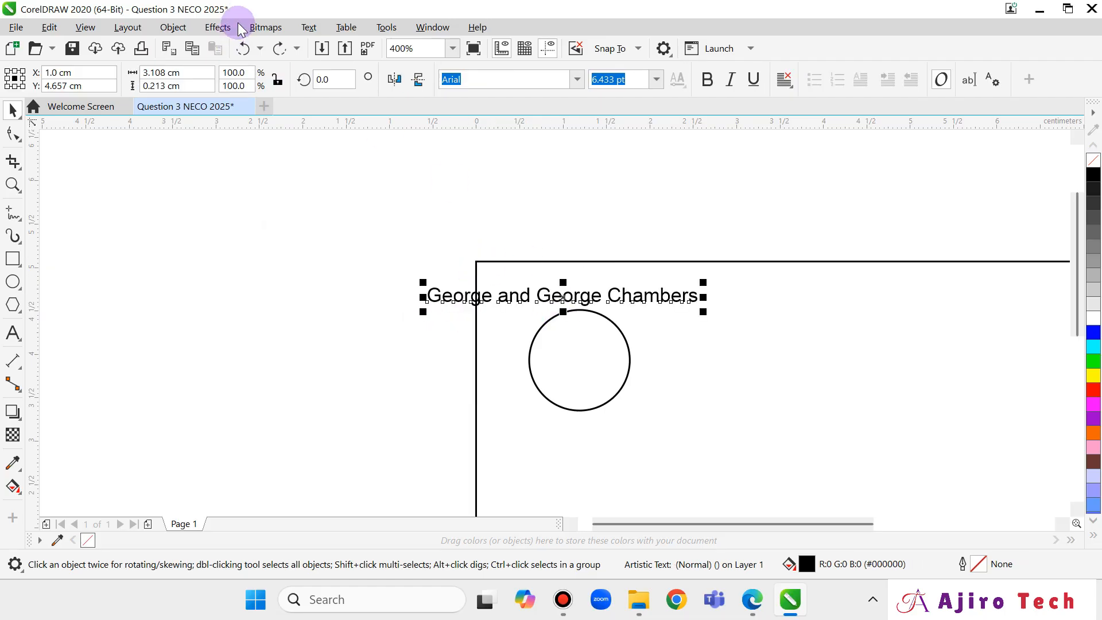
left_click(307, 27)
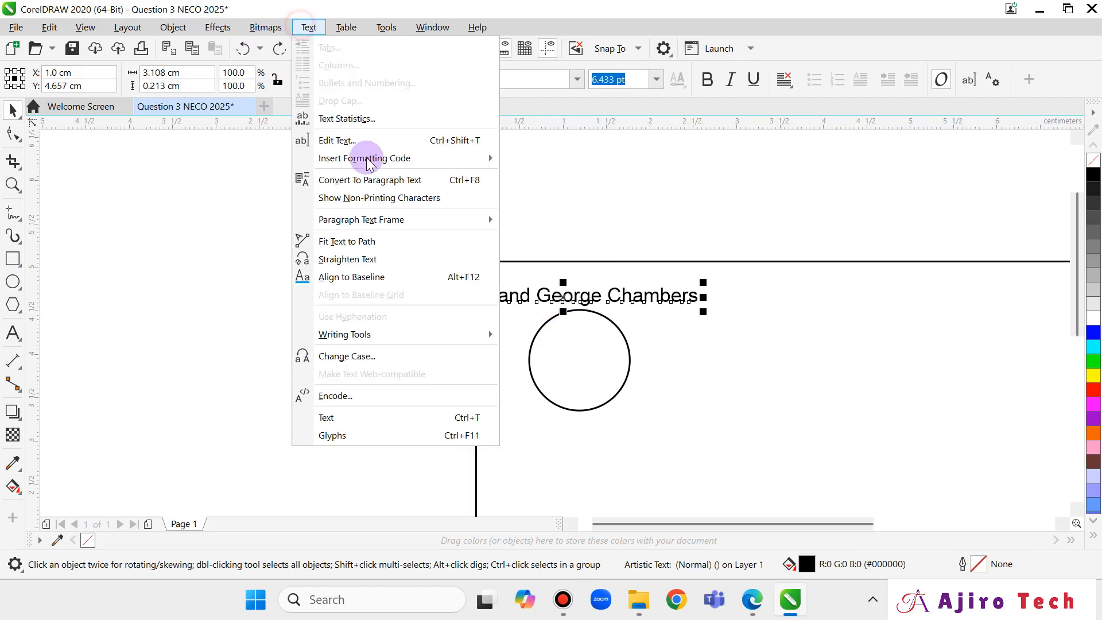
left_click(370, 243)
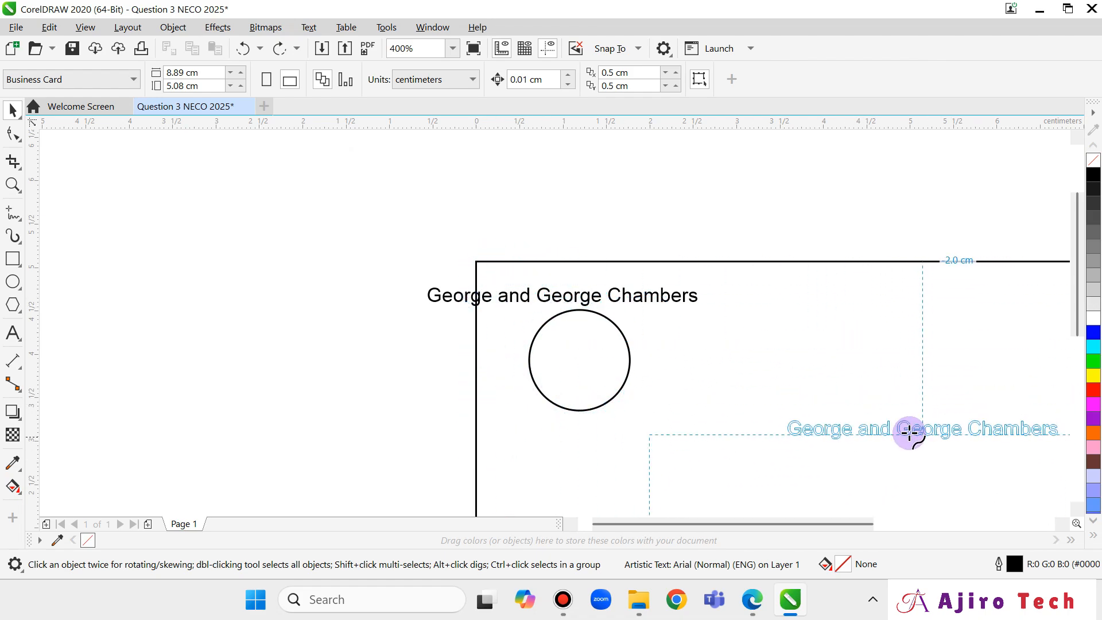
left_click(666, 364)
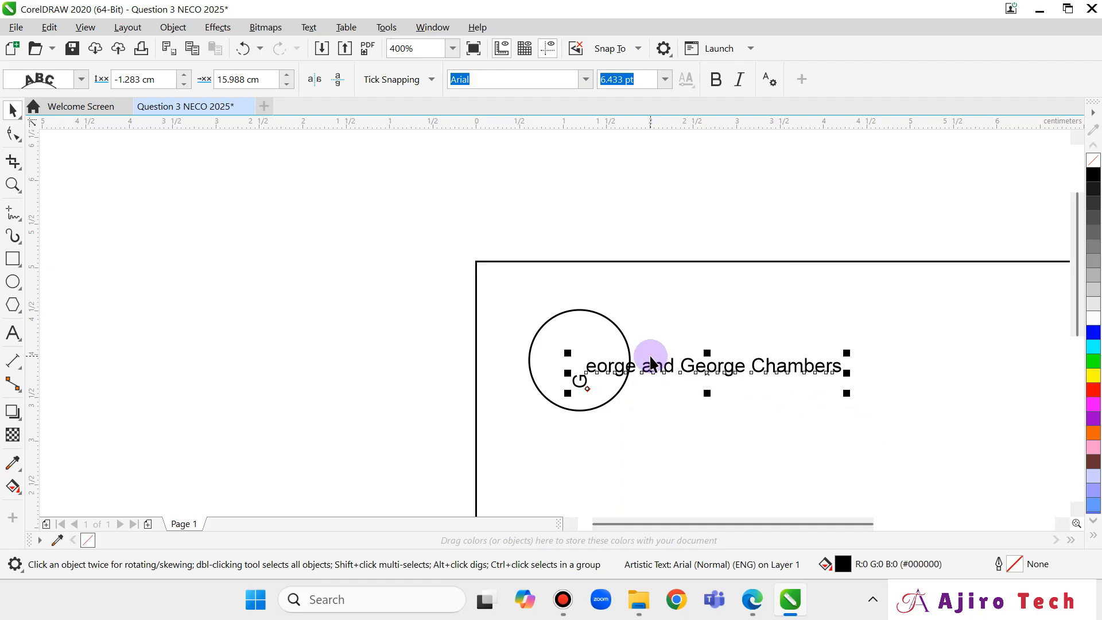
key("ctrl+z")
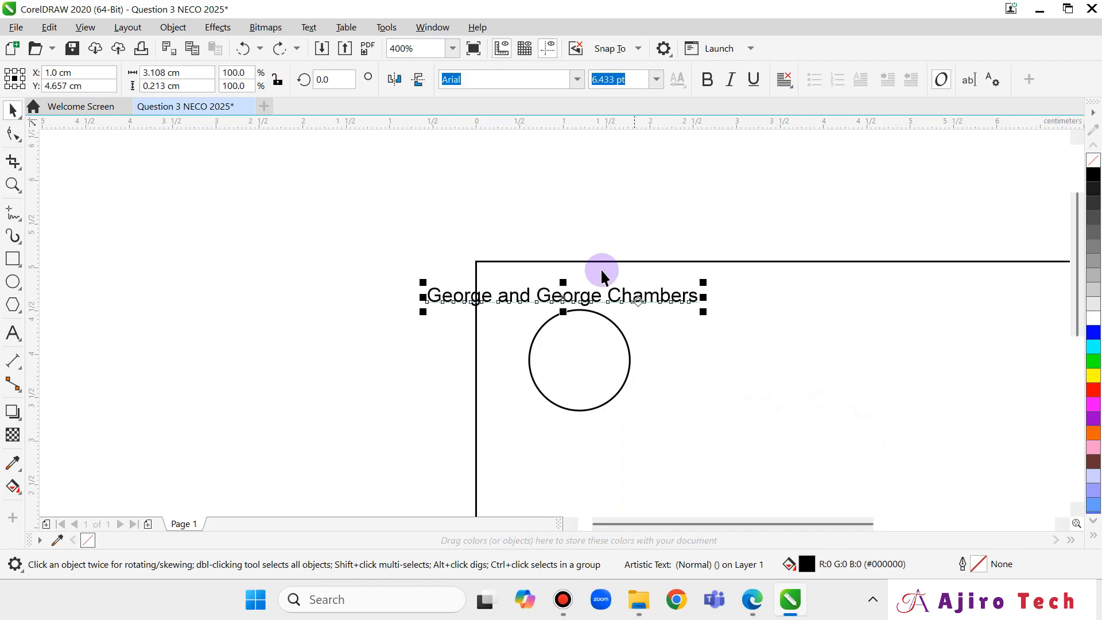
left_click(307, 27)
Fit the 'George and George Chambers' text to the top edge of the logo circle.
left_click(362, 243)
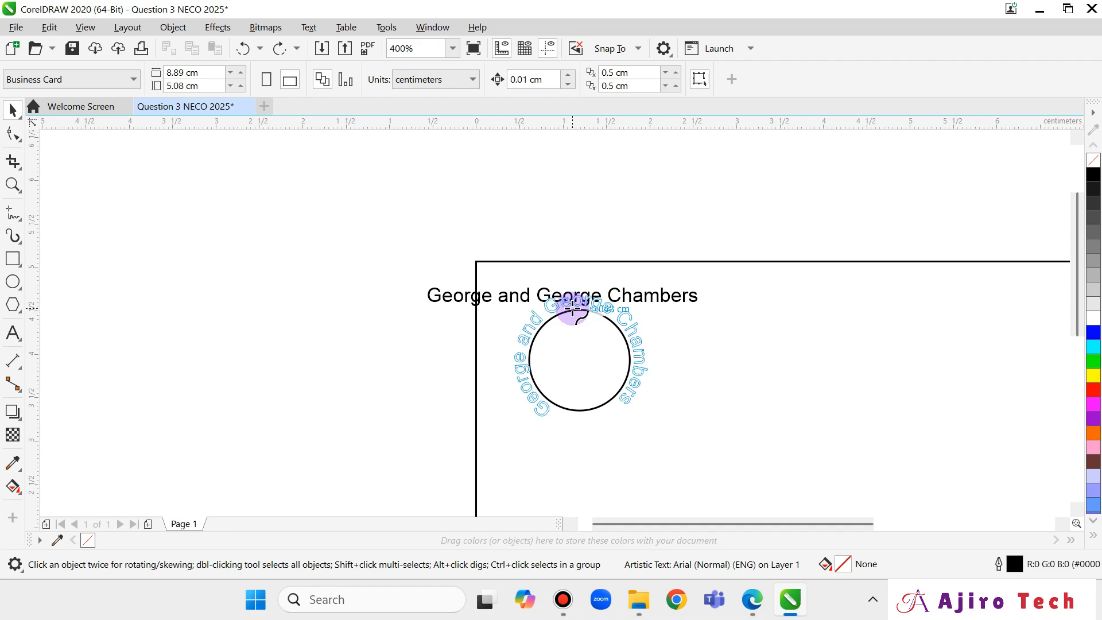
left_click(573, 310)
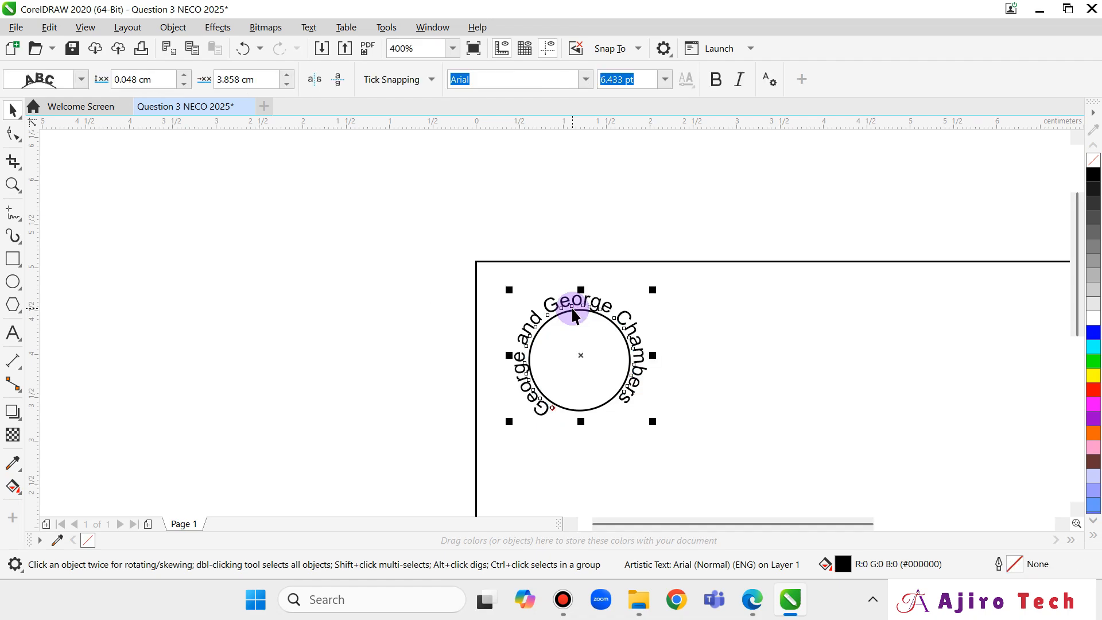
Compare the curved heading against the exam sketch, then scroll the canvas back to the card.
left_click(764, 612)
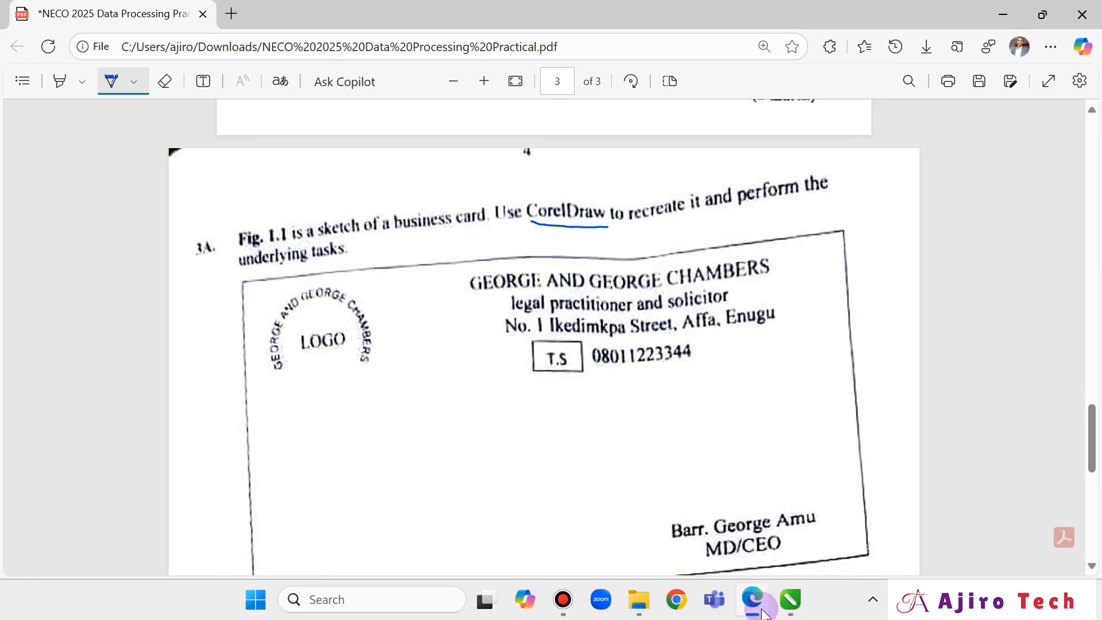
left_click(764, 612)
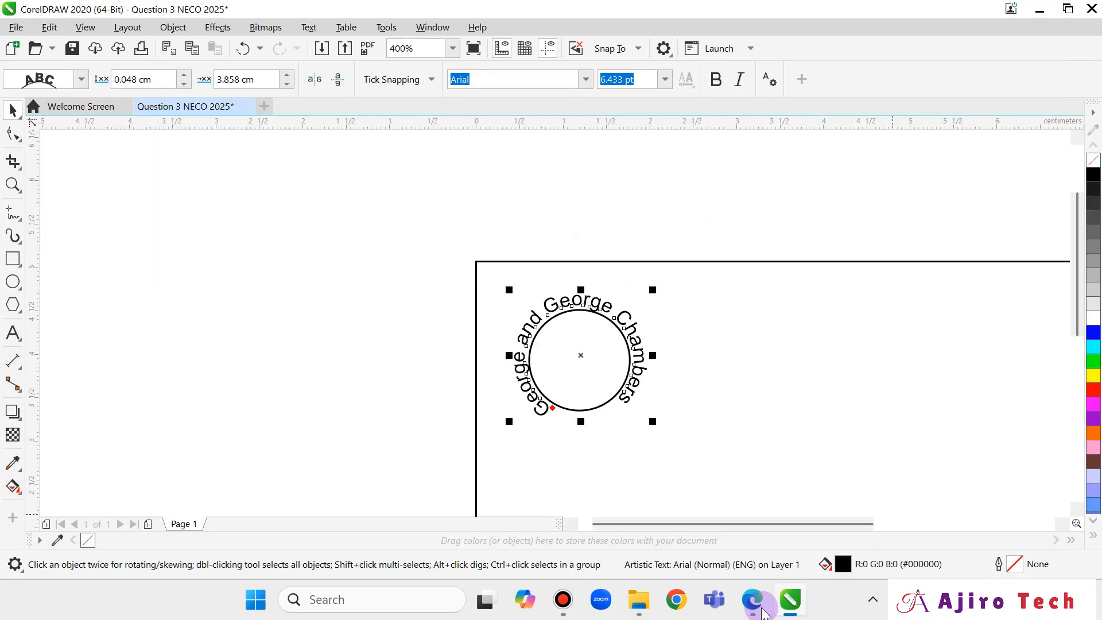
left_click(764, 612)
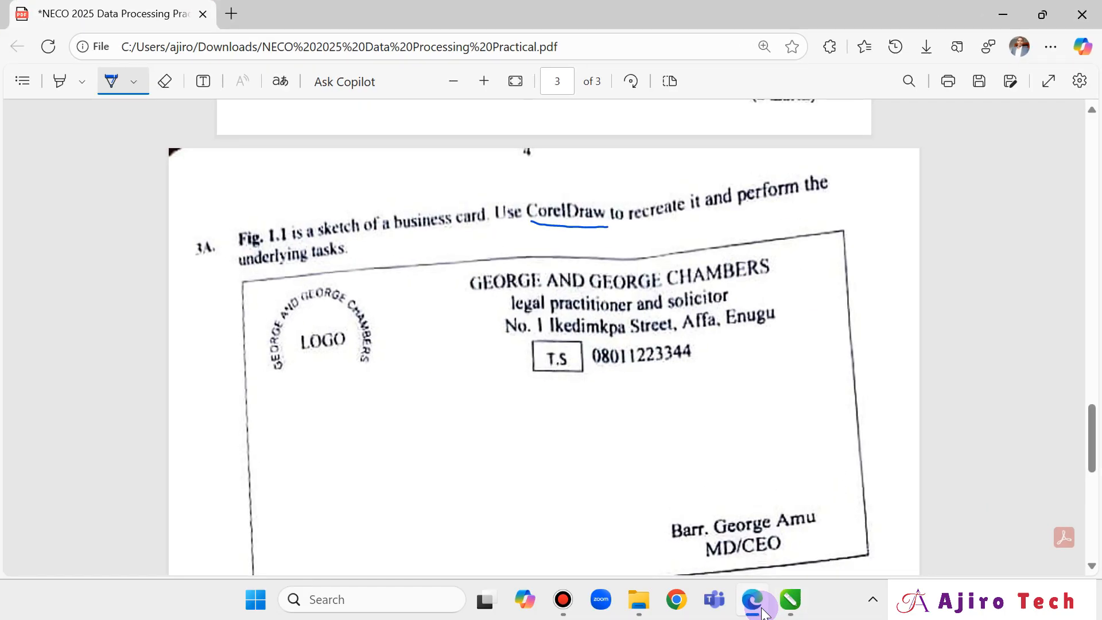
left_click(763, 611)
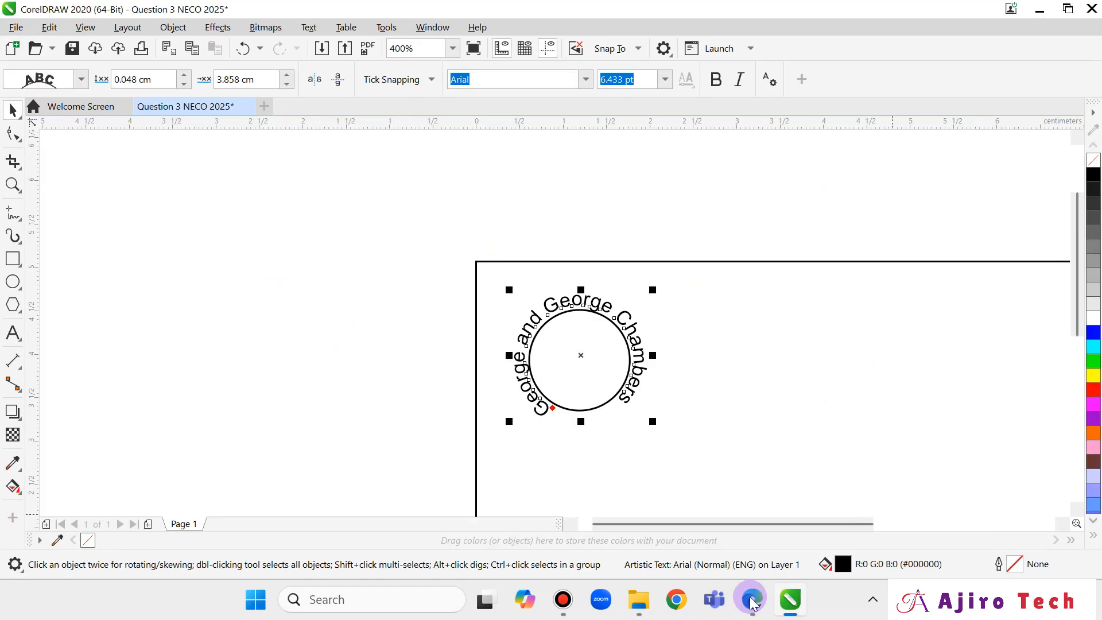
left_click_drag(659, 526, 743, 544)
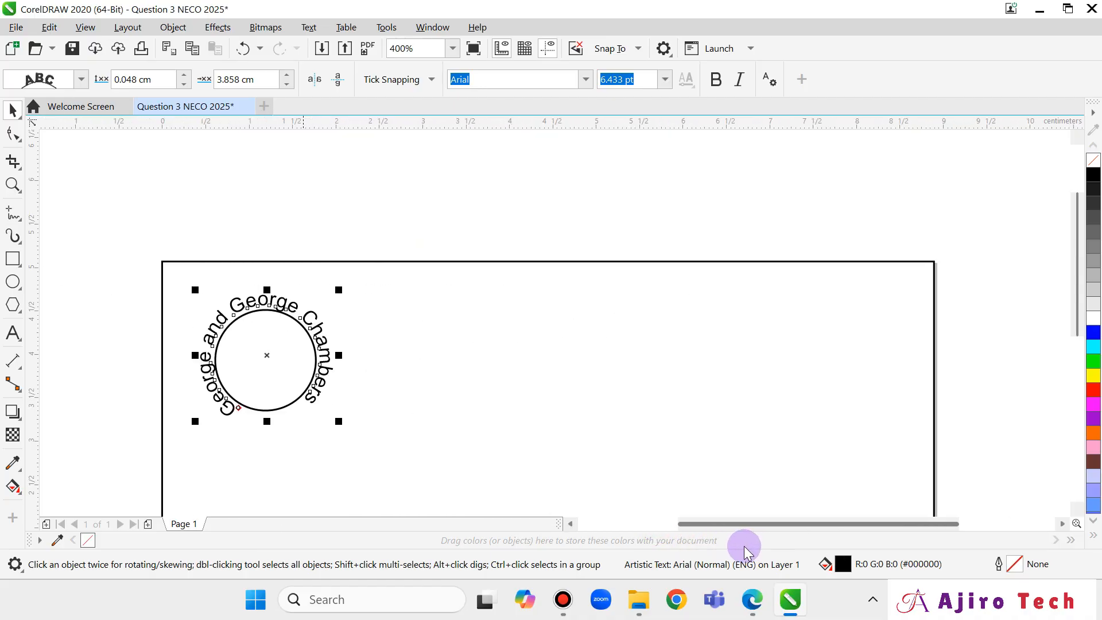
left_click(13, 185)
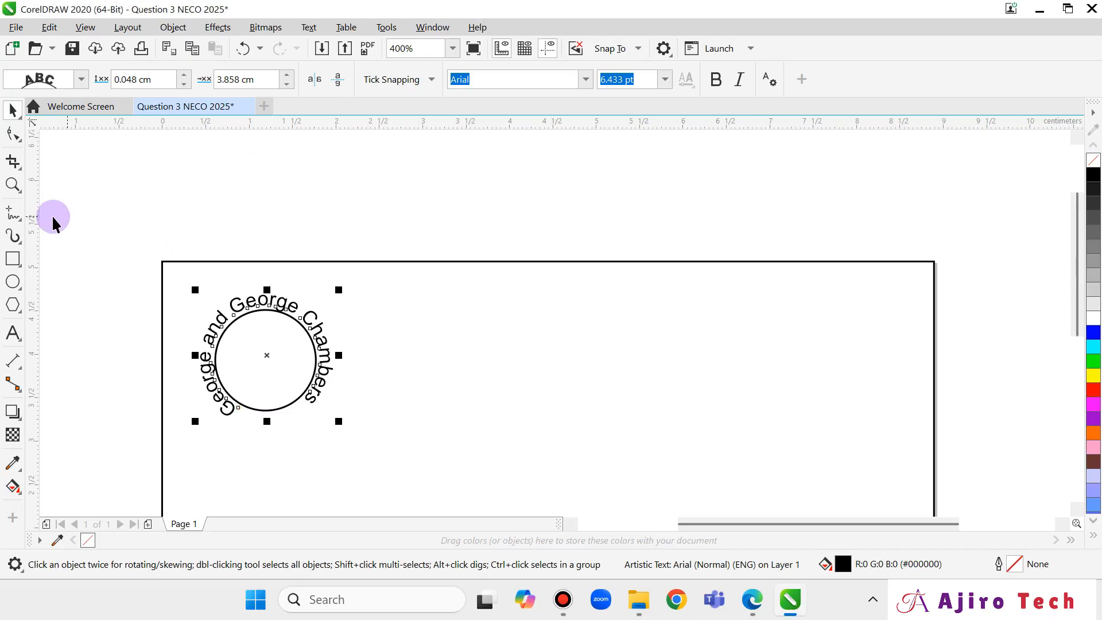
Type the heading 'George and George Chambers' above the card's right half.
left_click(13, 333)
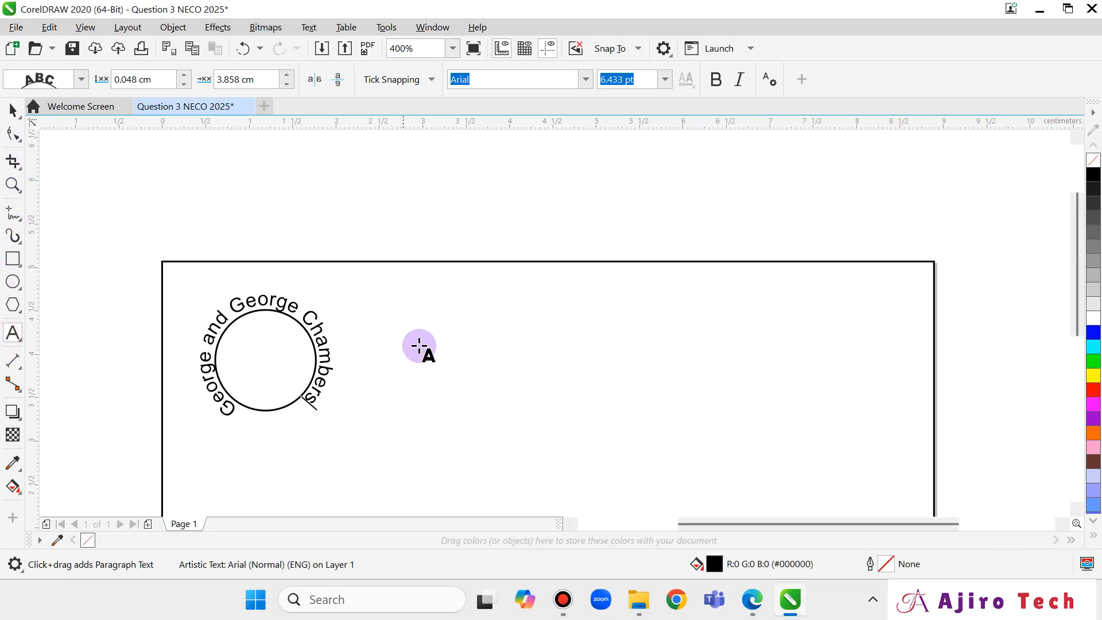
left_click(598, 294)
type("Gep")
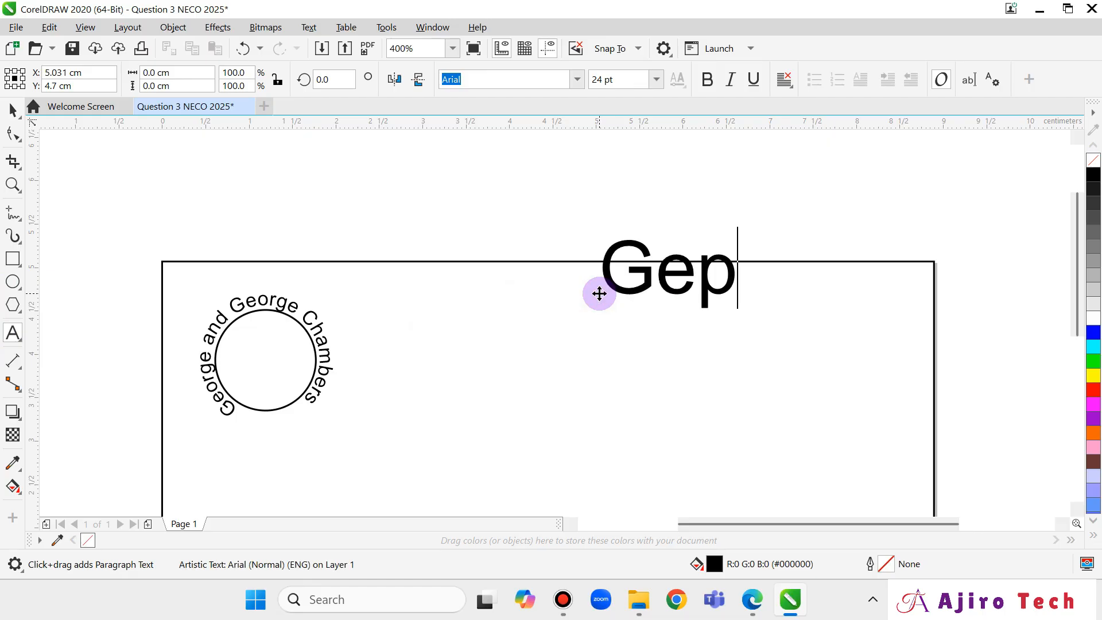
key("BackSpace")
type("orge ")
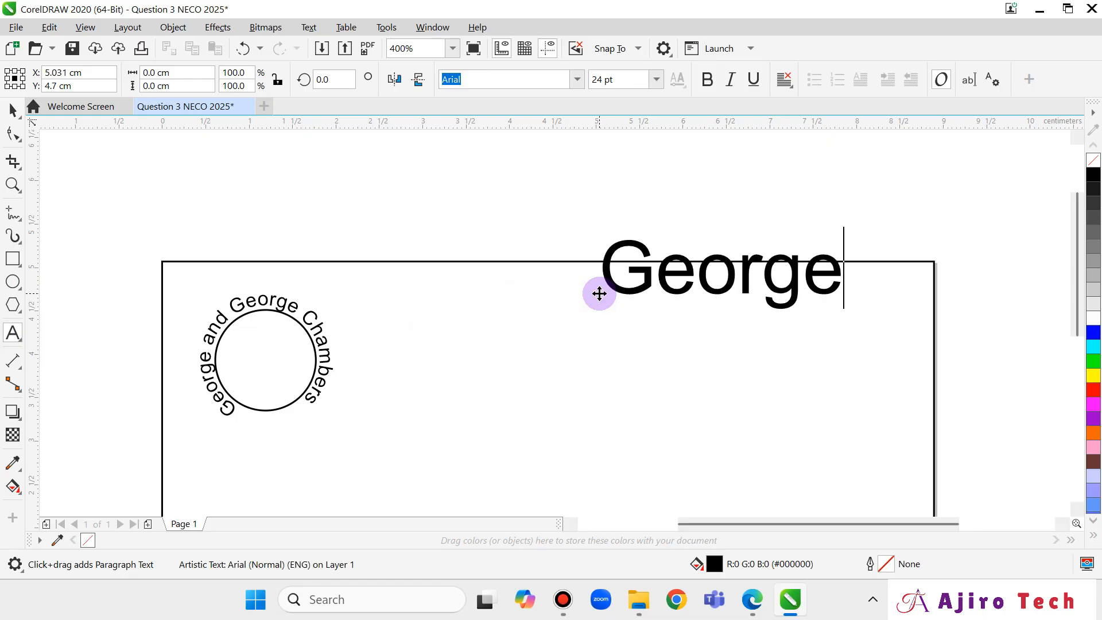
type("and Ge")
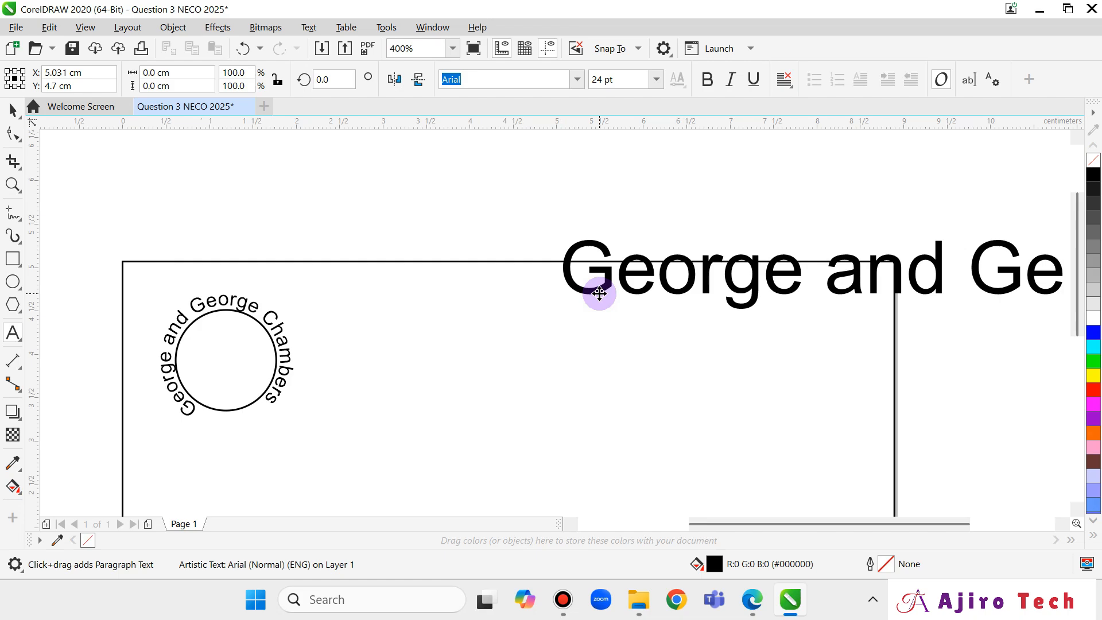
type("orge")
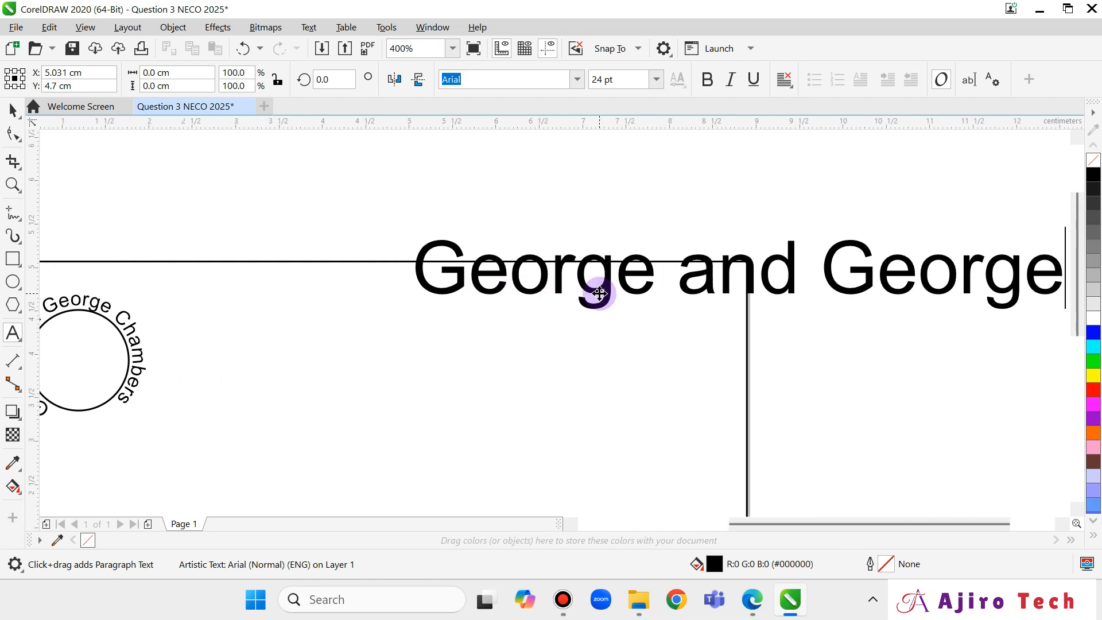
type(" Chan")
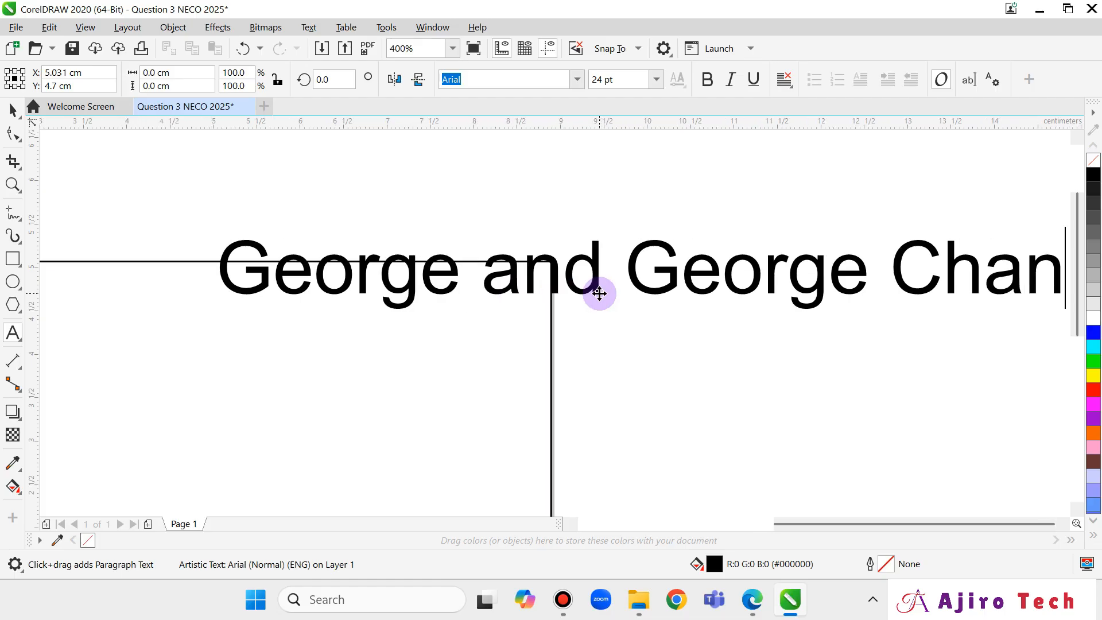
key("BackSpace")
type("mbers")
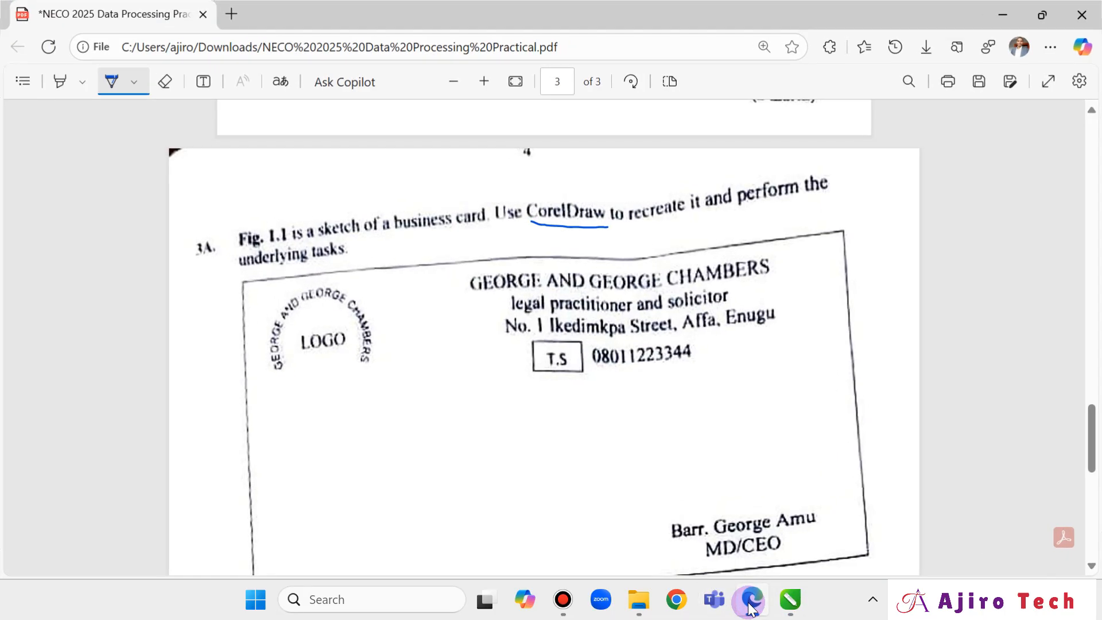
left_click(751, 603)
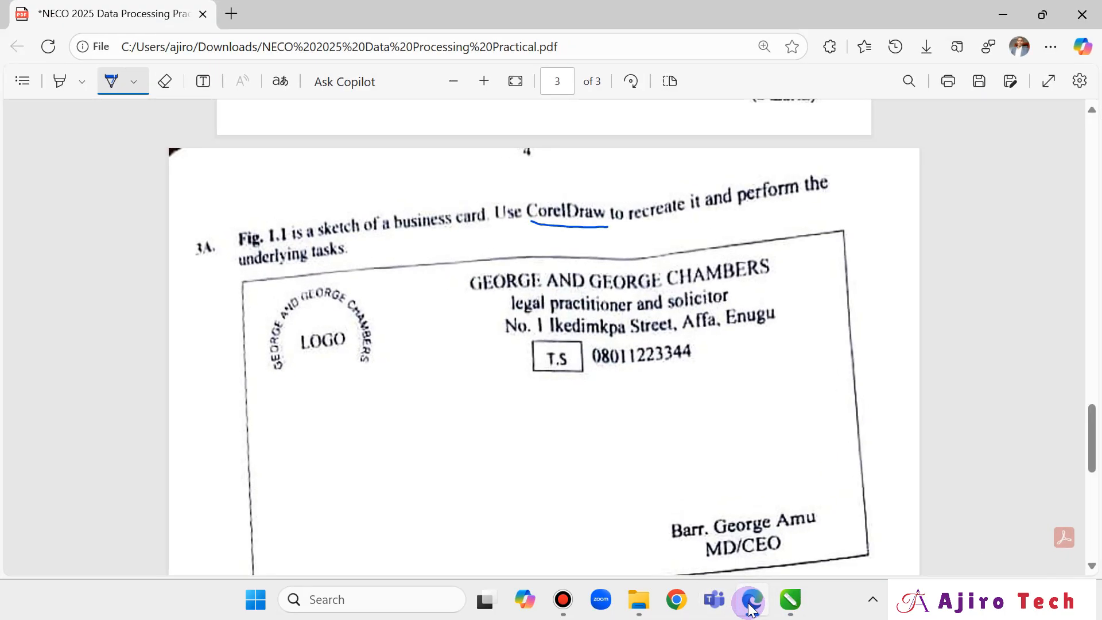
left_click(751, 603)
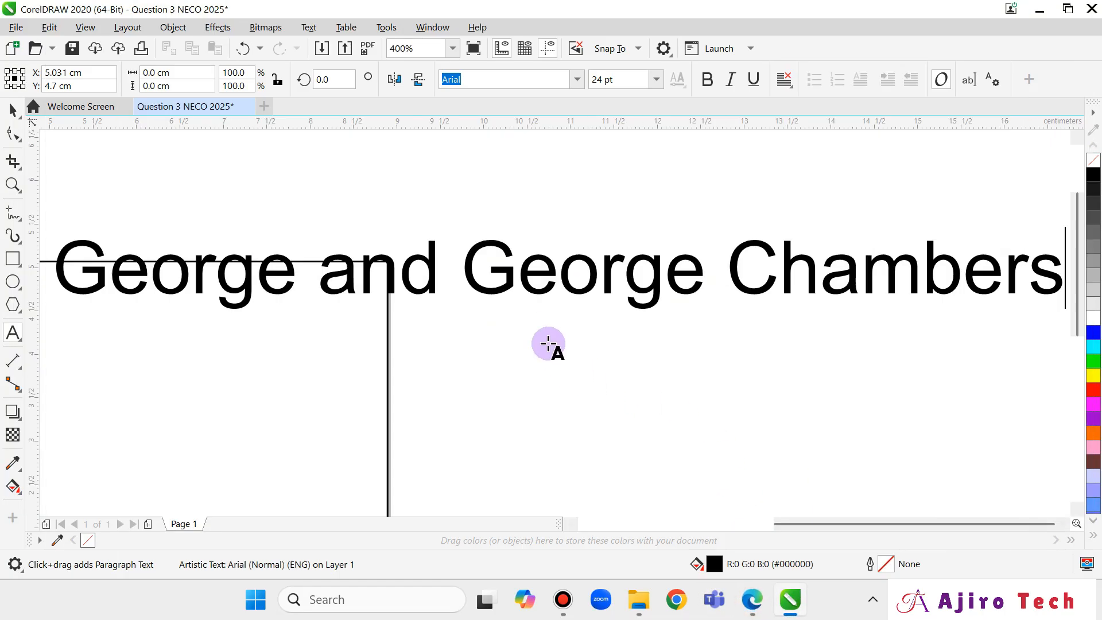
Shrink the heading to about 8.8 pt and move it onto the card's top right.
left_click(13, 109)
left_click_drag(1067, 314, 432, 270)
left_click_drag(858, 524, 738, 521)
left_click_drag(888, 253, 818, 305)
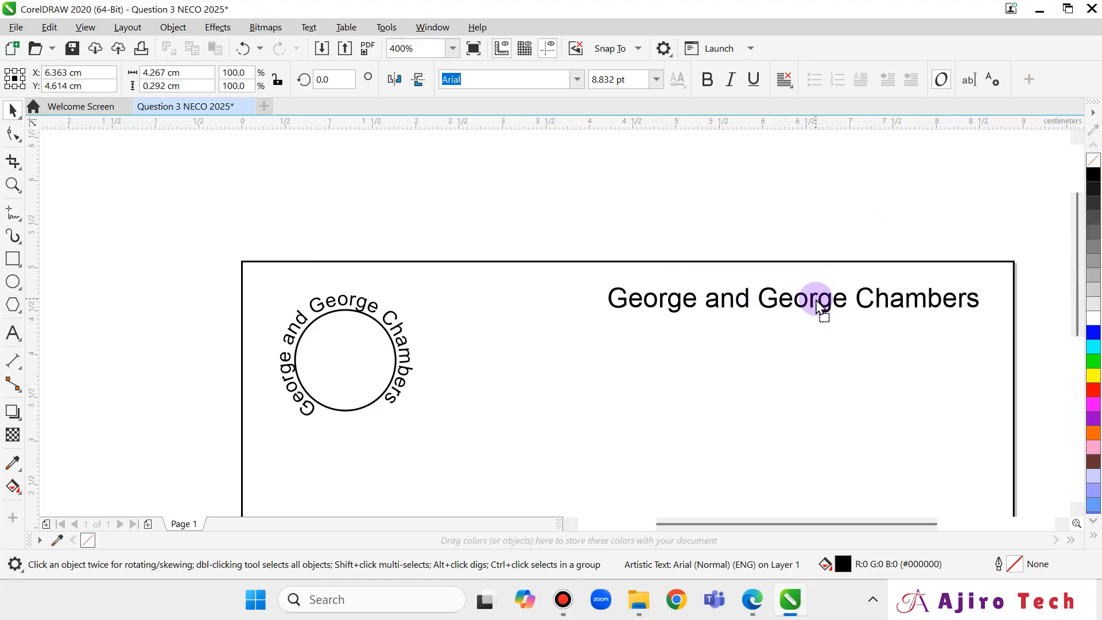
left_click(752, 600)
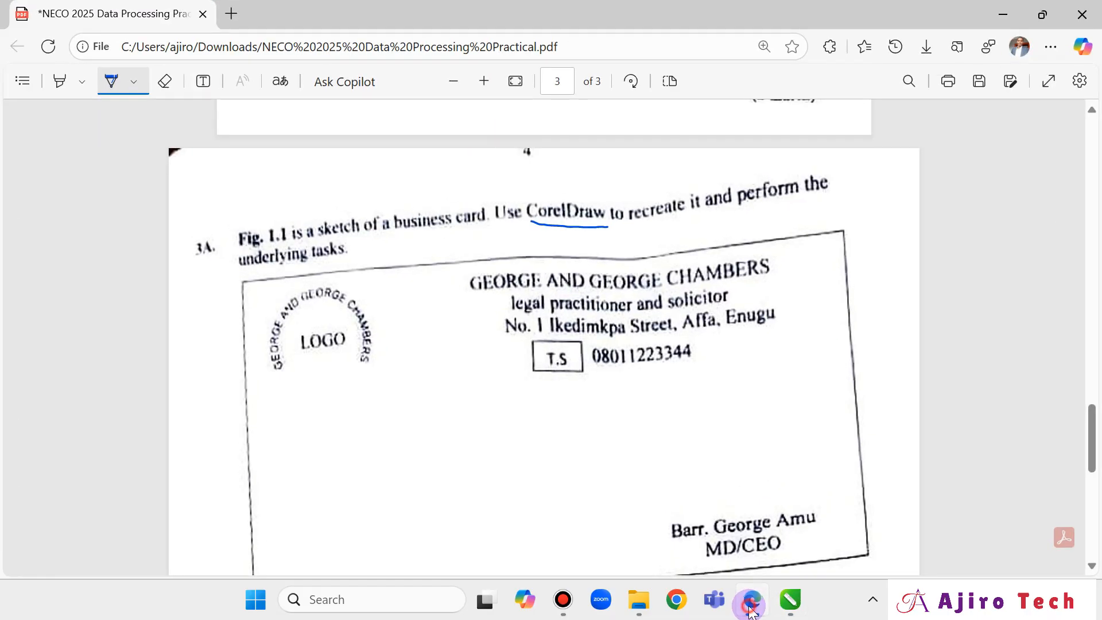
left_click(752, 600)
Add the subtitle 'legal practitioner and solicitator', shrink it to about 6 pt, and centre it under the heading.
left_click(12, 332)
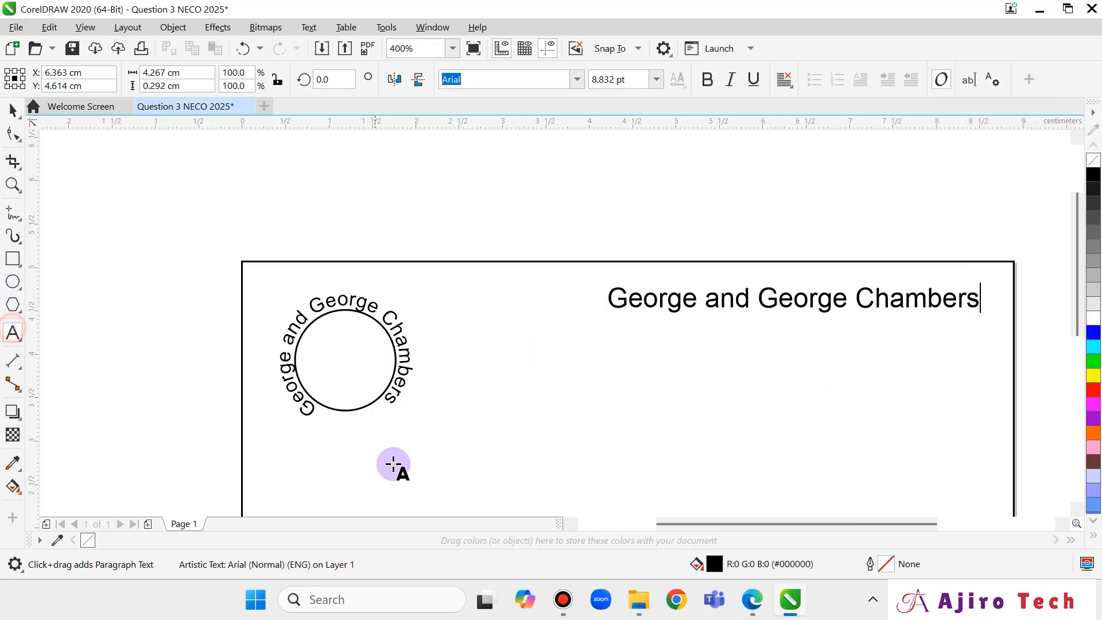
left_click(489, 425)
type("l")
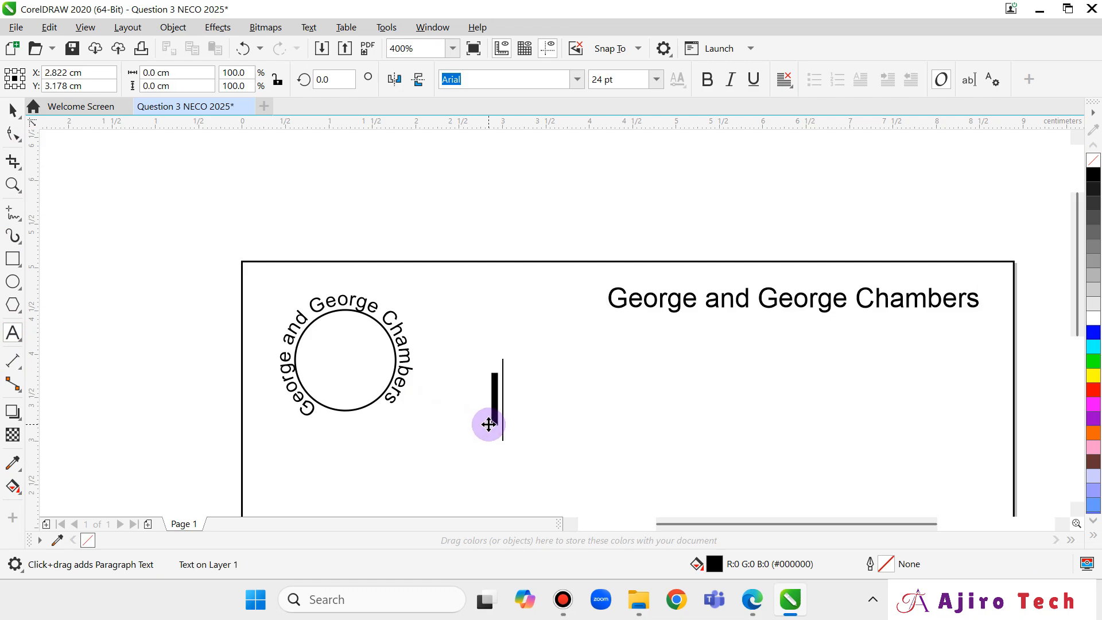
type("egal practi")
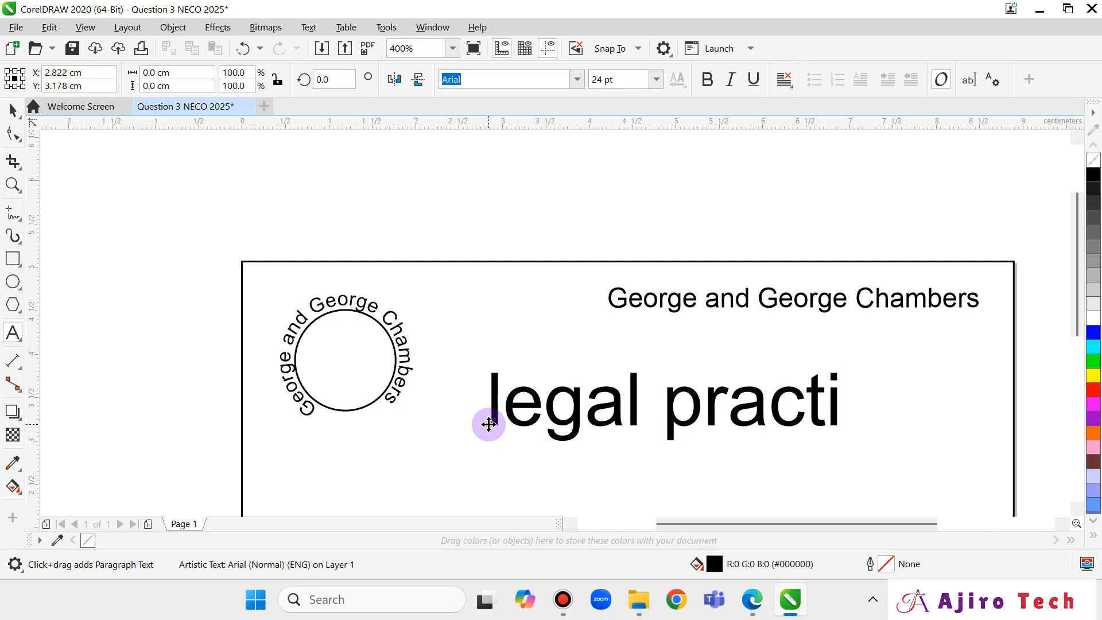
type("tio")
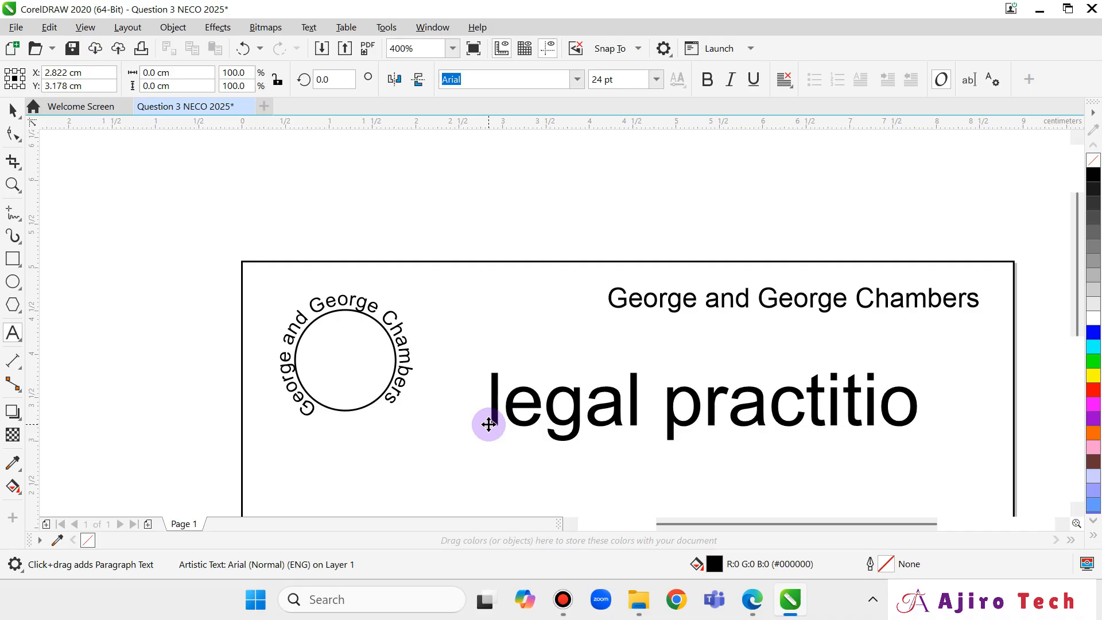
type("ner and s")
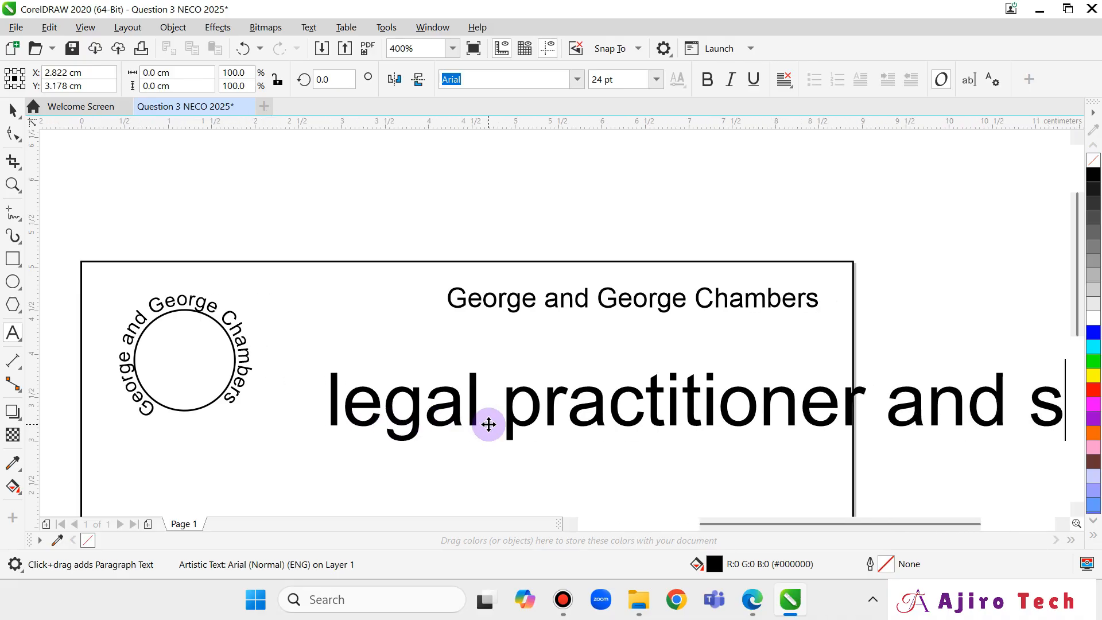
type("olici")
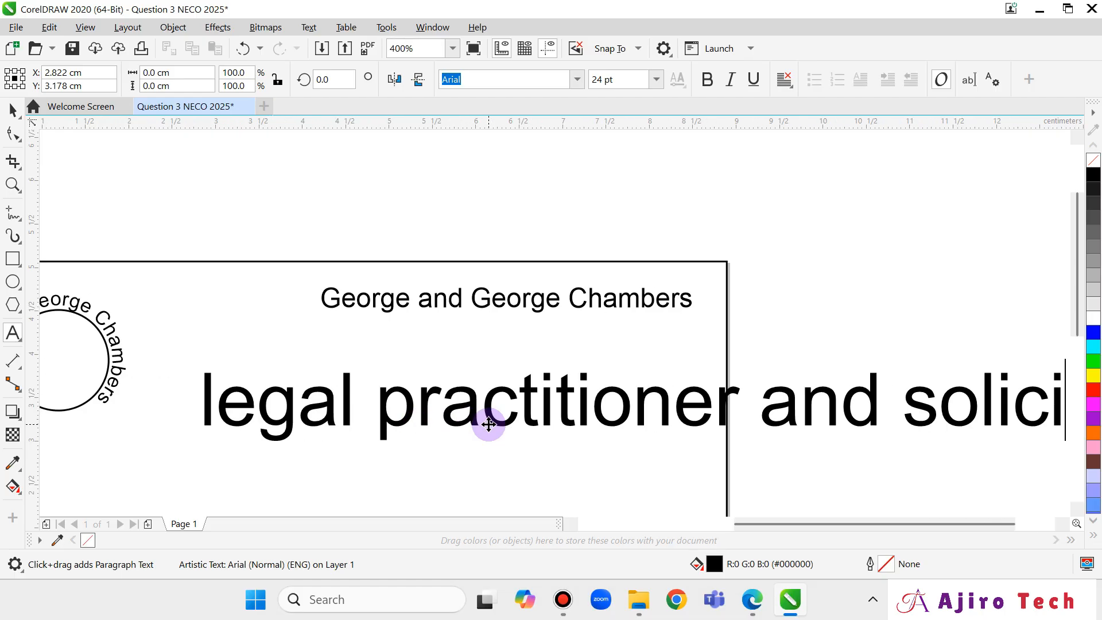
type("tator")
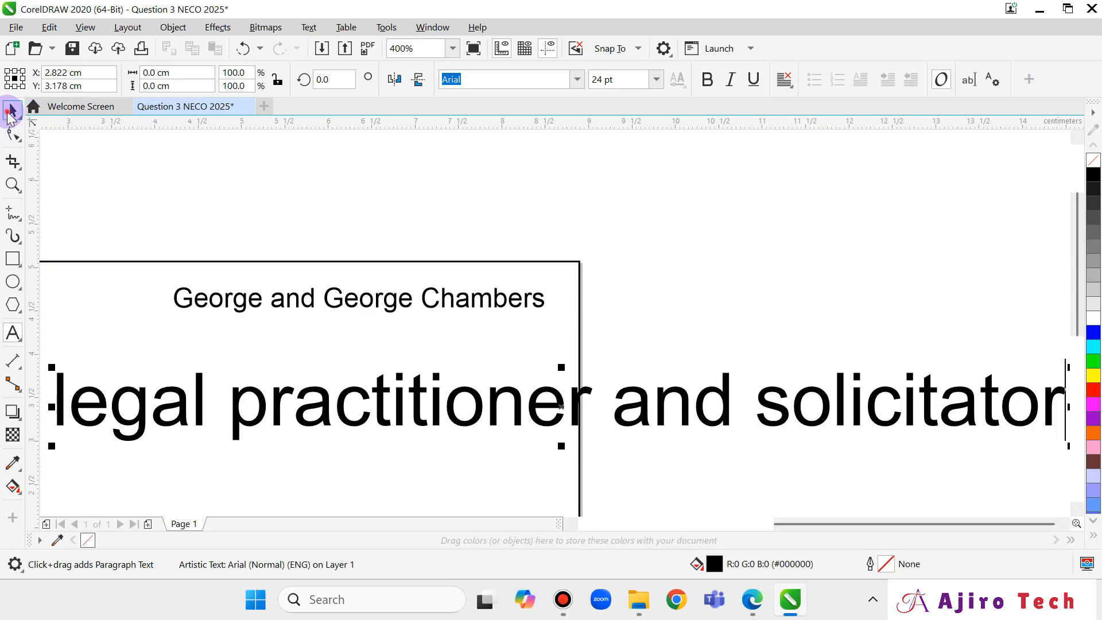
left_click(12, 110)
left_click_drag(1069, 450, 315, 395)
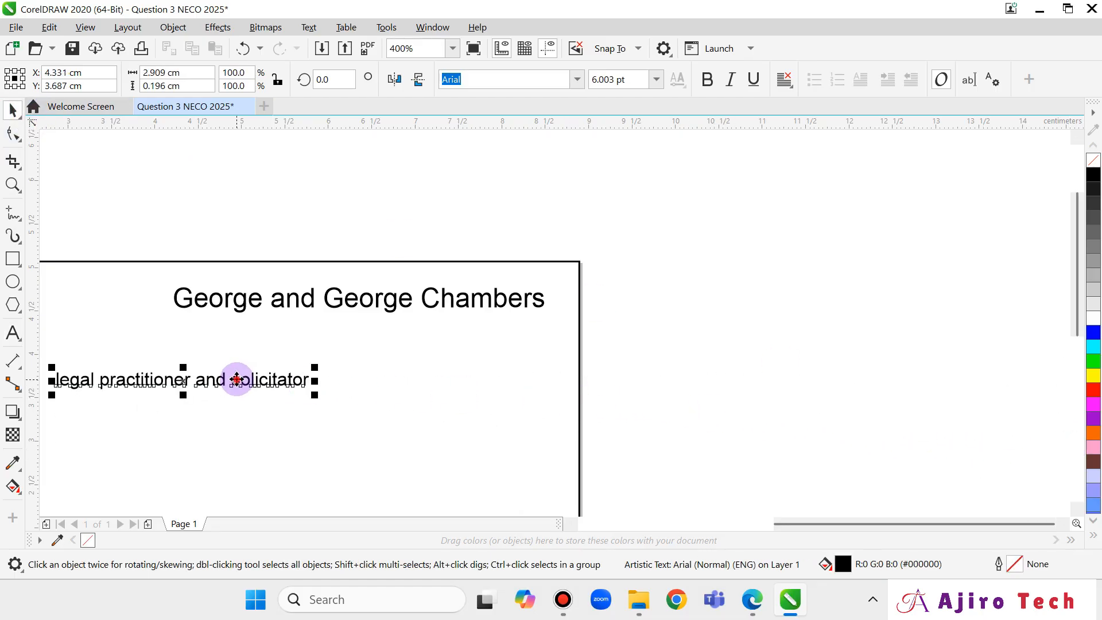
left_click_drag(237, 379, 369, 337)
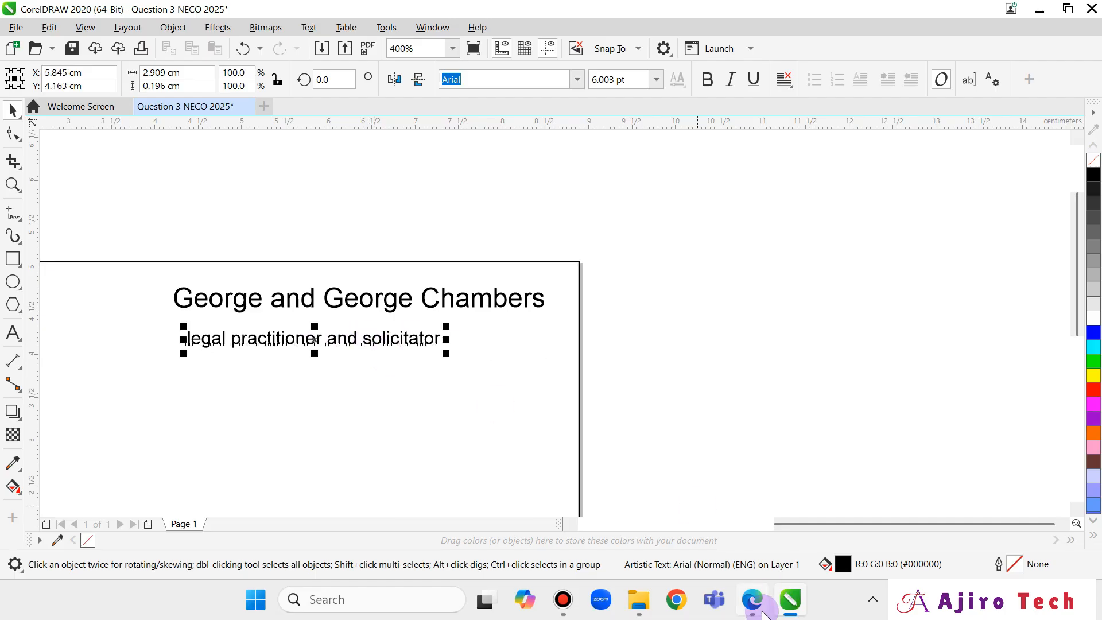
Check the sketch and correct the subtitle's spelling to 'solicitor'.
left_click(762, 612)
left_click(758, 612)
left_click(758, 612)
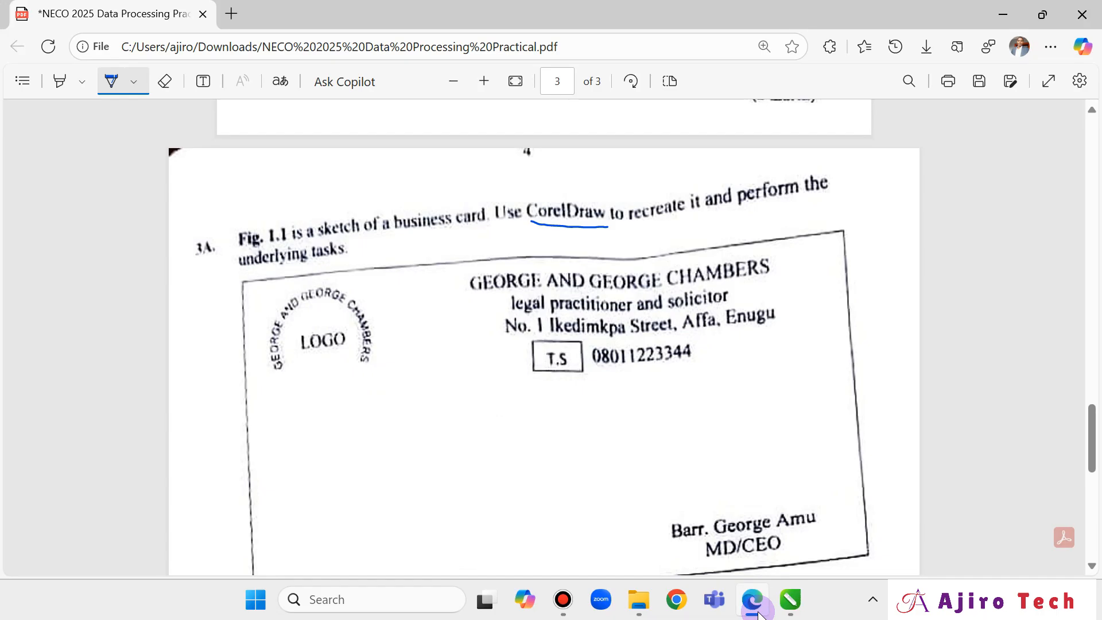
left_click(759, 615)
left_click(759, 615)
left_click(759, 615)
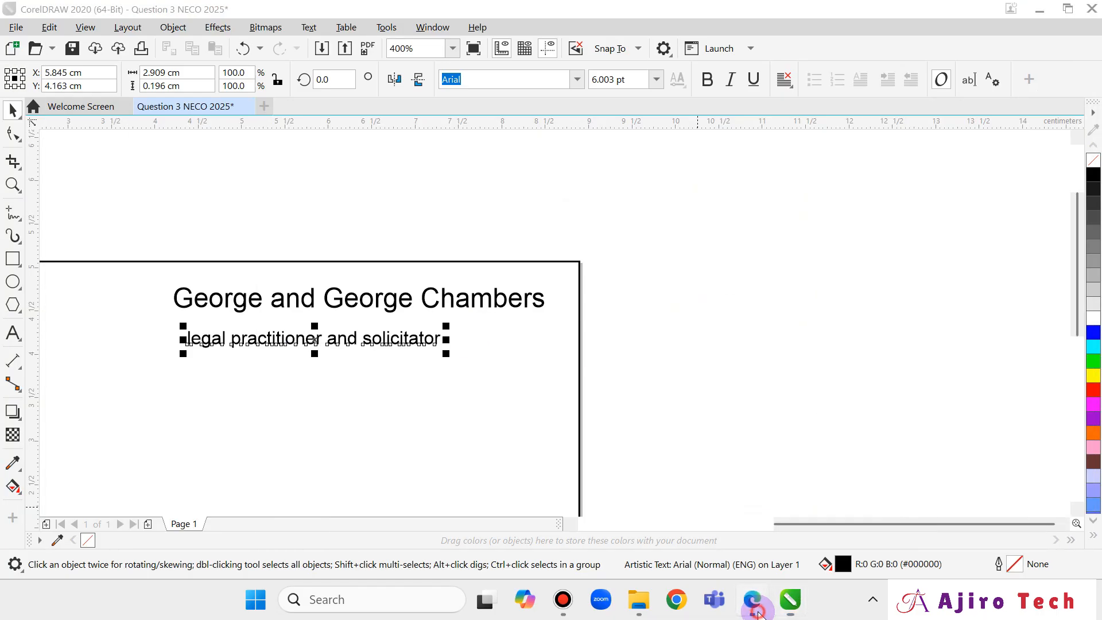
left_click(759, 615)
left_click(757, 614)
left_click(409, 332)
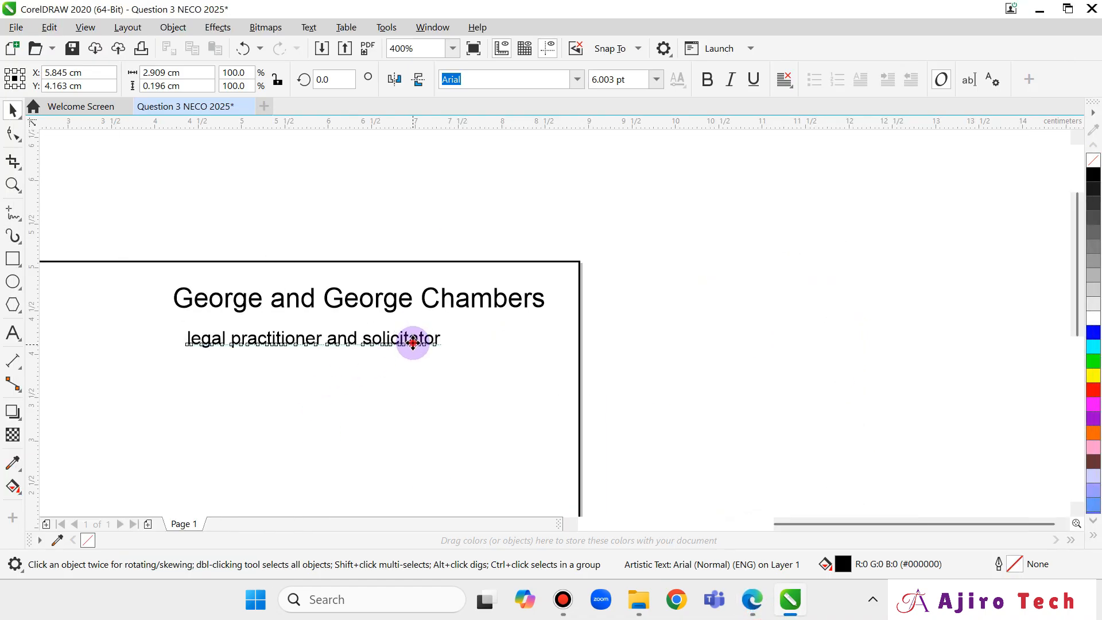
double_click(412, 343)
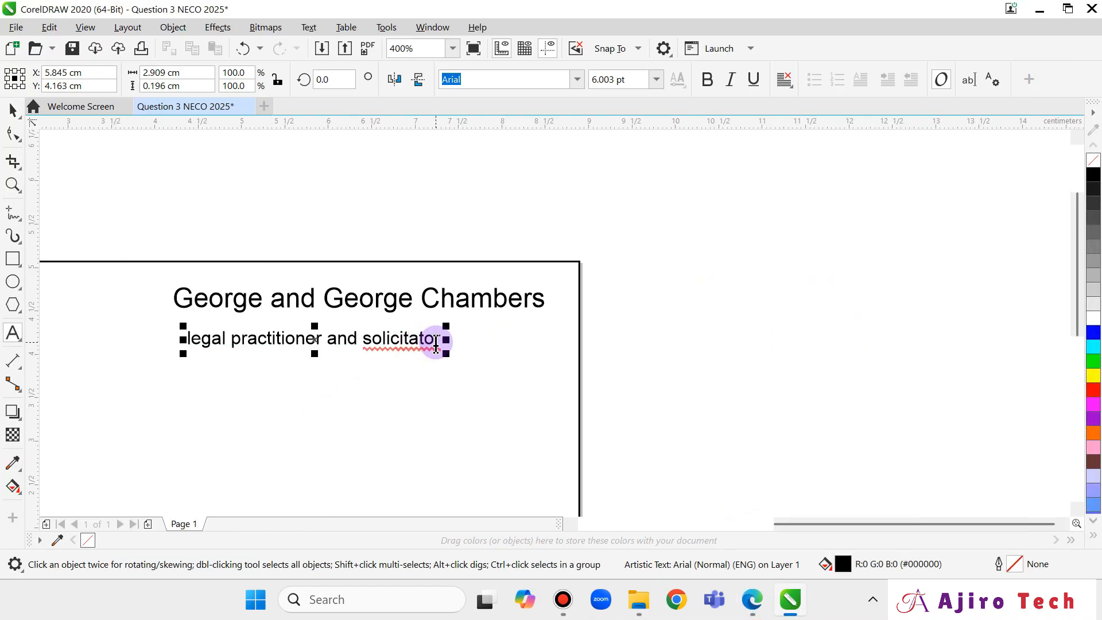
key("BackSpace")
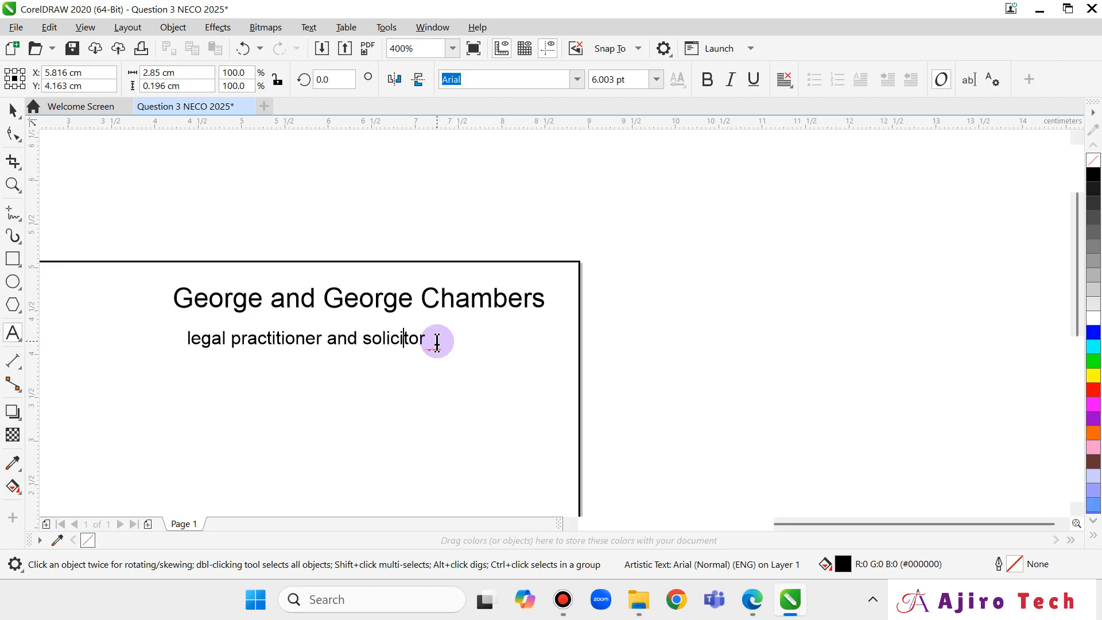
left_click(648, 352)
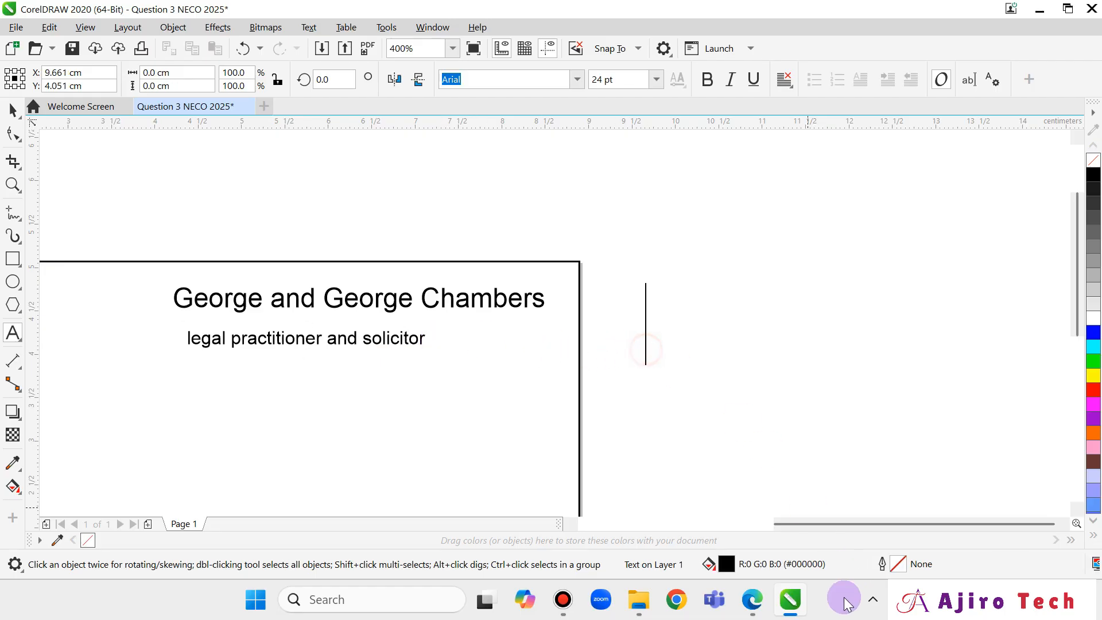
Start the address line under the subtitle, typing the house number and street name from the sketch.
left_click(754, 610)
left_click(763, 608)
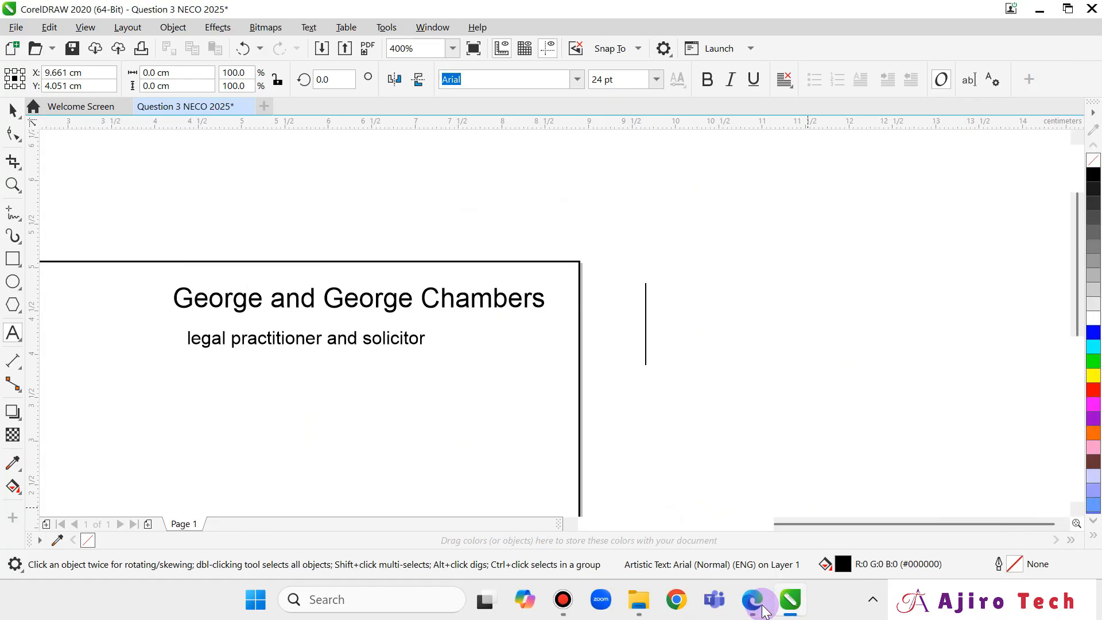
left_click(764, 610)
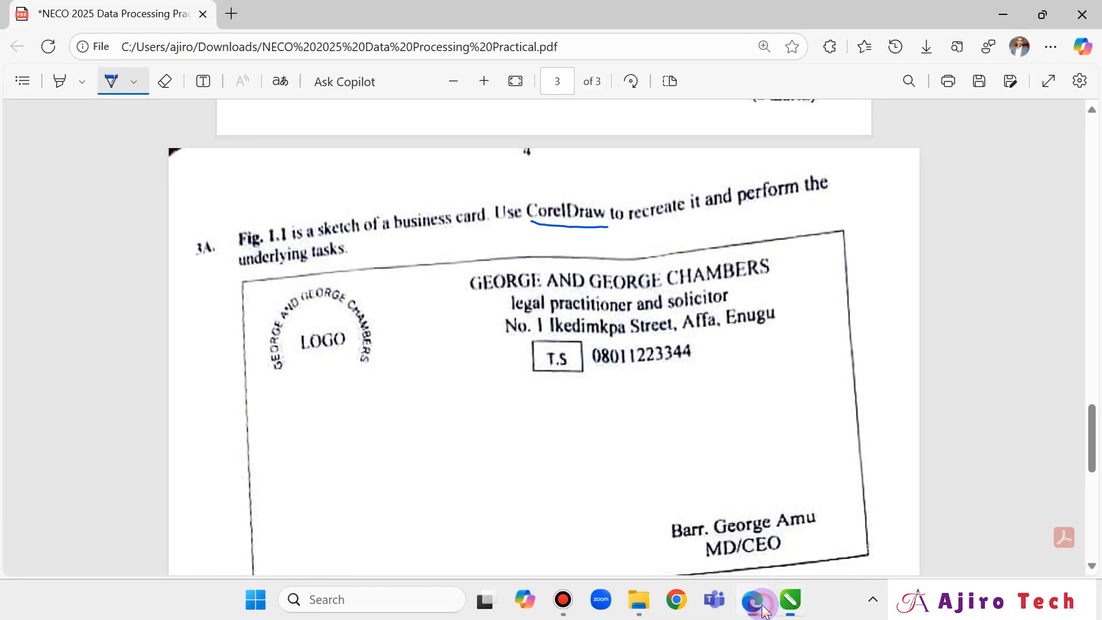
left_click(763, 610)
left_click(763, 610)
left_click(763, 610)
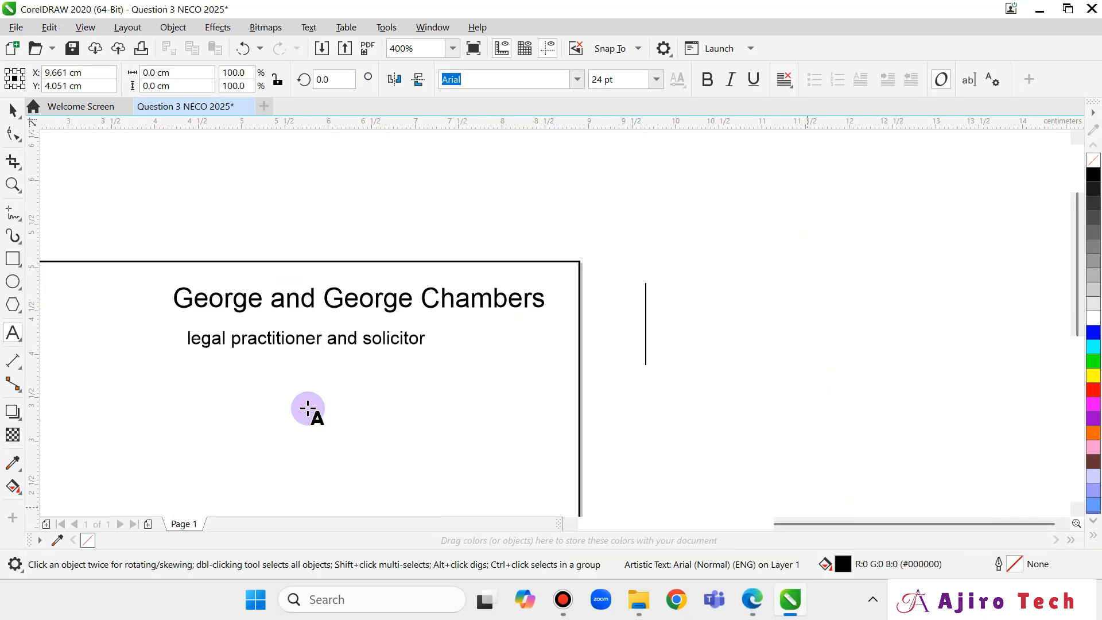
left_click(217, 390)
type("Np")
key("BackSpace")
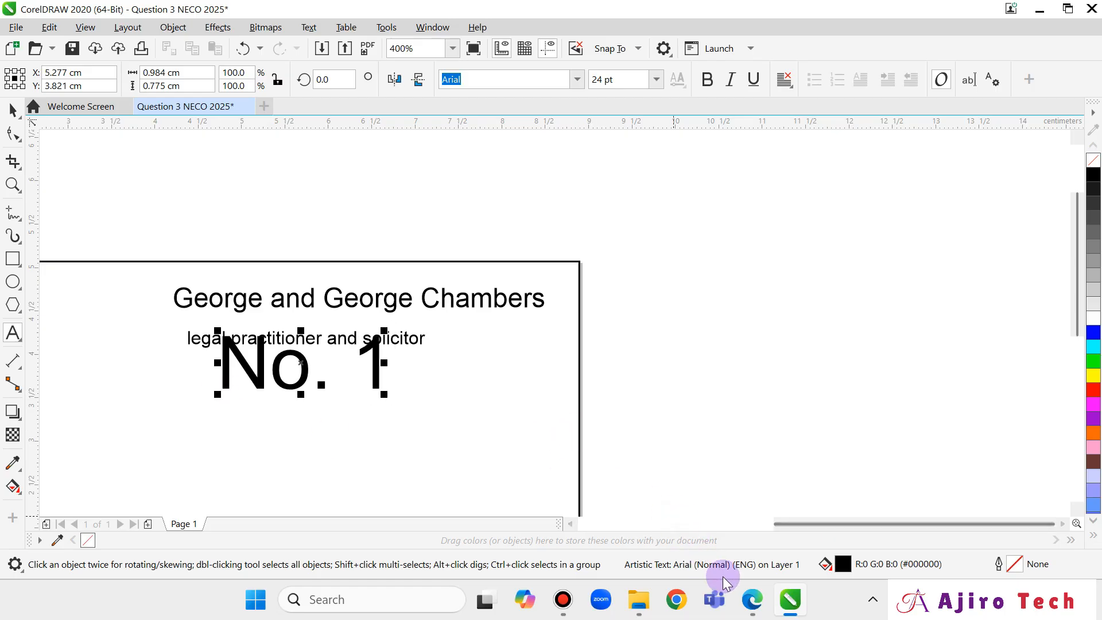
left_click(751, 608)
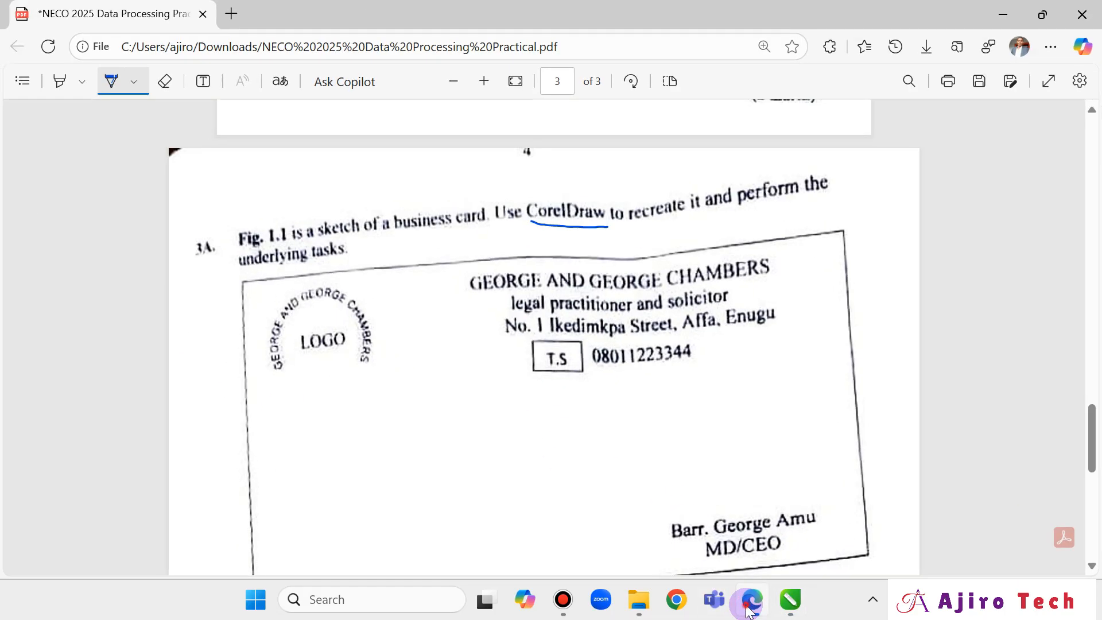
left_click(751, 608)
type("Iked")
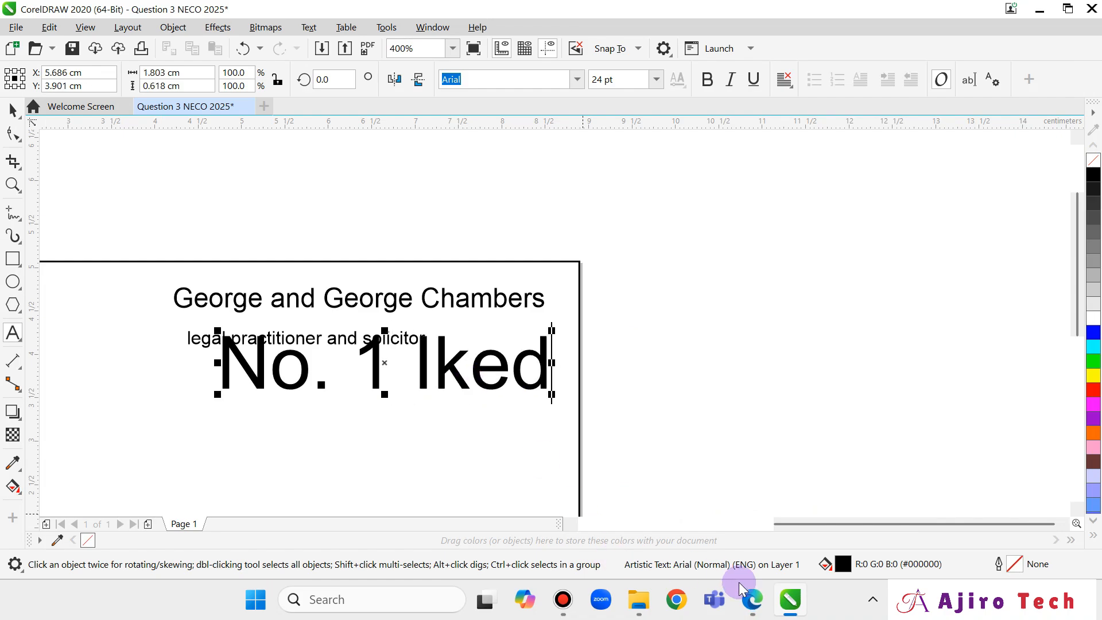
left_click(752, 607)
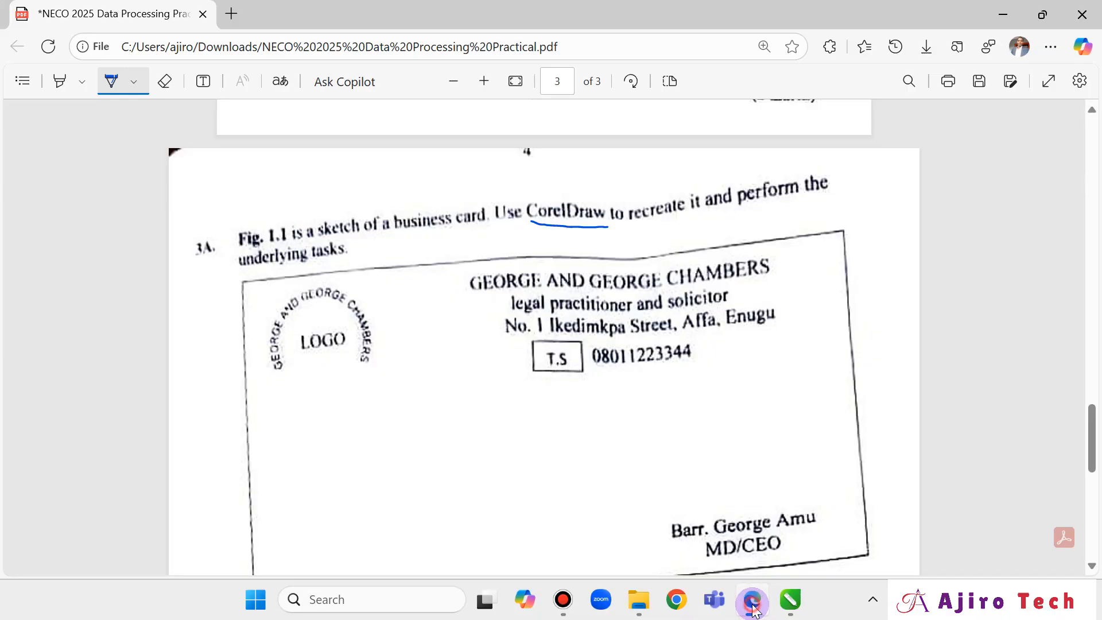
left_click(752, 609)
left_click(753, 608)
left_click(752, 609)
type("mkpa")
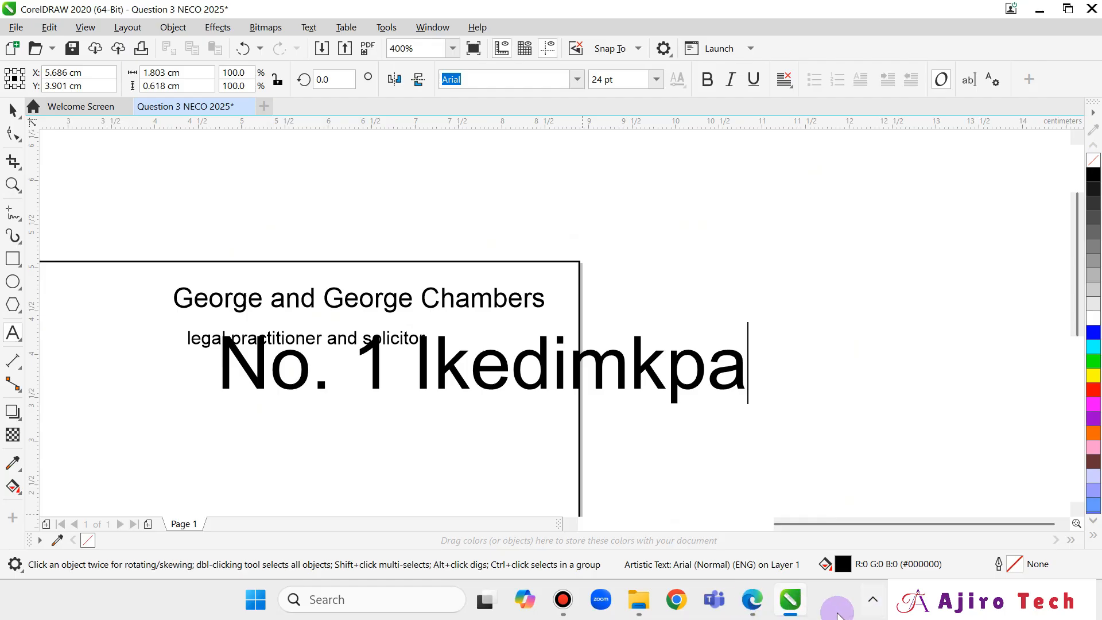
Finish typing the street, town and city of the address.
left_click(755, 602)
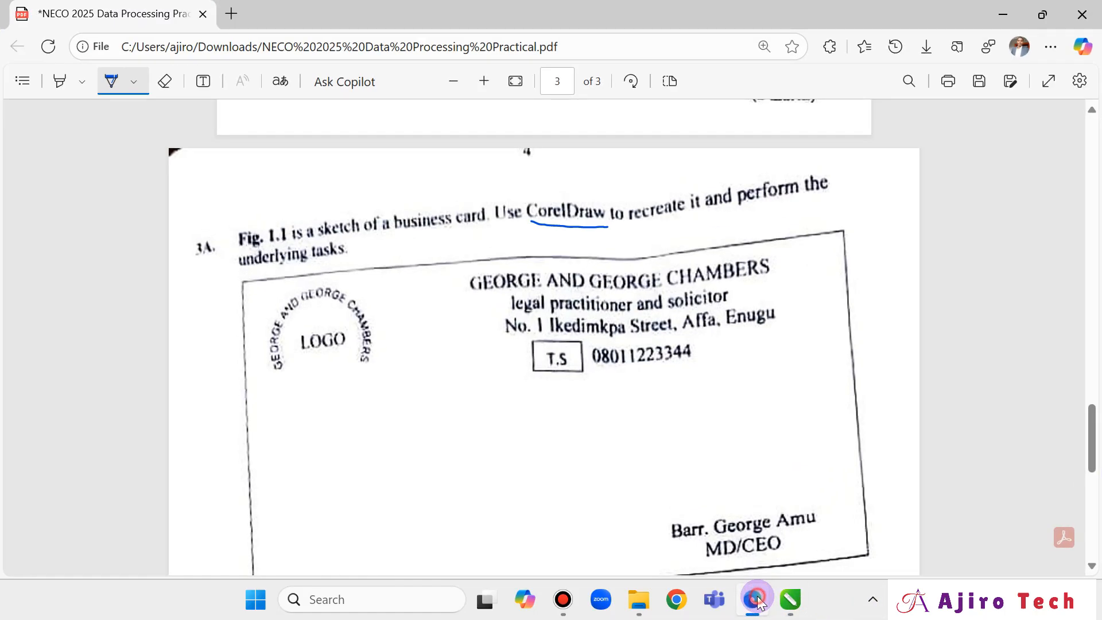
left_click(757, 601)
type("Street,")
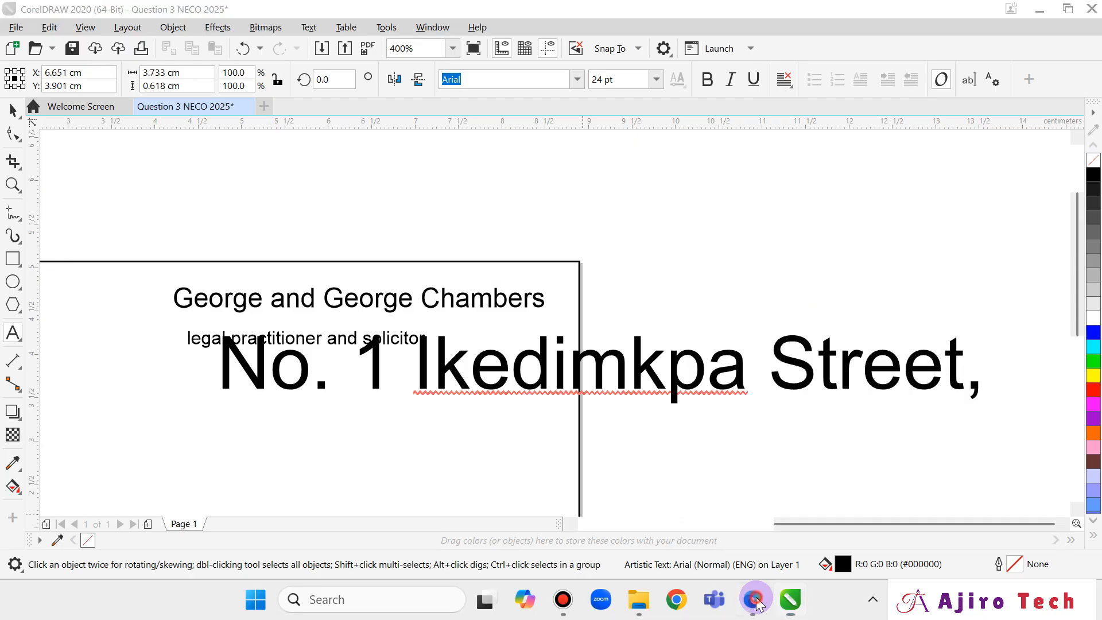
left_click(756, 600)
left_click(757, 601)
type("Af")
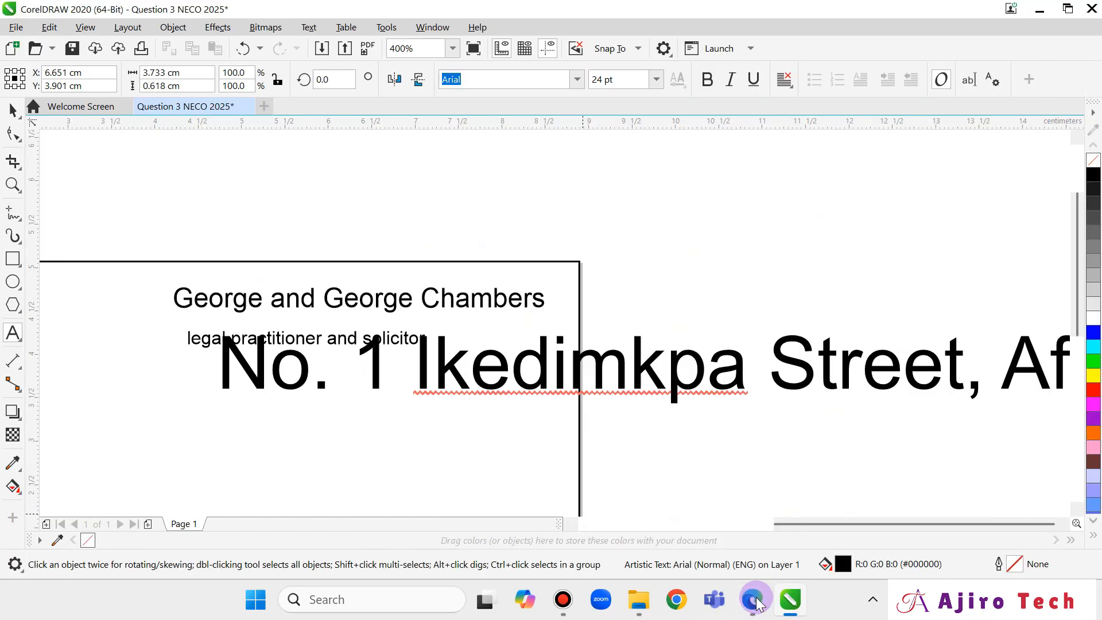
type("fa")
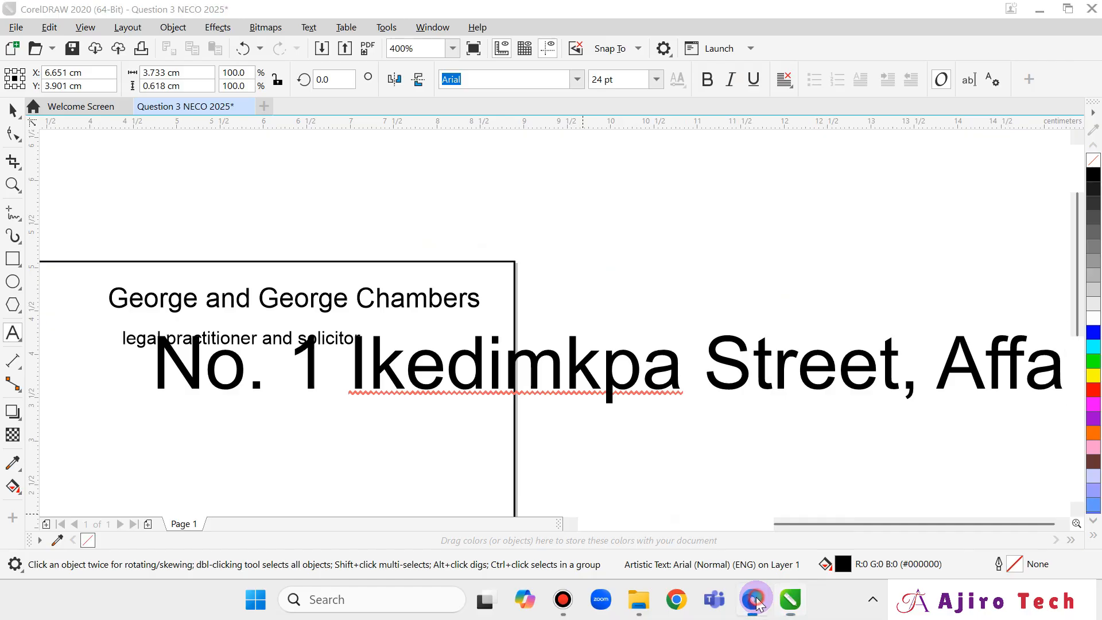
left_click(755, 601)
left_click(756, 600)
type(", Enugu")
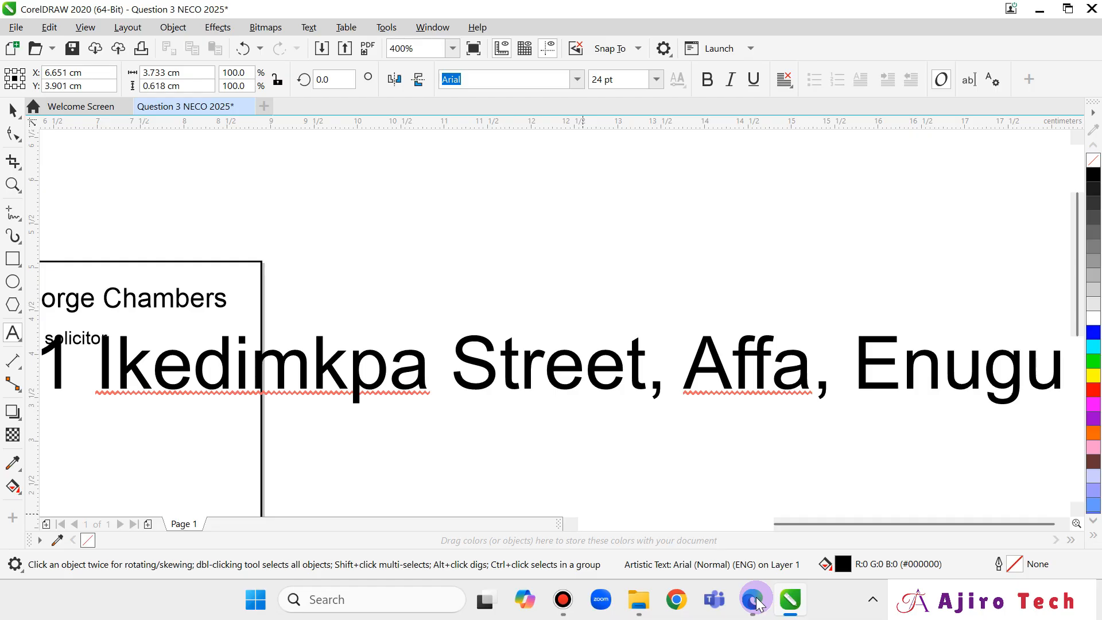
left_click(763, 612)
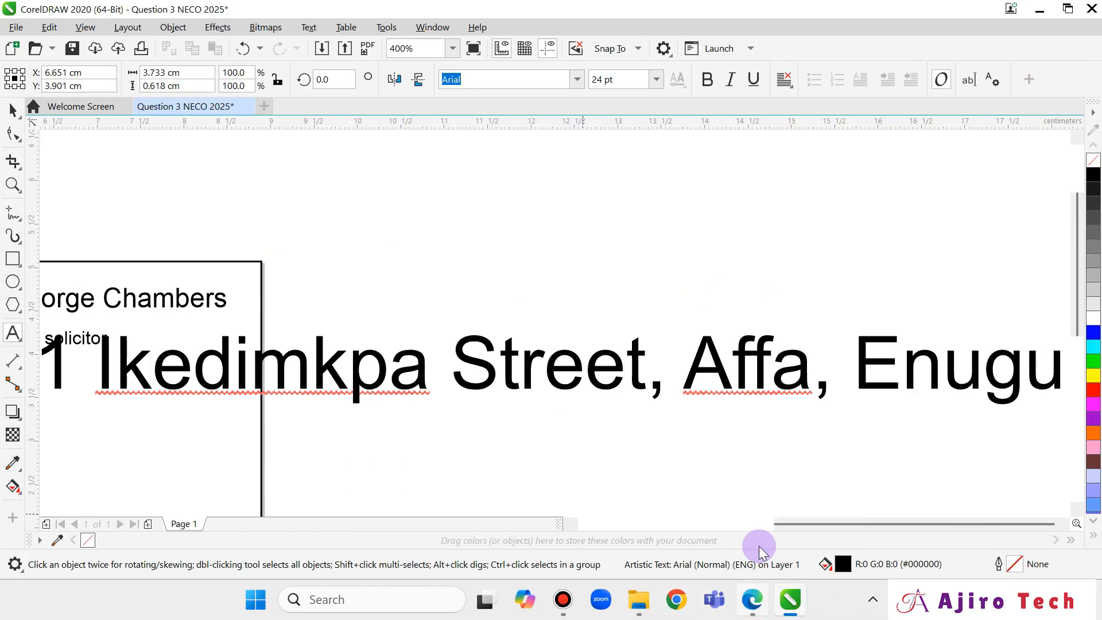
Scale the address down to about 6.88 pt and align it under the practitioner line.
left_click(10, 111)
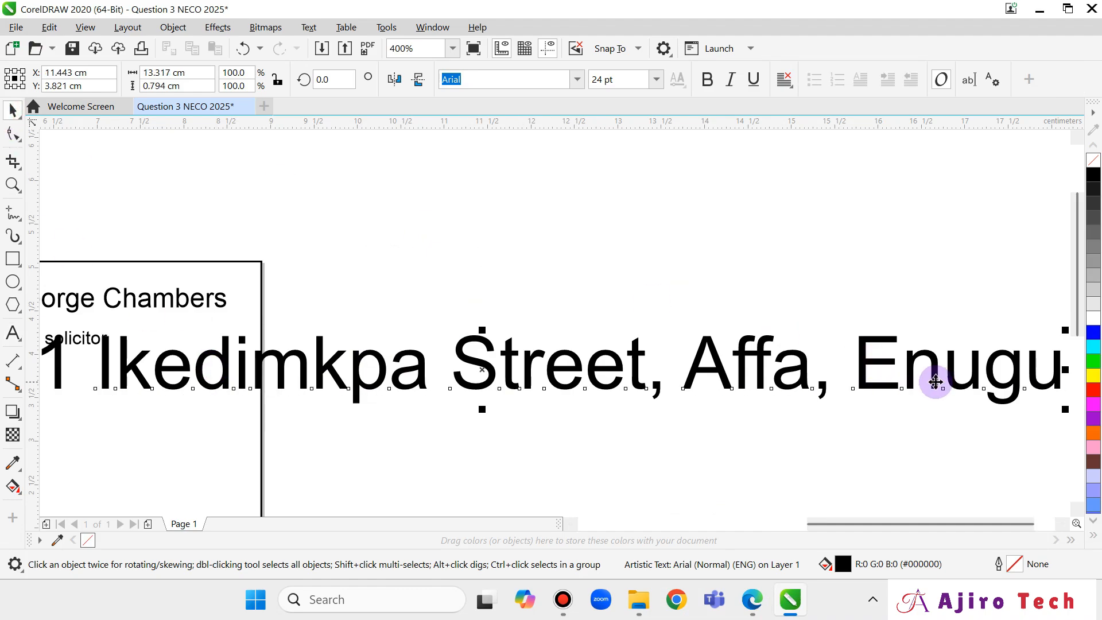
left_click_drag(1066, 409, 724, 376)
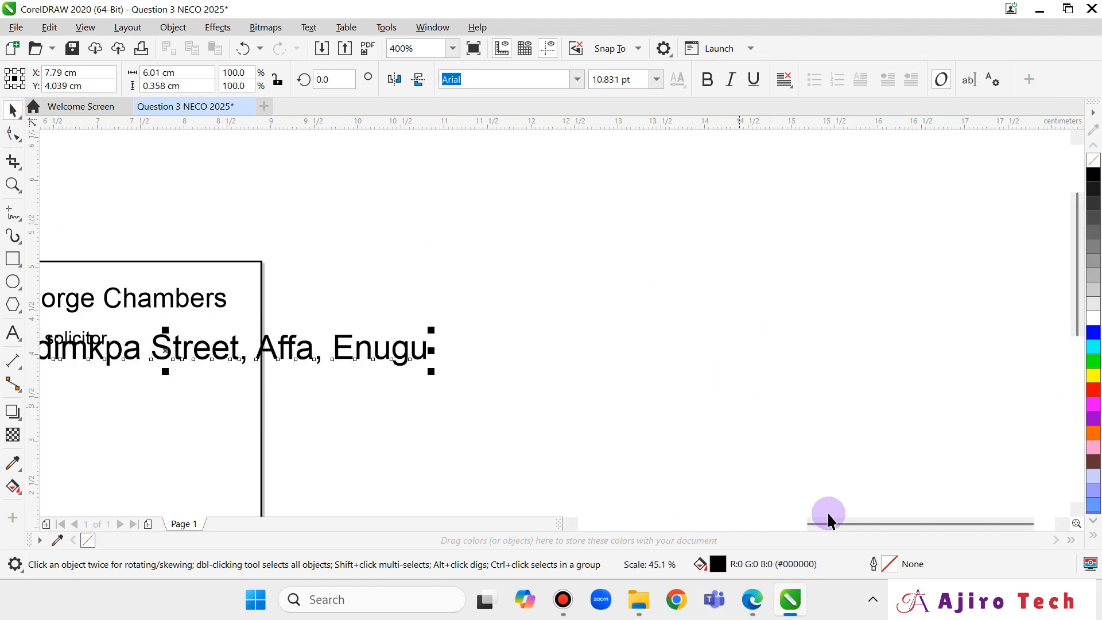
left_click_drag(852, 522, 811, 536)
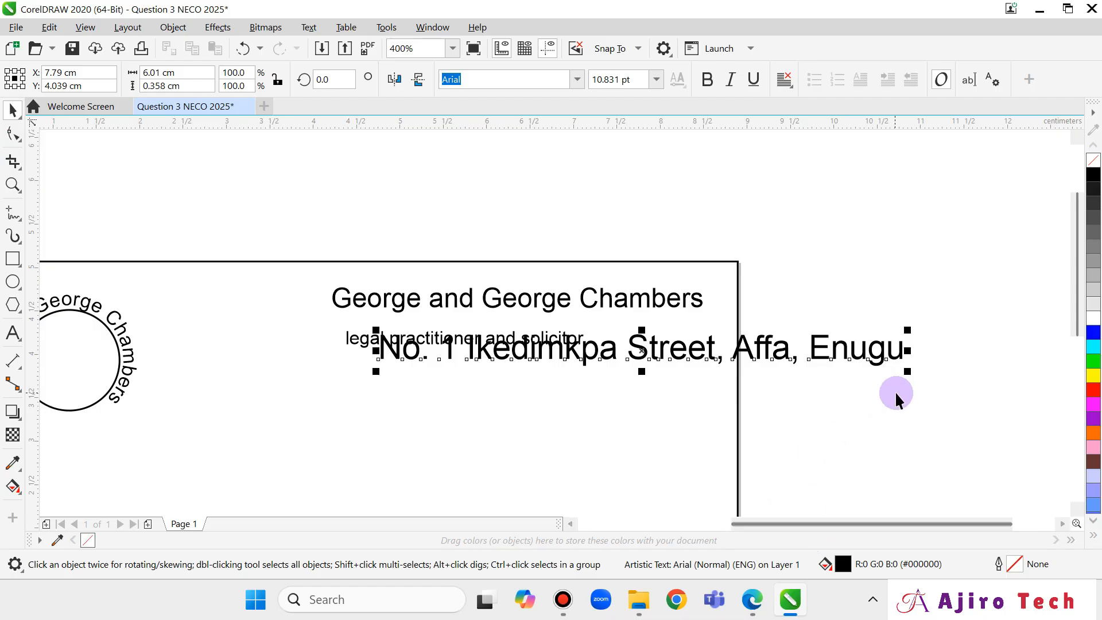
left_click_drag(907, 372, 827, 367)
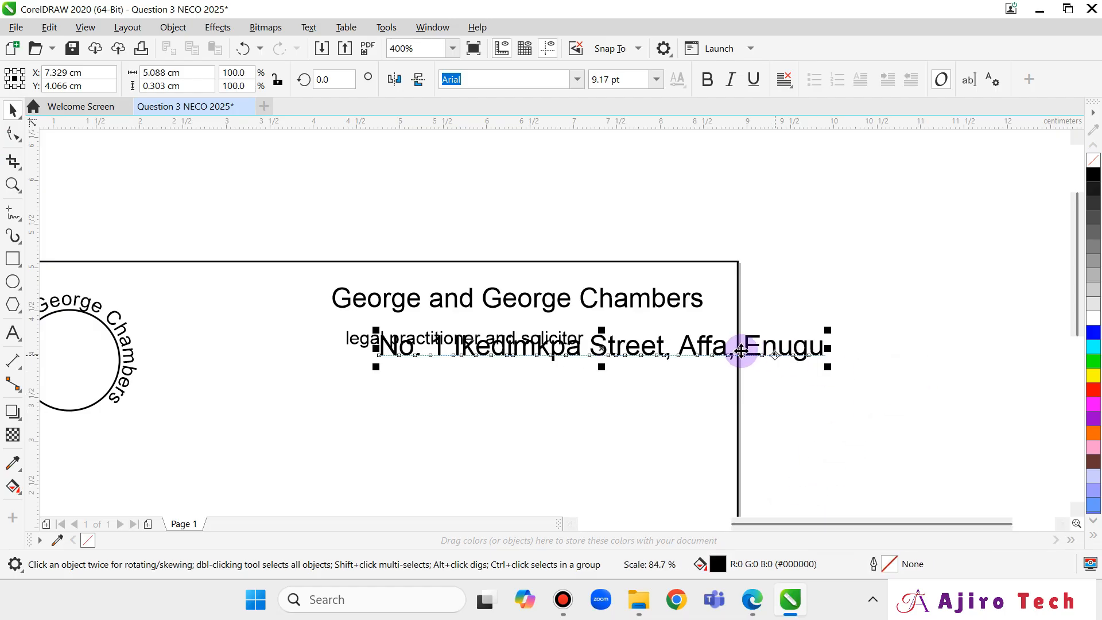
left_click_drag(735, 350, 639, 386)
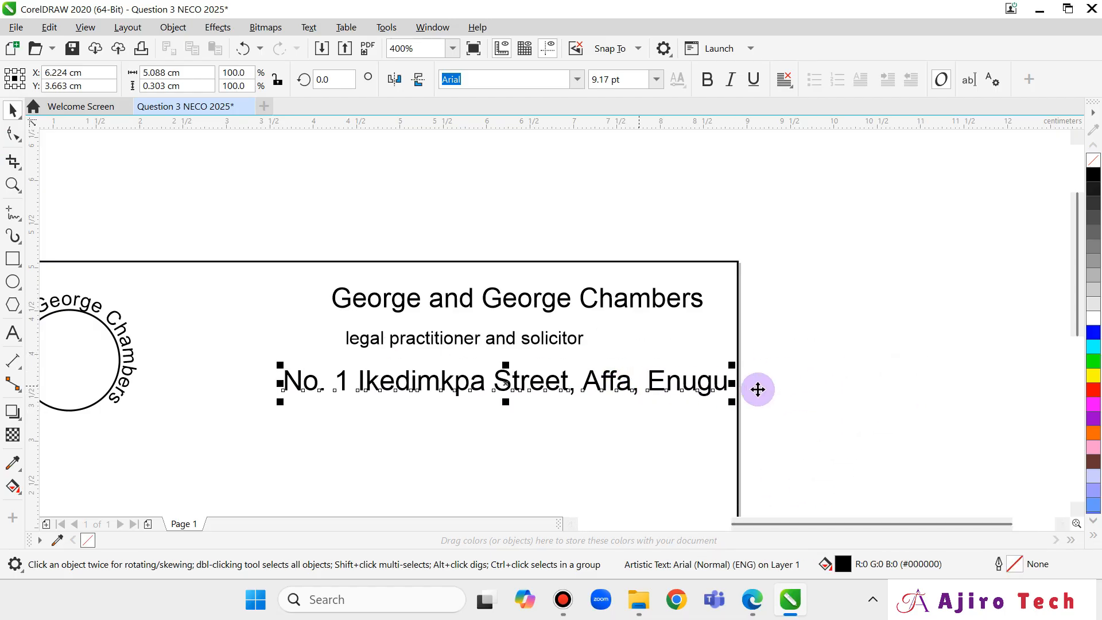
left_click_drag(737, 402, 660, 397)
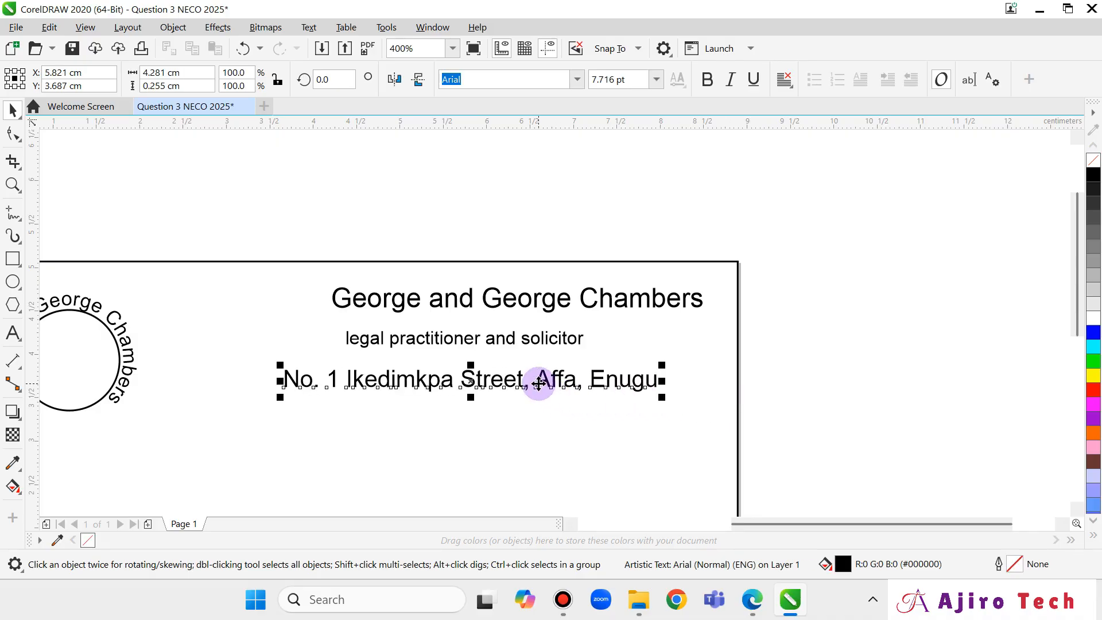
left_click_drag(556, 389, 571, 379)
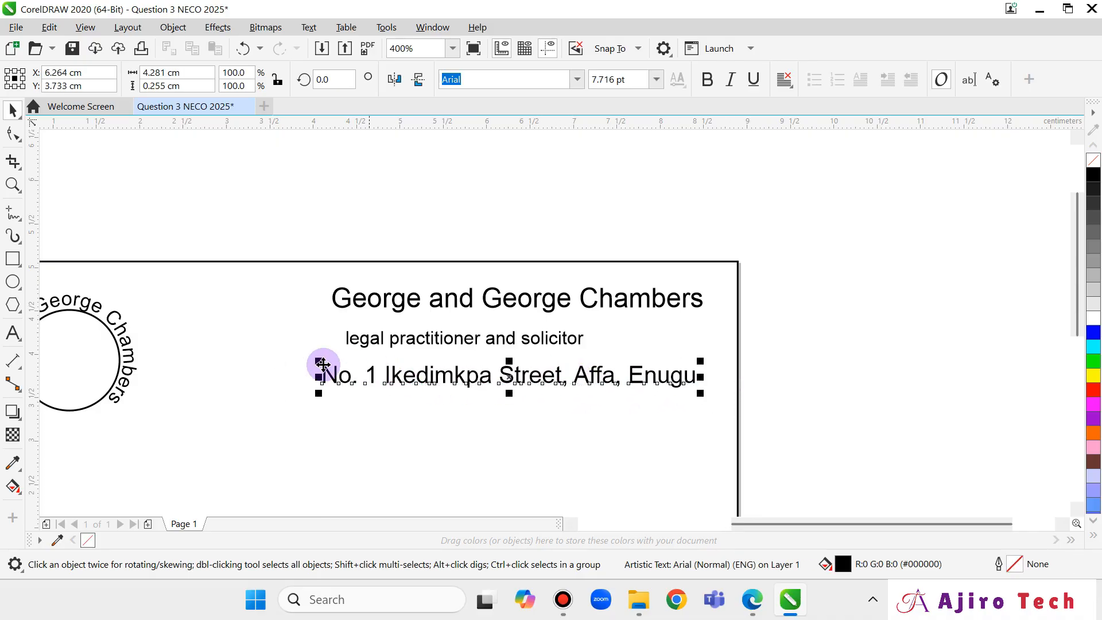
mouse_move(318, 360)
left_mouse_down()
mouse_move(355, 374)
mouse_move(327, 362)
left_mouse_up()
left_click_drag(482, 389, 453, 386)
left_click(757, 609)
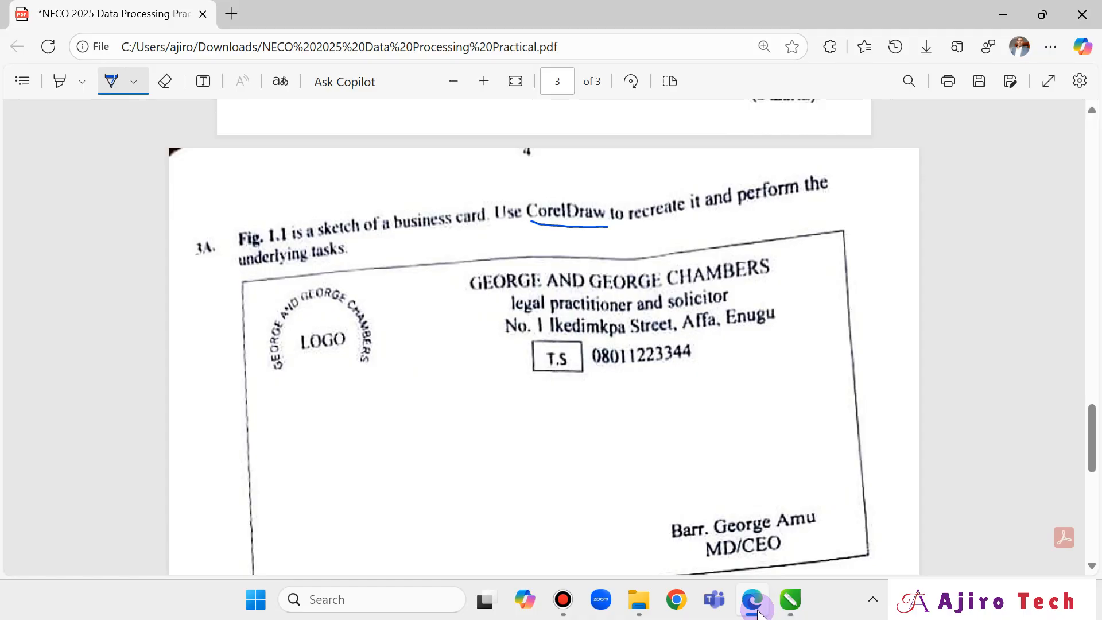
left_click(755, 603)
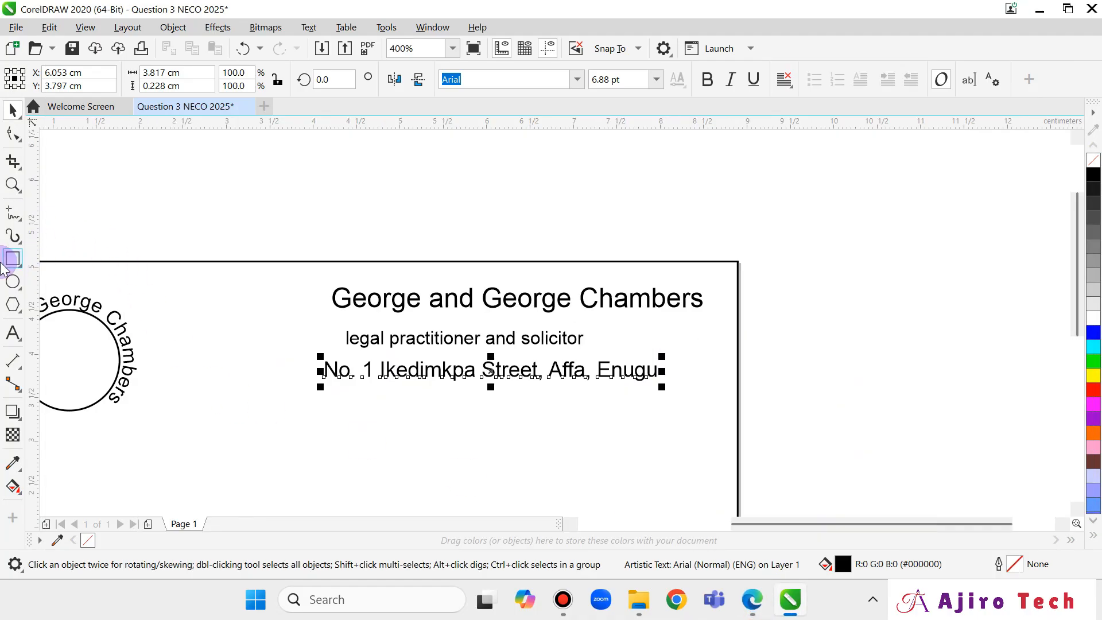
Draw a small box below the address and type the label 'T.S'.
left_click(11, 259)
left_click_drag(344, 398, 400, 426)
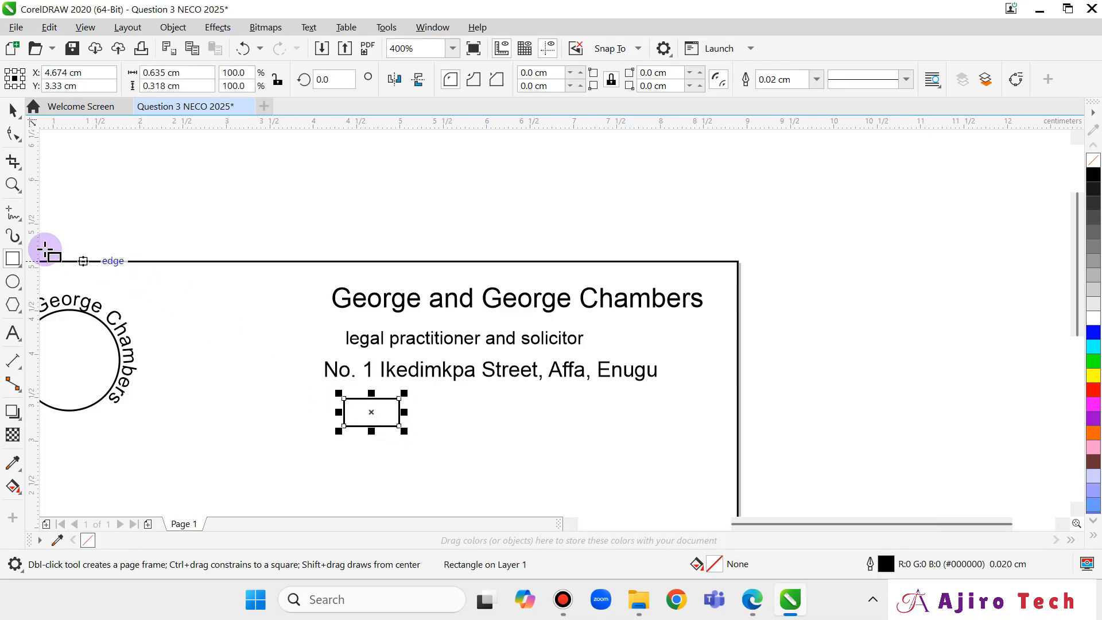
left_click(13, 333)
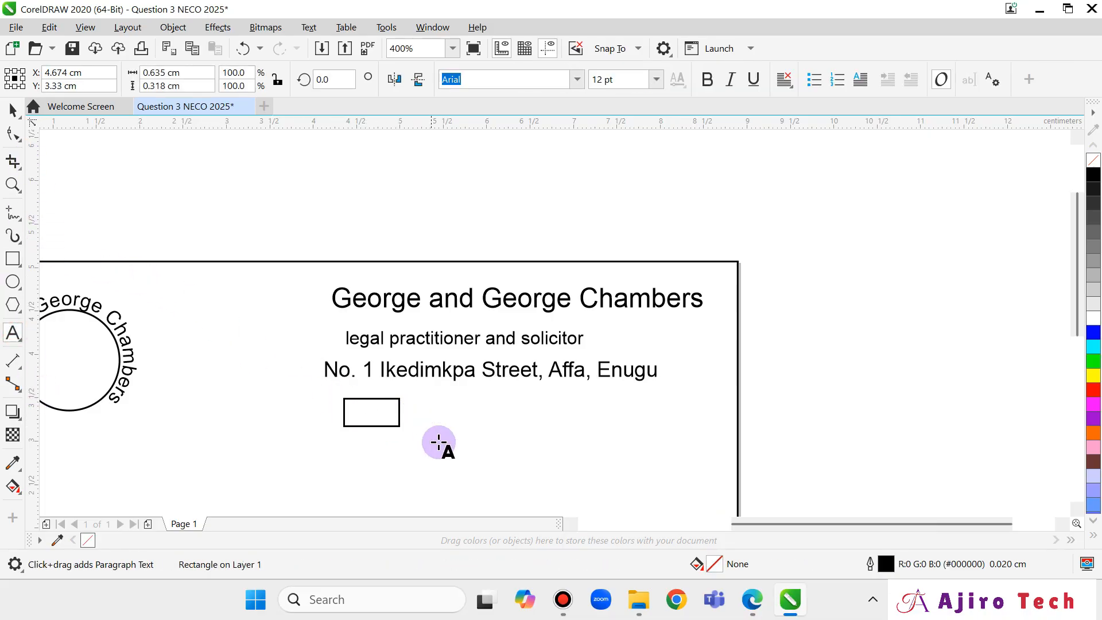
left_click(501, 434)
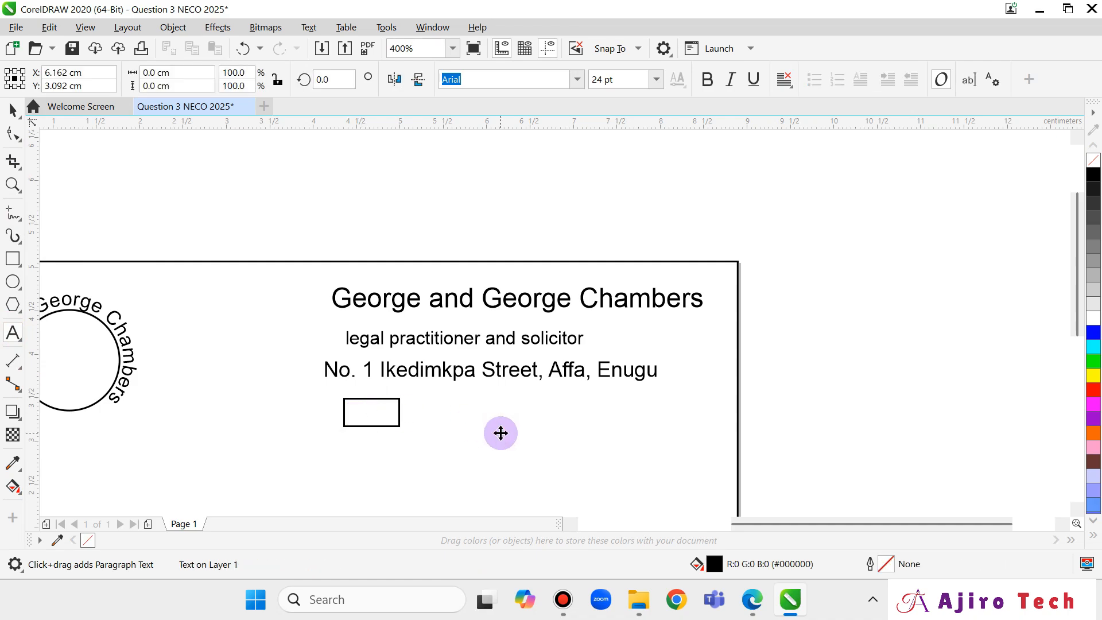
type("T.s")
key("Escape")
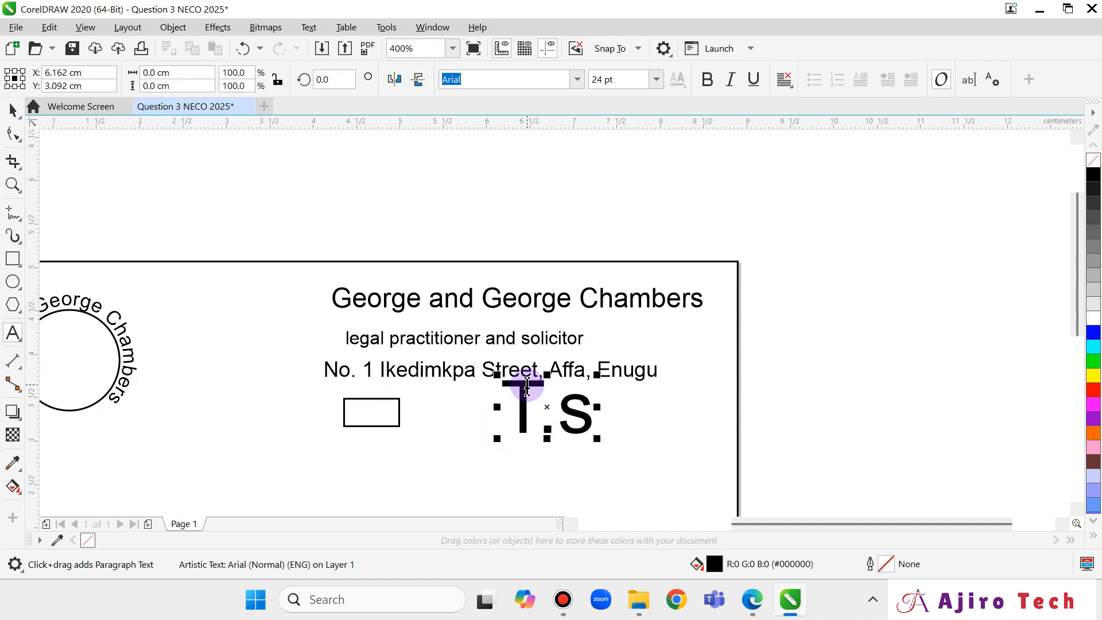
left_click(753, 604)
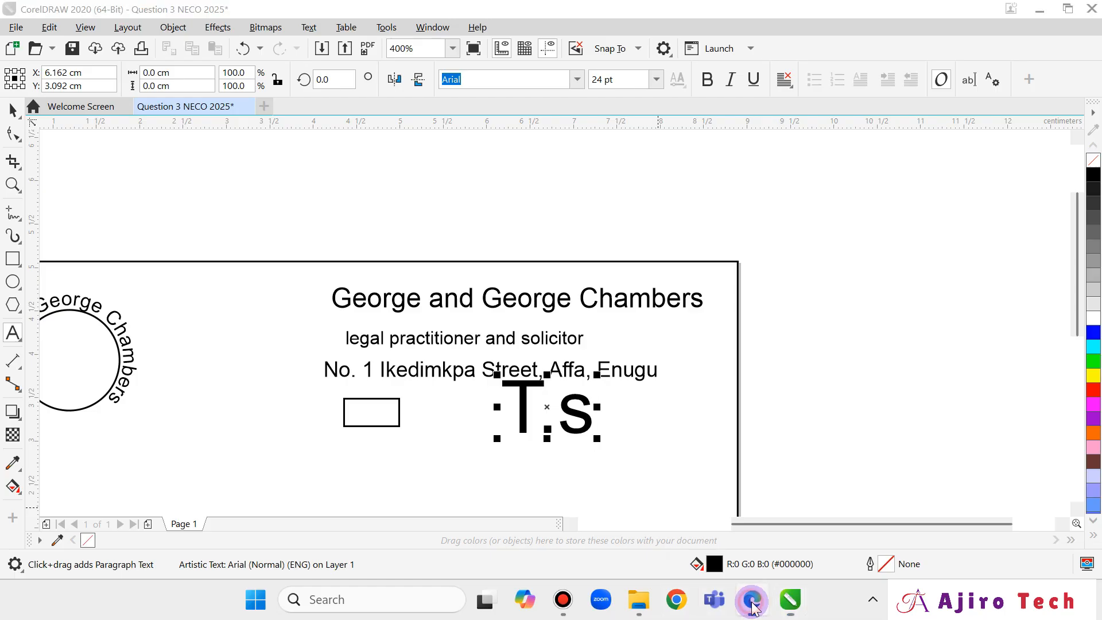
left_click(754, 604)
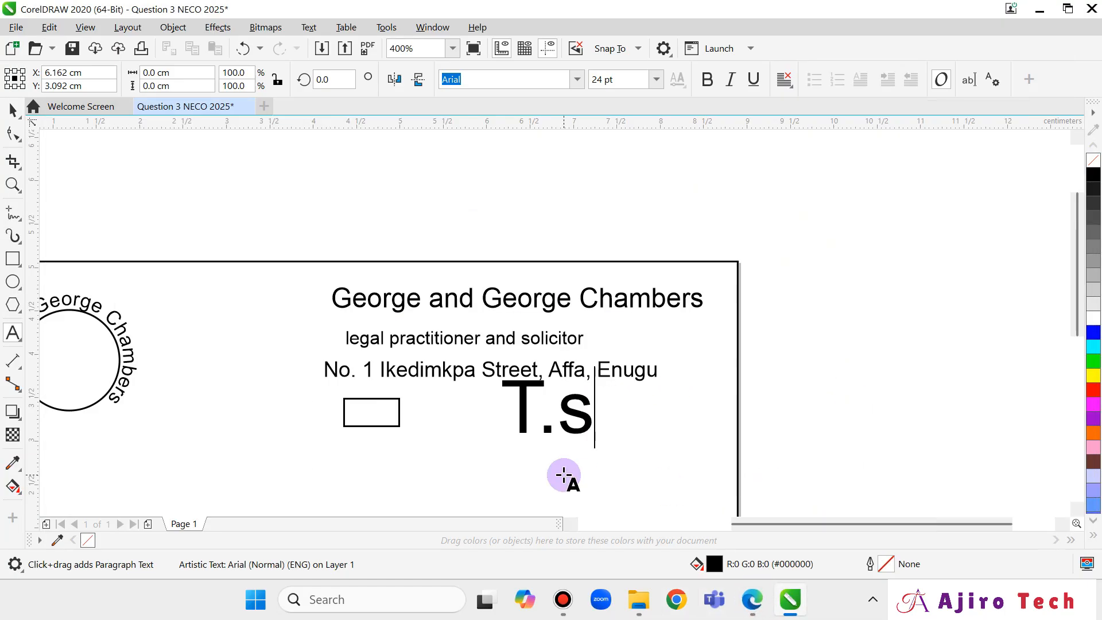
key("BackSpace")
type("S")
key("Escape")
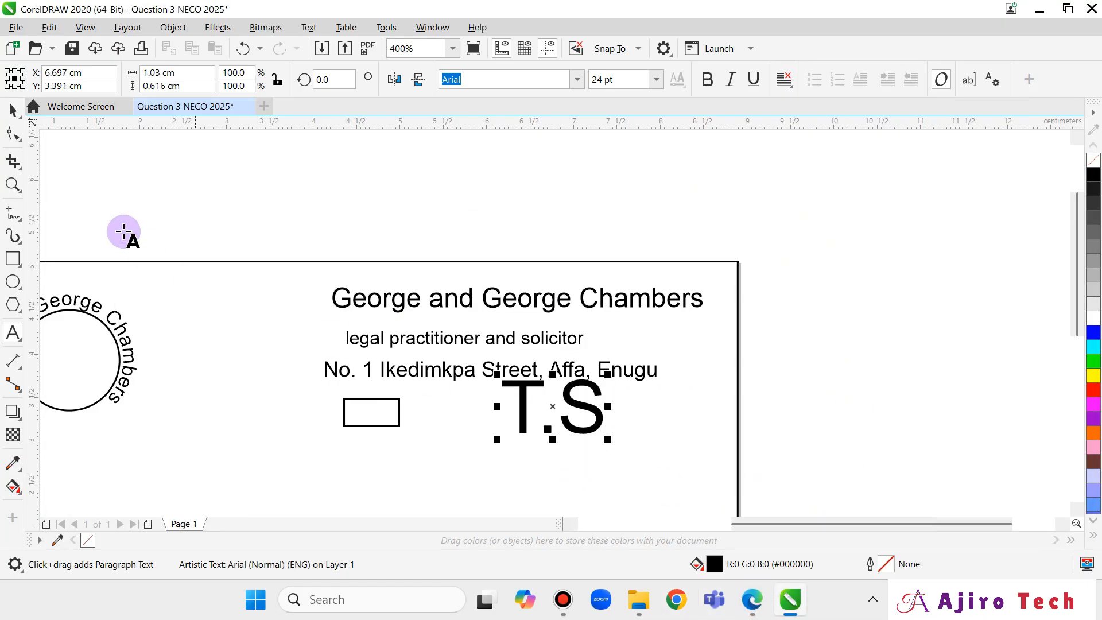
Shrink the T.S label to about 7.4 pt so it fits inside the box.
left_click(16, 116)
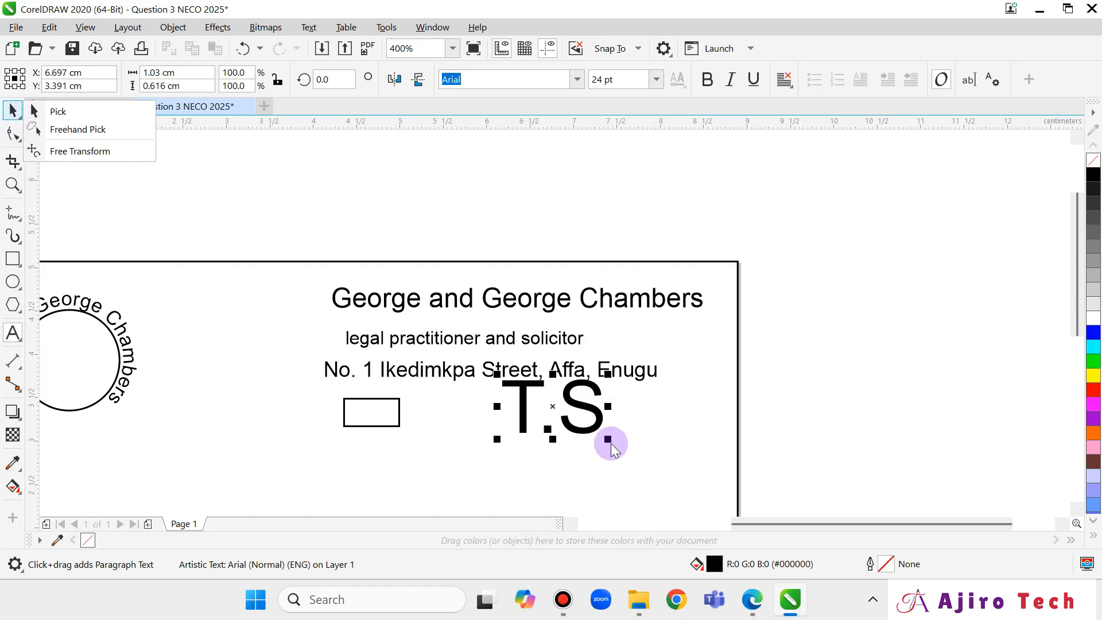
left_click(600, 449)
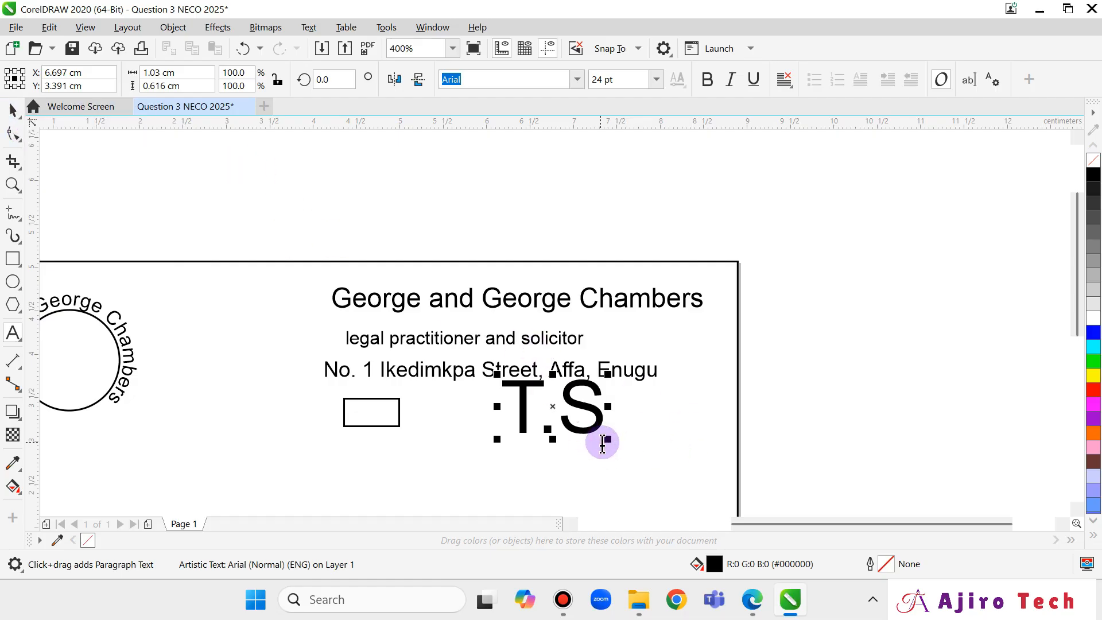
left_click(12, 109)
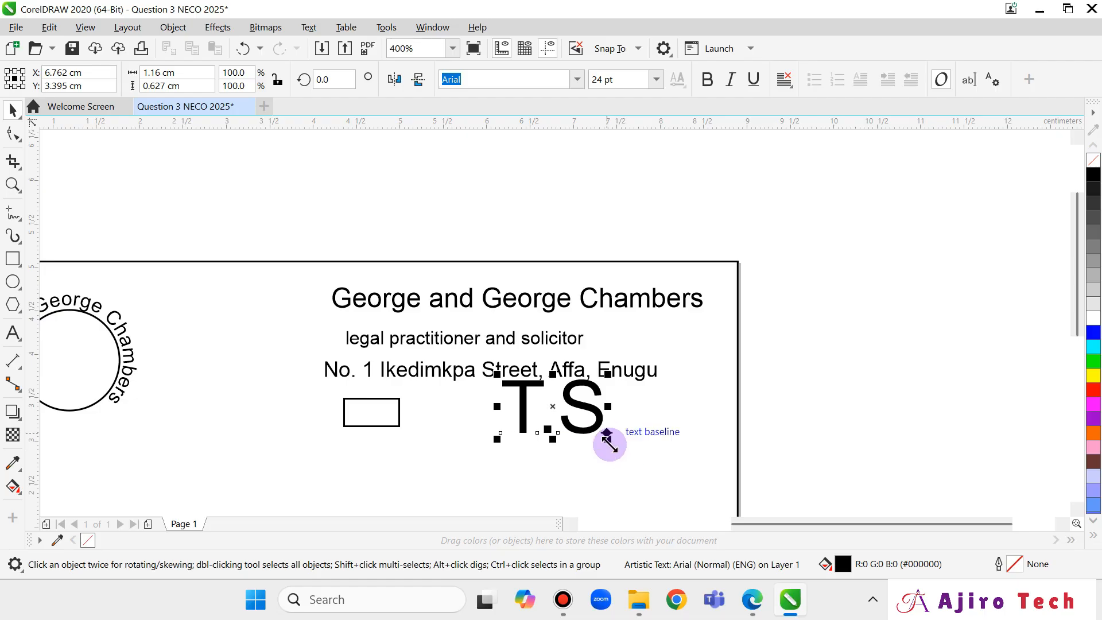
left_click_drag(609, 442, 373, 412)
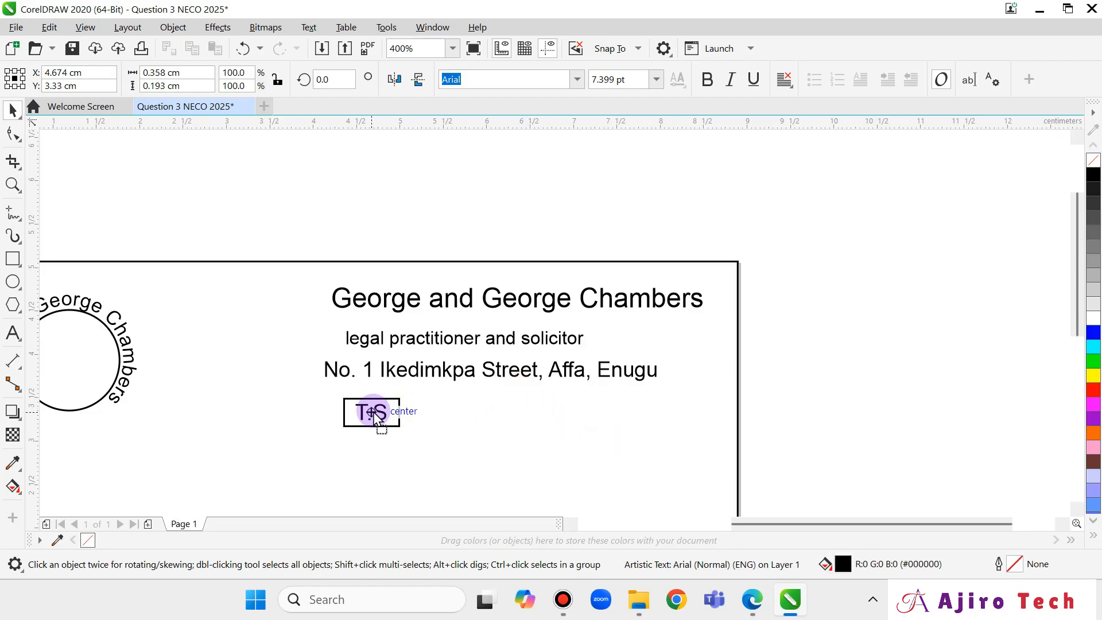
left_click(443, 411)
left_click(755, 599)
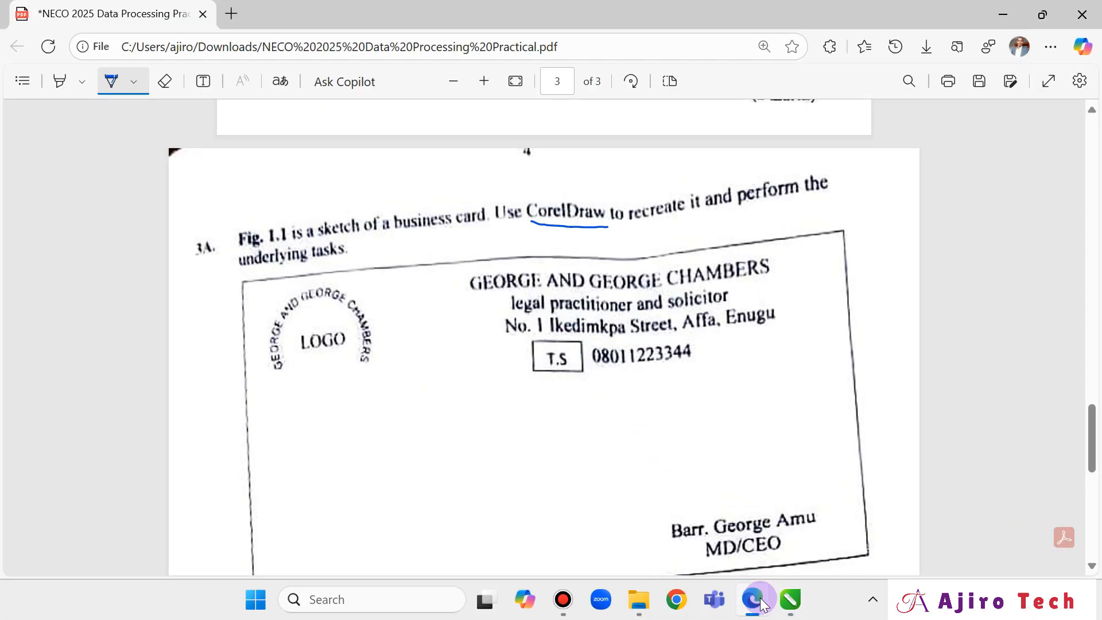
left_click(753, 599)
left_click(754, 606)
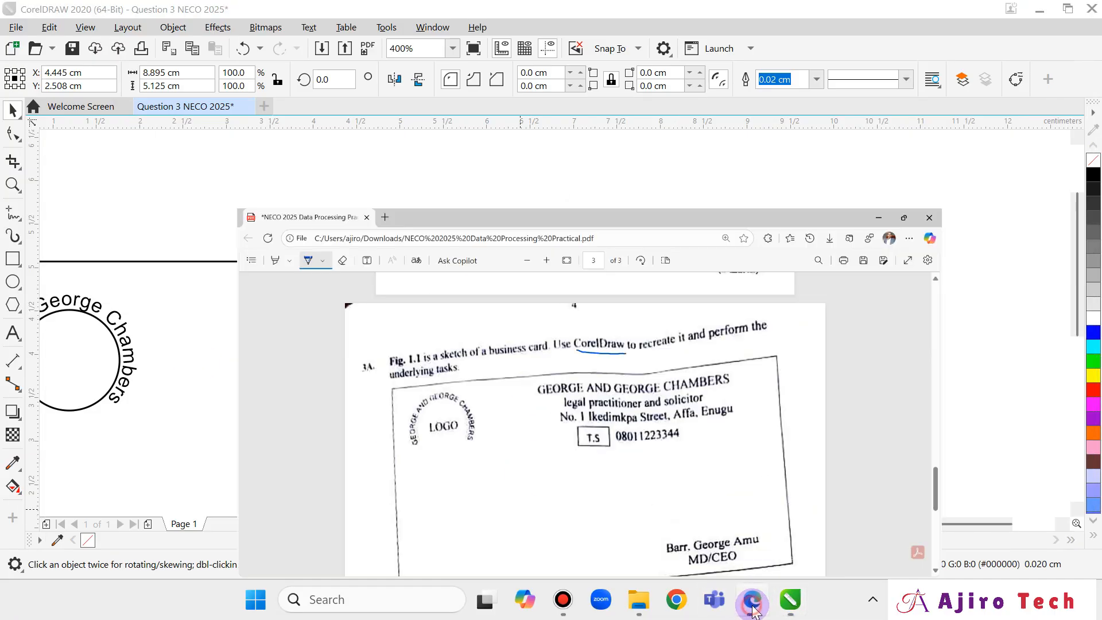
left_click(753, 603)
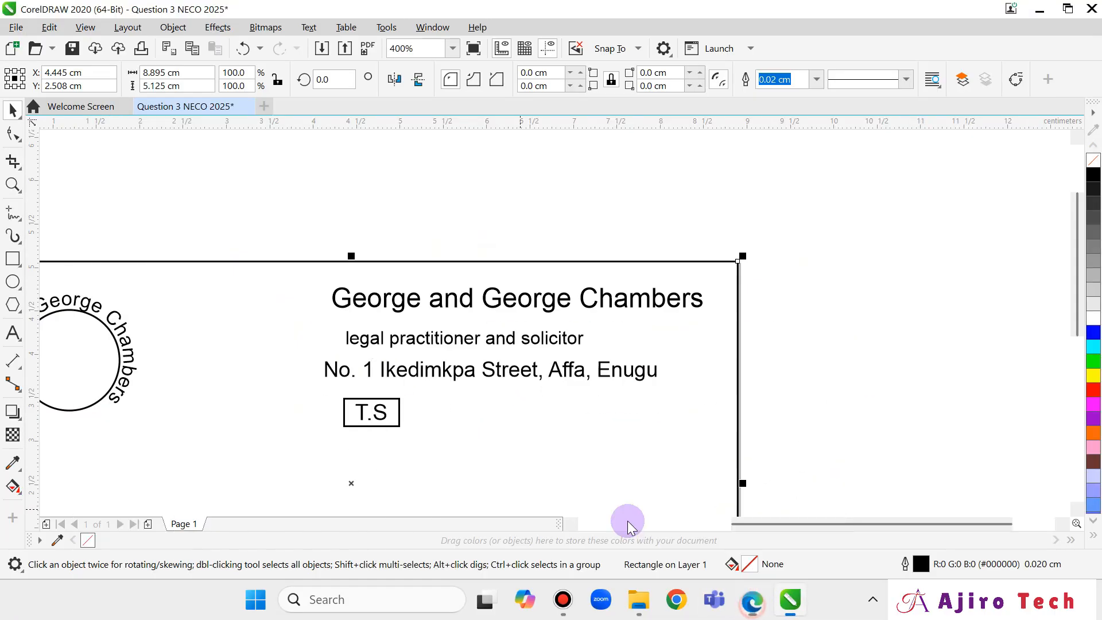
left_click(12, 332)
Type the phone number beside the T.S box, checking the digits against the sketch.
left_click(428, 403)
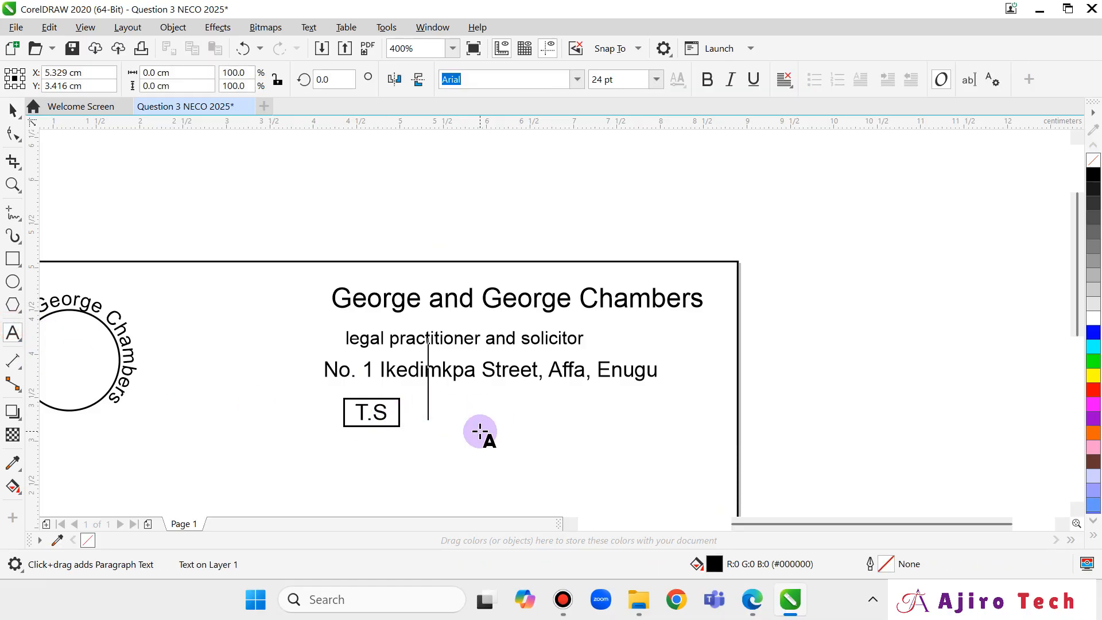
type("080")
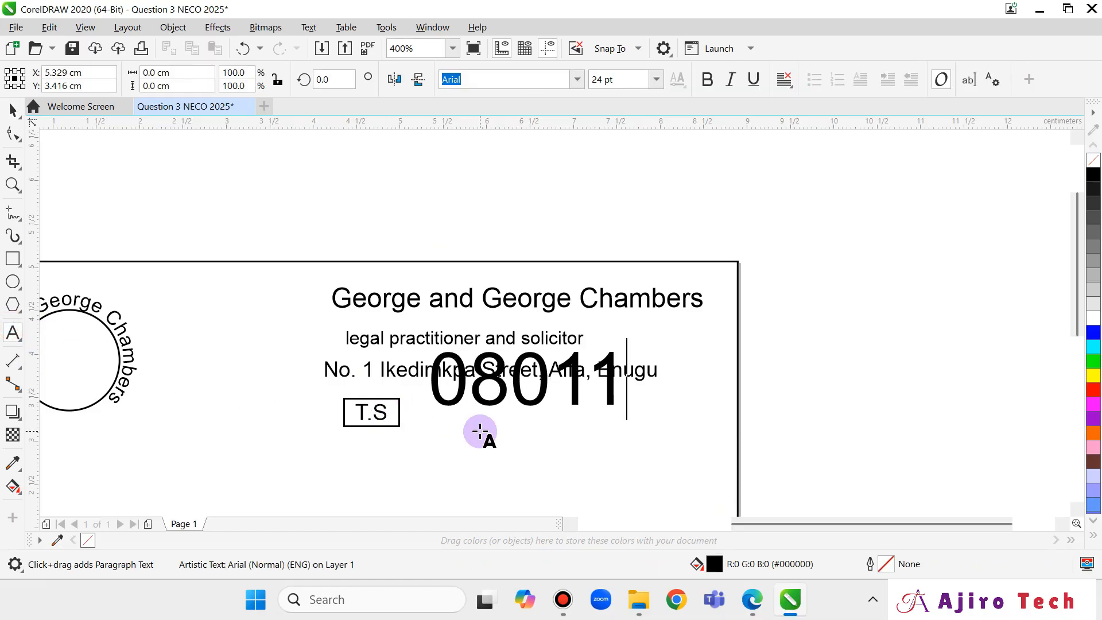
type("11")
left_click(754, 603)
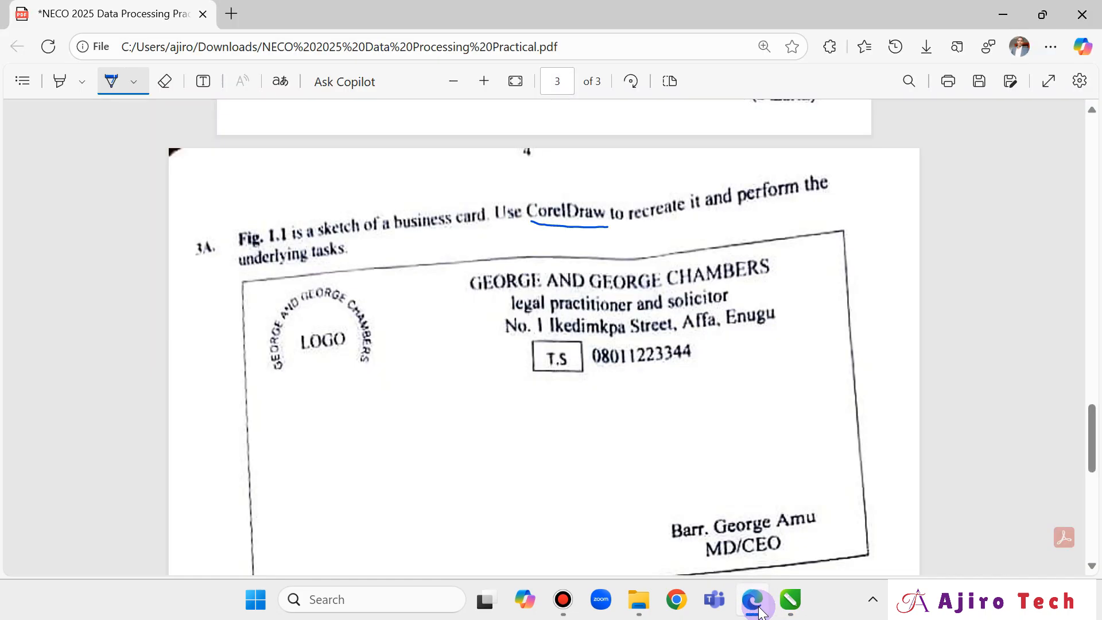
left_click(757, 609)
type("22")
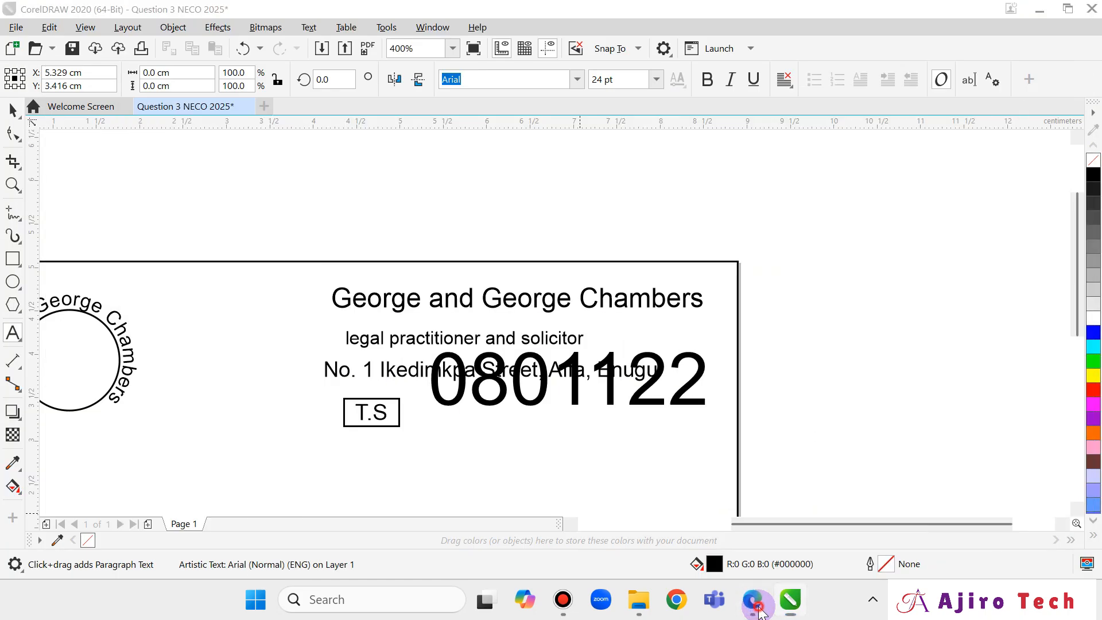
left_click(757, 609)
left_click(754, 602)
type("33")
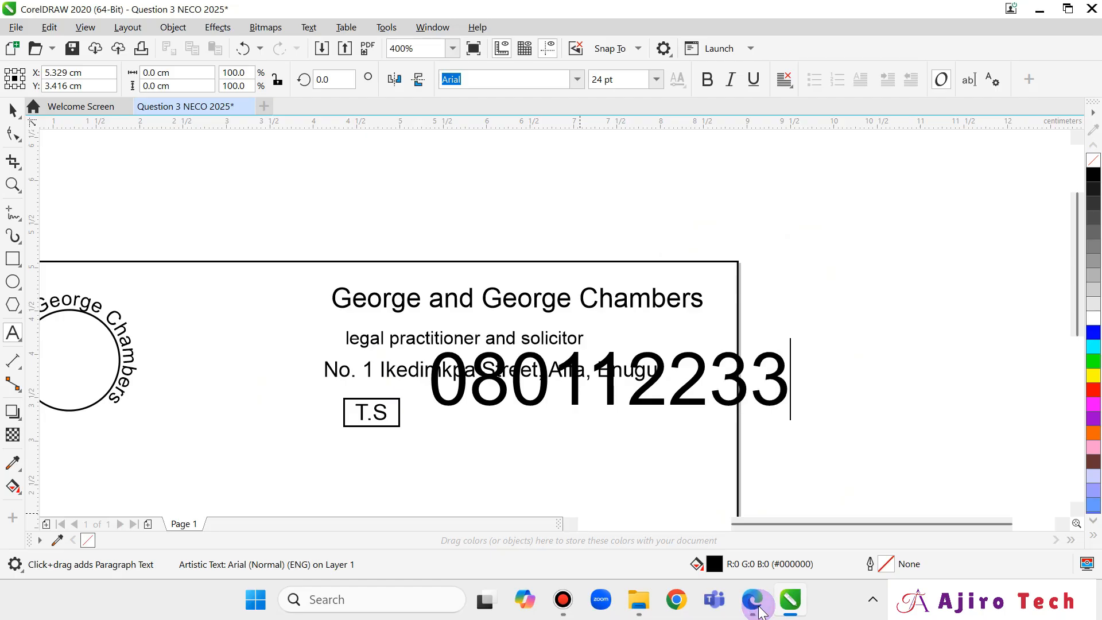
left_click(755, 603)
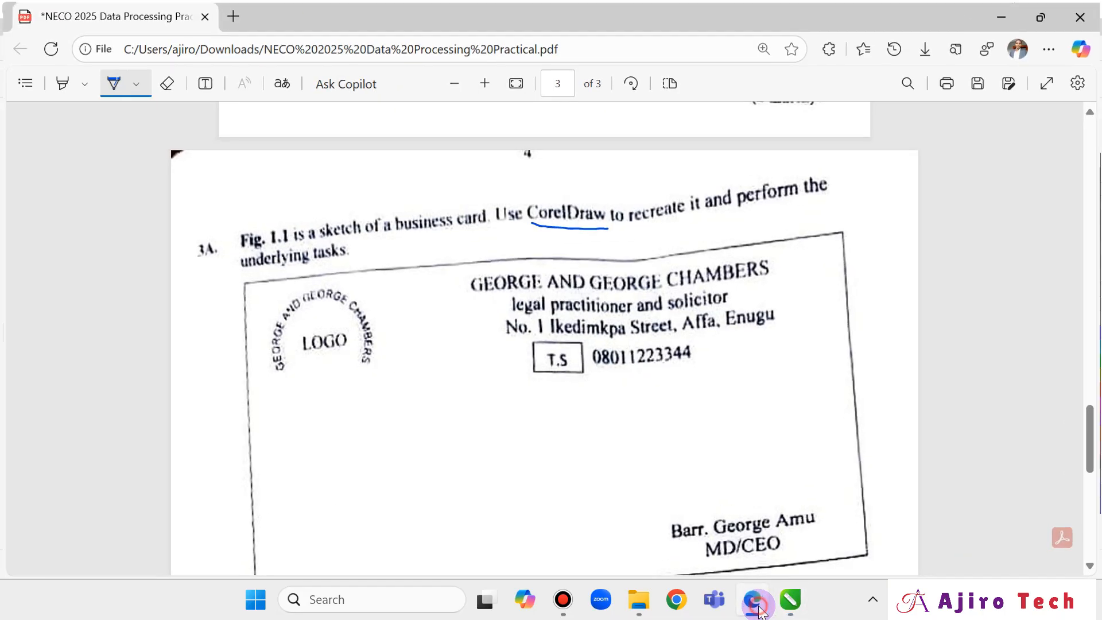
left_click(758, 608)
type("44")
Shrink the phone number to match the other lines and place it beside the T.S box.
left_click(14, 112)
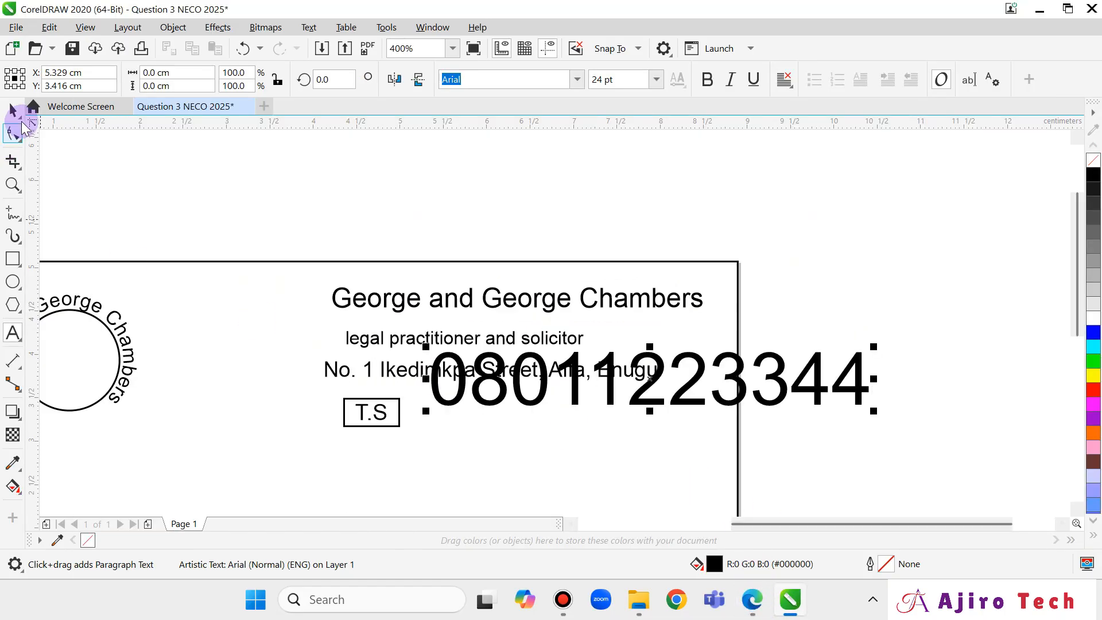
left_click_drag(873, 411, 591, 404)
left_click_drag(514, 362, 498, 419)
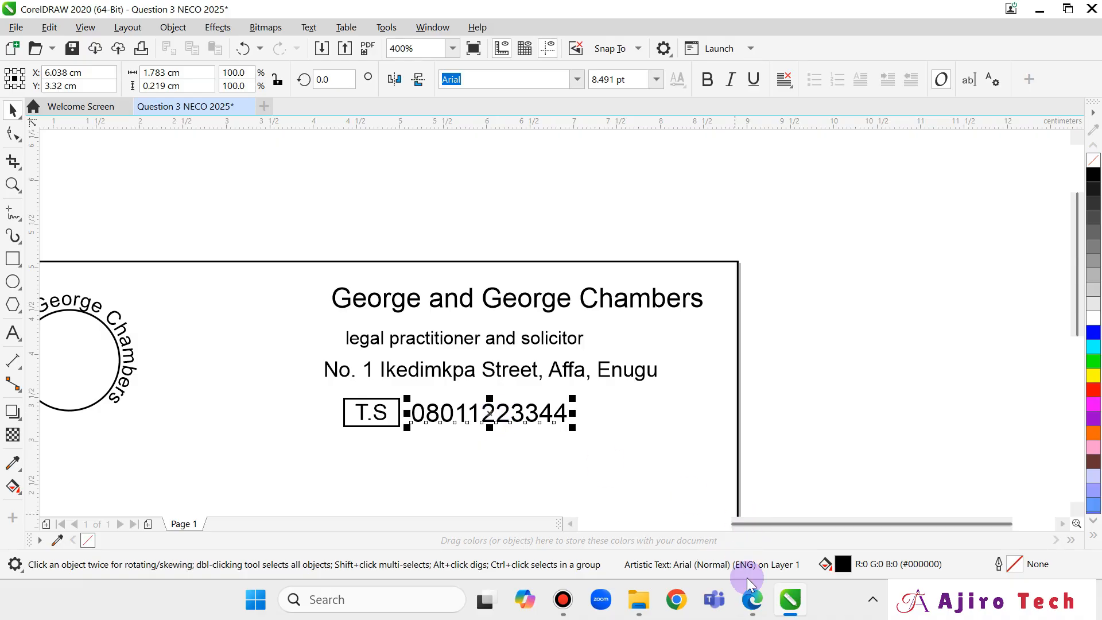
left_click(752, 600)
Scroll back to the card and start the barrister's name line low on the card.
scroll(710, 412, "down", 3)
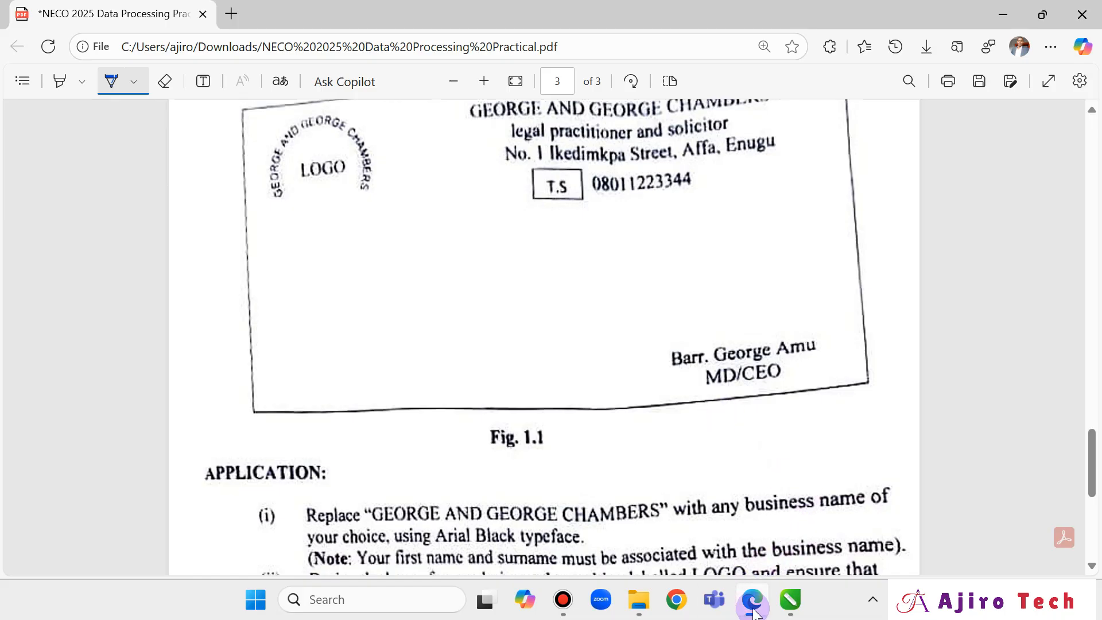
mouse_move(752, 614)
left_click(790, 599)
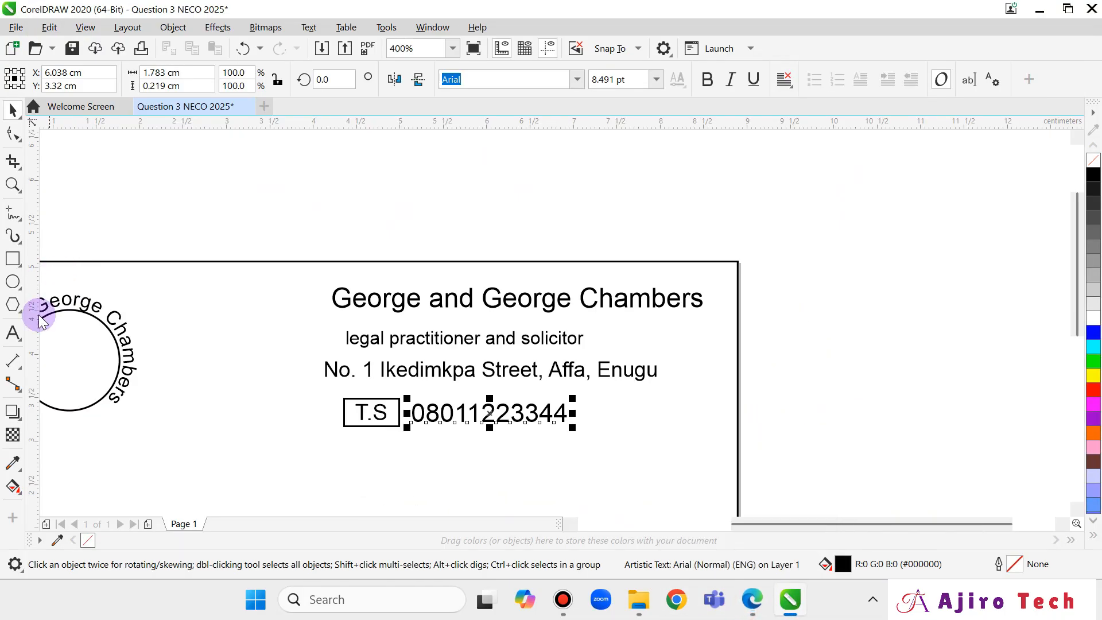
left_click(13, 333)
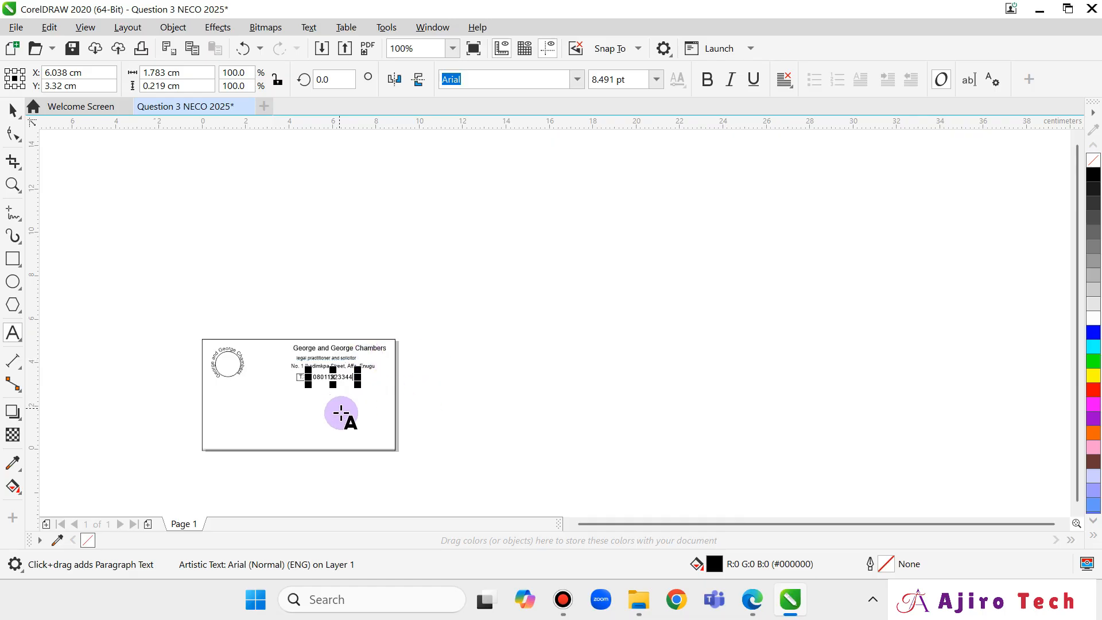
scroll(359, 401, "up", 2)
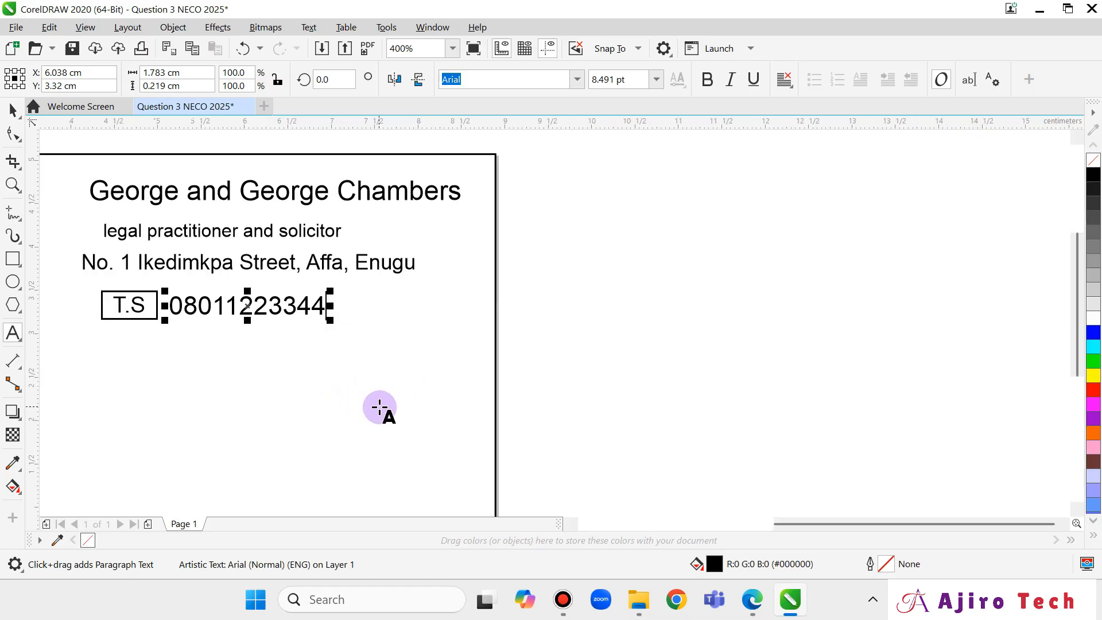
left_click_drag(790, 522, 691, 525)
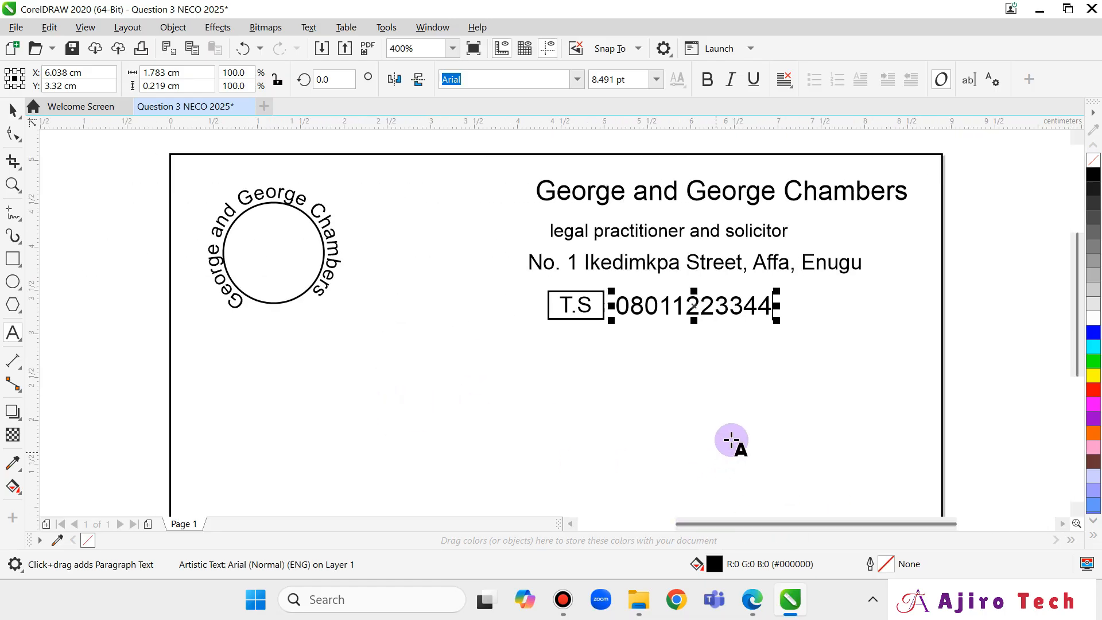
scroll(1076, 301, "down", 2)
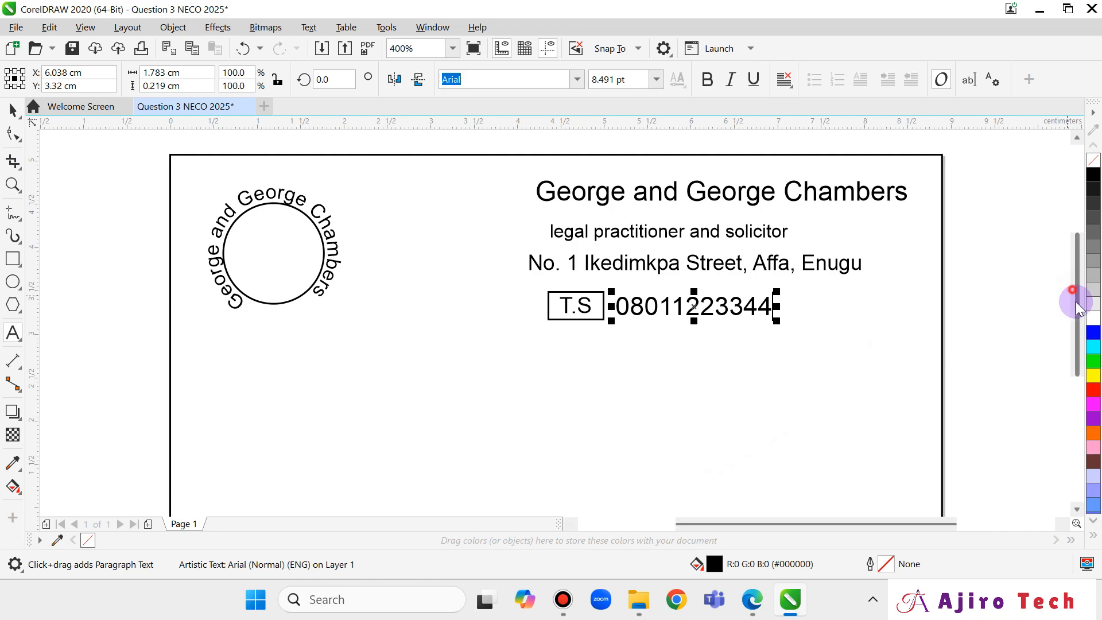
left_click(629, 435)
type("b")
key("BackSpace")
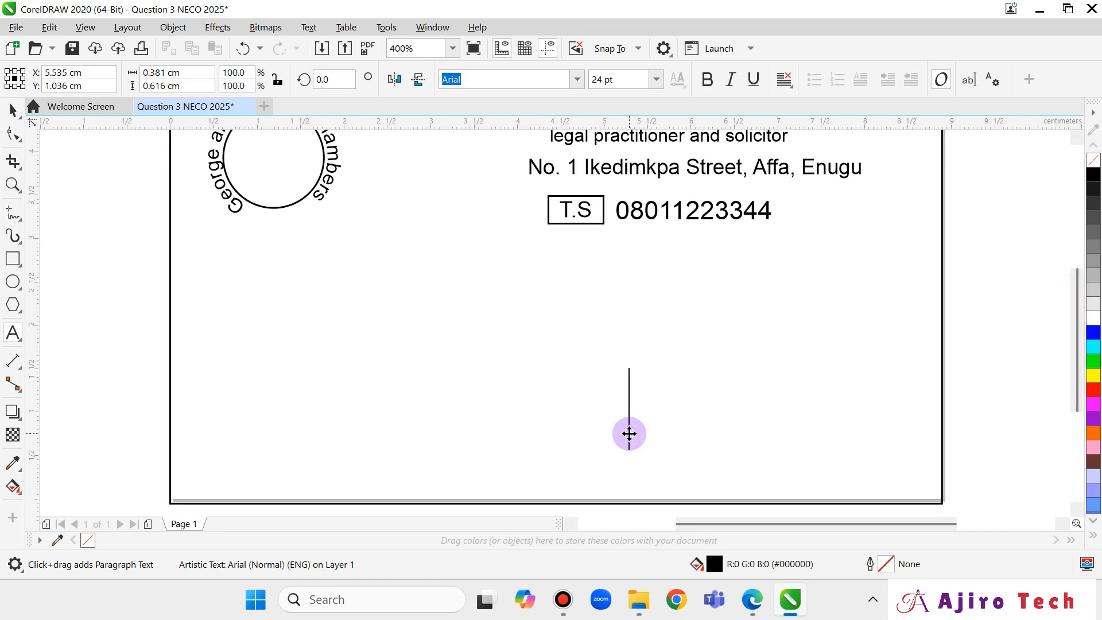
type("Barr:")
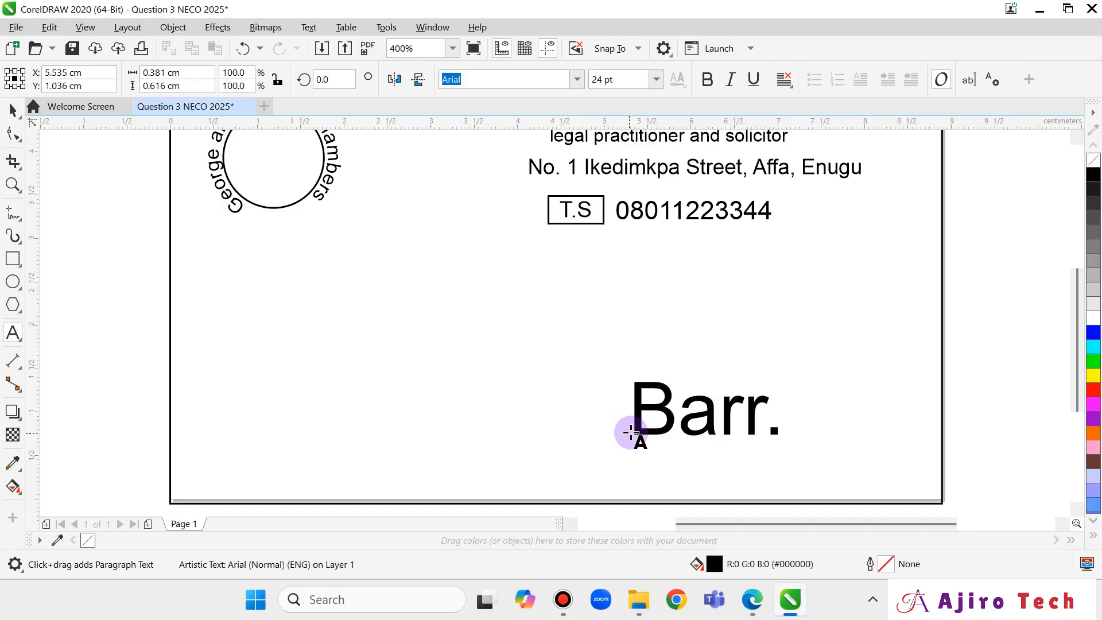
Complete the barrister's name, shrink it to about 10.77 pt, and place it under the phone number.
left_click(752, 600)
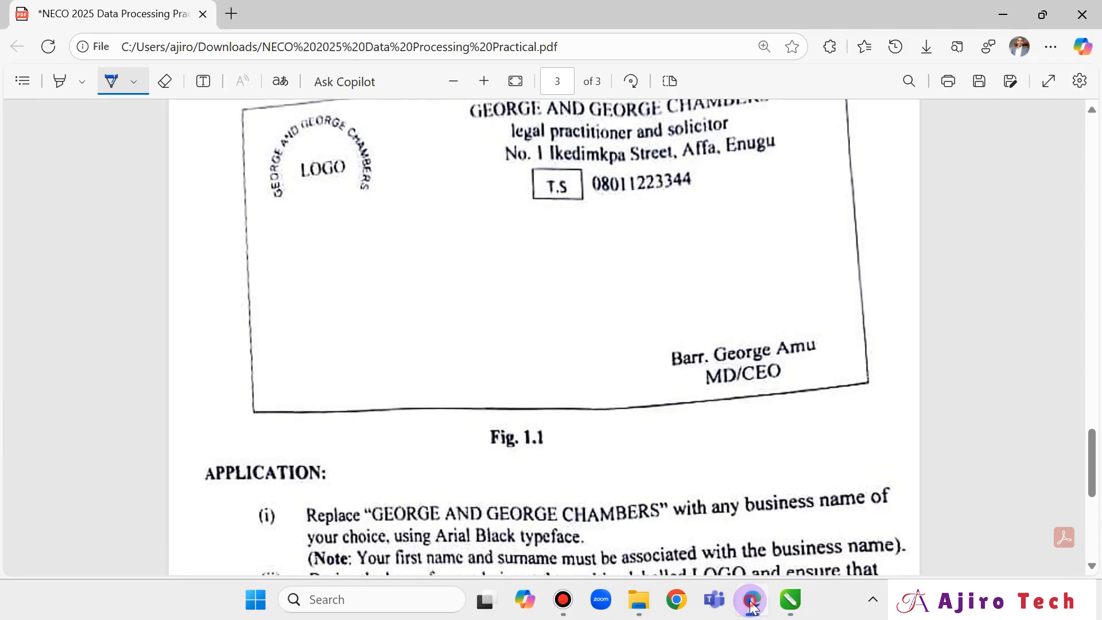
left_click(752, 602)
type("George")
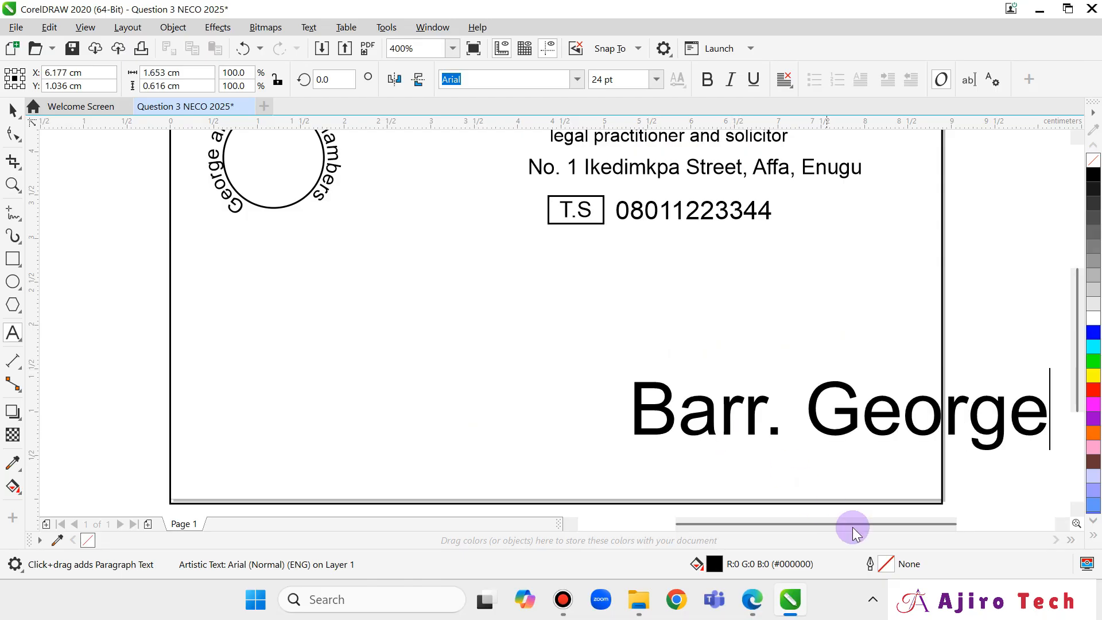
left_click(753, 601)
left_click(761, 607)
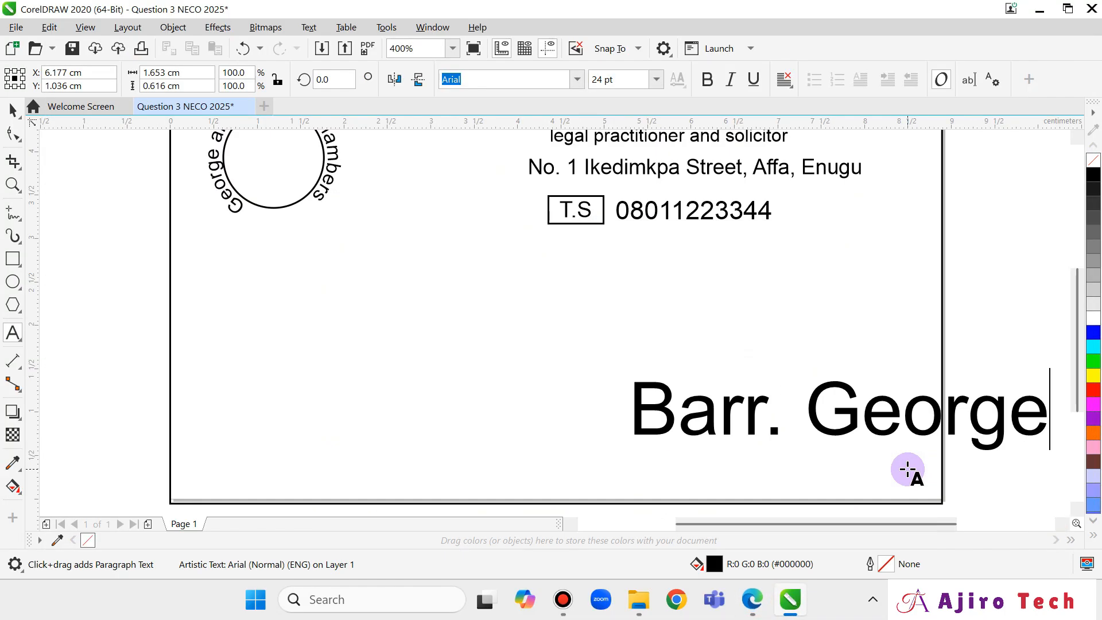
type("Amu")
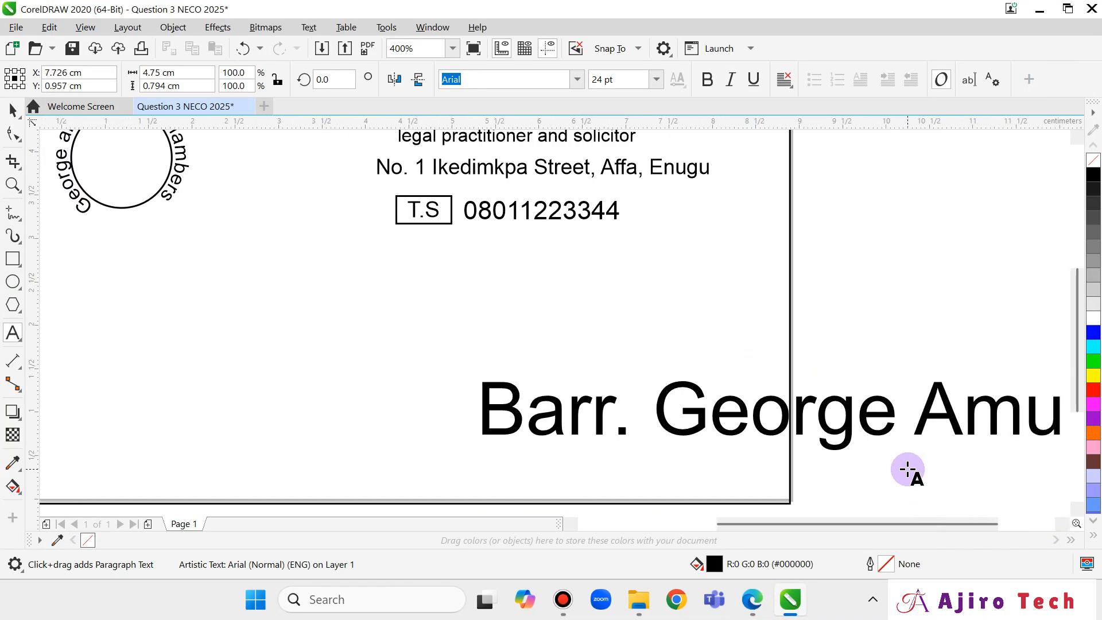
left_click(745, 607)
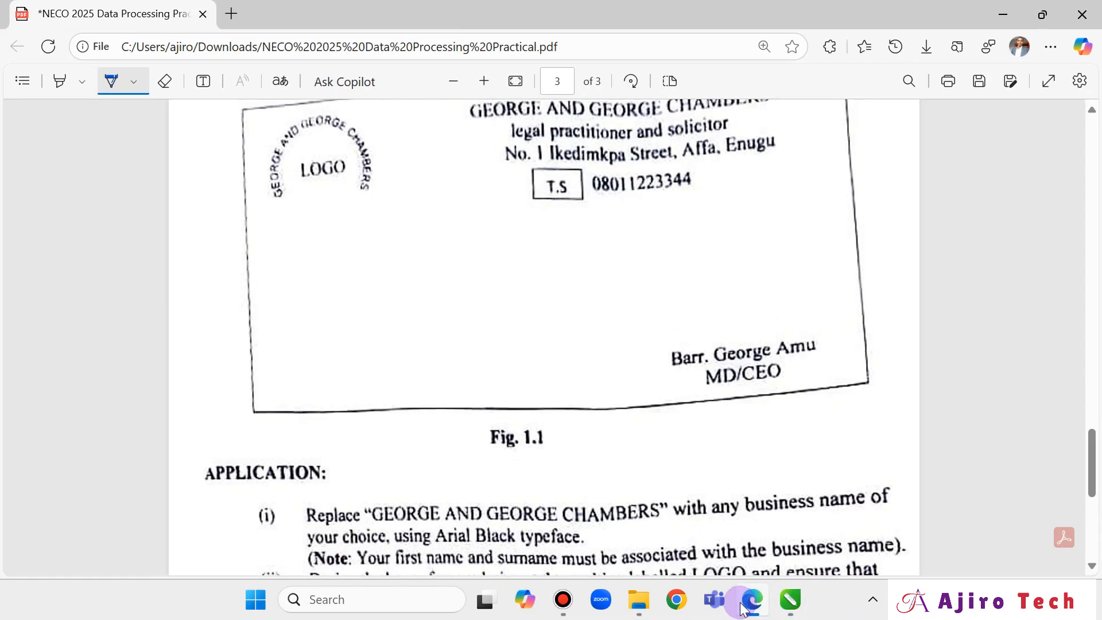
left_click(745, 606)
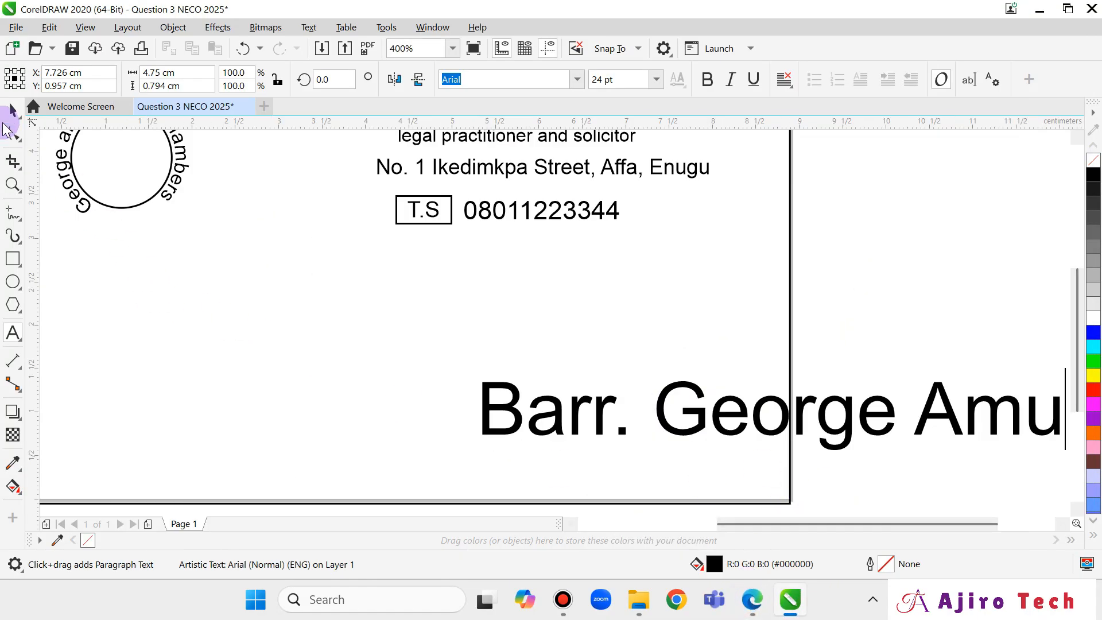
left_click_drag(476, 374, 585, 412)
left_click_drag(955, 440, 551, 433)
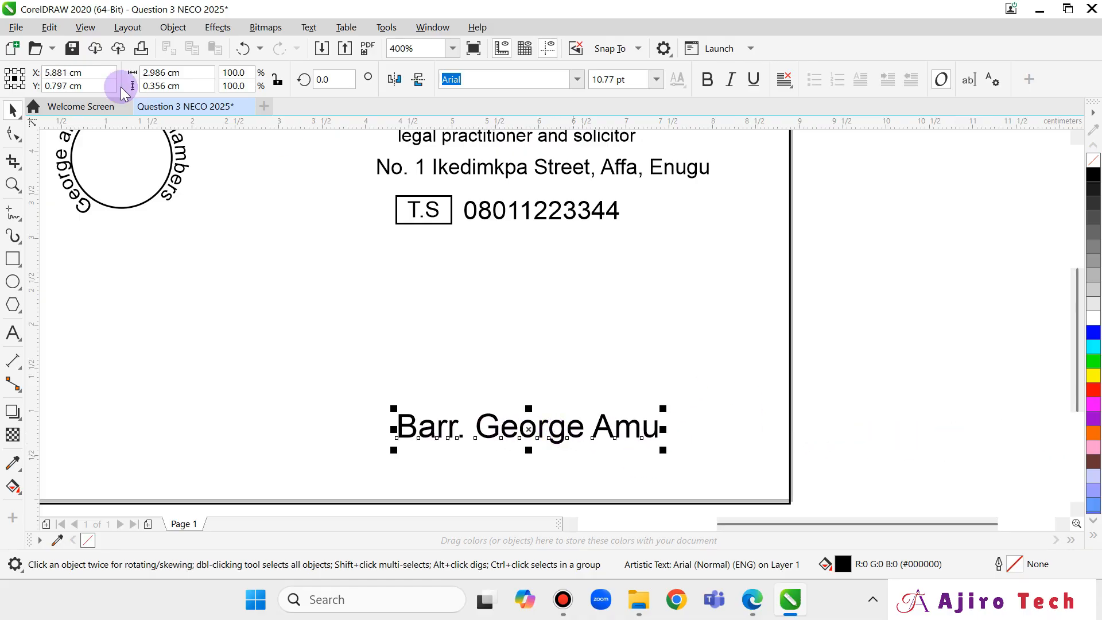
left_click(13, 333)
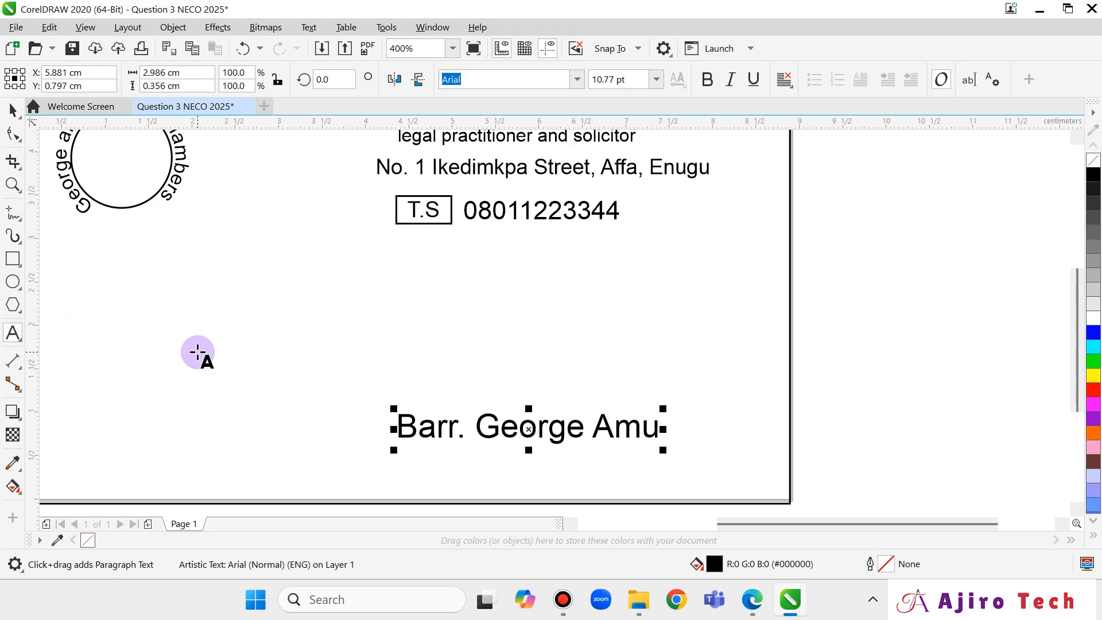
Type an 'MD/CEO' line, shrink it to about 8 pt, and place it beneath the name line.
left_click(206, 330)
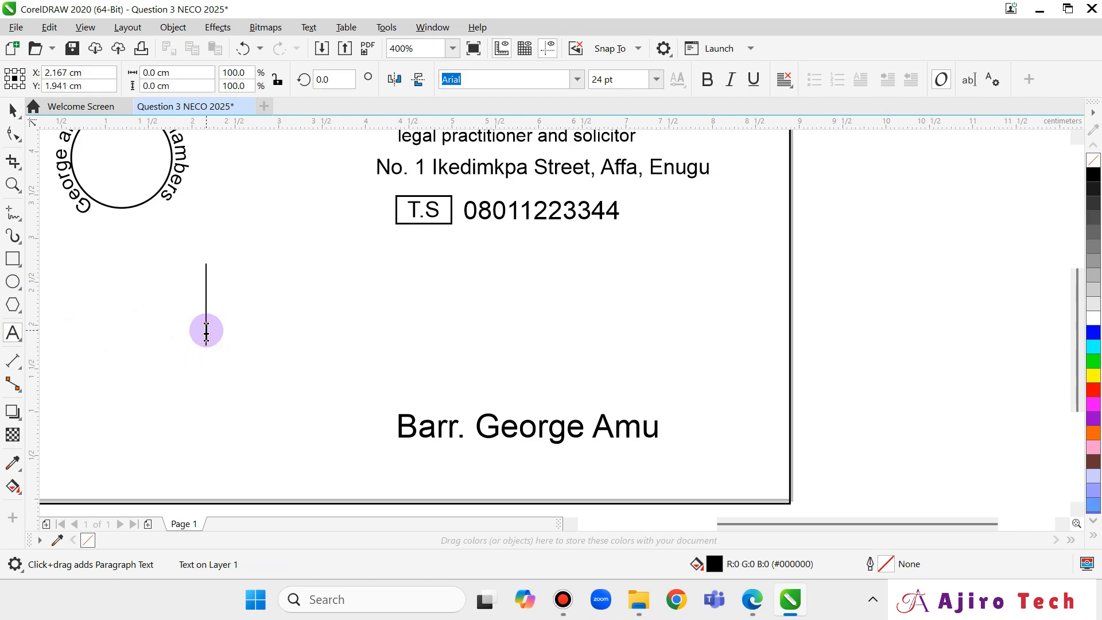
type("MD/CEP")
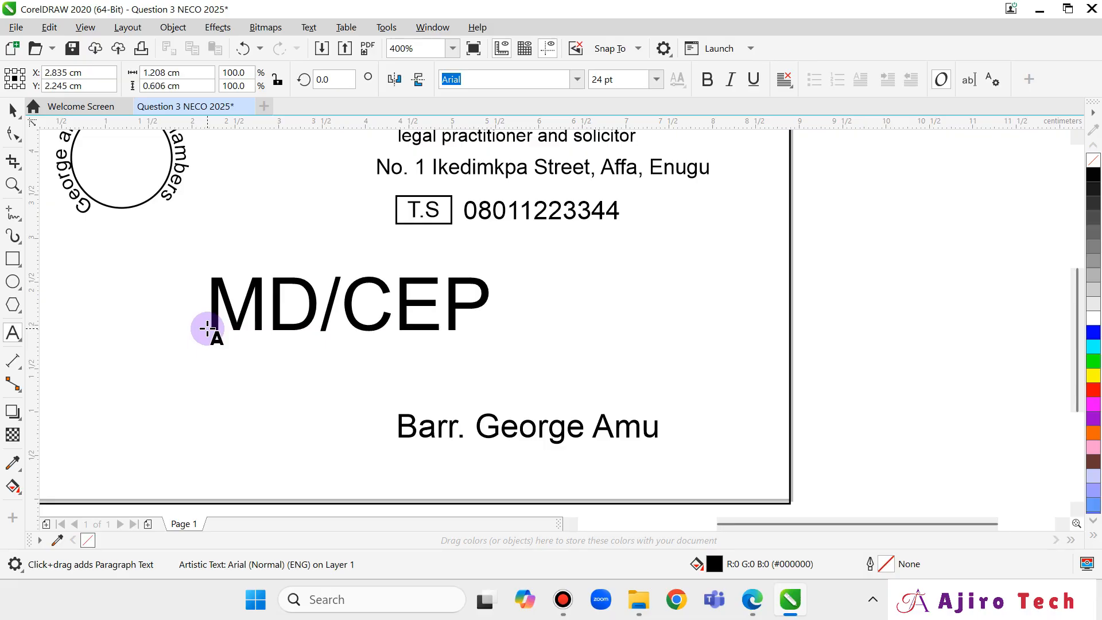
key("BackSpace")
type("O")
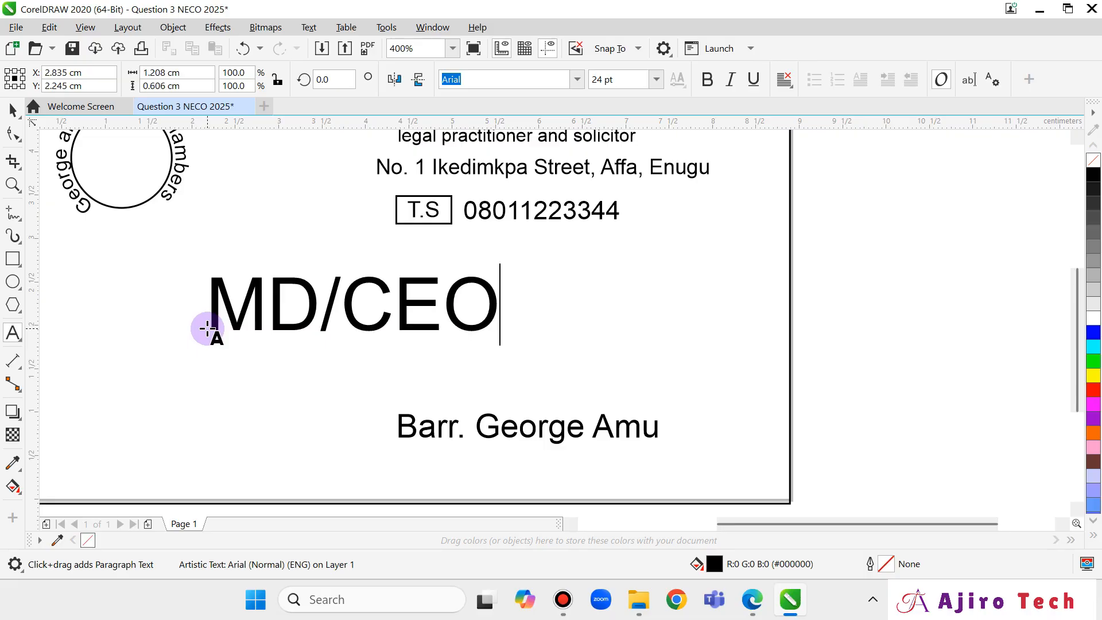
left_click(752, 600)
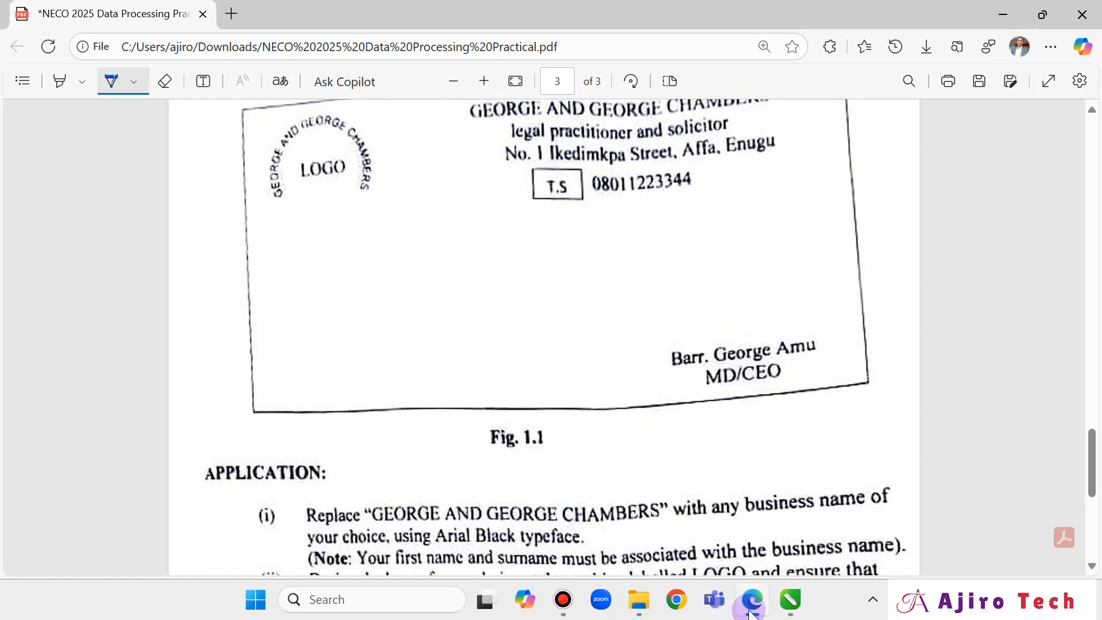
left_click(750, 612)
left_click(12, 110)
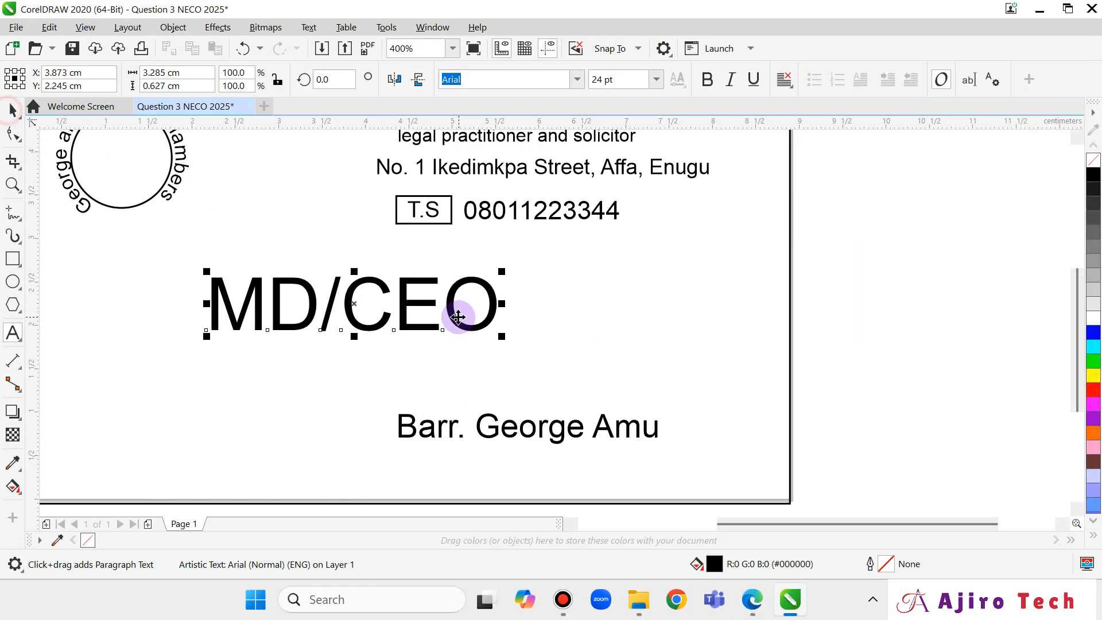
left_click_drag(499, 336, 311, 299)
left_click_drag(498, 450, 516, 474)
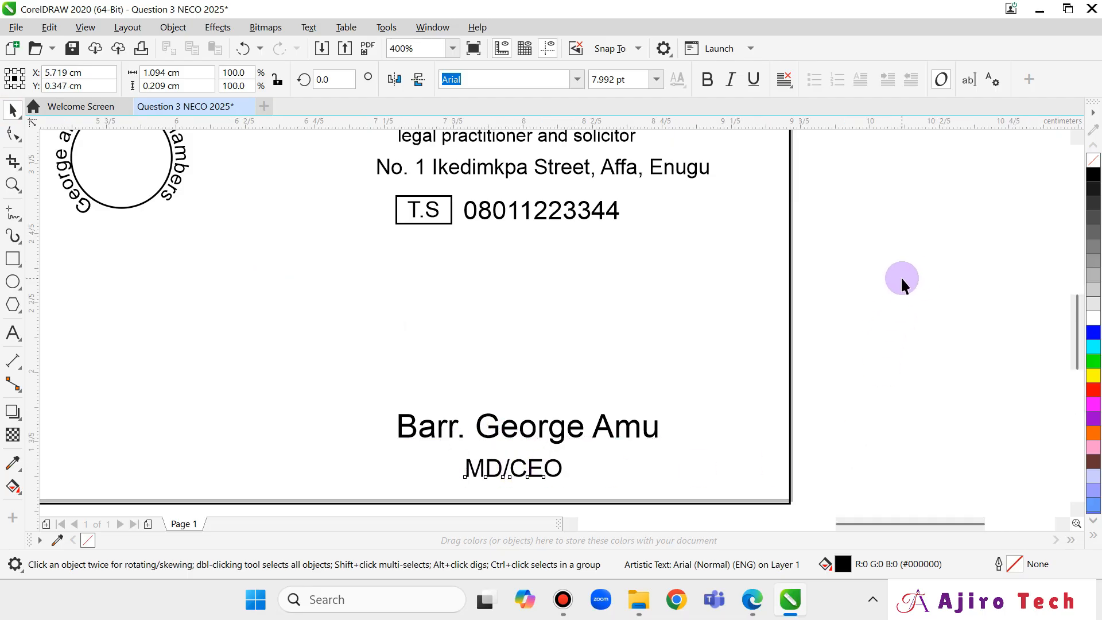
Restore the CorelDRAW window from full screen and move it to the left.
scroll(901, 276, "down", 2)
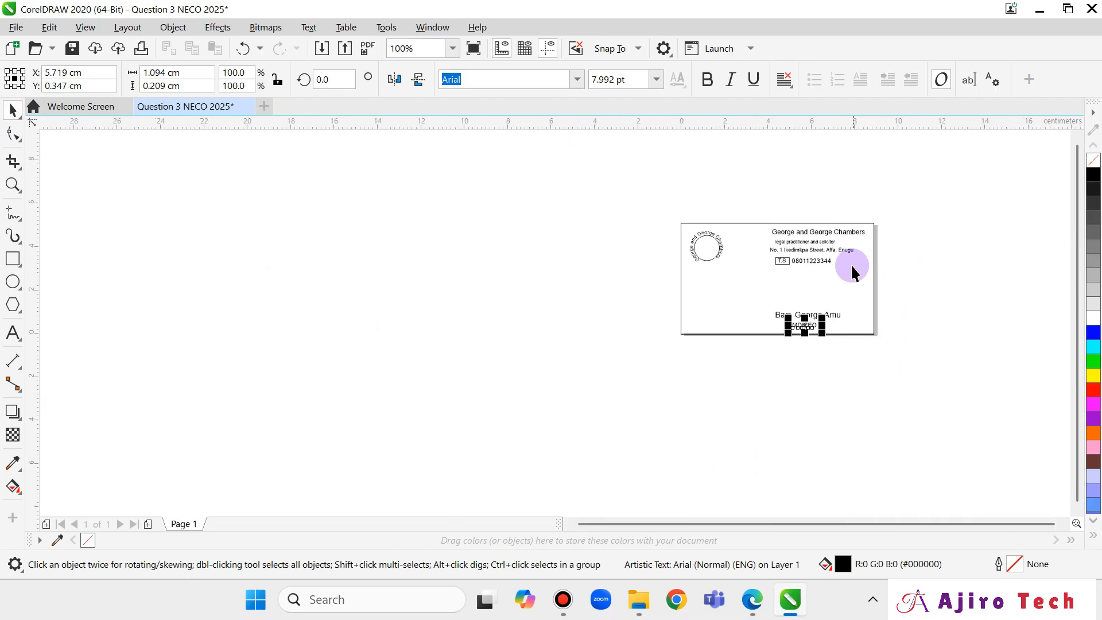
scroll(894, 273, "up", 3)
scroll(911, 287, "down", 1)
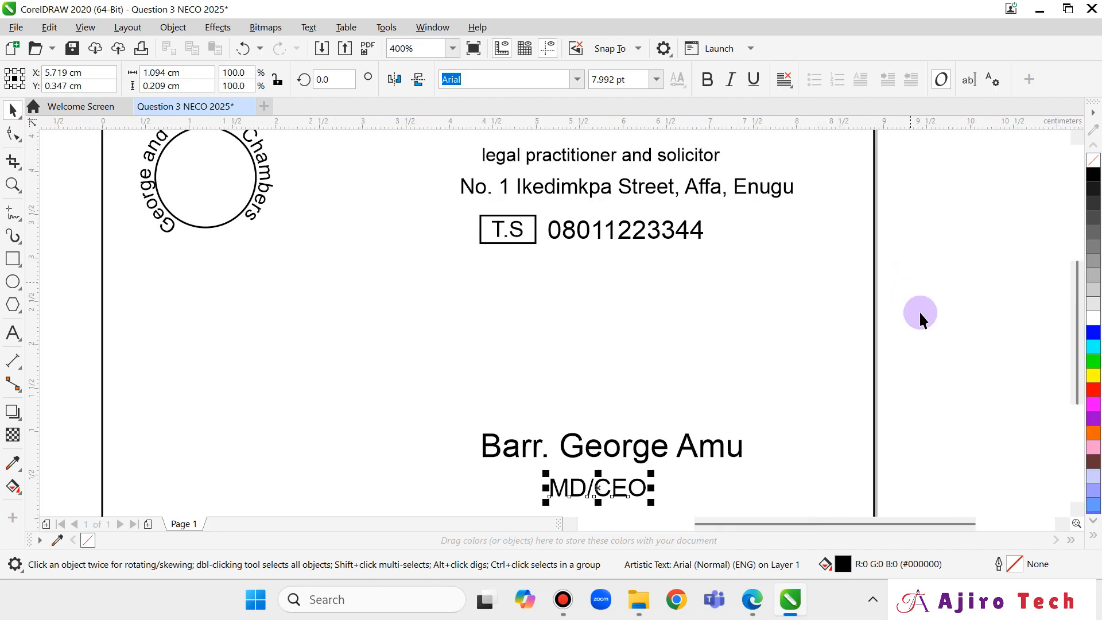
scroll(858, 404, "down", 1)
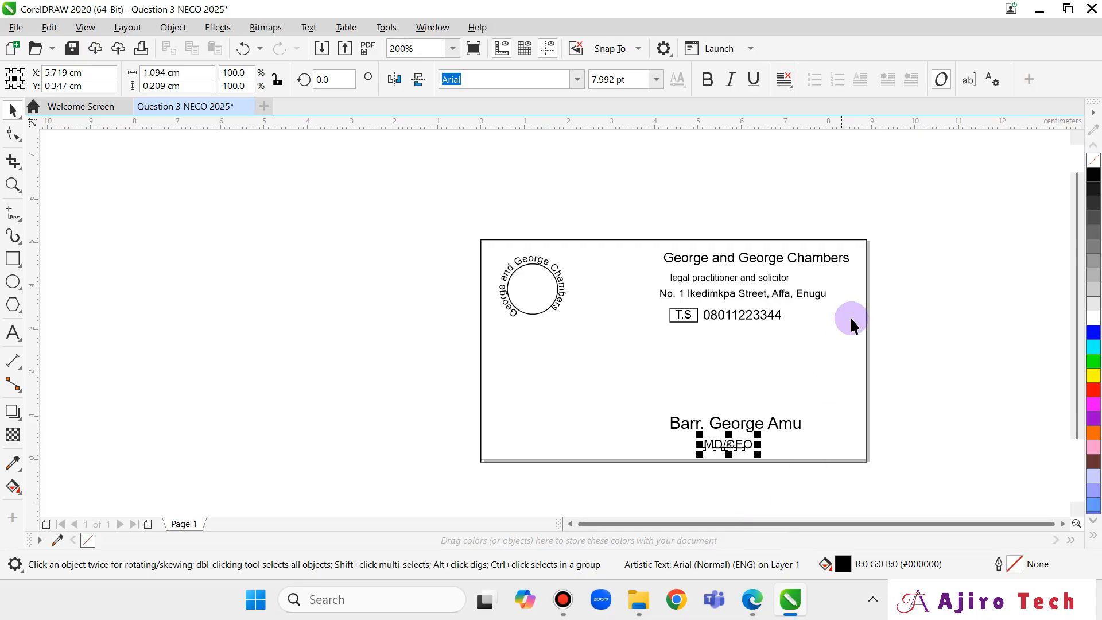
left_click(1066, 12)
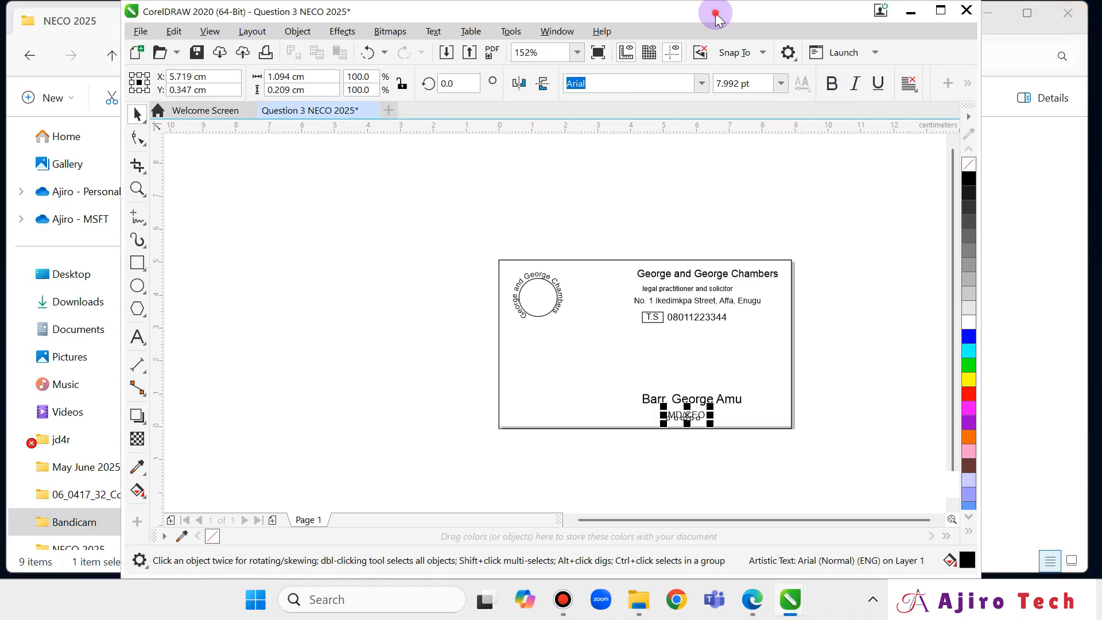
left_click_drag(714, 15, 335, 17)
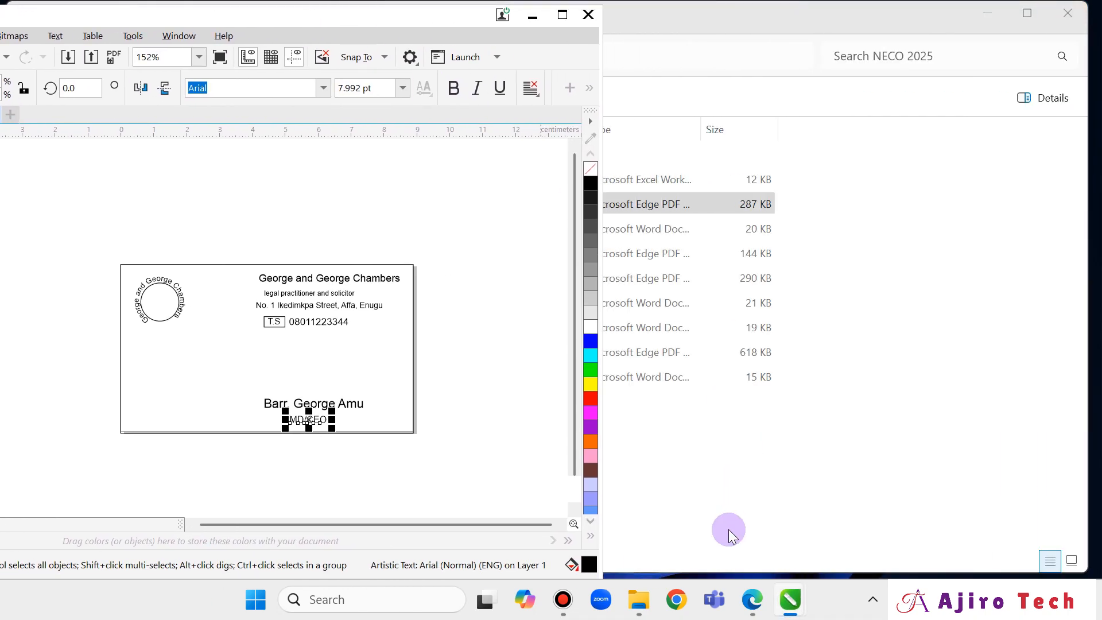
Restore the NECO exam PDF window and resize it to sit beside CorelDRAW on the right.
left_click(753, 600)
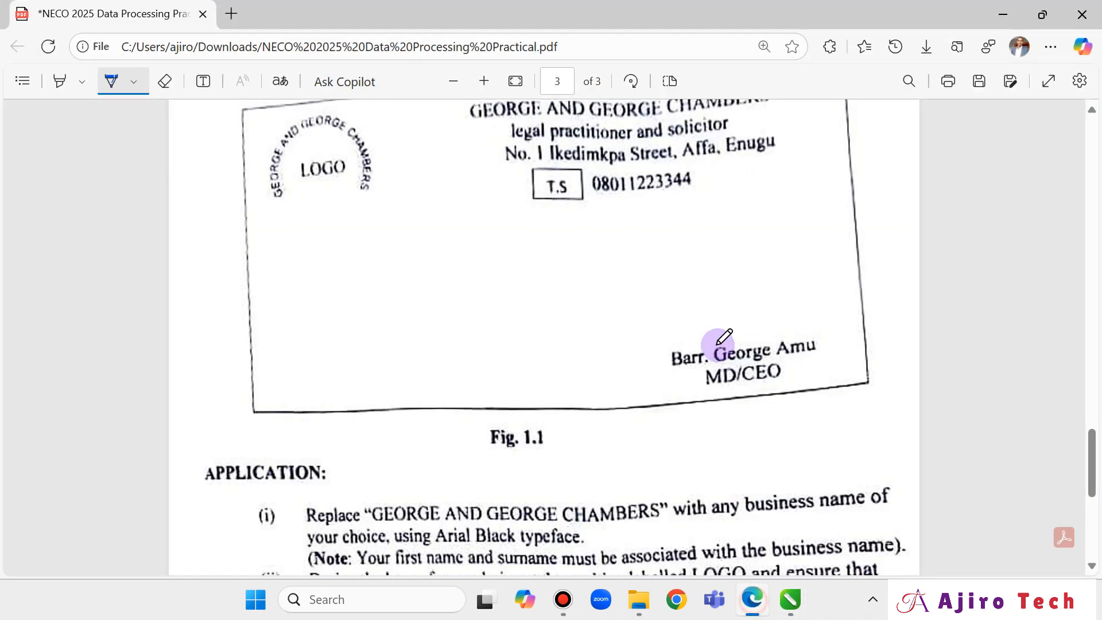
left_click(1053, 18)
left_click_drag(625, 122, 855, 139)
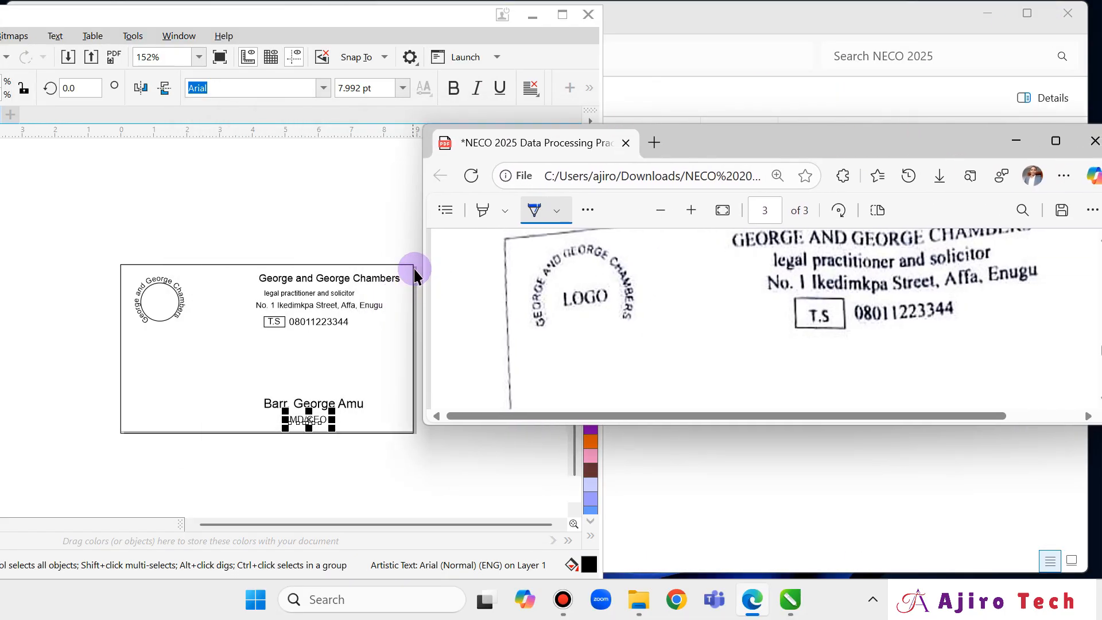
left_click_drag(423, 260, 733, 247)
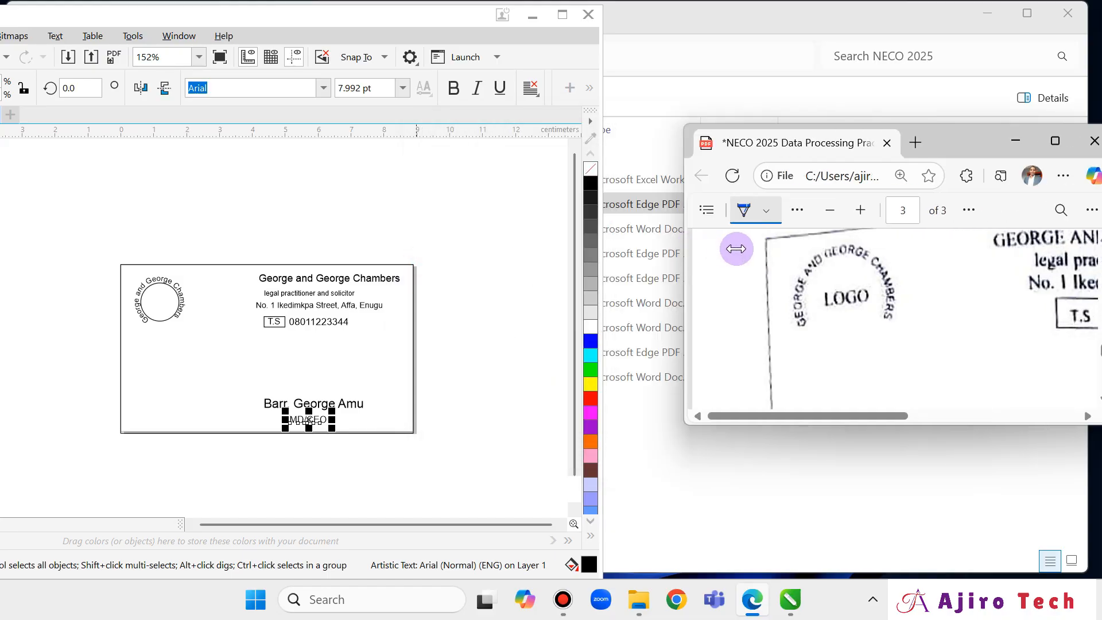
left_click_drag(967, 140, 890, 133)
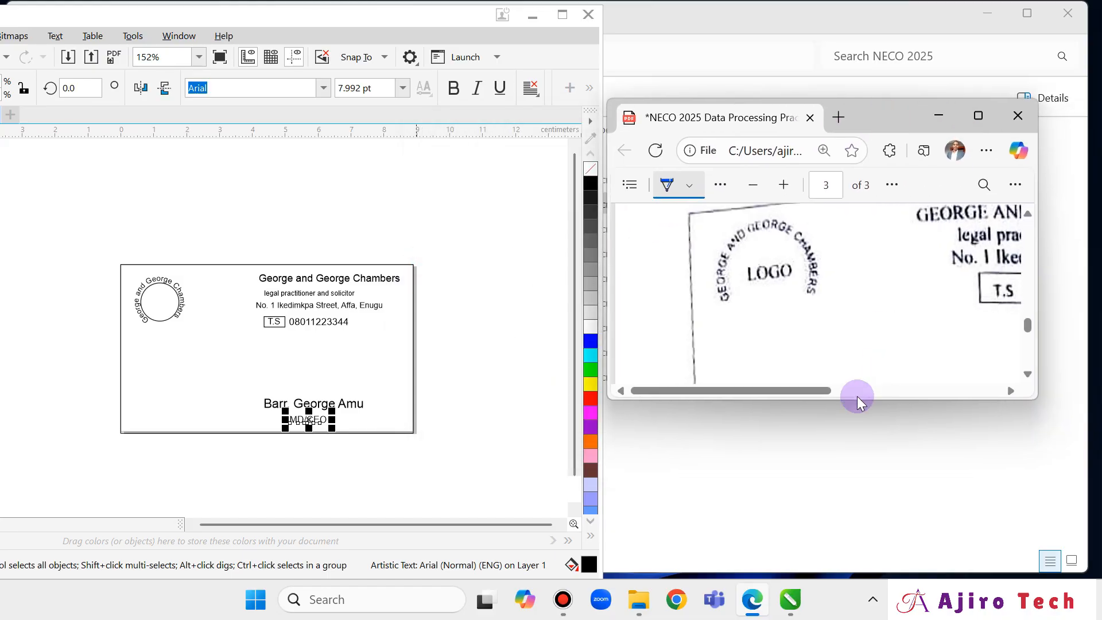
left_click_drag(858, 401, 856, 526)
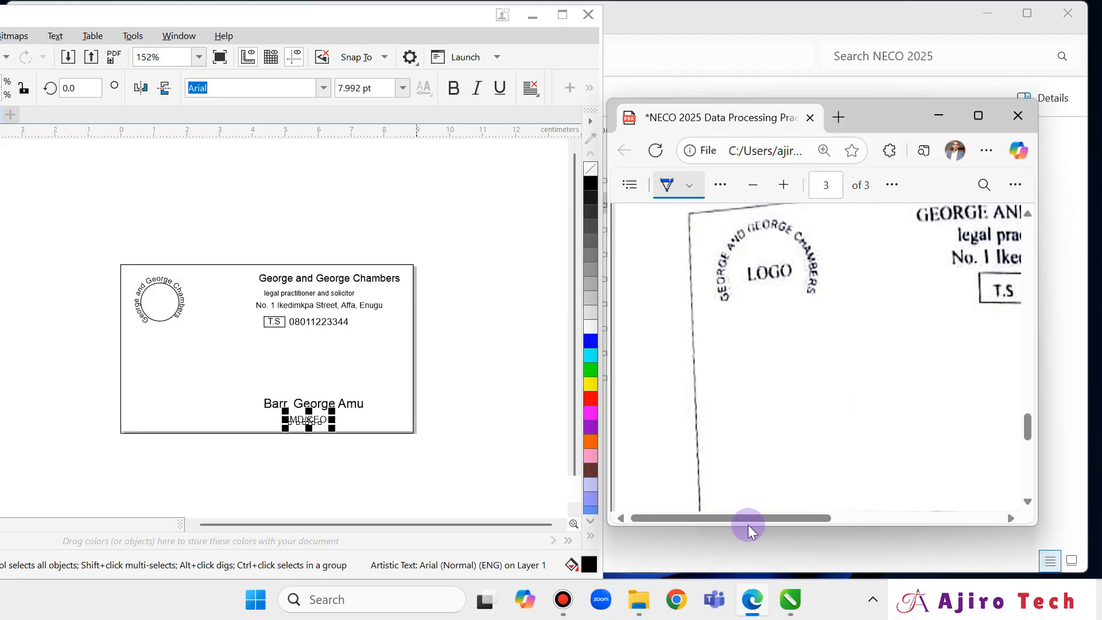
left_click_drag(789, 516, 909, 515)
Nudge the 'legal practitioner and solicitor' tagline right and up under the heading.
scroll(893, 401, "up", 3)
scroll(890, 394, "down", 1)
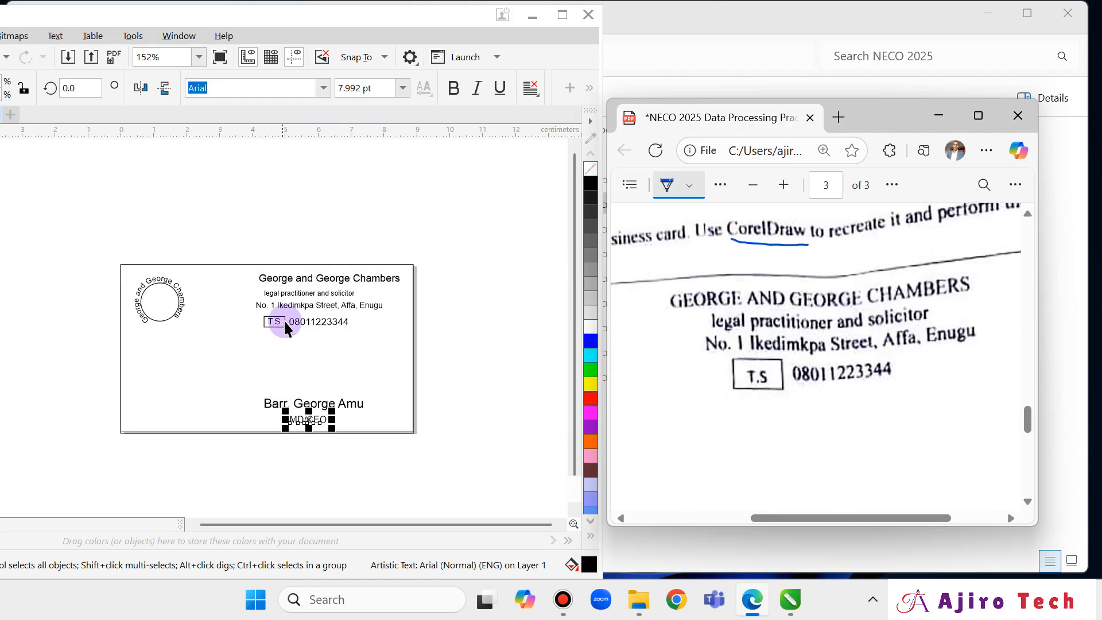
left_click(288, 279)
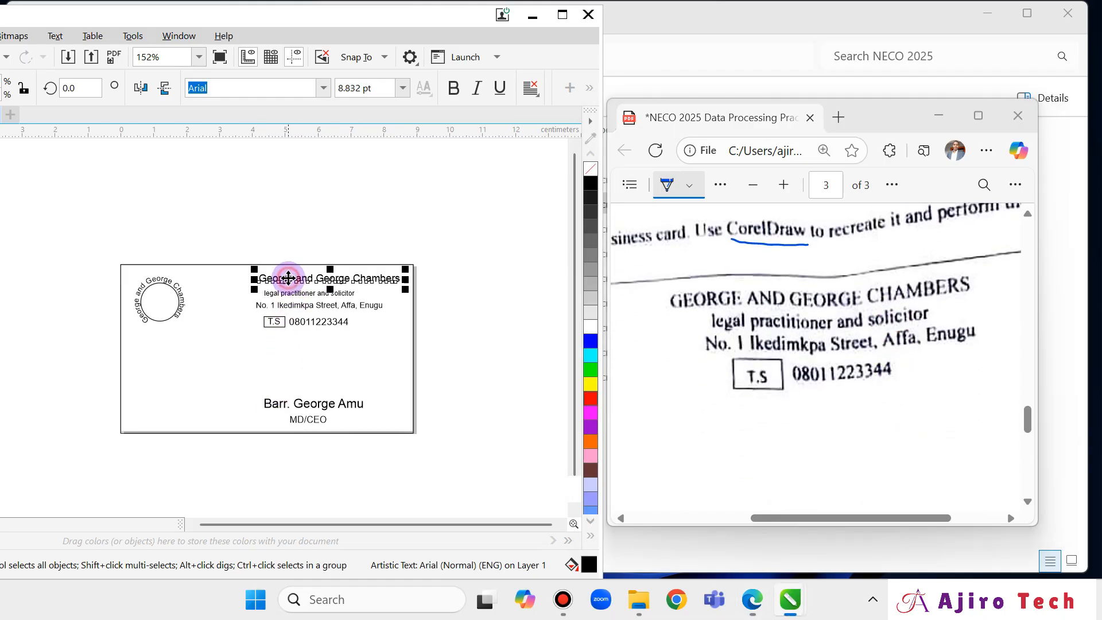
left_click(321, 293)
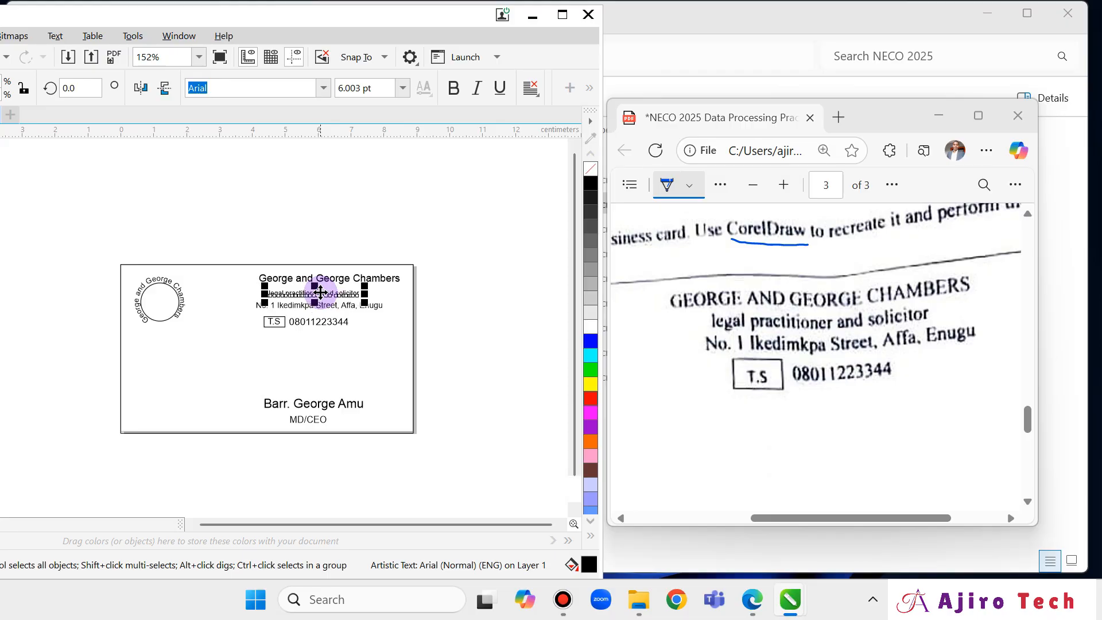
scroll(406, 362, "up", 4)
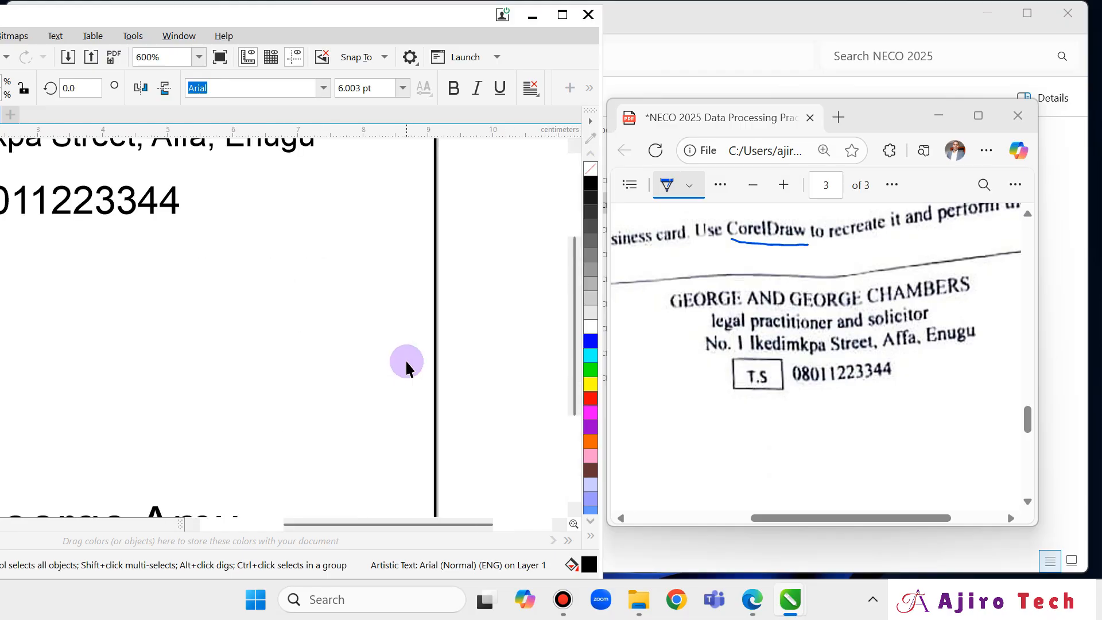
scroll(405, 359, "down", 2)
key("Right")
key("Right")
key("Right")
key("Right")
key("Right")
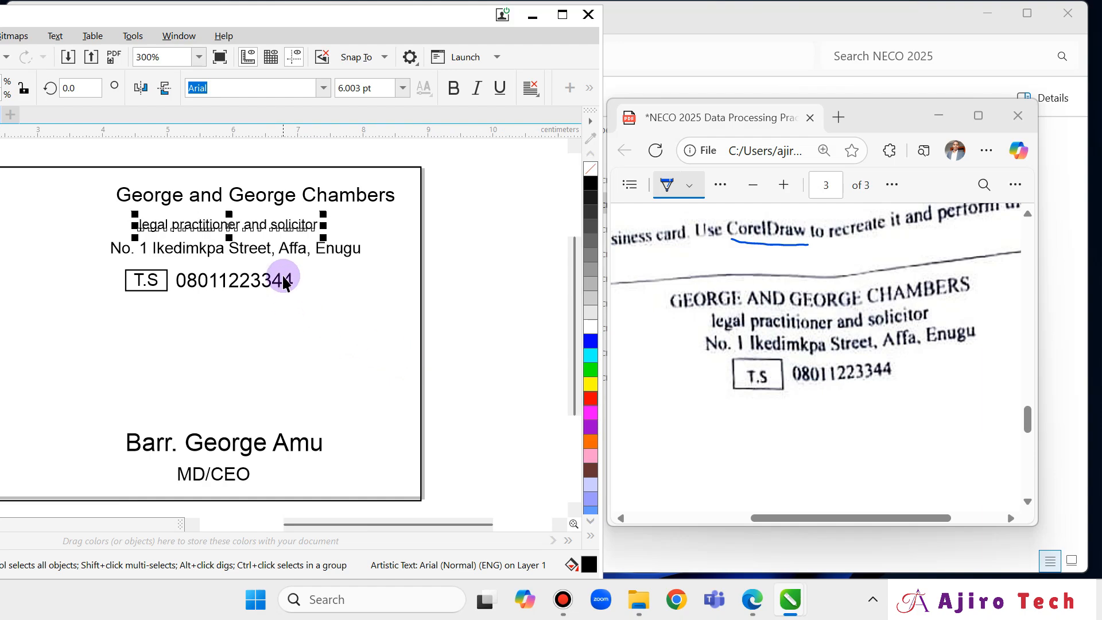
key("Up")
key("Up")
key("Up")
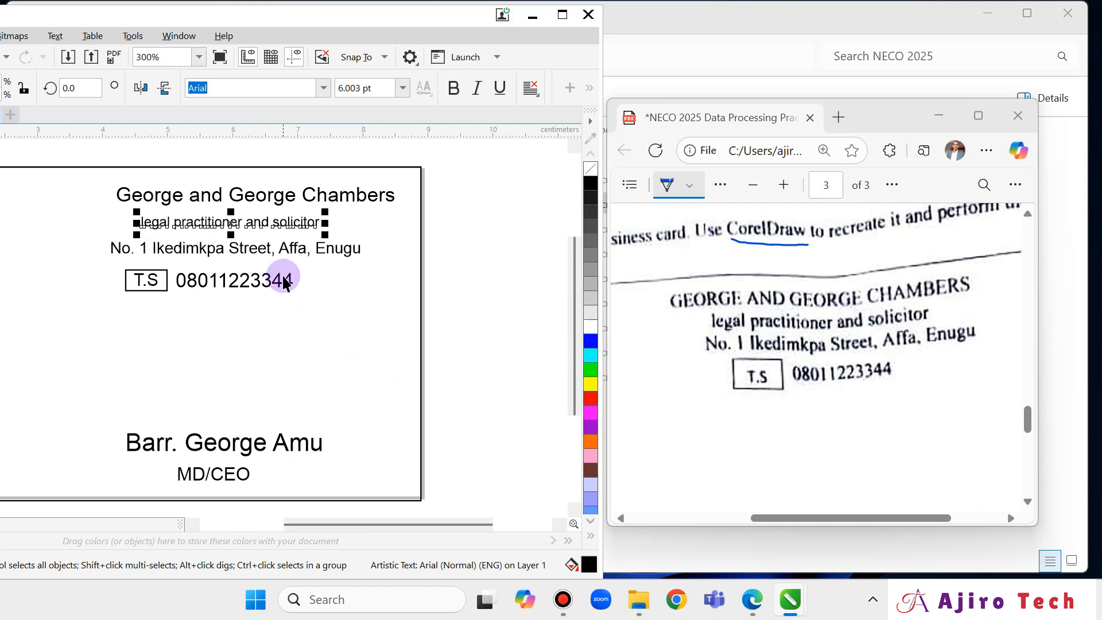
left_click(313, 247)
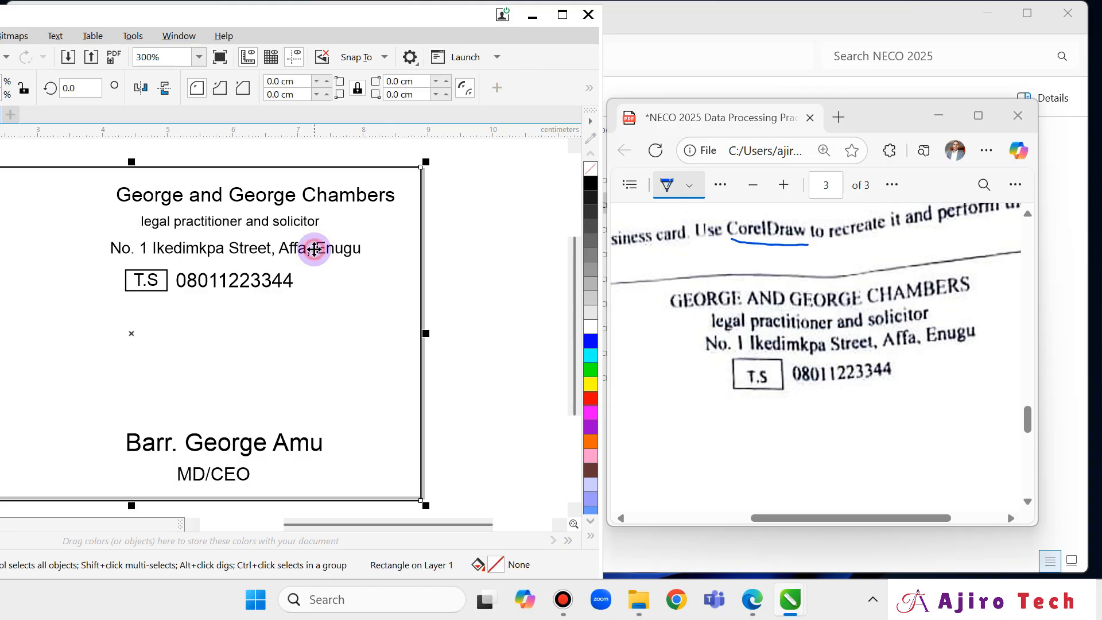
Nudge the address line right so it sits centred beneath the heading.
left_click(345, 249)
key("Right")
key("Right")
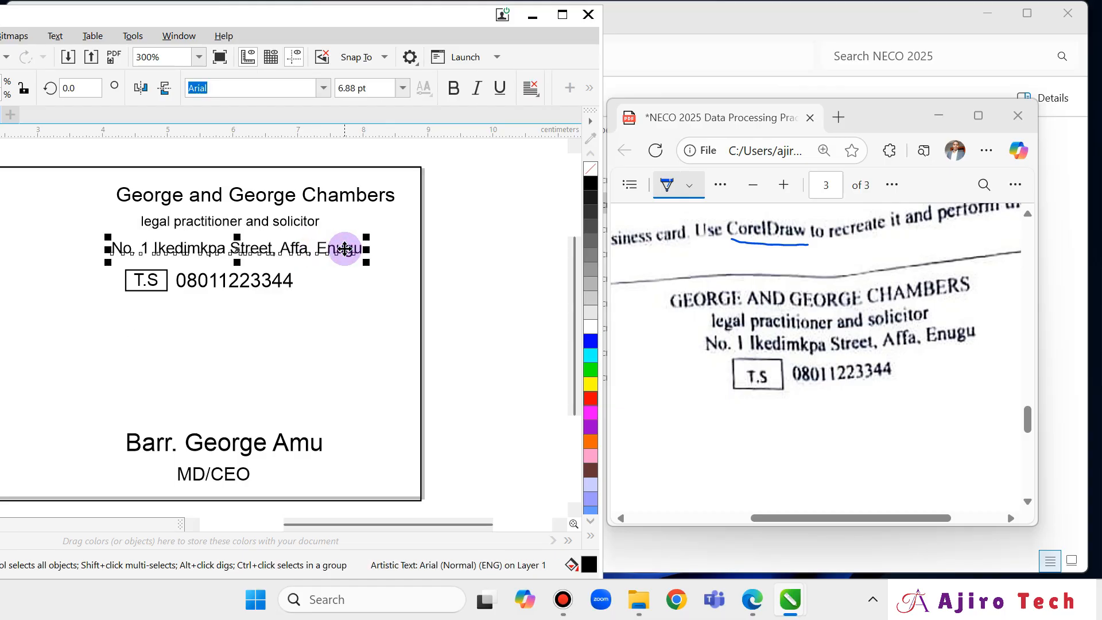
key("Right")
key("Right")
key("Right")
key("Up")
key("Up")
key("Up")
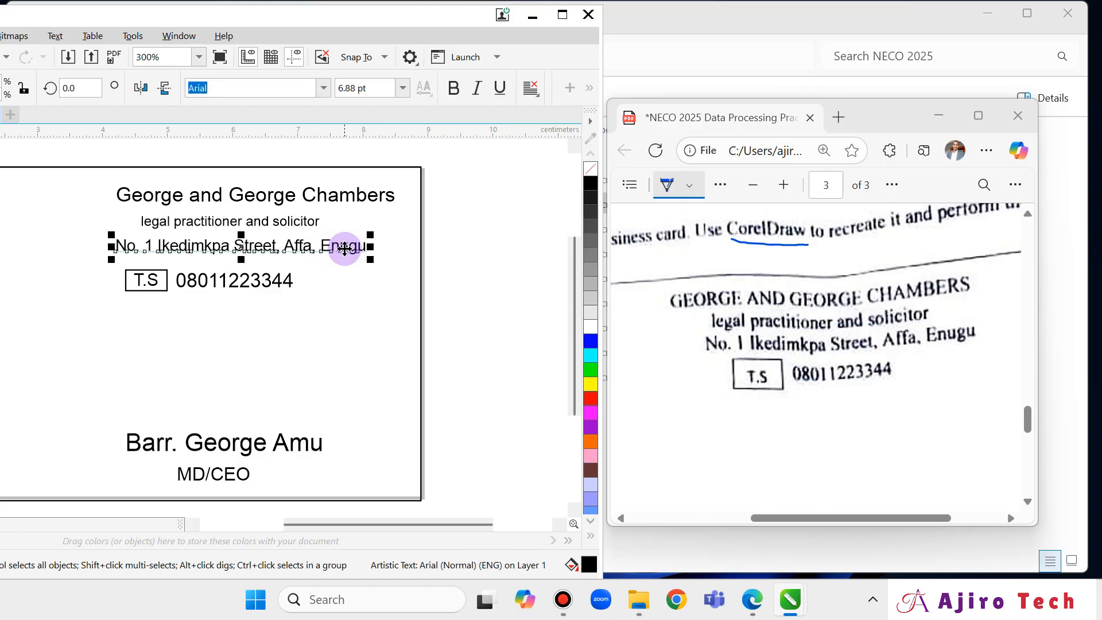
key("Up")
key("Up")
key("Down")
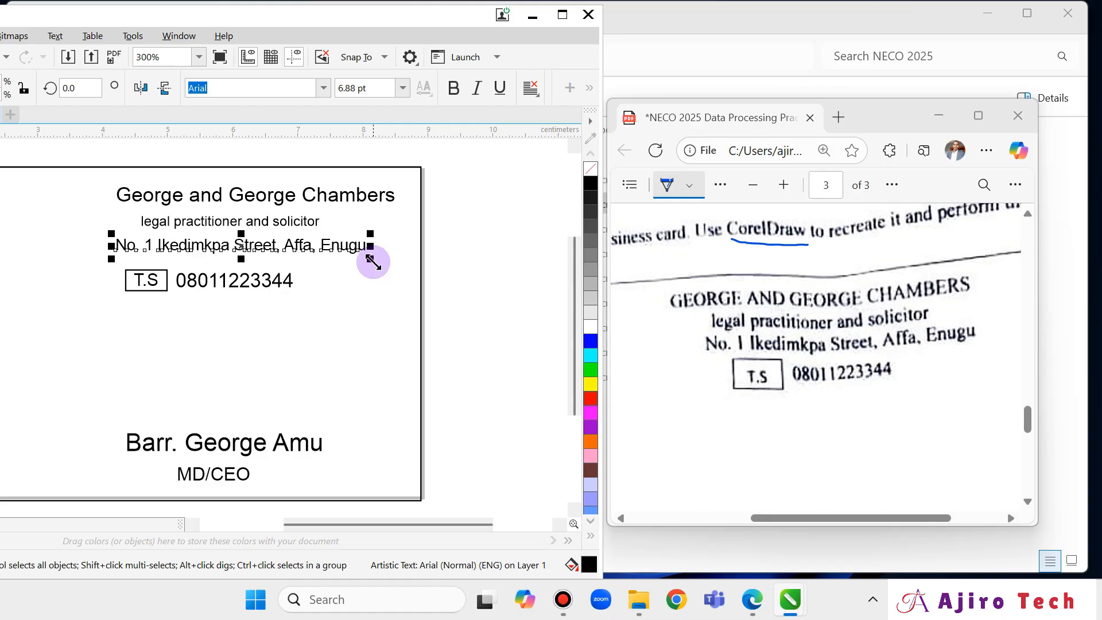
key("Right")
key("Right")
key("Right")
key("Right")
key("Right")
key("Right")
key("Right")
key("Right")
key("Right")
key("Right")
key("Right")
key("Right")
key("Right")
key("Right")
key("Right")
key("Right")
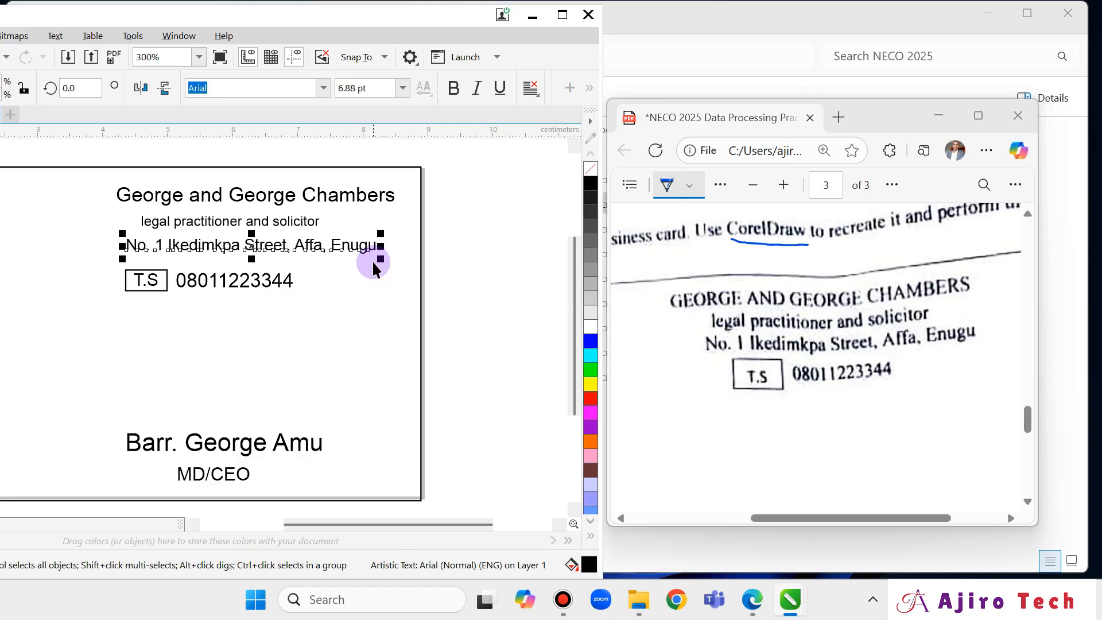
key("Right")
key("Right")
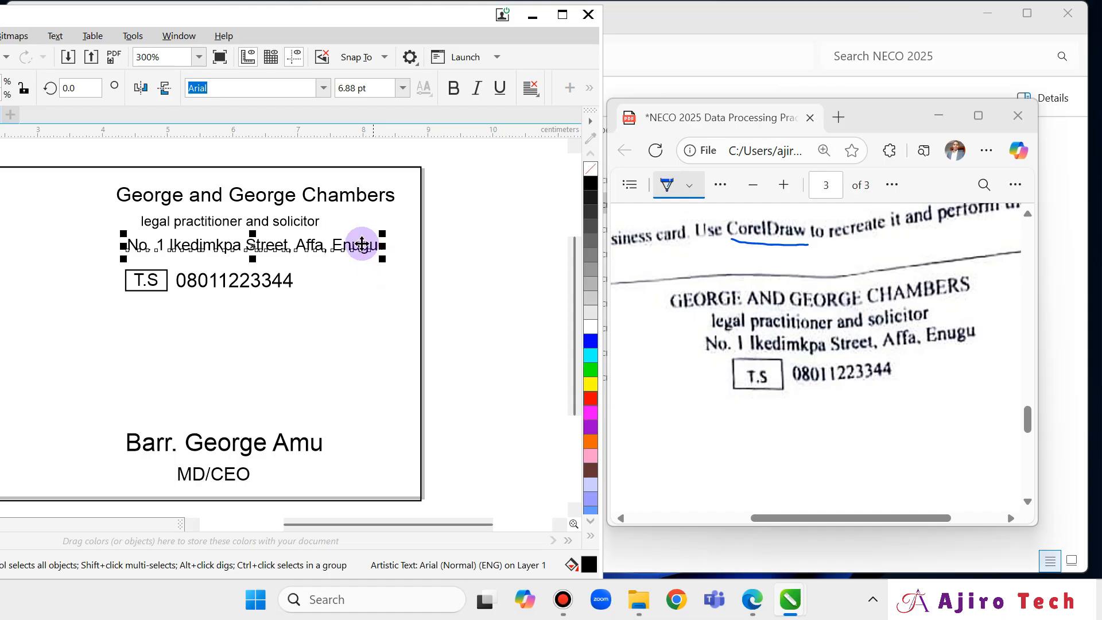
key("Right")
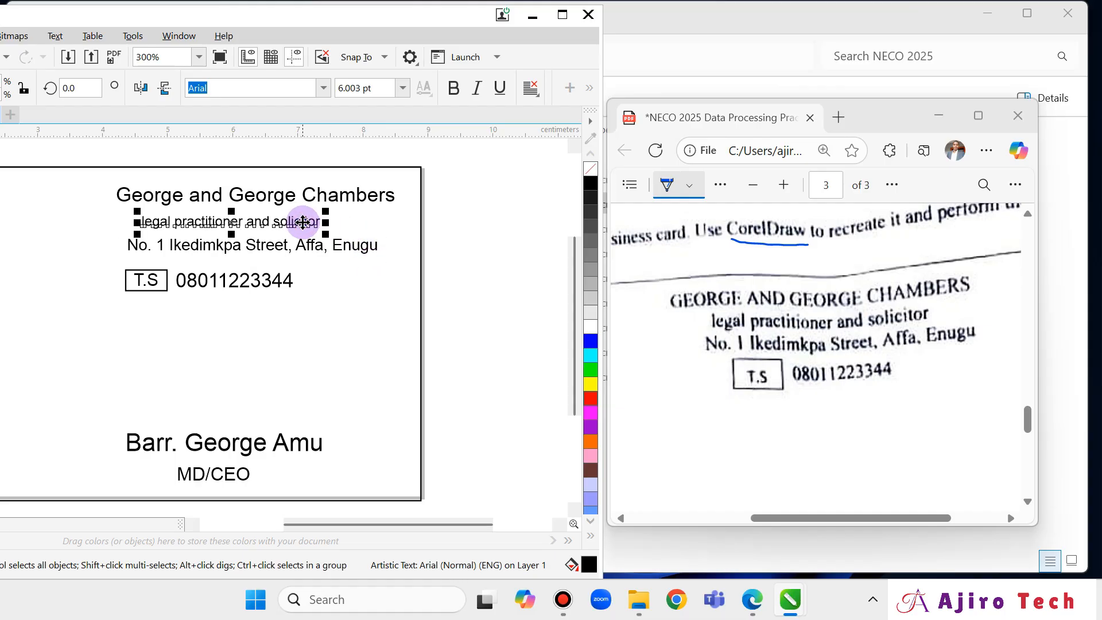
key("Right")
key("Right")
key("Right")
key("Right")
key("Right")
key("Right")
key("Right")
key("Right")
key("Right")
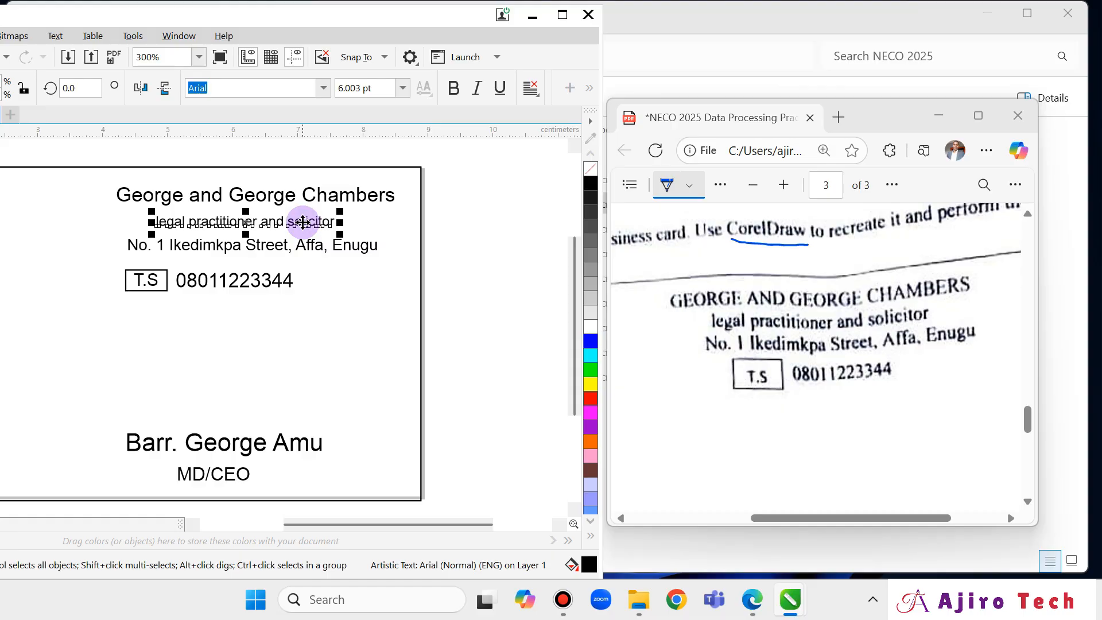
left_click(215, 200)
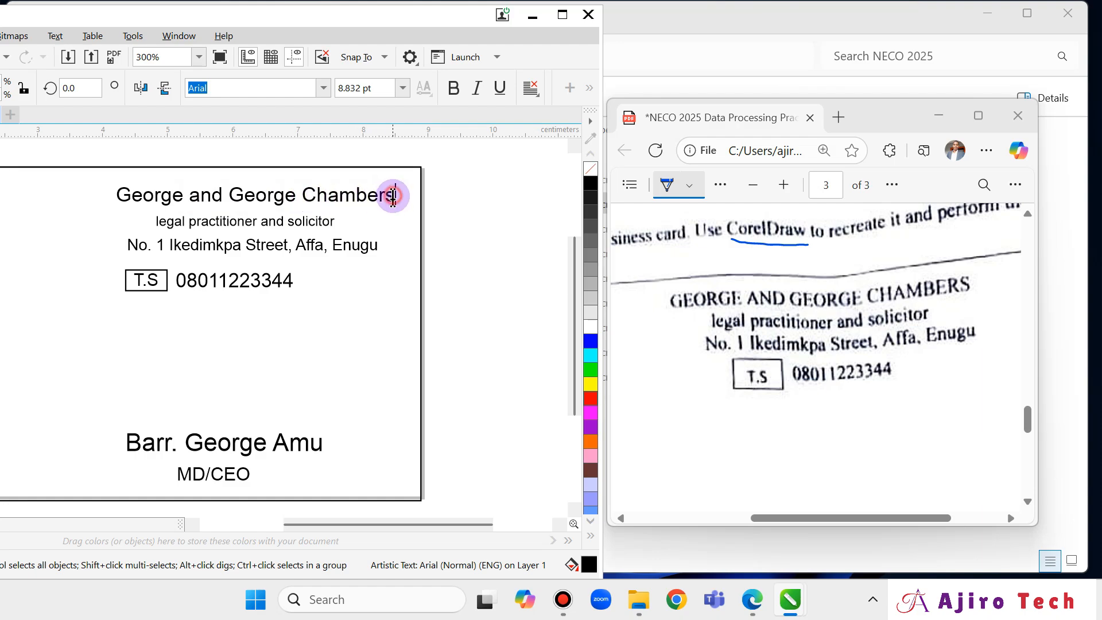
Change the heading to all capitals, 'GEORGE AND GEORGE CHAMBERS'.
left_click_drag(392, 195, 103, 205)
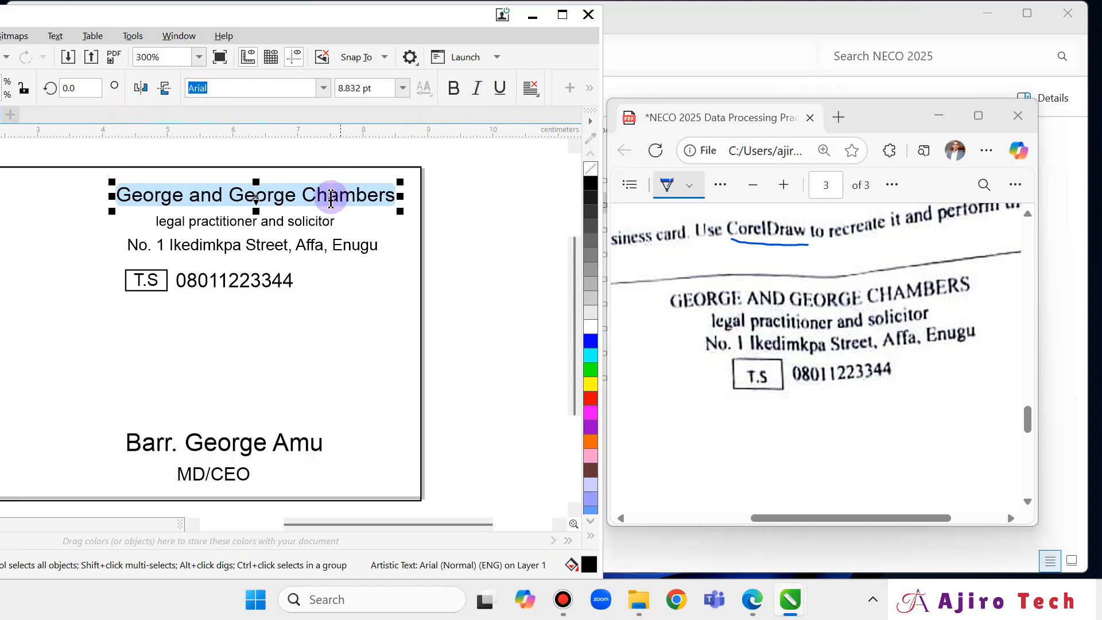
right_click(208, 198)
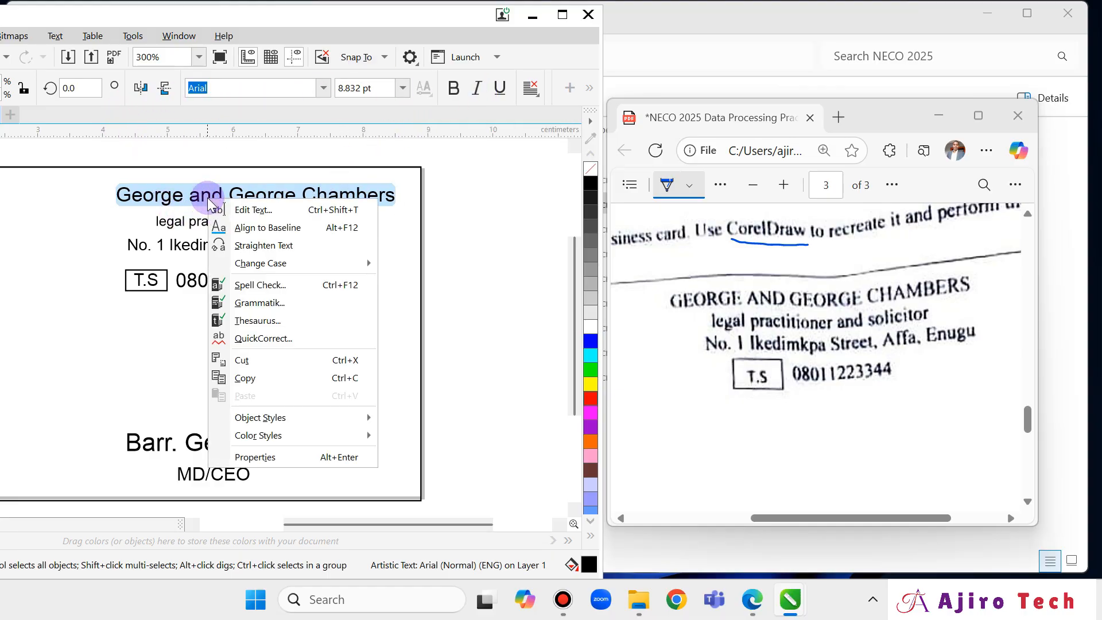
mouse_move(269, 267)
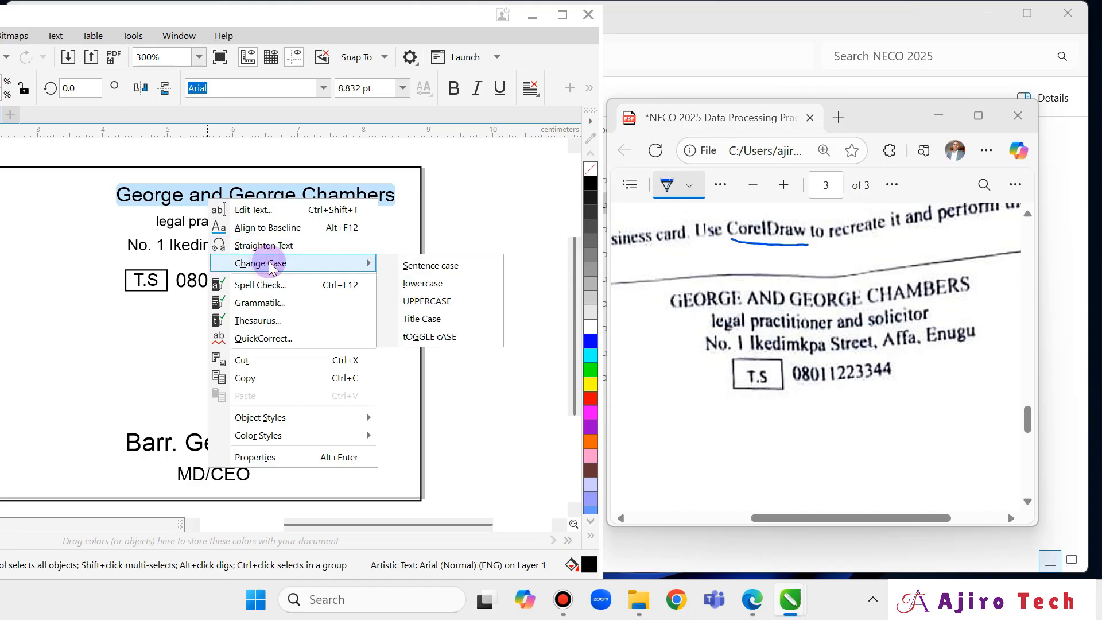
left_click(451, 301)
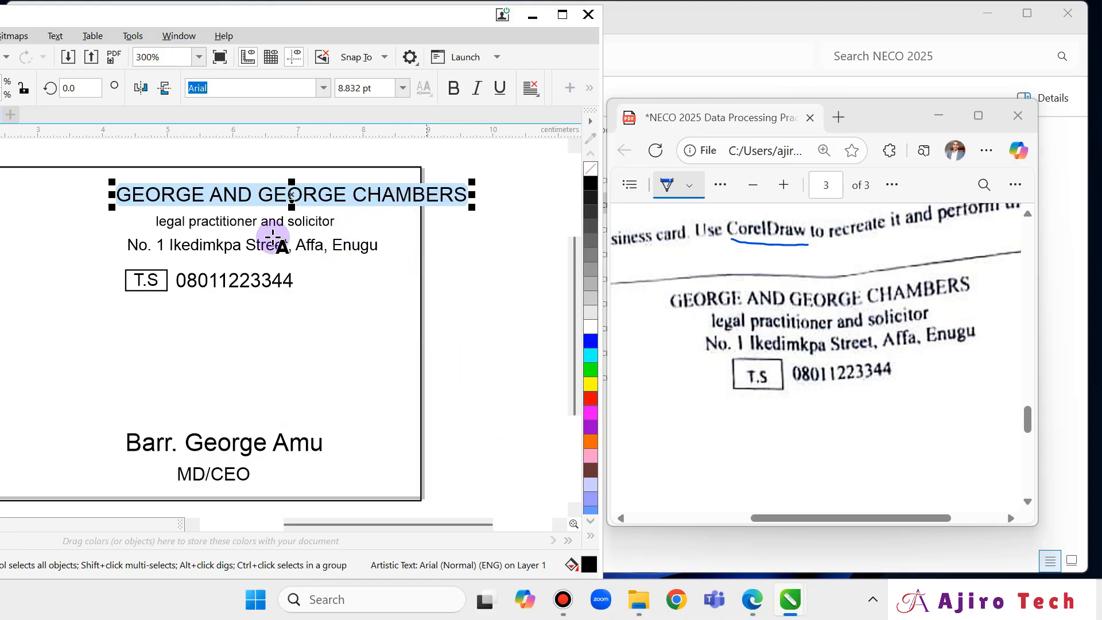
left_click(321, 527)
mouse_move(245, 527)
left_mouse_down()
mouse_move(228, 524)
mouse_move(253, 534)
left_mouse_up()
right_click(408, 198)
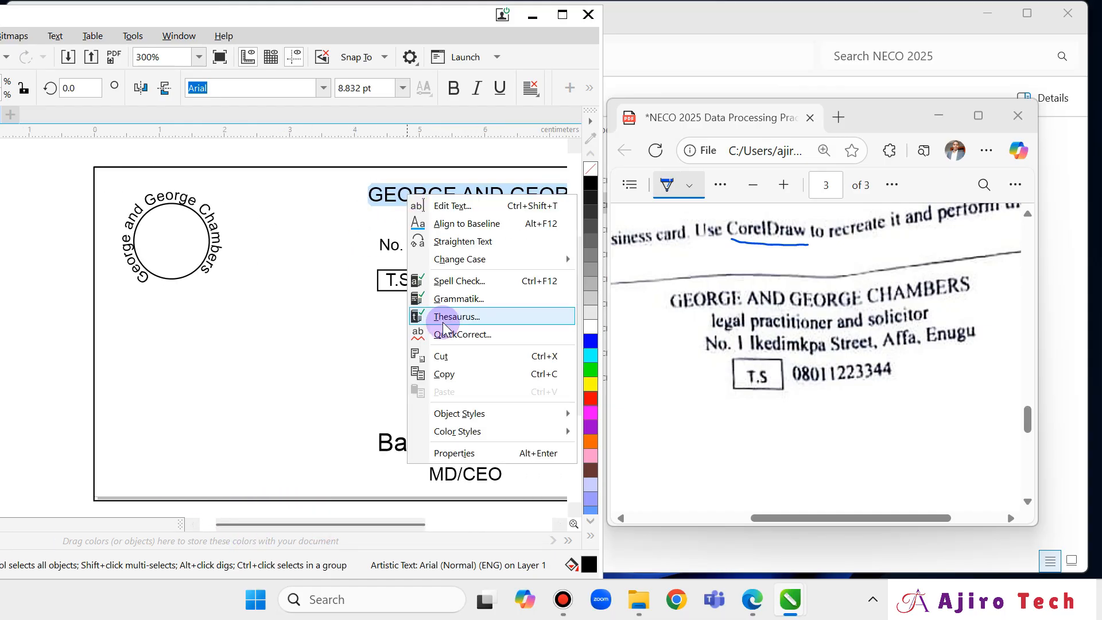
left_click(465, 261)
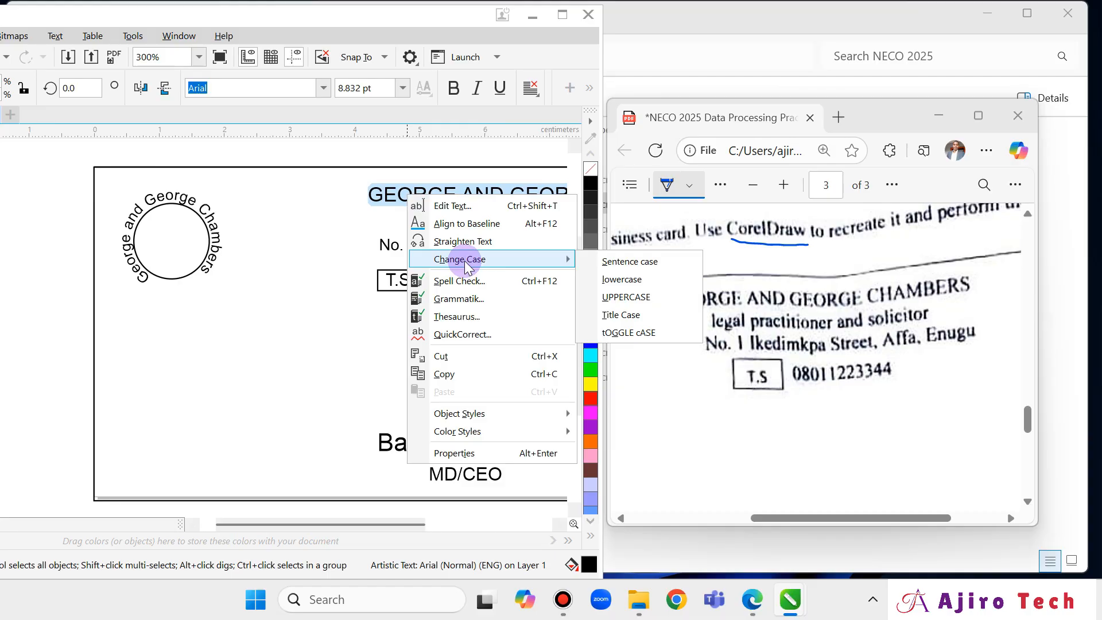
left_click(297, 511)
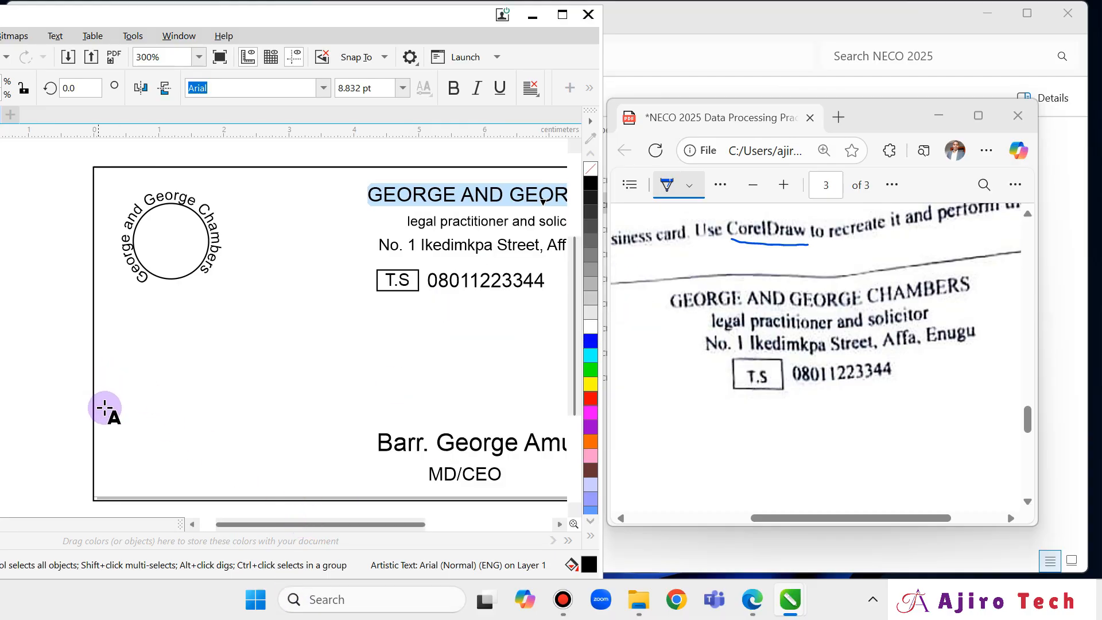
left_click_drag(268, 525, 252, 525)
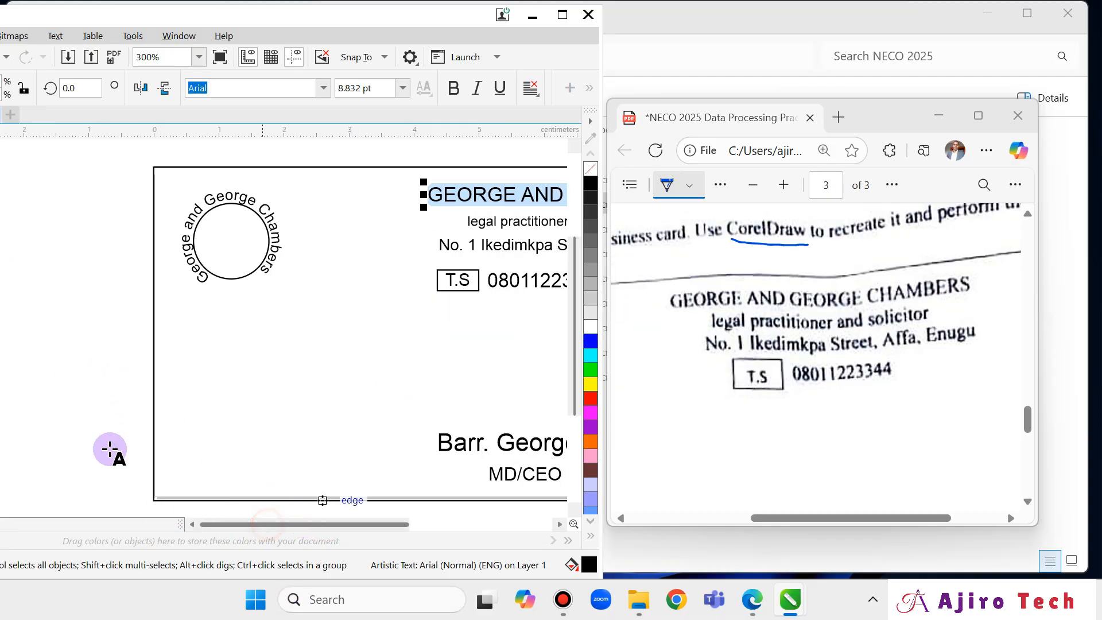
Stop editing the heading and bring the whole card back into view beside the PDF.
left_click(562, 14)
left_click(13, 110)
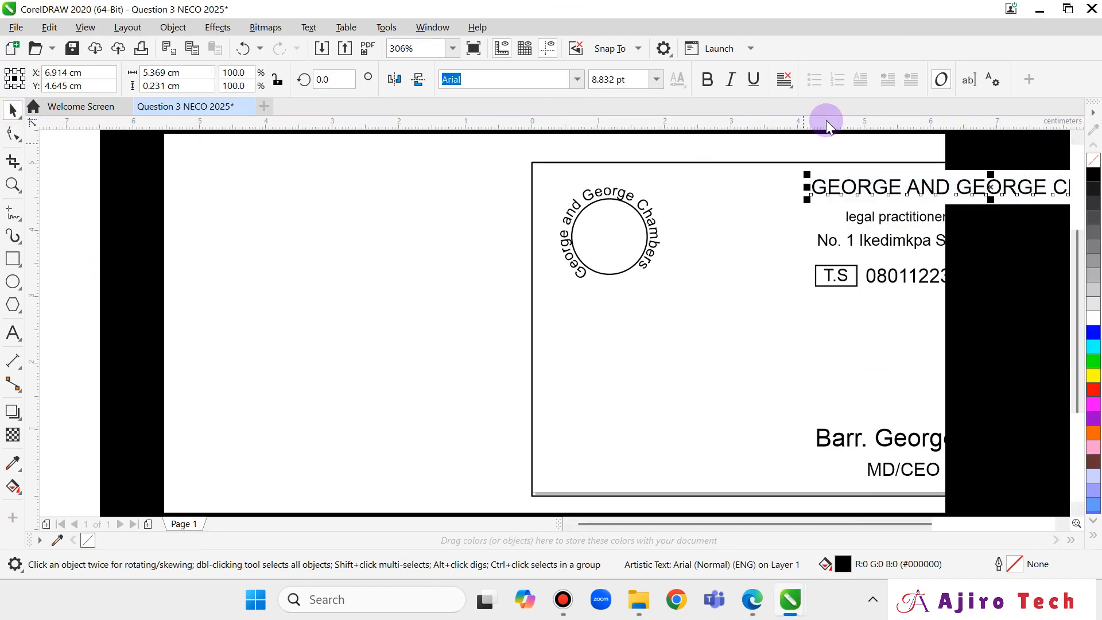
left_click(1060, 16)
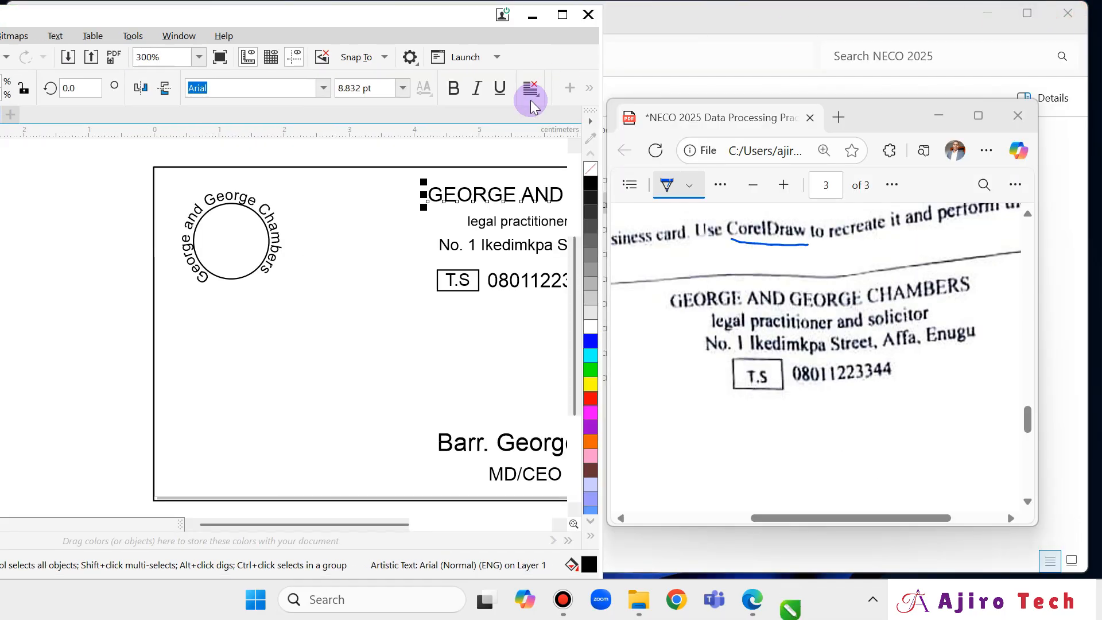
left_click_drag(367, 525, 446, 527)
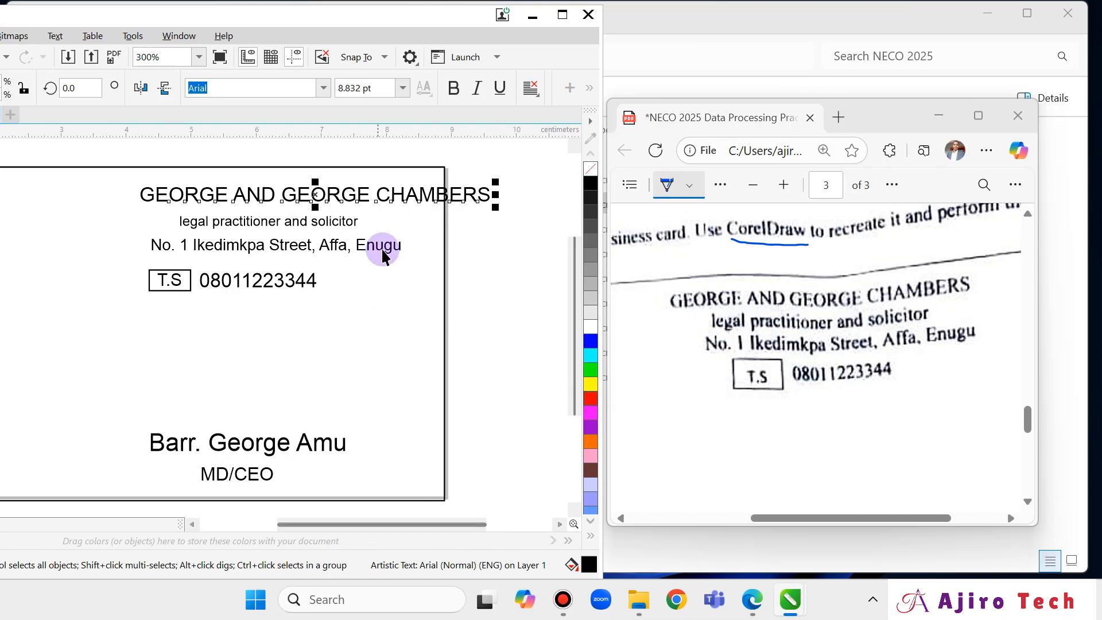
left_click(405, 322)
Nudge the GEORGE AND GEORGE CHAMBERS heading left three steps, then drag it slightly further left.
left_click(412, 200)
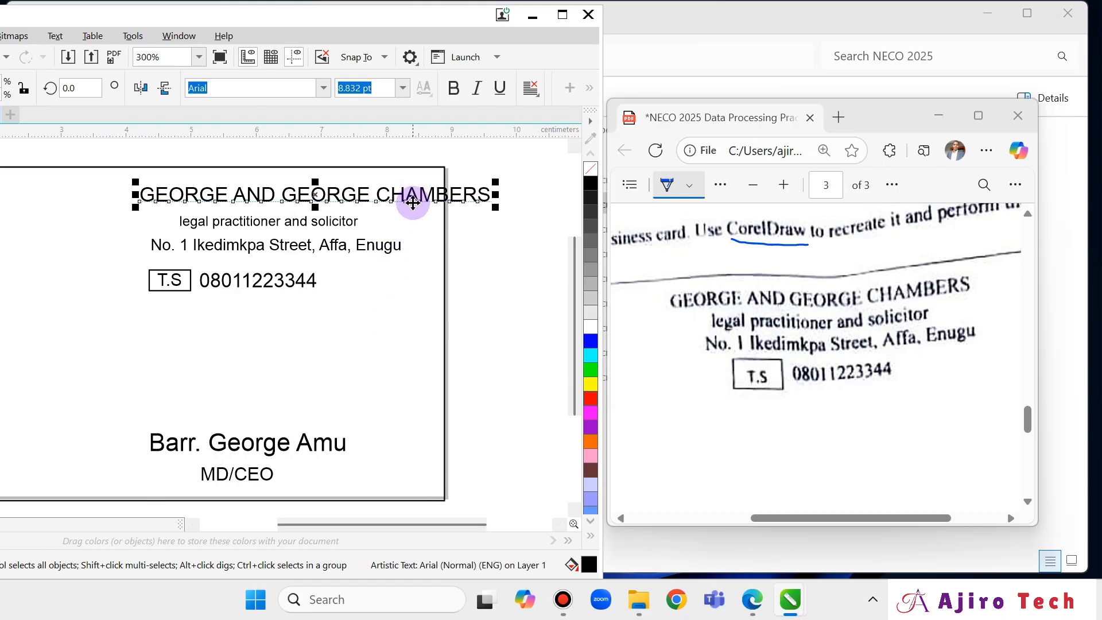
key("Left")
key("Left")
key("Left")
key("Left")
key("Left")
key("Left")
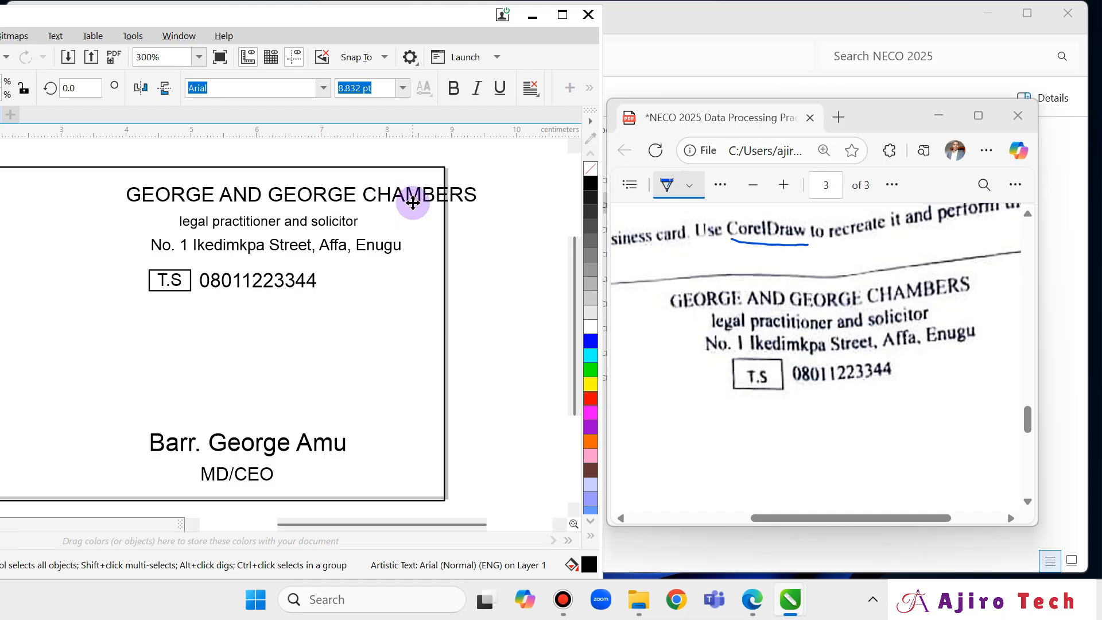
key("Left")
key("Left")
key("Left")
key("Left")
key("Left")
key("Left")
key("Left")
key("Left")
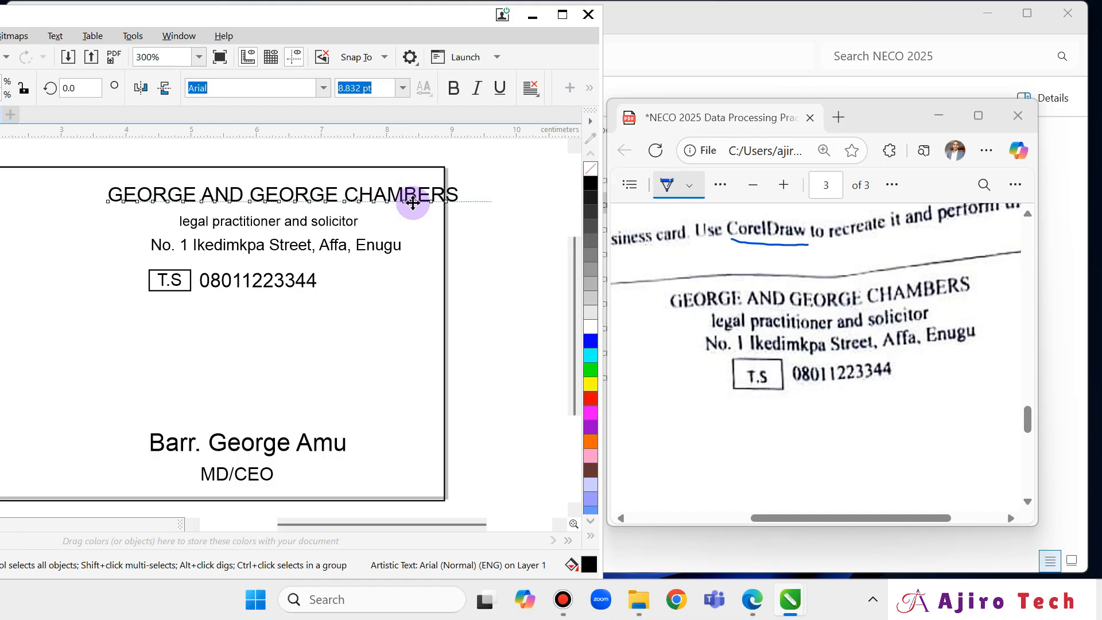
key("Left")
key("Left")
key("Left")
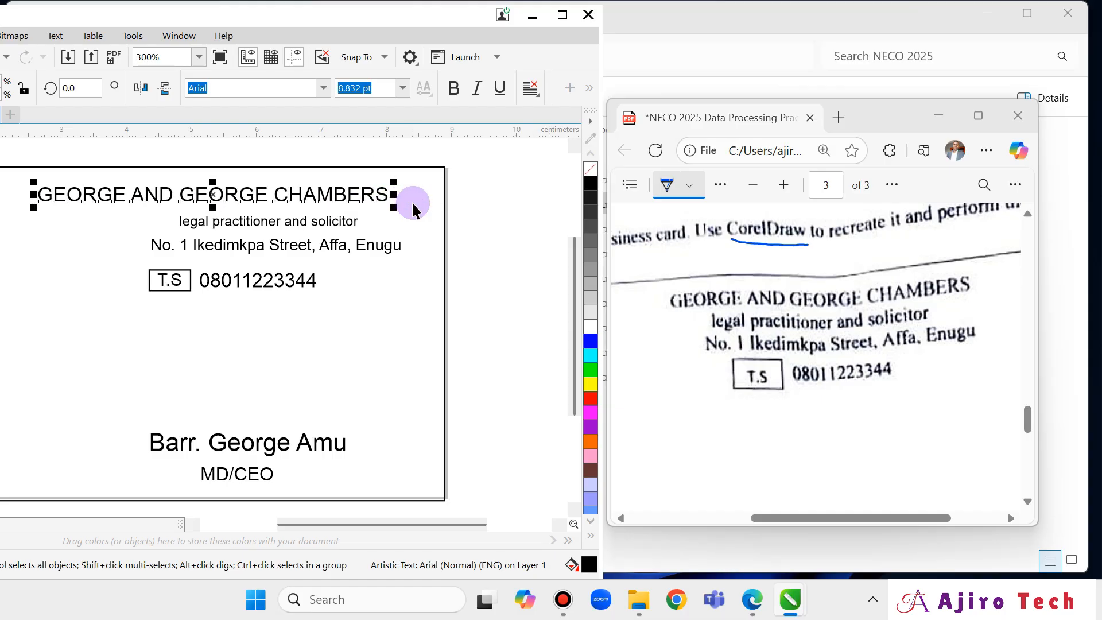
left_click(858, 519)
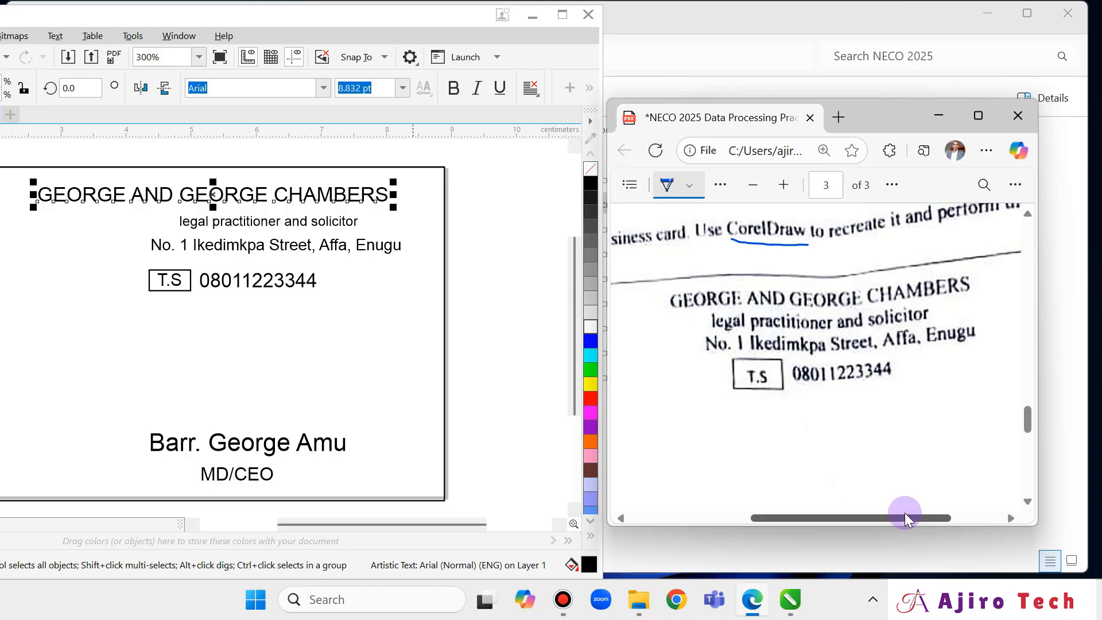
left_click_drag(904, 512, 976, 515)
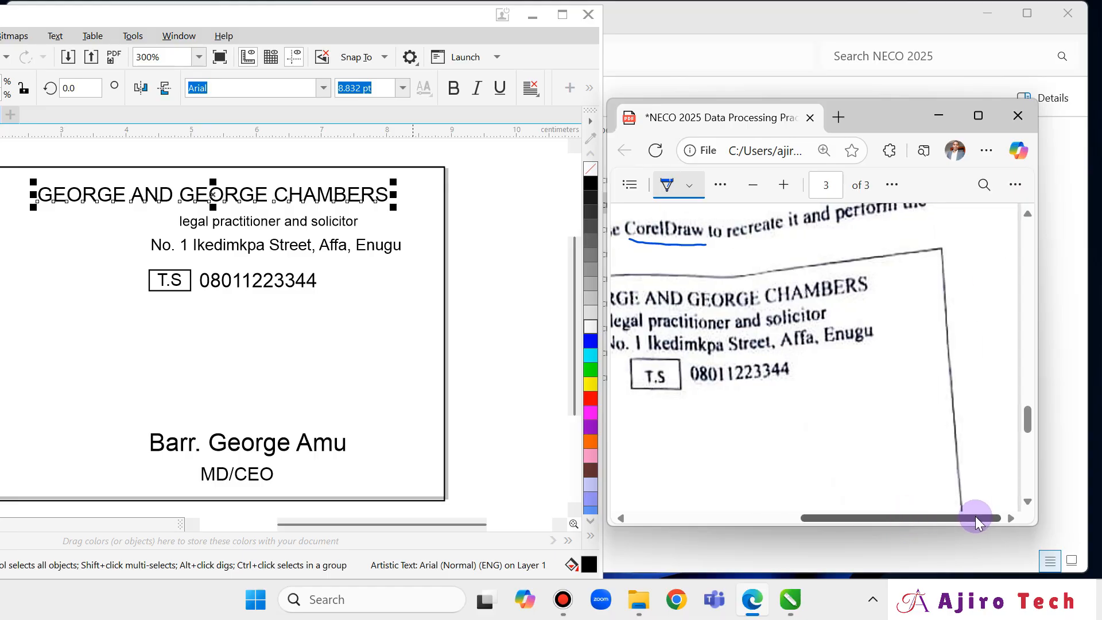
left_click(354, 194)
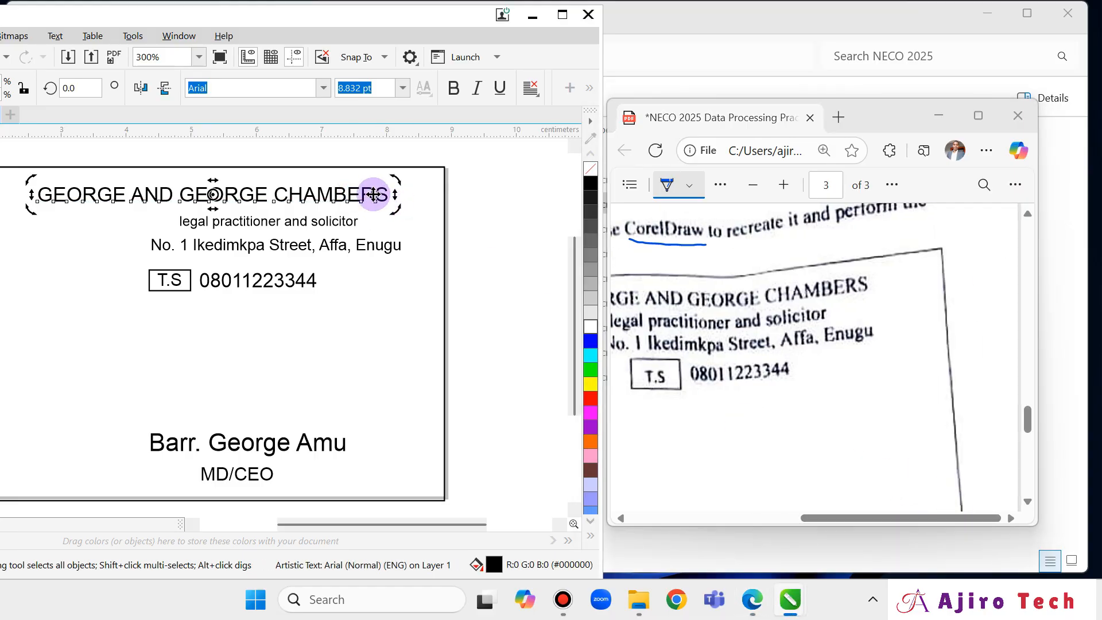
left_click_drag(374, 194, 363, 194)
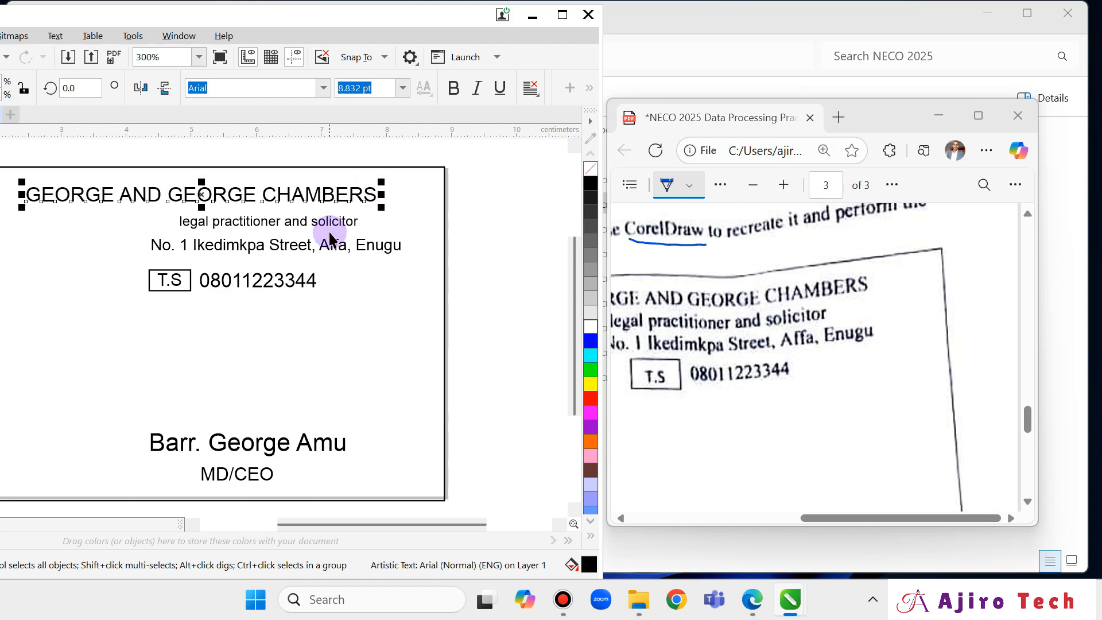
Nudge the 'legal practitioner and solicitor' line four steps left under the heading.
left_click(338, 221)
key("Left")
key("Left")
key("Left")
key("Left")
key("Left")
key("Left")
key("Left")
key("Left")
key("Left")
key("Left")
key("Left")
key("Left")
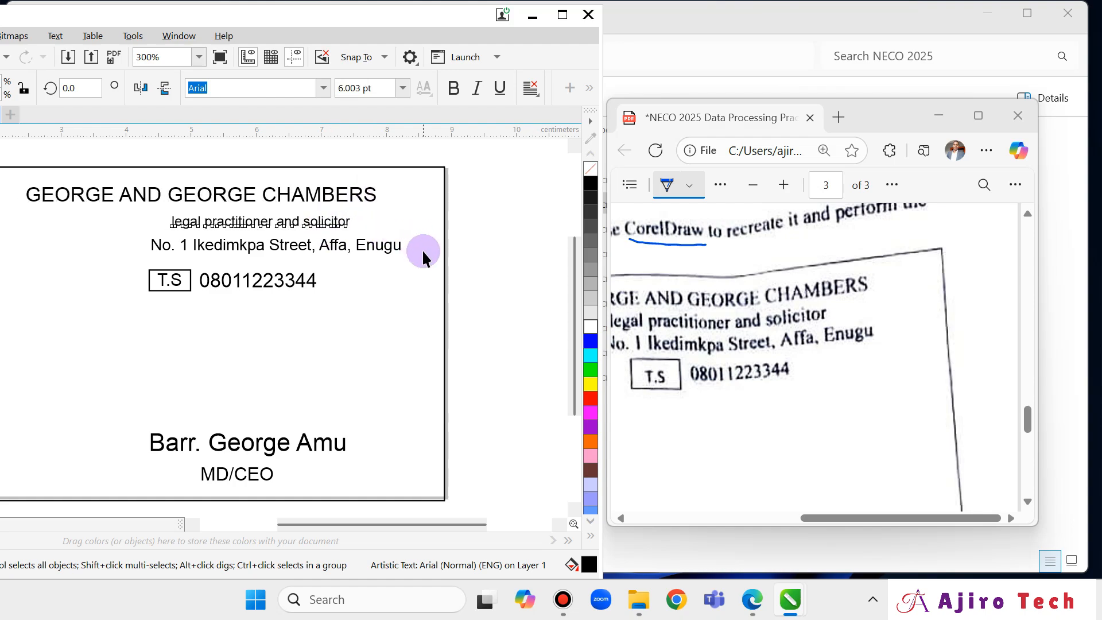
key("Left")
key("Left")
key("Left")
key("Left")
key("Left")
key("Left")
key("Left")
key("Left")
key("Left")
key("Left")
key("Left")
key("Left")
key("Left")
key("Left")
key("Left")
key("Left")
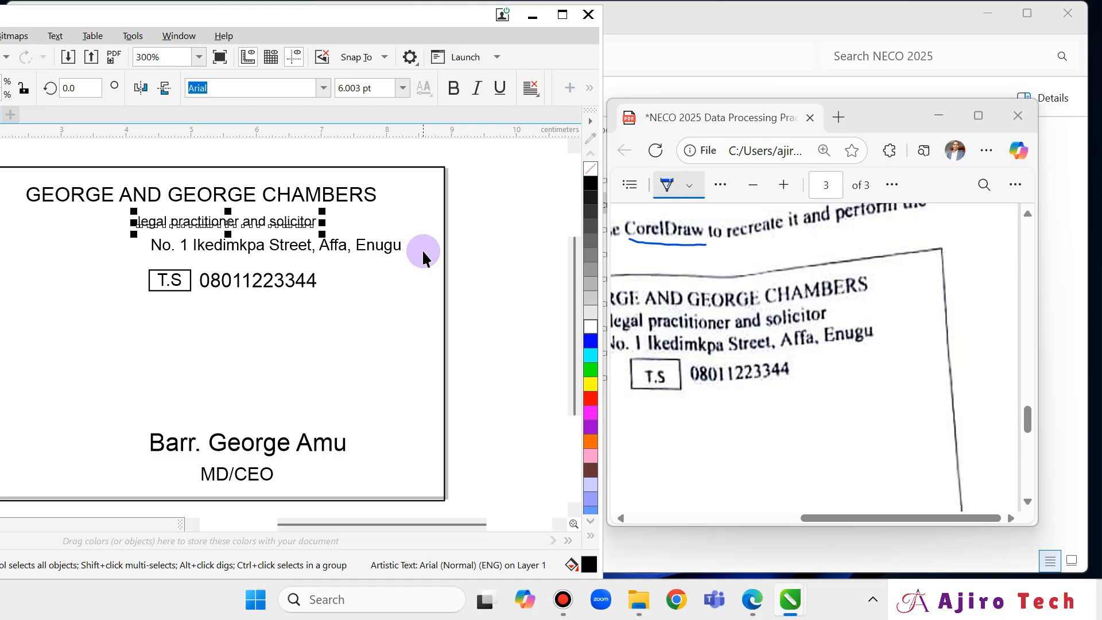
key("Left")
key("Left")
key("Left")
key("Left")
key("Left")
key("Left")
key("Left")
key("Left")
key("Left")
key("Left")
key("Left")
key("Left")
key("Left")
key("Left")
key("Left")
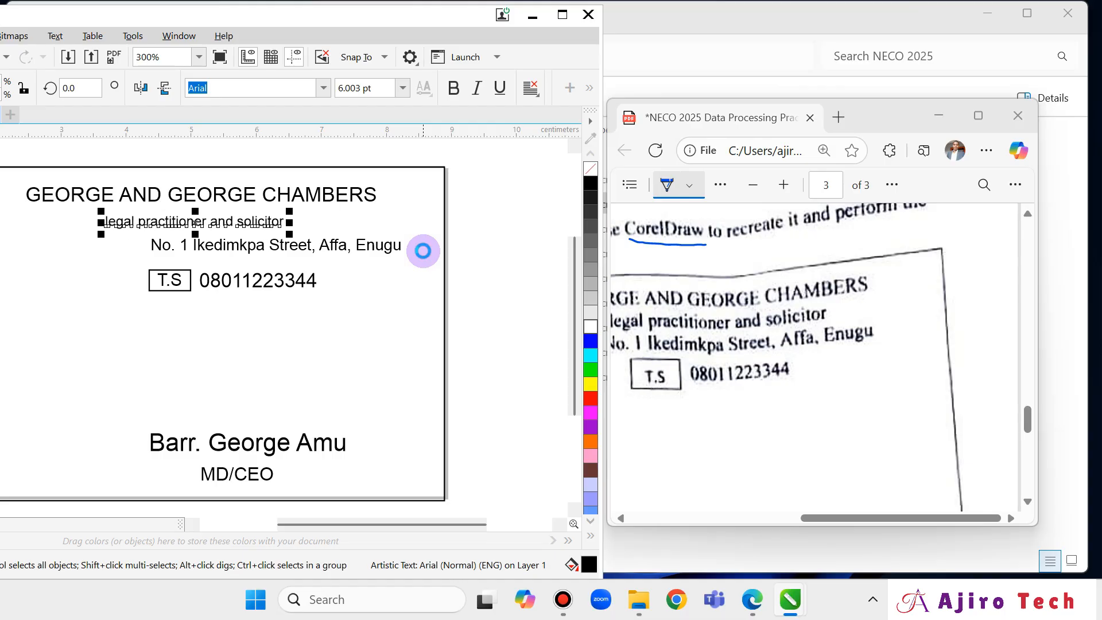
key("Left")
key("Left")
key("Left")
key("Left")
key("Left")
key("Left")
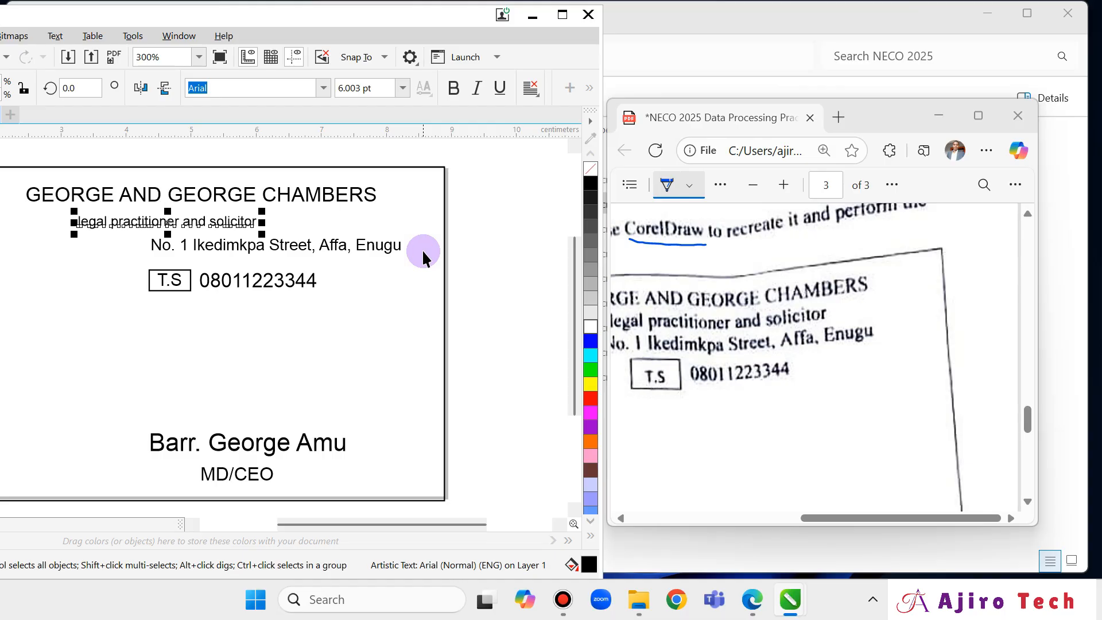
Open the address line for text editing, then maximize the CorelDRAW window to fill the screen.
left_click(362, 251)
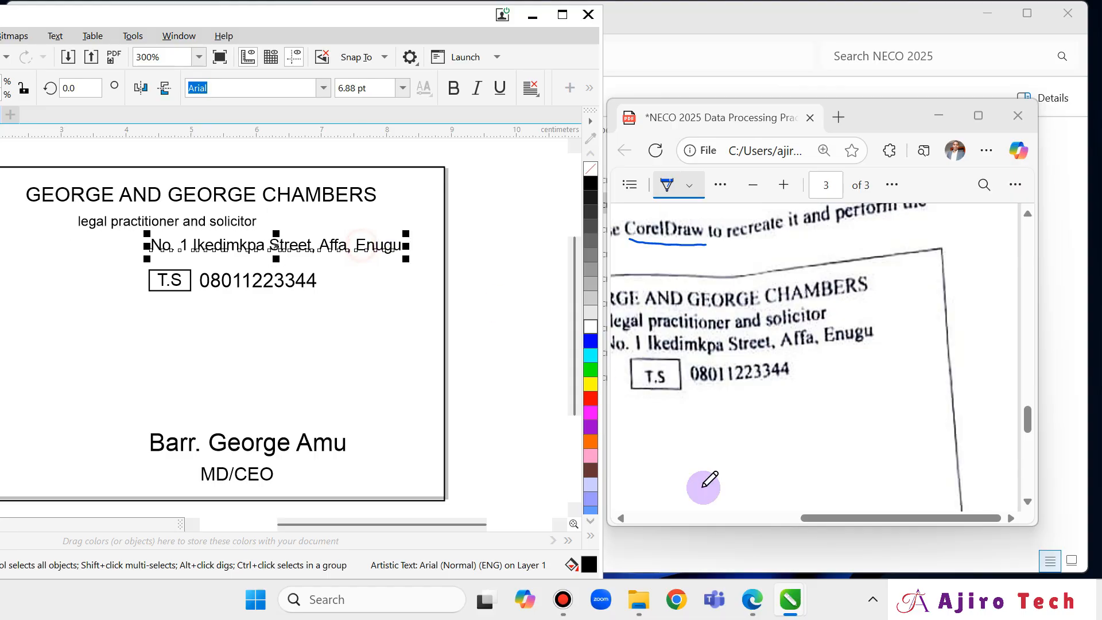
left_click(834, 517)
left_click_drag(807, 519, 753, 514)
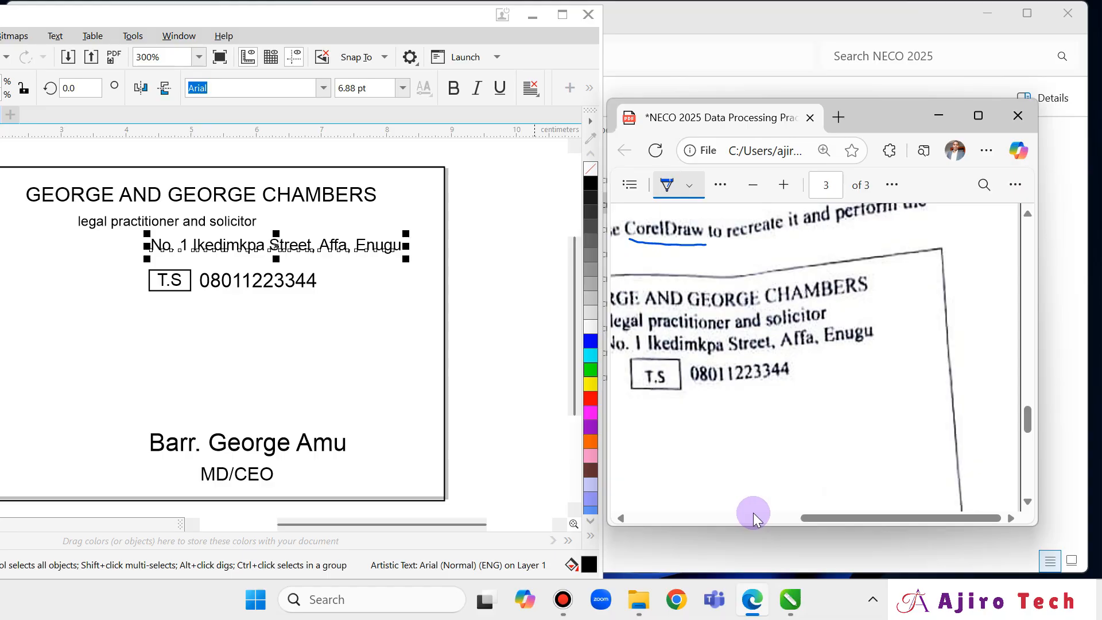
left_click(370, 247)
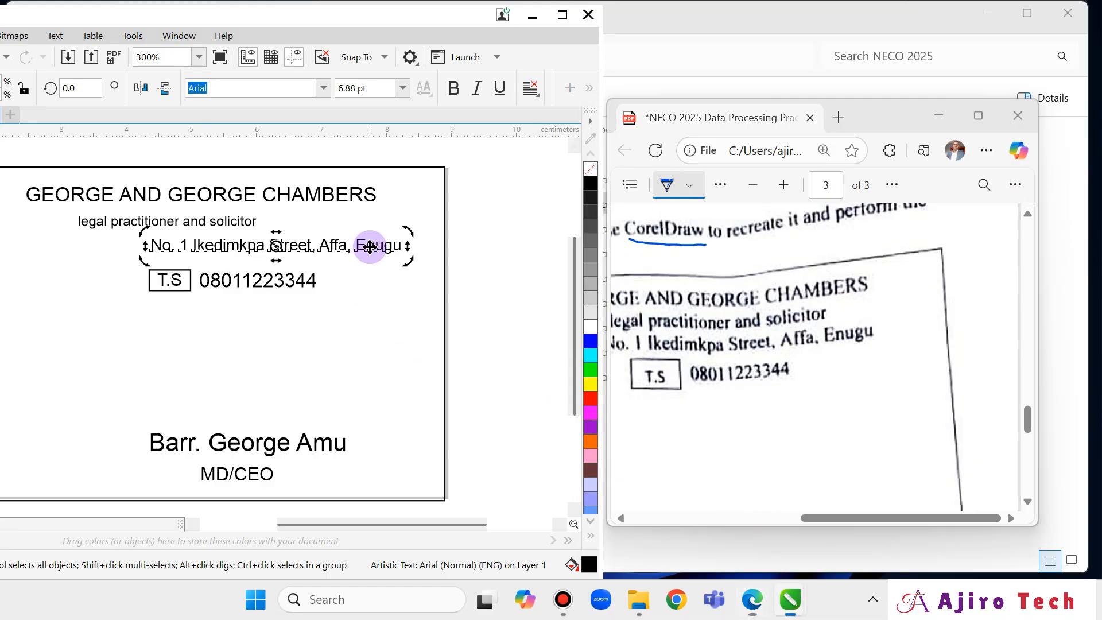
double_click(380, 248)
left_click(387, 286)
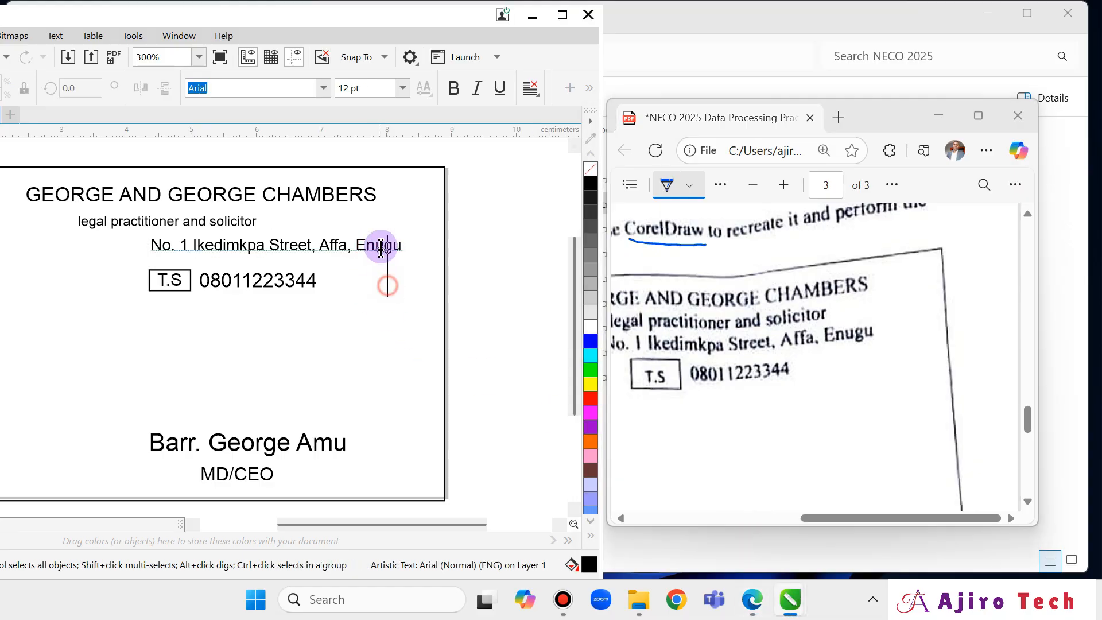
left_click(423, 247)
left_click(380, 242)
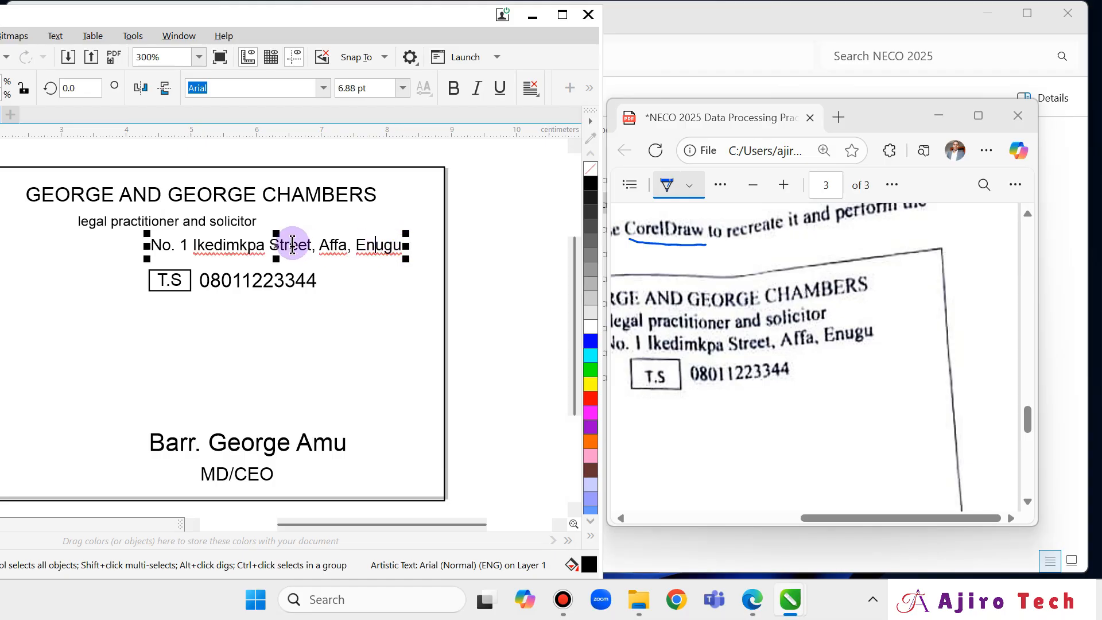
left_click(320, 249)
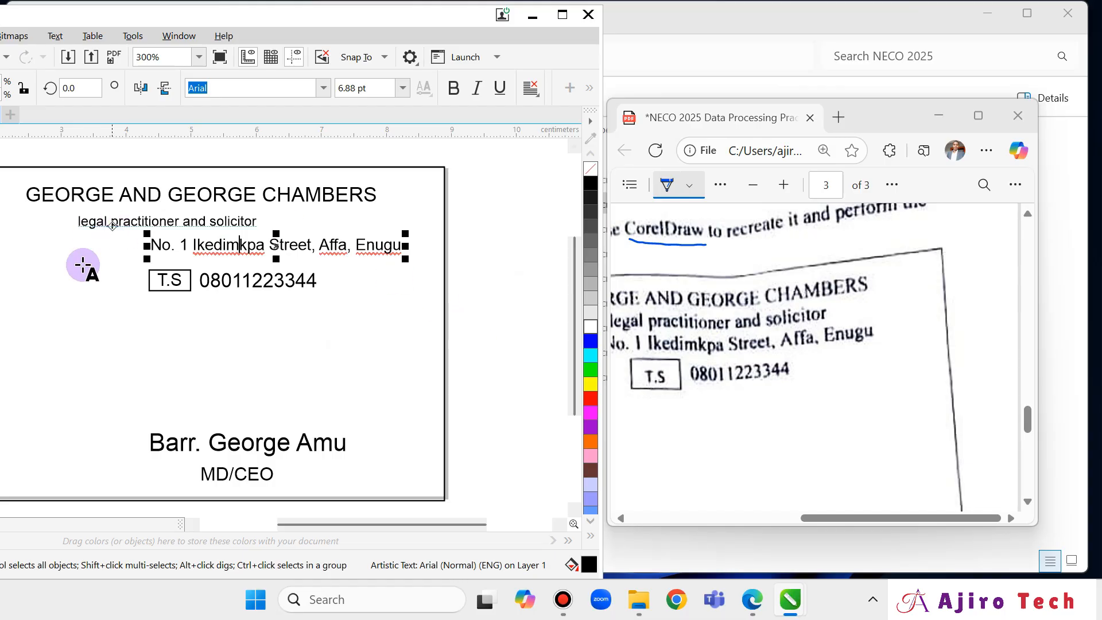
left_click_drag(318, 523, 232, 523)
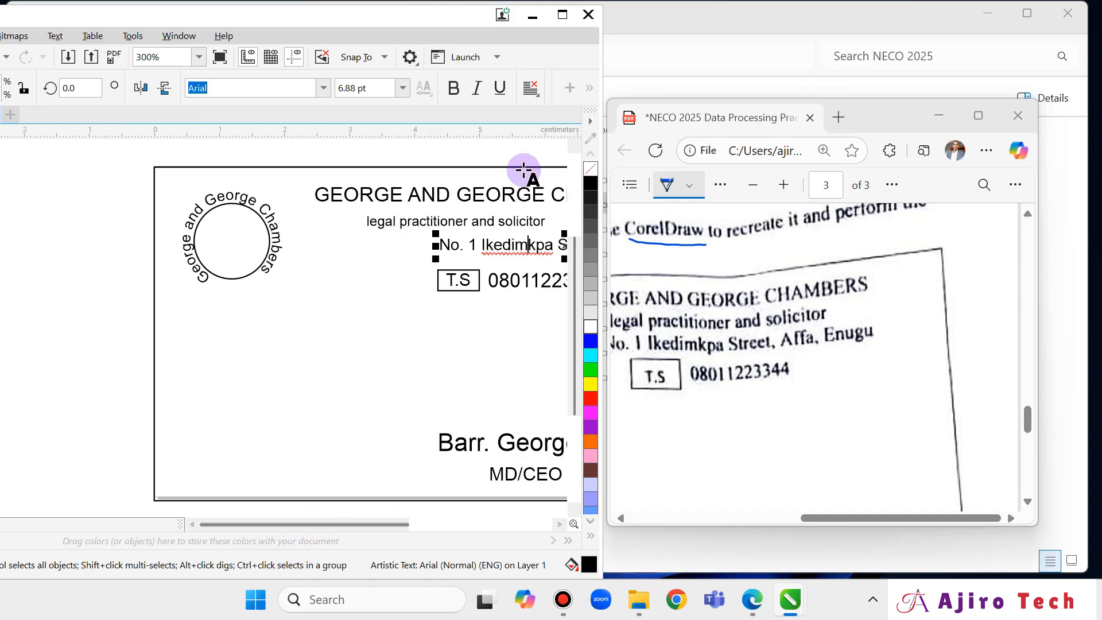
left_click(560, 22)
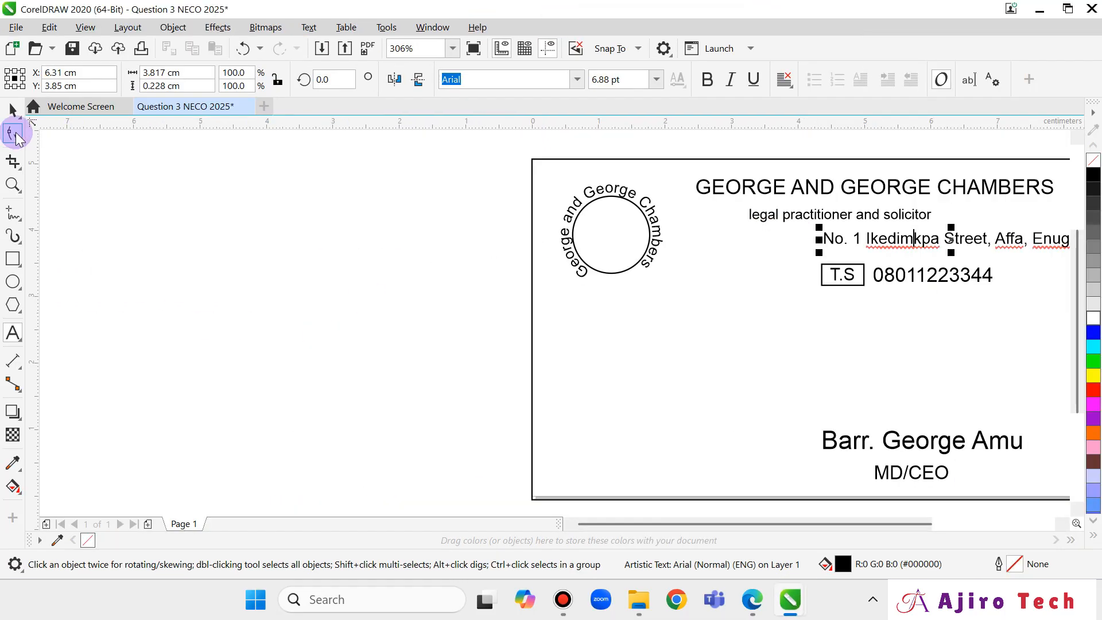
left_click(17, 125)
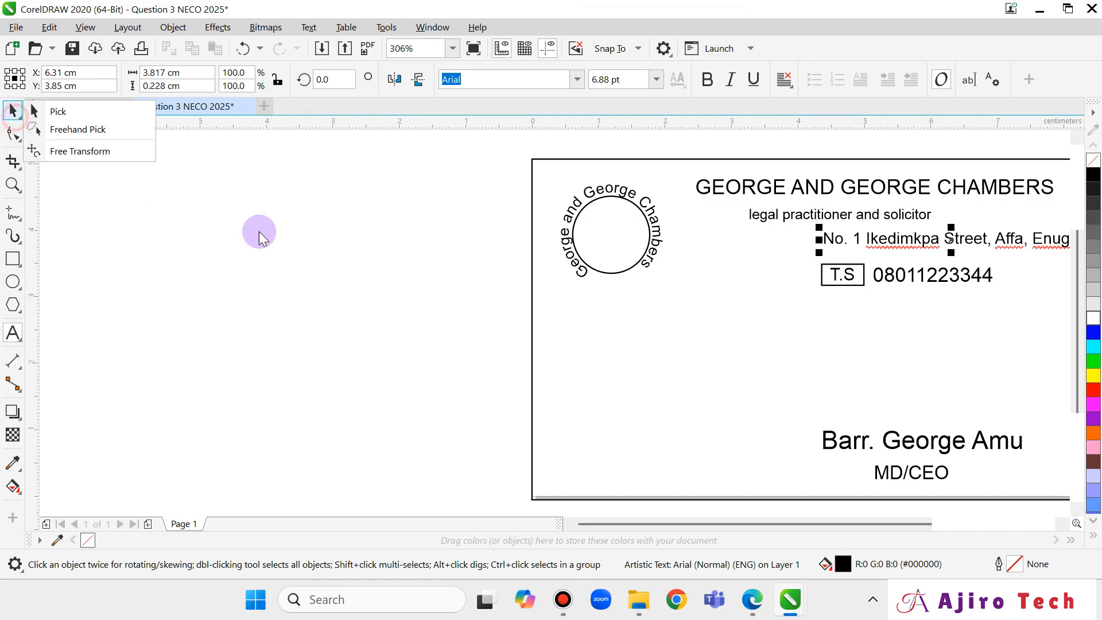
left_click(67, 113)
key("Left")
key("Left")
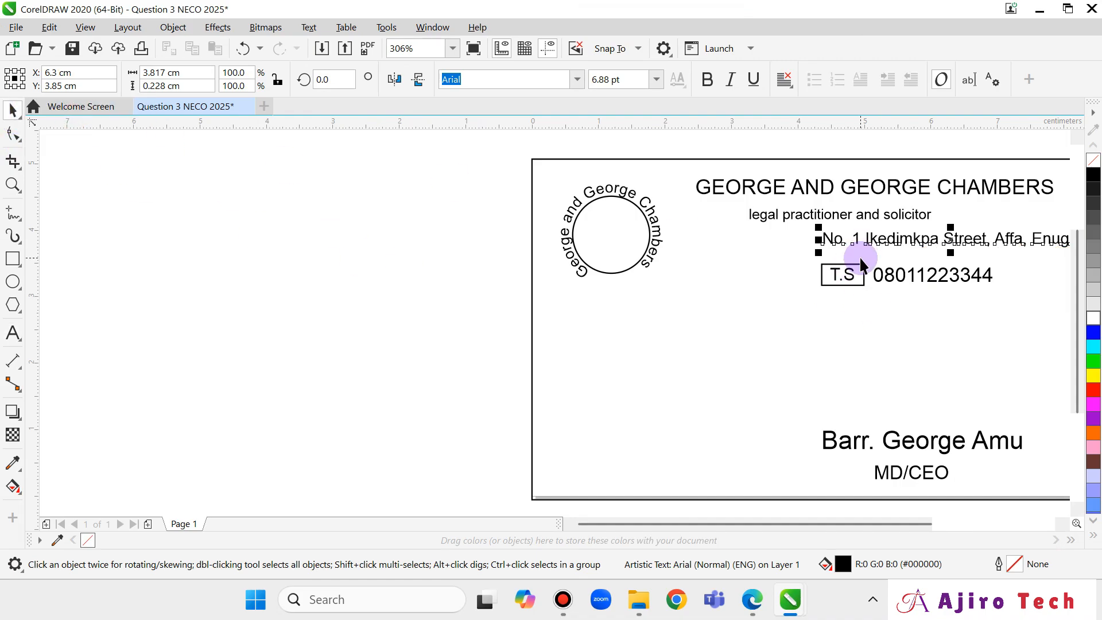
key("Left")
key("Left")
key("Left")
key("Left")
key("Left")
key("Left")
key("Left")
key("Left")
key("Left")
key("Left")
key("Left")
key("Left")
key("Left")
key("Left")
key("Left")
key("Left")
key("Left")
key("Left")
key("Left")
key("Left")
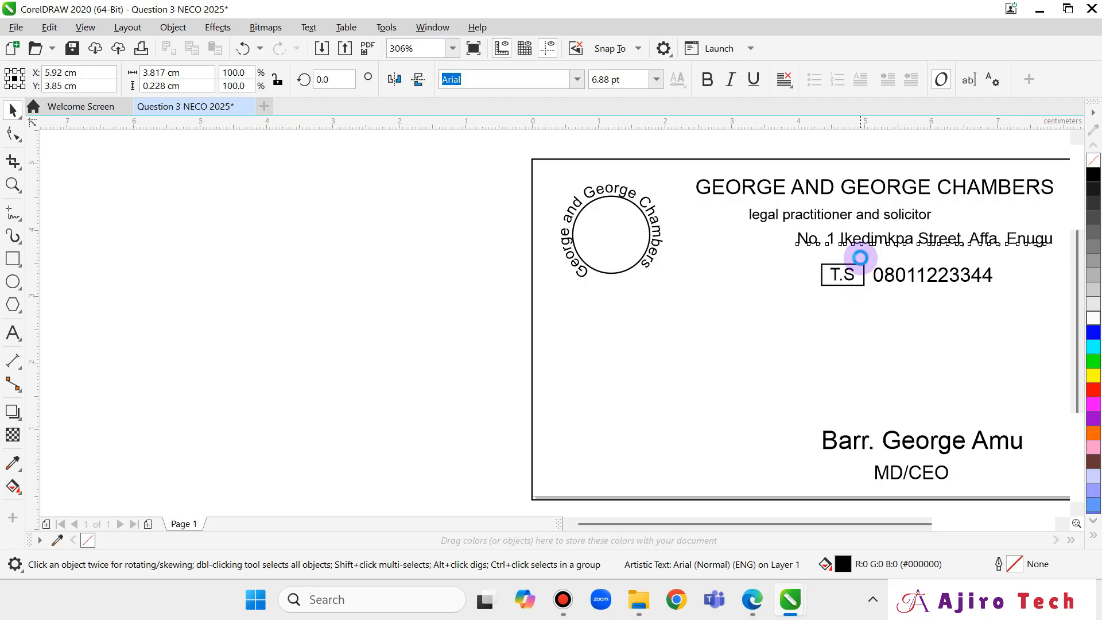
key("Left")
key("Left")
key("Left")
key("Left")
key("Left")
key("Left")
key("Left")
key("Left")
key("Left")
key("Left")
key("Left")
key("Left")
key("Left")
key("Left")
key("Left")
key("Left")
key("Left")
key("Left")
key("Left")
key("Left")
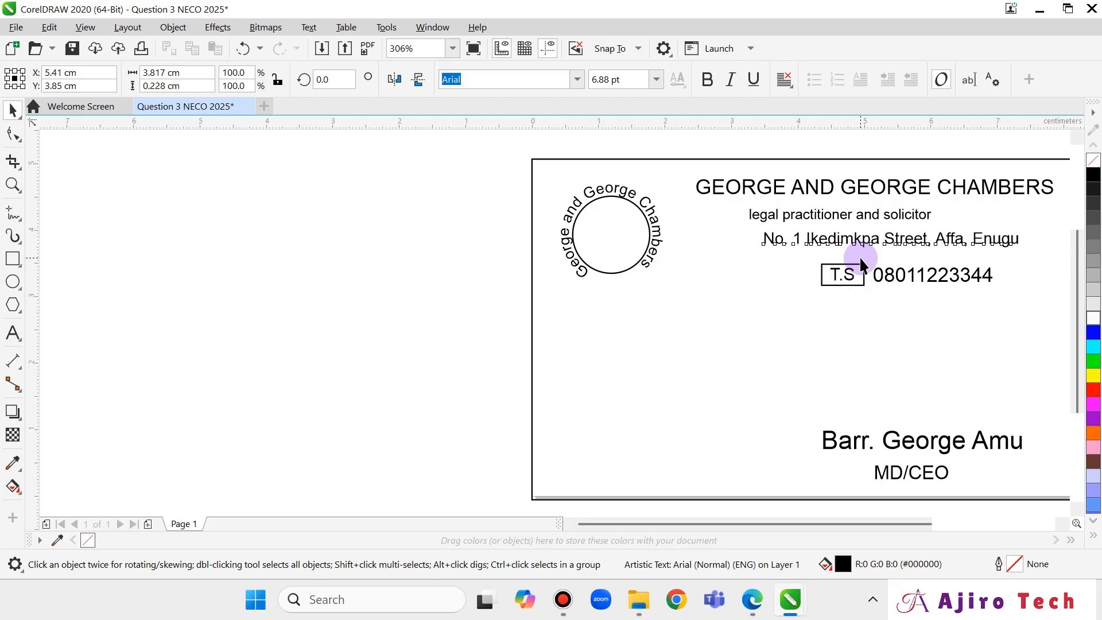
key("Left")
key("Left")
key("Left")
key("Left")
key("Left")
key("Left")
key("Left")
key("Left")
key("Left")
key("Left")
key("Left")
key("Left")
key("Left")
key("Left")
key("Left")
key("Left")
key("Left")
key("Left")
key("Left")
key("Left")
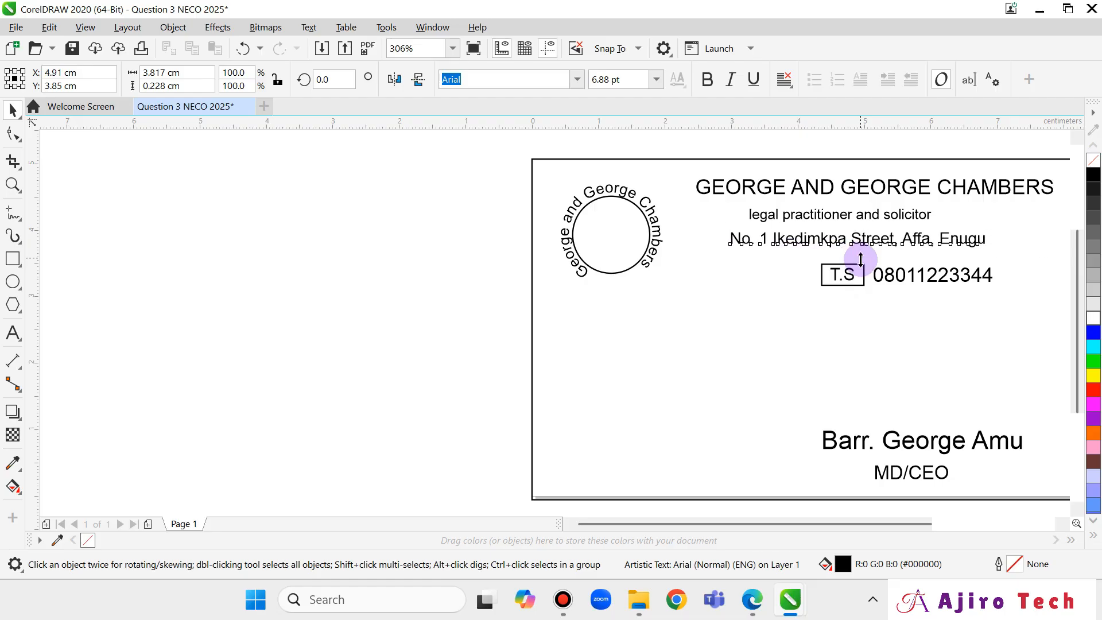
left_click_drag(866, 523, 915, 530)
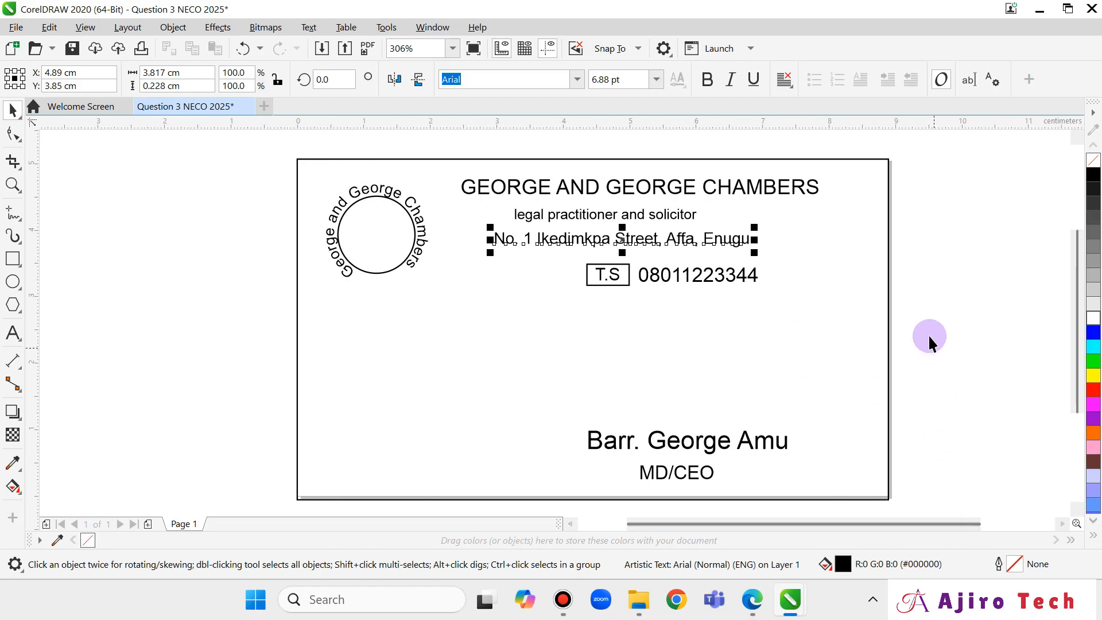
left_click(752, 599)
left_click(978, 115)
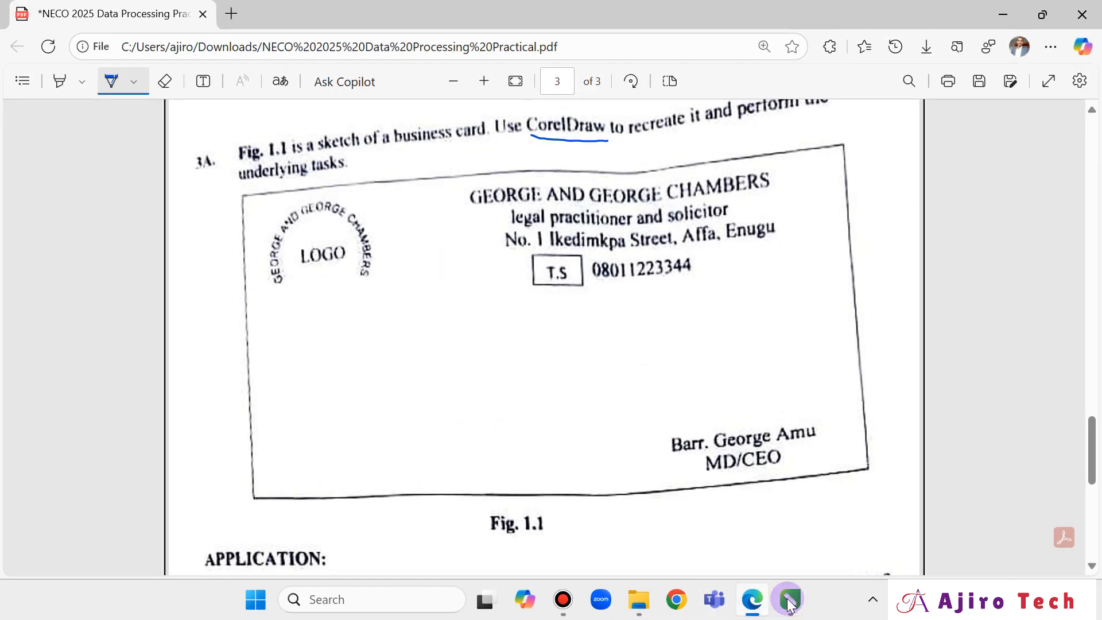
key("alt+Tab")
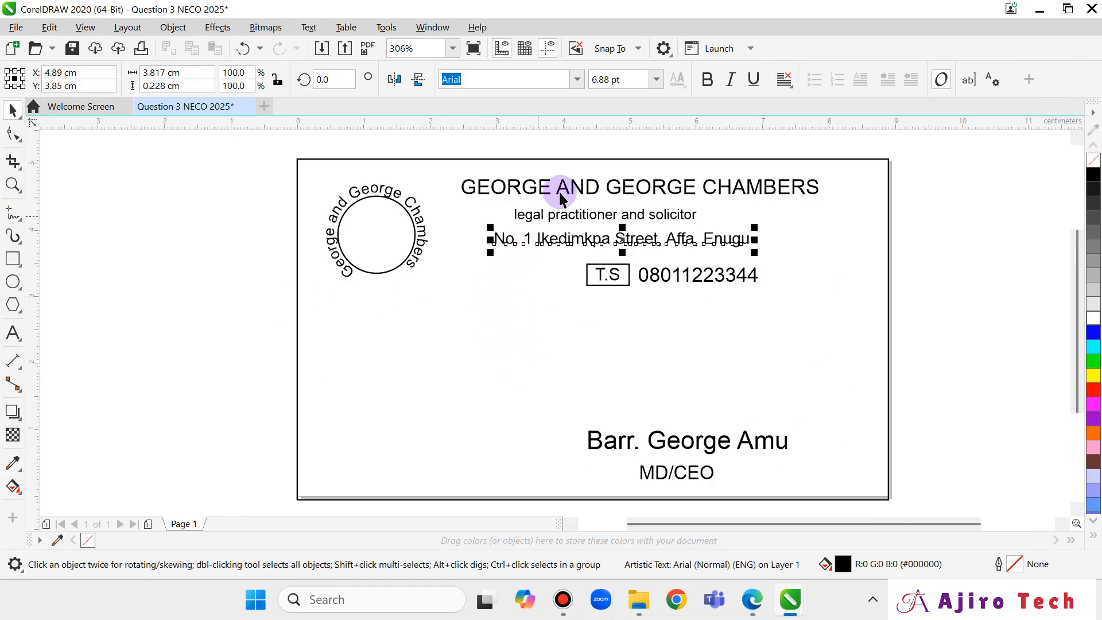
left_click(752, 600)
left_click(749, 609)
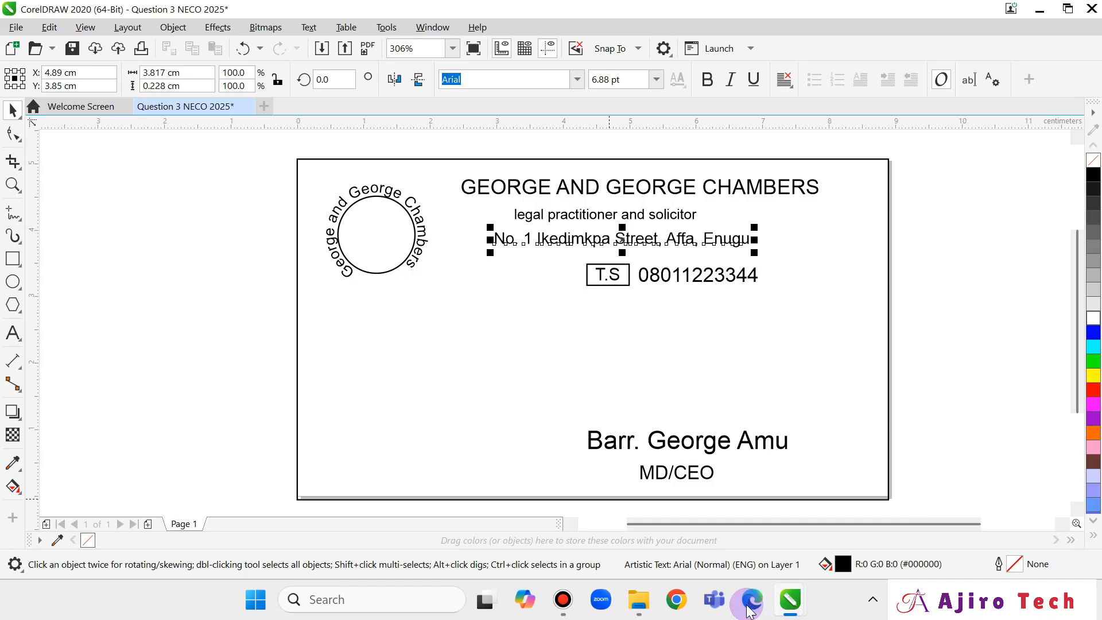
left_click(749, 609)
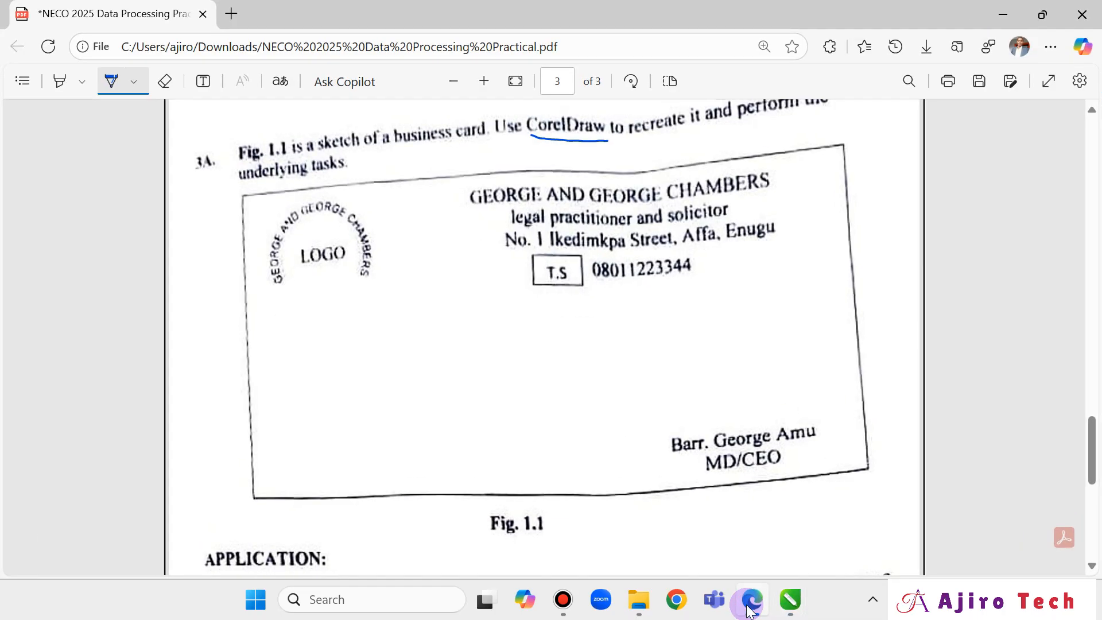
left_click(750, 611)
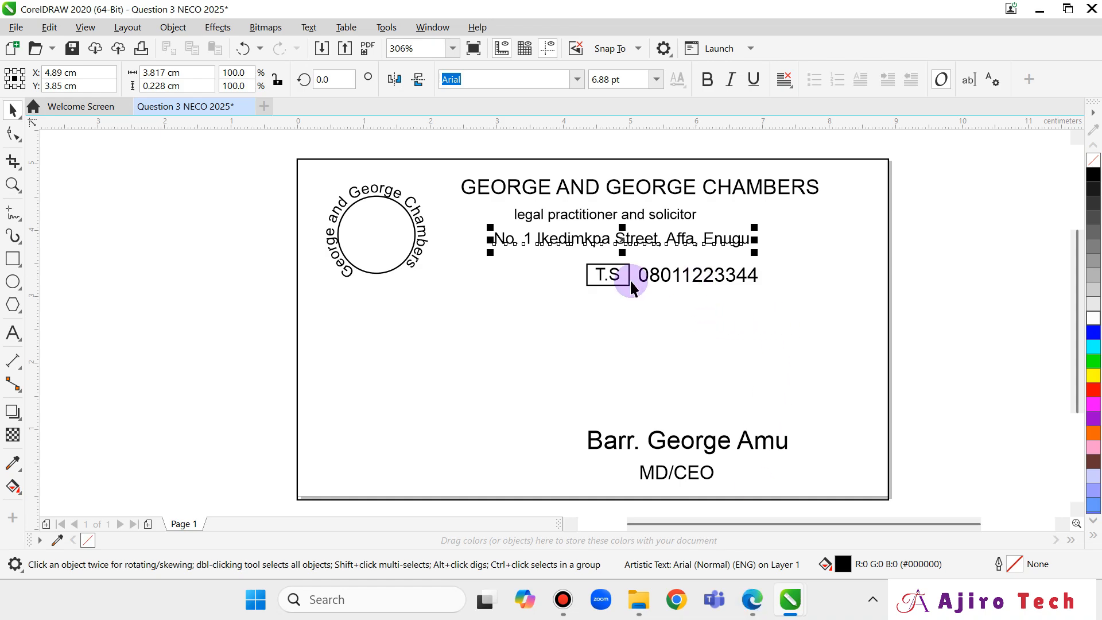
Select the T.S text, its surrounding box and the phone number together.
left_click(609, 275)
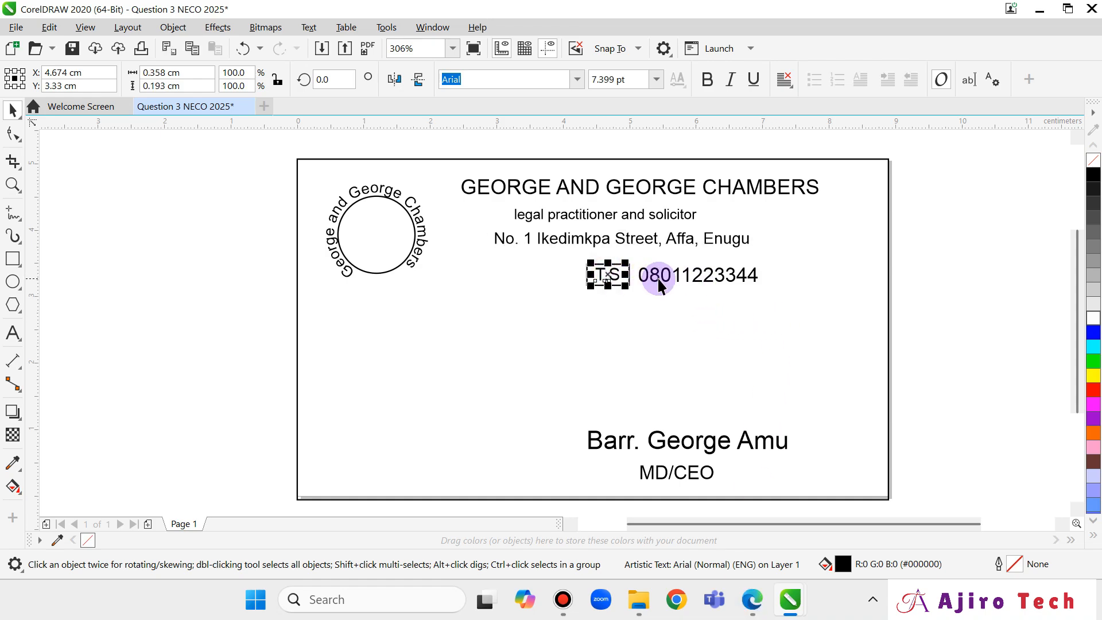
left_click(584, 261)
left_click(617, 265)
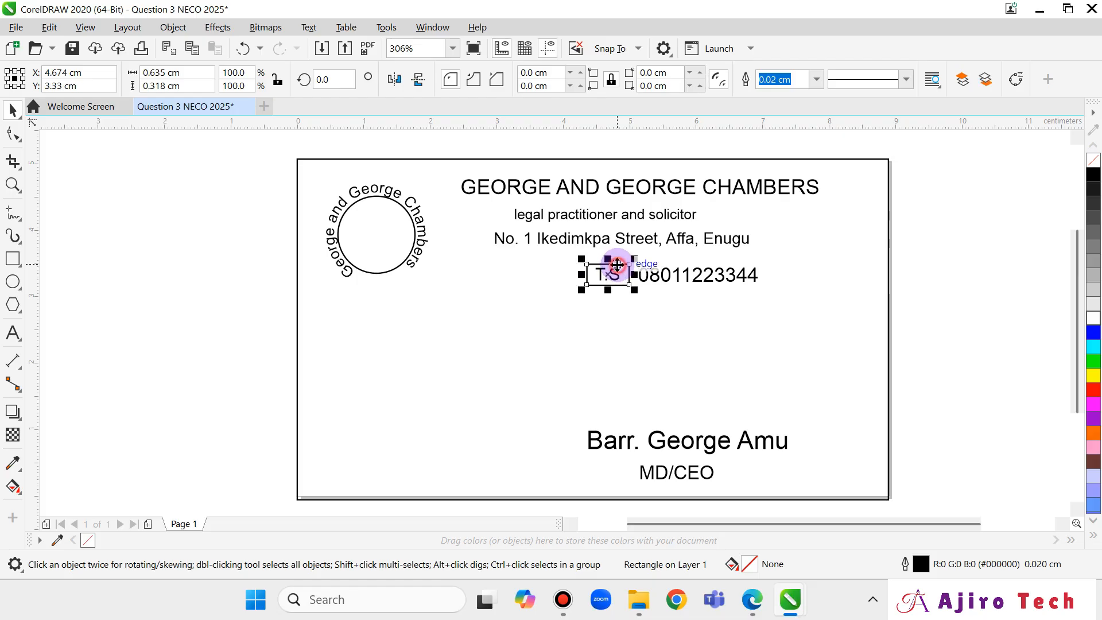
left_click(606, 274, "shift")
left_click(670, 274, "shift")
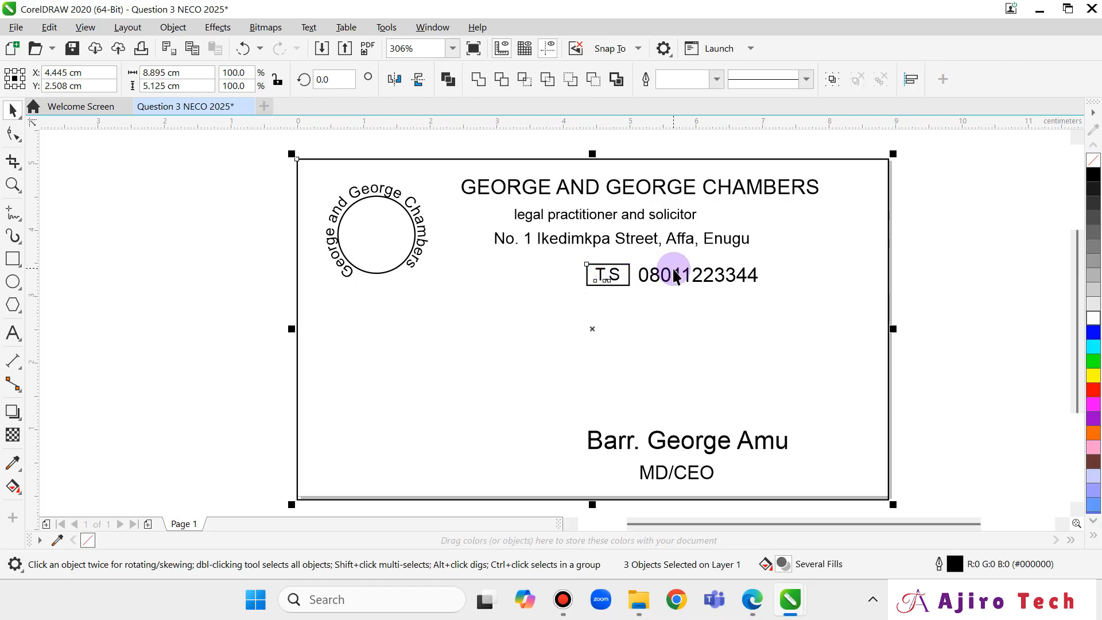
left_click(632, 267, "shift")
left_click(623, 273, "shift")
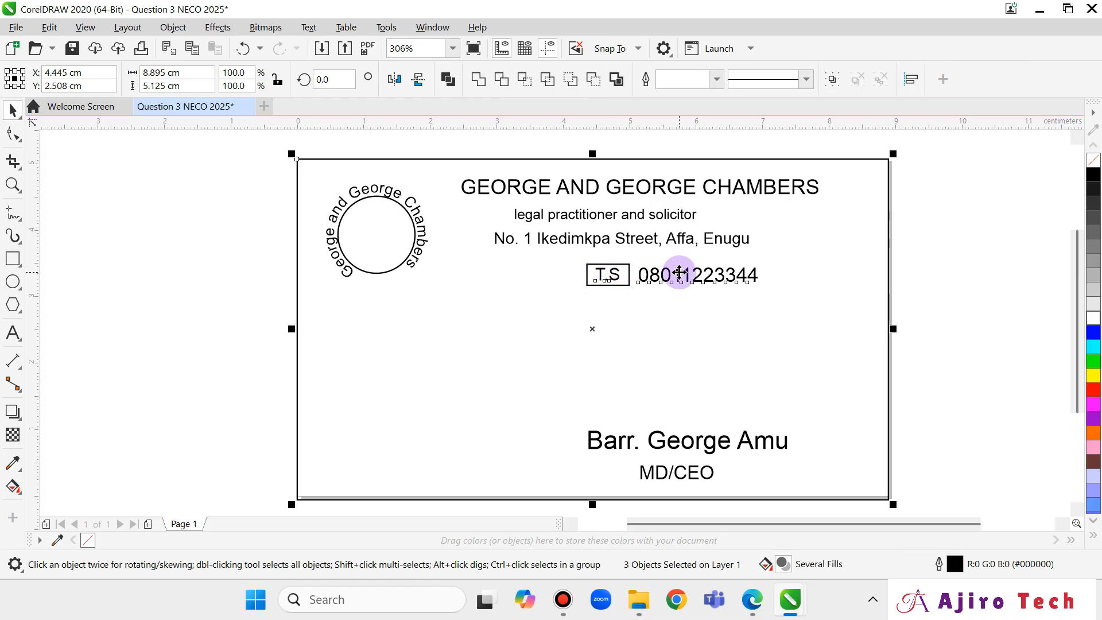
left_click(917, 284)
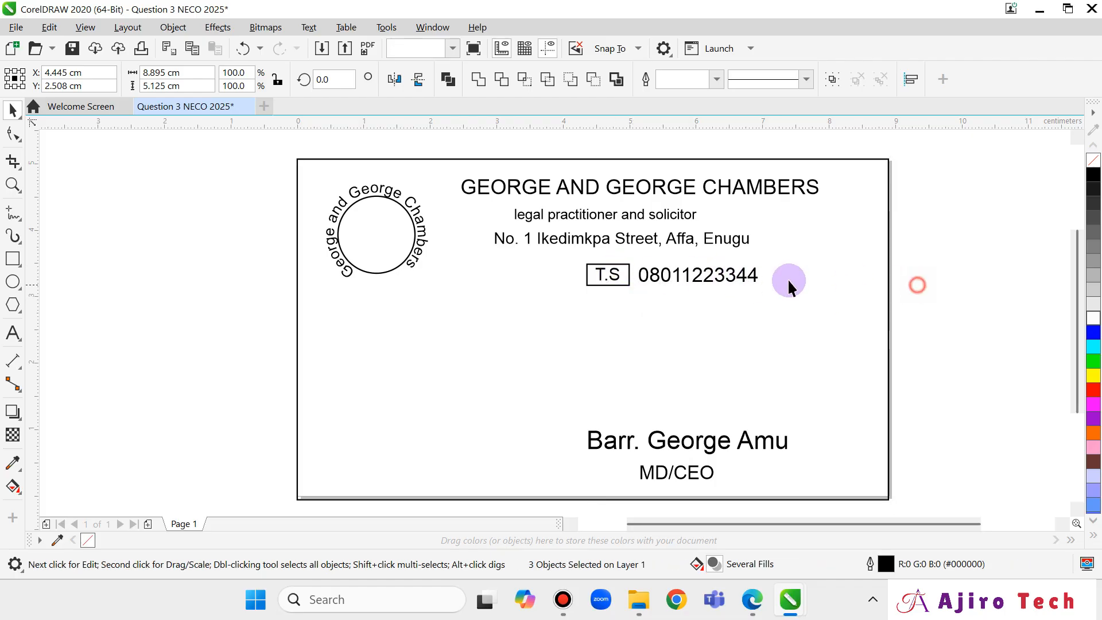
left_click(710, 273)
left_click(612, 270)
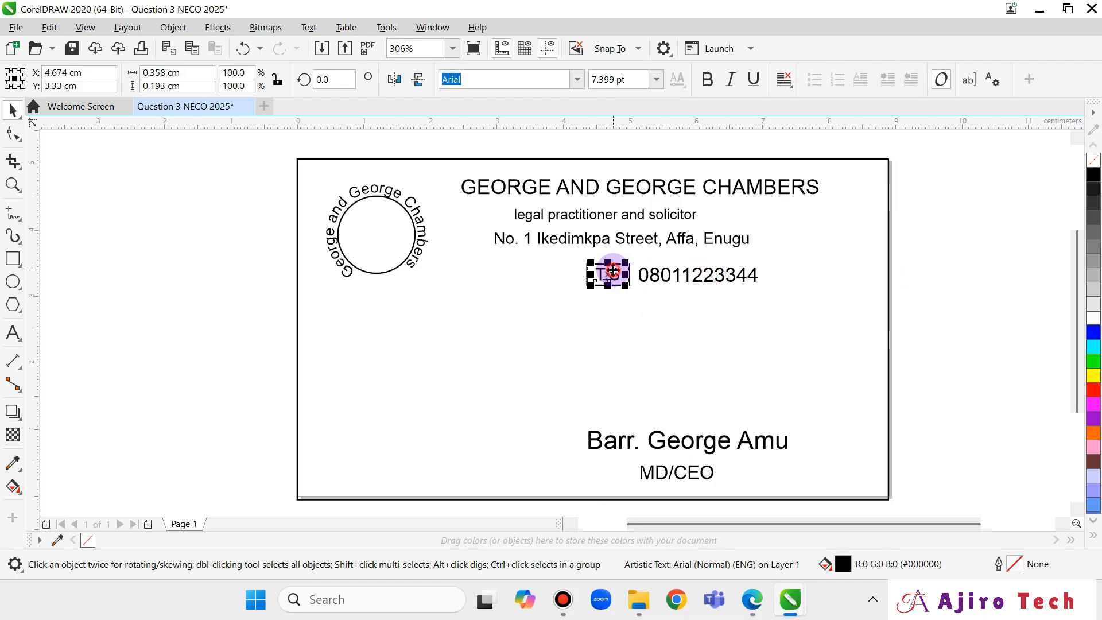
left_click(673, 280, "shift")
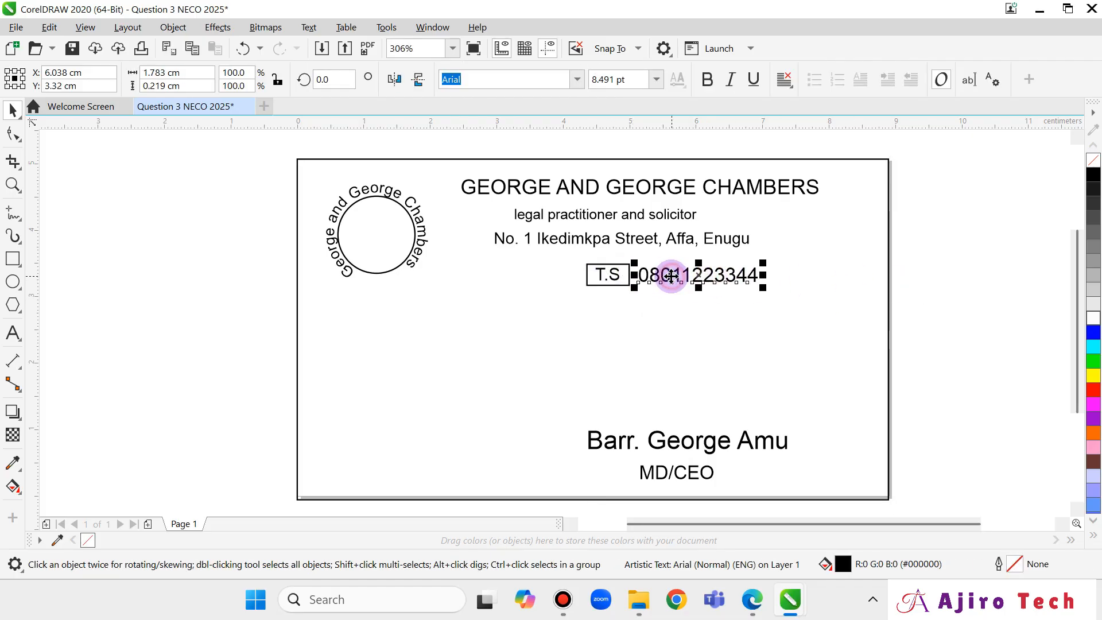
left_click(622, 264, "shift")
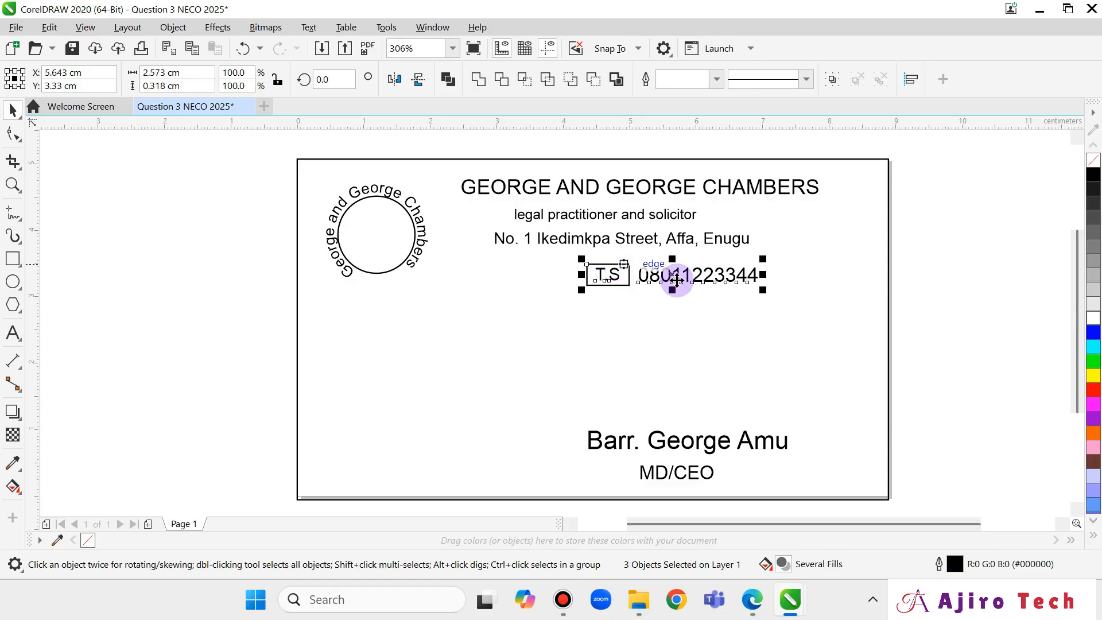
Nudge the boxed T.S label and phone number left, easing back one step right.
key("Left")
key("Left")
key("Left")
key("Left")
key("Left")
key("Left")
key("Left")
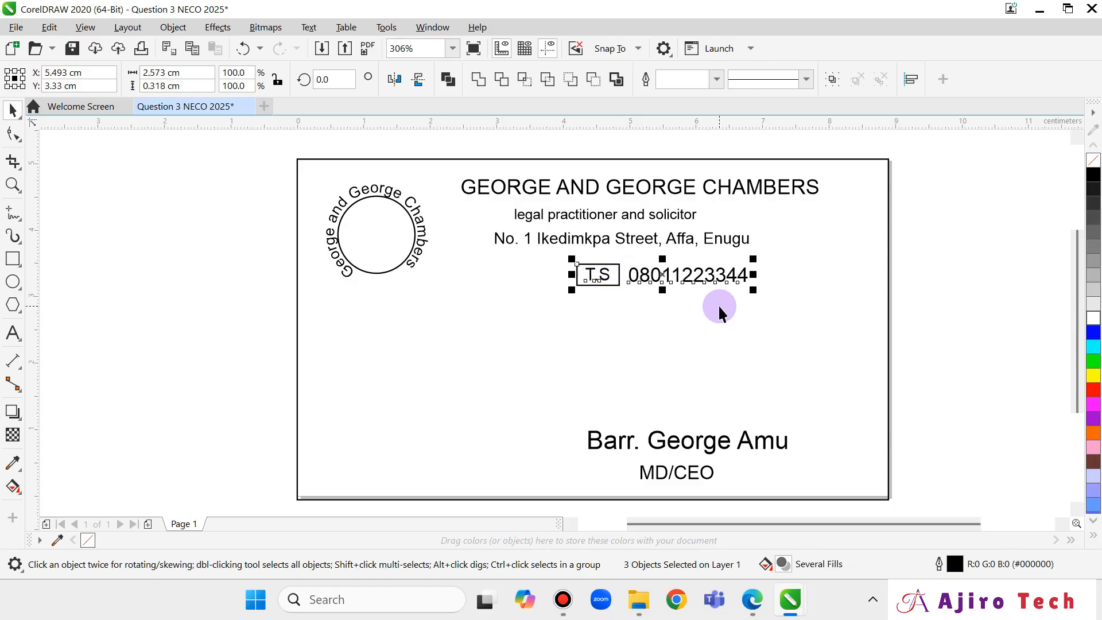
key("Left")
key("Left")
key("Left")
key("Left")
key("Left")
key("Left")
key("Left")
key("Left")
key("Left")
key("Left")
key("Left")
key("Left")
key("Left")
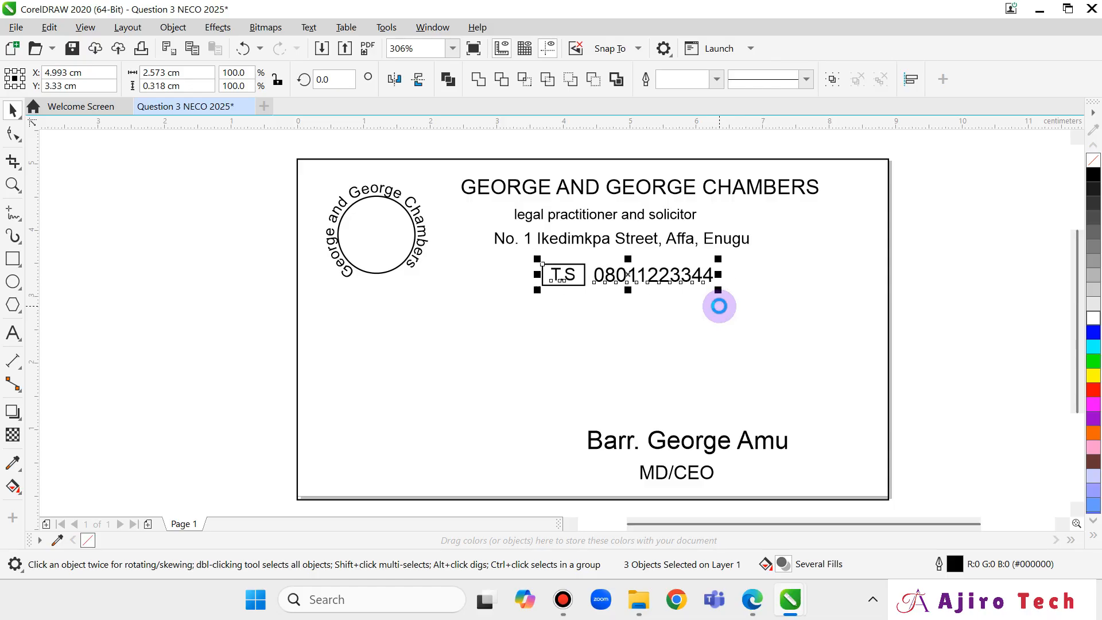
key("Left")
key("Left")
key("Left")
key("Left")
key("Left")
key("Left")
key("Left")
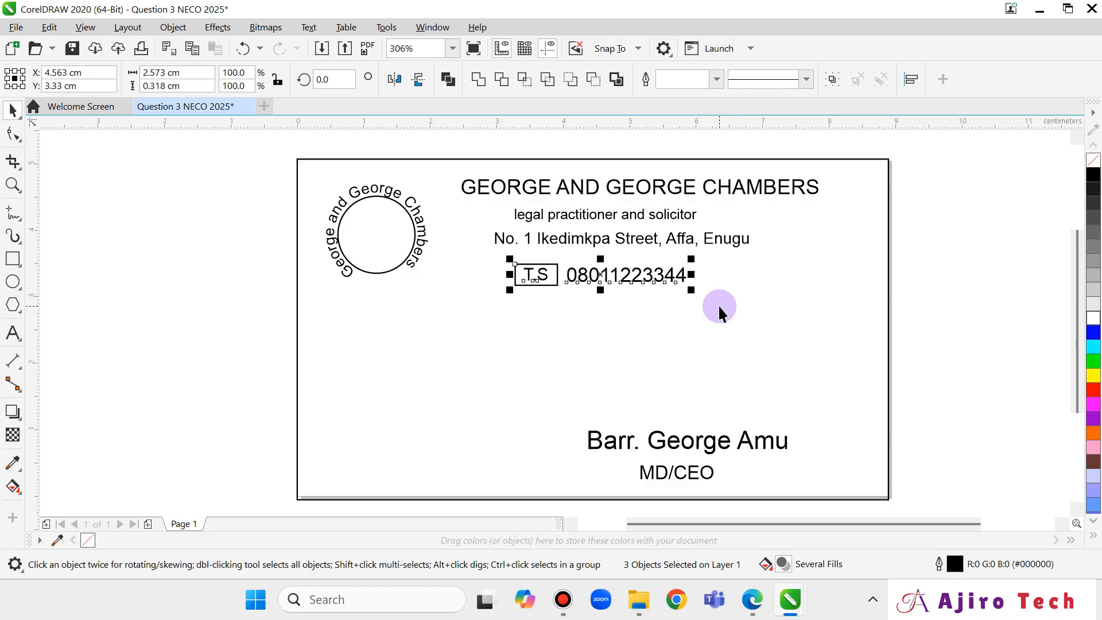
key("Right")
key("Right")
key("Right")
key("Right")
key("Right")
key("Right")
key("Right")
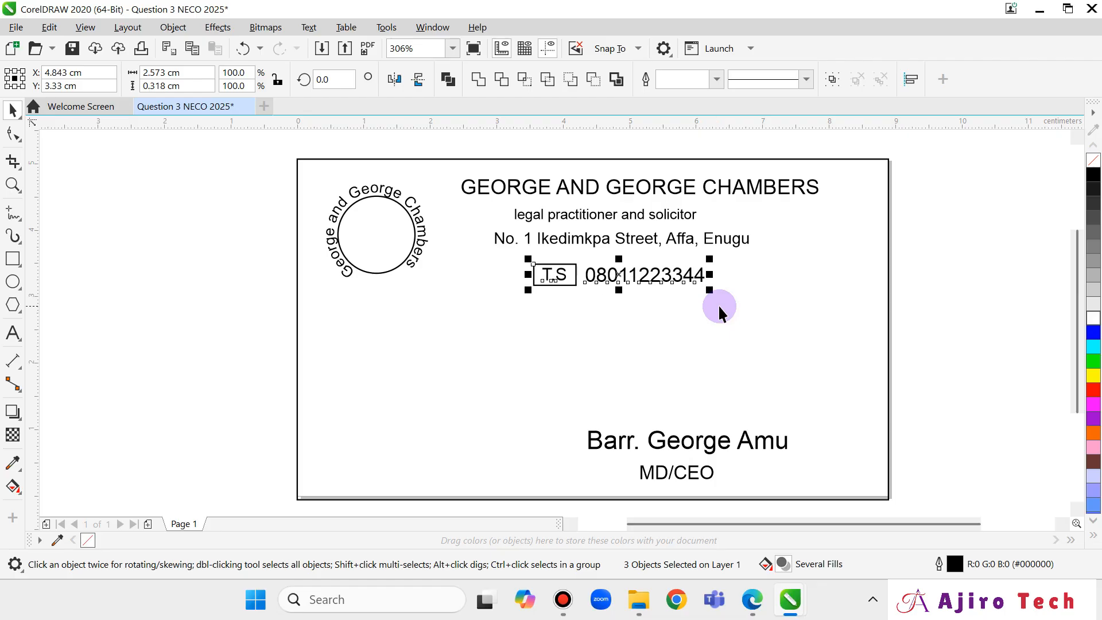
Scale the heading, tagline, address and boxed T.S phone line to about 97% and shift them right and down.
left_click(621, 191)
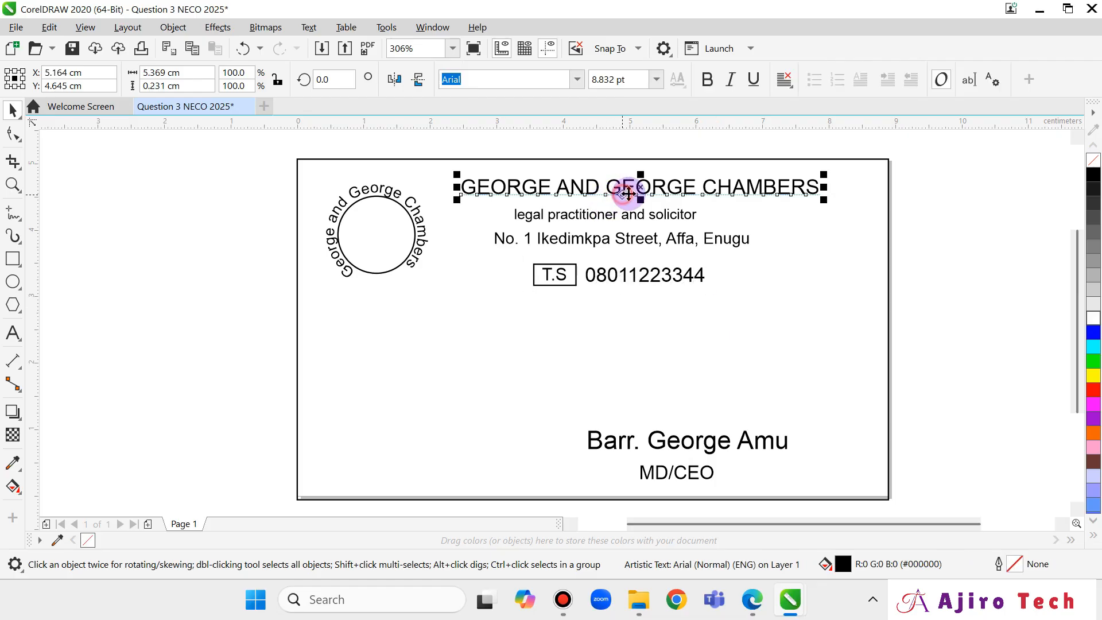
left_click(660, 214, "shift")
left_click(665, 237, "shift")
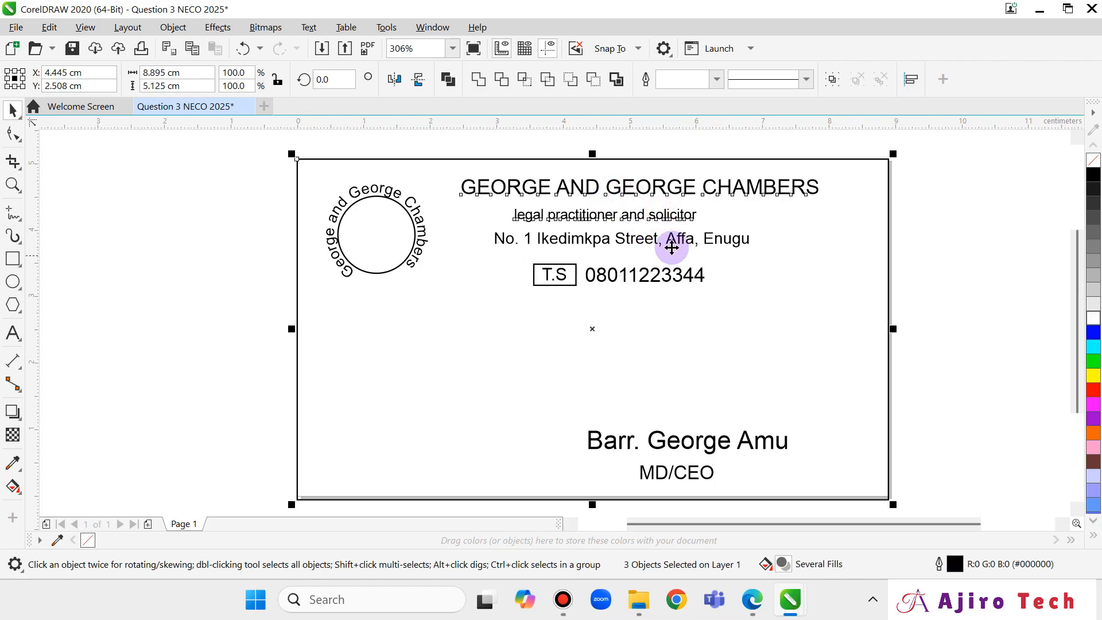
left_click(683, 195)
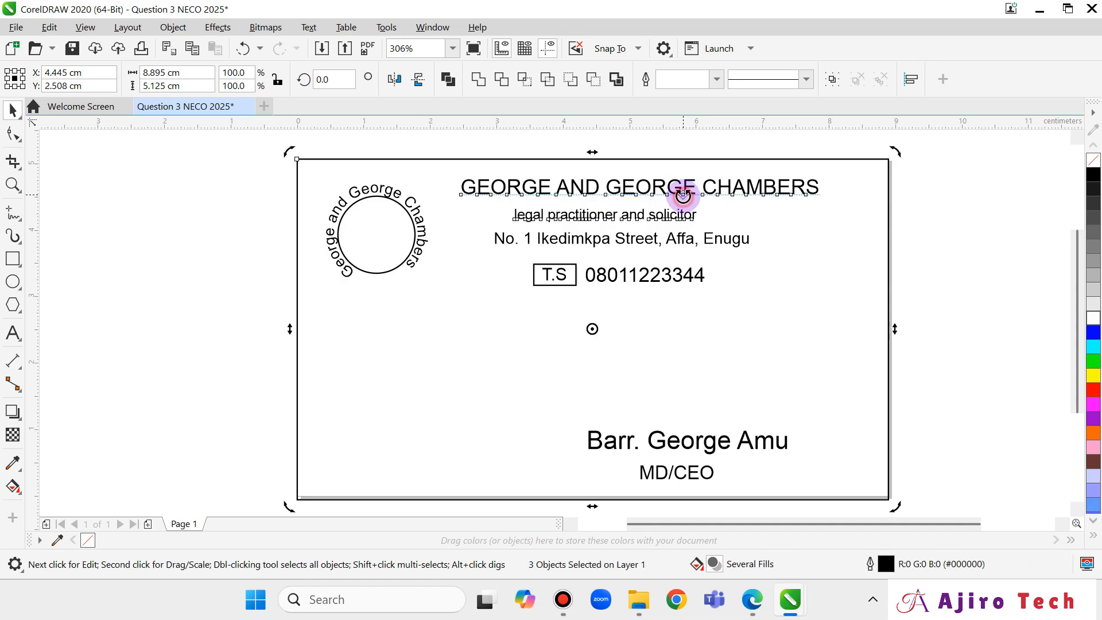
left_click(931, 281)
left_click(713, 185)
left_click(662, 220, "shift")
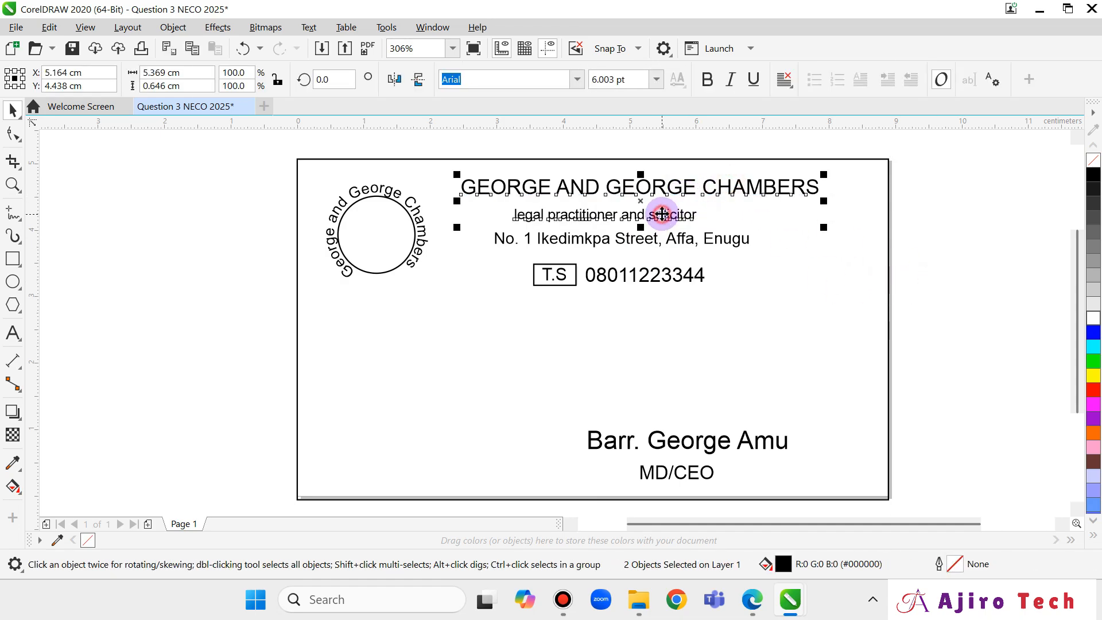
left_click(668, 240, "shift")
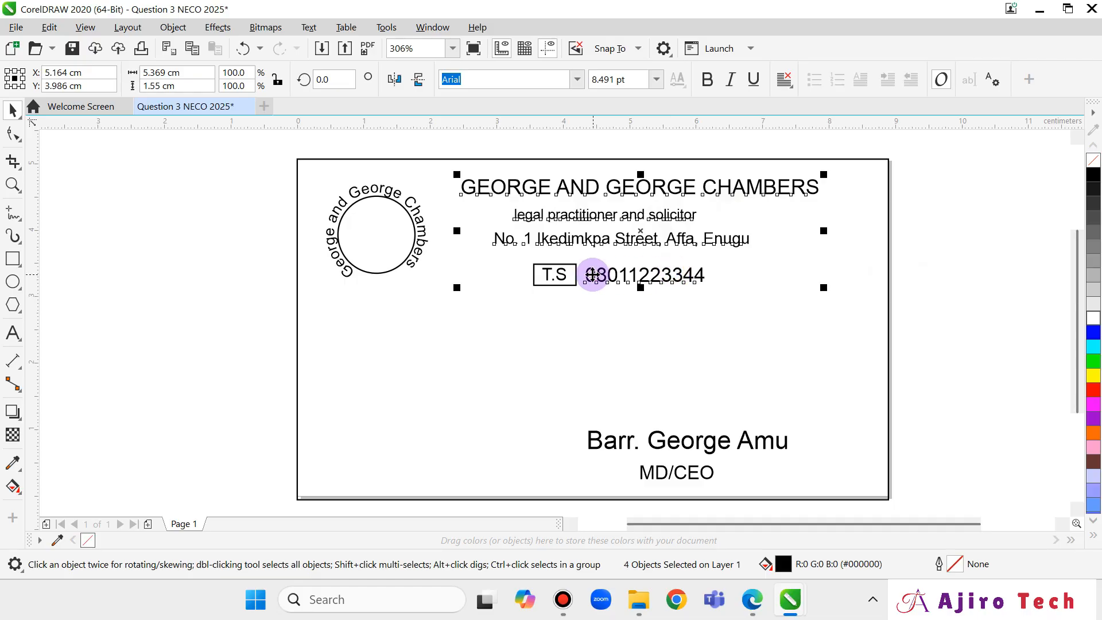
left_click(559, 273, "shift")
left_click(564, 263, "shift")
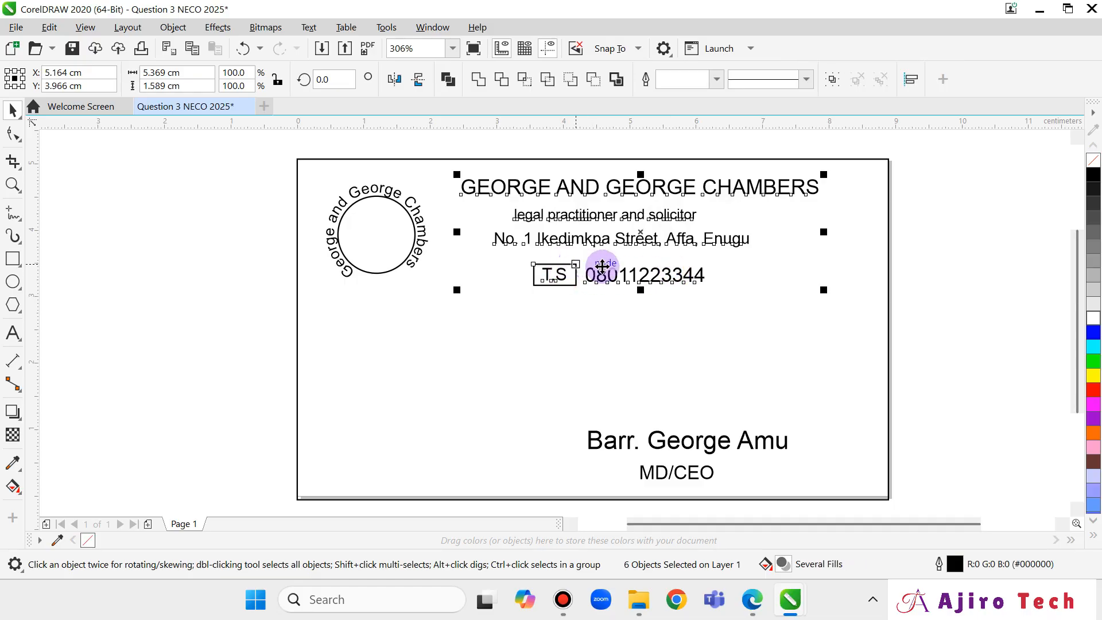
left_click_drag(457, 291, 516, 271)
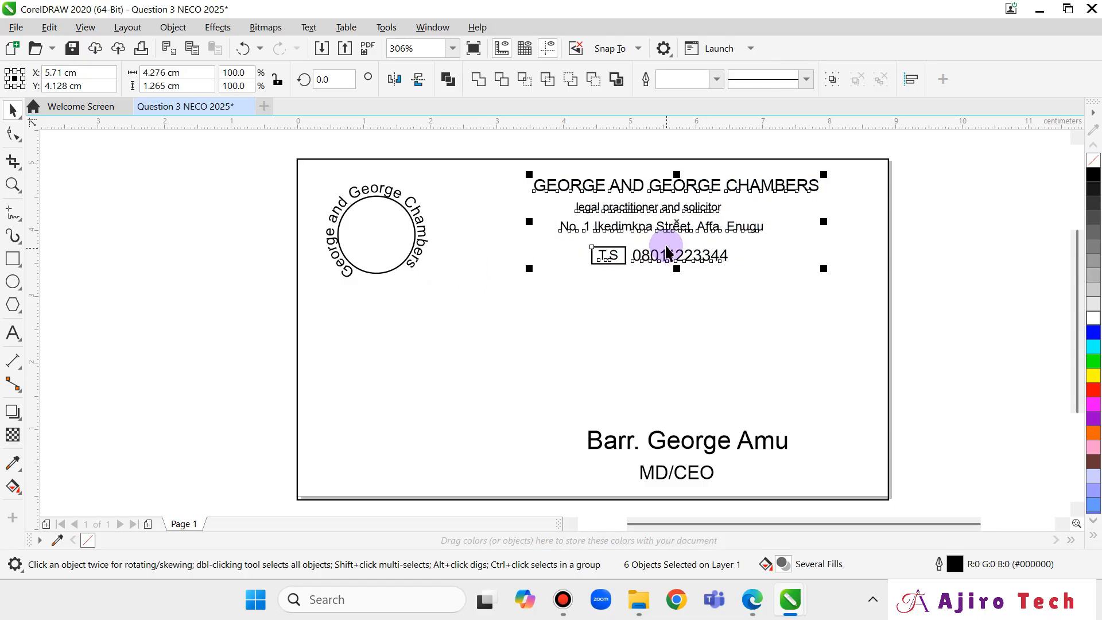
mouse_move(680, 224)
left_mouse_down()
mouse_move(702, 240)
mouse_move(709, 233)
mouse_move(677, 237)
left_mouse_up()
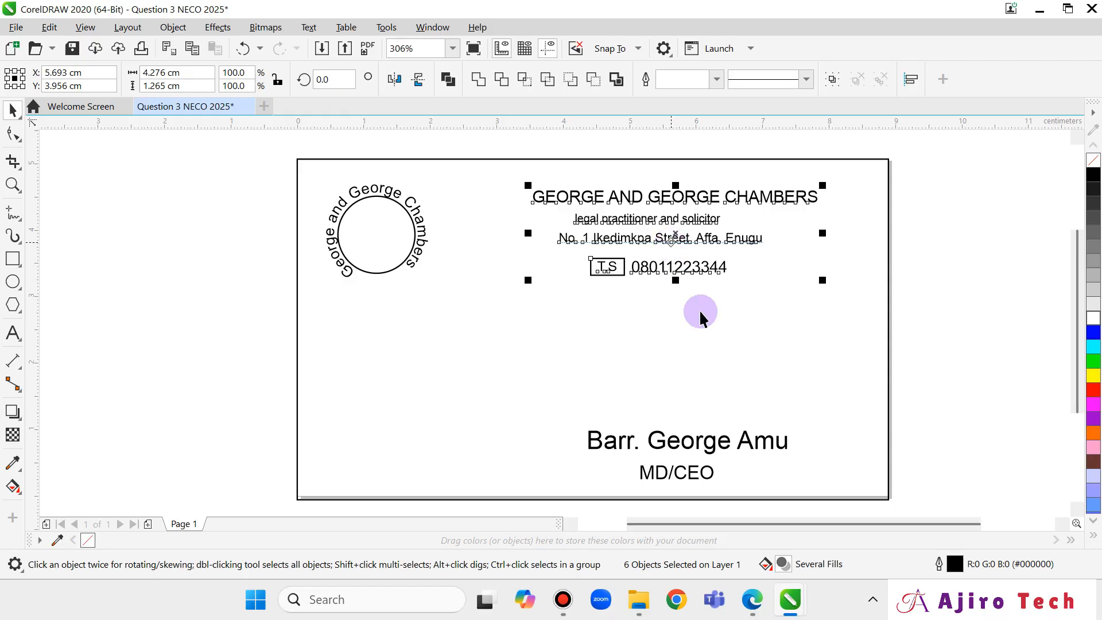
Shrink the name and MD/CEO lines together and drag them slightly left.
left_click(701, 448)
left_click(696, 471, "shift")
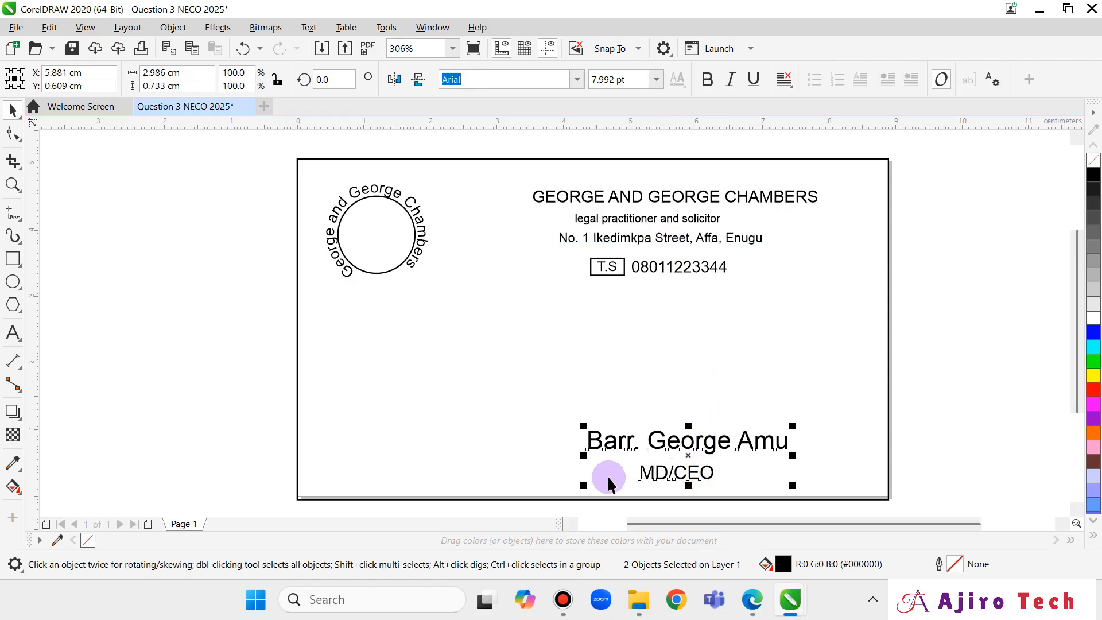
left_click_drag(584, 483, 635, 472)
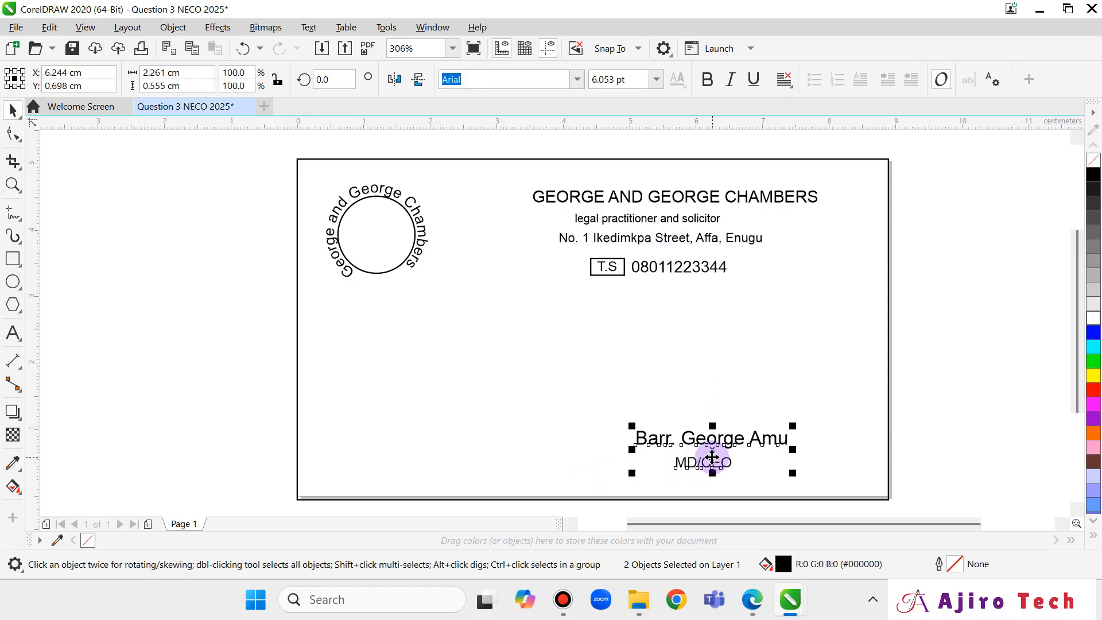
left_click_drag(699, 462, 683, 456)
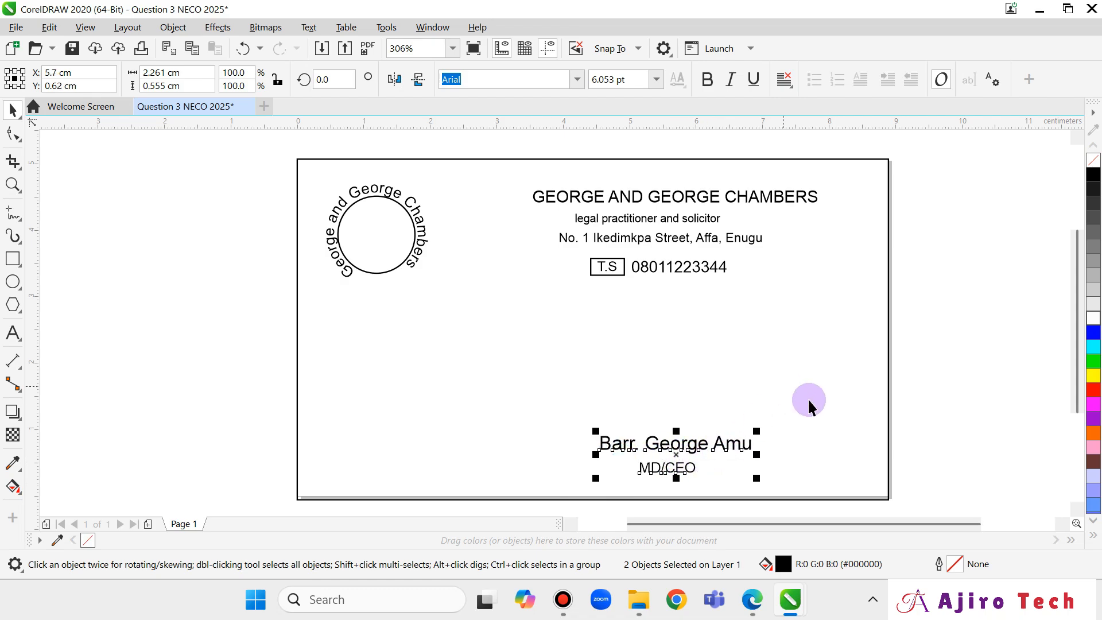
left_click(749, 599)
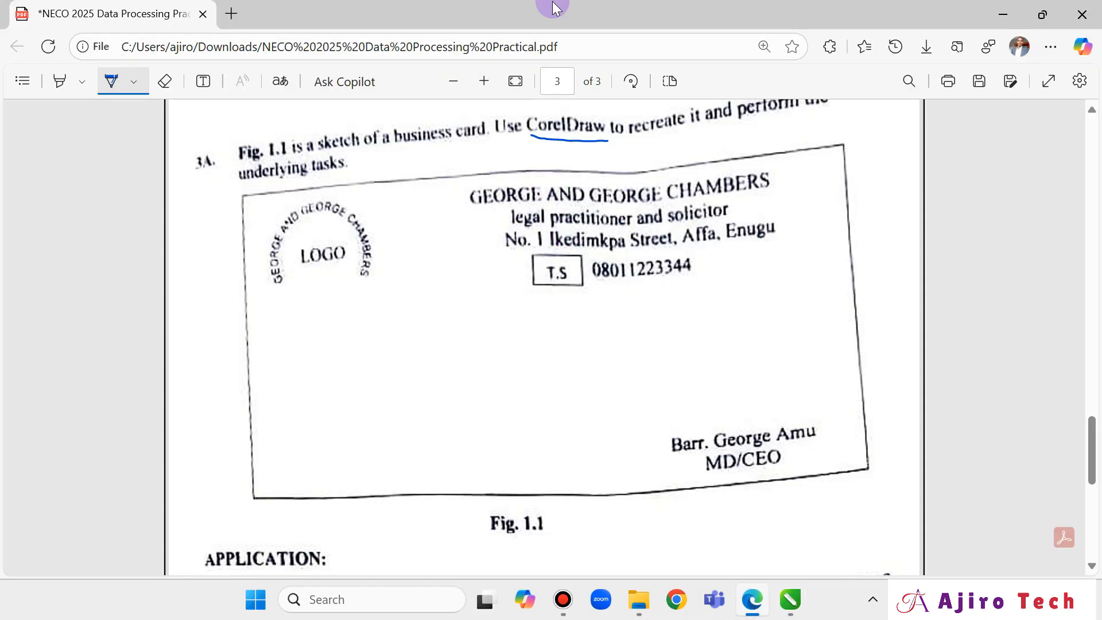
Scroll the PDF back to the Fig. 1.1 business card sketch, then switch back to CorelDRAW.
scroll(747, 299, "down", 1)
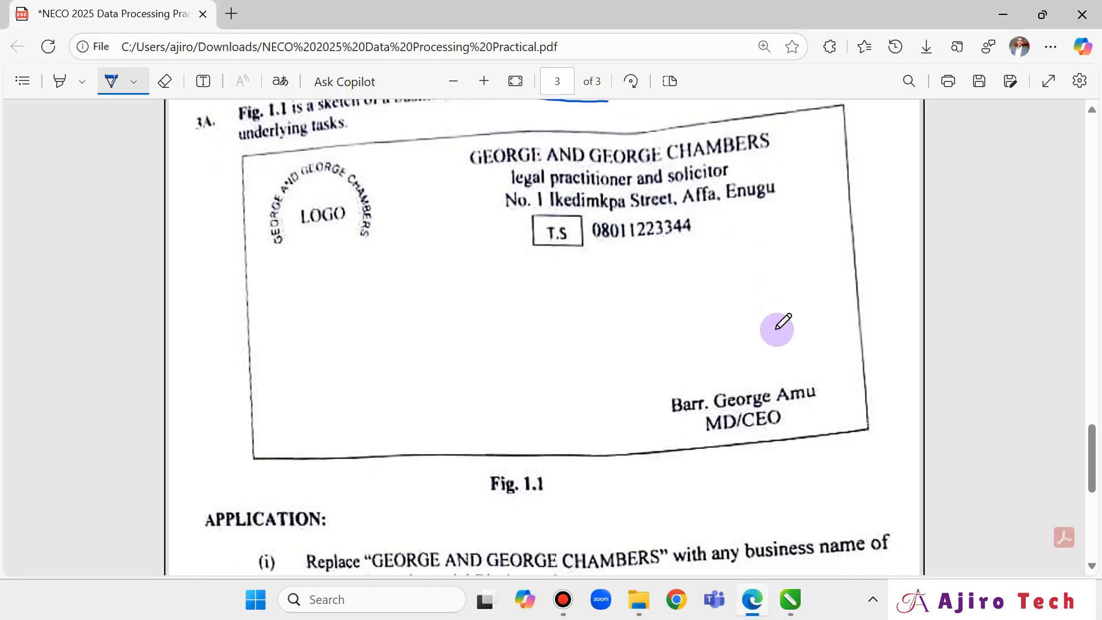
scroll(777, 329, "up", 1)
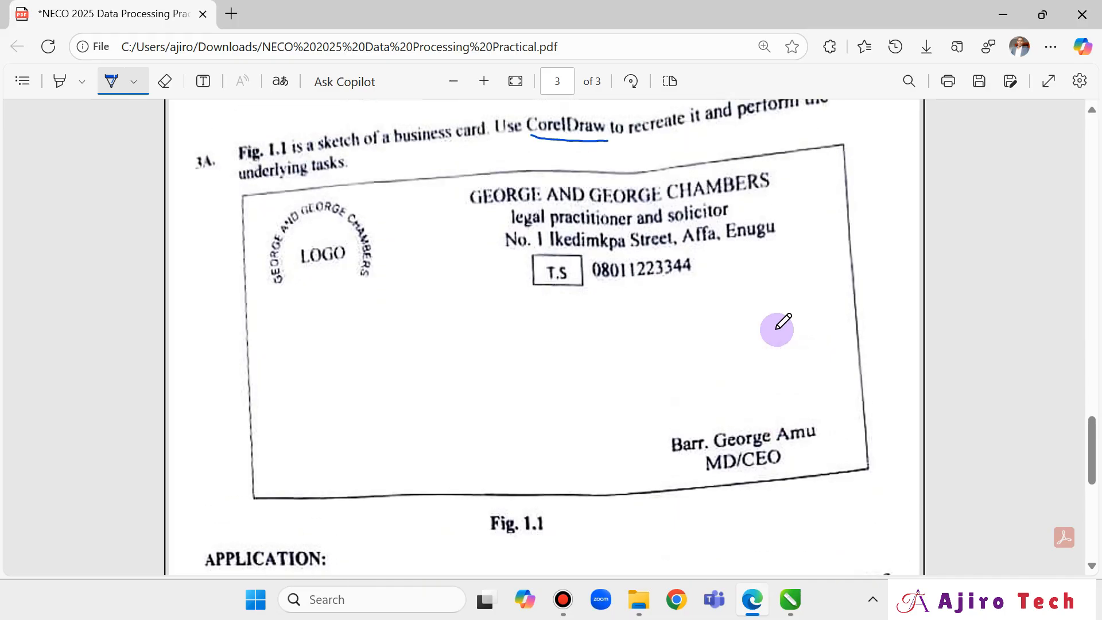
left_click(789, 603)
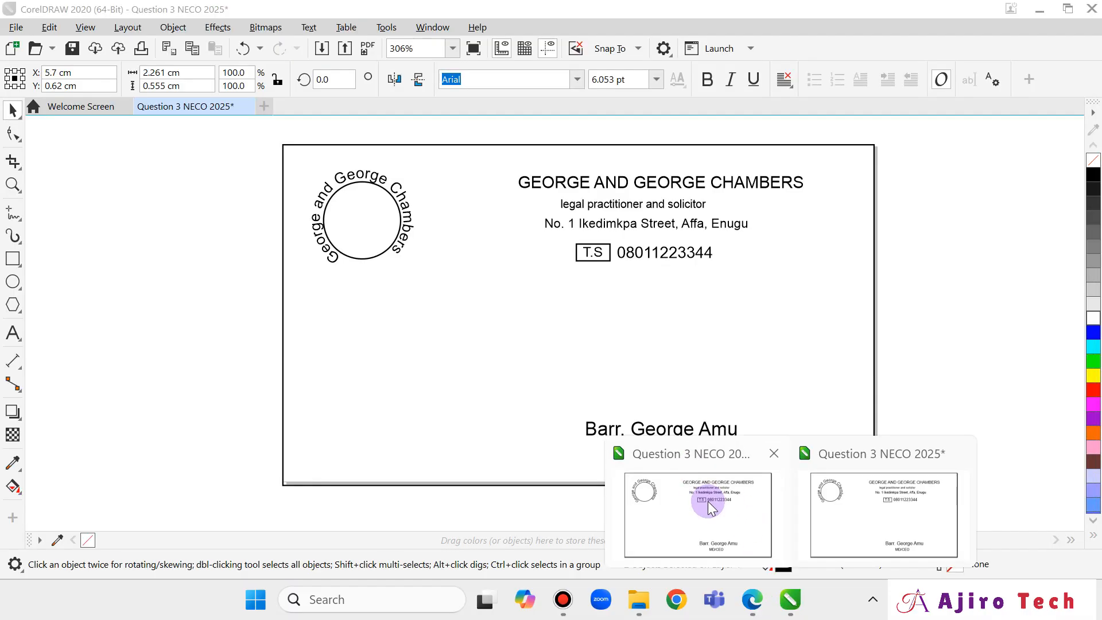
Select the signatory name and MD/CEO lines together and shift them right and slightly down.
left_click(712, 509)
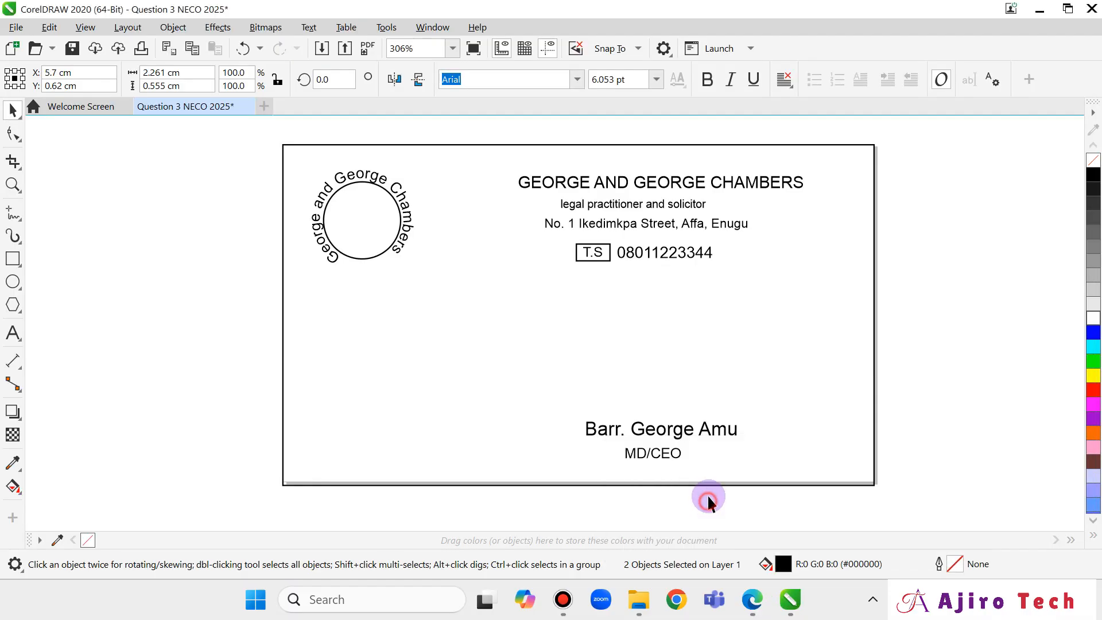
left_click(679, 454)
left_click_drag(696, 455, 728, 463)
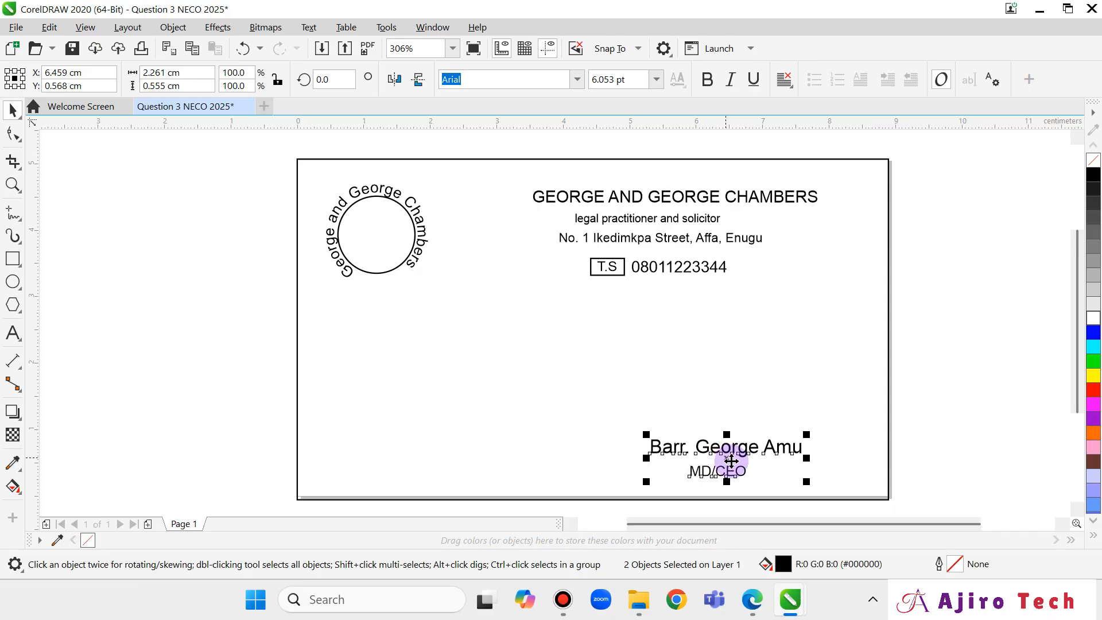
left_click(749, 611)
Scroll the exam PDF down to the APPLICATION task list (i)–(vi), then go back to the card.
scroll(605, 475, "down", 5)
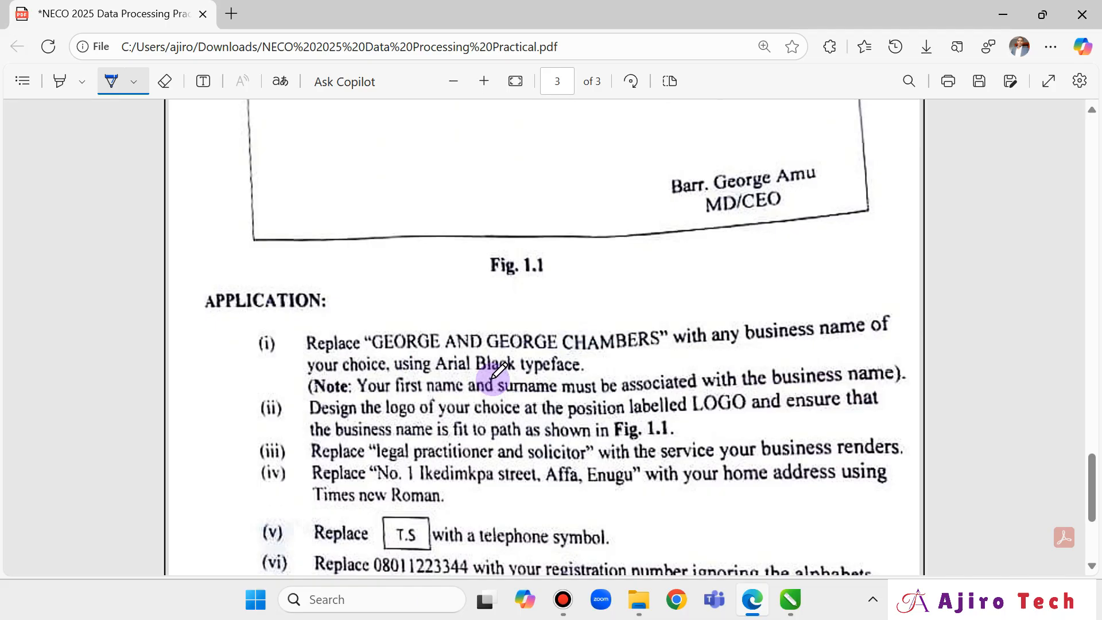
mouse_move(787, 610)
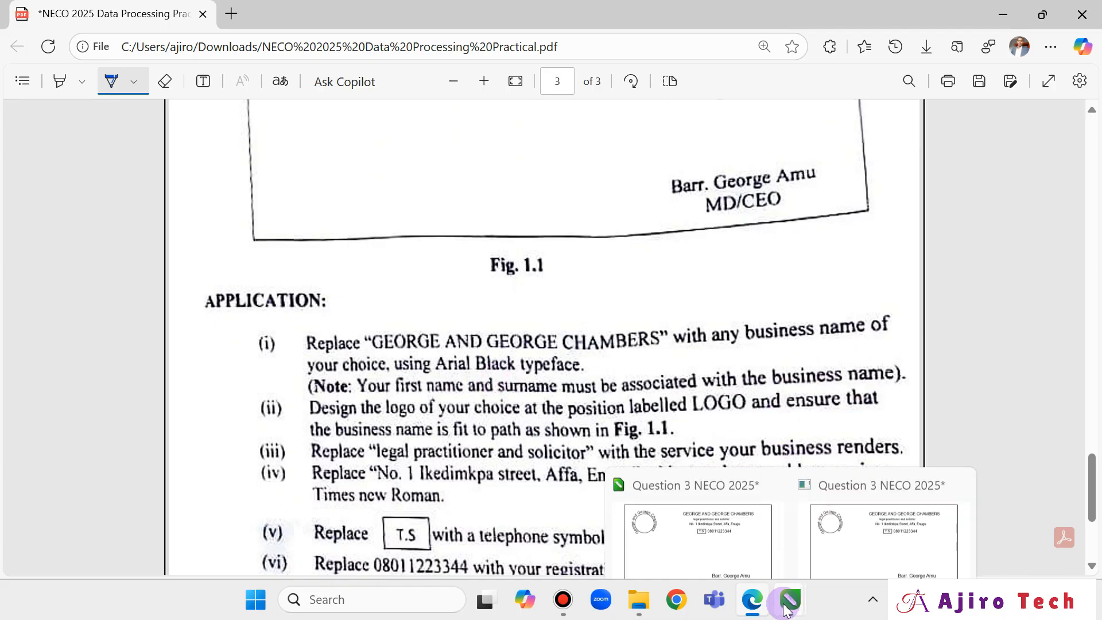
left_click(717, 505)
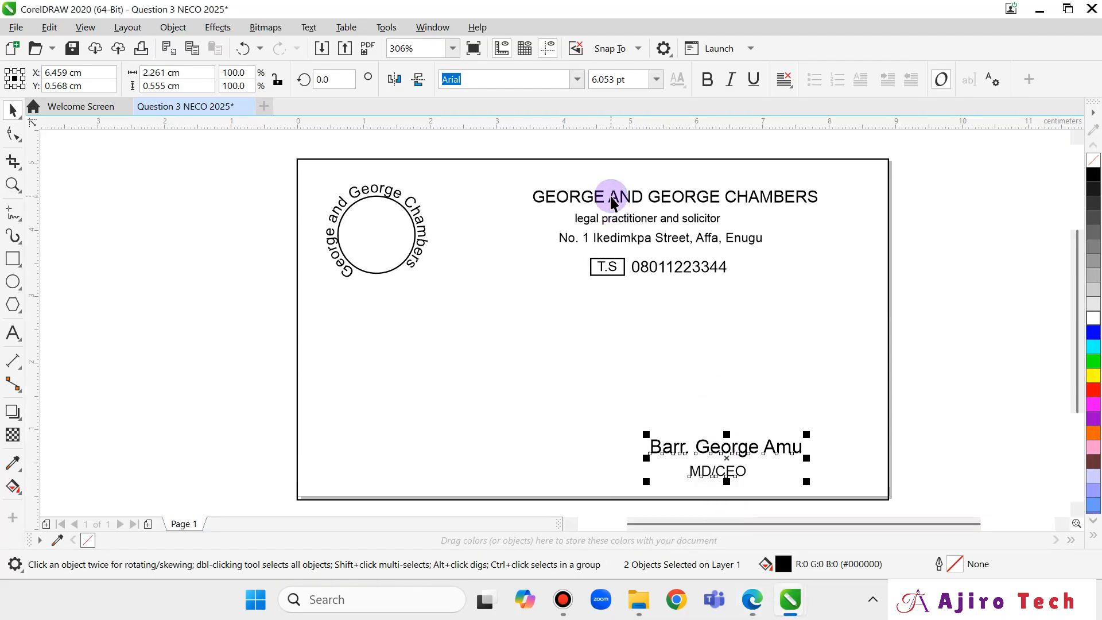
Replace the GEORGE AND GEORGE CHAMBERS heading text with AJIRO TECH YOUTUBE CHANNEL.
left_click(612, 197)
triple_click(646, 199)
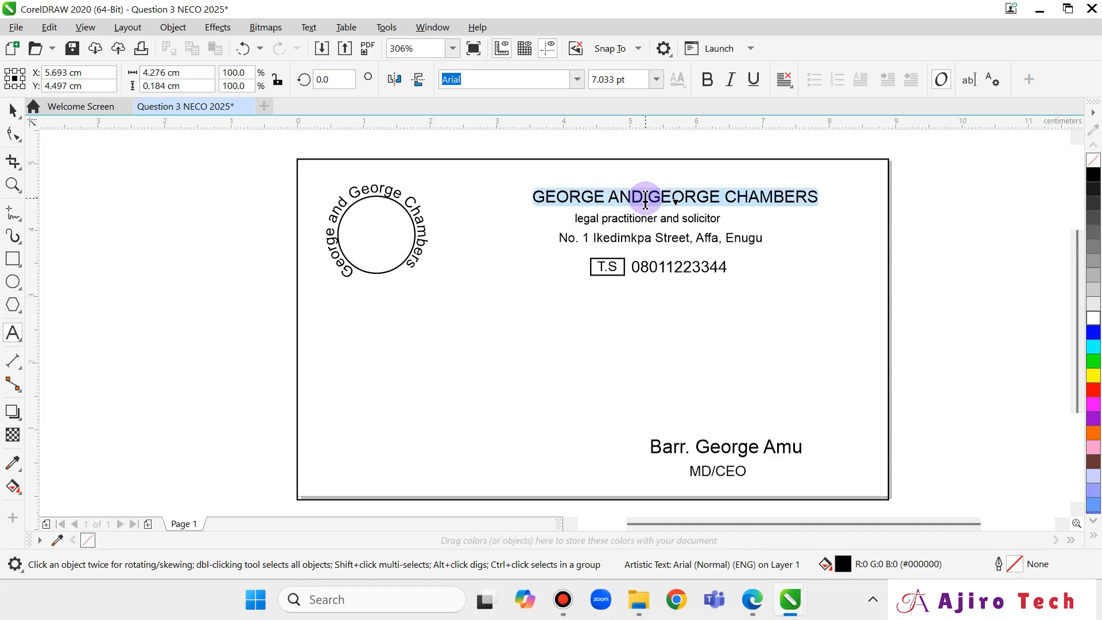
type("A")
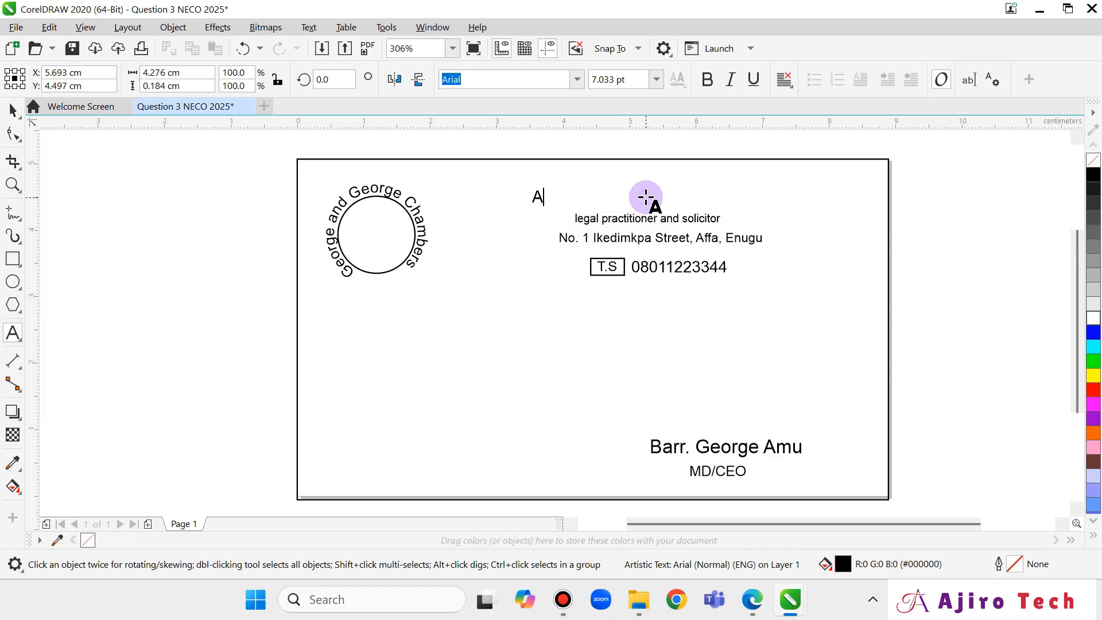
type("JIRO TECH YOUT")
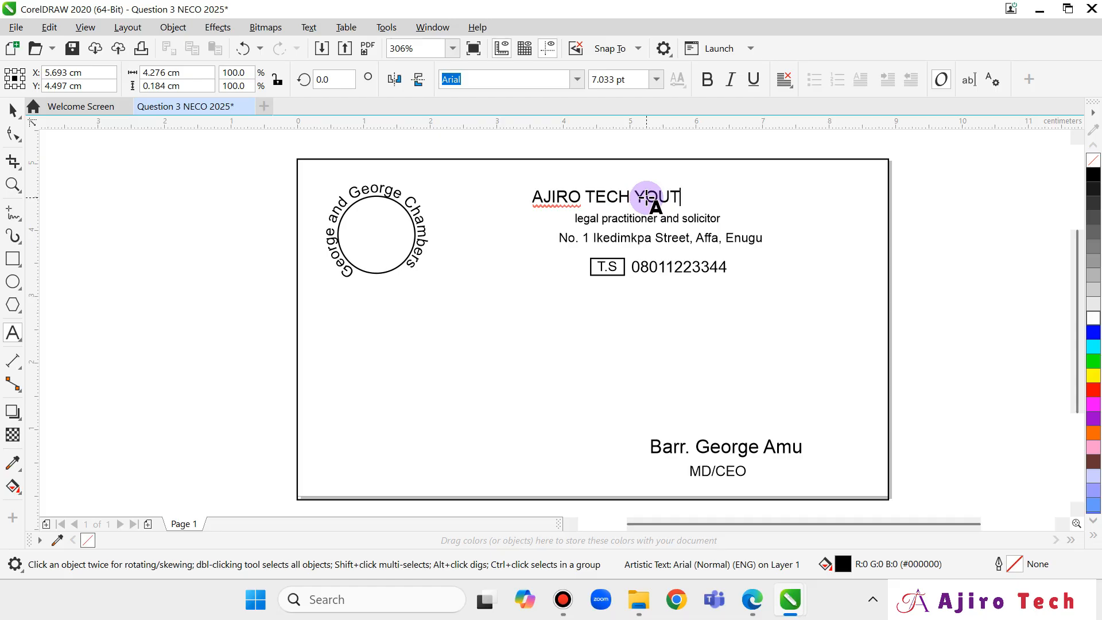
type("CHANNEL")
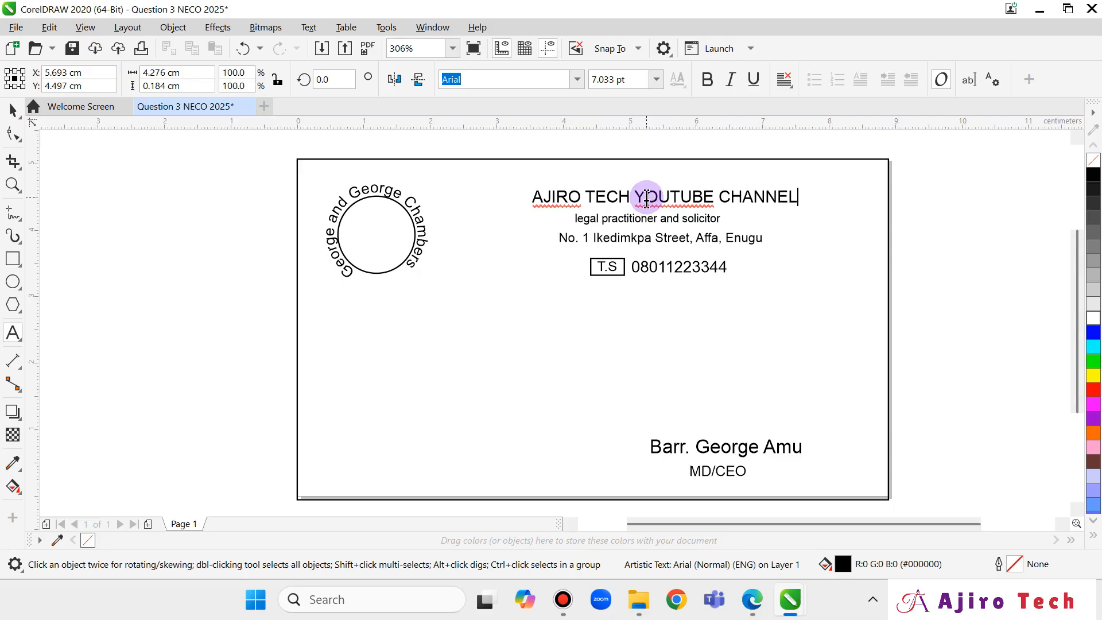
key("Escape")
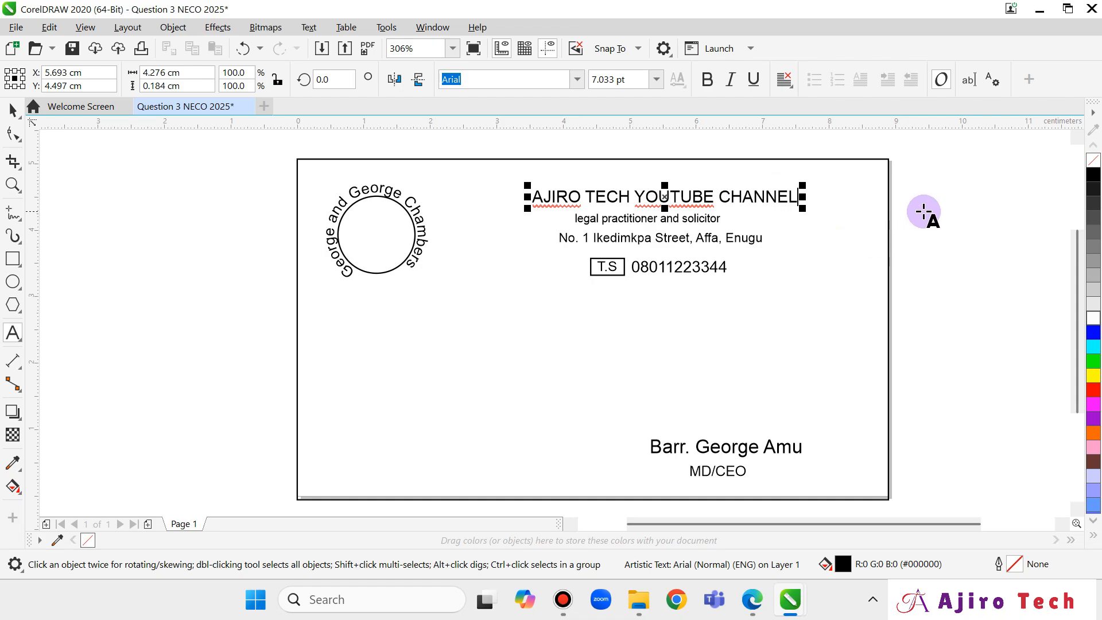
Set the whole heading in the Arial Black font.
left_click(15, 118)
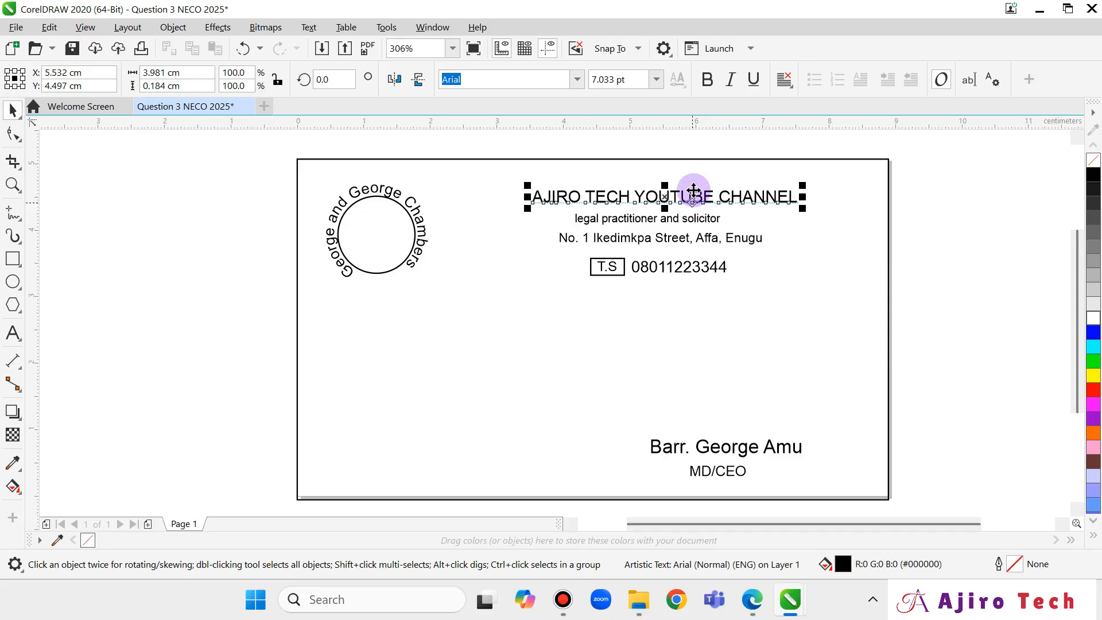
left_click(577, 80)
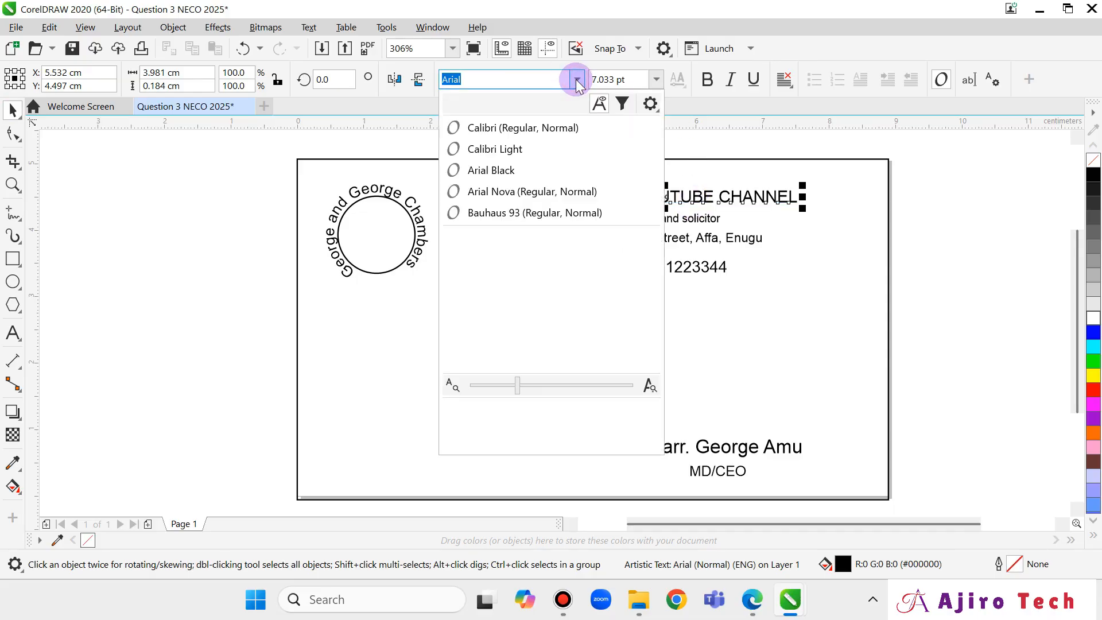
left_click(546, 171)
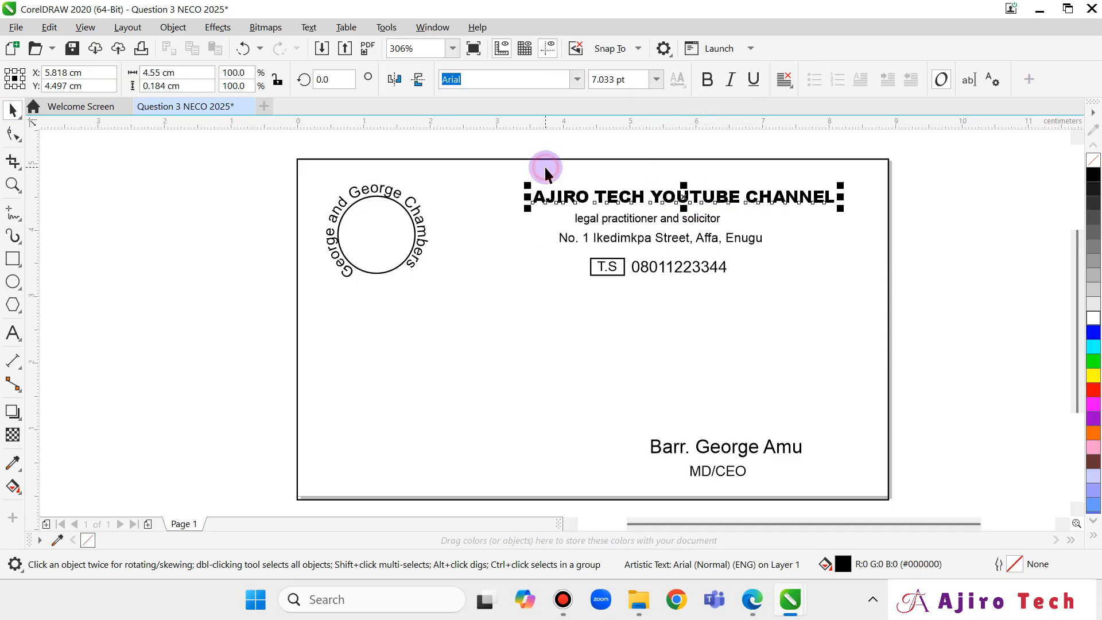
left_click(753, 600)
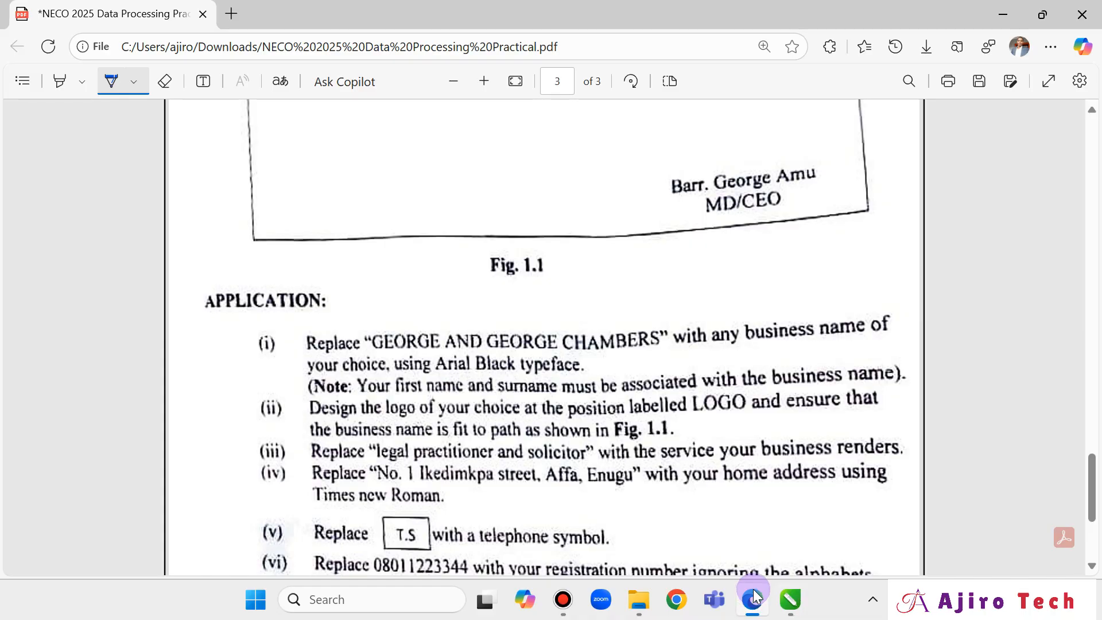
Edit the heading's words, replacing TECH YOUTUBE CHANNEL, so it reads AJIRO NDI COMPUTER STORE.
left_click(755, 598)
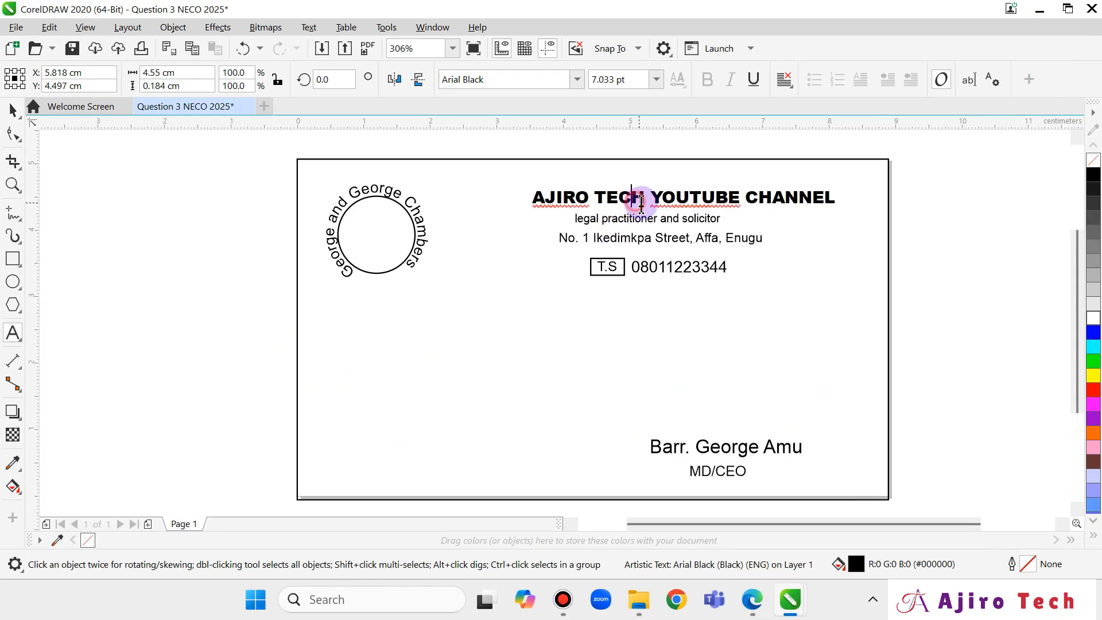
double_click(649, 202)
key("BackSpace")
key("BackSpace")
key("BackSpace")
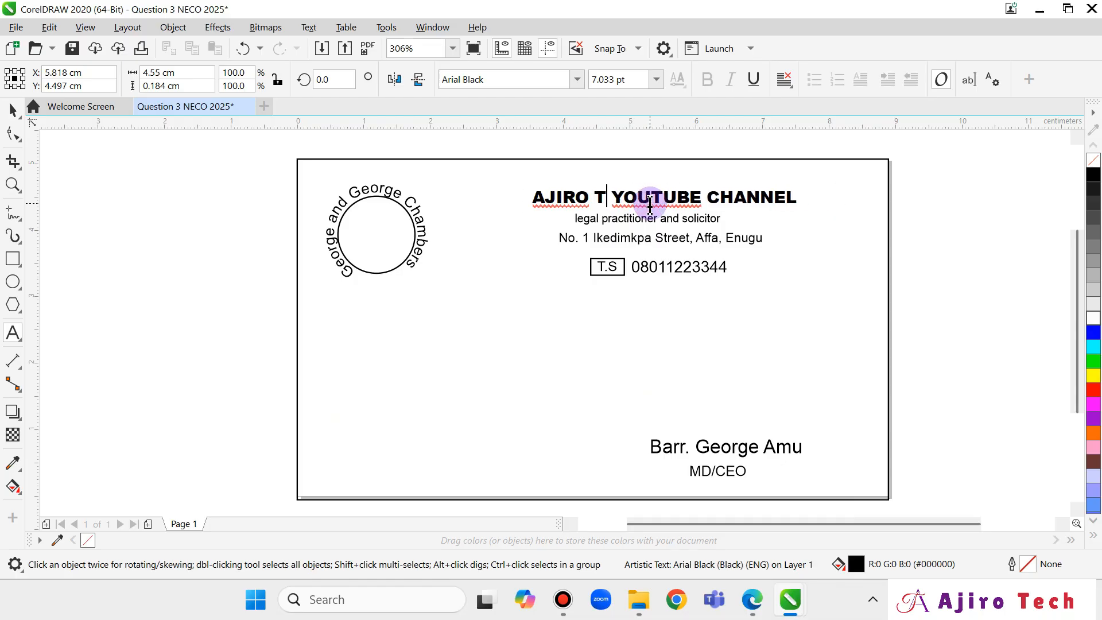
type("NDI")
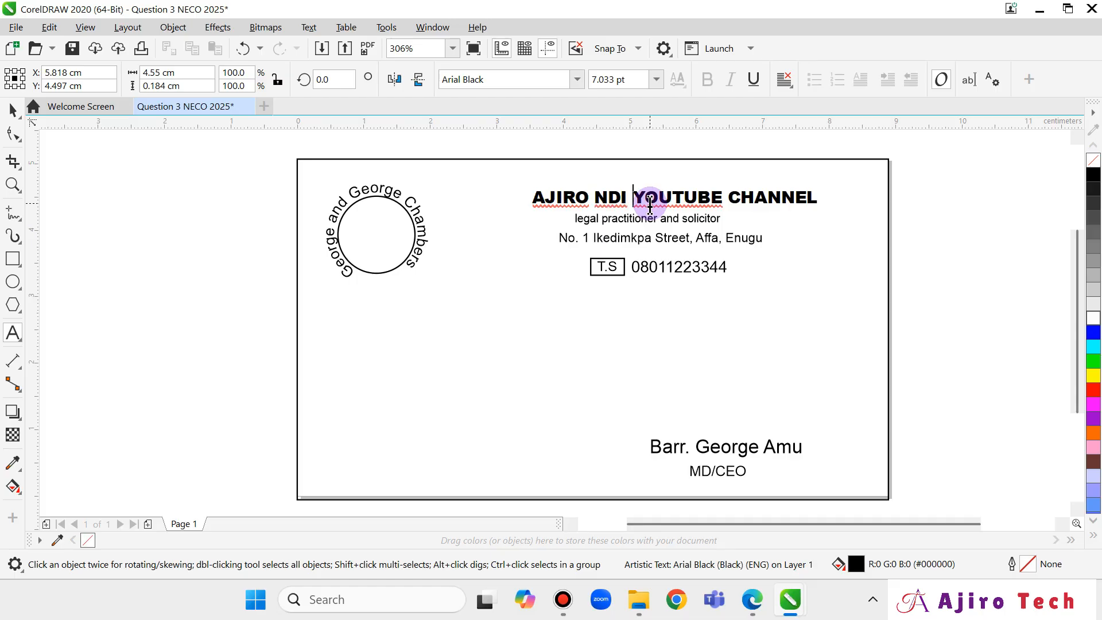
key("shift+Right")
key("shift+Right")
key("shift+Right")
key("shift+Right")
key("shift+Right")
key("shift+Right")
key("shift+Right")
key("shift+Right")
key("shift+Right")
key("shift+Right")
key("shift+Right")
key("shift+Right")
key("shift+Right")
key("shift+Right")
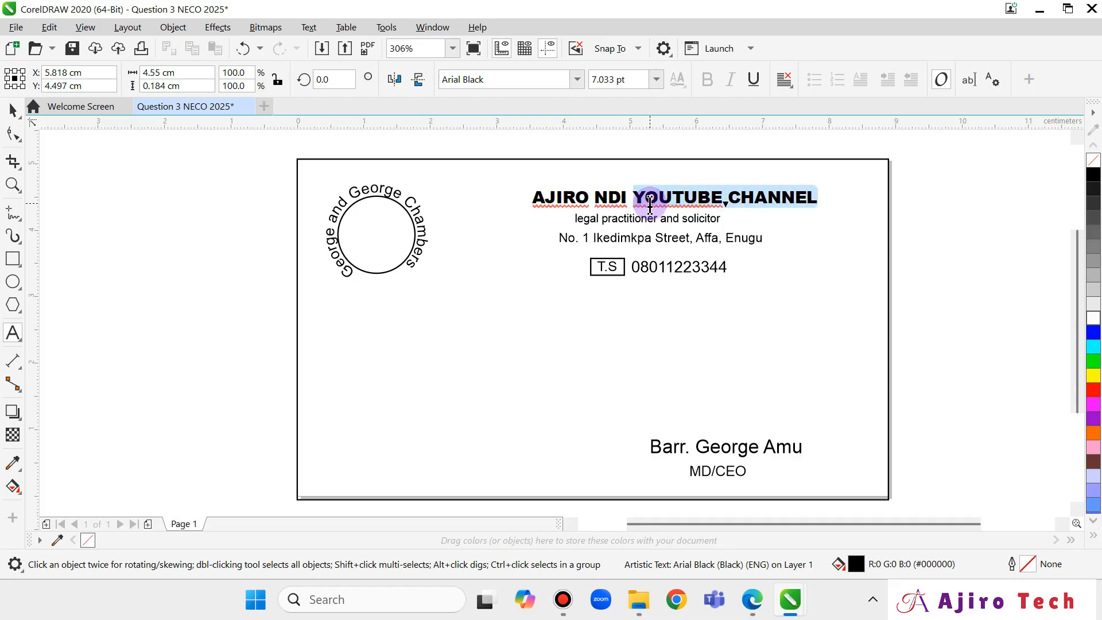
type("TEC")
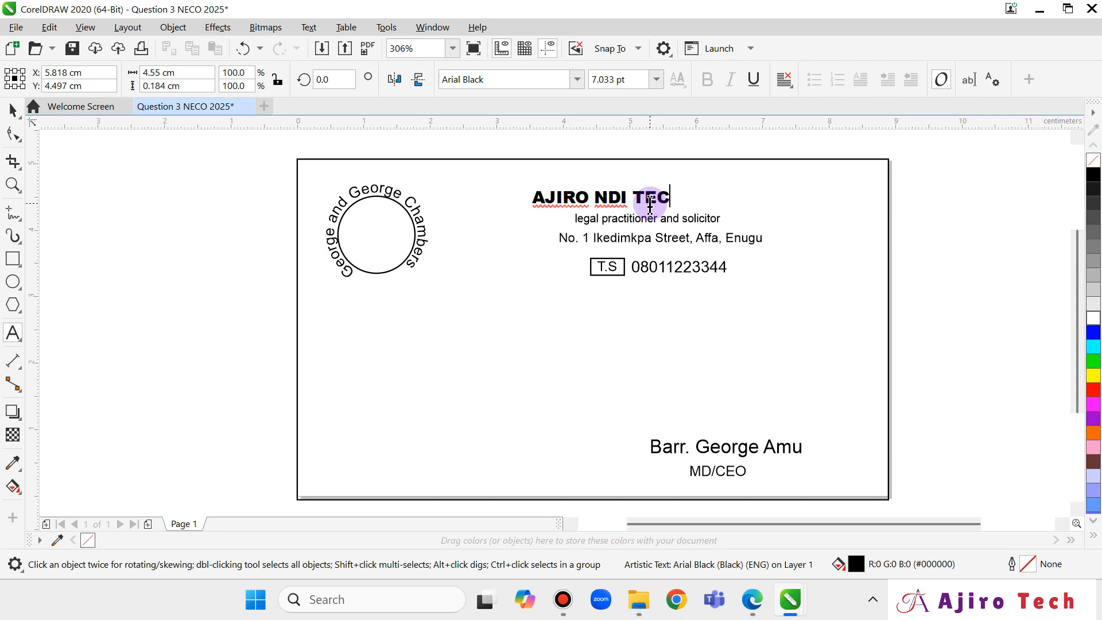
key("Escape")
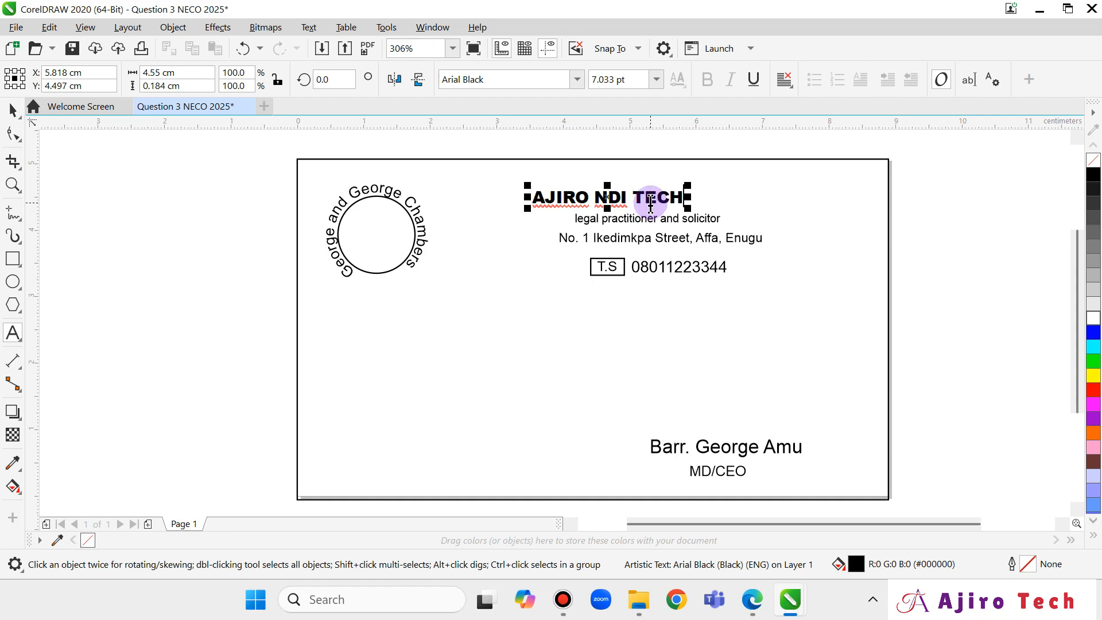
key("BackSpace")
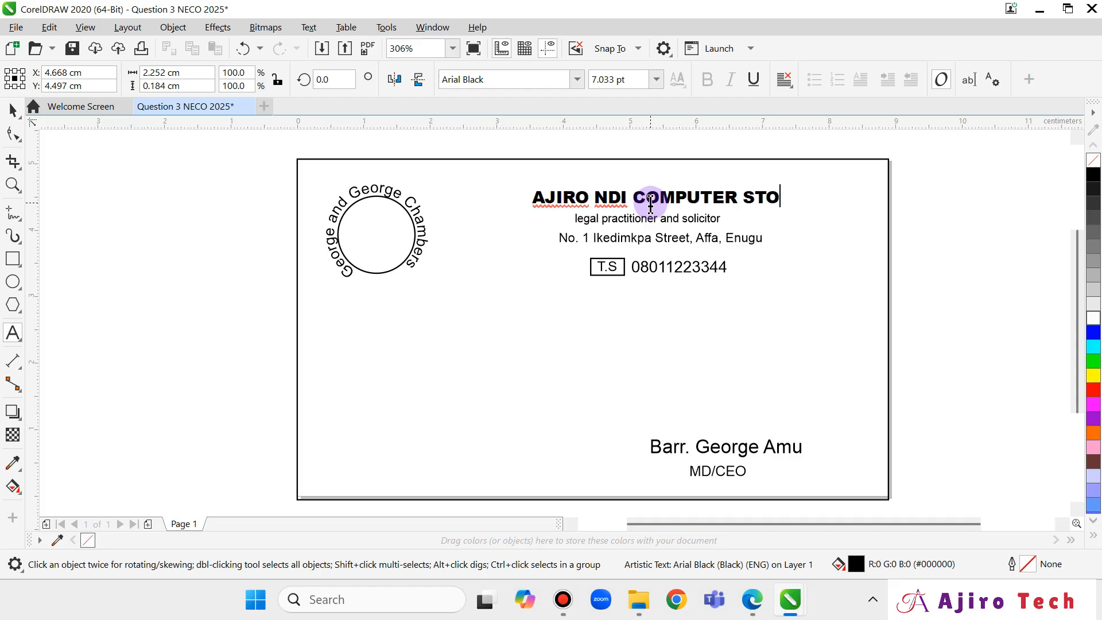
type("RE")
key("Escape")
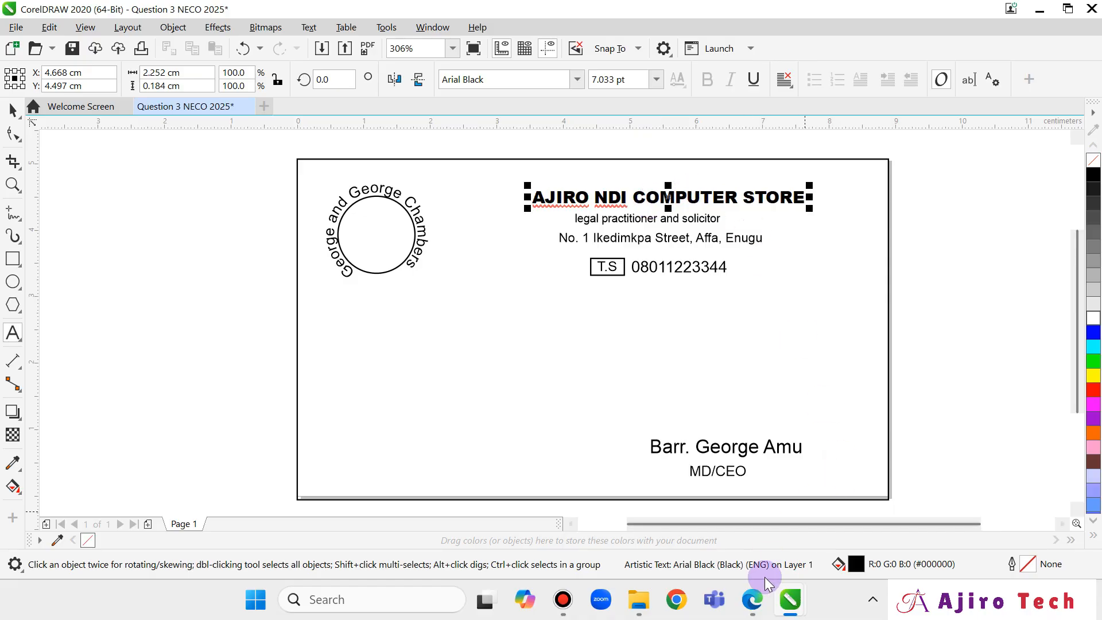
left_click(755, 602)
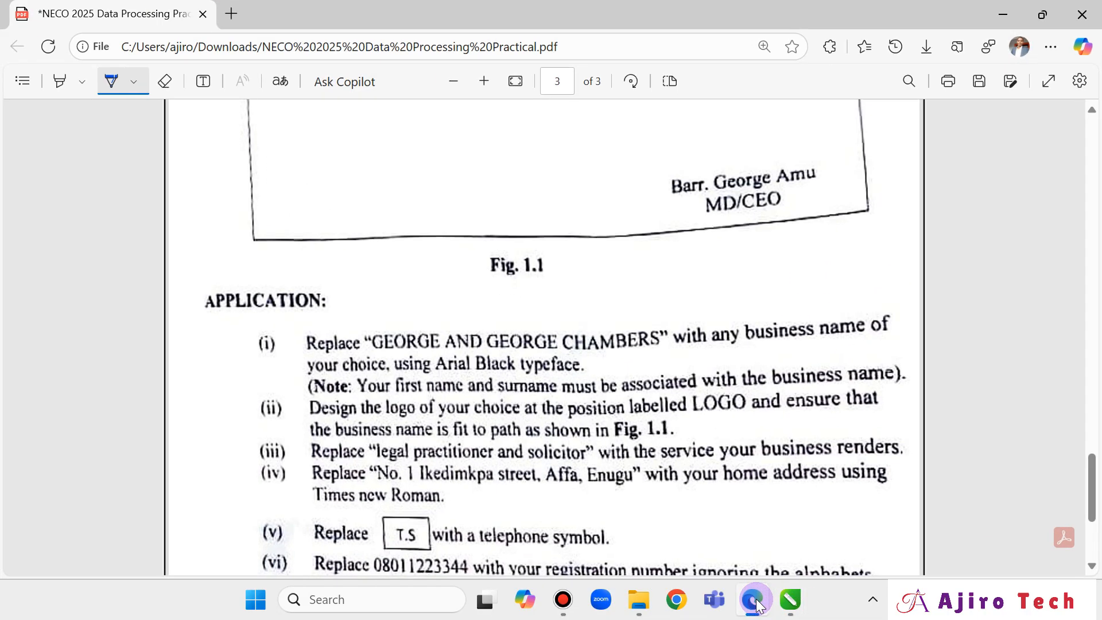
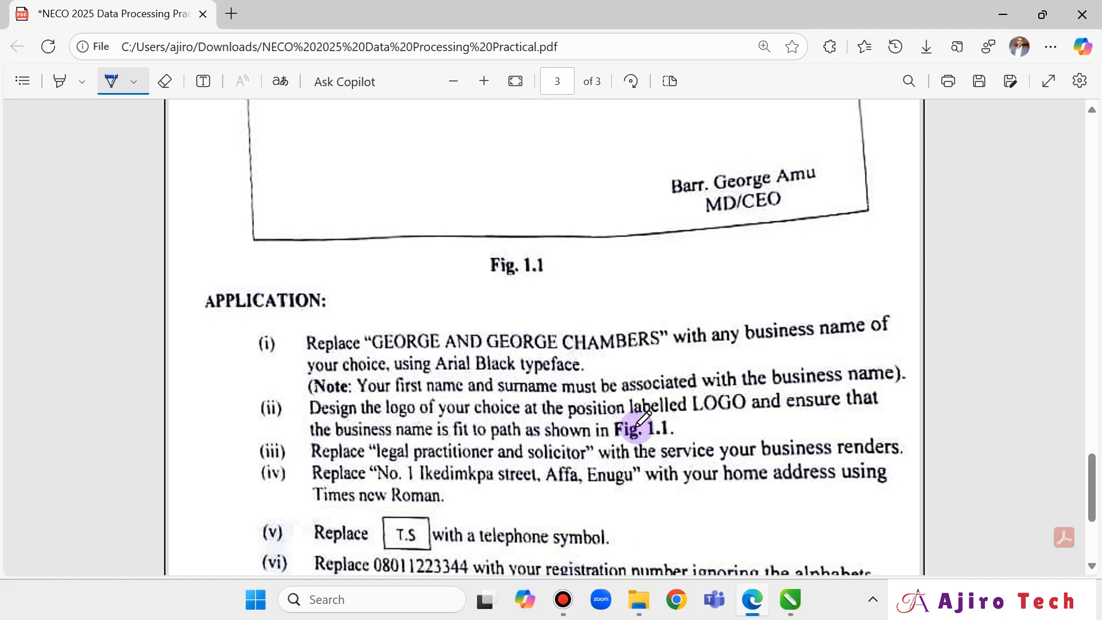
Review Fig. 1.1 and the APPLICATION tasks in the exam PDF, alternating with the CorelDRAW card.
scroll(861, 465, "up", 4)
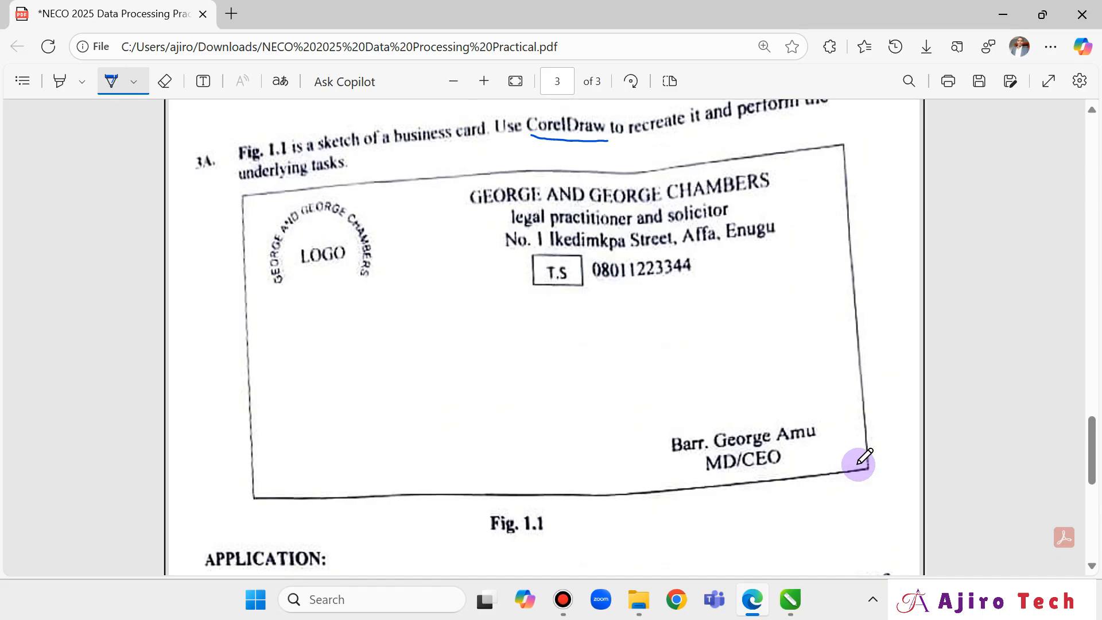
mouse_move(791, 600)
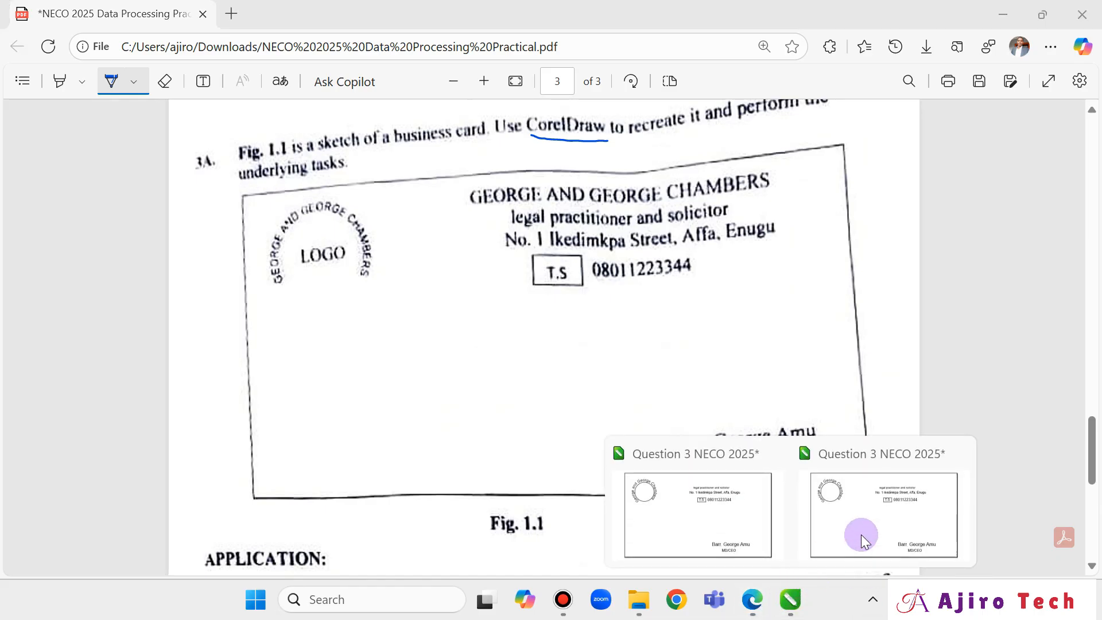
left_click(861, 535)
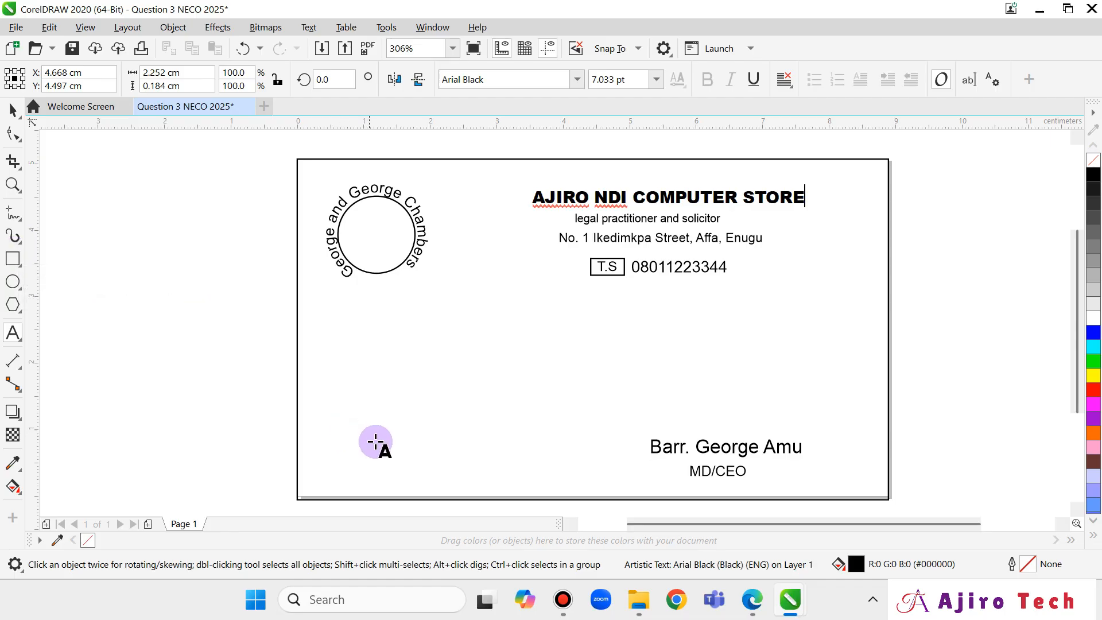
left_click(753, 607)
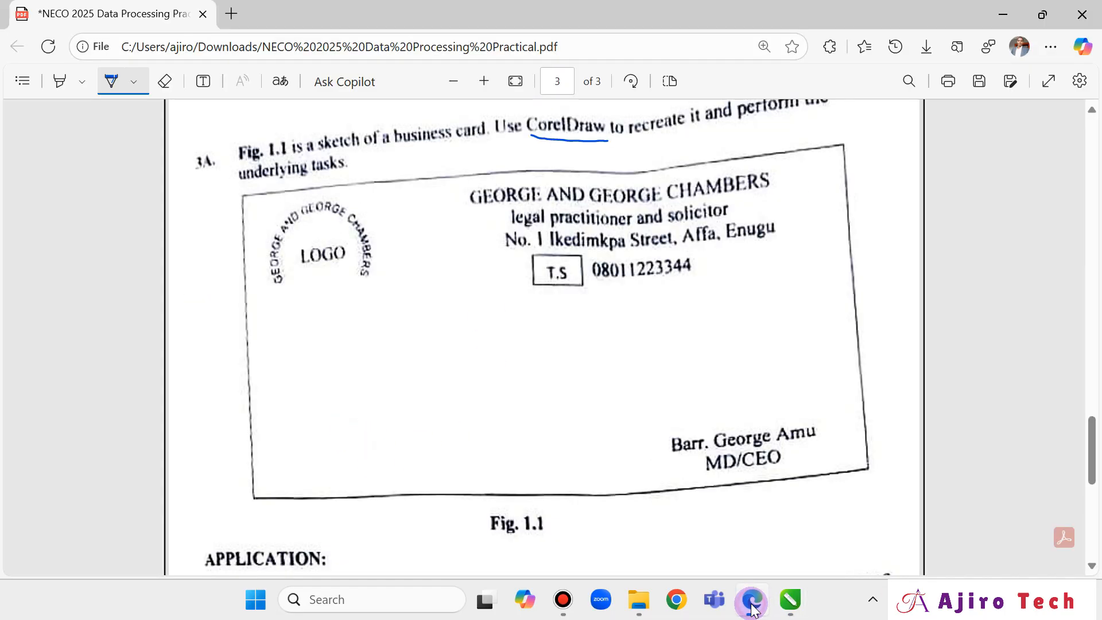
scroll(611, 433, "down", 3)
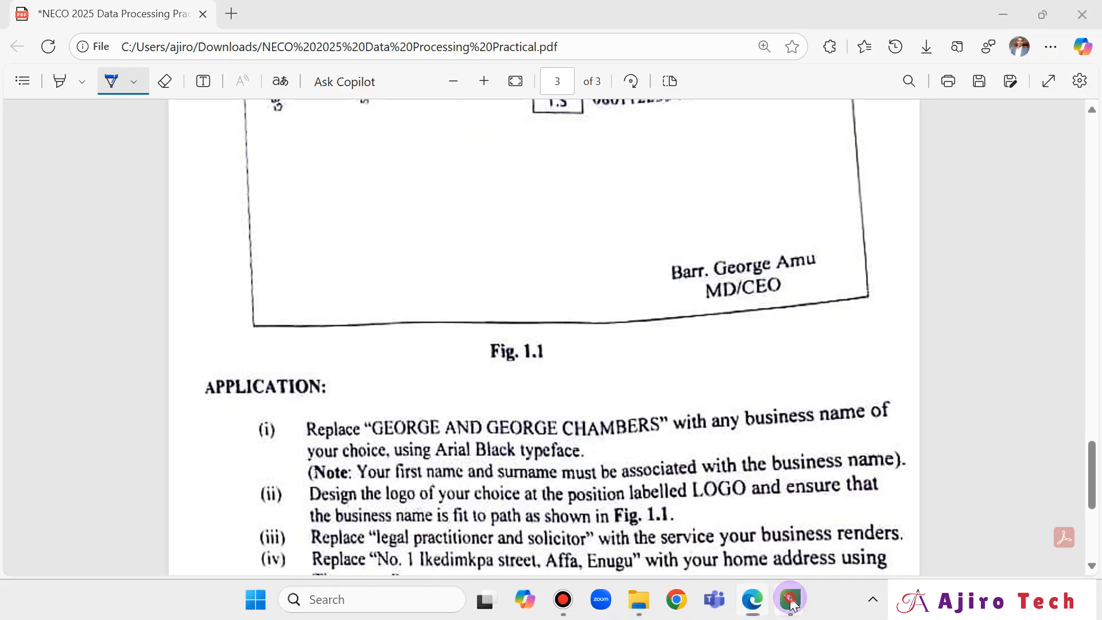
mouse_move(791, 599)
left_click(650, 494)
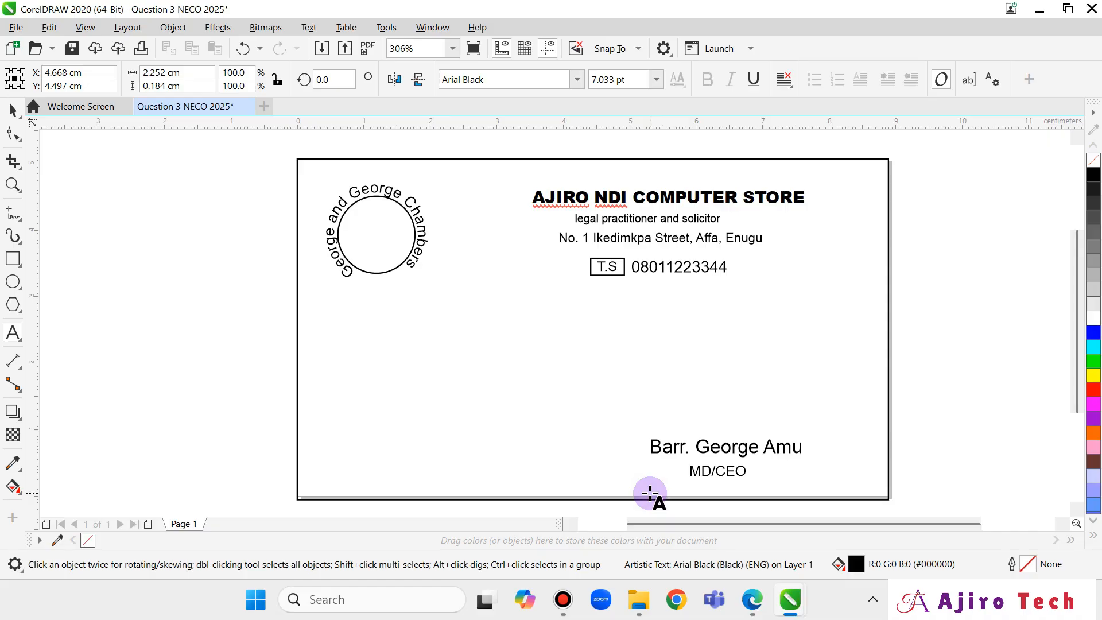
Drag laptop 2.png from Downloads > NECO 2025 onto the CorelDRAW card page.
left_click(459, 185)
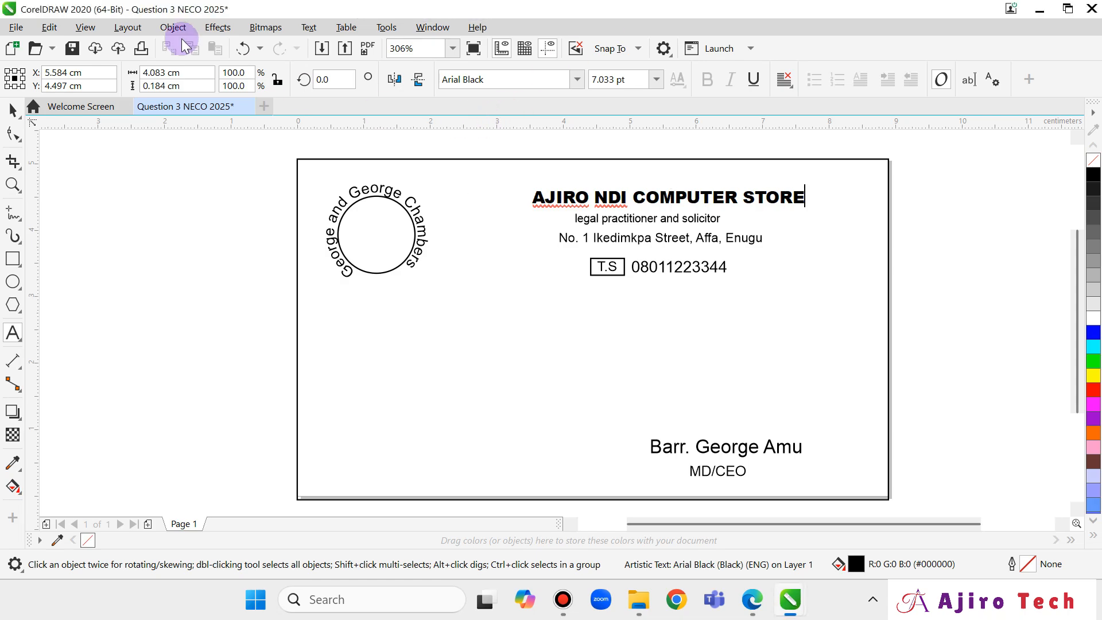
left_click(16, 27)
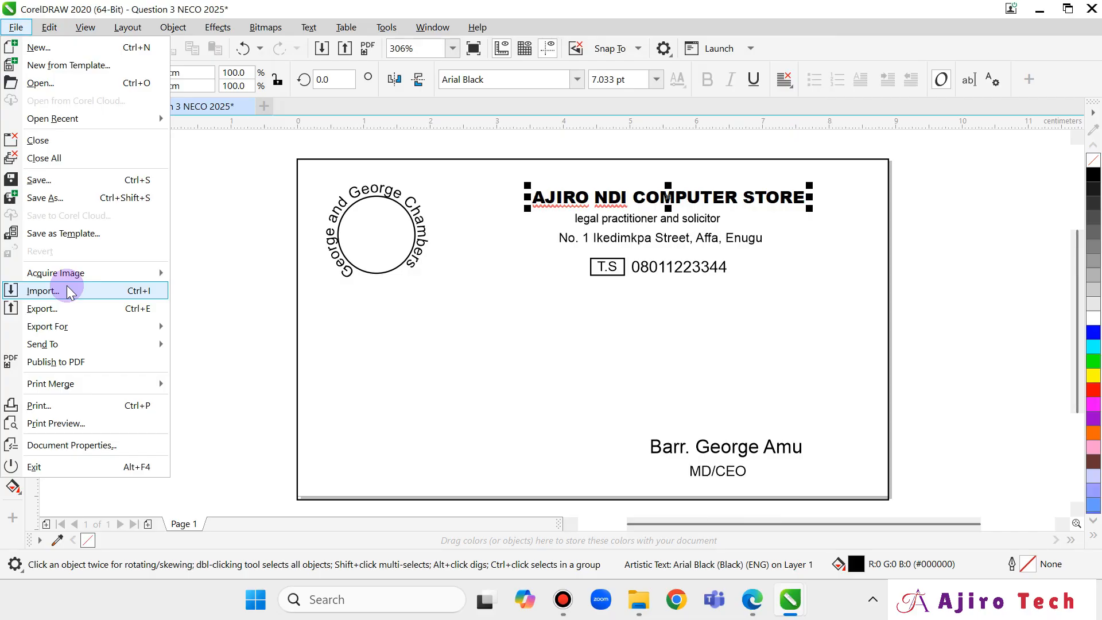
left_click(218, 309)
left_click(639, 600)
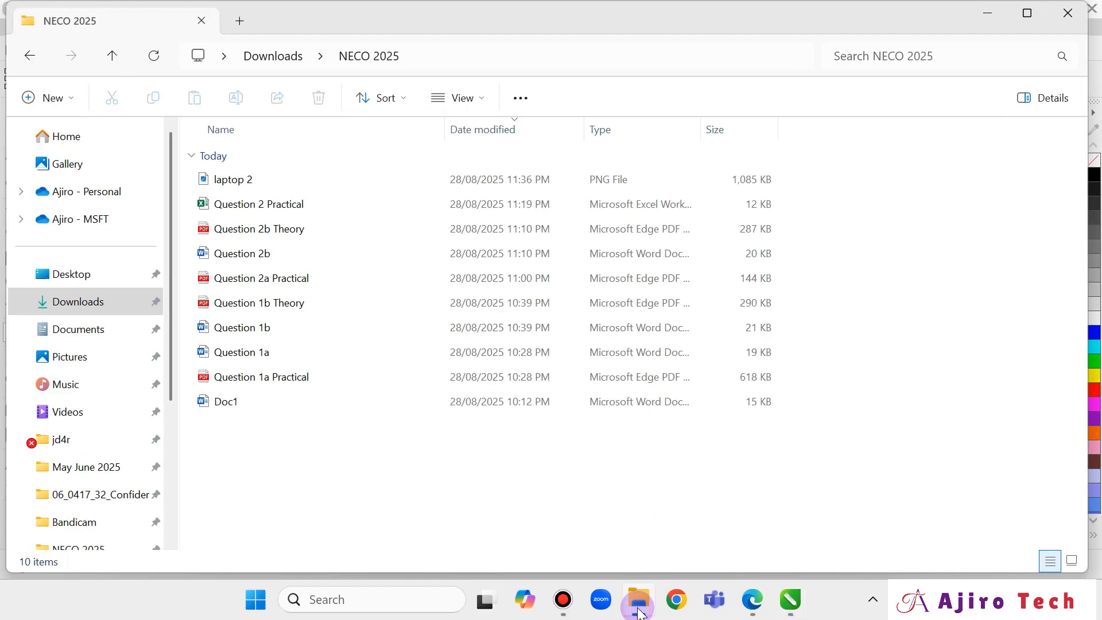
left_click(270, 192)
left_click_drag(270, 196, 472, 328)
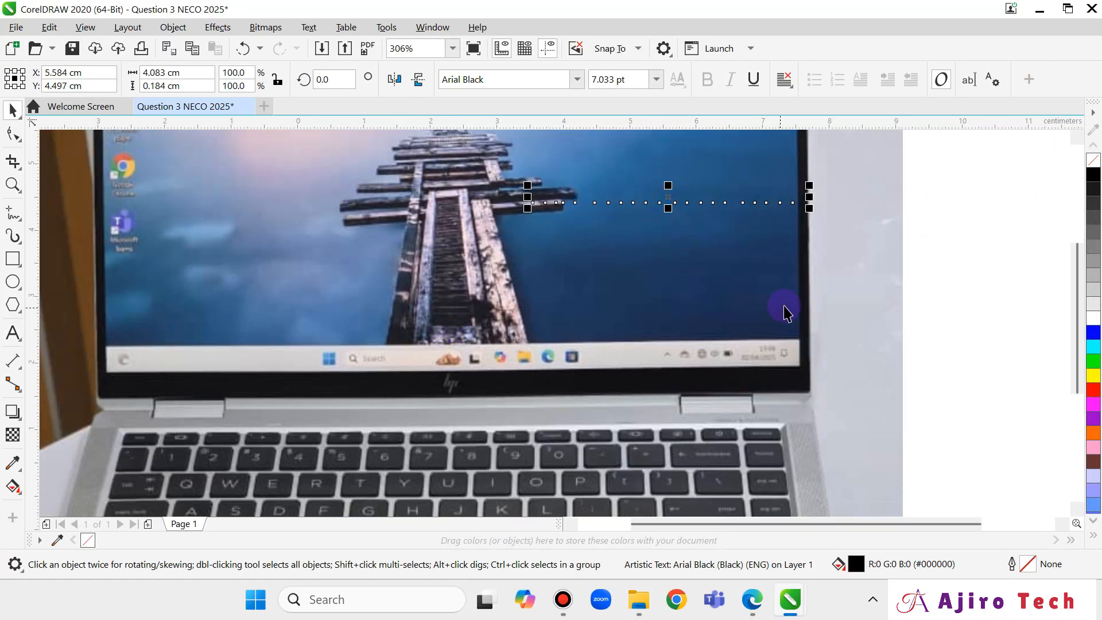
scroll(787, 313, "down", 4)
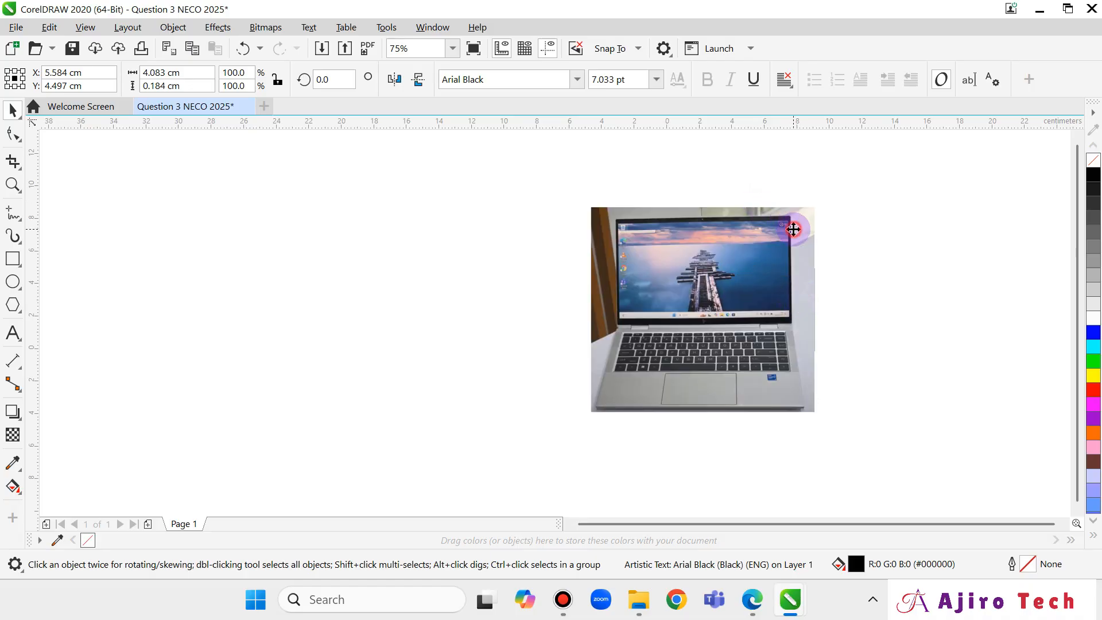
Scale the imported laptop photo down to about 6.7% of its size.
left_click(794, 229)
left_click_drag(823, 200, 645, 362)
left_click_drag(586, 420, 703, 293)
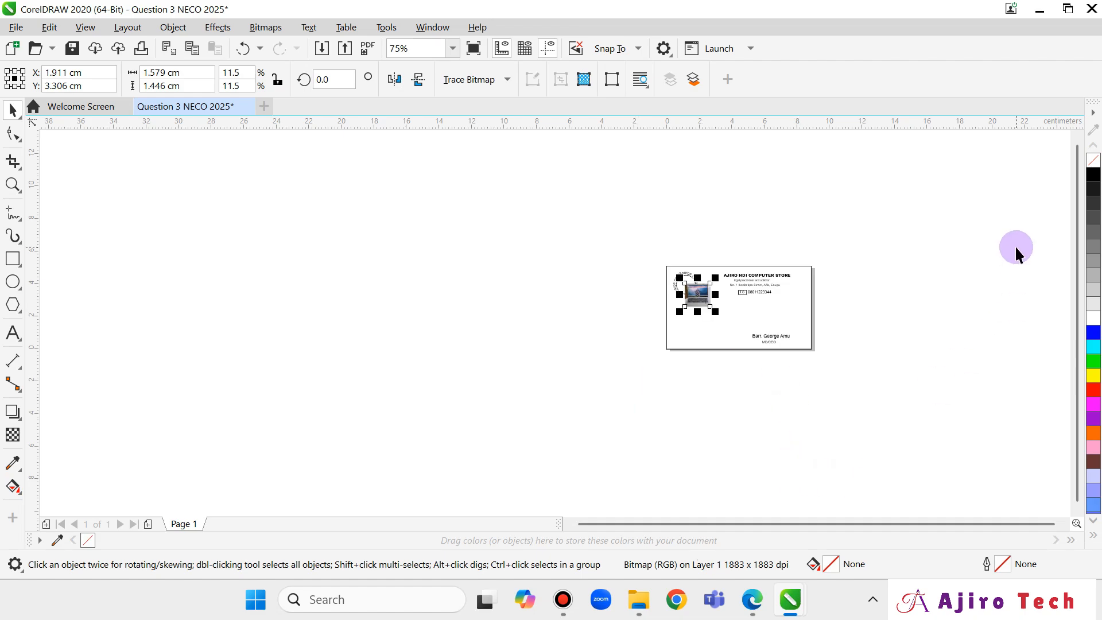
scroll(894, 309, "up", 4)
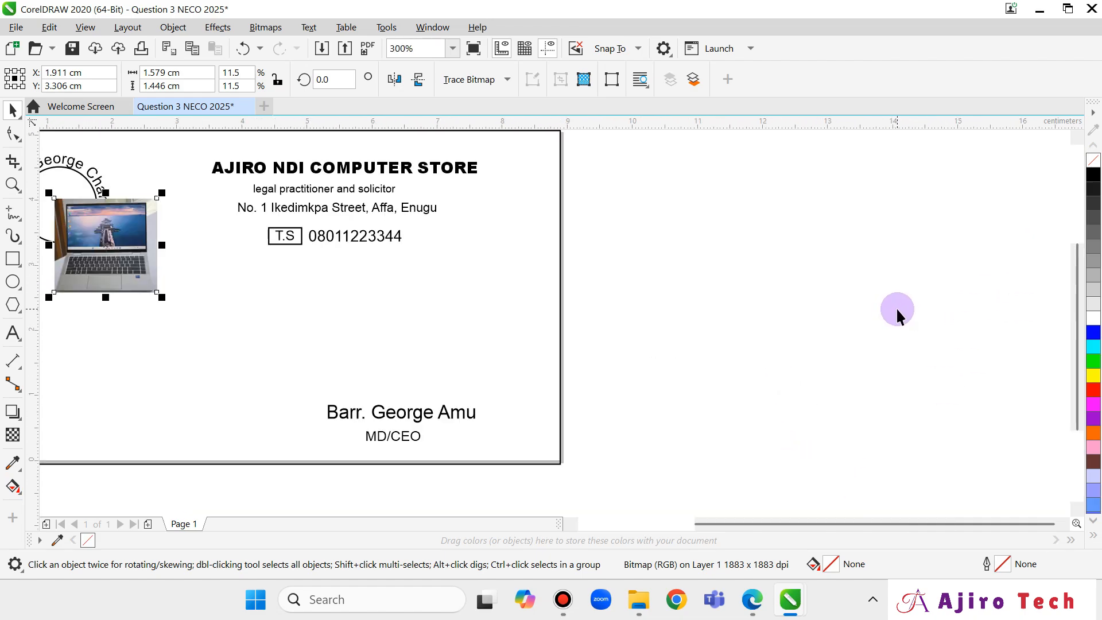
left_click_drag(835, 515, 720, 520)
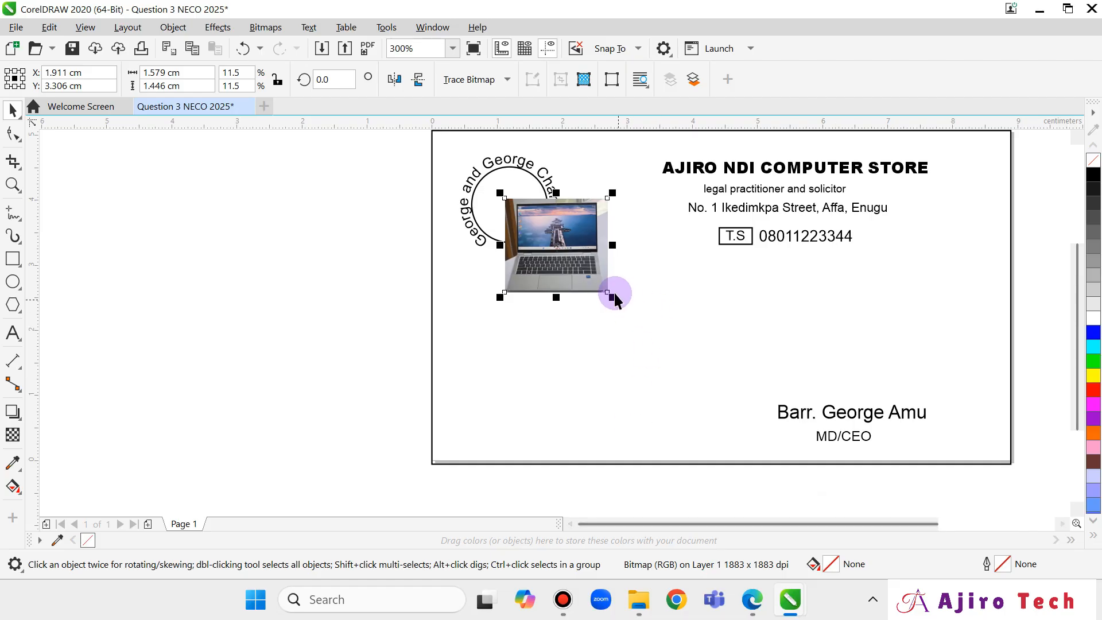
left_click_drag(613, 297, 570, 258)
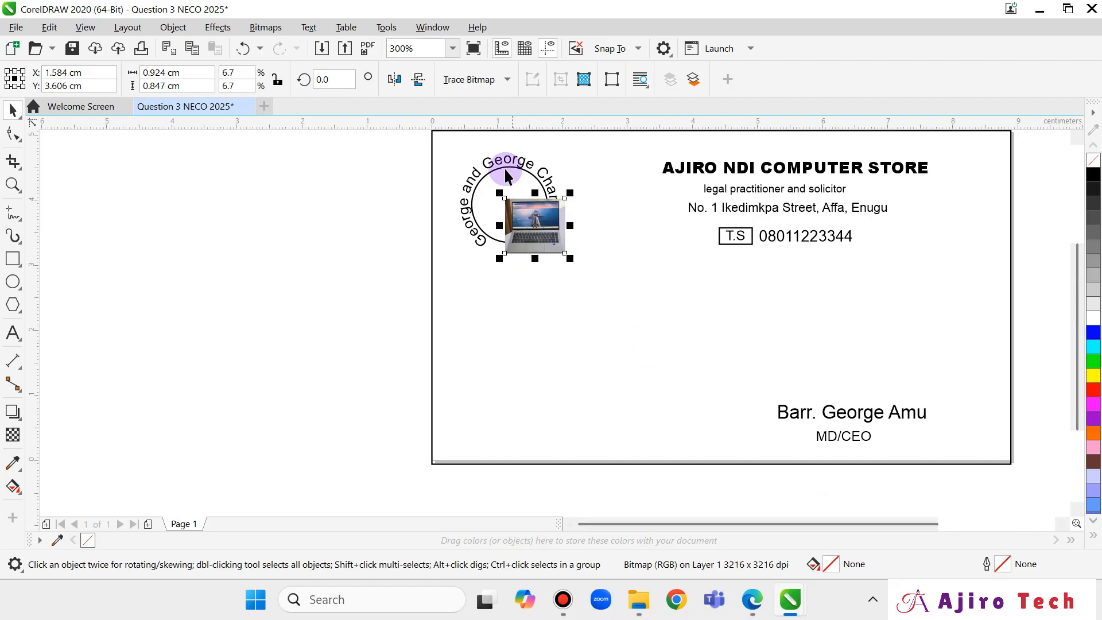
scroll(550, 241, "up", 4)
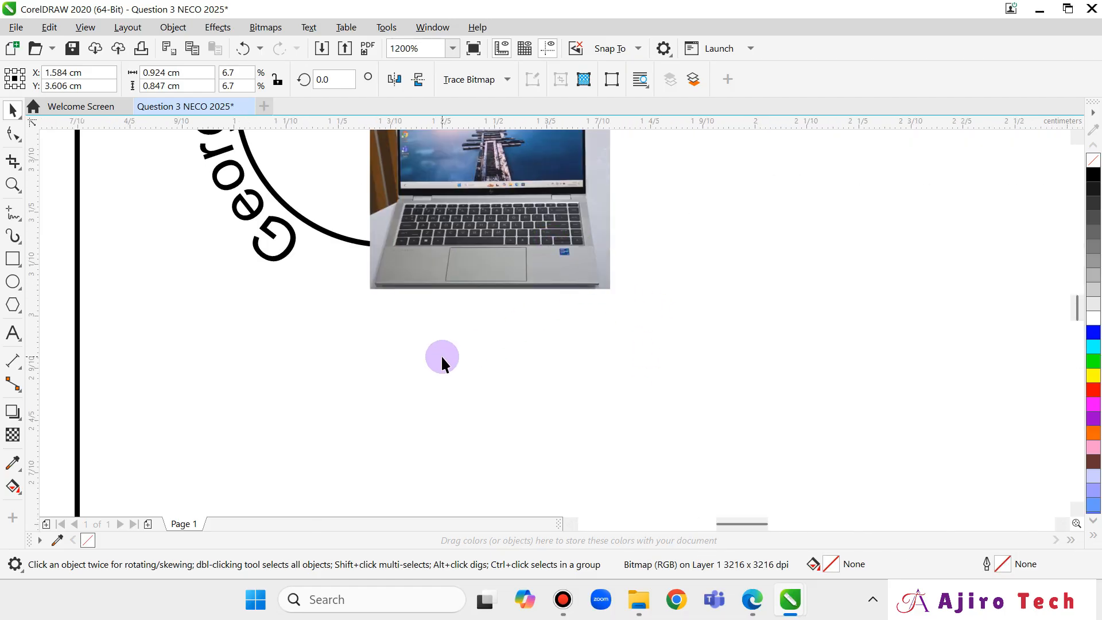
scroll(442, 353, "up", 4)
scroll(508, 323, "down", 3)
scroll(522, 321, "up", 1)
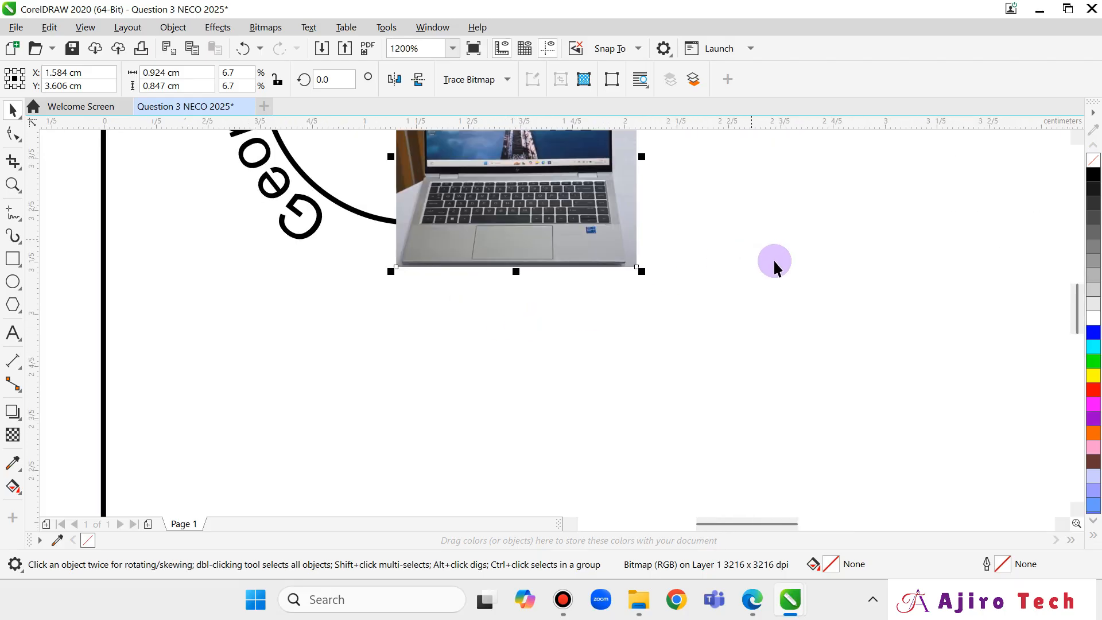
mouse_move(1078, 290)
left_mouse_down()
mouse_move(1073, 254)
mouse_move(1062, 283)
left_mouse_up()
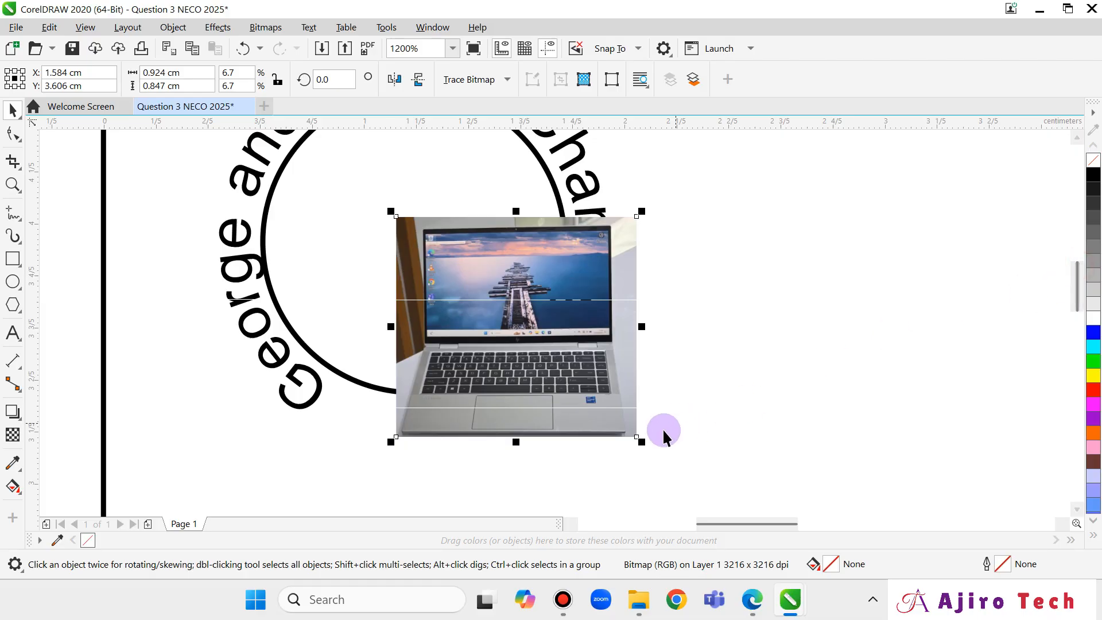
Shrink the photo to about 0.7 × 0.64 cm and centre it inside the circular logo text.
left_click_drag(640, 440, 577, 382)
left_click_drag(498, 306, 431, 245)
left_click(524, 246)
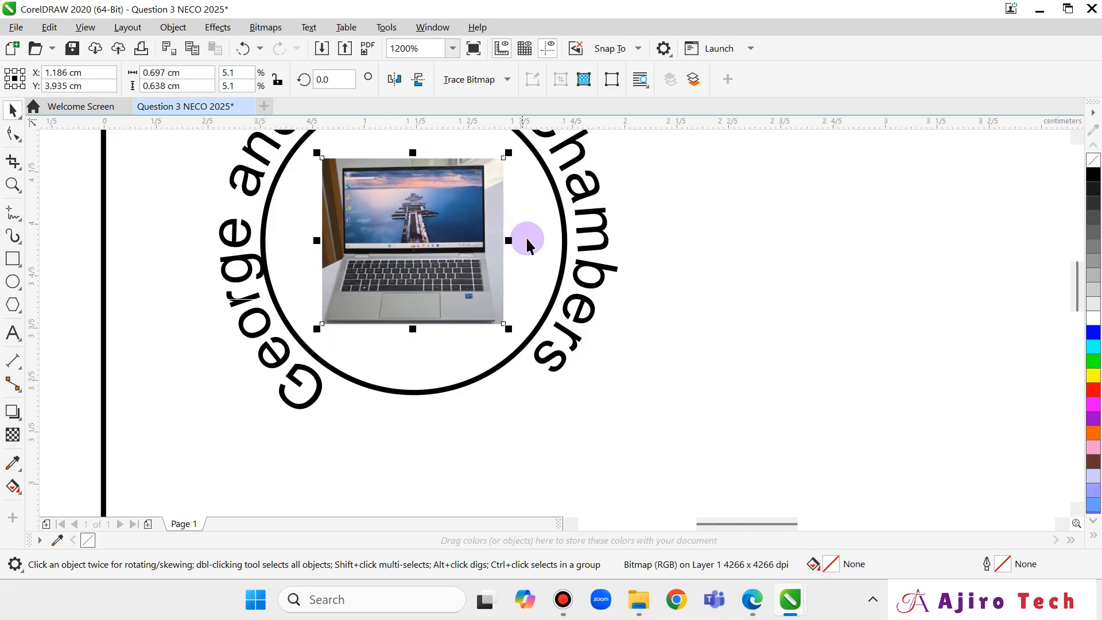
left_click(445, 245)
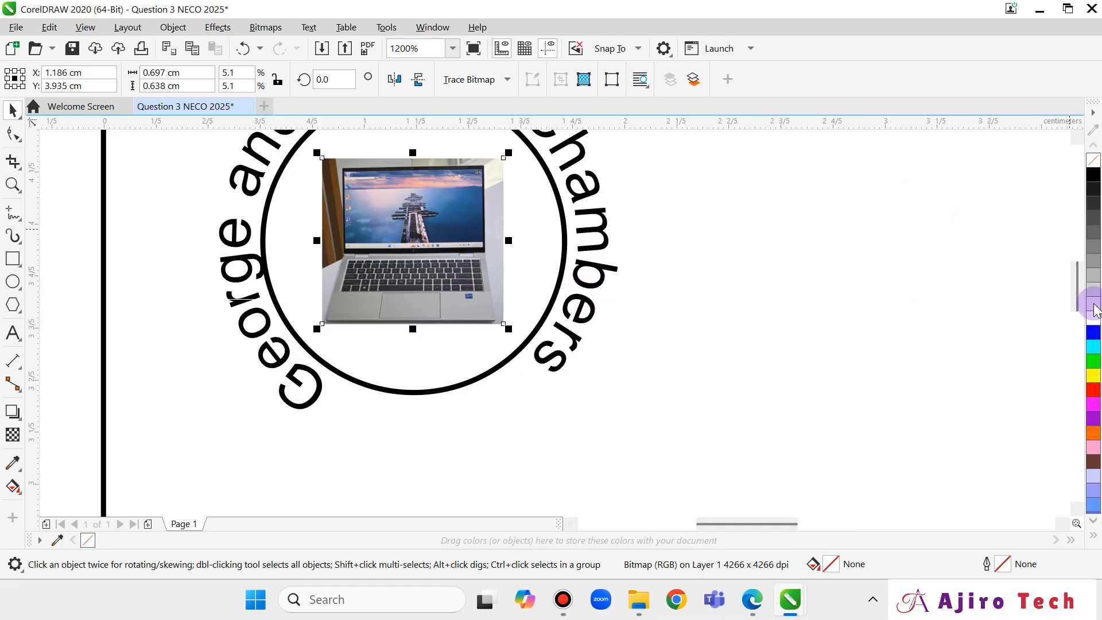
left_click_drag(1075, 292, 1081, 276)
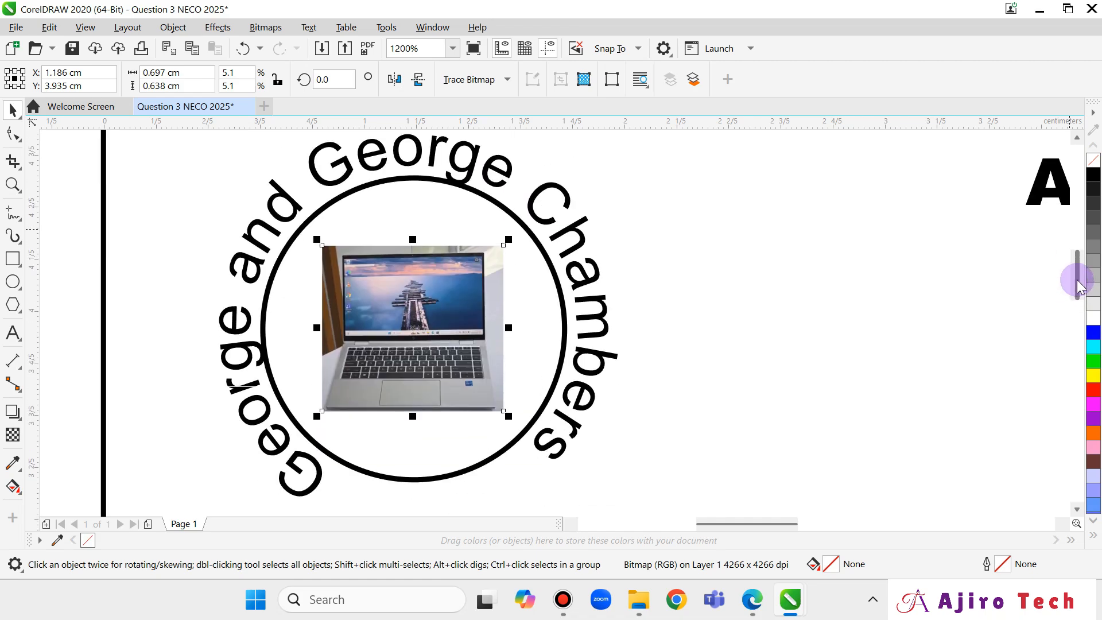
Replace the curved text George and George Chambers with AJIRO NDI COMPUTER STORE.
left_click(292, 196)
left_click(292, 196)
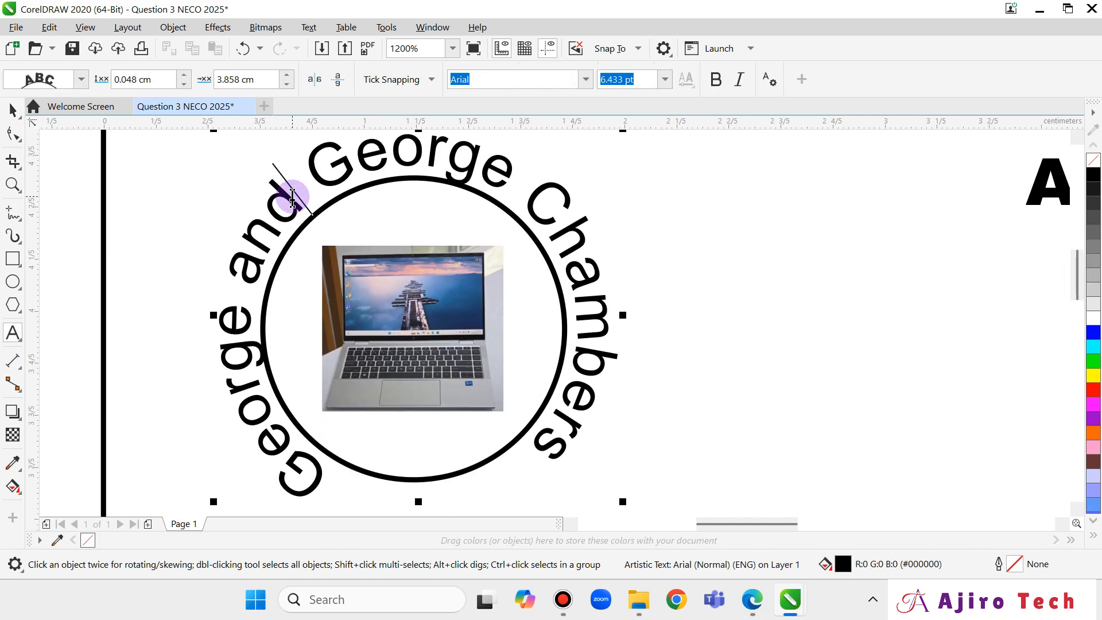
key("ctrl+a")
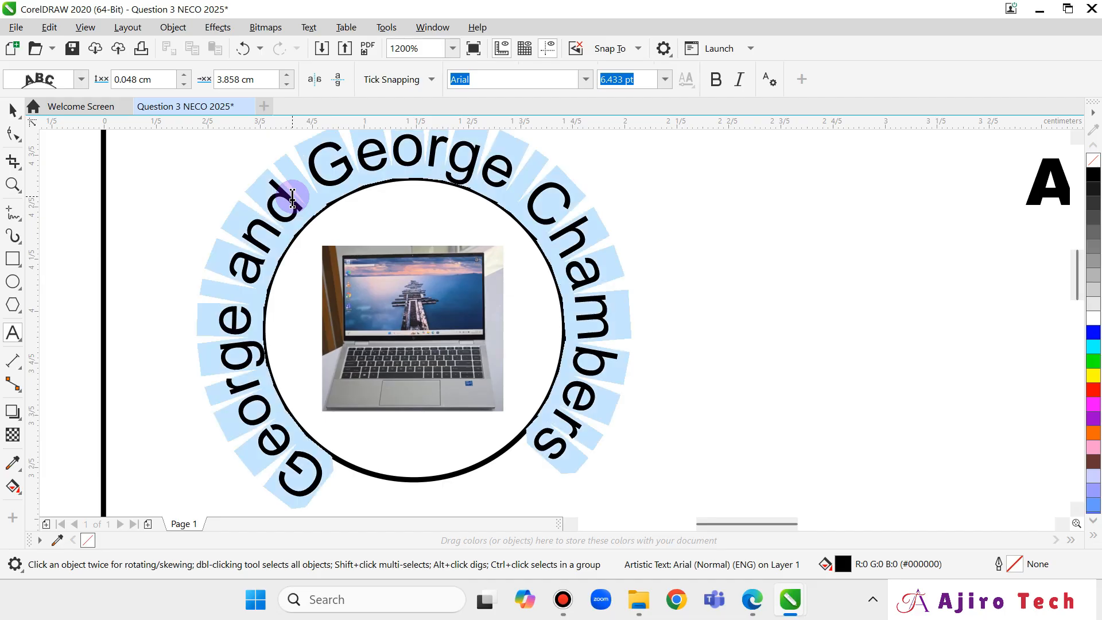
type("AJI")
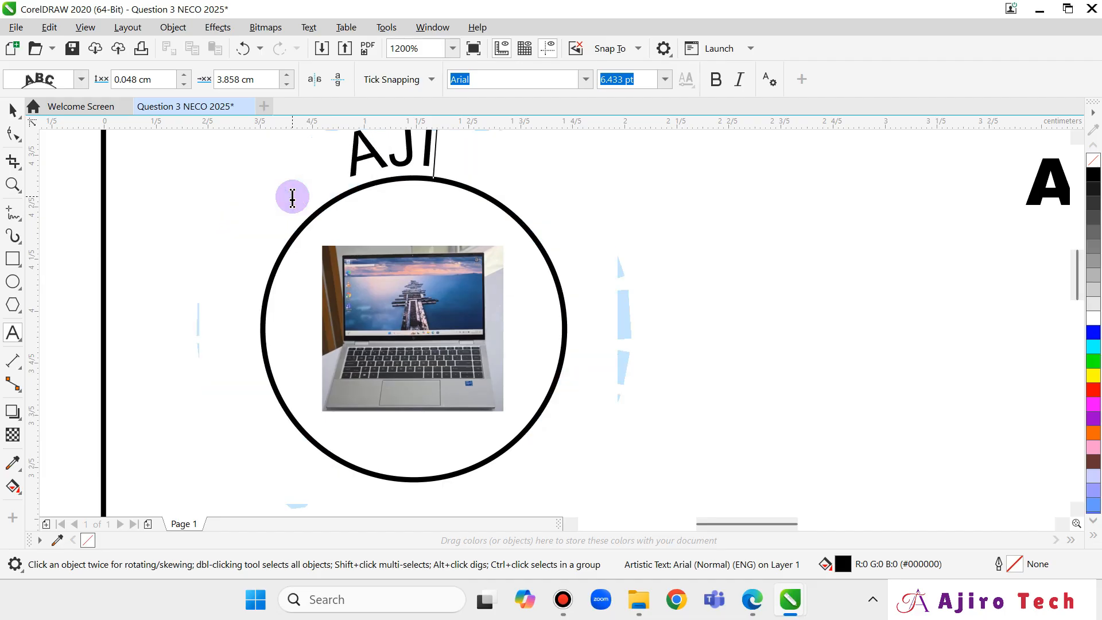
type("RO NDI")
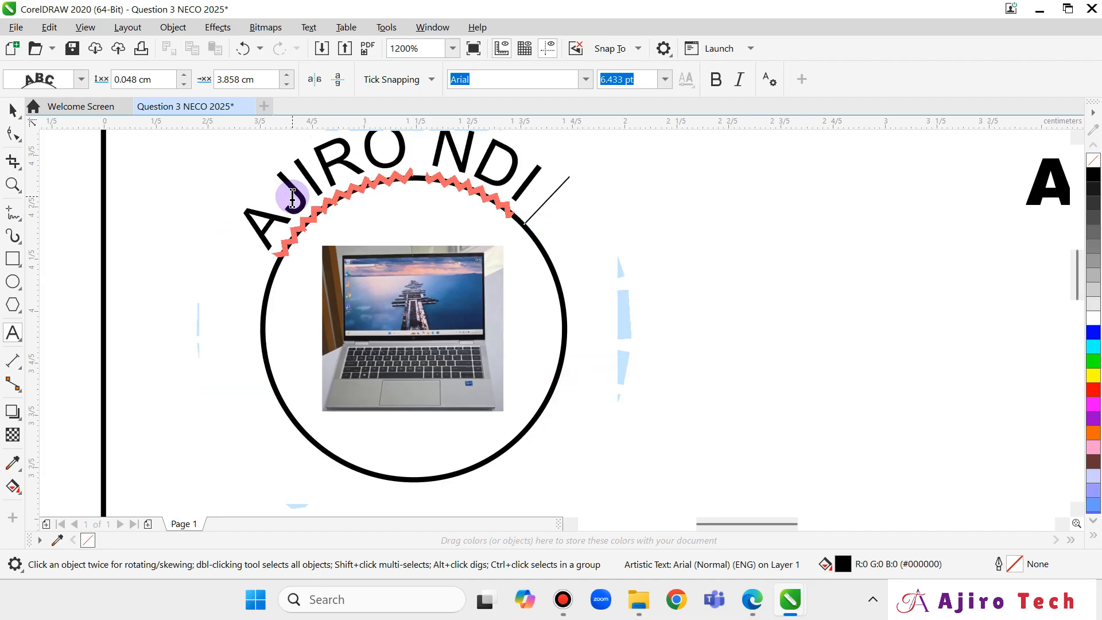
type(" COMP")
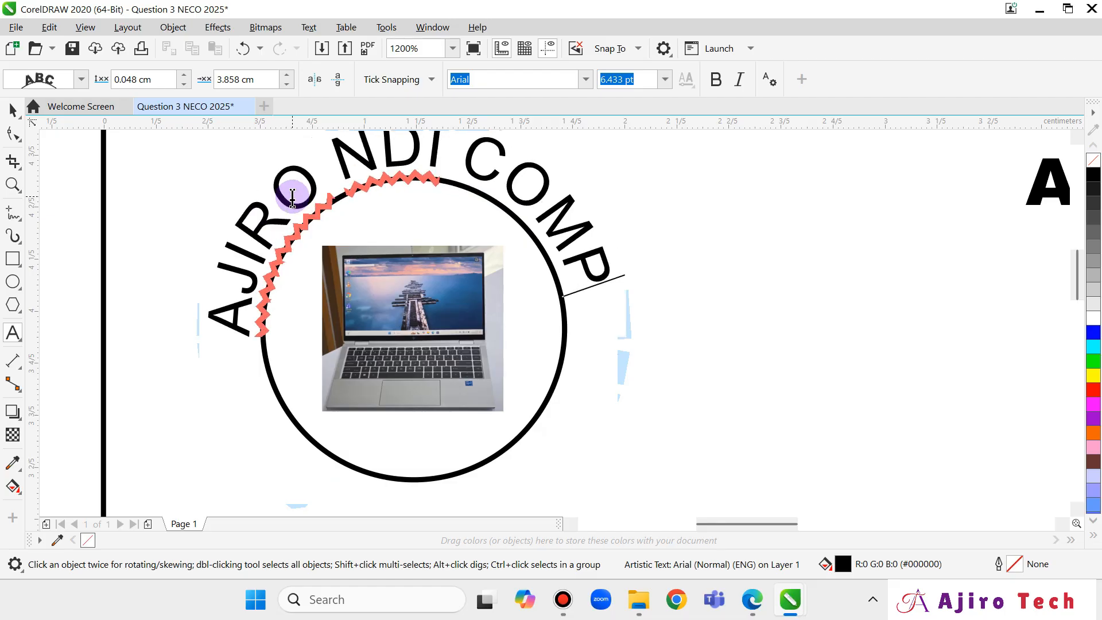
type("UTER STO")
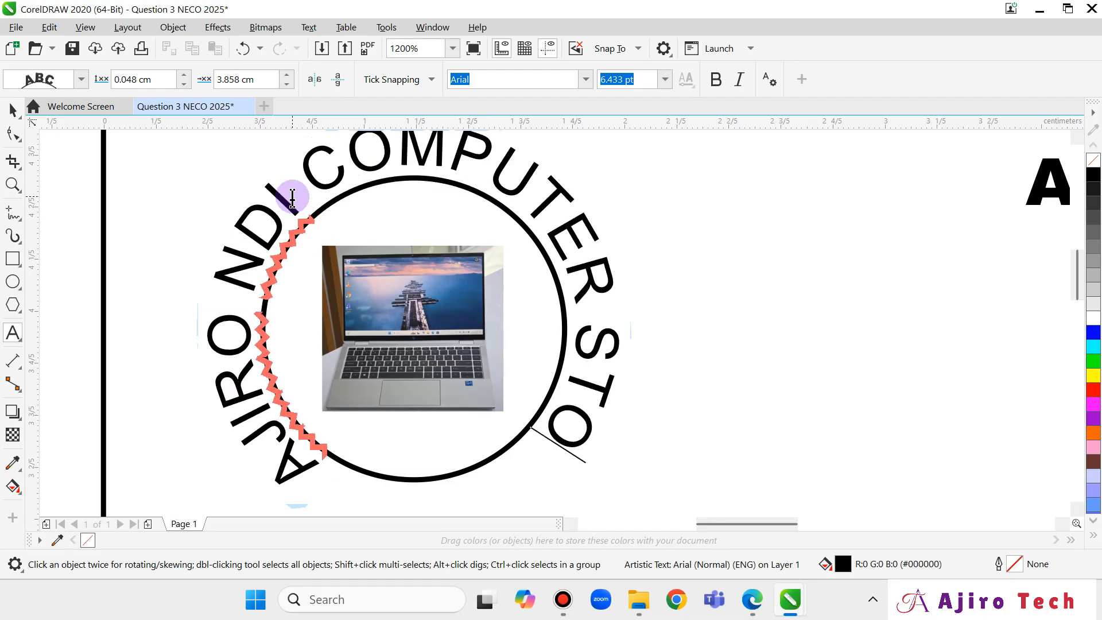
type("RE")
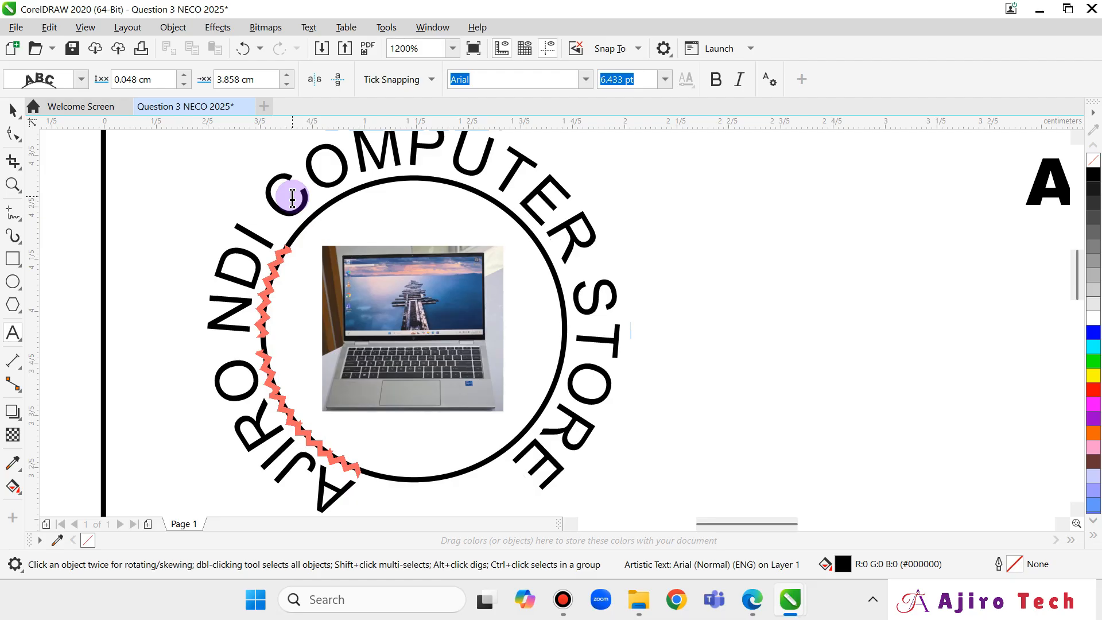
key("Escape")
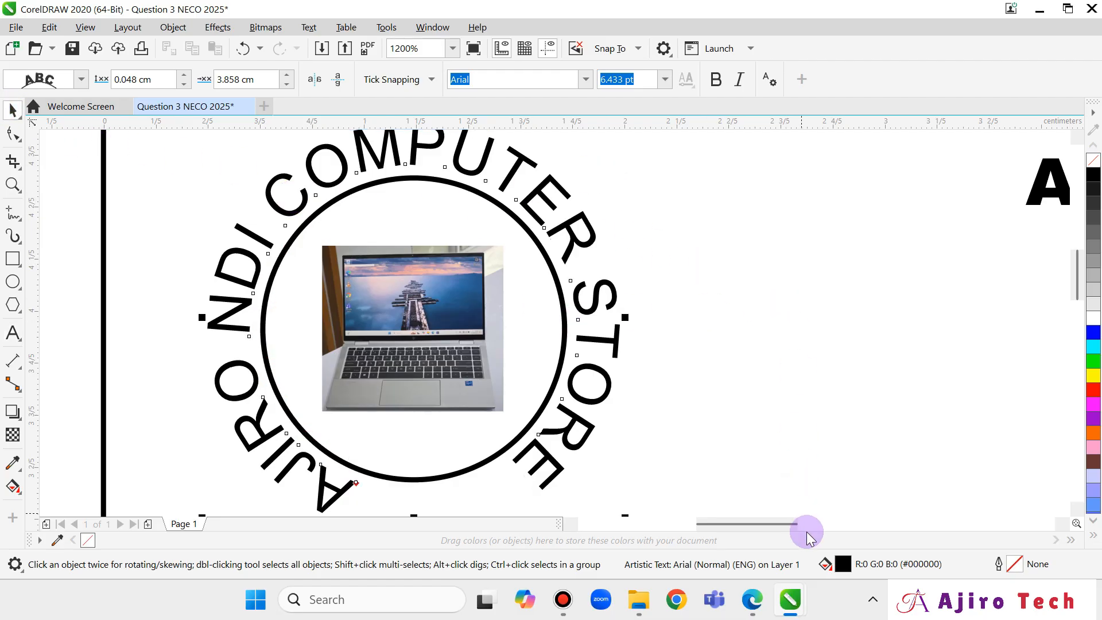
Select the curved text object and go back to the exam PDF's tasks.
left_click(493, 213)
scroll(536, 276, "down", 1)
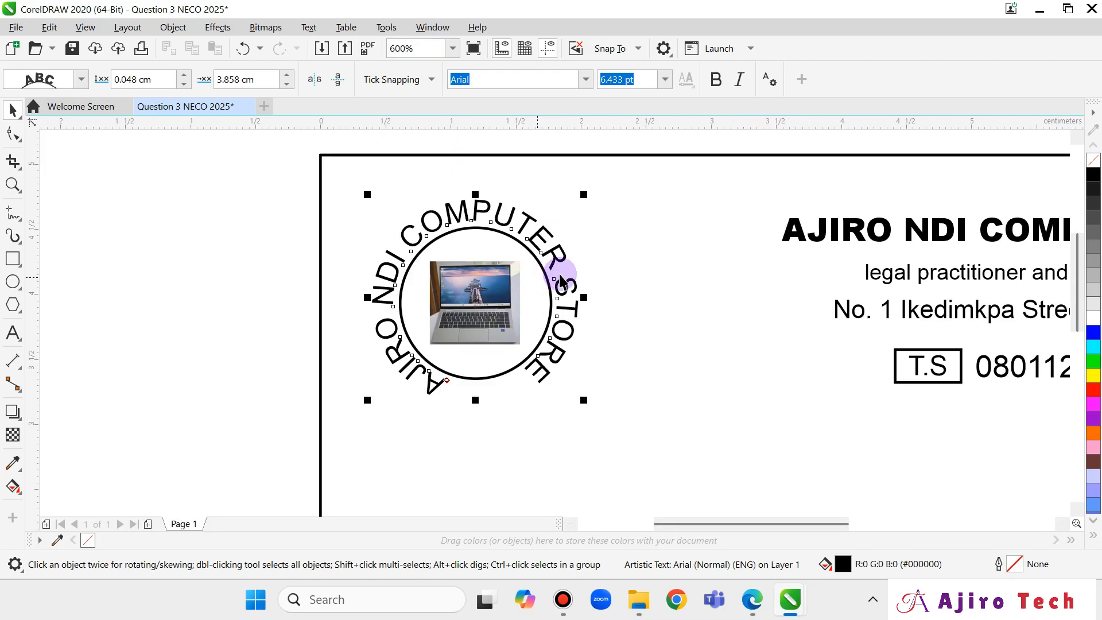
left_click(753, 600)
Leave the exam PDF and return to the Question 3 NECO 2025 CorelDRAW window.
scroll(586, 398, "down", 3)
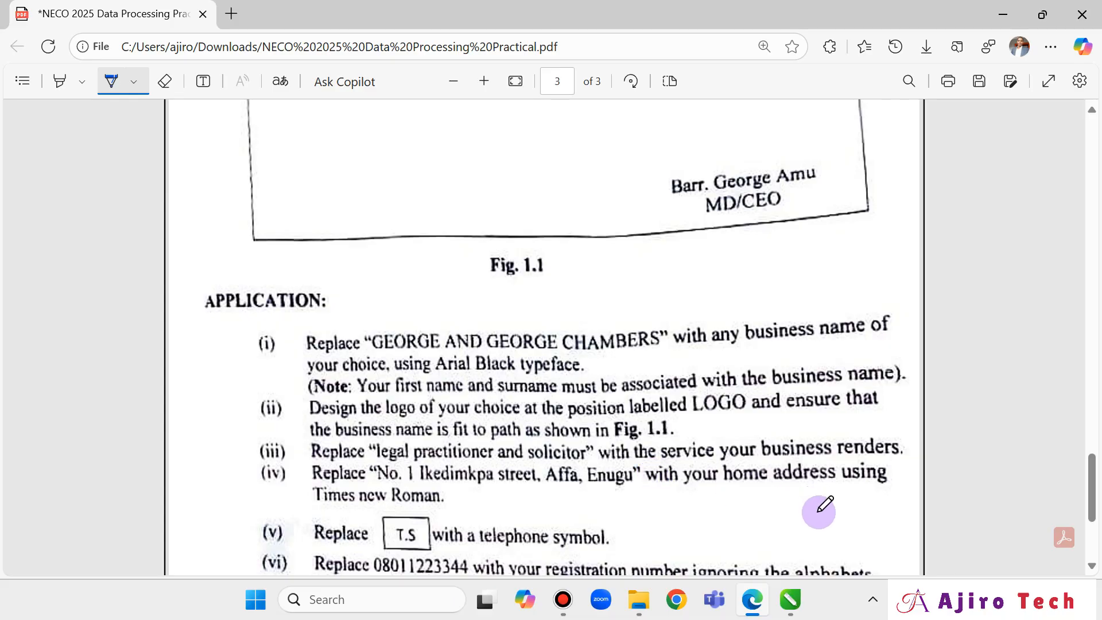
mouse_move(802, 597)
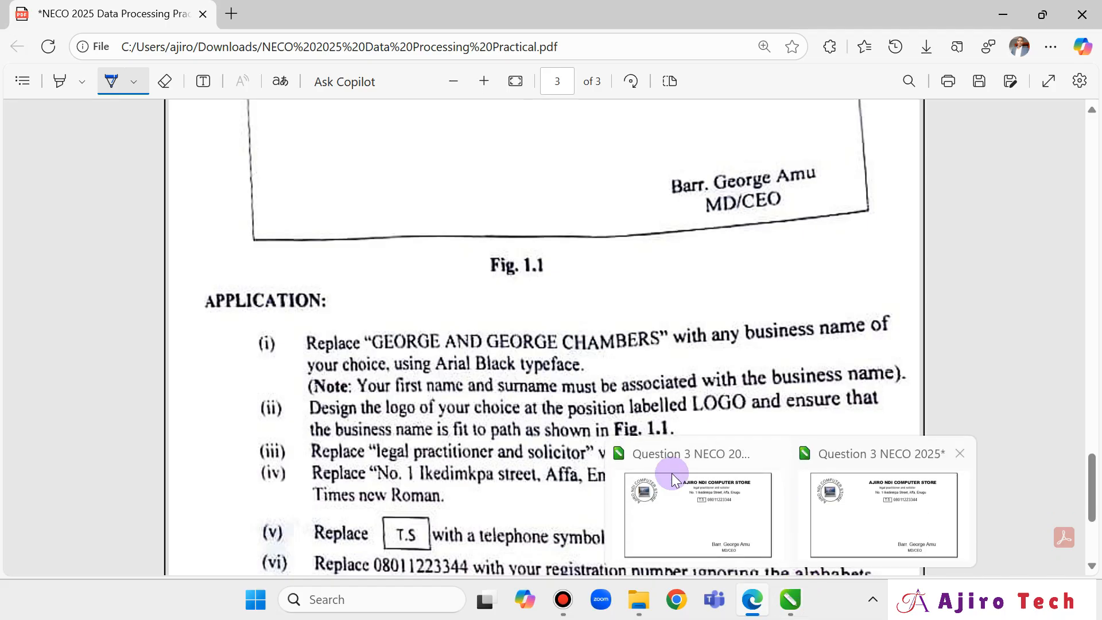
mouse_move(722, 515)
left_click(870, 514)
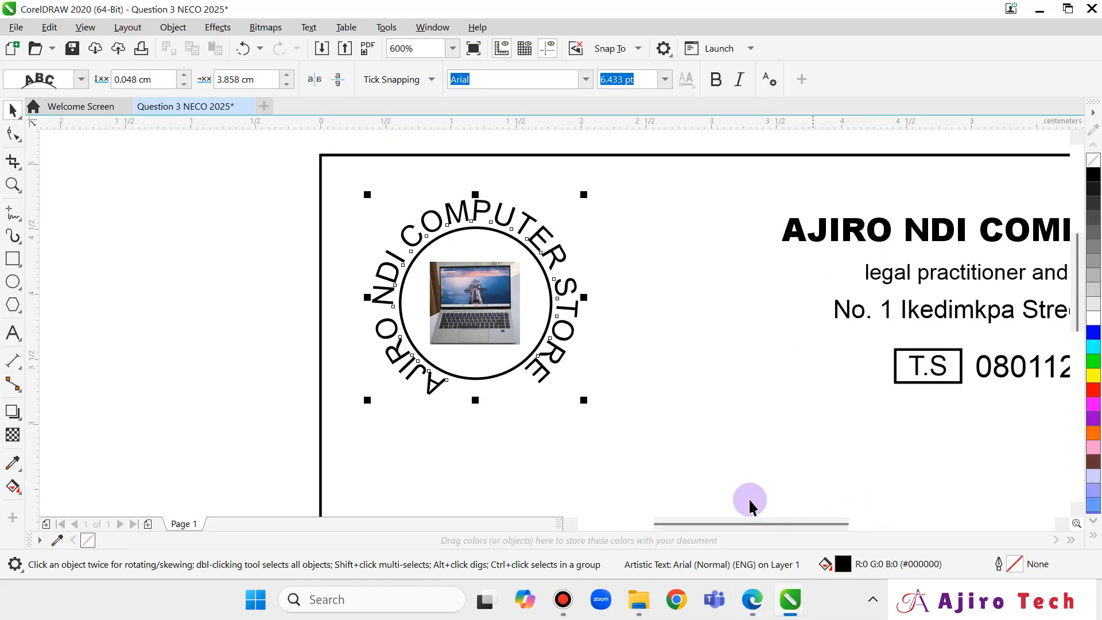
Change 'legal practitioner and solicitor' to 'We sell Laptops, Phones, Games', then view the question paper.
left_click_drag(741, 524, 802, 524)
left_click(645, 274)
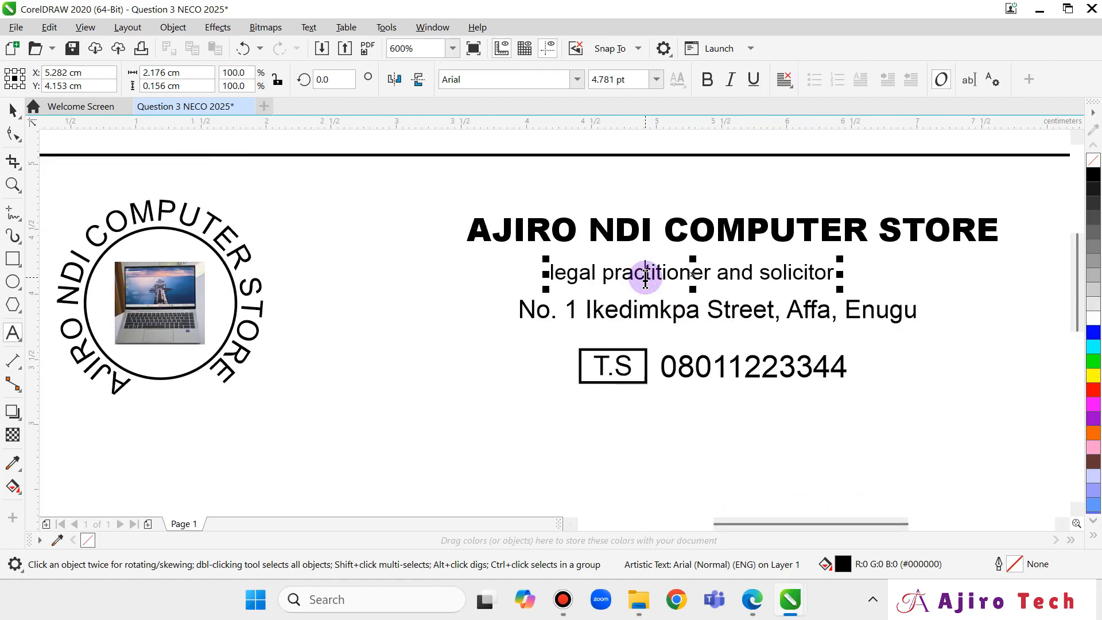
triple_click(646, 278)
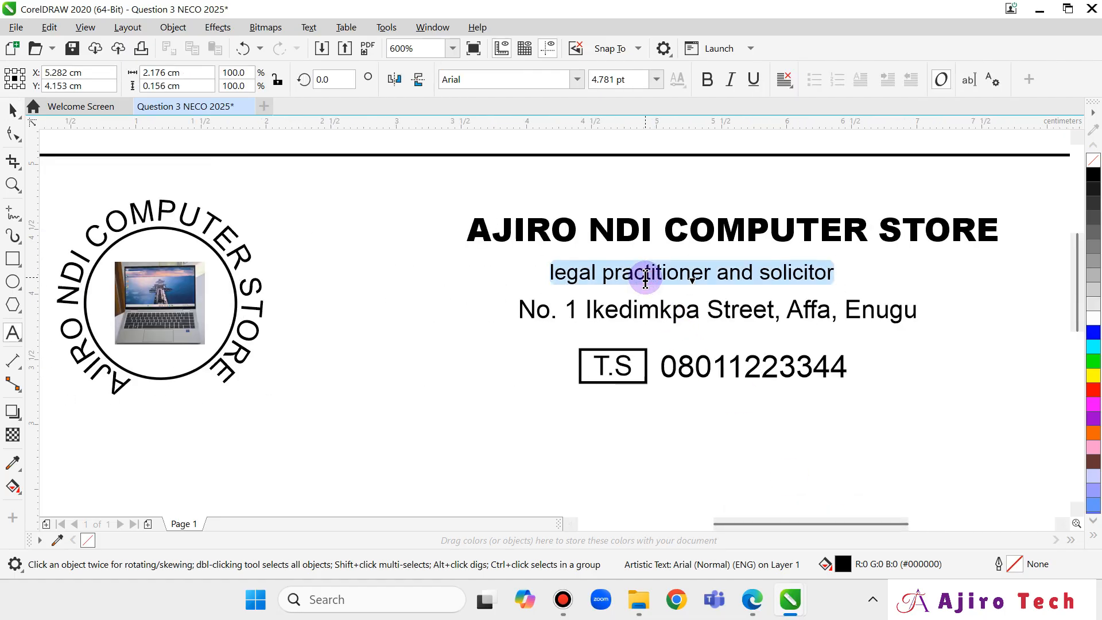
type("We sell Laptops, Phones, Games")
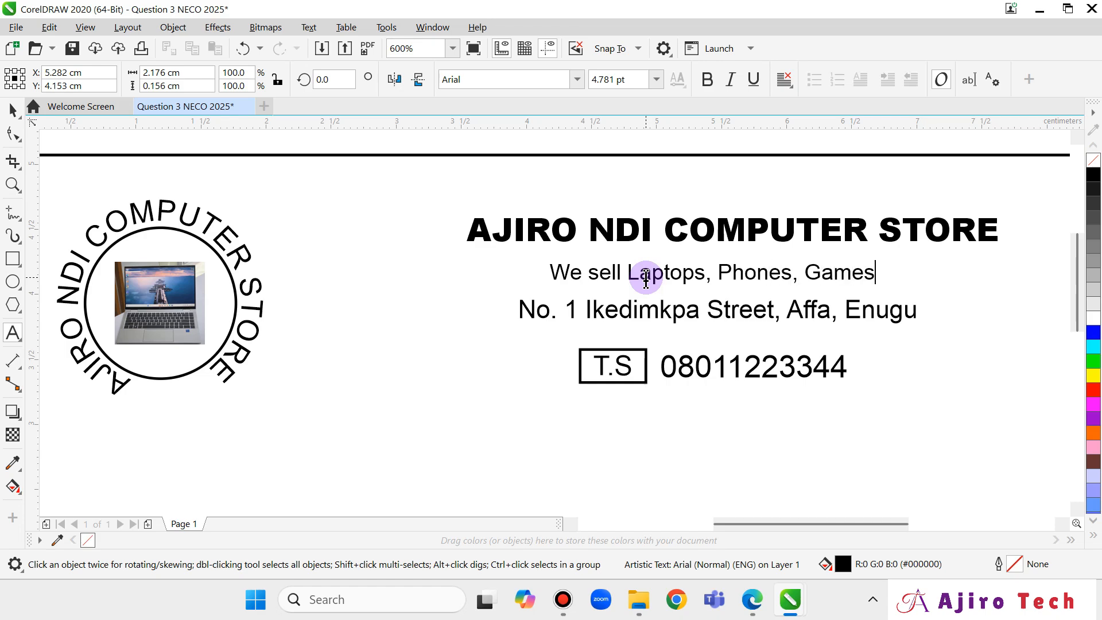
key("Escape")
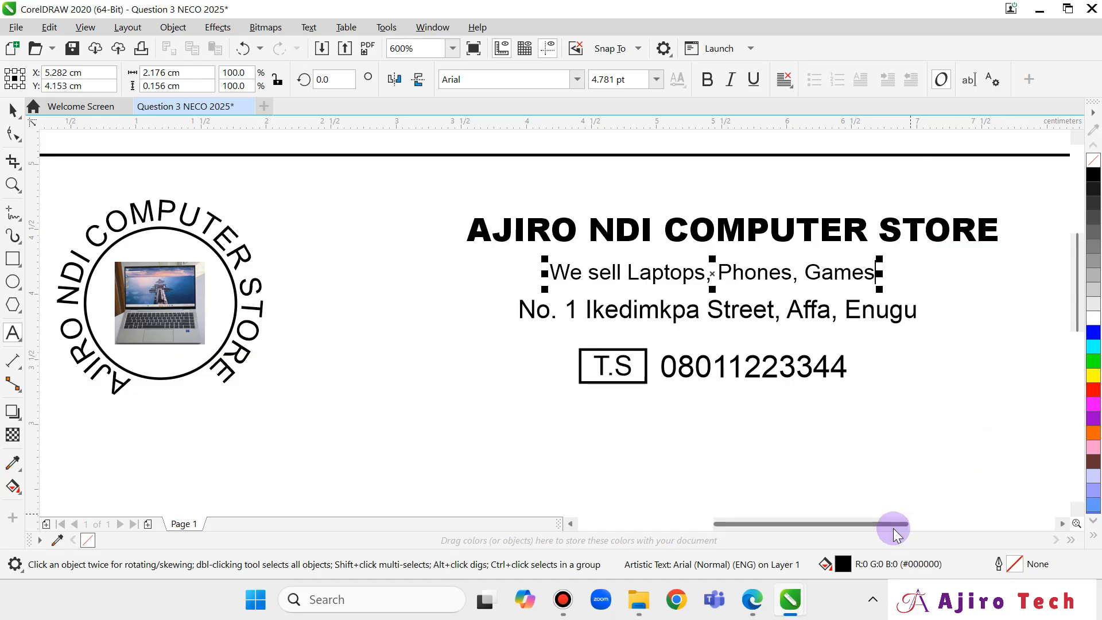
left_click(757, 603)
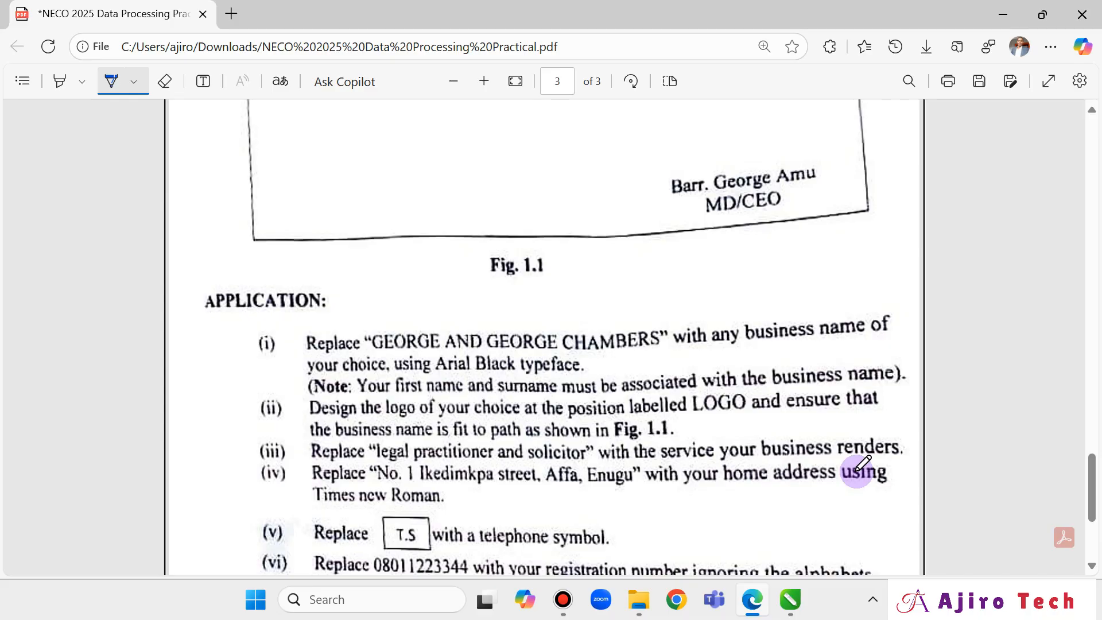
Read item (iv) on the question paper and return to the CorelDRAW card.
mouse_move(778, 598)
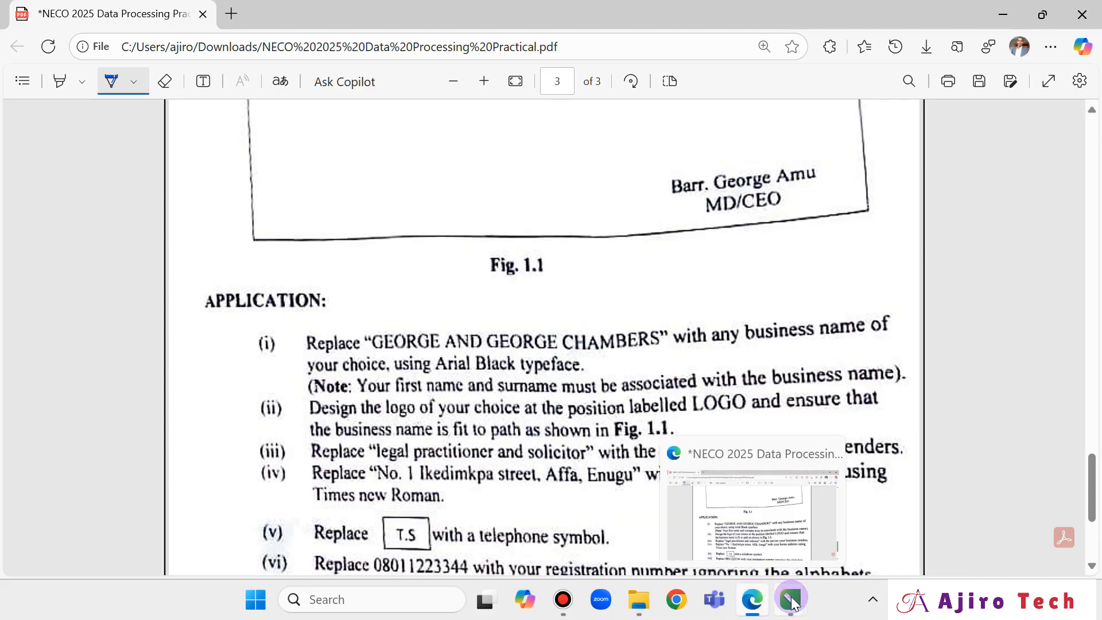
left_click(722, 453)
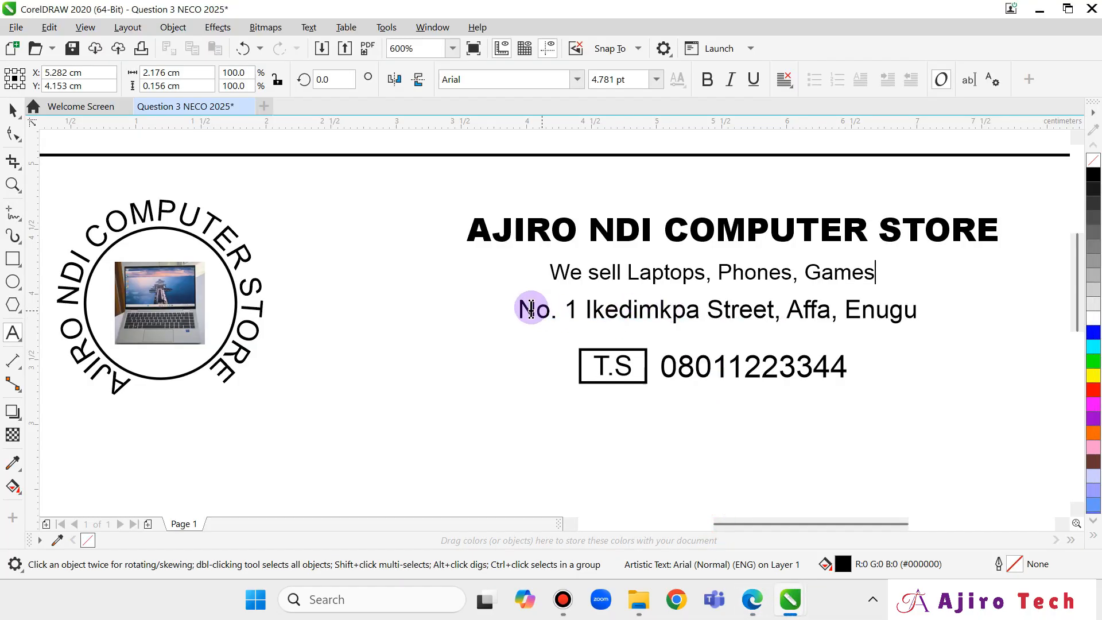
Retype the address as '4a Wilston street, United Kingdom' and centre it under the service line.
left_click_drag(526, 306, 914, 318)
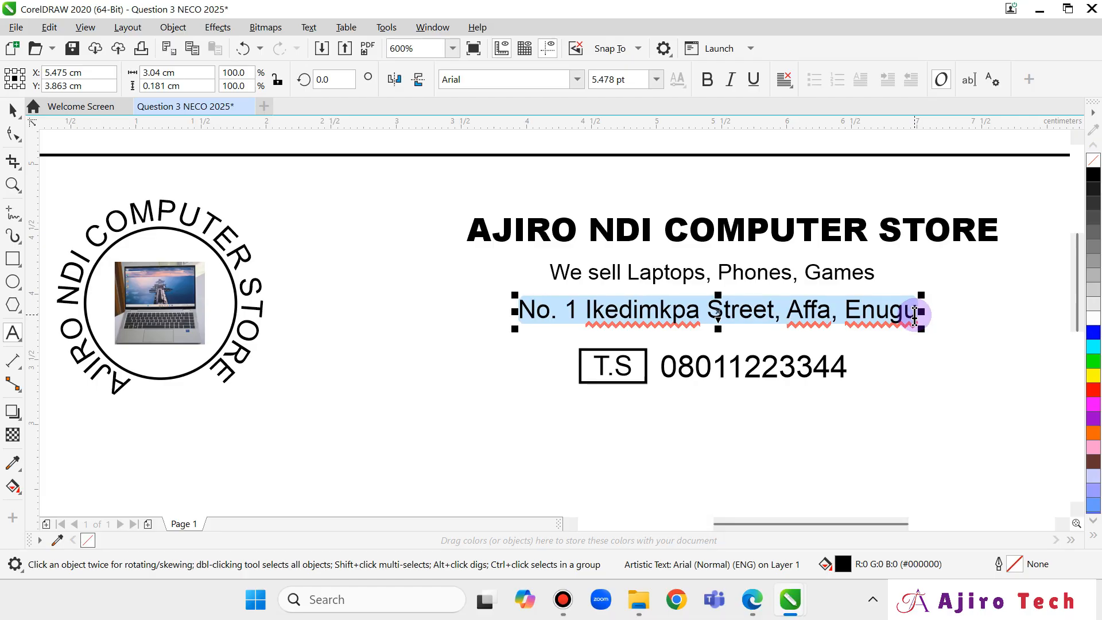
type("4a Wilston street,")
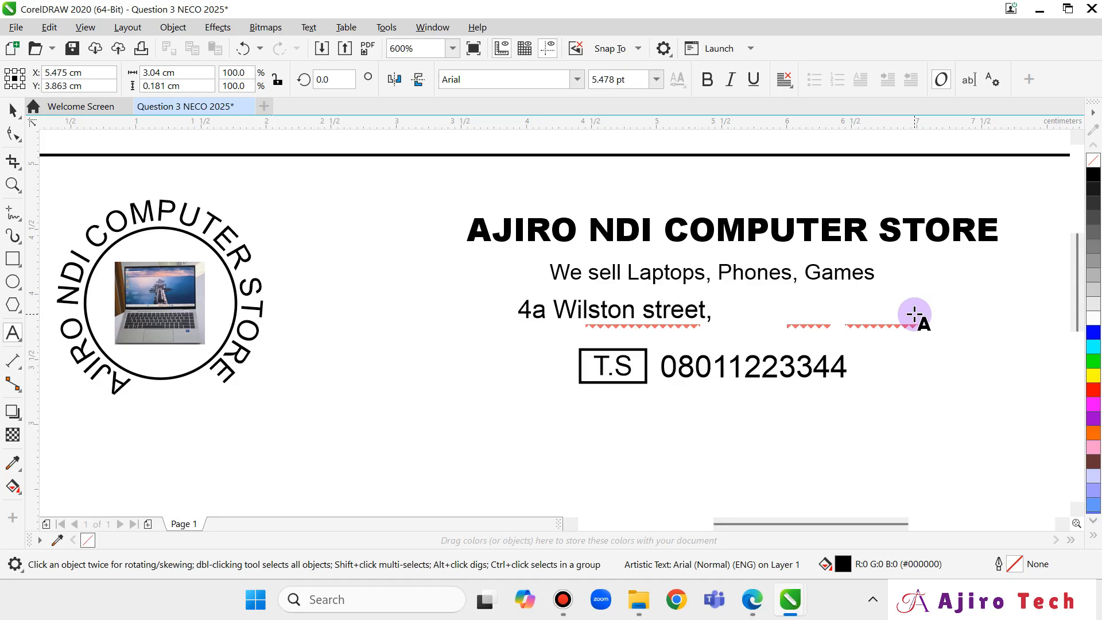
type("Uk")
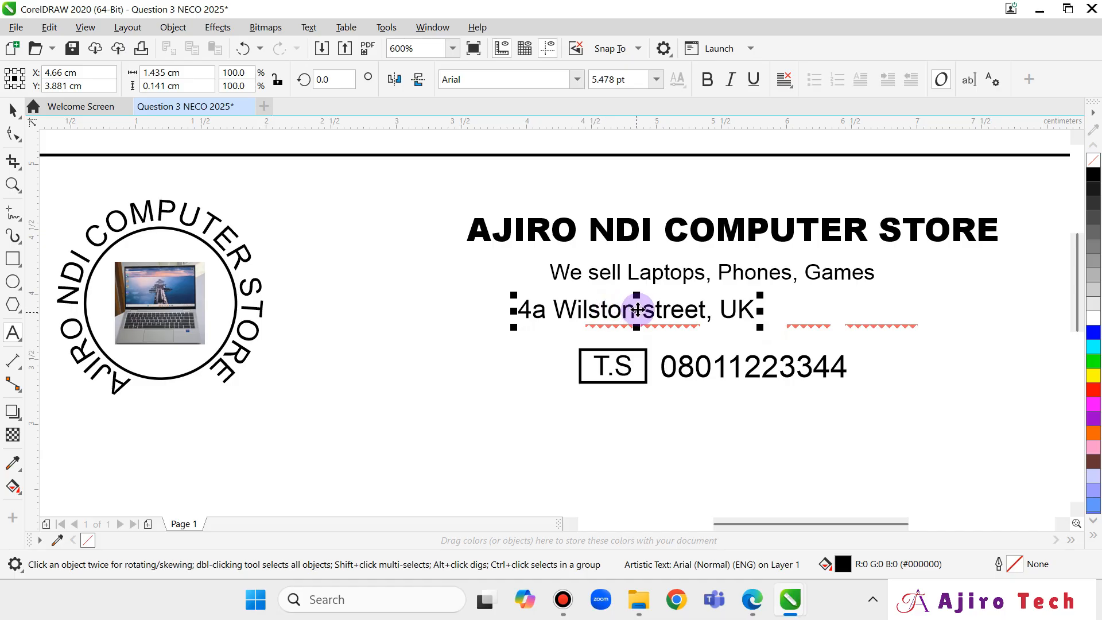
left_click_drag(637, 309, 655, 309)
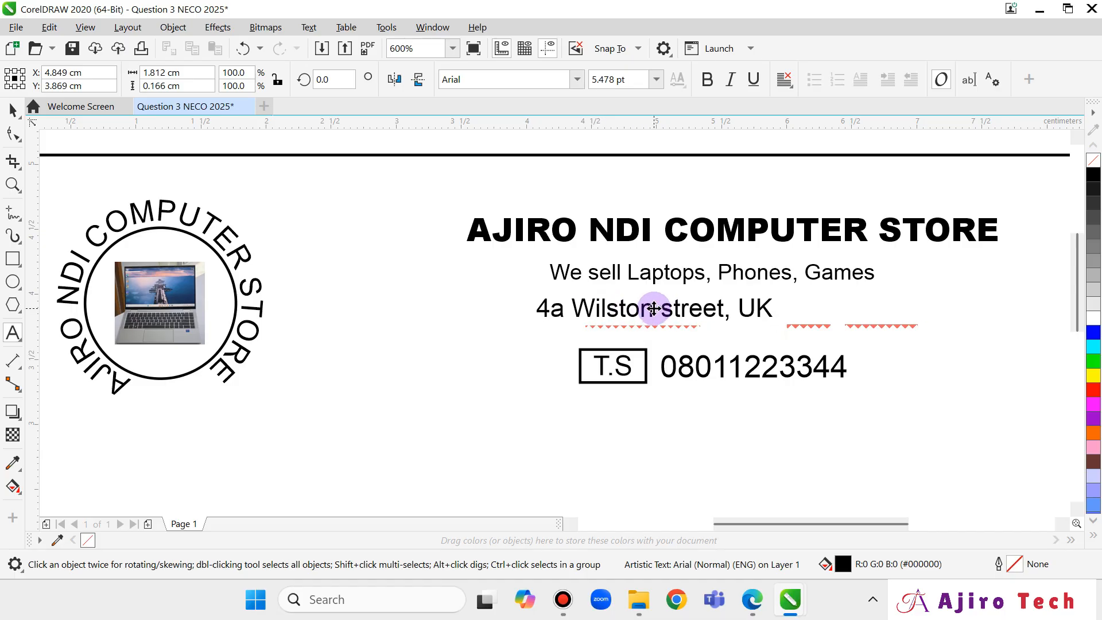
left_click(769, 304)
key("BackSpace")
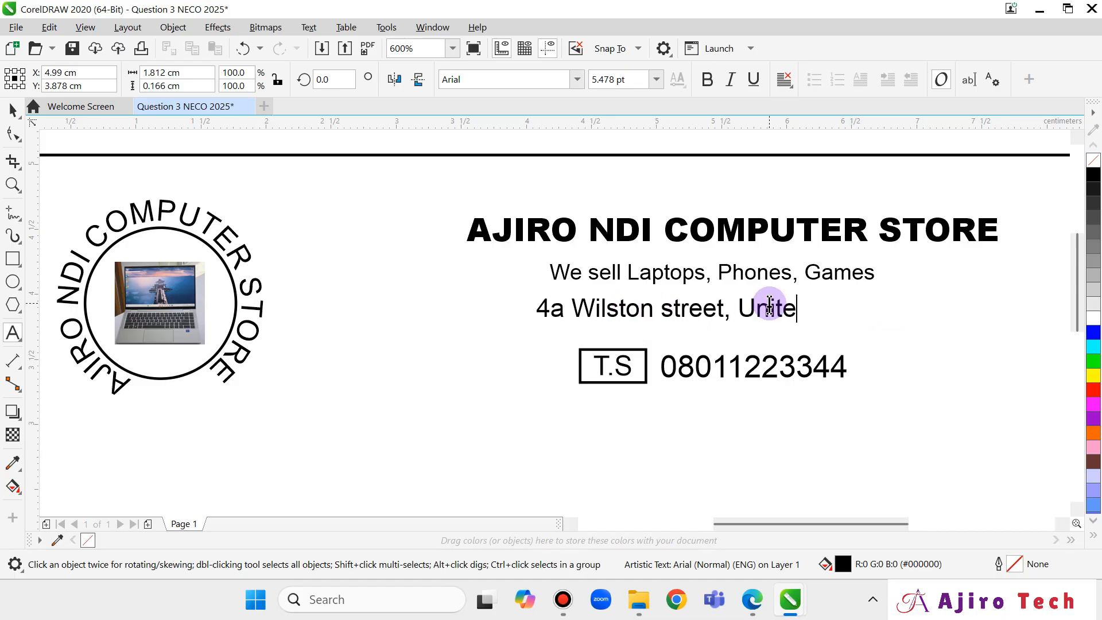
type("nited Kingdom")
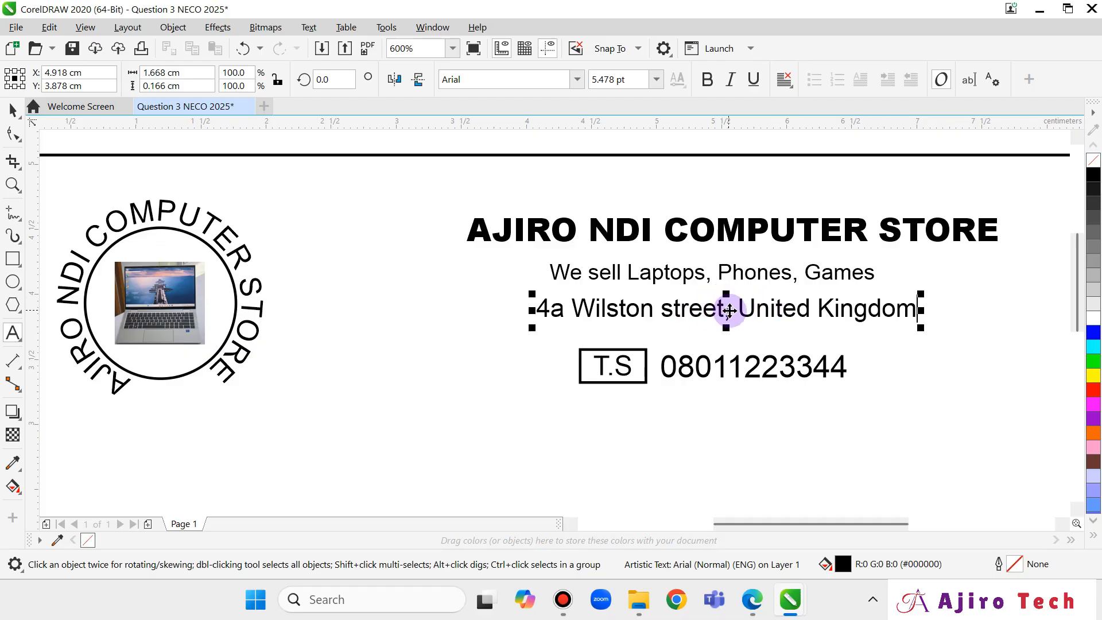
left_click_drag(728, 313, 722, 317)
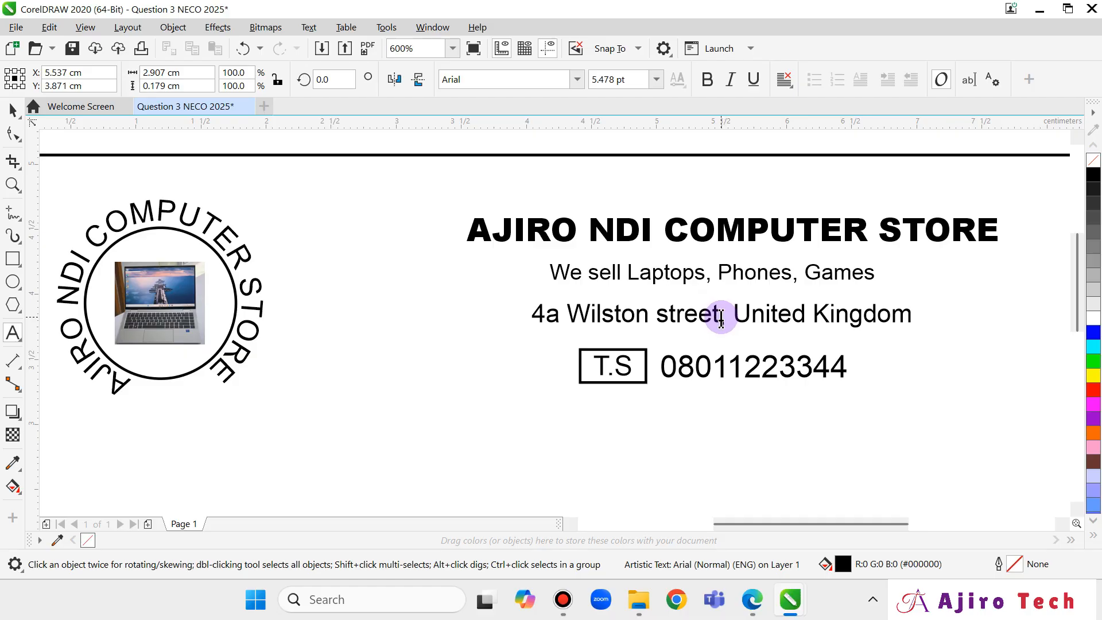
Apply the Times New Roman font to the whole address line.
left_click(569, 317)
key("ctrl+a")
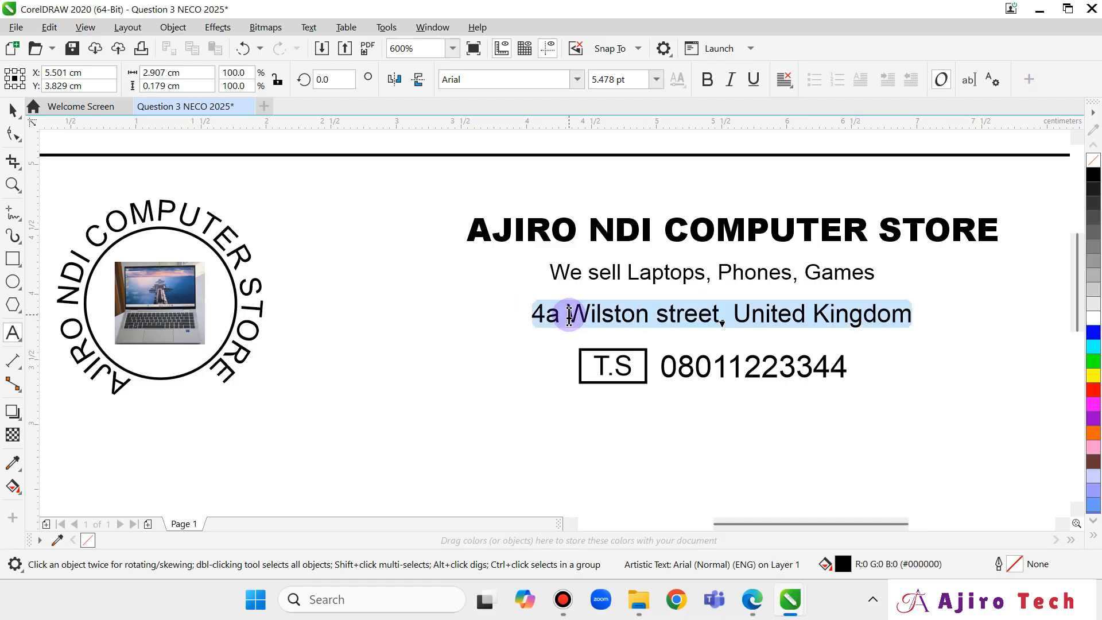
left_click(577, 80)
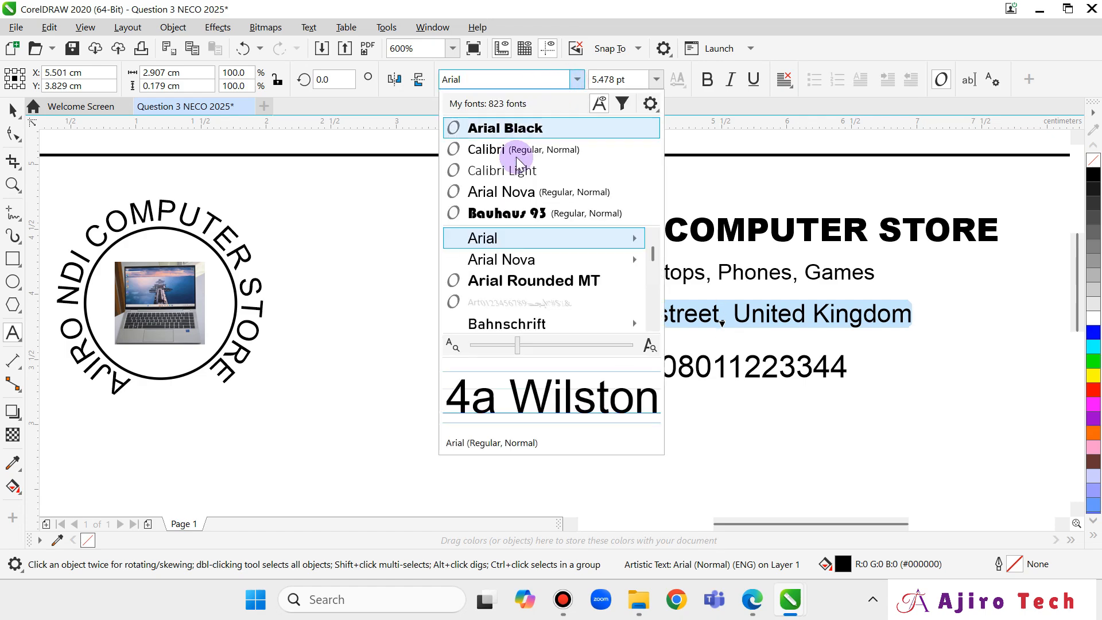
key("t")
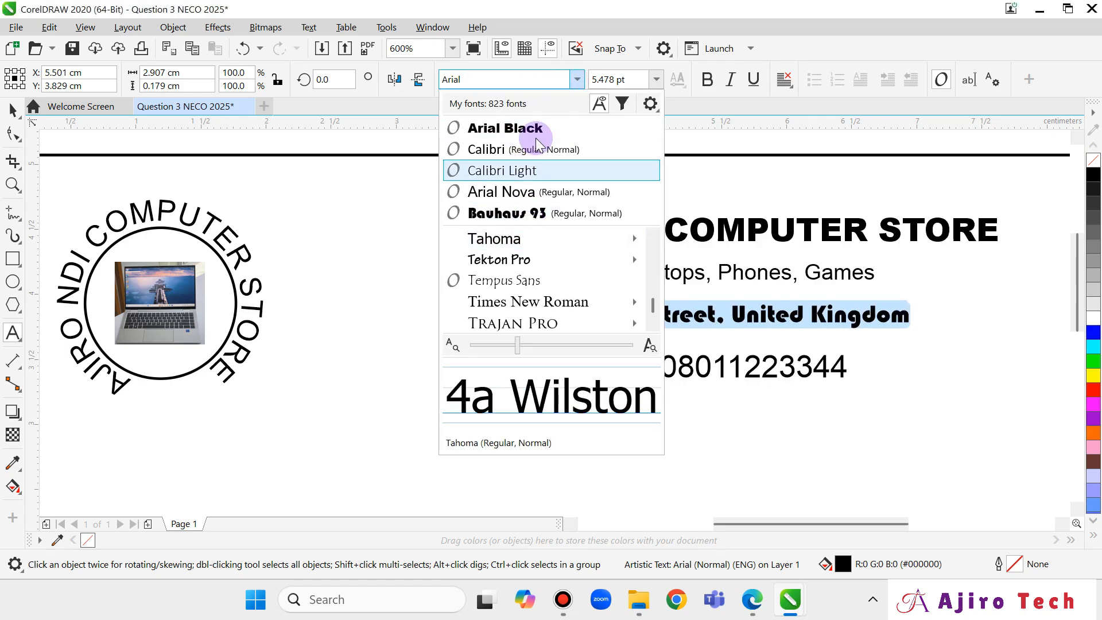
left_click(514, 79)
type("t")
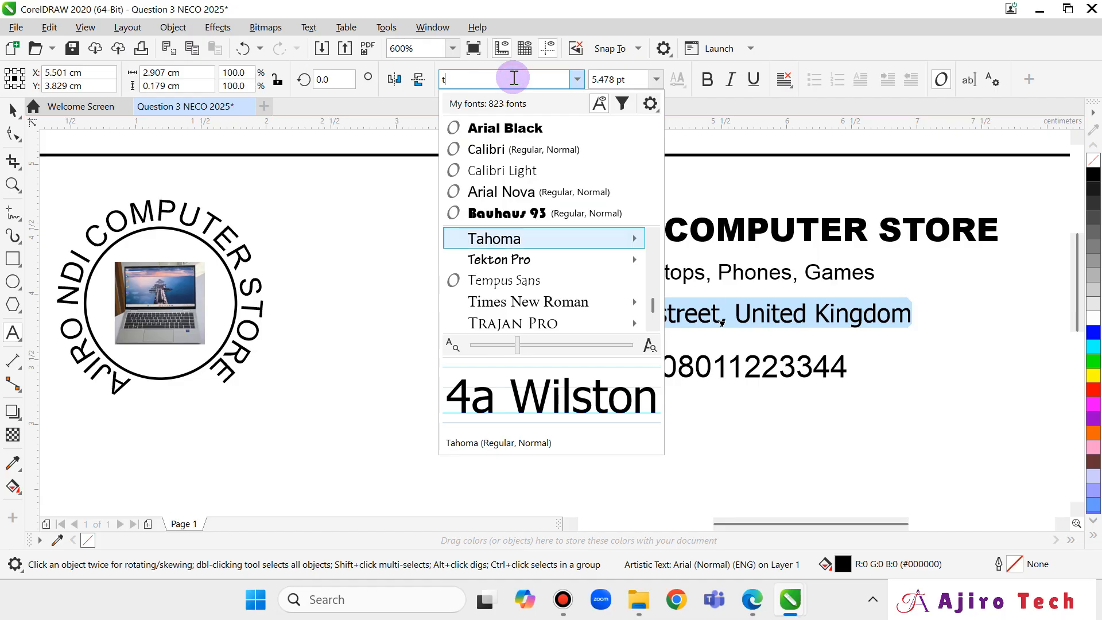
type("im")
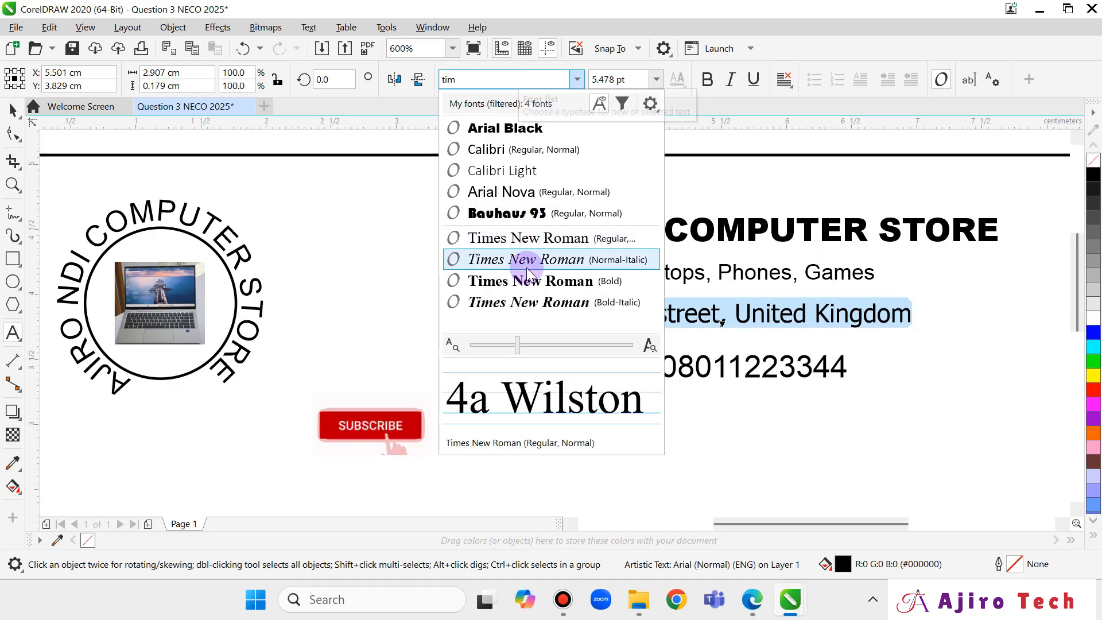
left_click(537, 245)
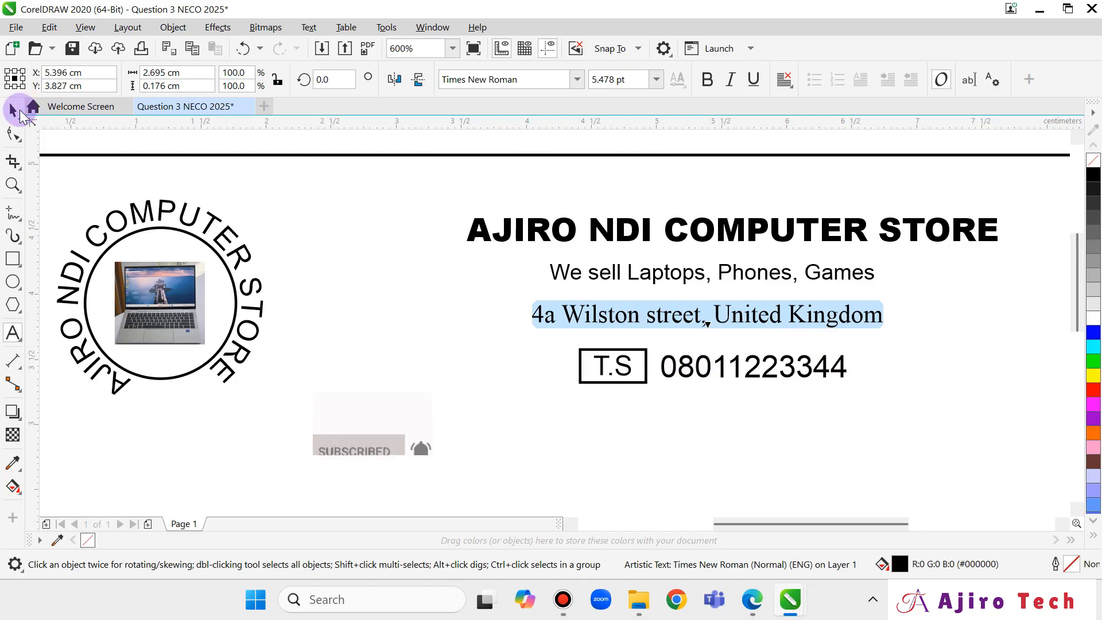
left_click(17, 110)
left_click(768, 443)
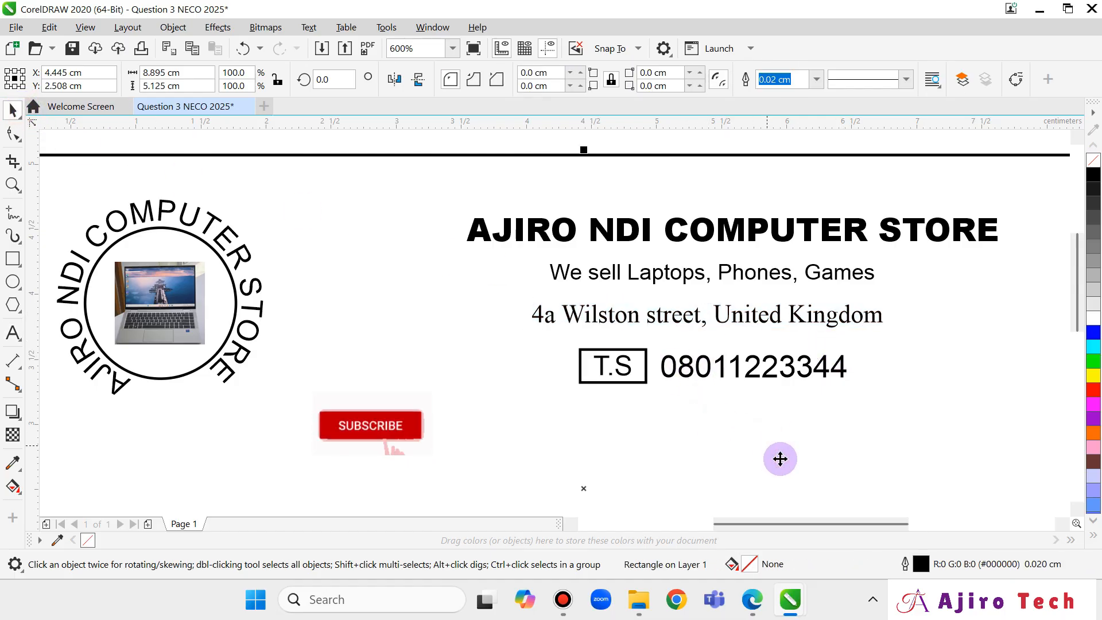
left_click(752, 600)
scroll(652, 462, "down", 2)
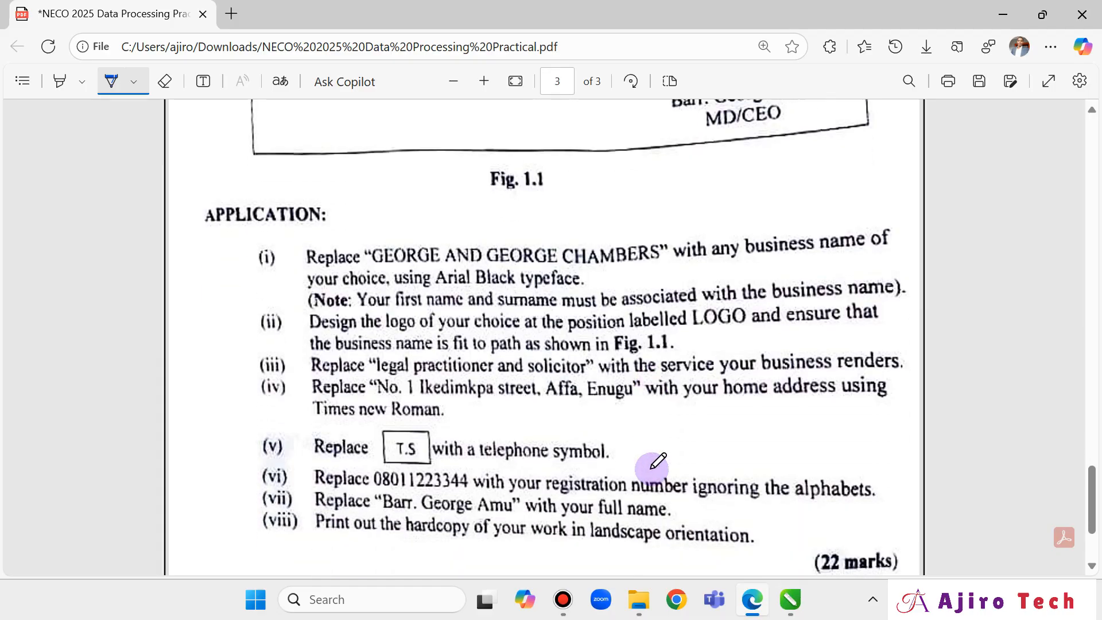
scroll(251, 347, "up", 2, "ctrl")
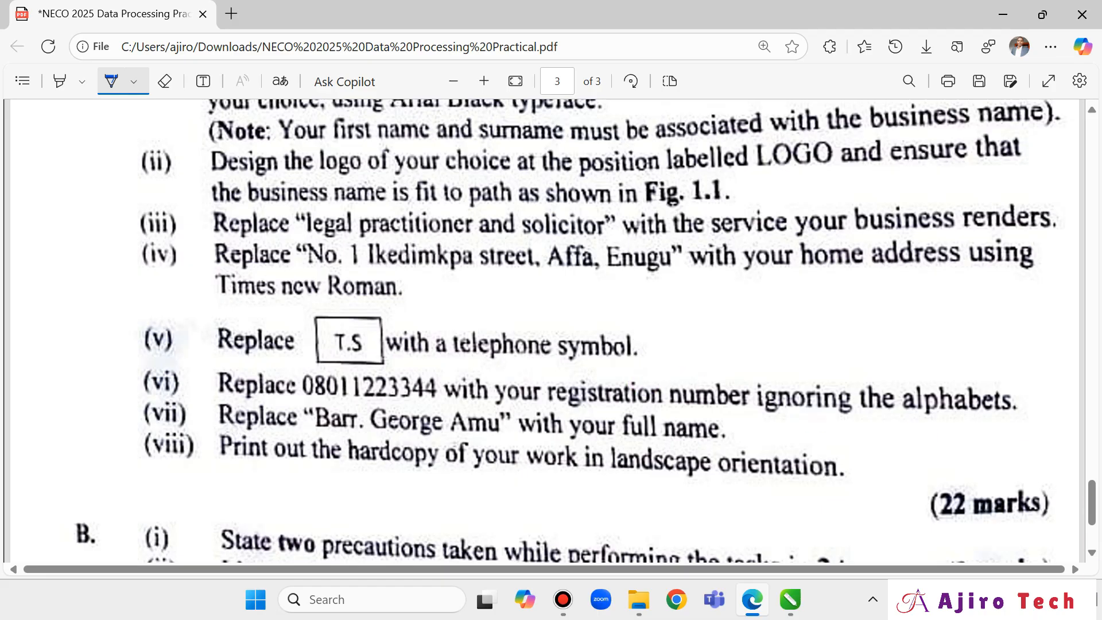
mouse_move(801, 615)
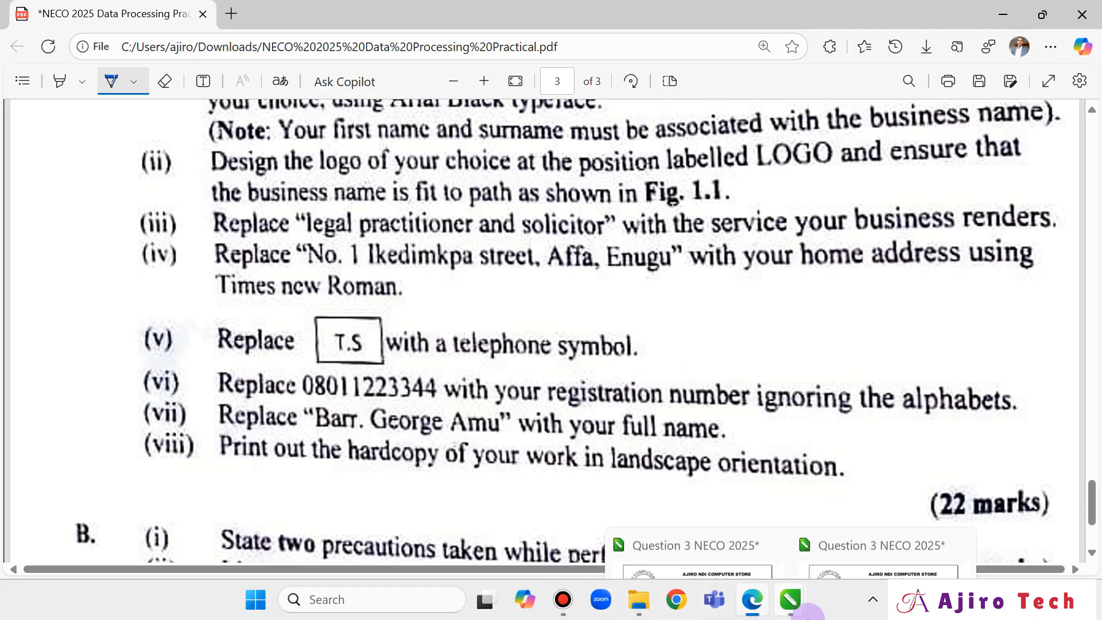
left_click(700, 495)
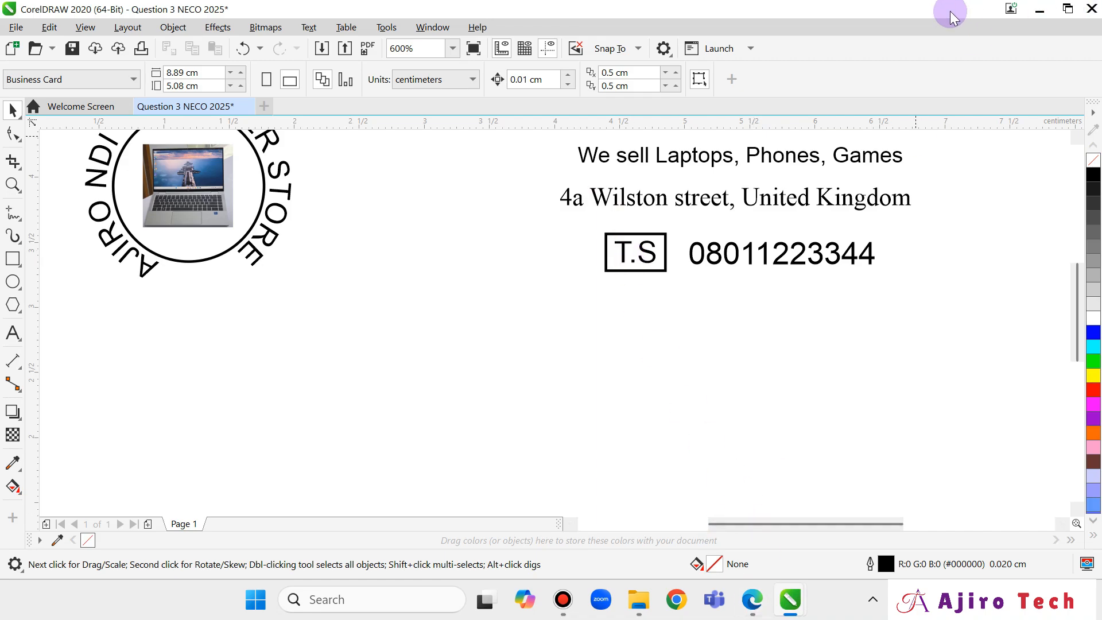
Drag the telephone image from the NECO 2025 folder onto the business card.
left_click_drag(950, 12, 864, 77)
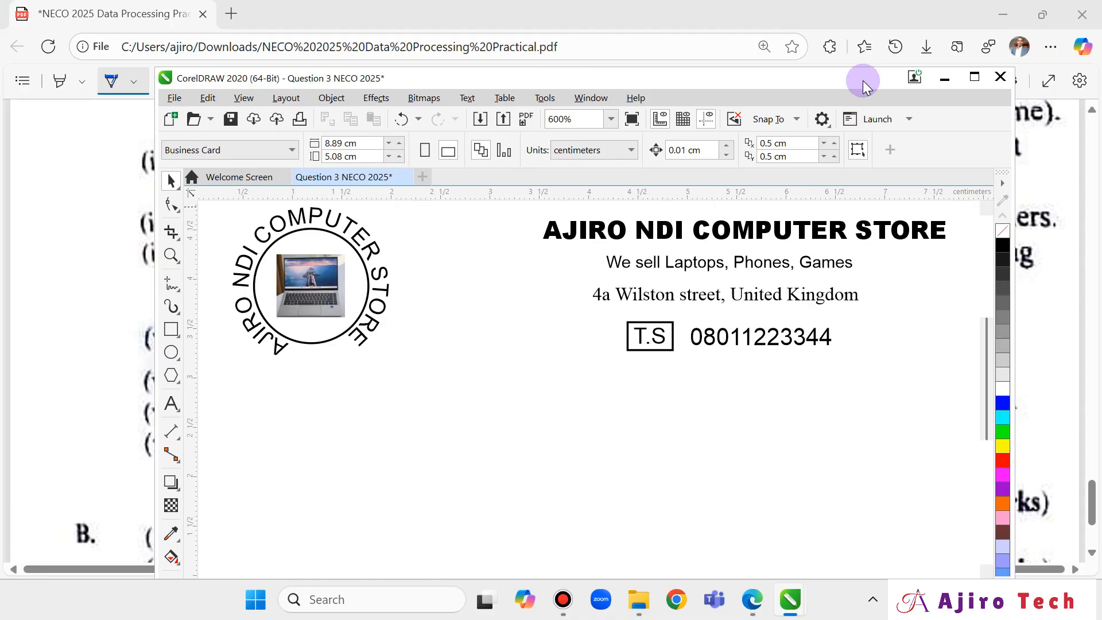
left_click(635, 601)
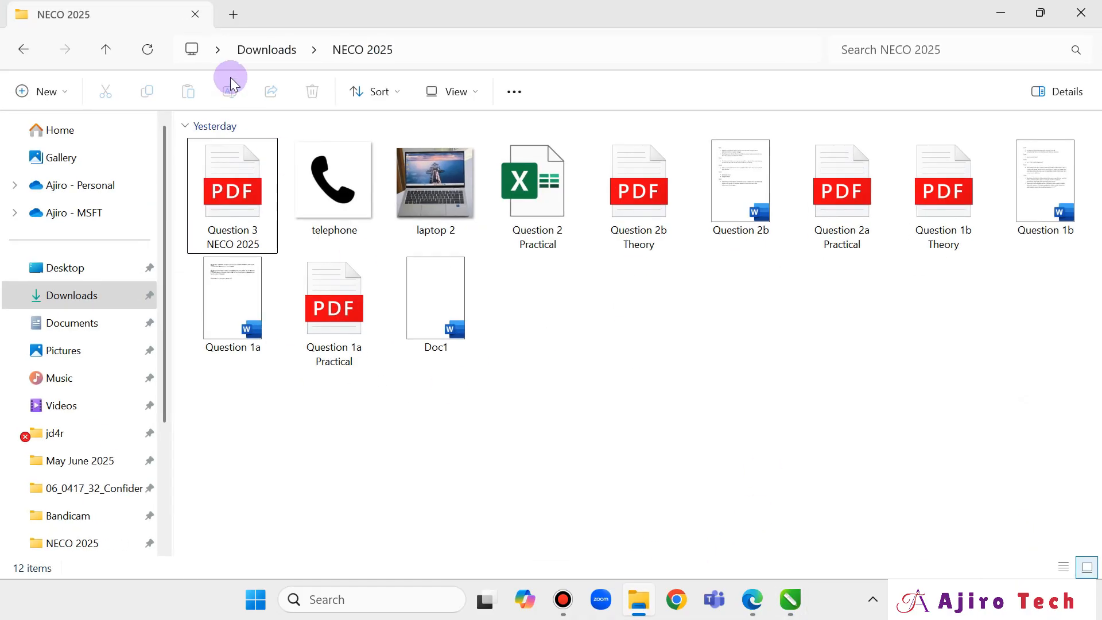
left_click(1041, 10)
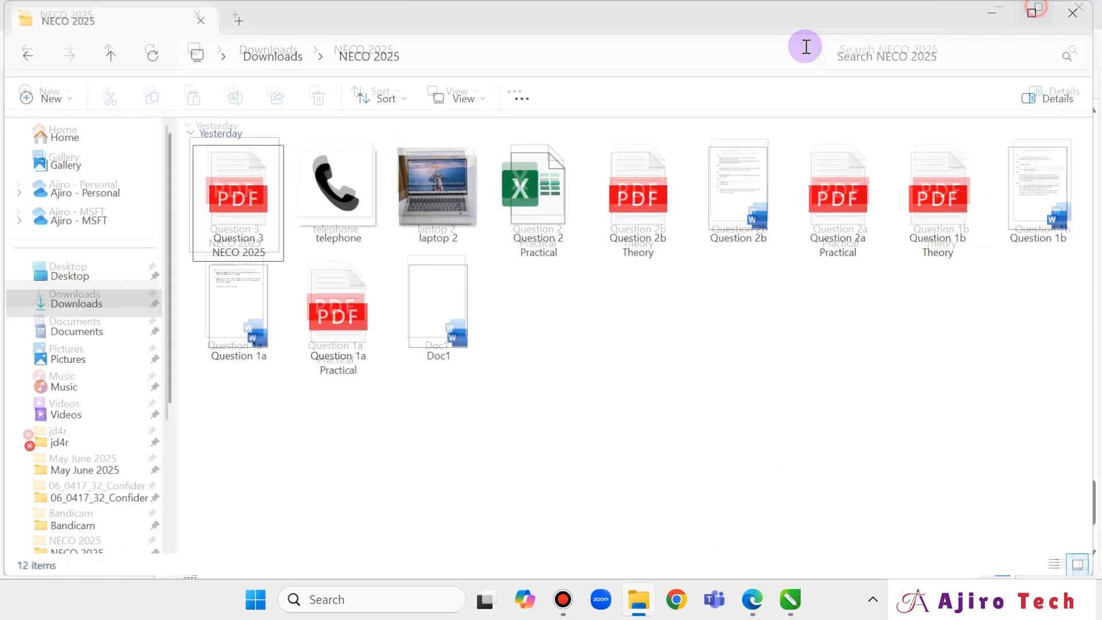
left_click_drag(678, 5, 323, 61)
mouse_move(332, 196)
left_mouse_down()
mouse_move(745, 425)
mouse_move(677, 390)
left_mouse_up()
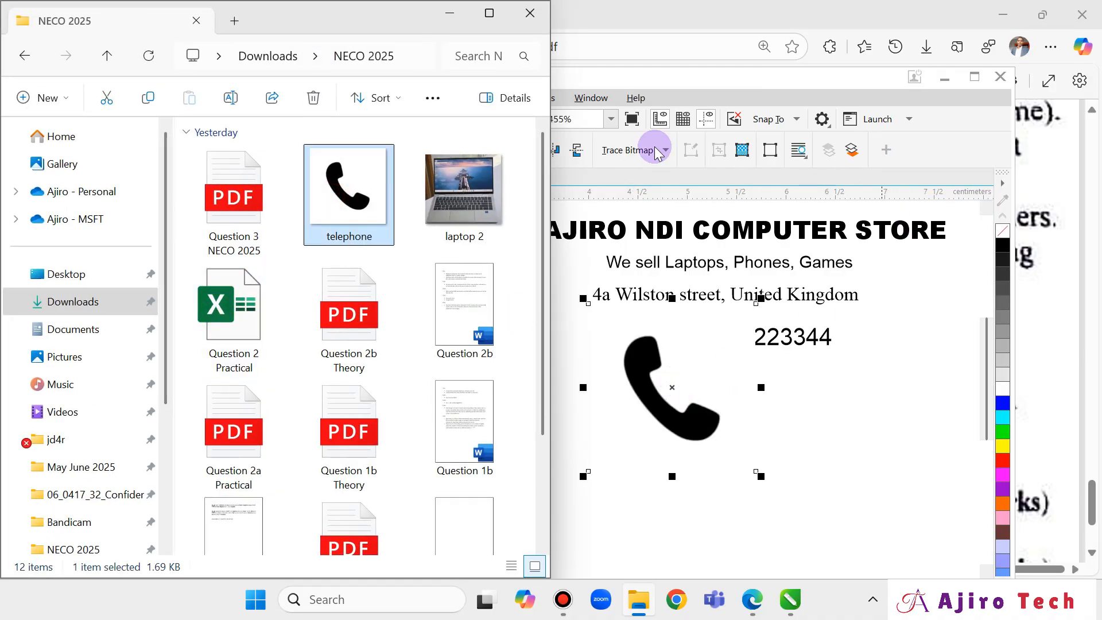
left_click(485, 12)
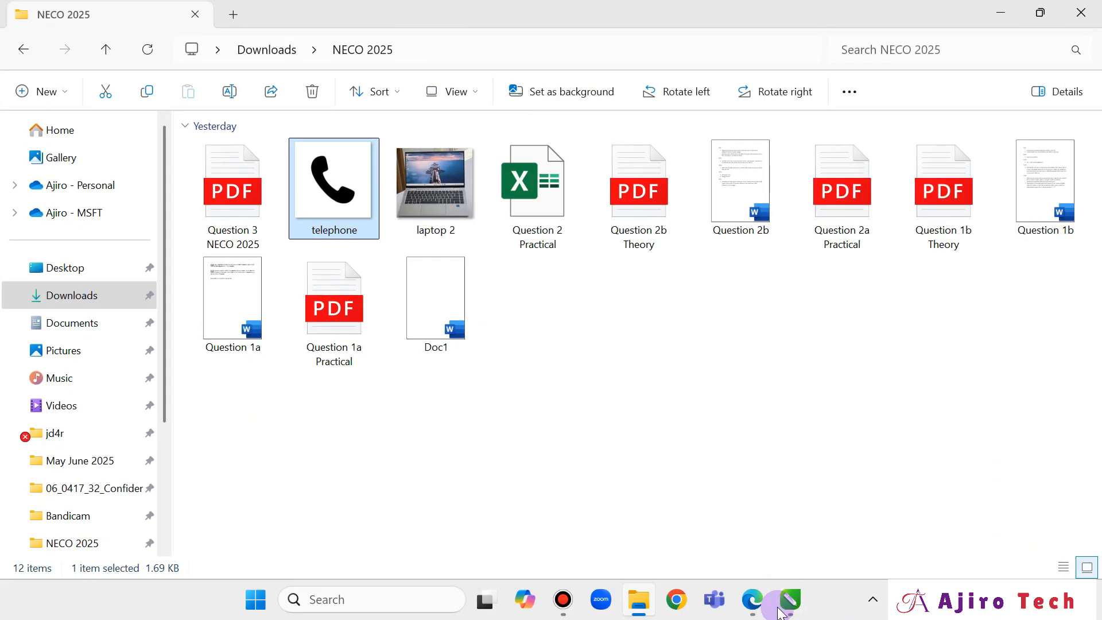
Bring the CorelDRAW card window back to the front and maximize it.
mouse_move(786, 600)
left_click(722, 524)
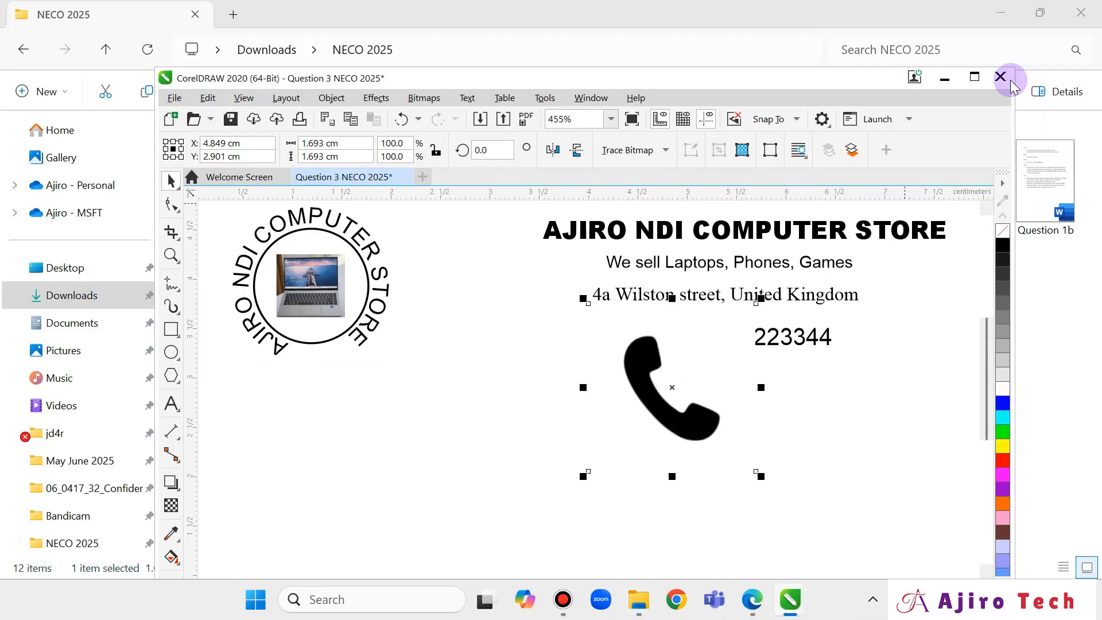
left_click(978, 79)
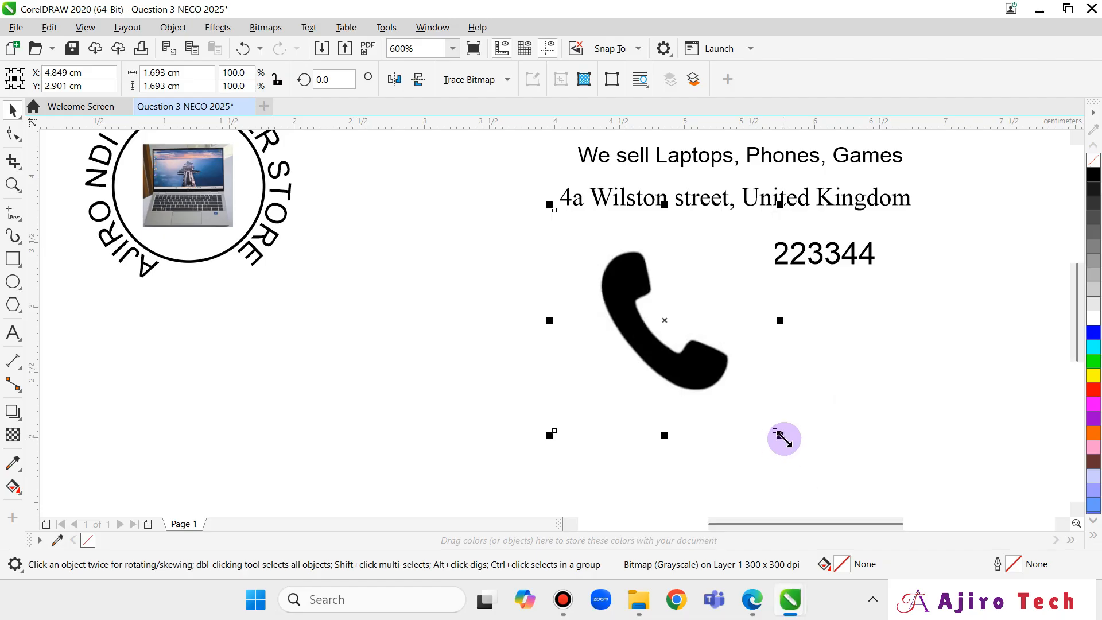
Shrink the telephone symbol and move the boxed T.S placeholder out from under it.
left_click_drag(780, 435, 638, 301)
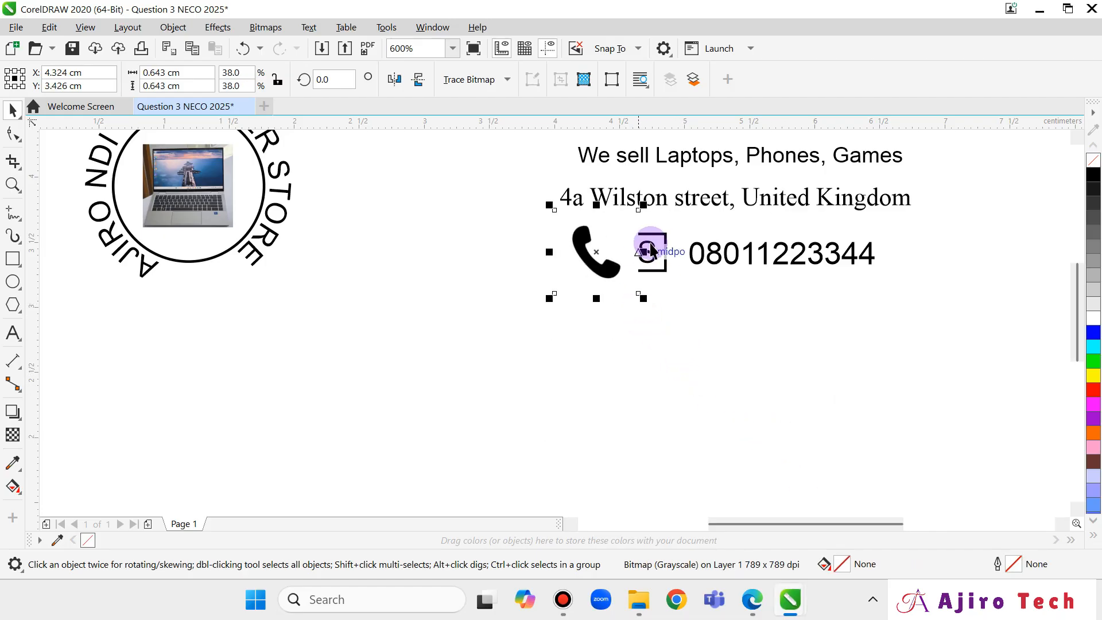
left_click(666, 260)
left_click(586, 247)
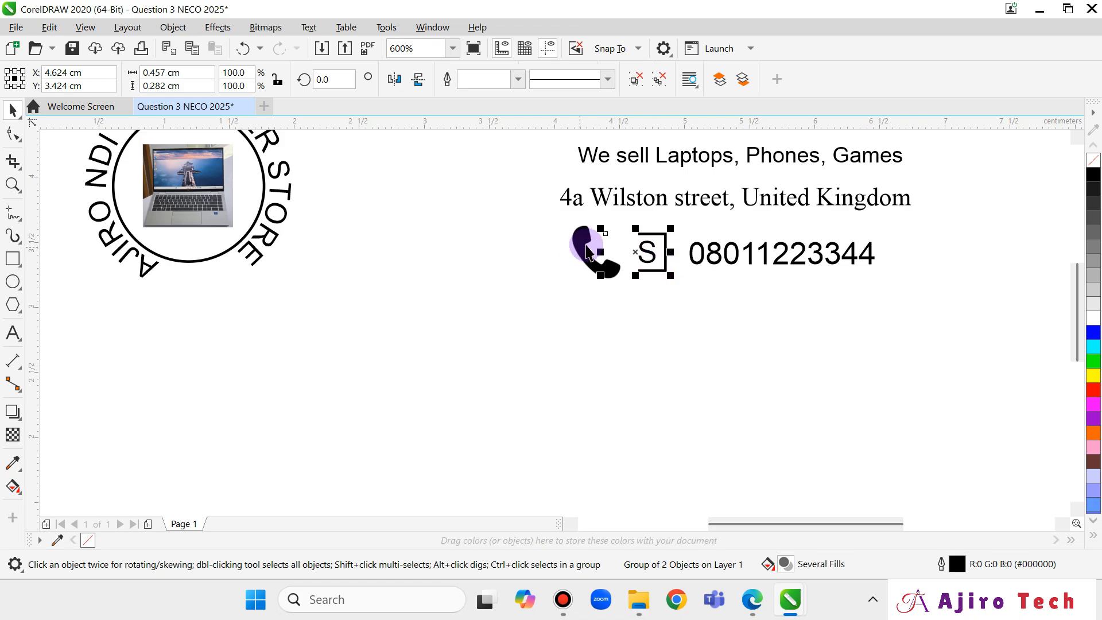
left_click(627, 255)
left_click_drag(634, 247, 411, 253)
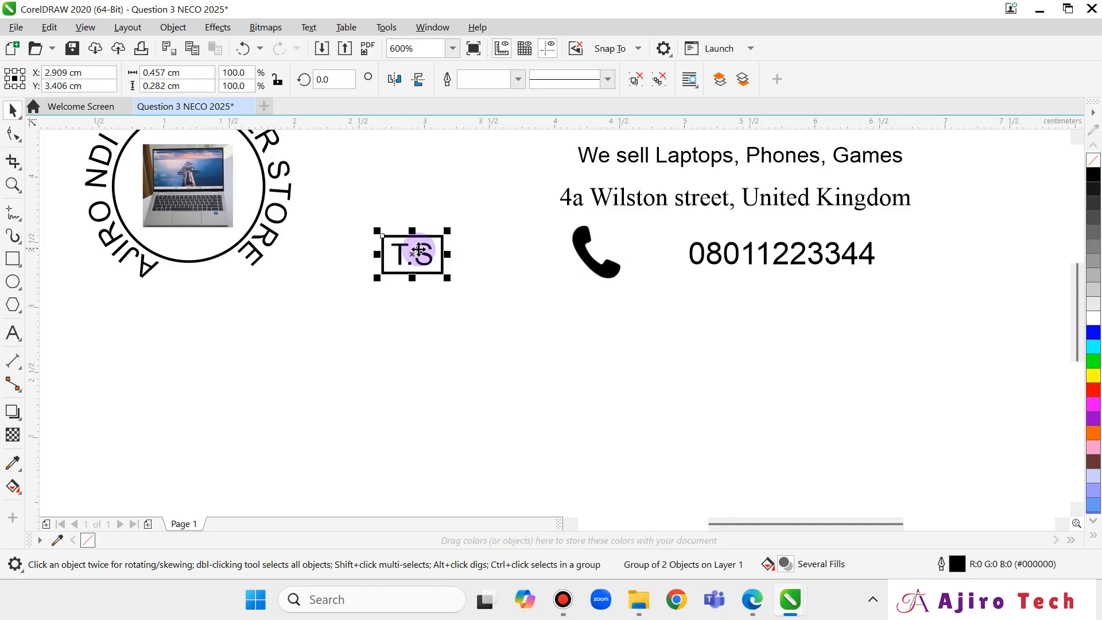
Ungroup the T.S placeholder, regroup its text with its frame, and delete the group.
right_click(416, 253)
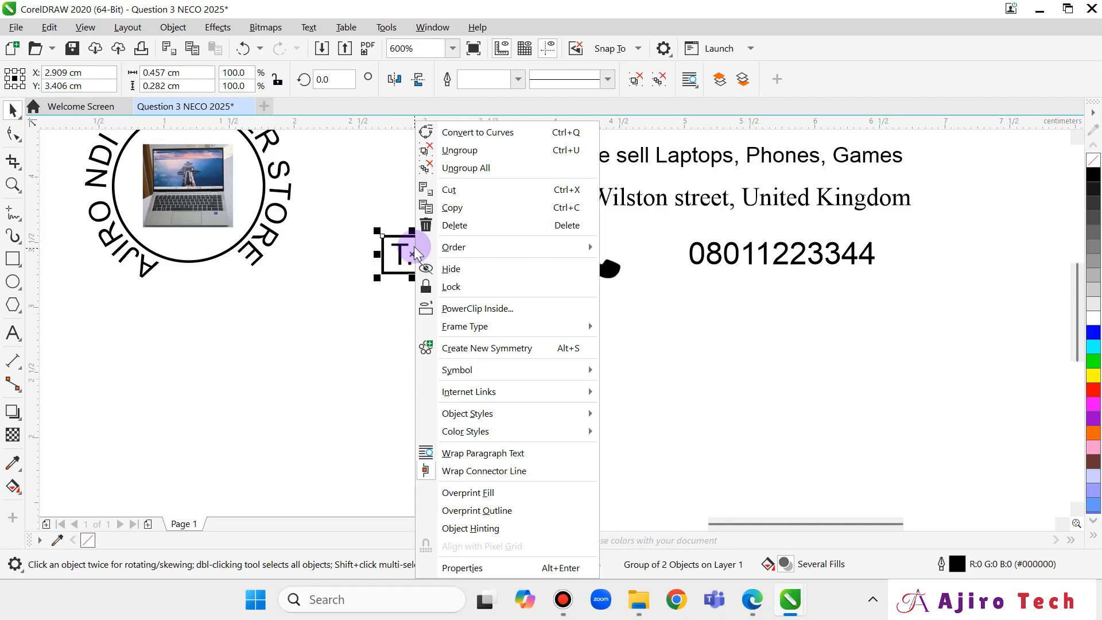
left_click(455, 150)
left_click(399, 332)
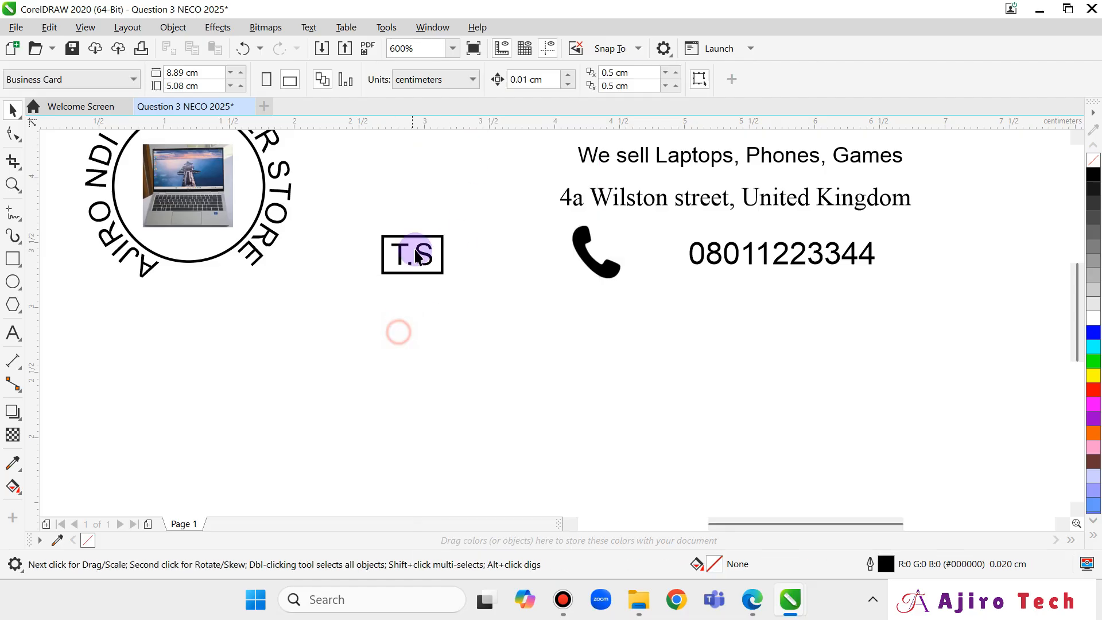
left_click(416, 249)
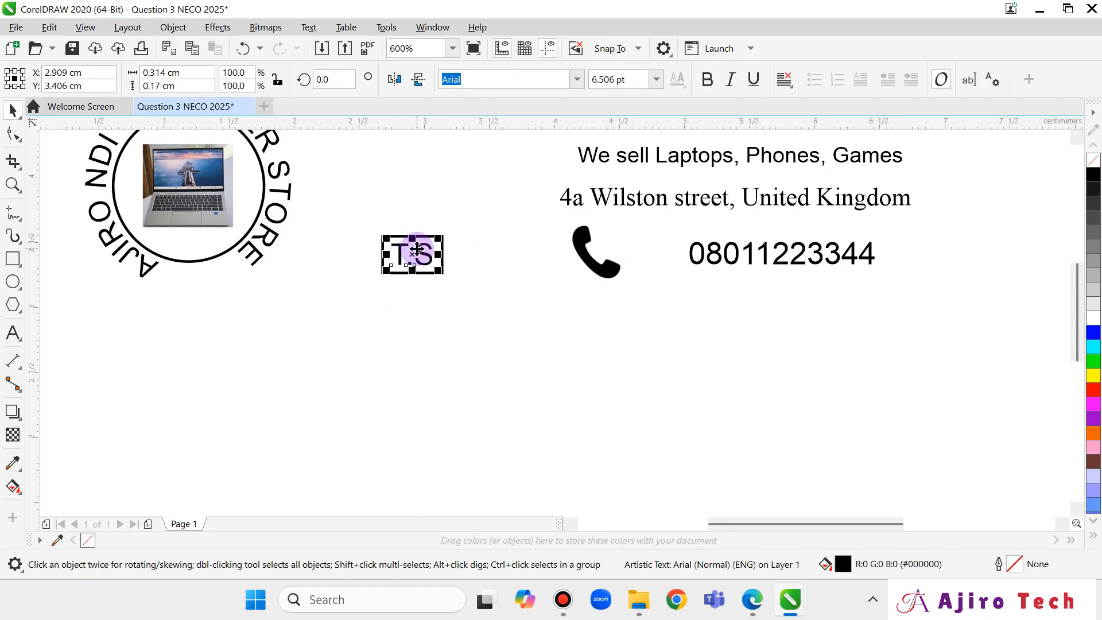
scroll(419, 256, "up", 3)
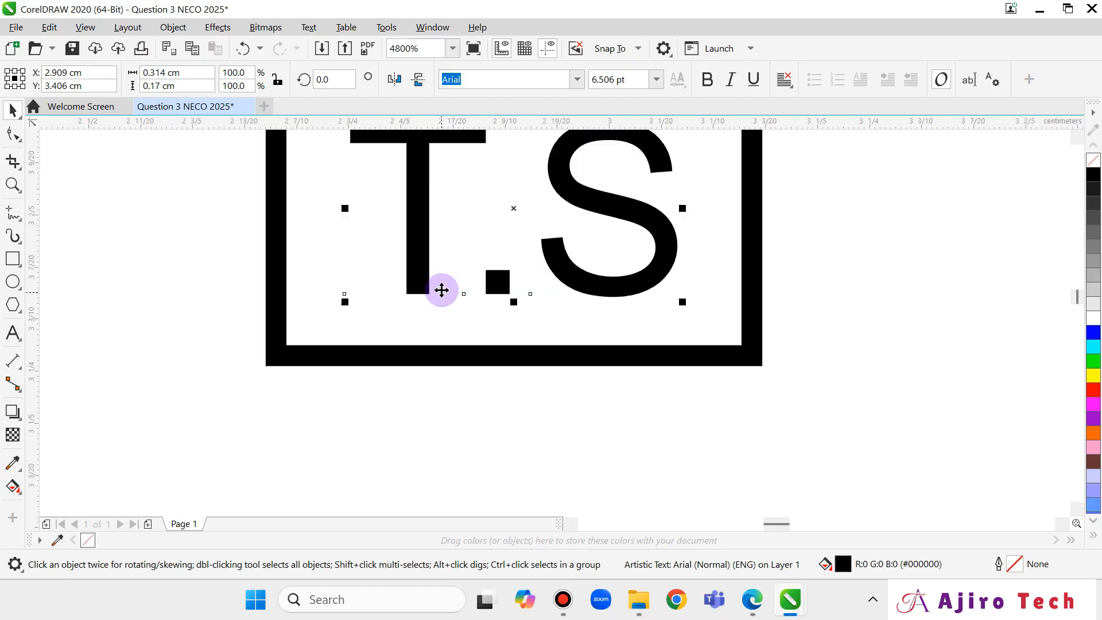
scroll(448, 298, "down", 1)
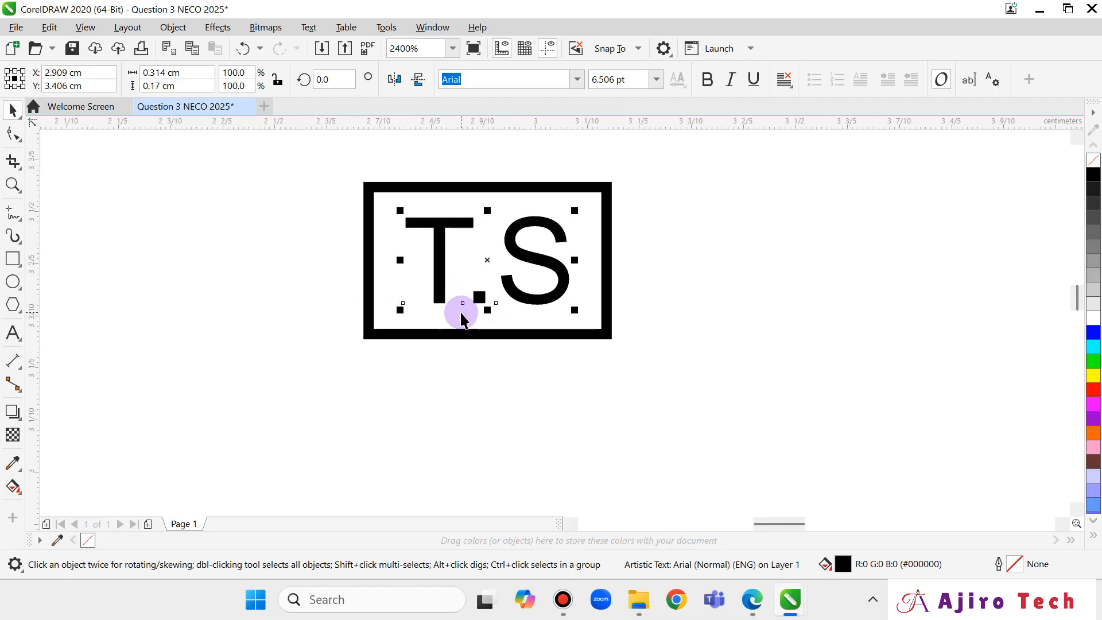
left_click(536, 191, "shift")
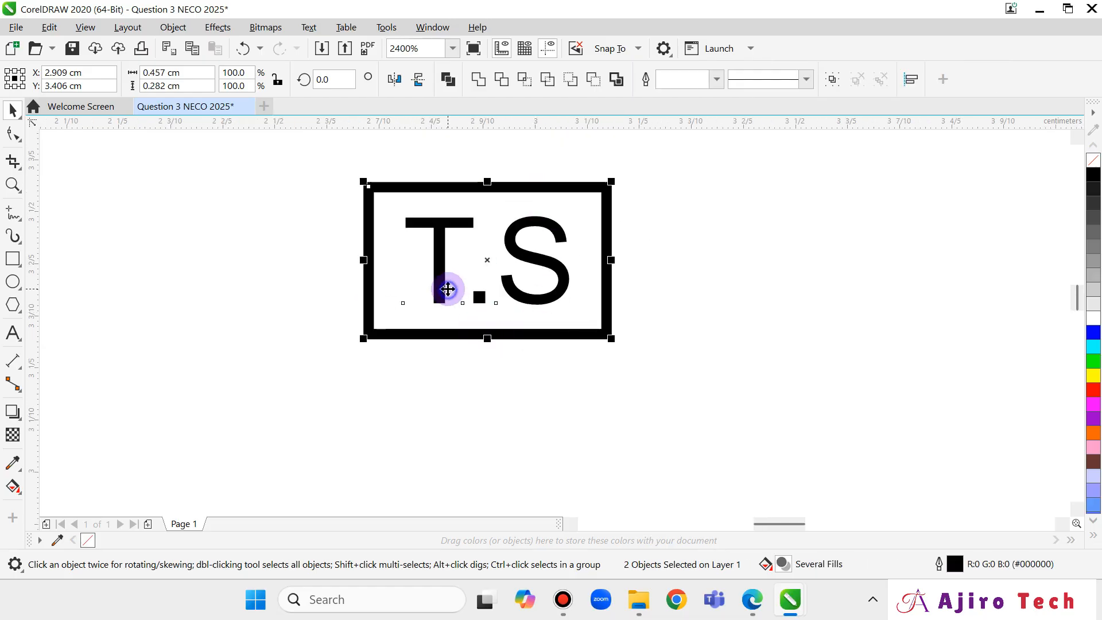
right_click(448, 289)
left_click(488, 208)
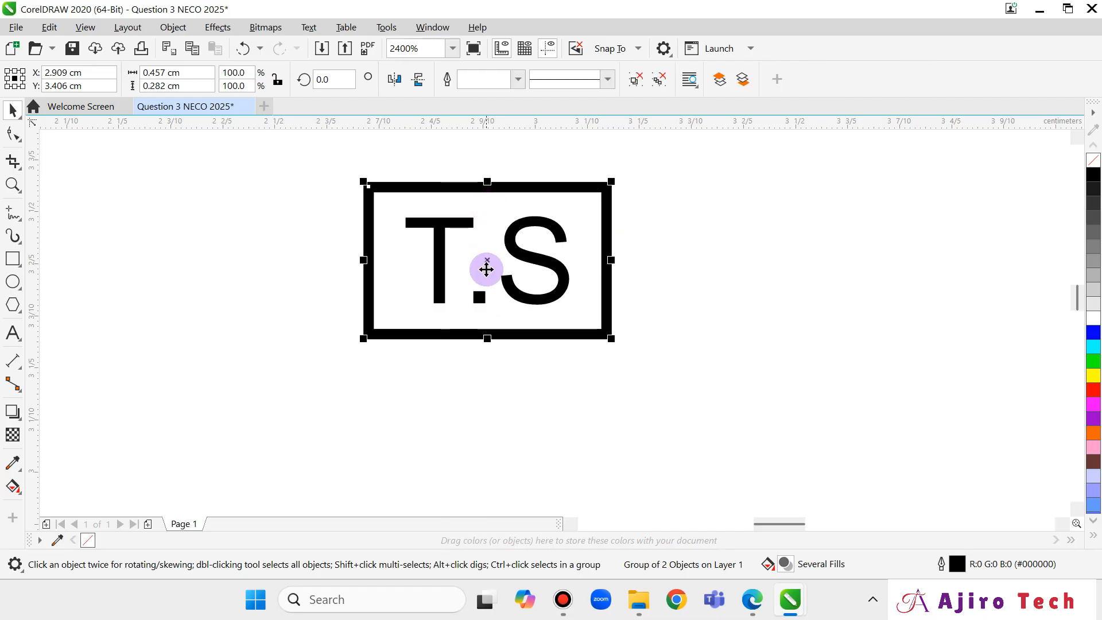
left_click_drag(485, 266, 506, 336)
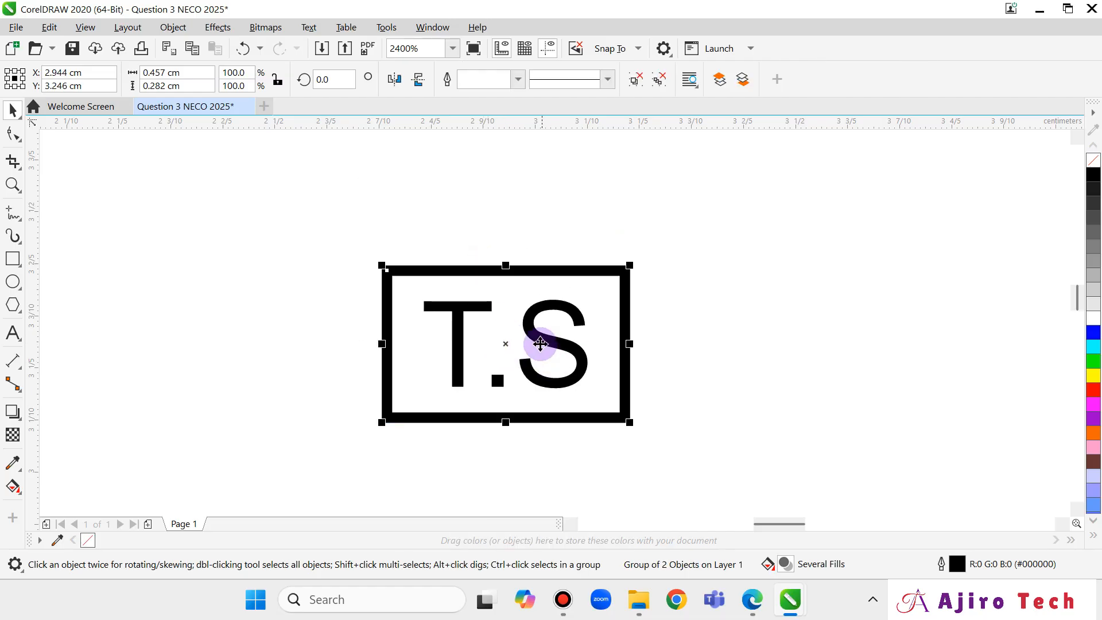
key("Delete")
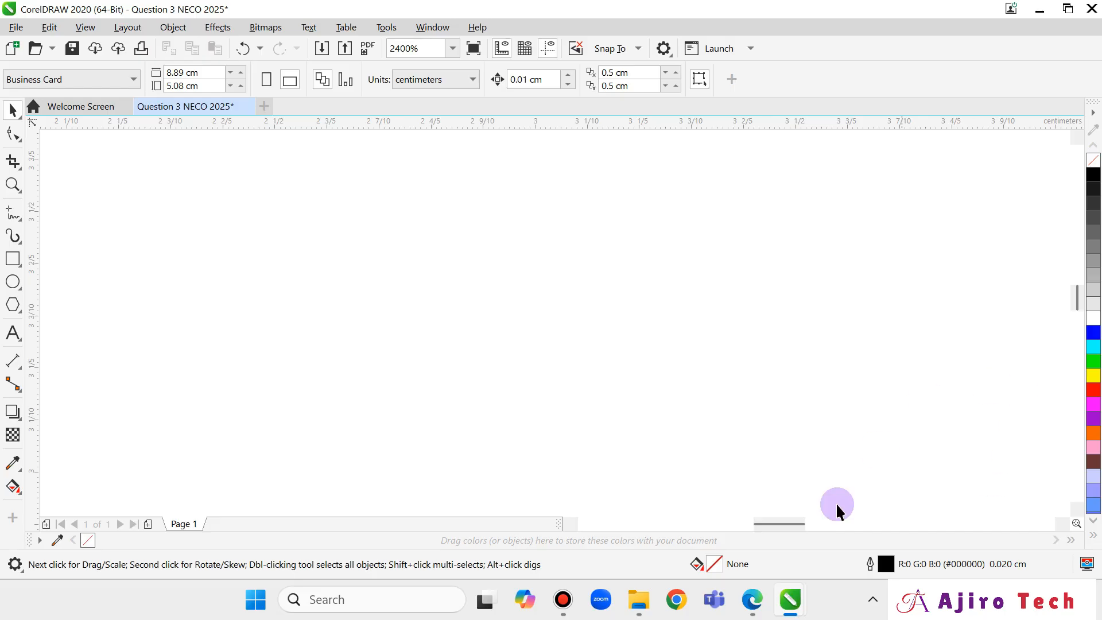
Shrink the telephone symbol to about 0.35 cm square and place it just left of the phone number.
left_click_drag(775, 522, 964, 524)
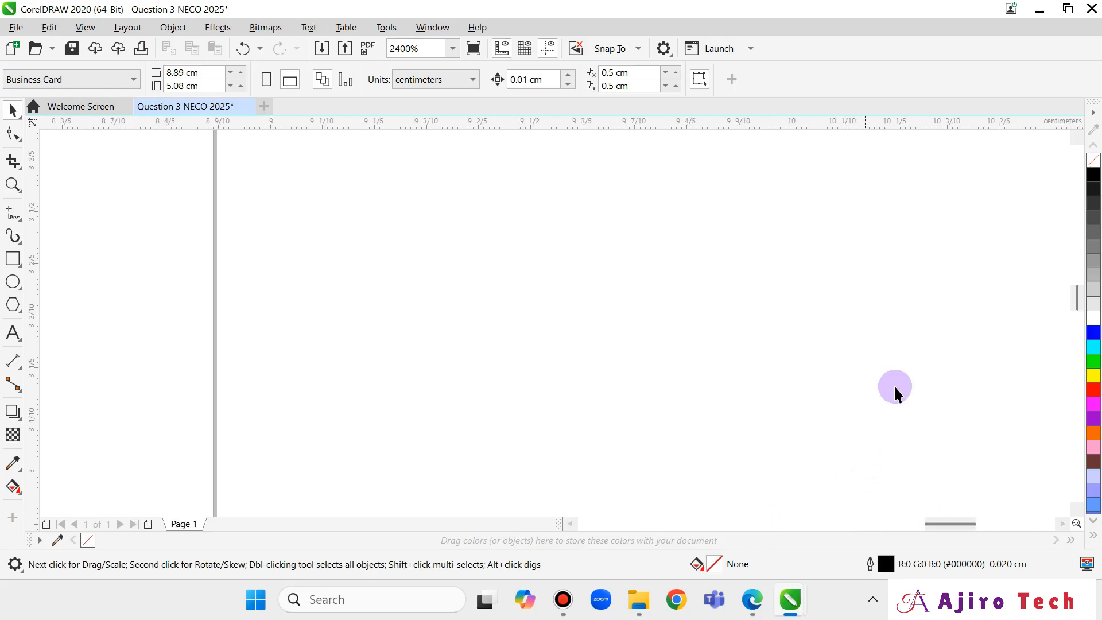
scroll(822, 426, "down", 5)
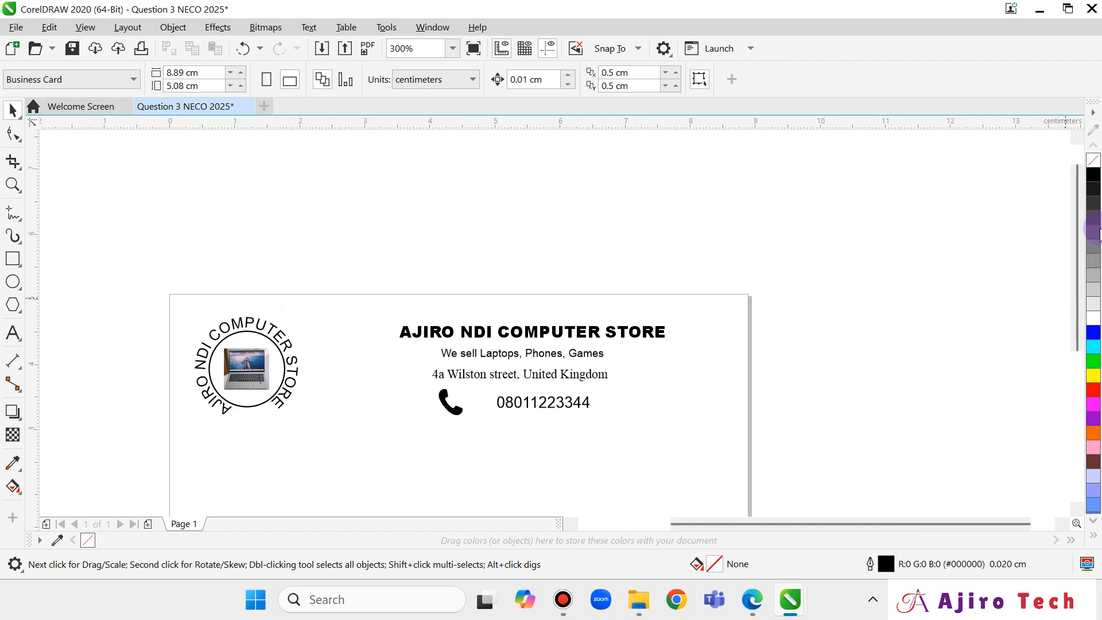
left_click_drag(1071, 204, 1074, 288)
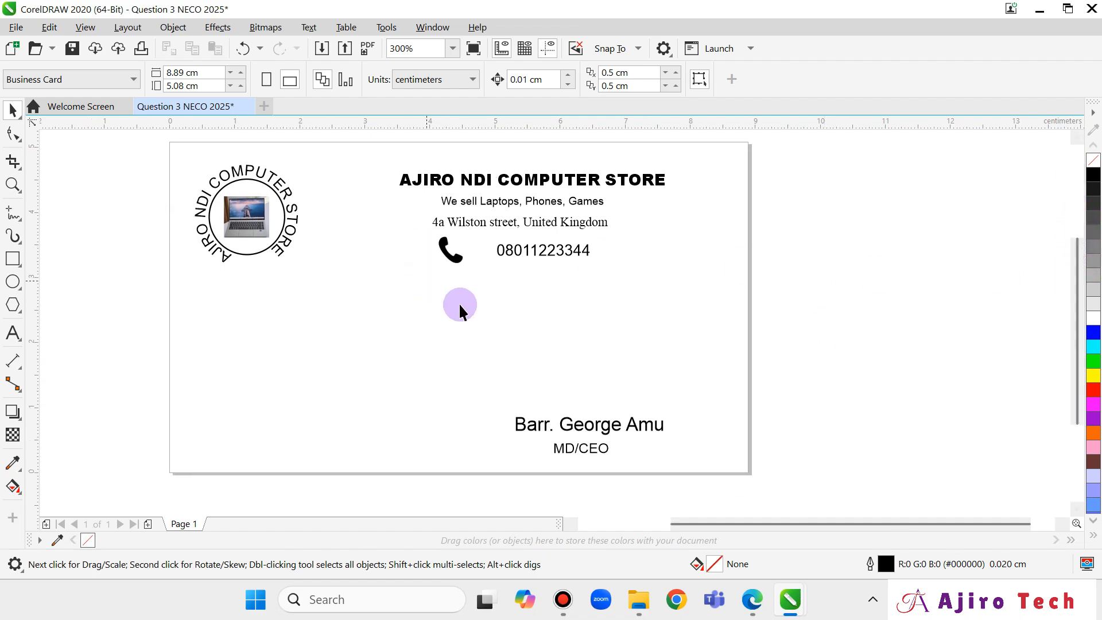
left_click(451, 257)
scroll(492, 305, "up", 5)
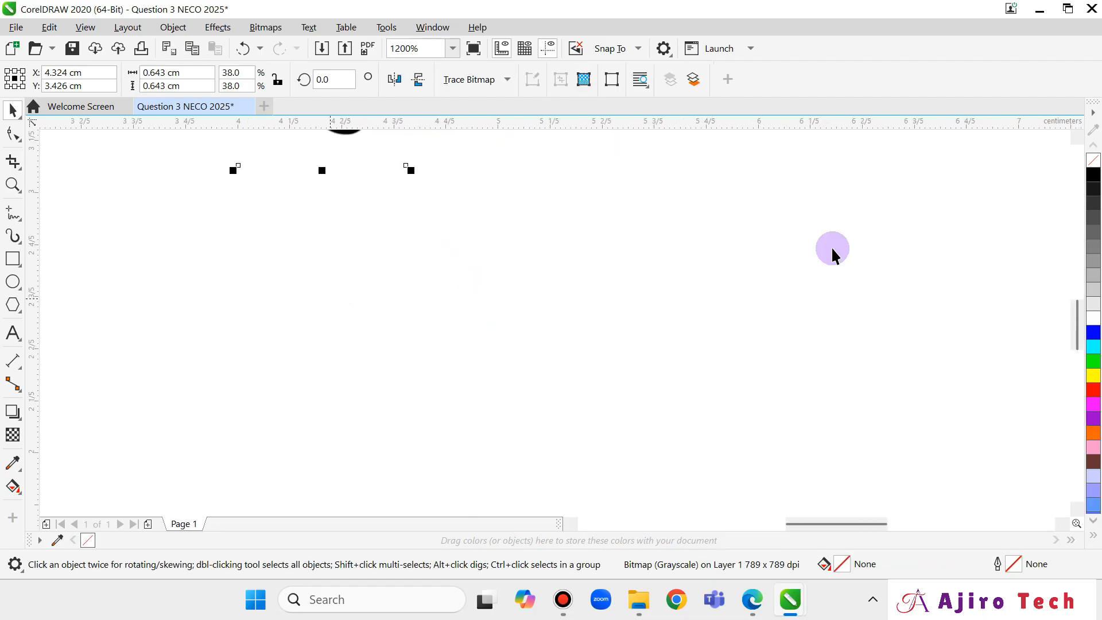
left_click_drag(1077, 318, 1073, 286)
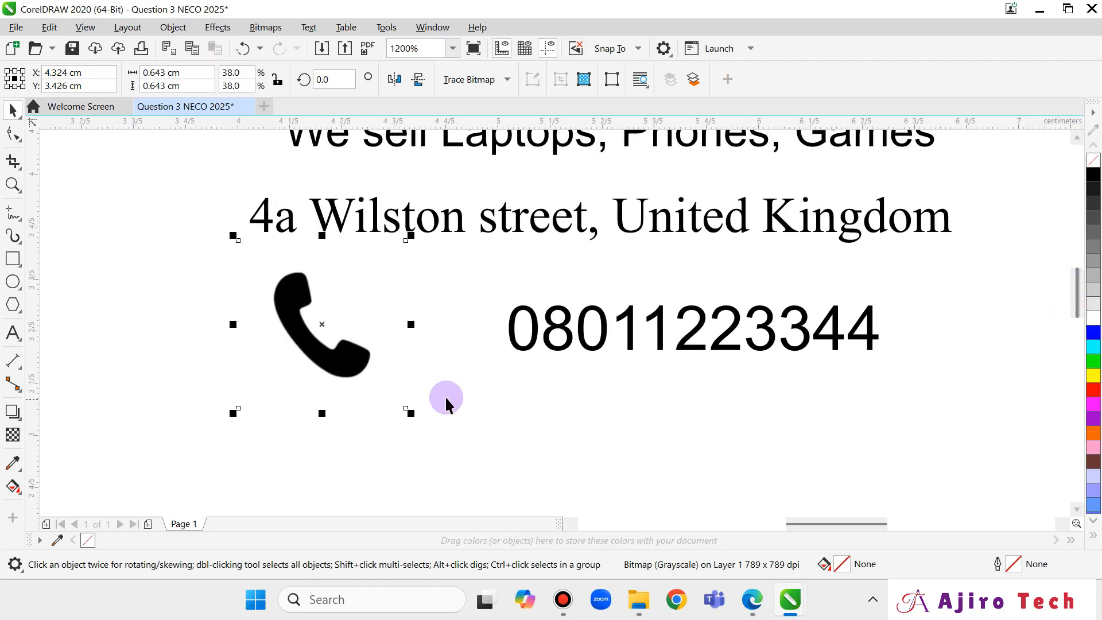
left_click_drag(409, 415, 358, 359)
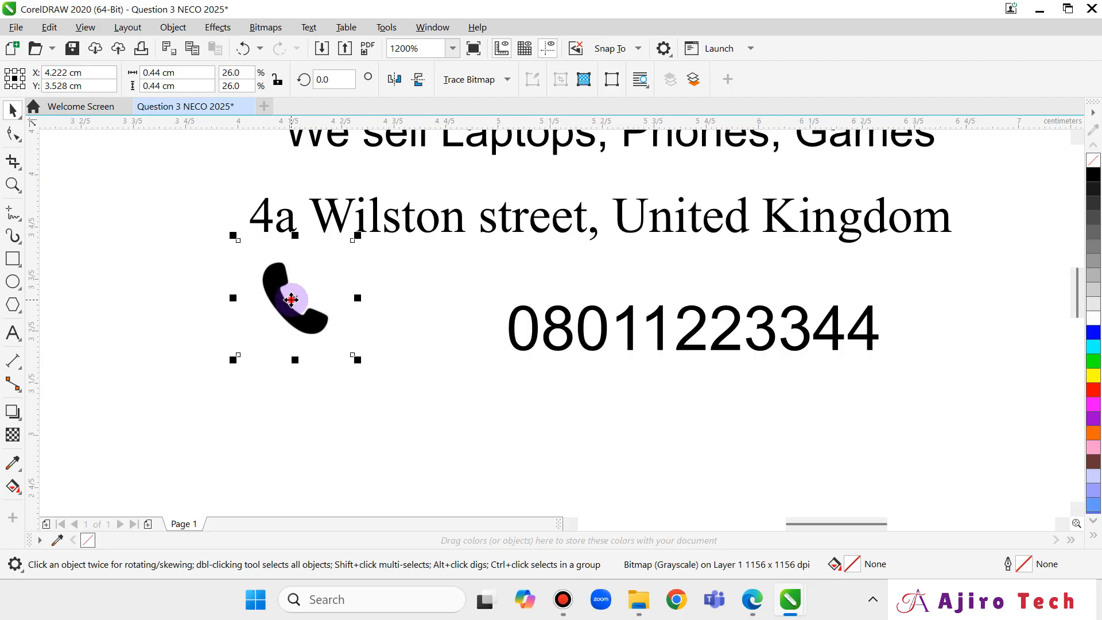
left_click_drag(292, 299, 407, 338)
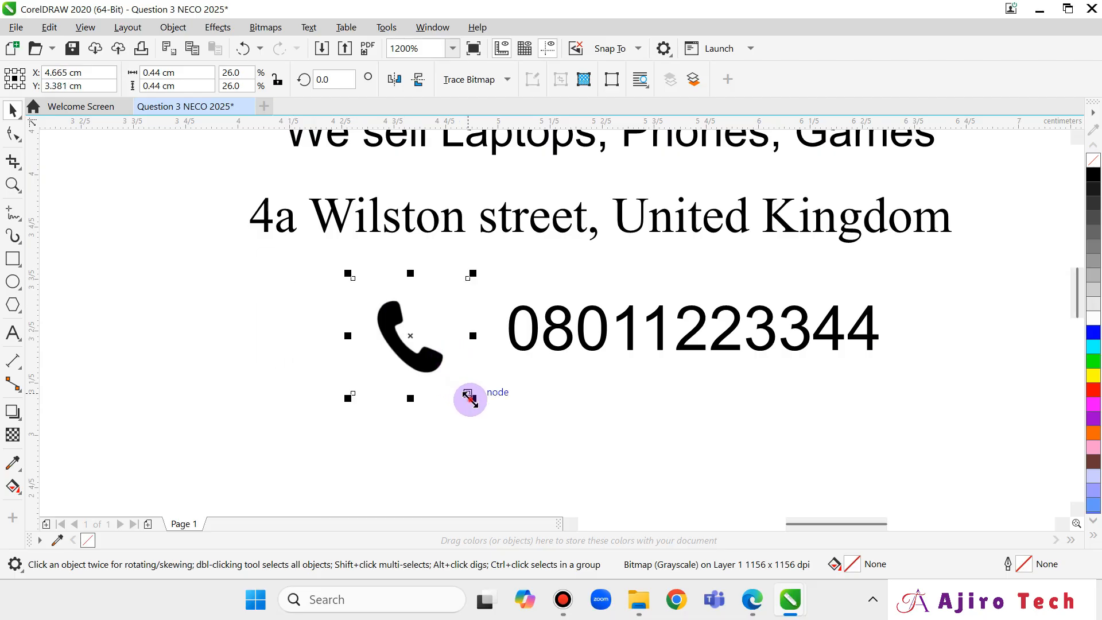
left_click_drag(470, 397, 445, 375)
left_click_drag(410, 334, 418, 333)
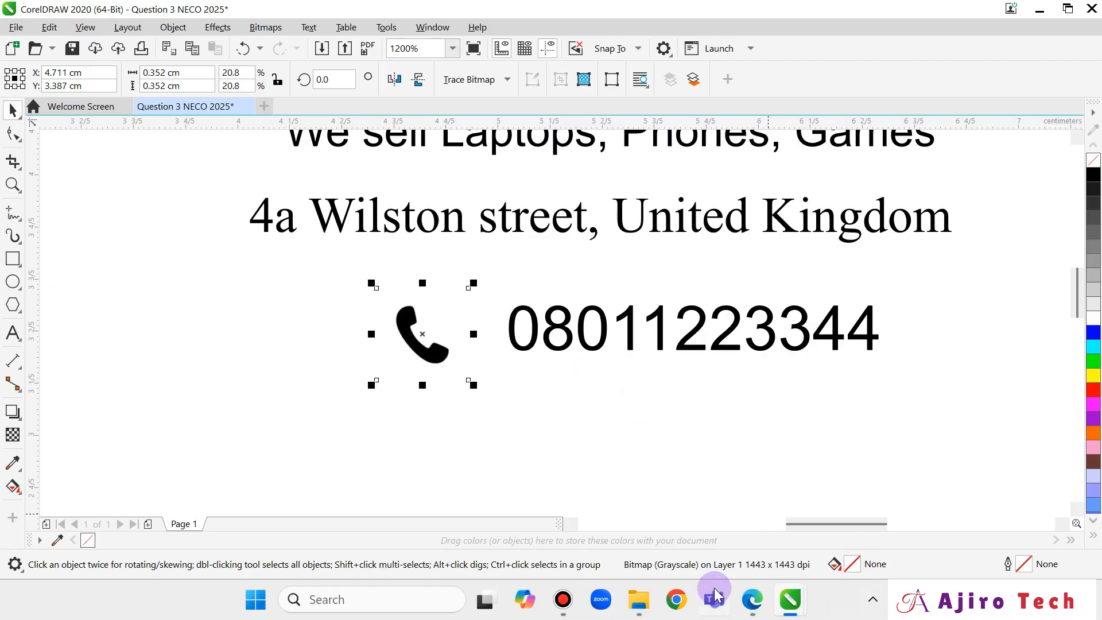
Check task (vi) in the Edge exam PDF, then return to the CorelDRAW card.
left_click(751, 602)
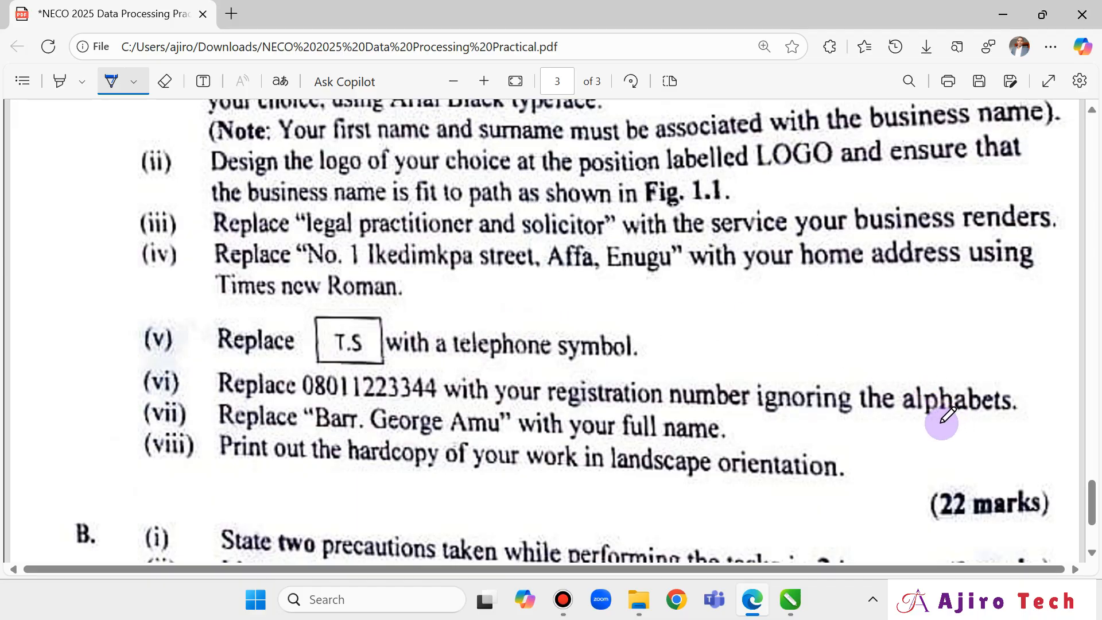
mouse_move(789, 600)
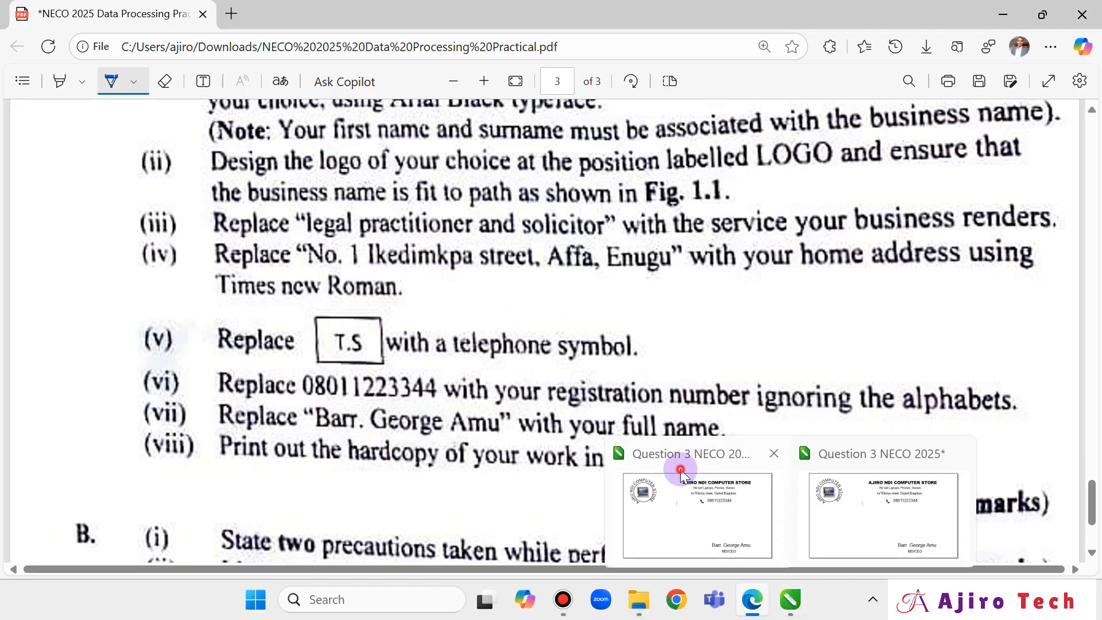
left_click(681, 472)
Overwrite the phone number text with the registration number digits.
left_click(536, 332)
double_click(543, 336)
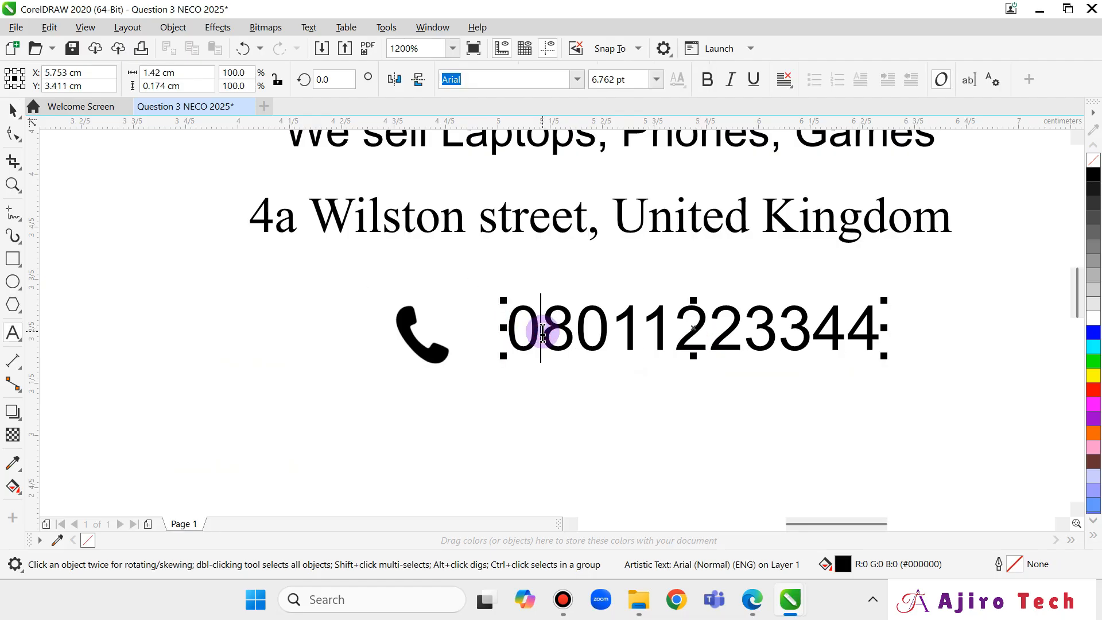
double_click(542, 332)
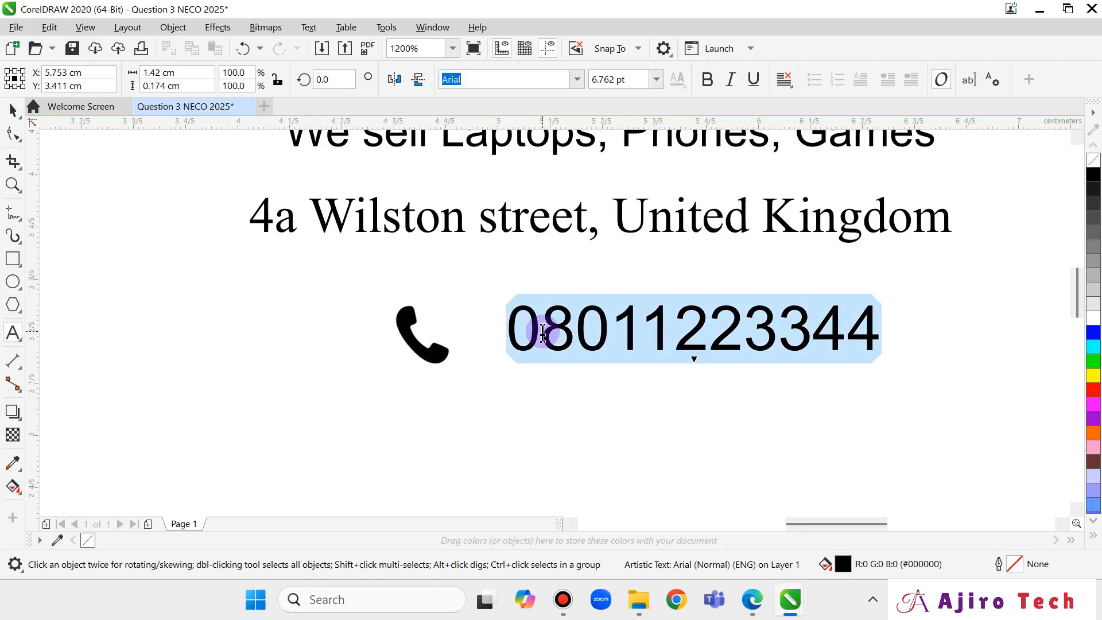
type("23456789")
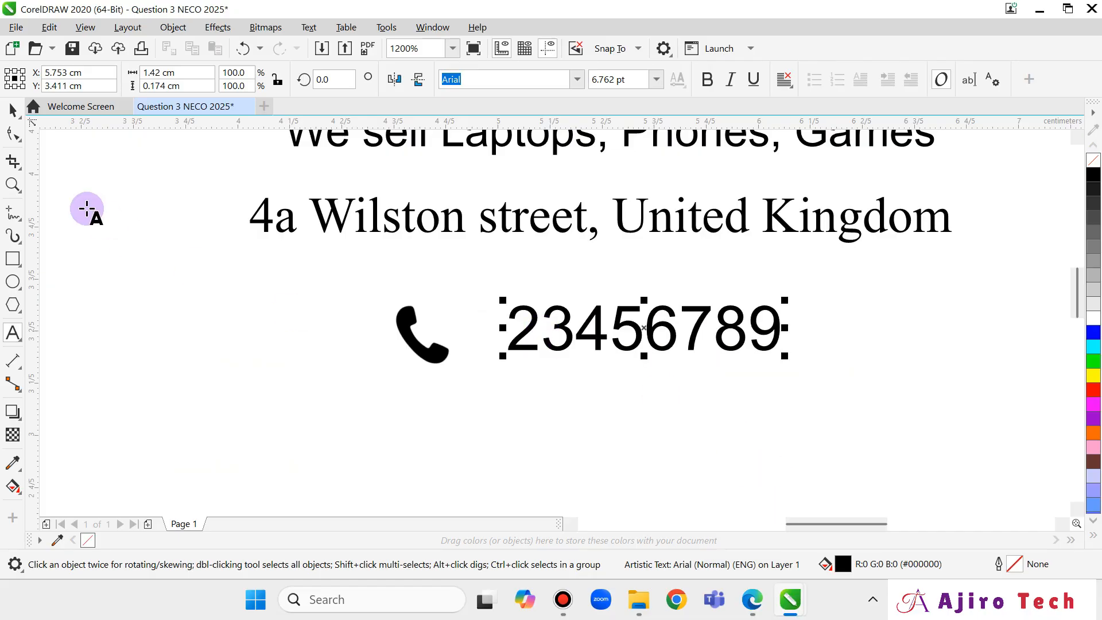
left_click(8, 111)
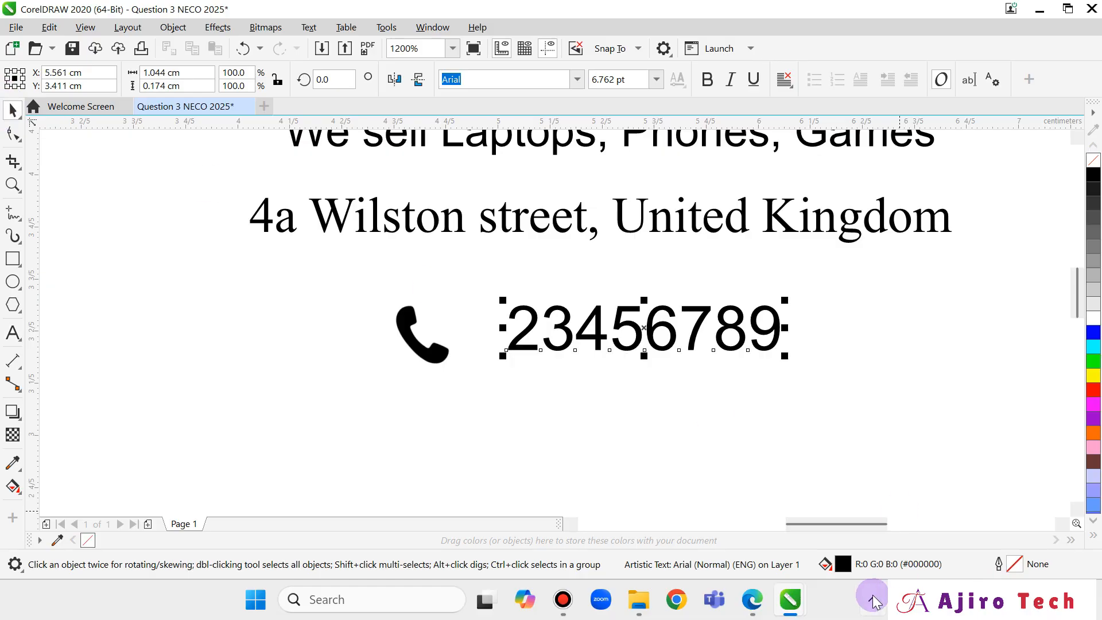
Glance at the exam question PDF and return to the business card document.
left_click(752, 600)
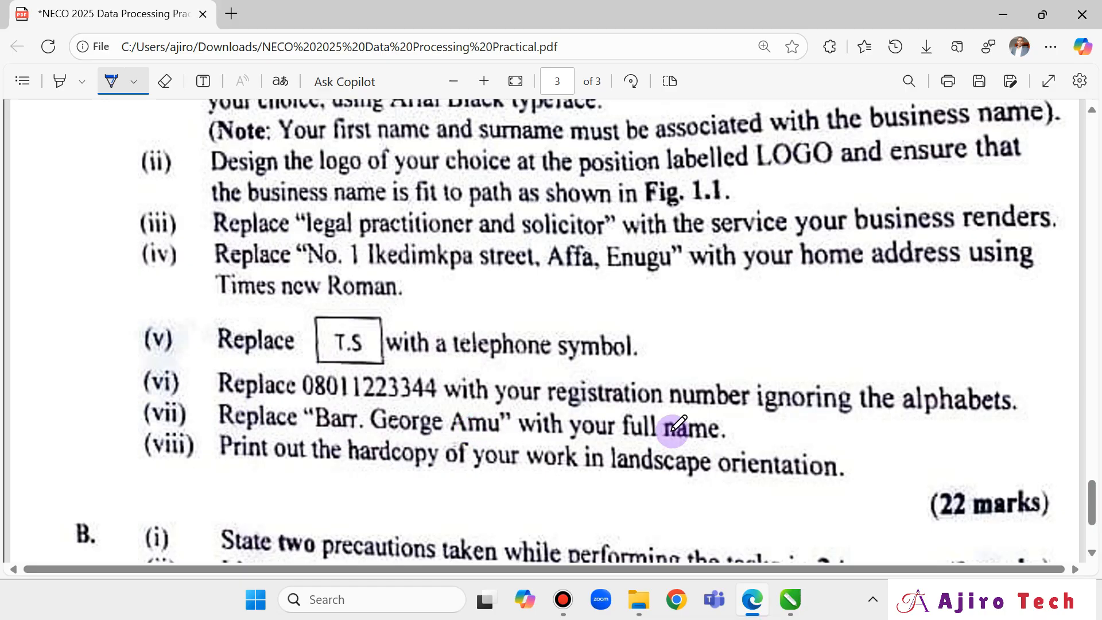
left_click(791, 600)
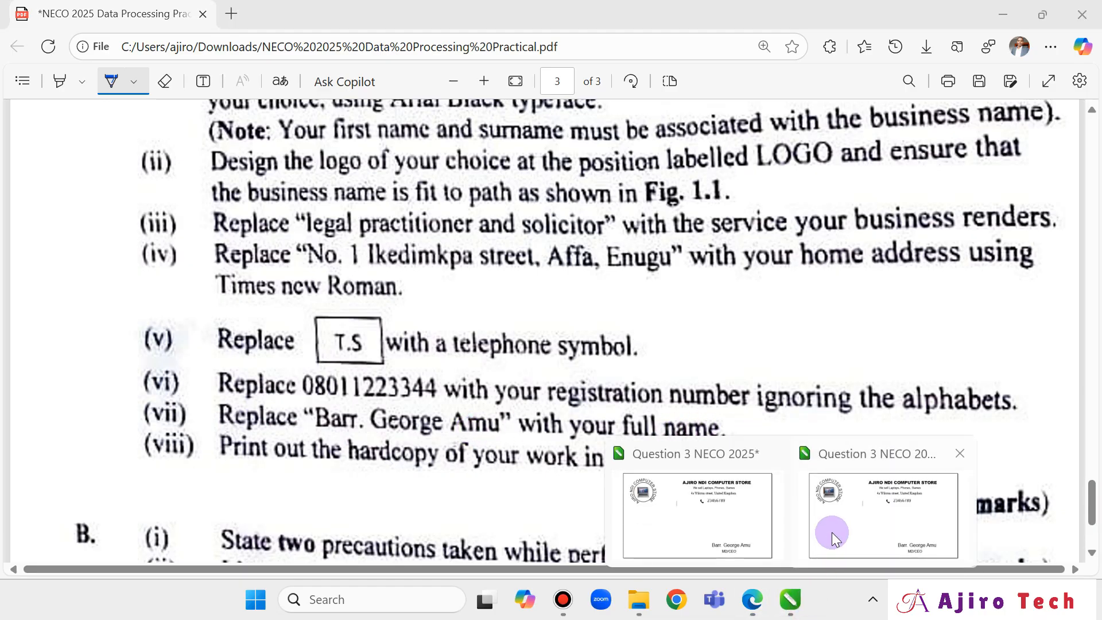
left_click(637, 488)
Replace the placeholder name text with the owner's full name.
scroll(735, 406, "down", 3)
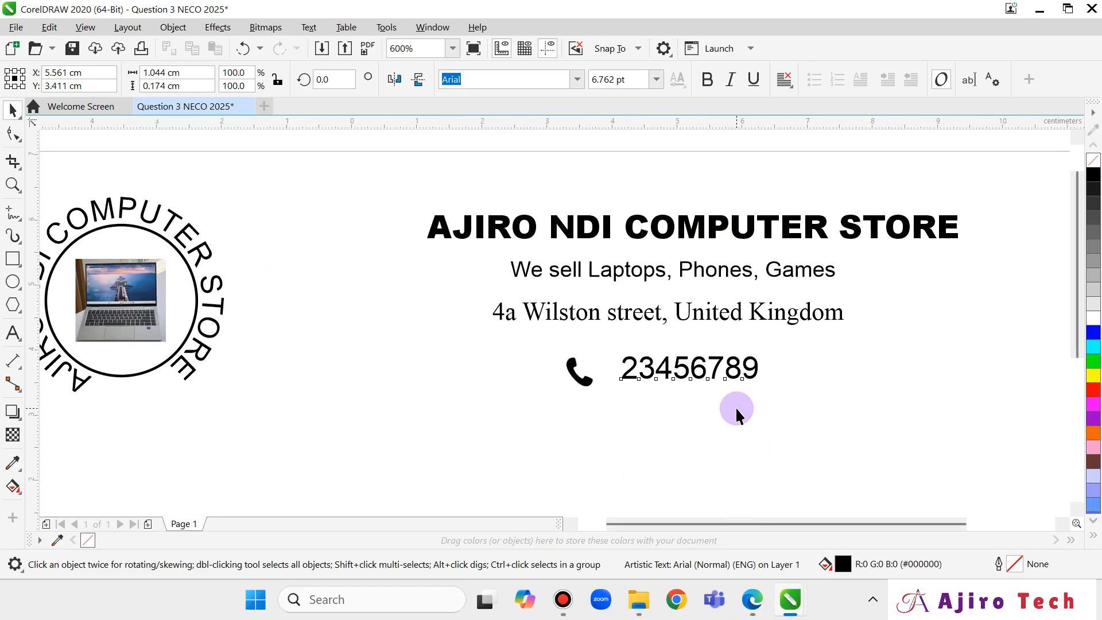
left_click_drag(1077, 231, 1062, 355)
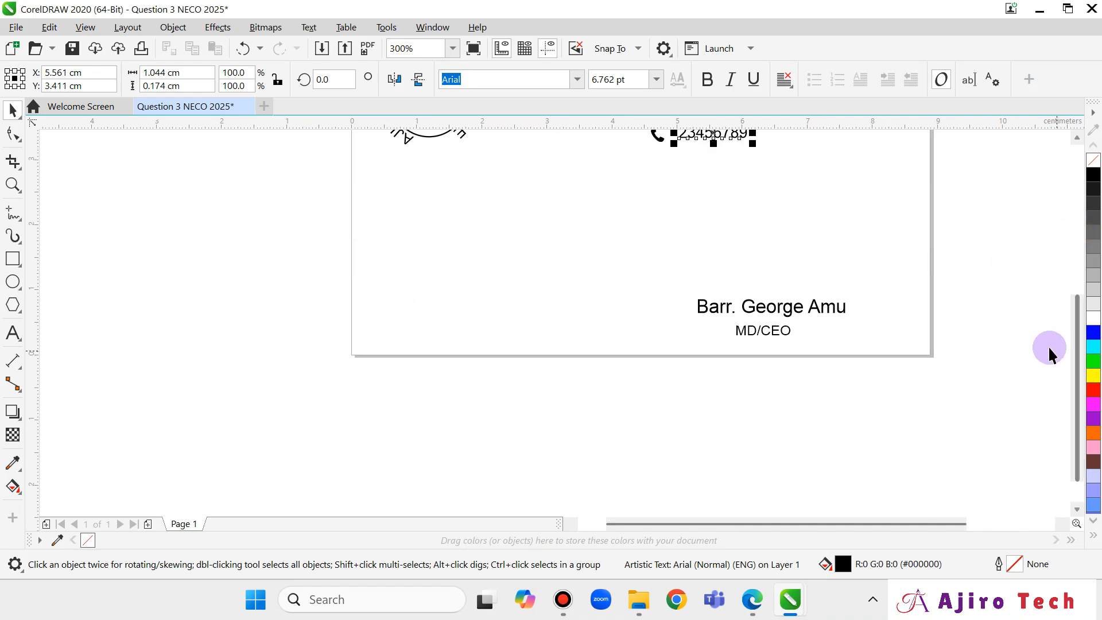
double_click(730, 309)
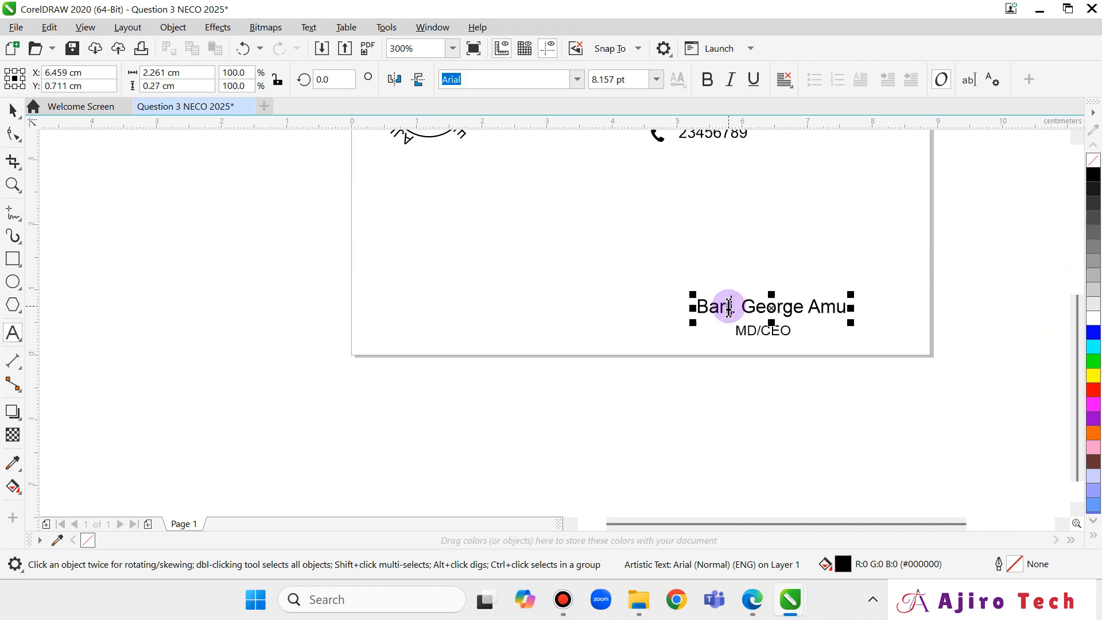
key("ctrl+a")
type("A")
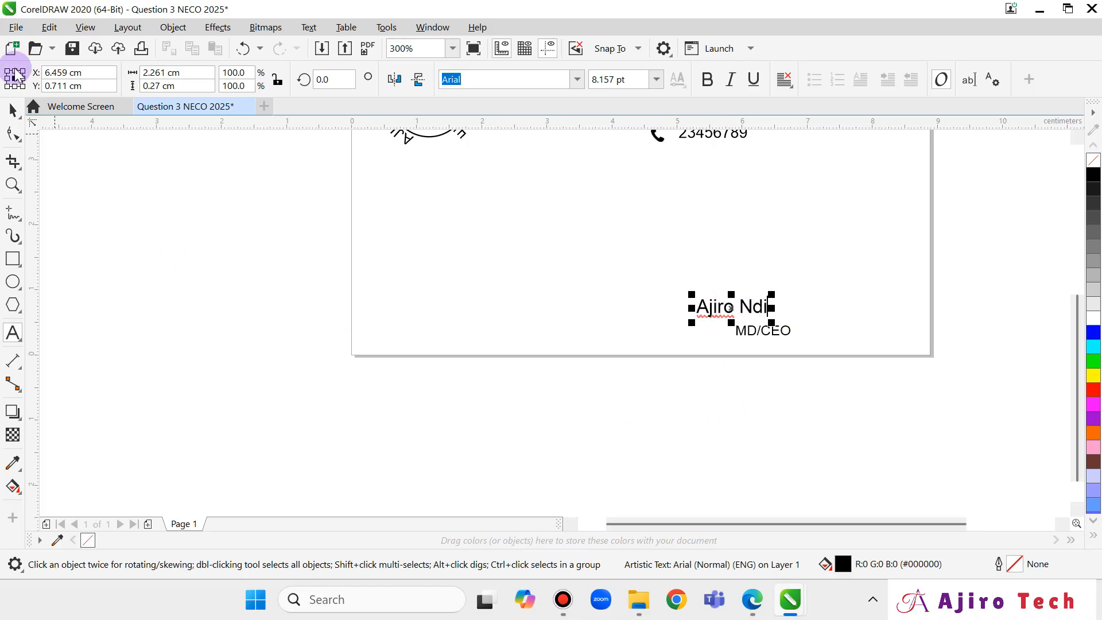
left_click(13, 109)
Shift the new name text slightly to the right with a drag and arrow-key nudges.
left_click(582, 283)
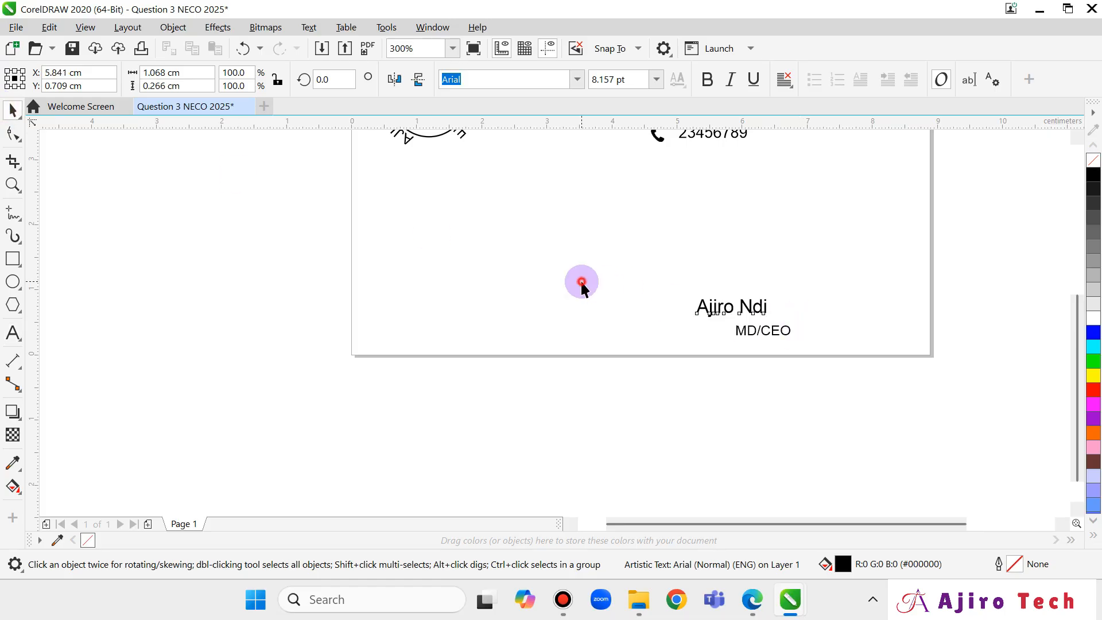
left_click(744, 313)
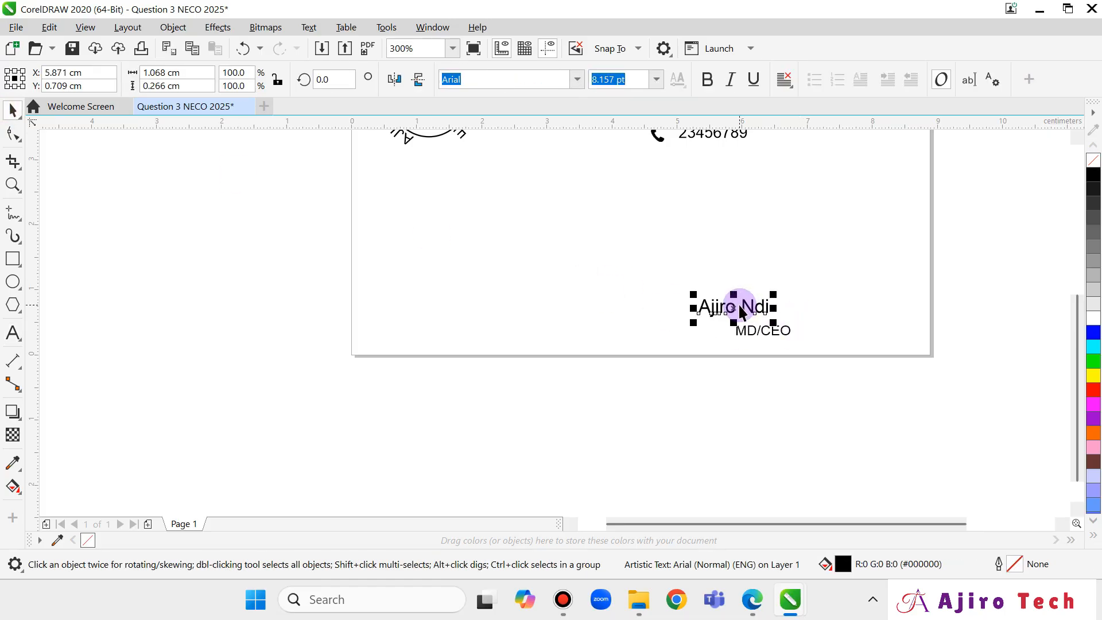
left_click_drag(741, 313, 762, 313)
scroll(984, 246, "up", 2)
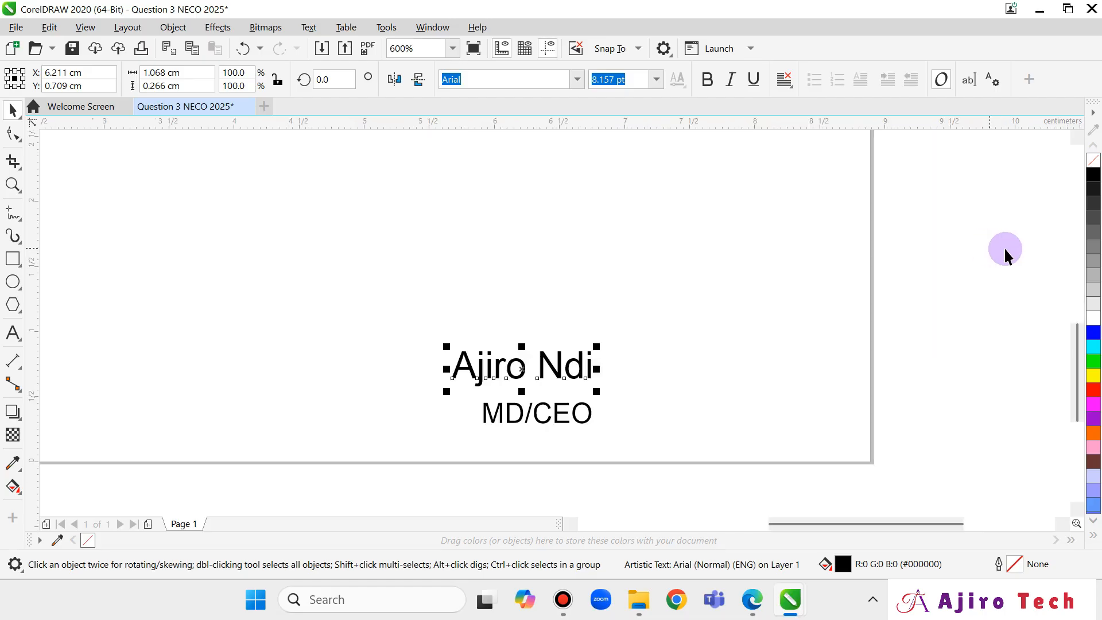
scroll(1002, 255, "down", 2)
left_click_drag(1073, 305, 1080, 252)
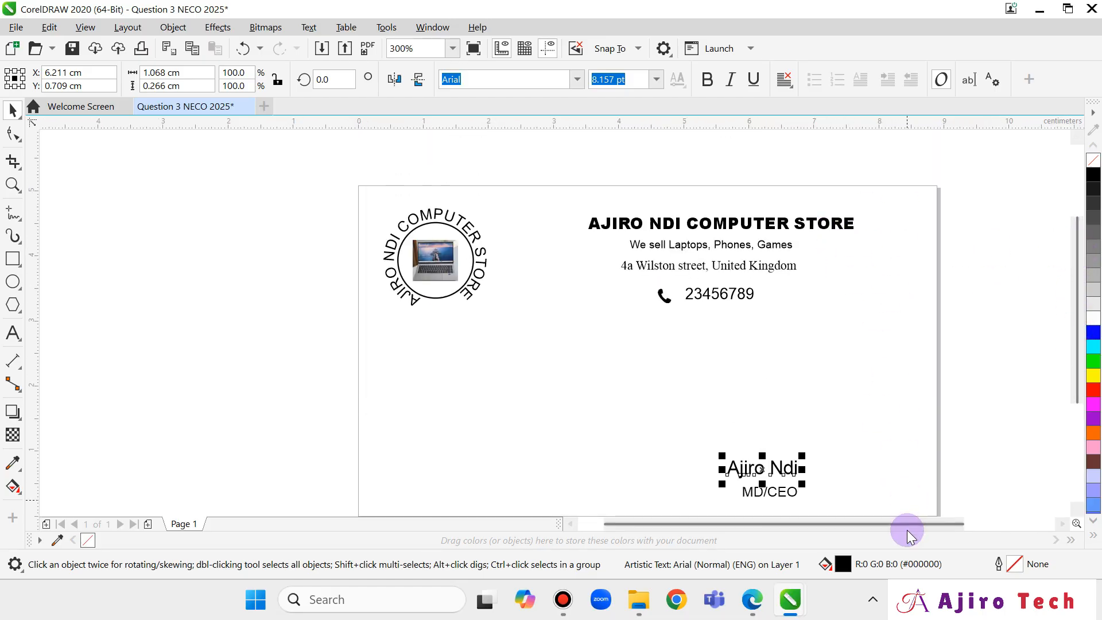
key("Right")
key("Right")
key("Right")
key("Right")
key("Right")
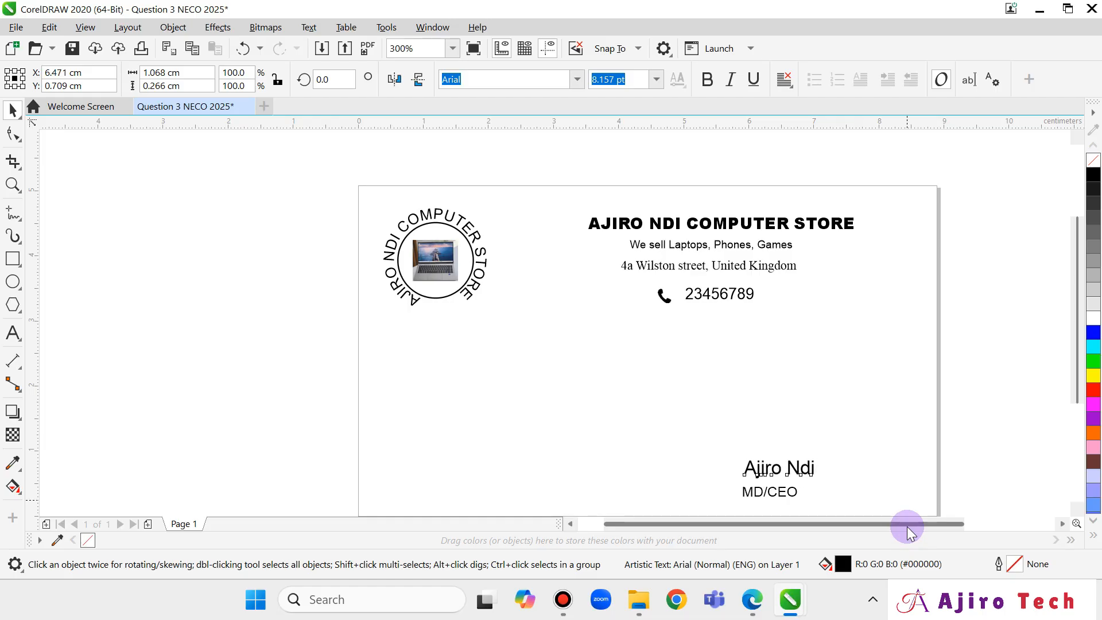
key("Right")
key("Right")
key("Right")
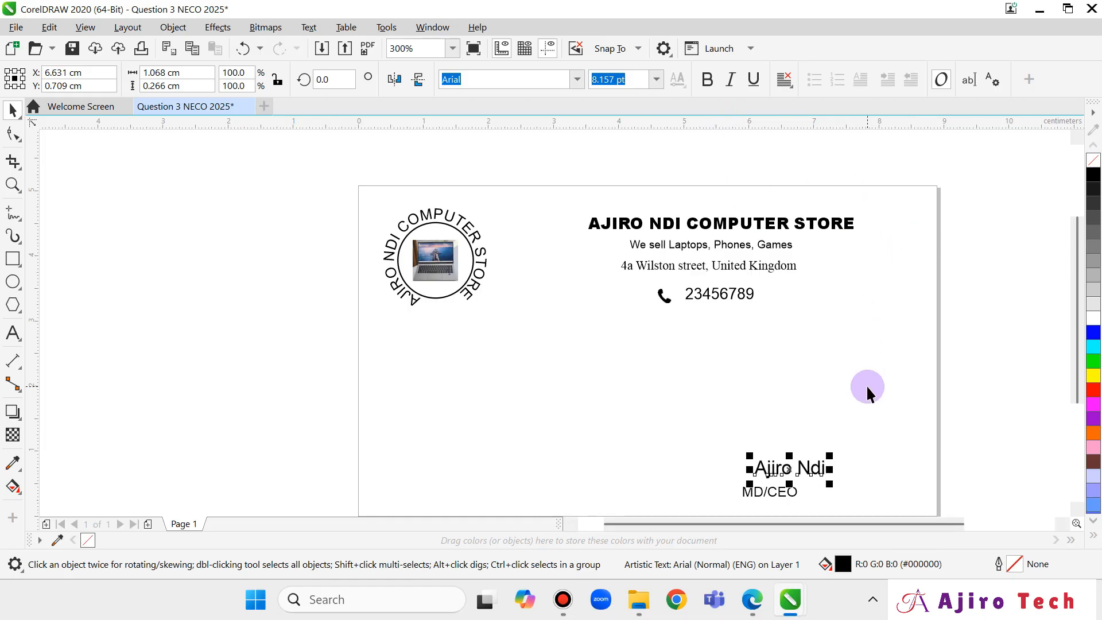
key("Right")
key("Right")
key("Right")
Nudge the MD/CEO title down and right, then bring the exam paper forward.
left_click(779, 493)
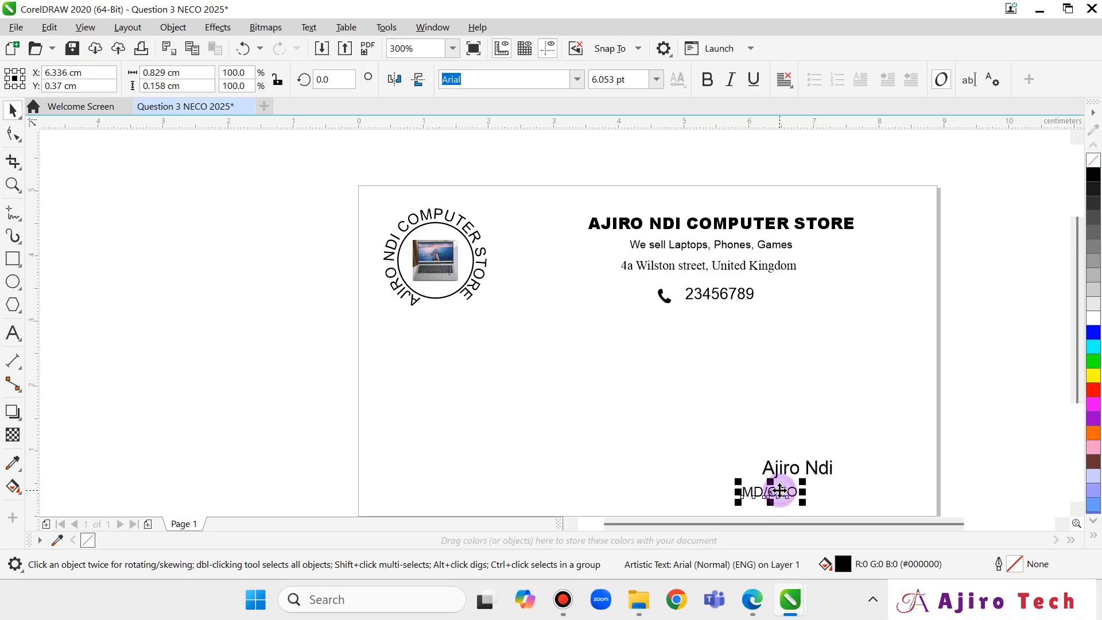
key("Down")
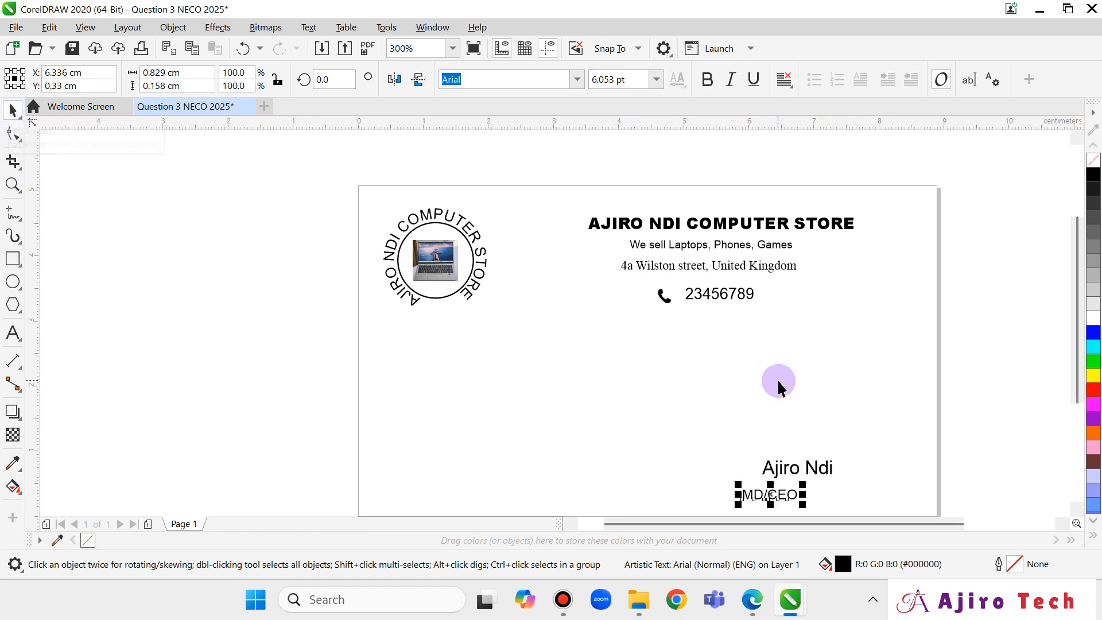
key("Right")
key("Right")
key("Right")
key("Right")
key("Right")
key("Right")
key("Right")
key("Right")
key("Right")
key("Right")
key("Right")
key("Right")
key("Right")
key("Right")
key("Right")
key("Right")
key("Right")
key("Right")
key("Right")
key("Right")
key("Right")
key("Right")
key("Right")
key("Right")
key("Right")
key("Right")
key("Right")
key("Right")
key("Right")
key("Right")
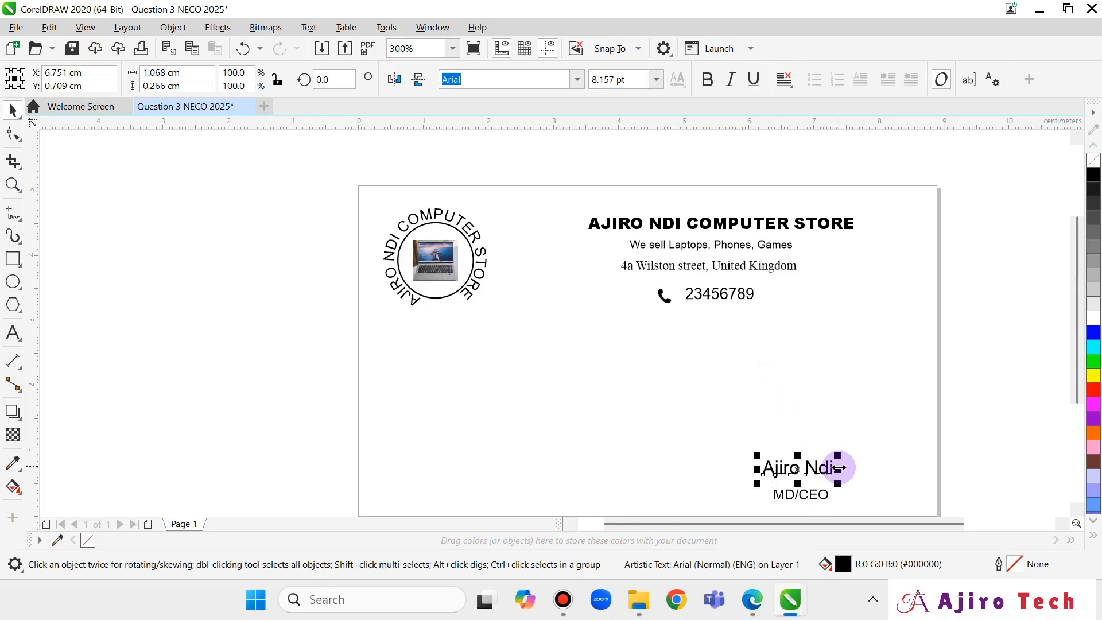
left_click(834, 467)
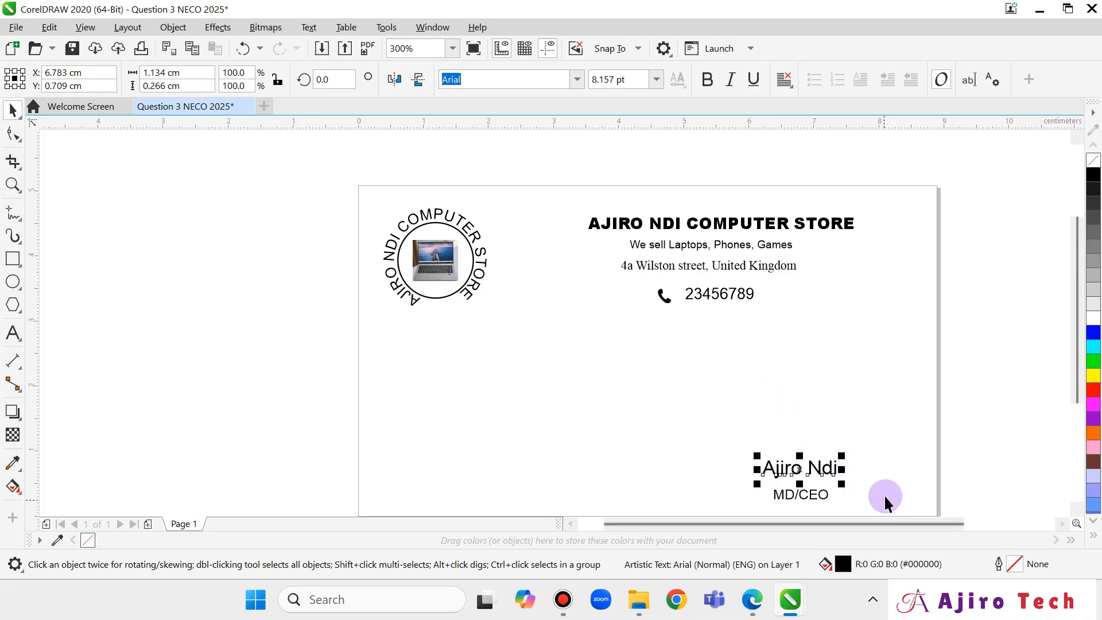
left_click(976, 459)
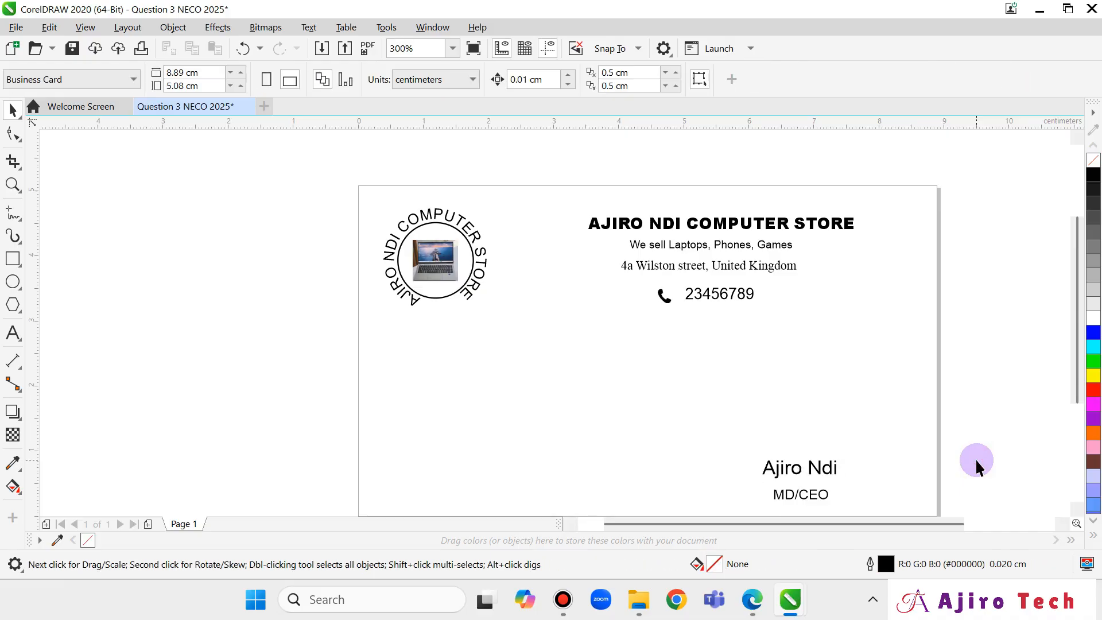
left_click(747, 597)
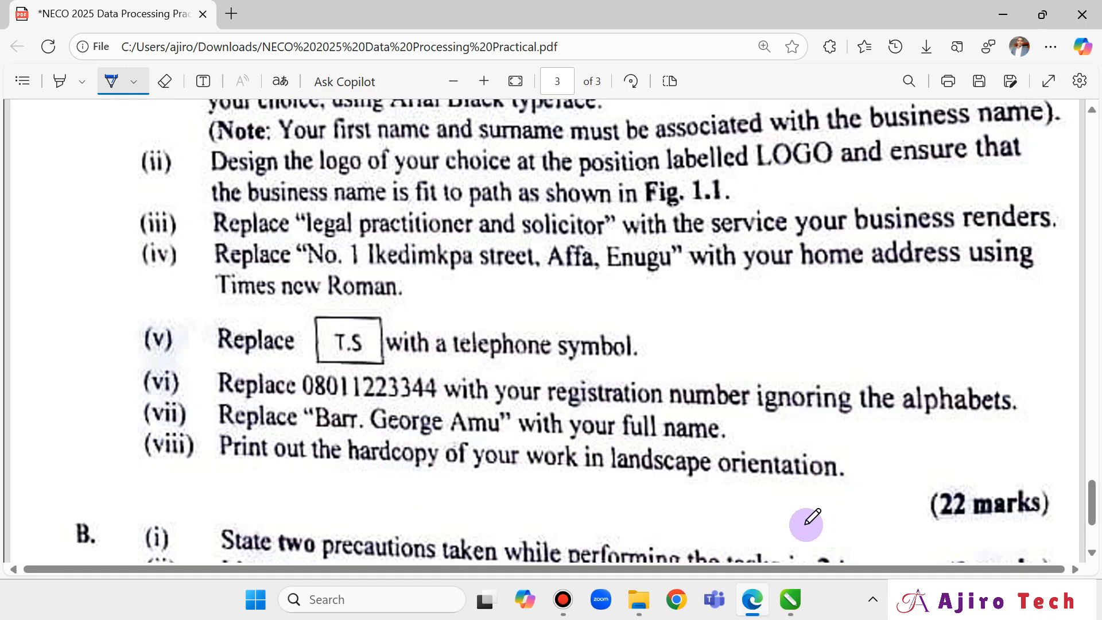
Draw an 8.881 × 5.124 cm rectangle from corner to corner framing the whole card.
mouse_move(791, 597)
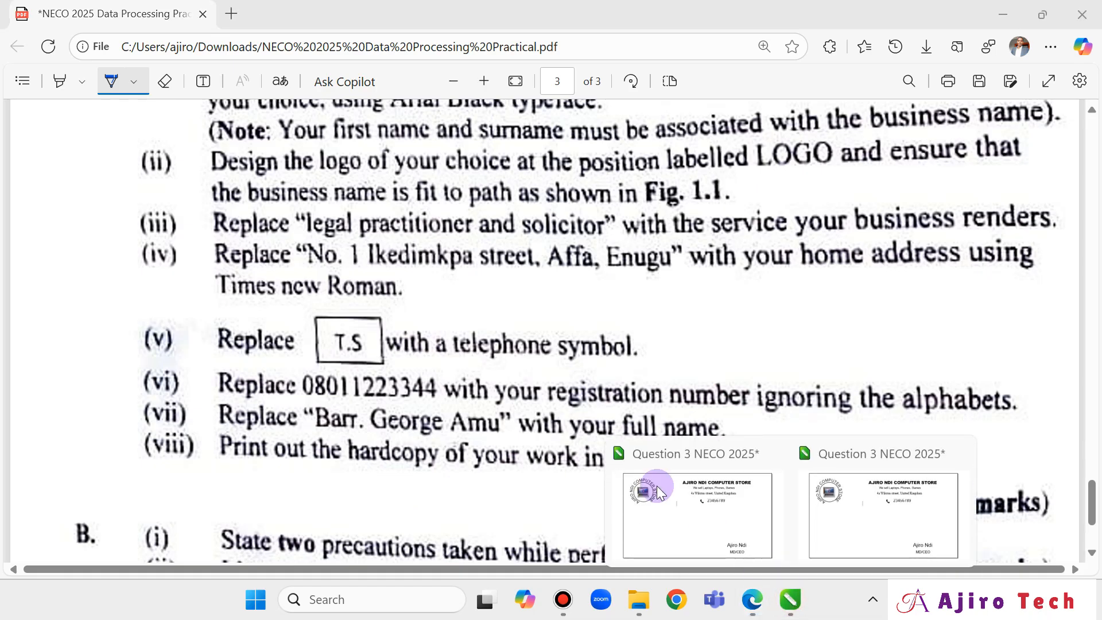
left_click(638, 477)
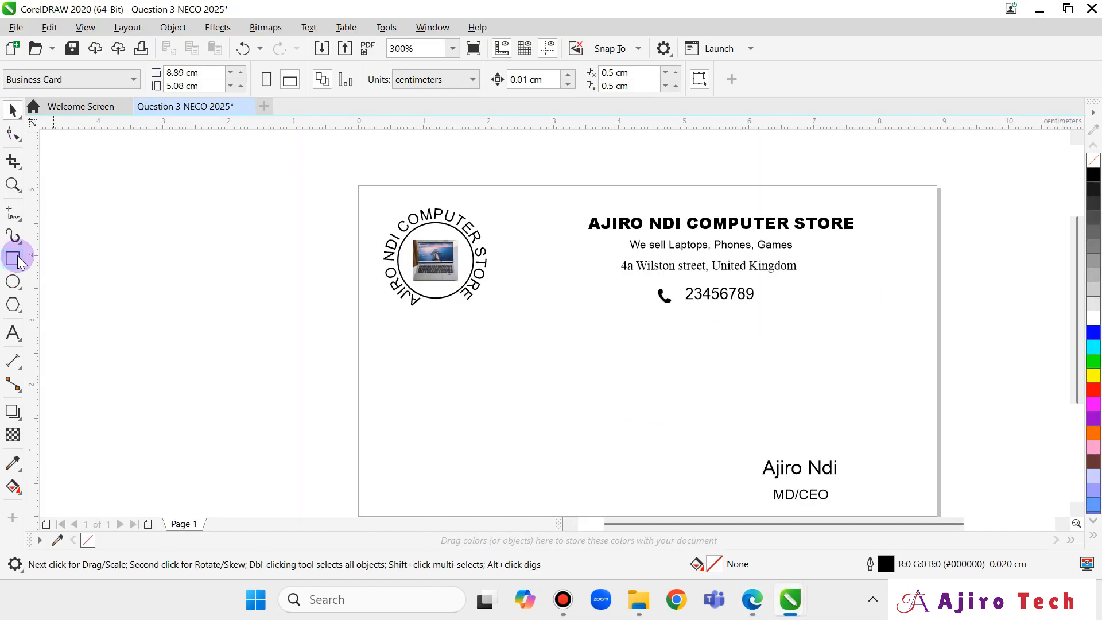
scroll(1074, 276, "down", 1)
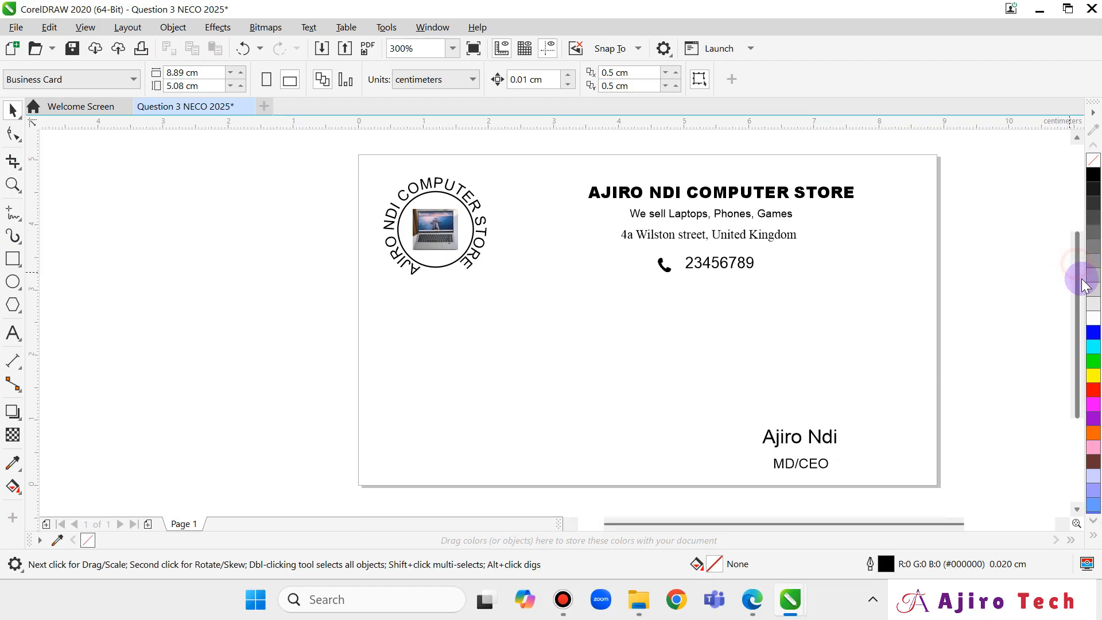
left_click(13, 258)
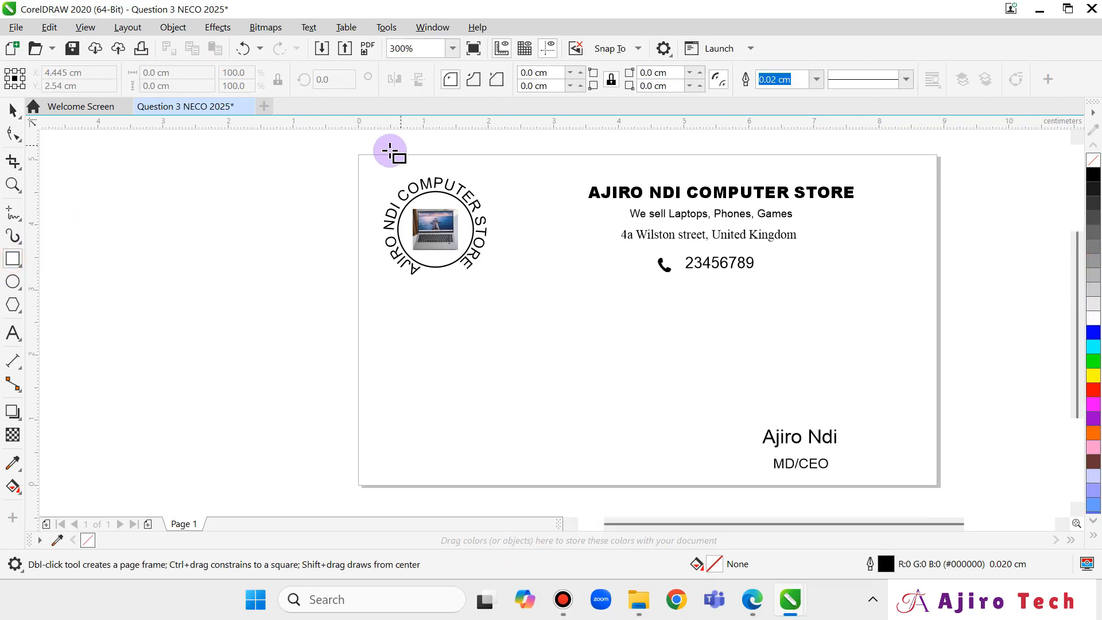
left_click_drag(359, 154, 938, 489)
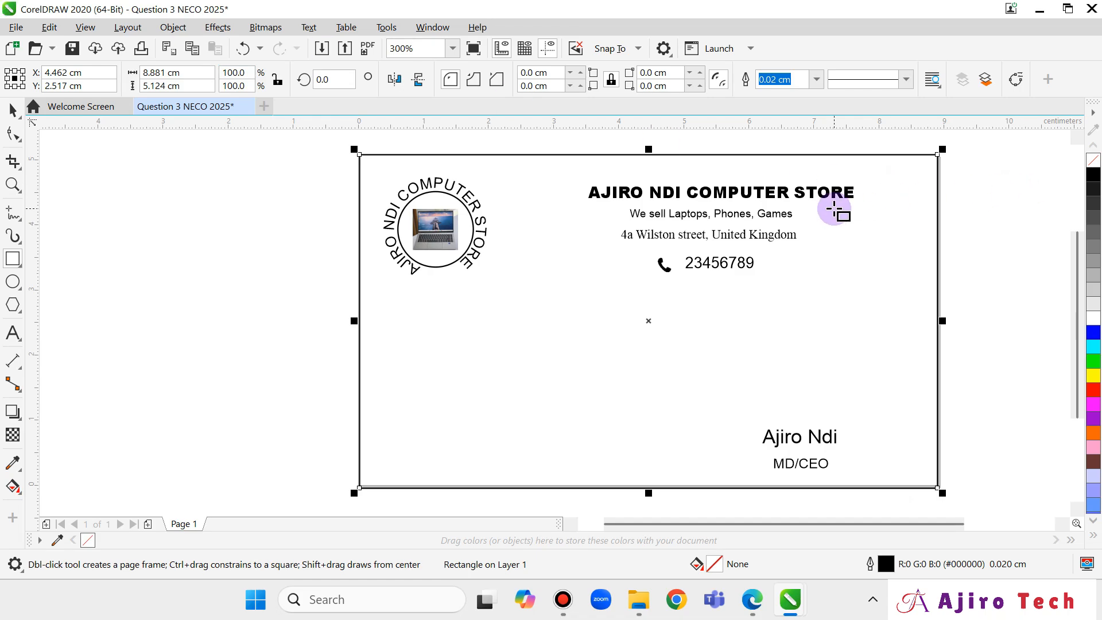
Marquee-select all 11 card elements and group them into one object.
left_click(22, 30)
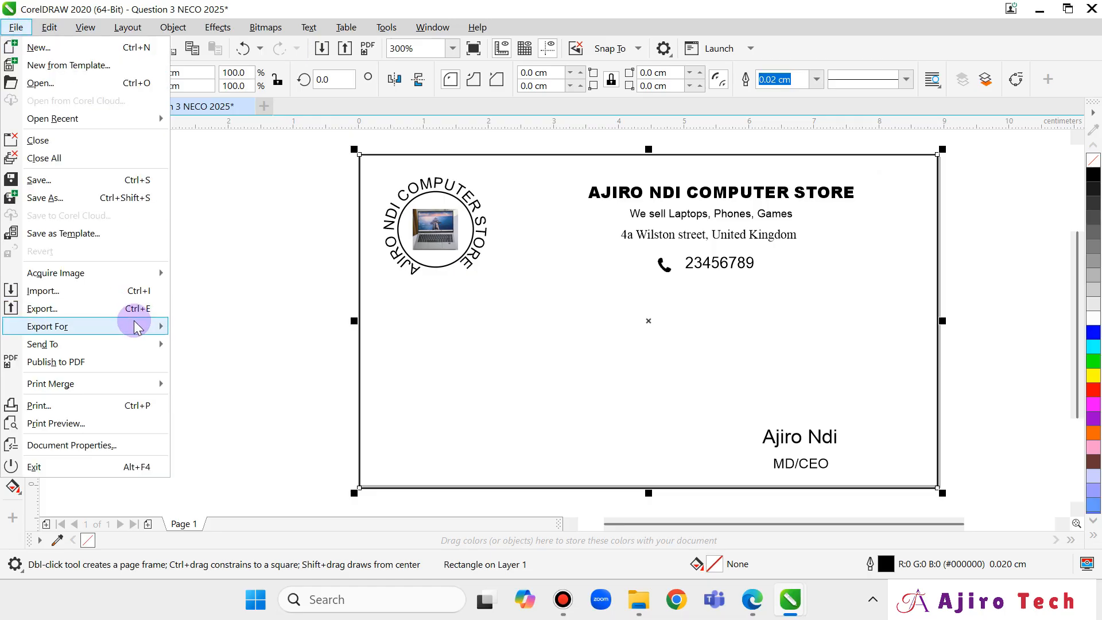
mouse_move(133, 325)
left_click(251, 248)
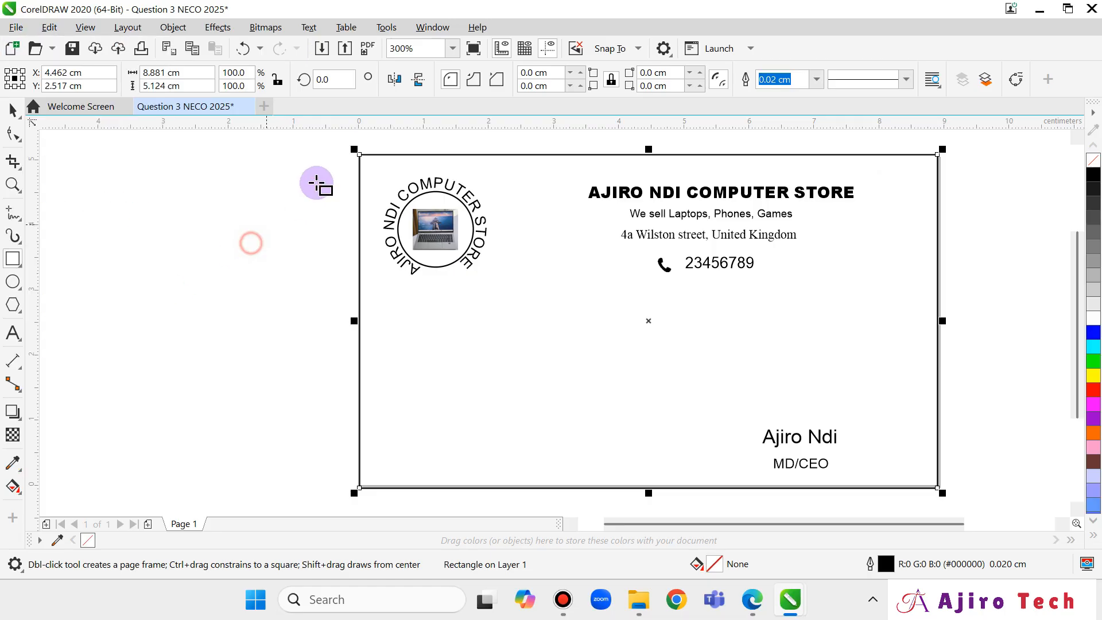
left_click(13, 109)
left_click_drag(325, 148, 991, 495)
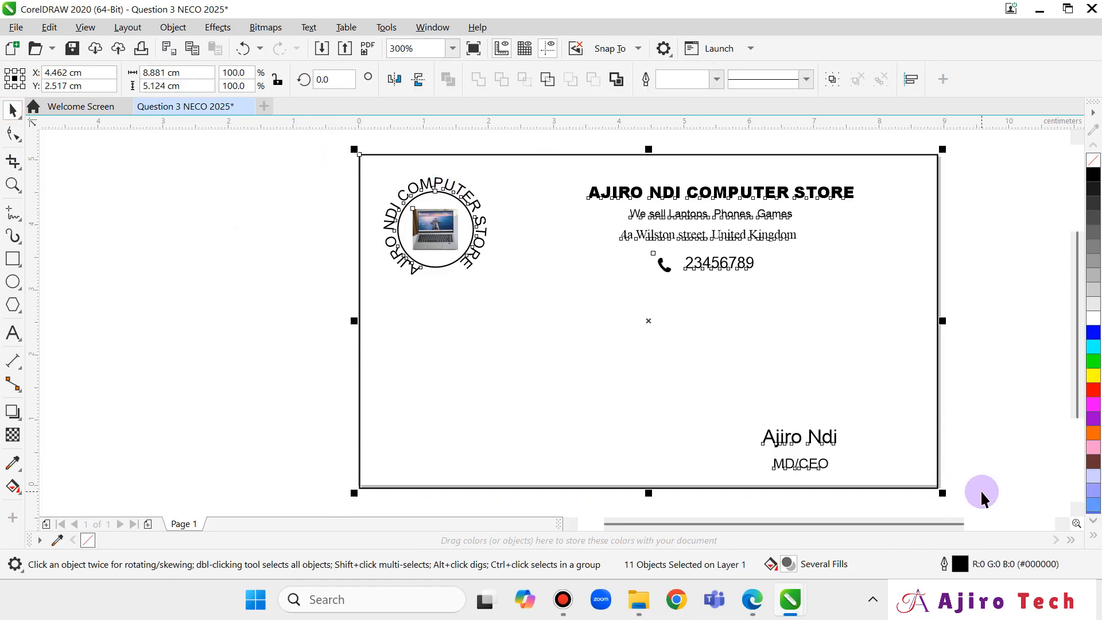
right_click(612, 304)
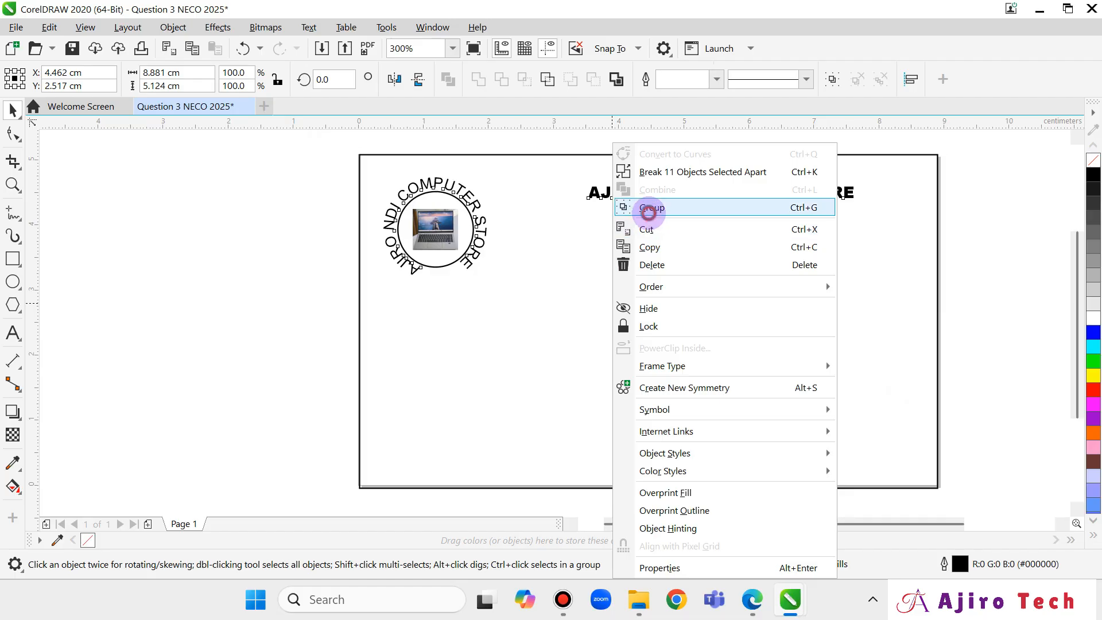
left_click(642, 214)
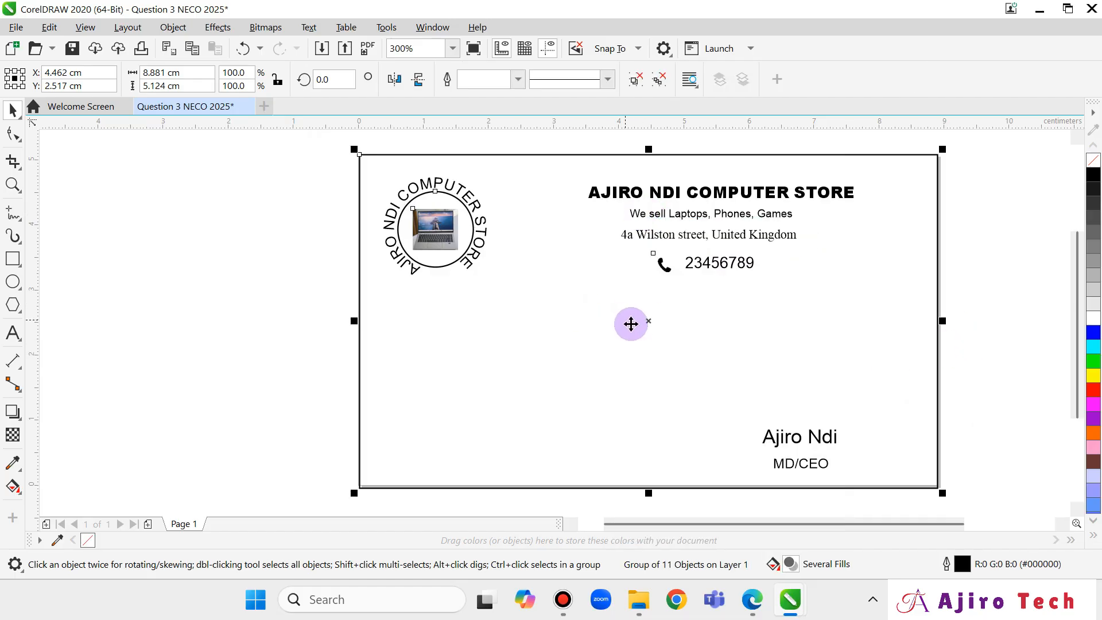
Export the card as Question 3 NECO 2025.pdf, replacing the old file, and open it.
left_click(17, 33)
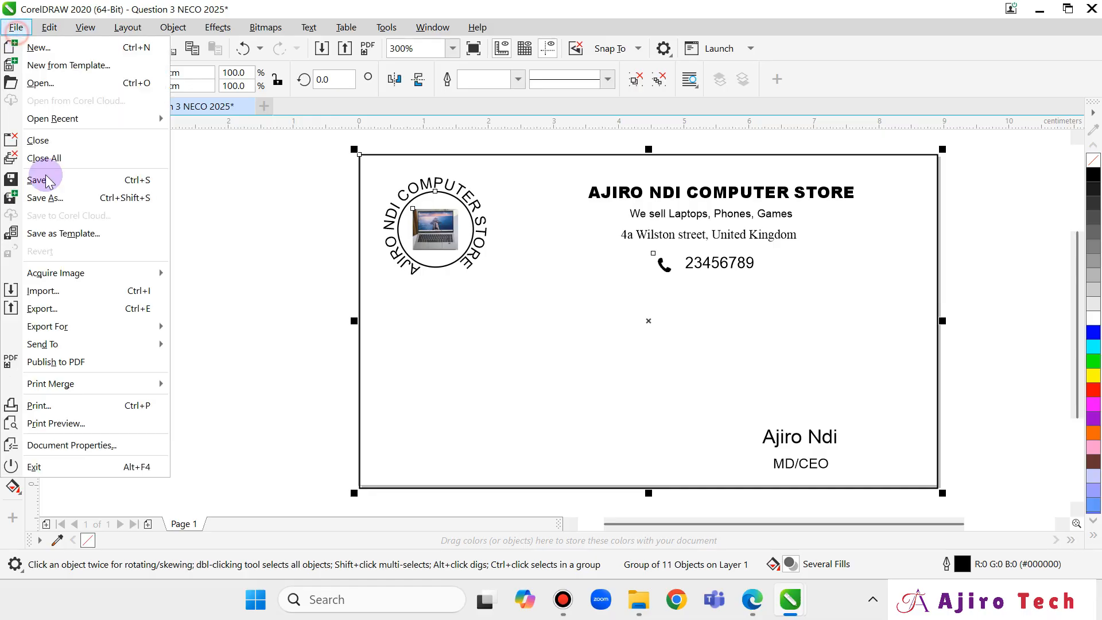
left_click(46, 310)
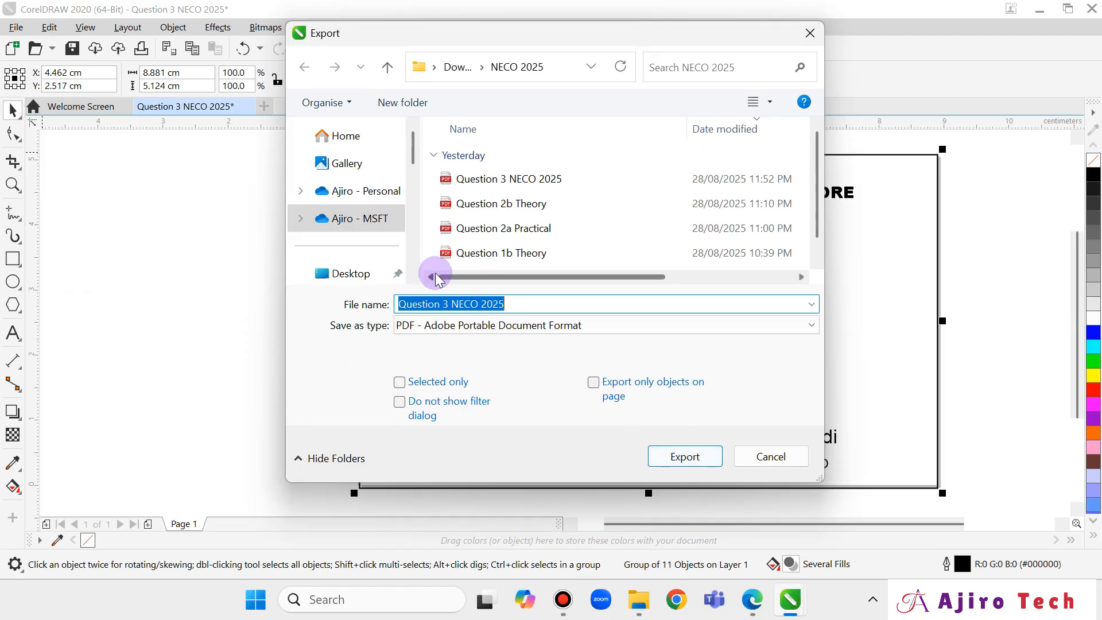
left_click(685, 457)
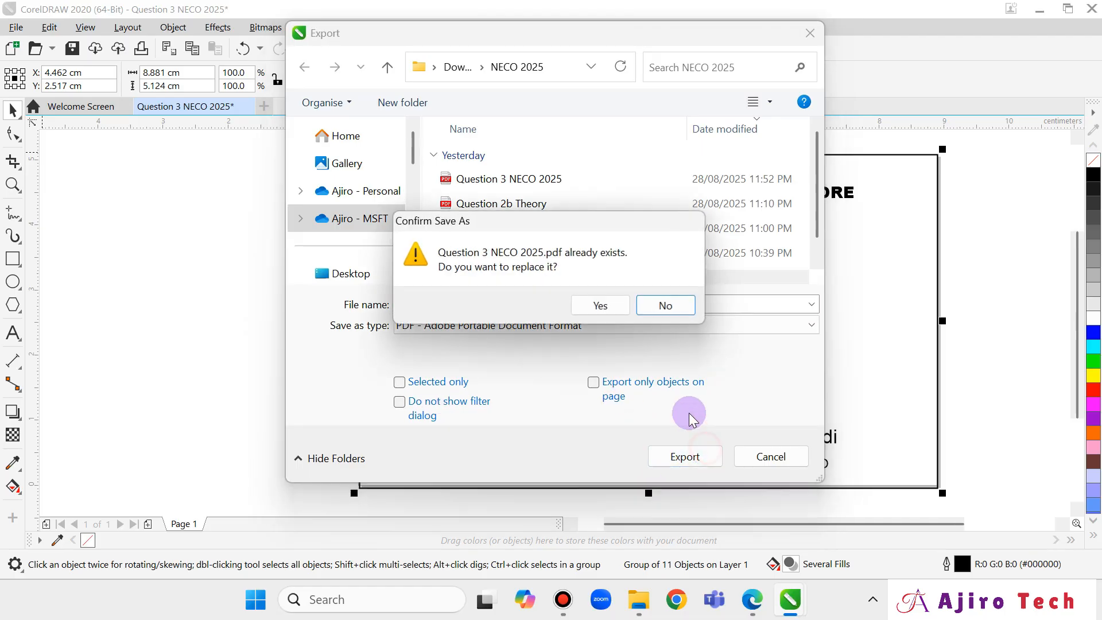
left_click(598, 302)
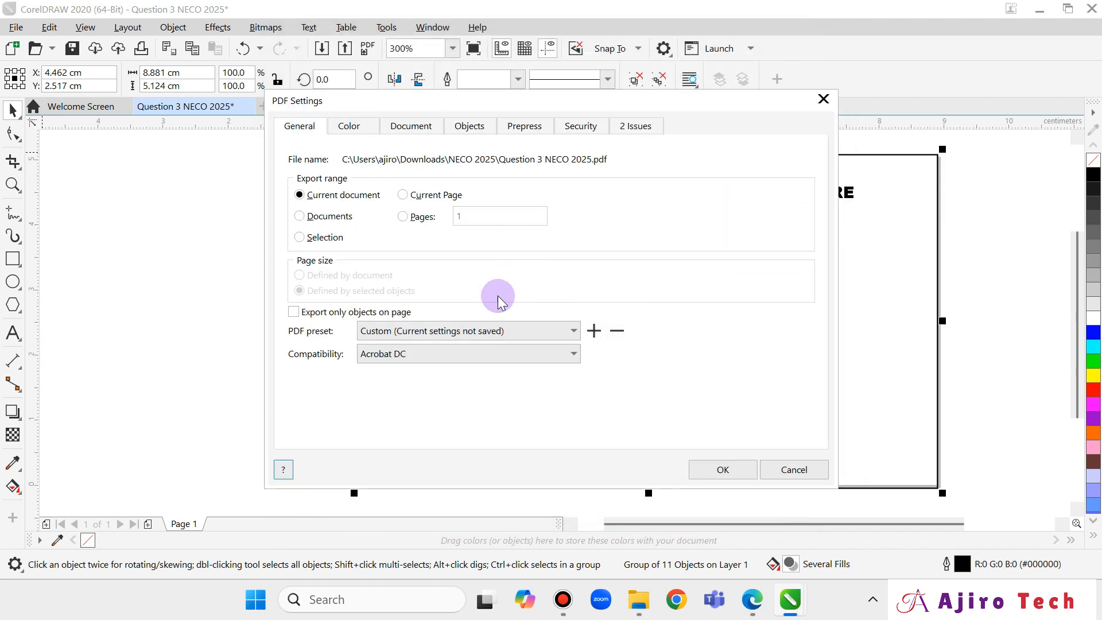
left_click(732, 472)
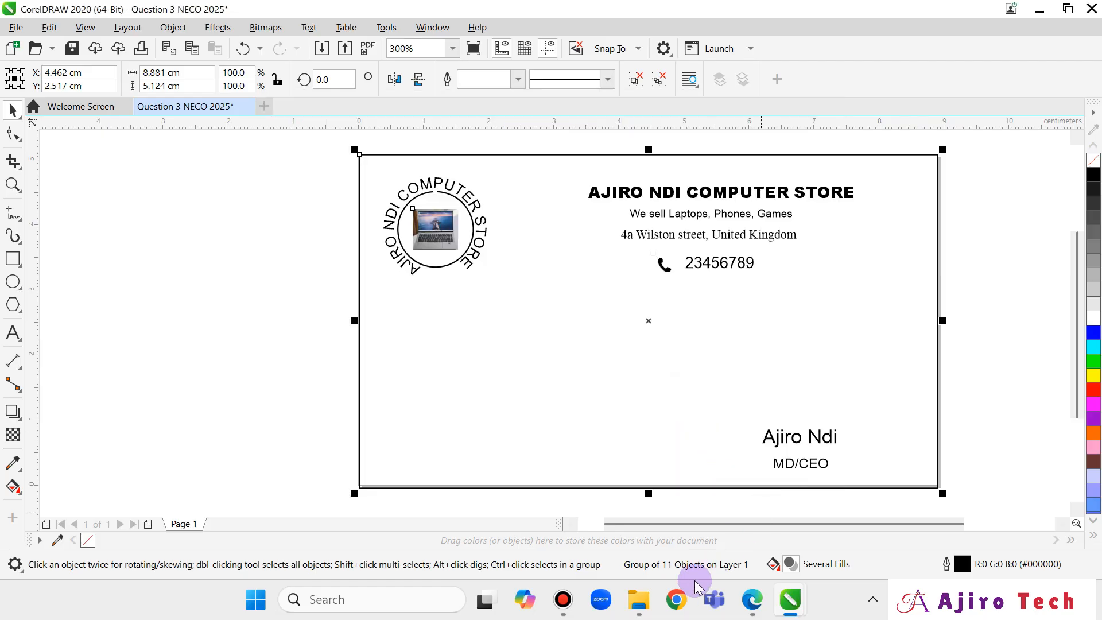
left_click(639, 600)
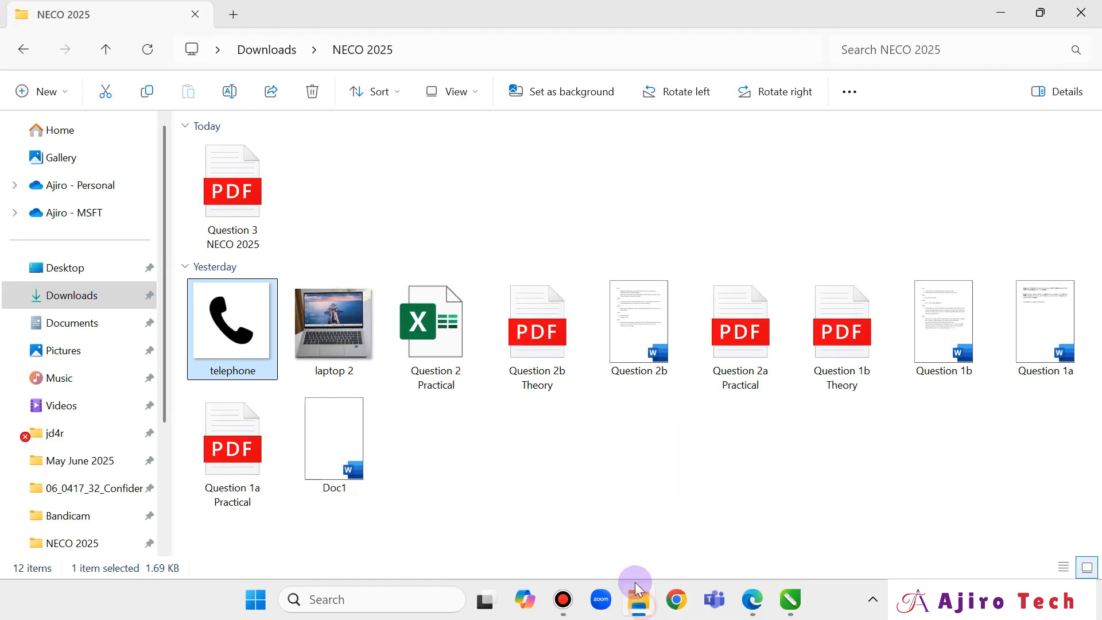
double_click(257, 209)
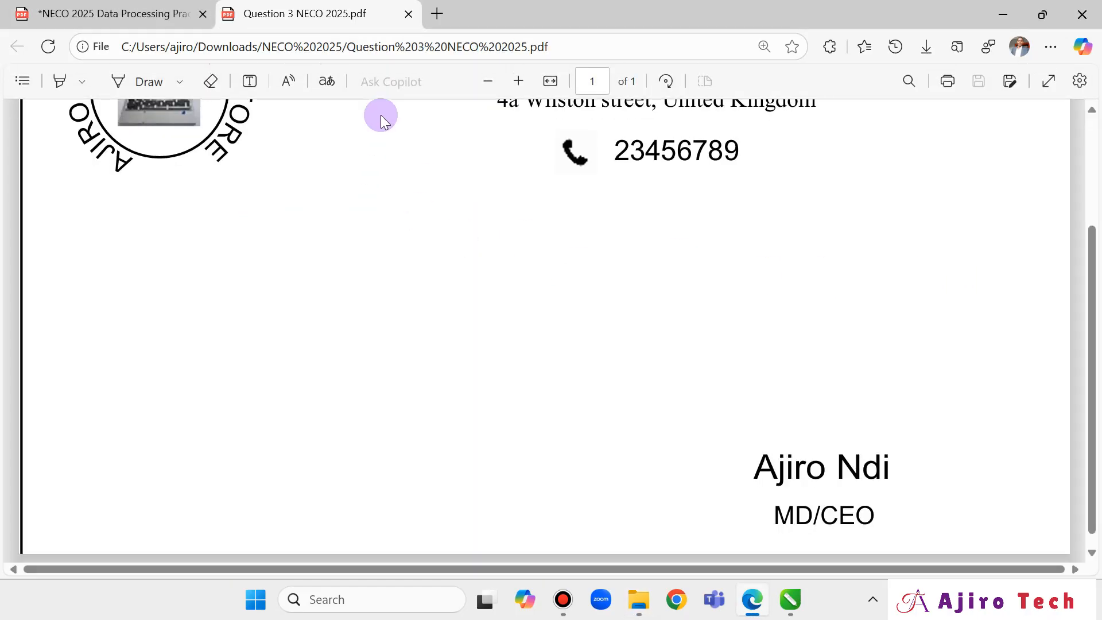
Zoom the Edge PDF view out twice so the whole card fits.
left_click(474, 82)
left_click(474, 82)
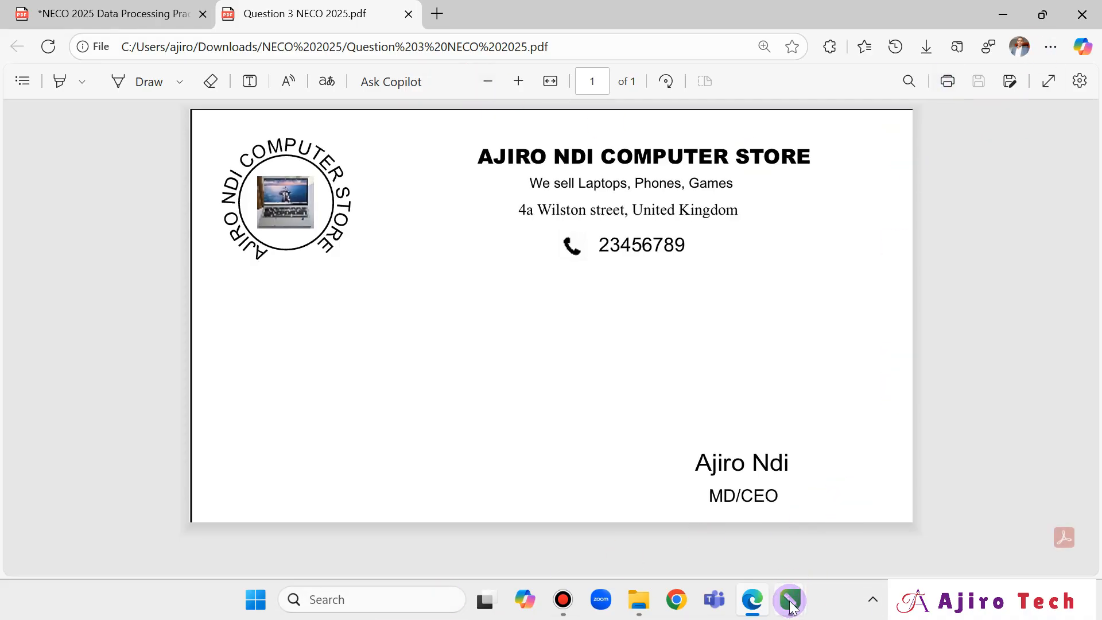
Back in CorelDRAW, ungroup the card design and undo an accidental width change.
mouse_move(790, 605)
left_click(734, 505)
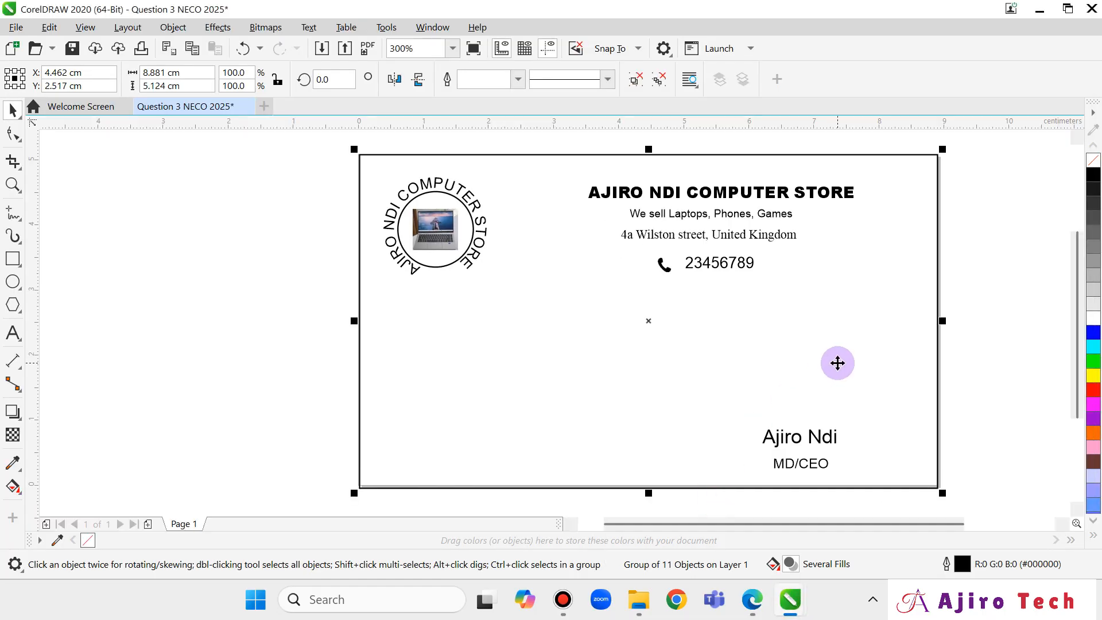
right_click(638, 265)
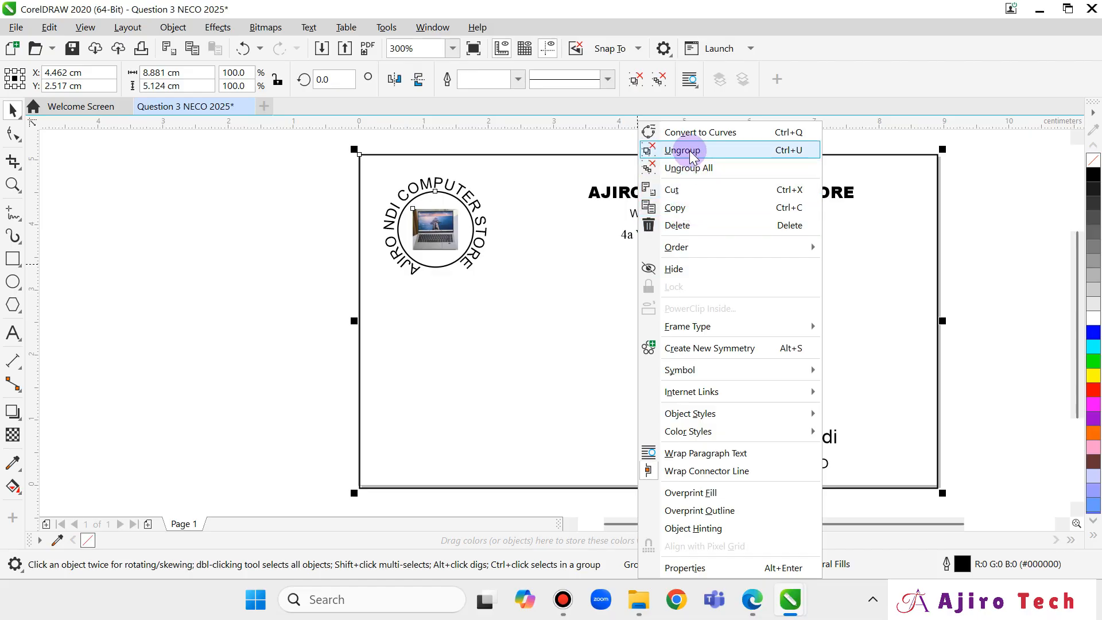
left_click(691, 152)
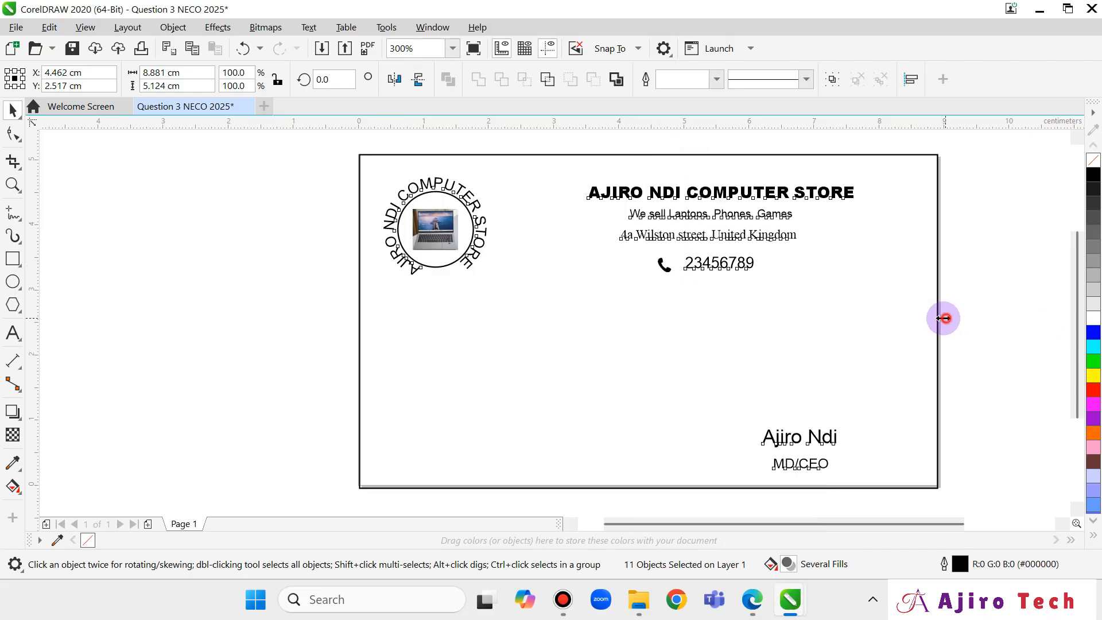
left_click_drag(943, 318, 936, 316)
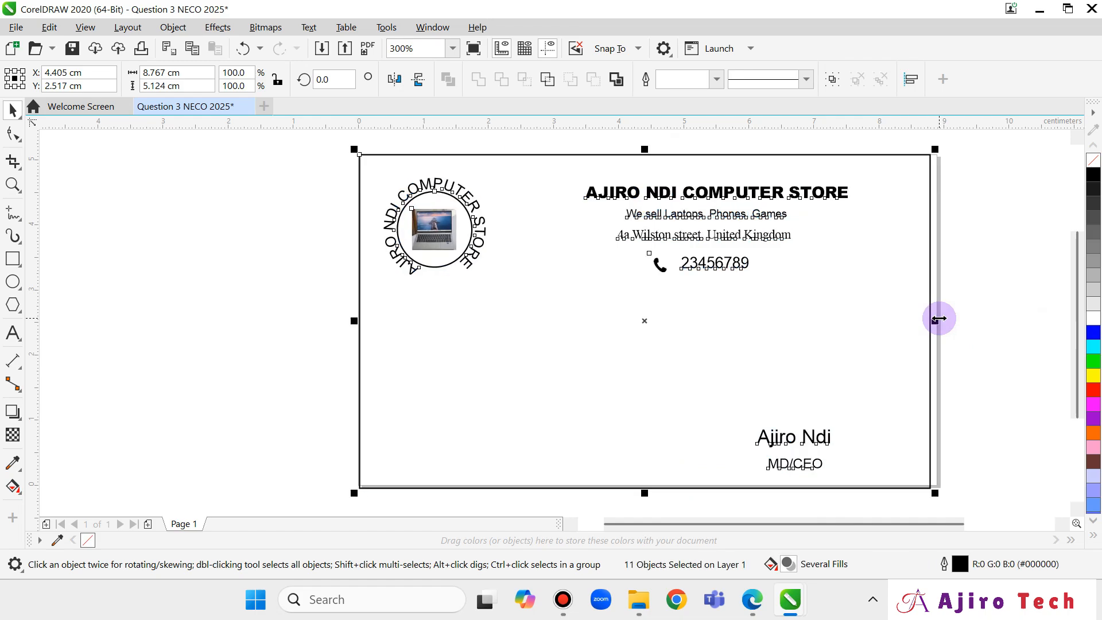
key("ctrl+z")
Regroup the 11 card objects, apply Ungroup All, and select the border rectangle.
right_click(560, 246)
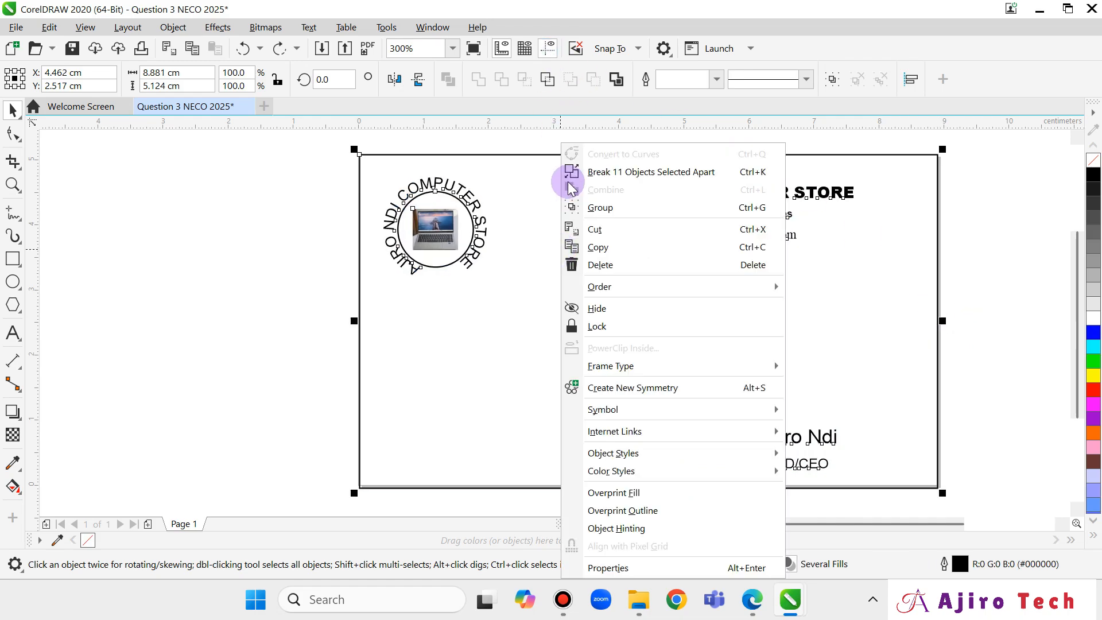
left_click(472, 292)
right_click(899, 253)
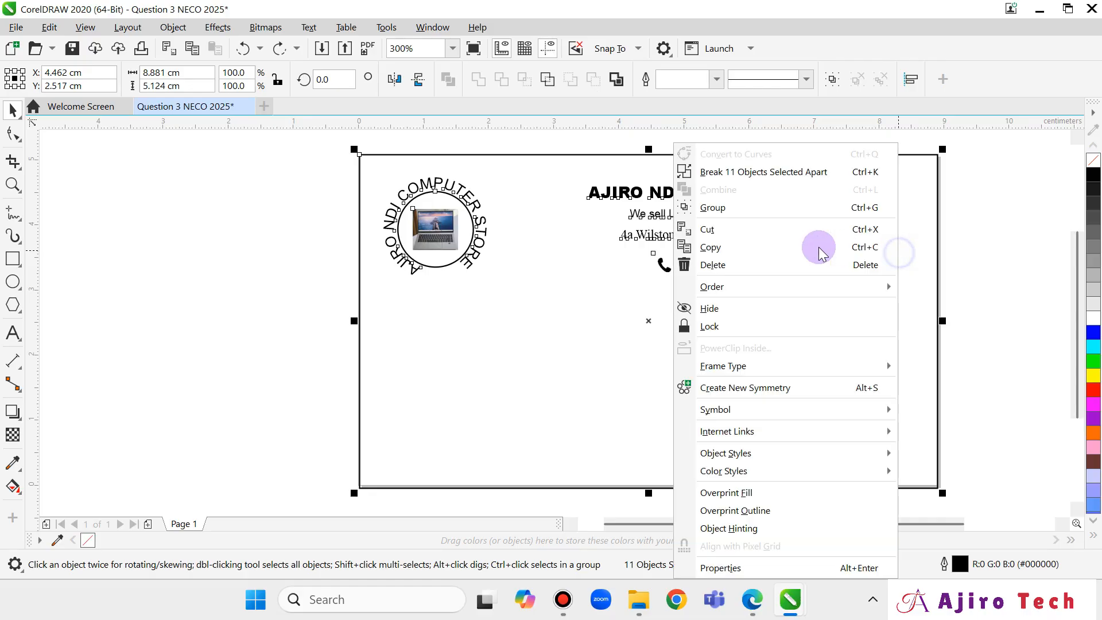
left_click(757, 208)
right_click(779, 265)
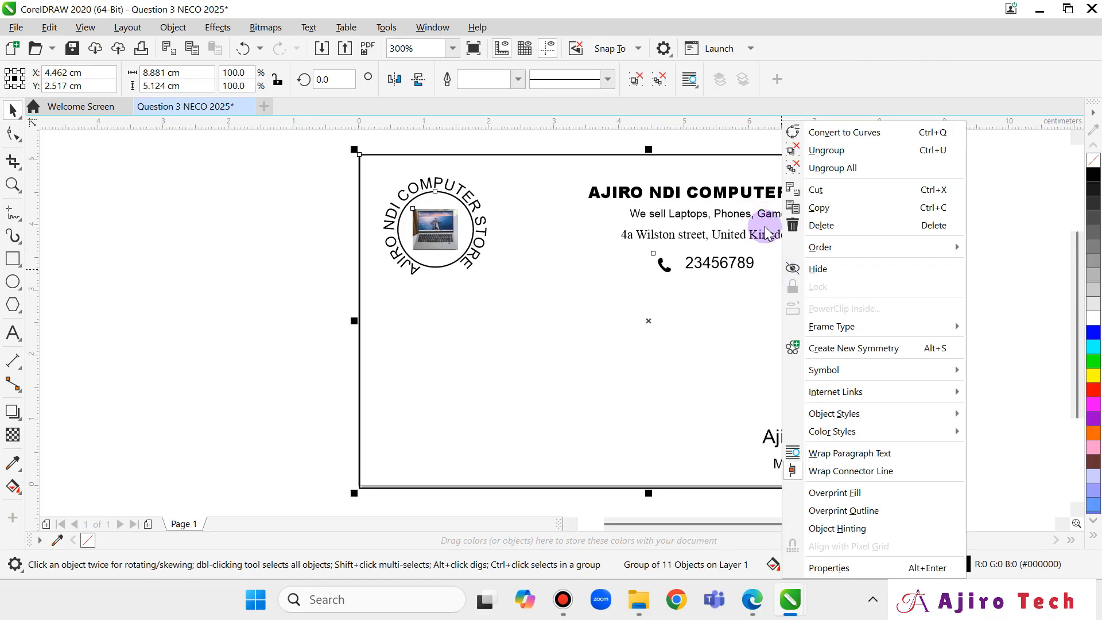
left_click(832, 167)
left_click(913, 322)
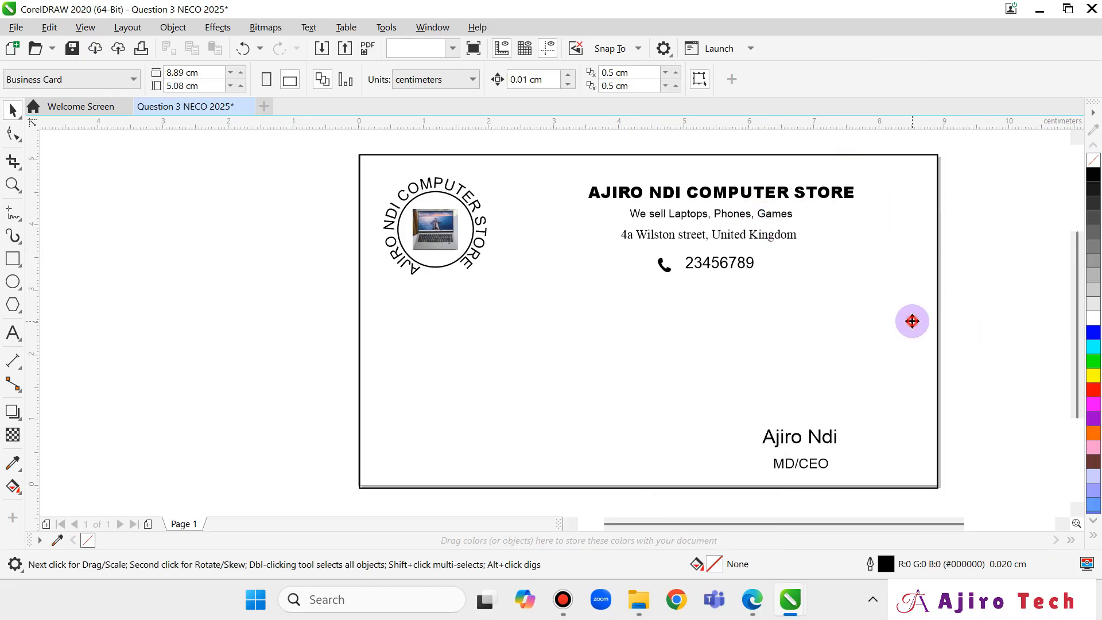
left_click(913, 321)
Pull the border rectangle's right side and bottom edge in toward the page edges.
left_click_drag(937, 319, 933, 317)
scroll(900, 394, "up", 3)
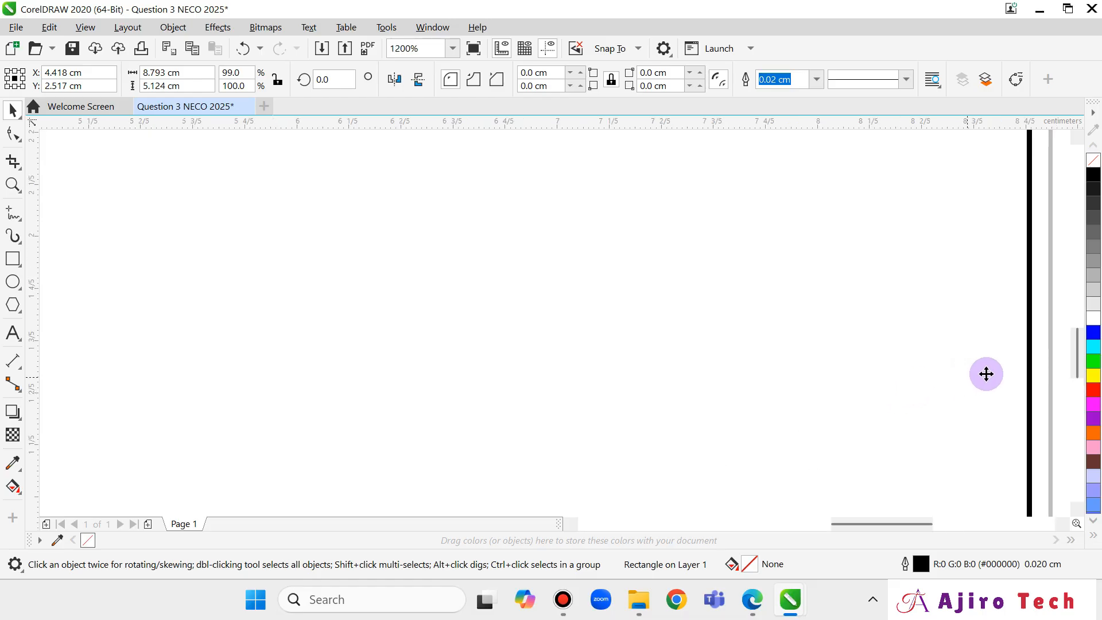
scroll(768, 426, "up", 2)
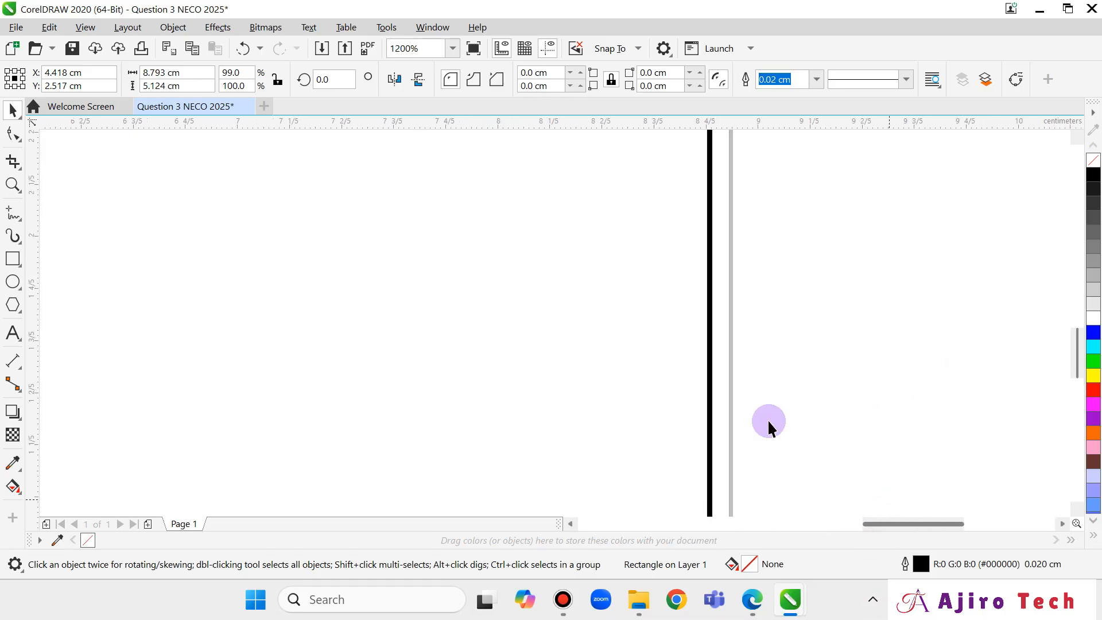
scroll(708, 296, "down", 2)
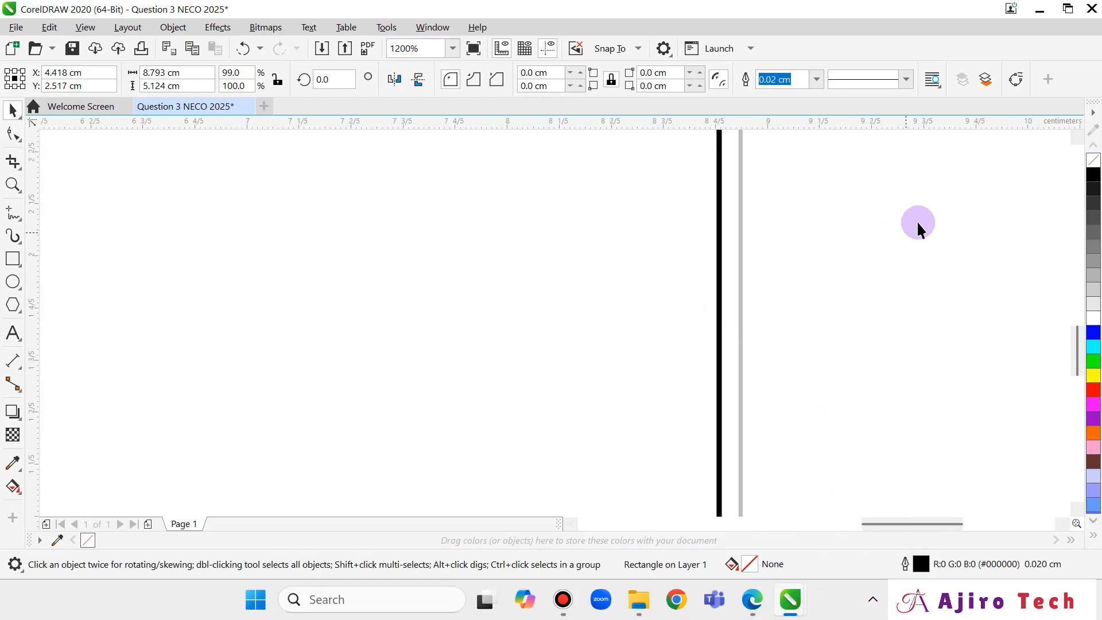
left_click_drag(1080, 345, 1076, 300)
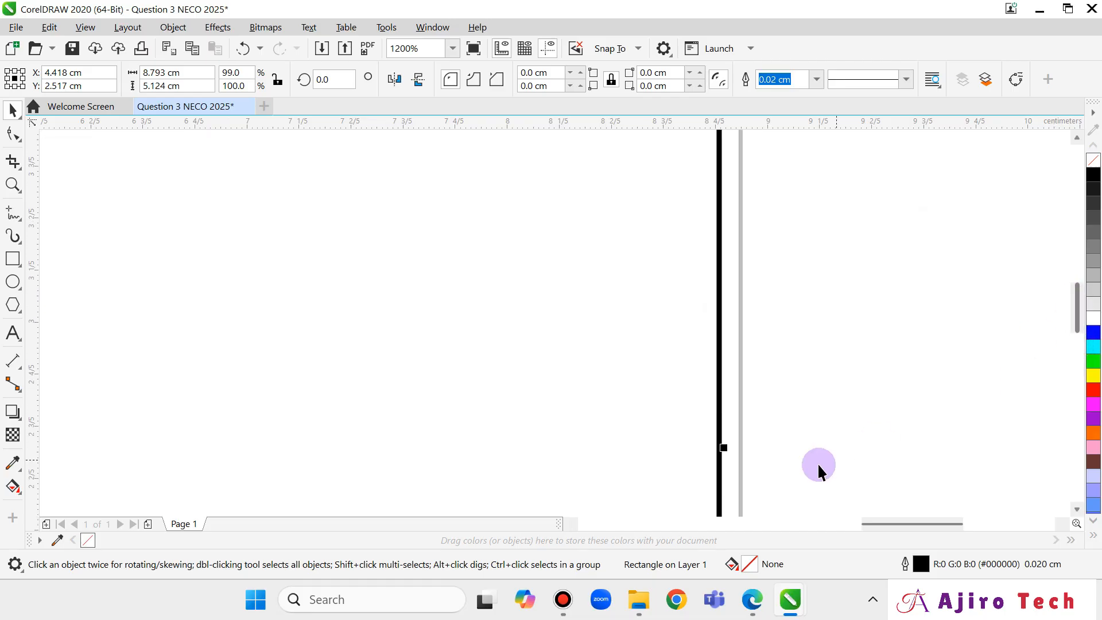
left_click_drag(728, 446, 745, 447)
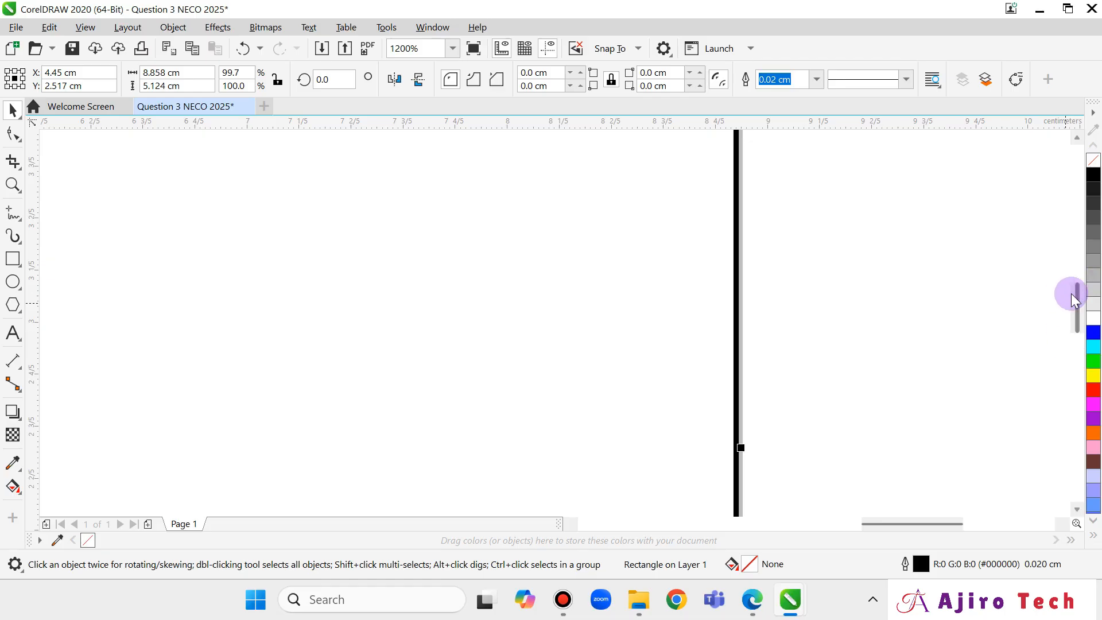
left_click_drag(1082, 301, 1069, 396)
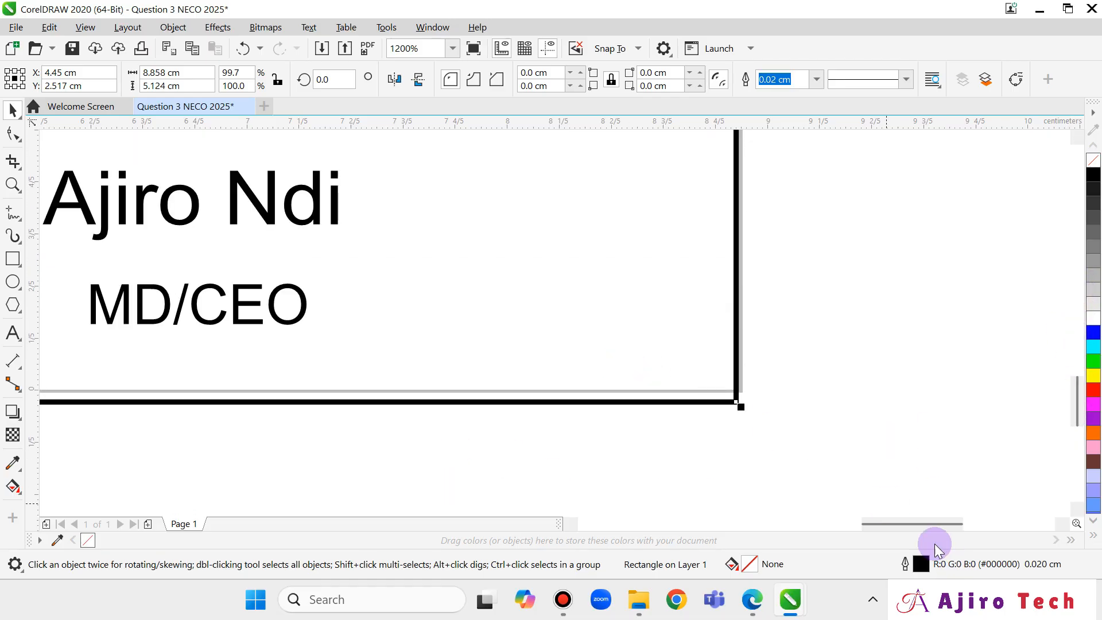
left_click_drag(925, 522, 810, 524)
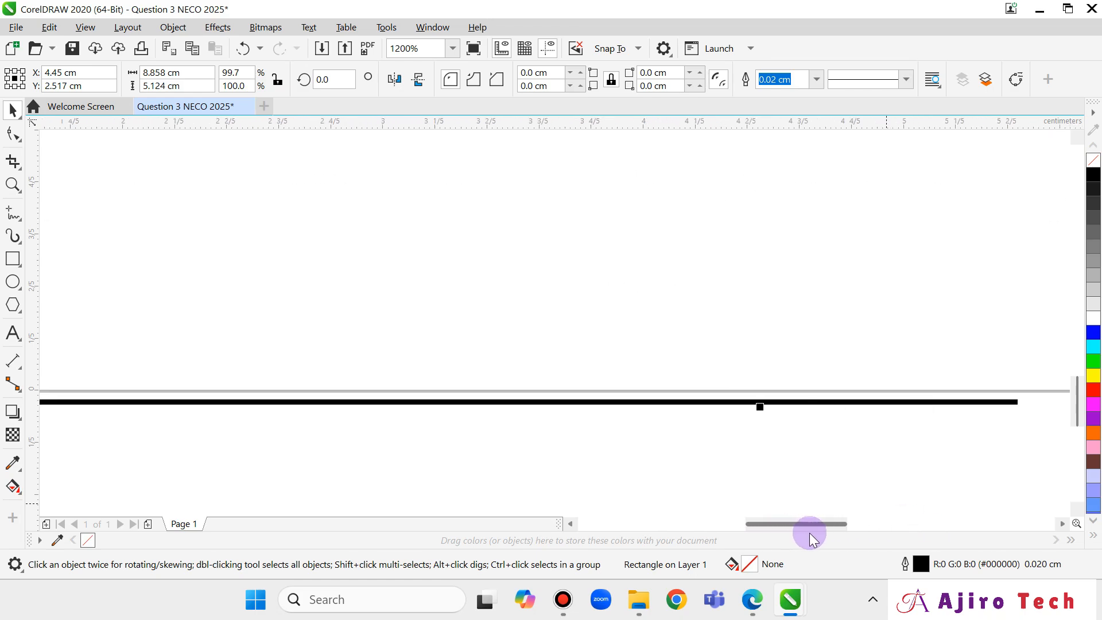
left_click_drag(756, 406, 763, 390)
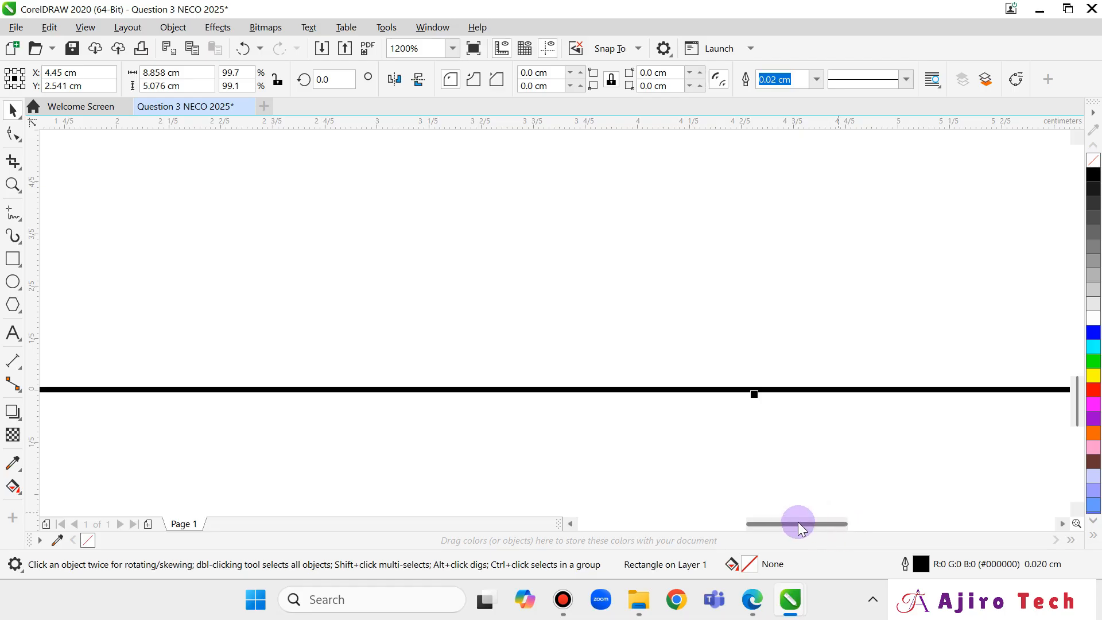
left_click_drag(795, 523, 939, 519)
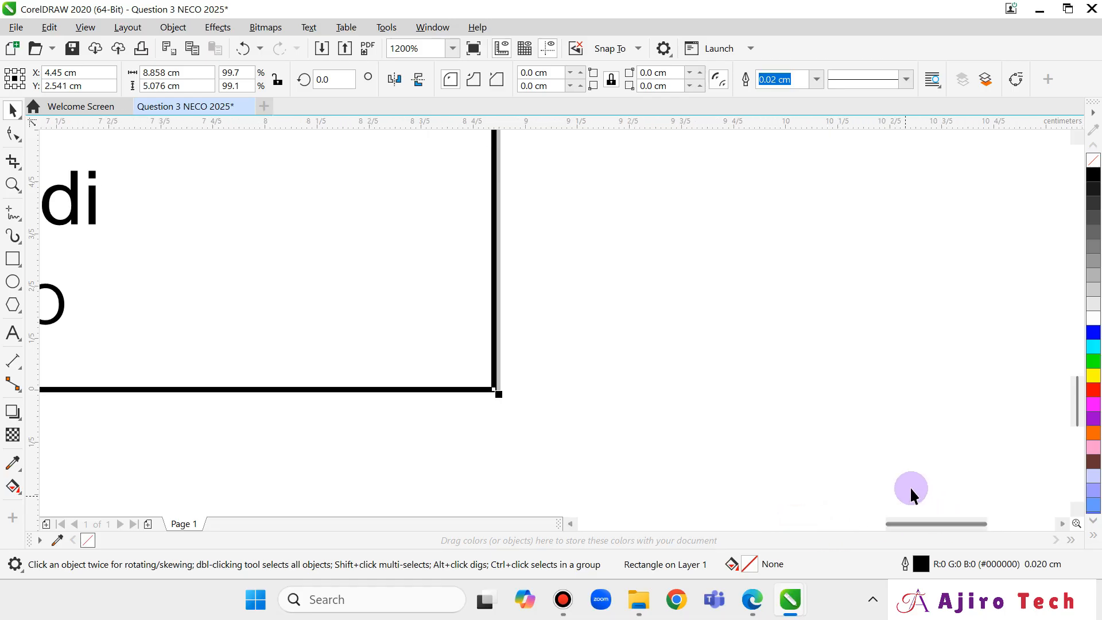
left_click_drag(1075, 409, 1076, 320)
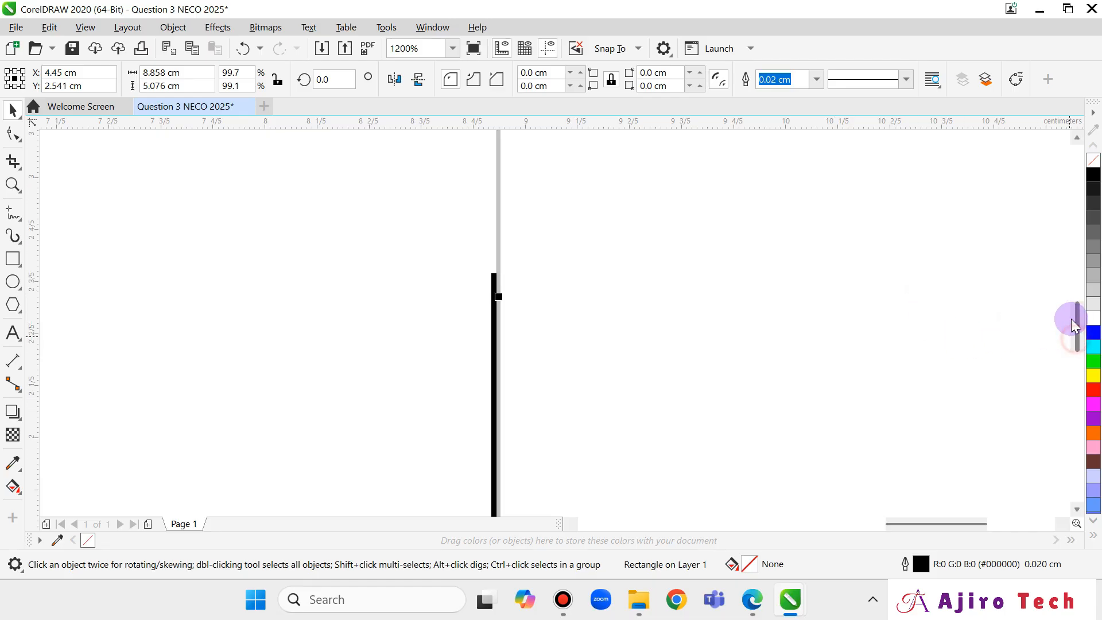
Snap the border rectangle's right side onto the page edge, briefly checking the exported PDF.
left_click(497, 310)
left_click_drag(502, 306, 504, 308)
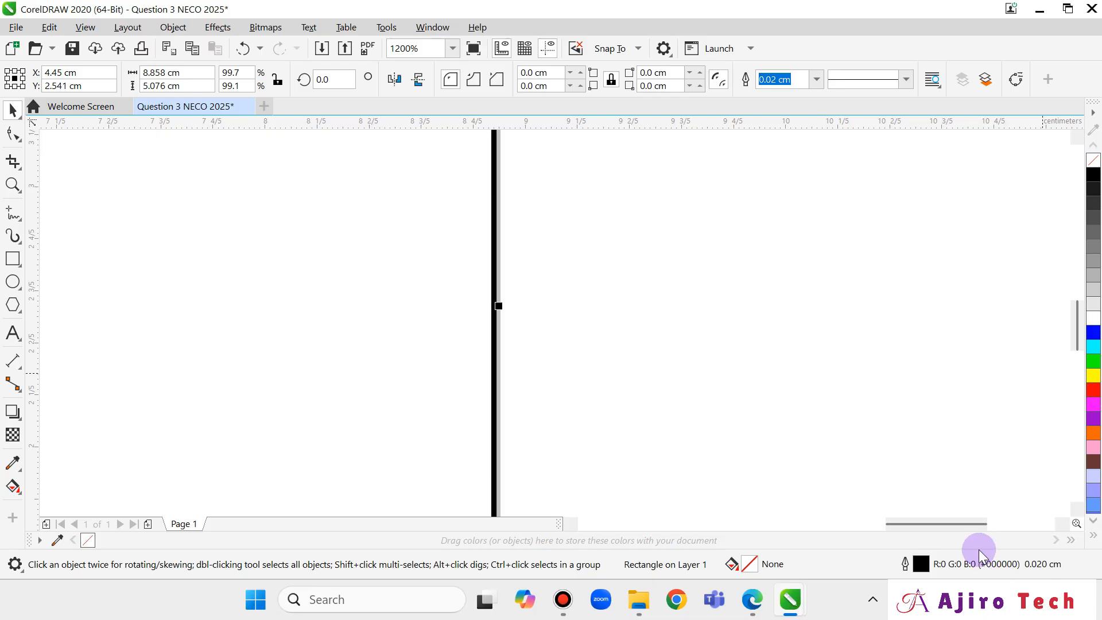
left_click_drag(962, 523, 664, 524)
left_click(759, 604)
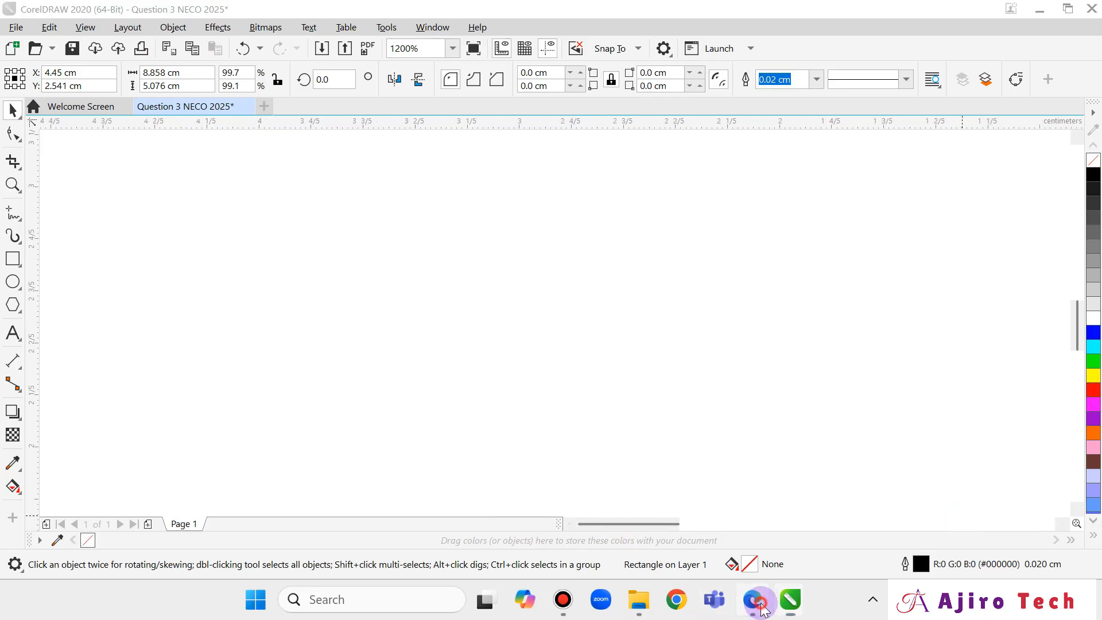
left_click(761, 605)
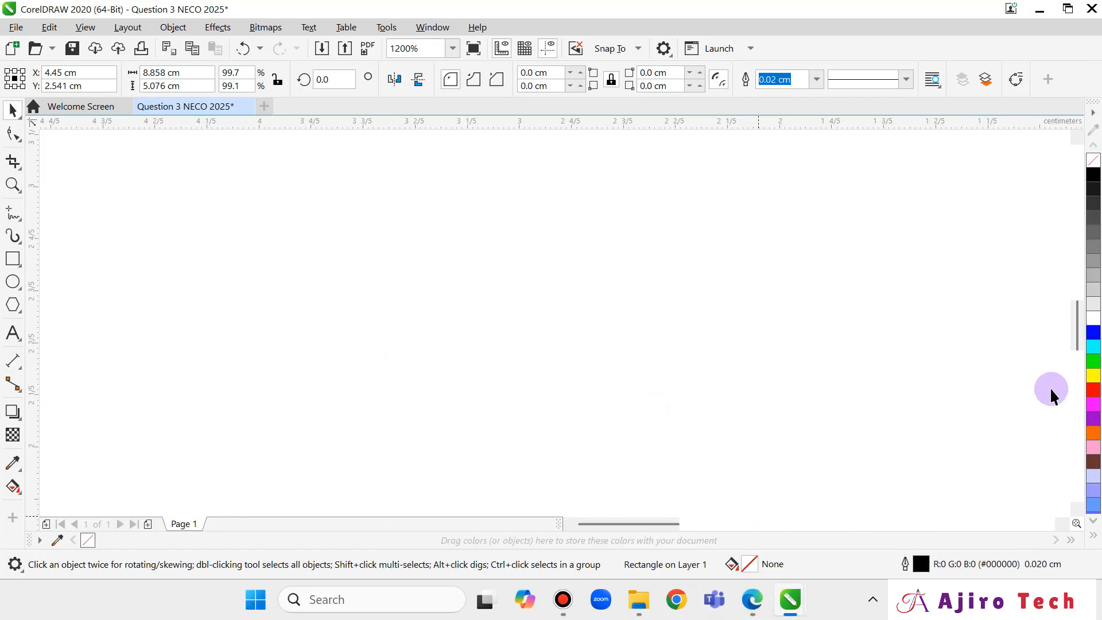
Fine-tune the border edges until the rectangle measures 8.858 × 5.076 cm.
left_click_drag(1079, 325, 1062, 282)
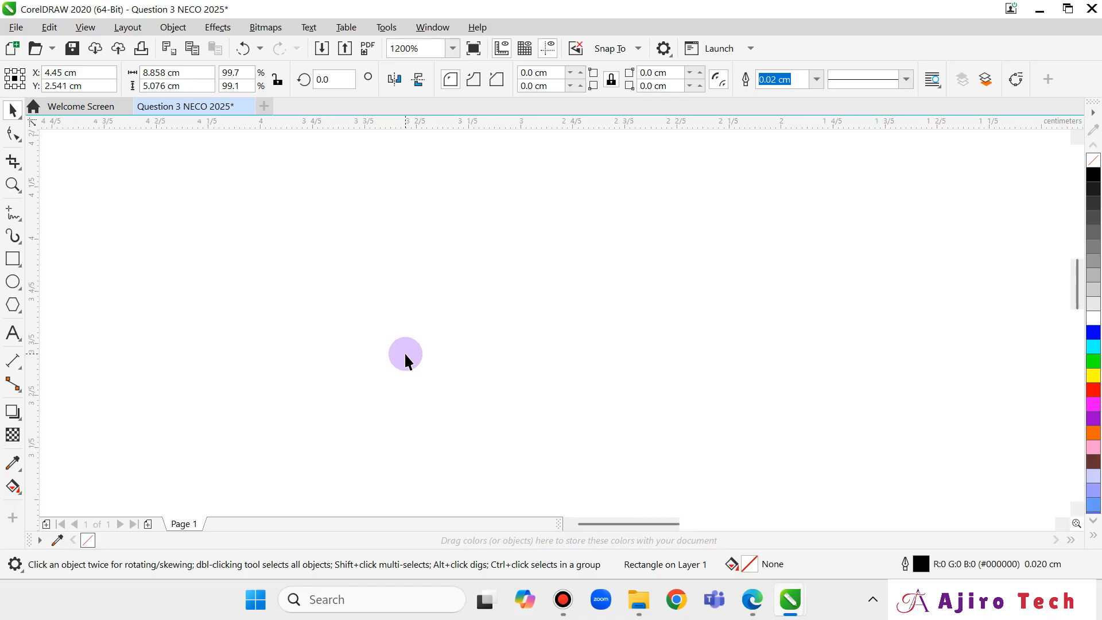
scroll(405, 361, "down", 2)
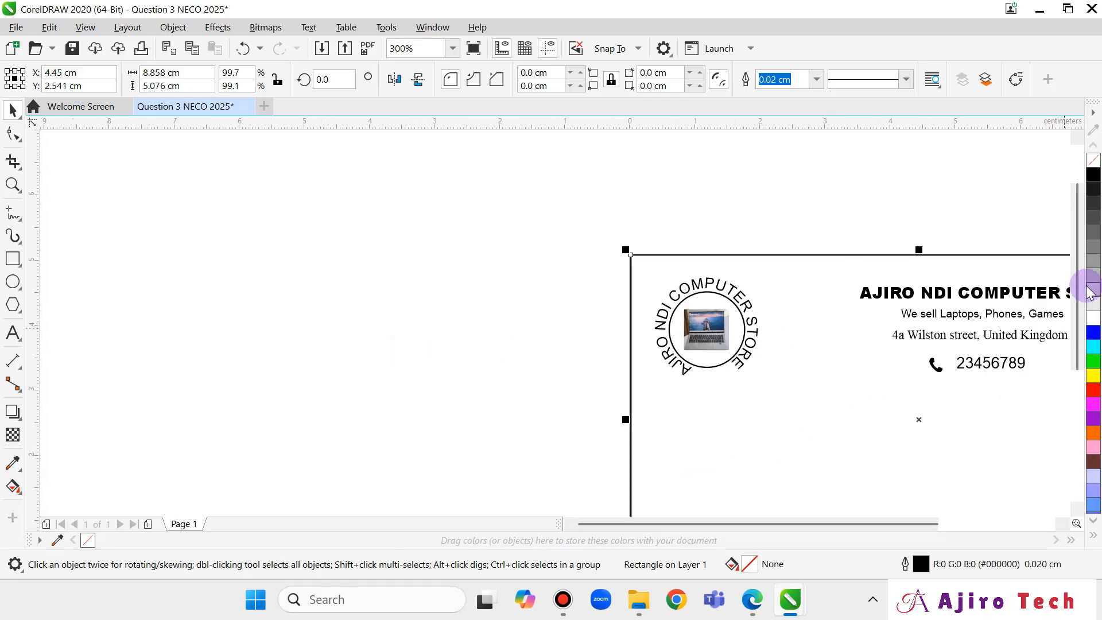
left_click_drag(1077, 283, 1076, 376)
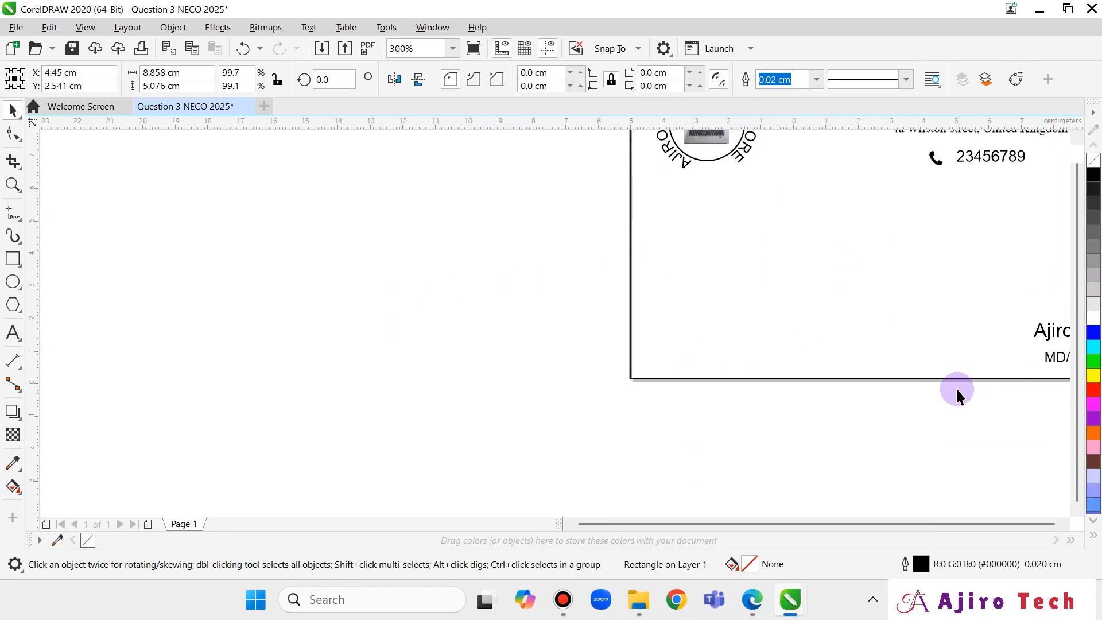
scroll(957, 394, "down", 2)
scroll(957, 393, "up", 7)
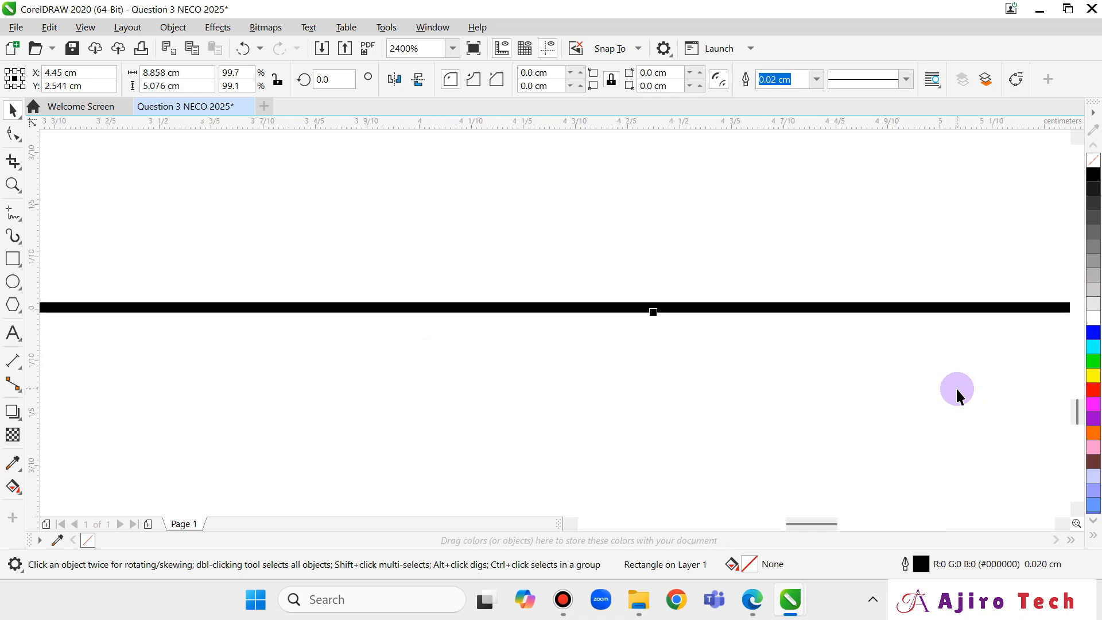
scroll(957, 393, "down", 3)
scroll(957, 393, "down", 2)
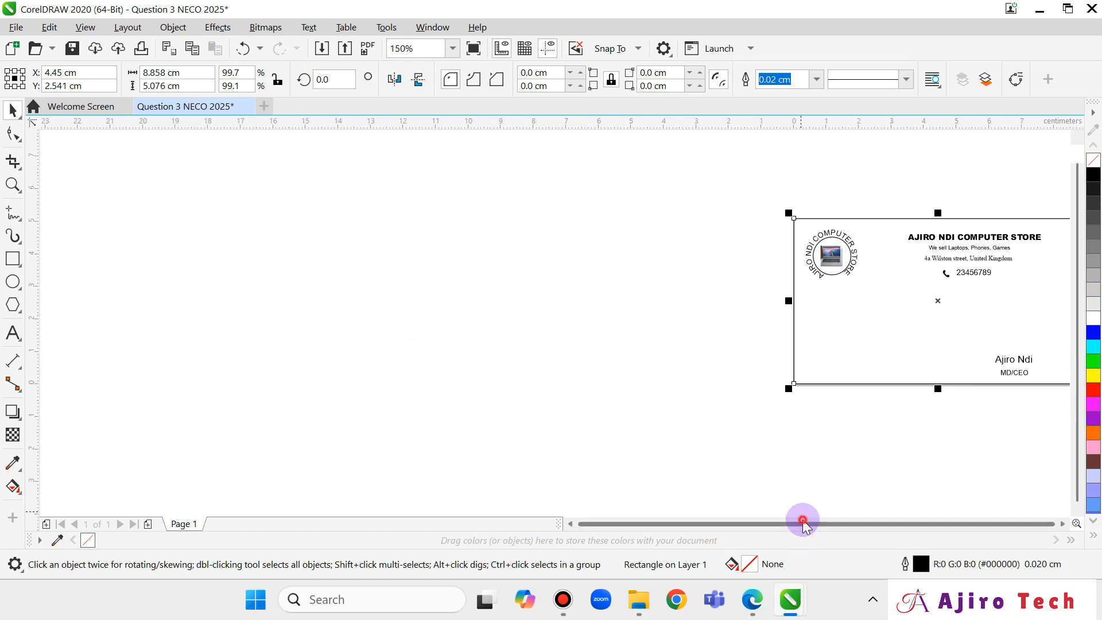
scroll(508, 359, "up", 2)
scroll(508, 359, "down", 2)
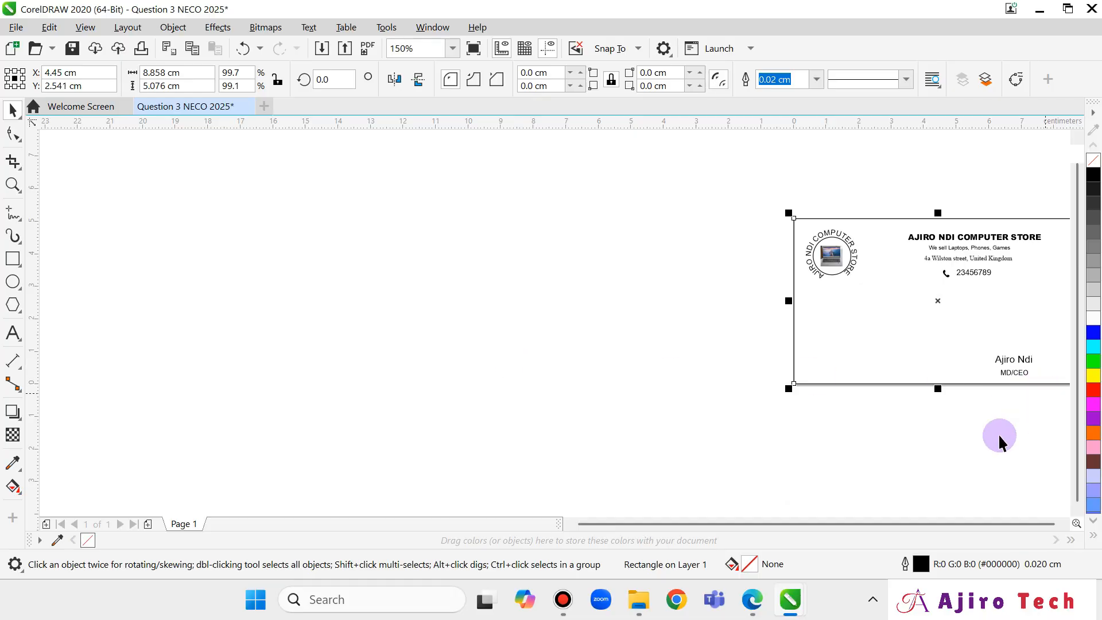
scroll(731, 382, "up", 2)
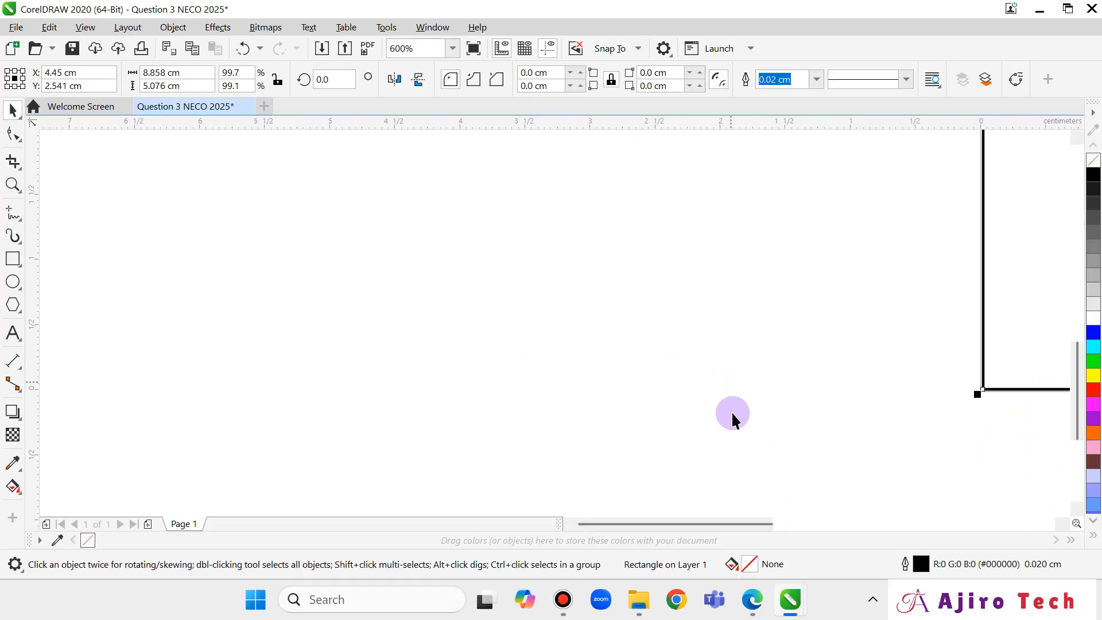
left_click_drag(712, 531, 850, 525)
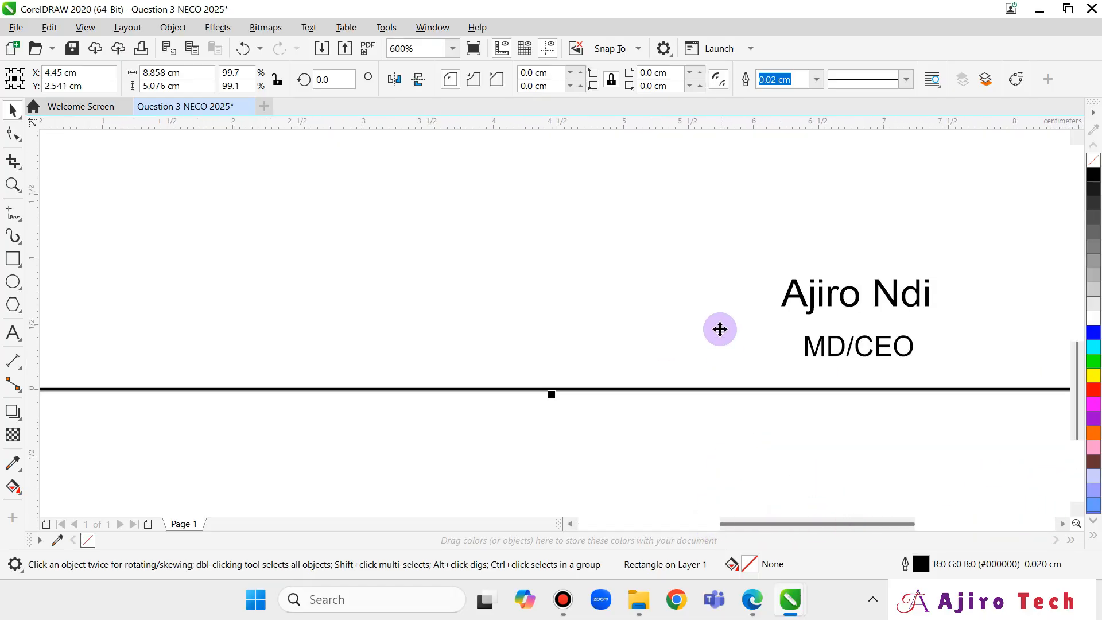
scroll(720, 326, "down", 1)
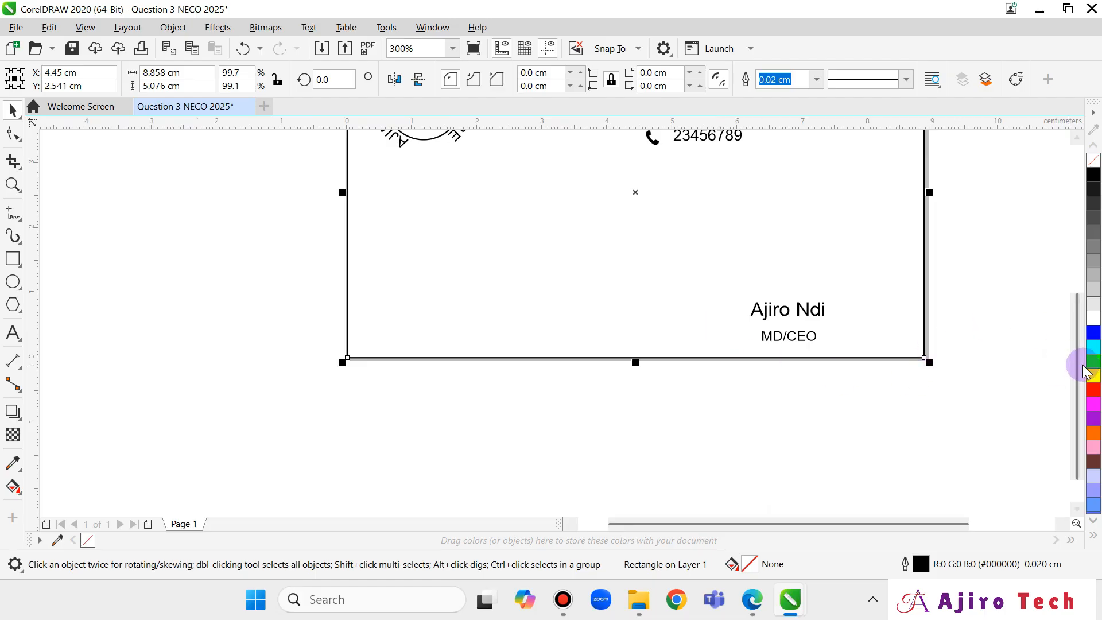
left_click_drag(1083, 366, 1072, 312)
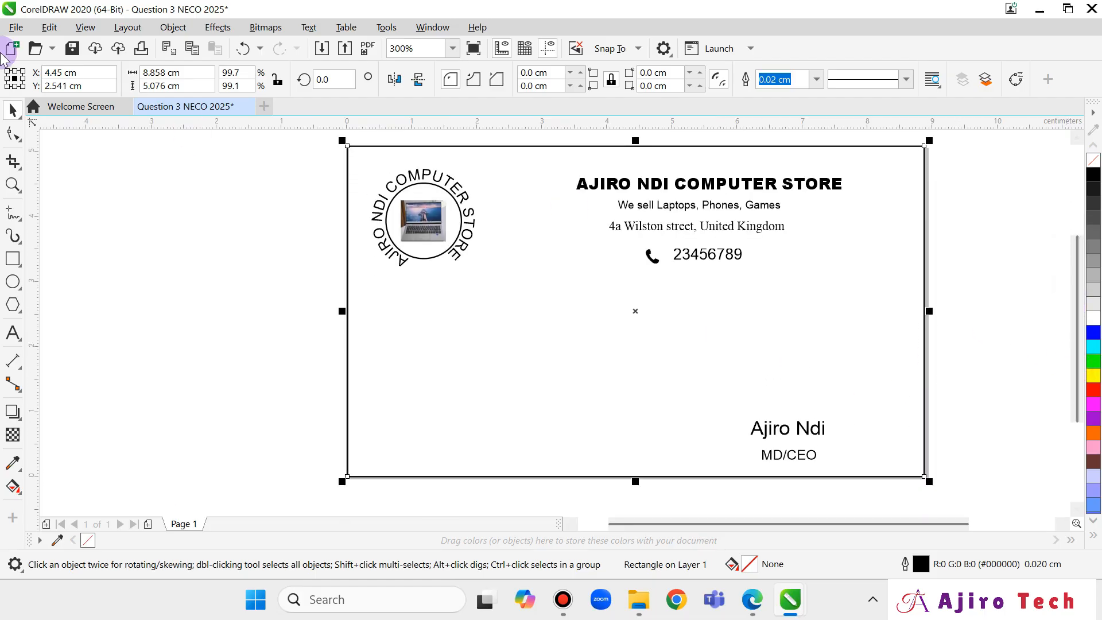
Export the card as 'Question 3 NECO 2025.pdf', overwriting the old file and accepting the PDF settings.
left_click(16, 28)
left_click(74, 313)
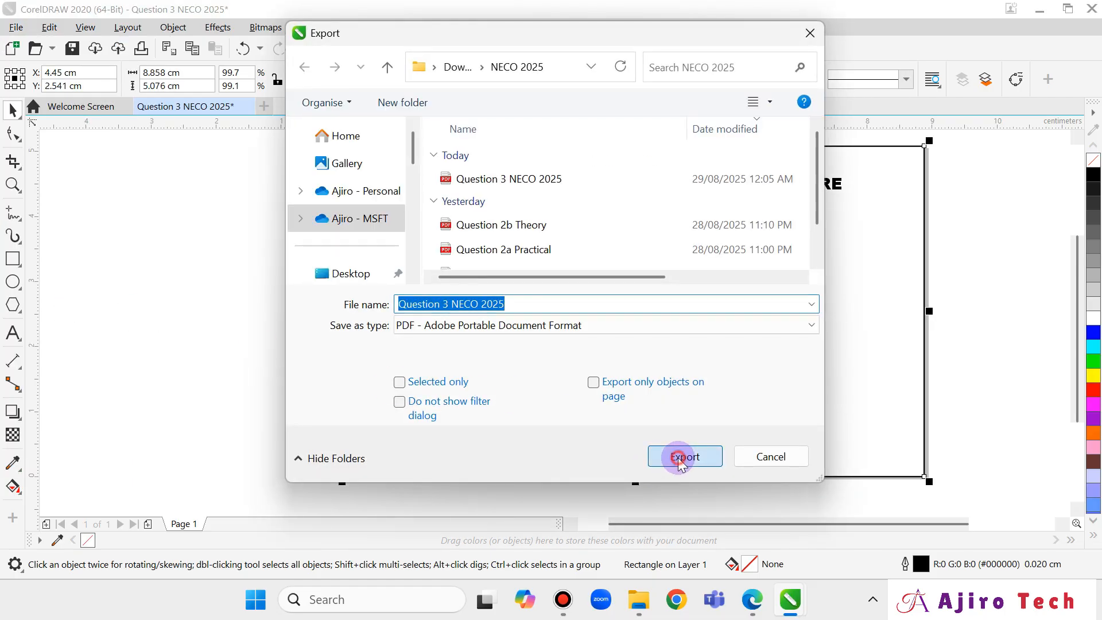
left_click(681, 459)
left_click(597, 304)
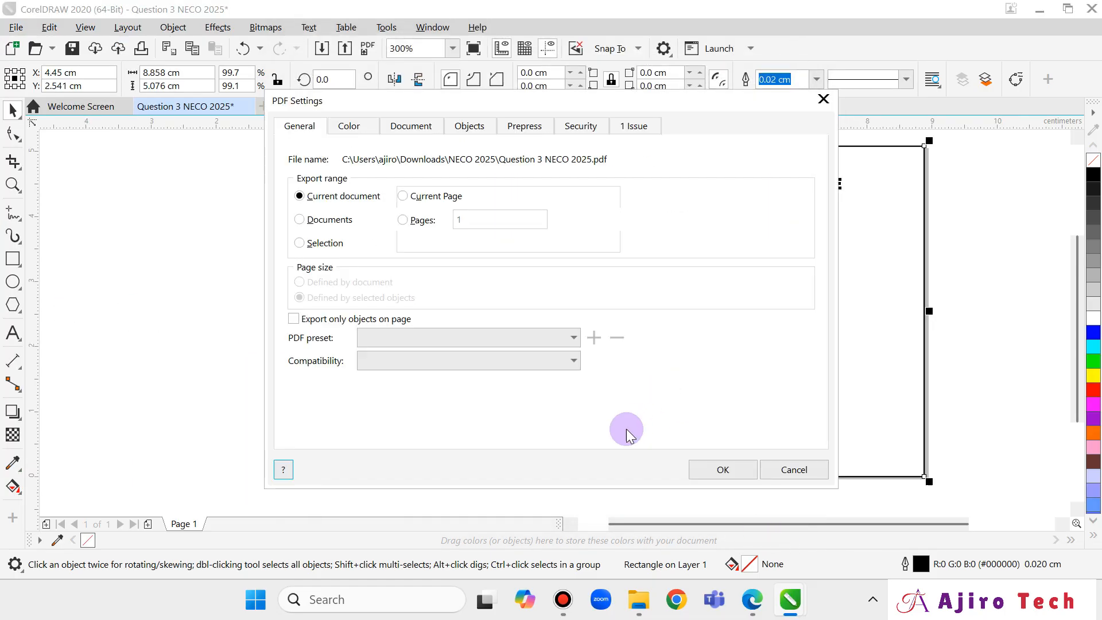
left_click(719, 468)
left_click(744, 610)
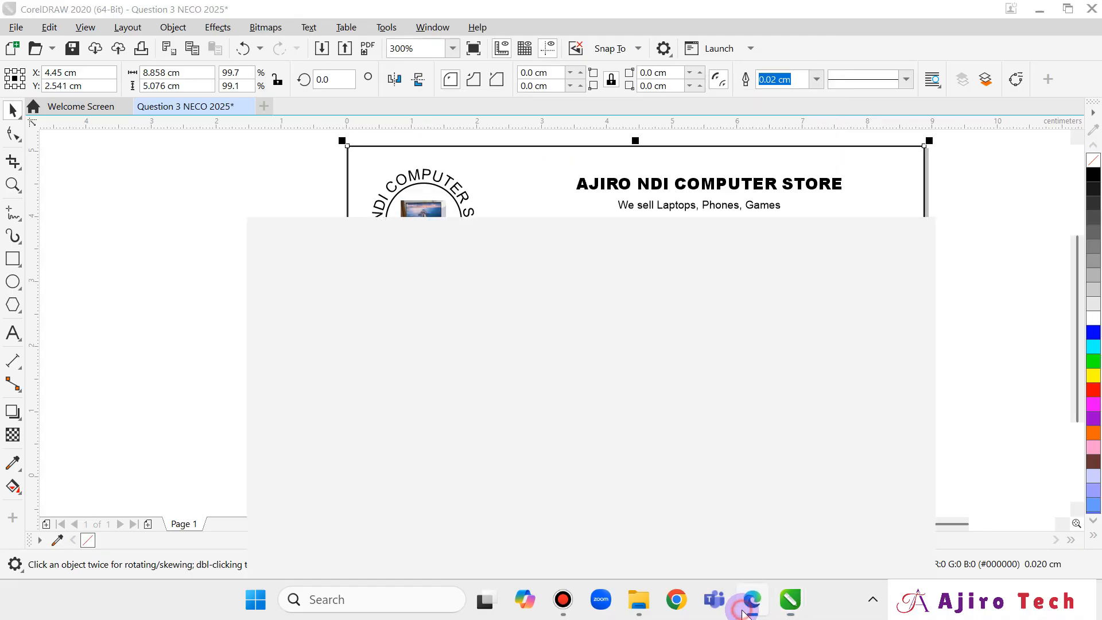
Reload the card PDF to verify the new export, then scroll the exam paper to Section B.
left_click(49, 47)
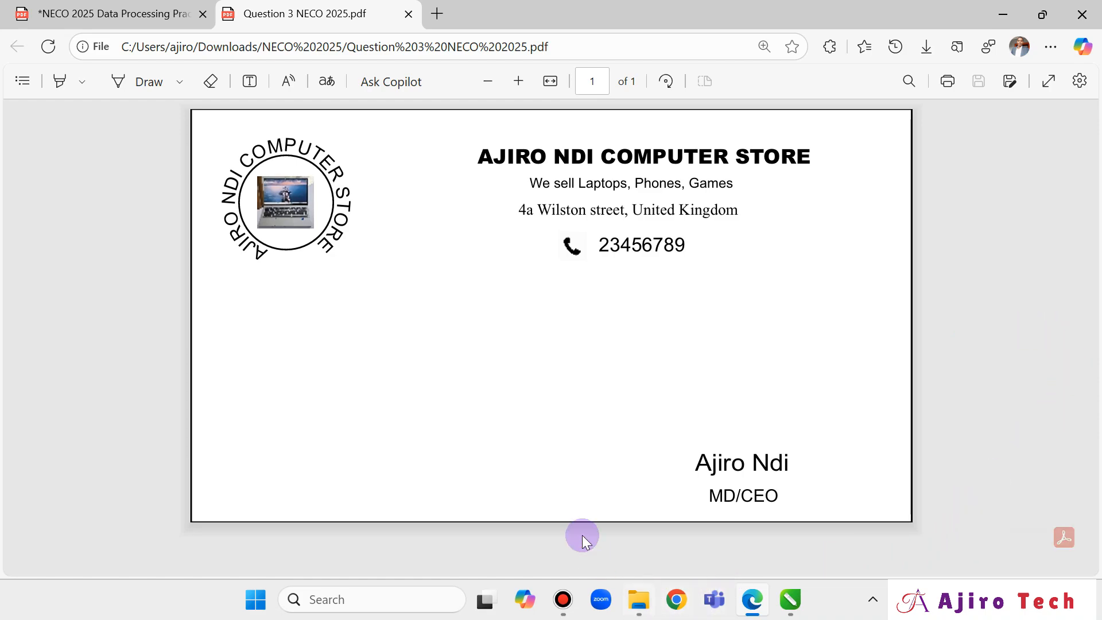
left_click(53, 11)
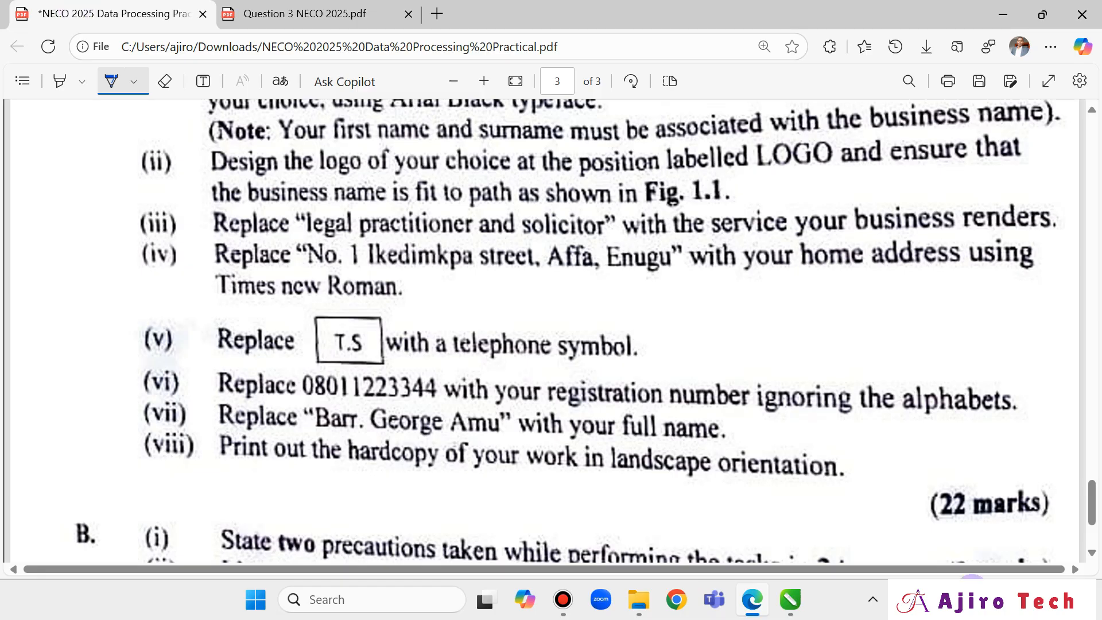
scroll(823, 484, "down", 3)
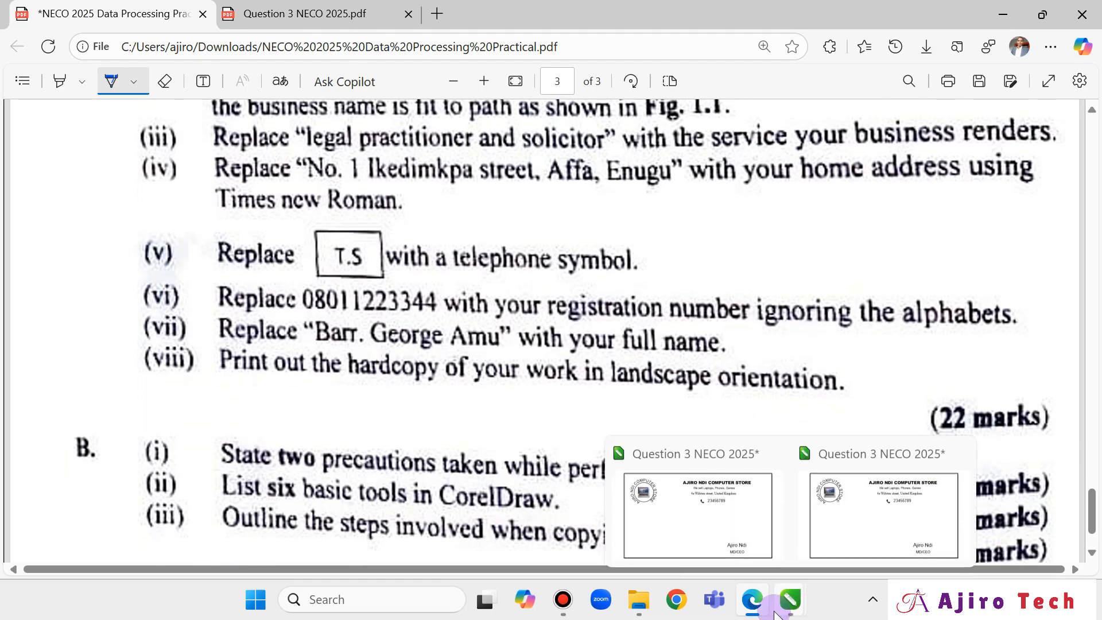
left_click(247, 14)
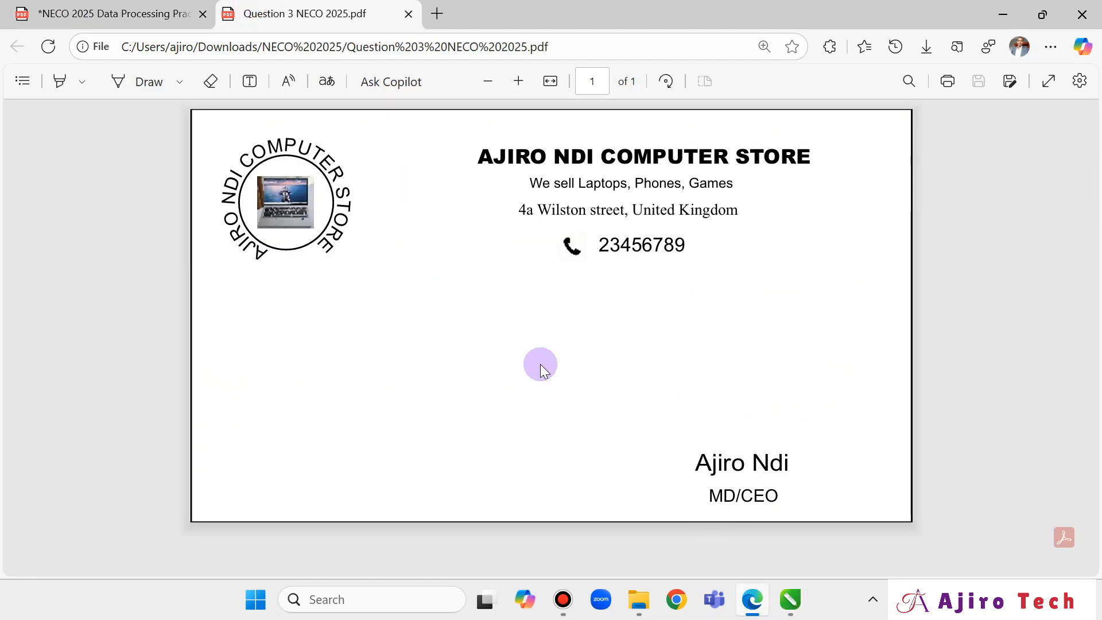
left_click(158, 13)
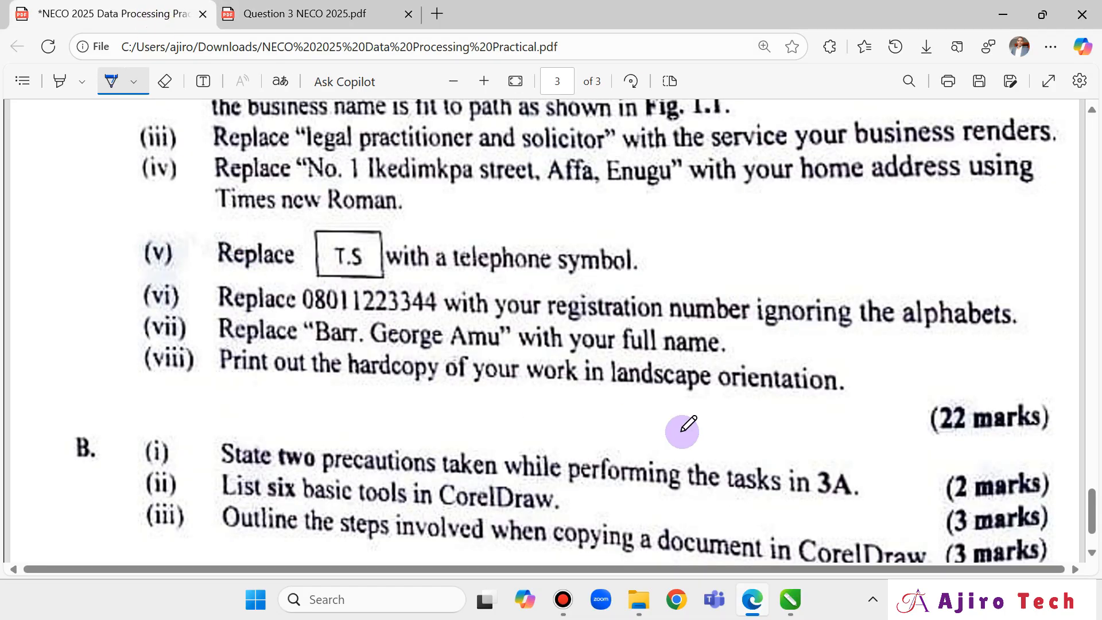
scroll(799, 437, "down", 3)
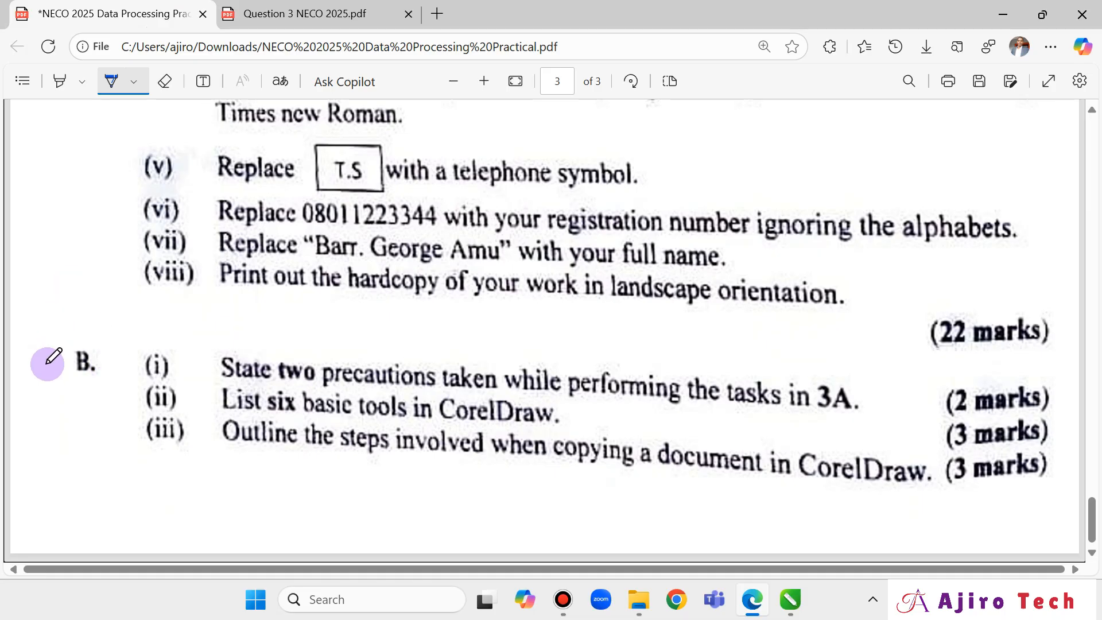
Circle Section B on the question paper, then launch Word with a blank document.
mouse_move(78, 383)
left_mouse_down()
mouse_move(102, 383)
mouse_move(84, 337)
left_mouse_up()
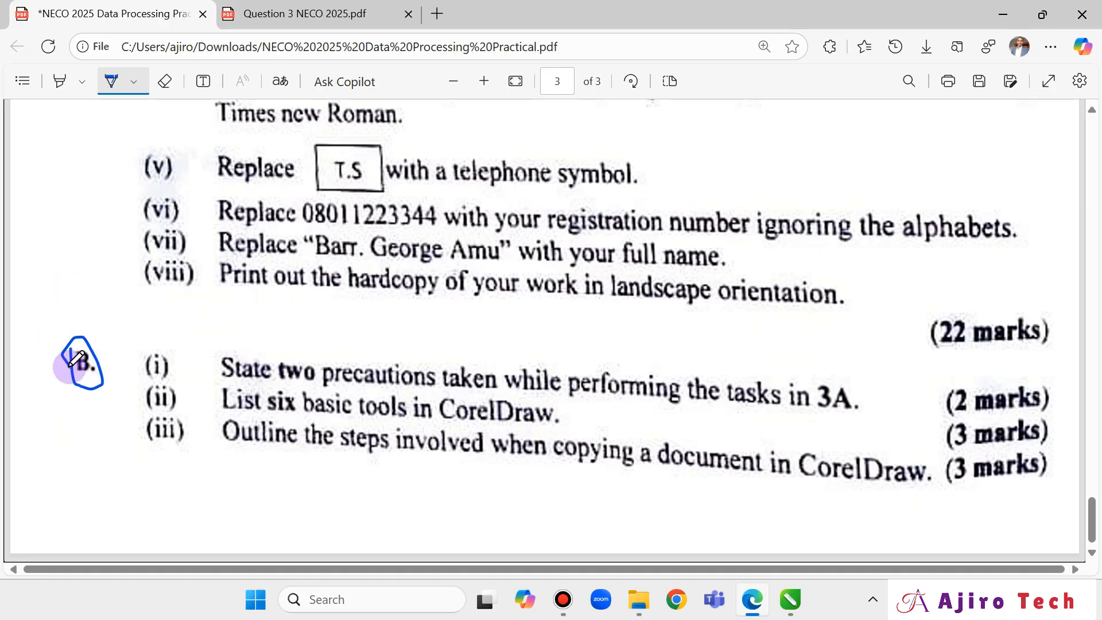
key("super")
type("word")
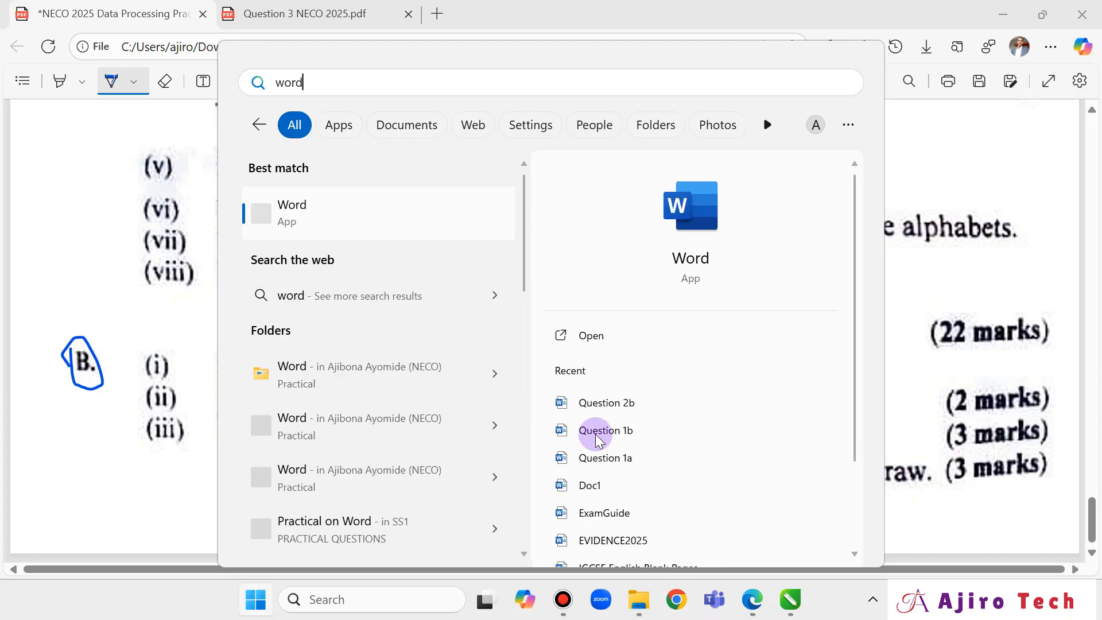
left_click(651, 343)
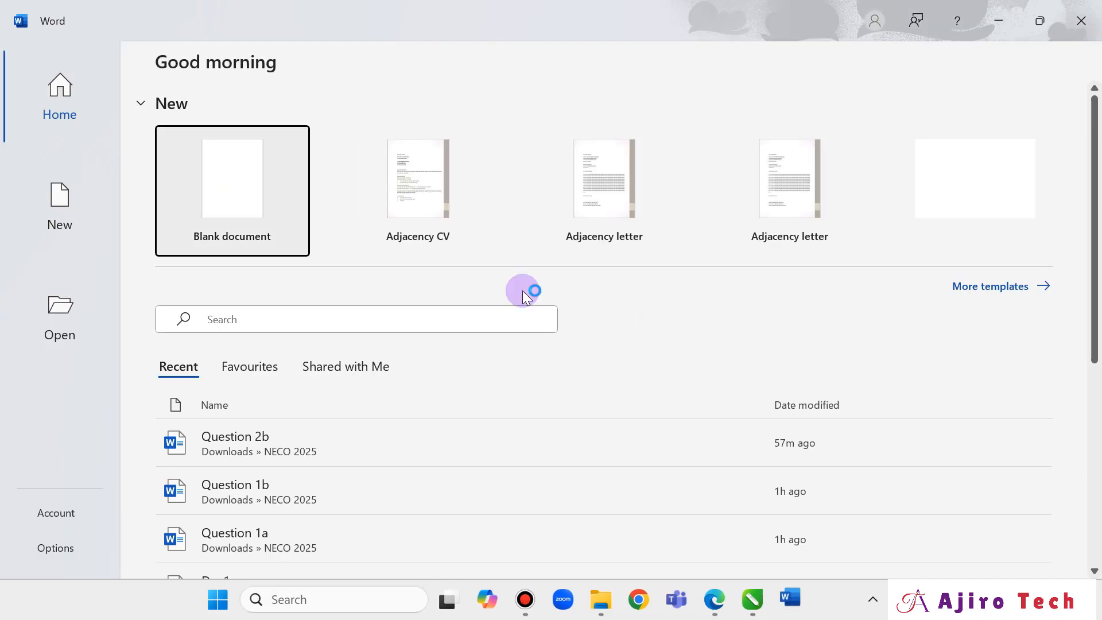
left_click(209, 198)
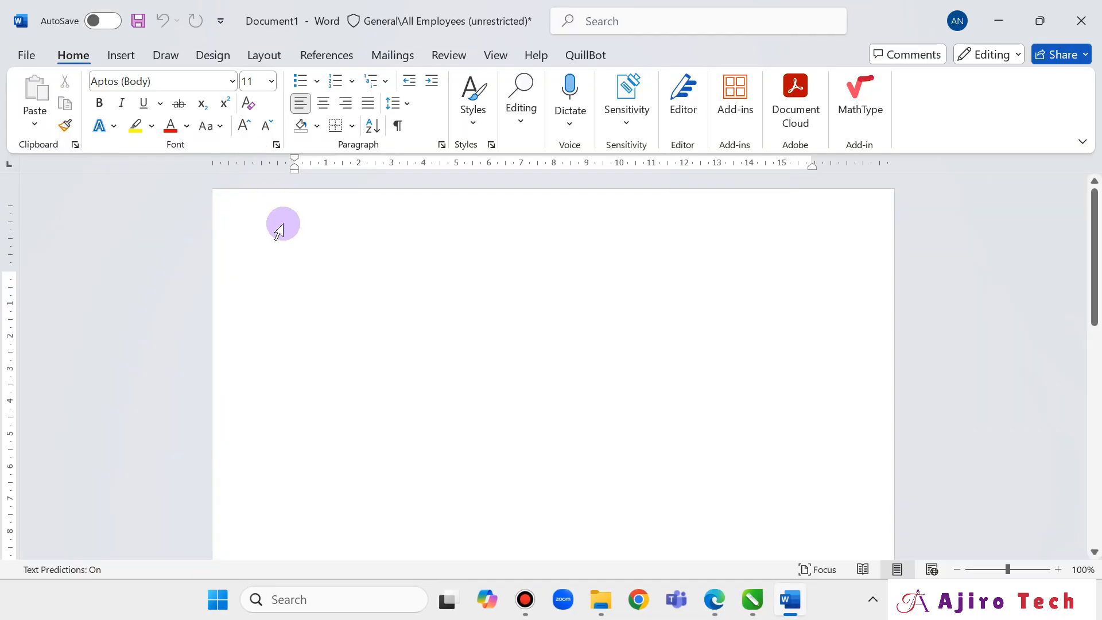
Type the heading 'Q3bi' and format it as Calibri 14 pt.
type("Q")
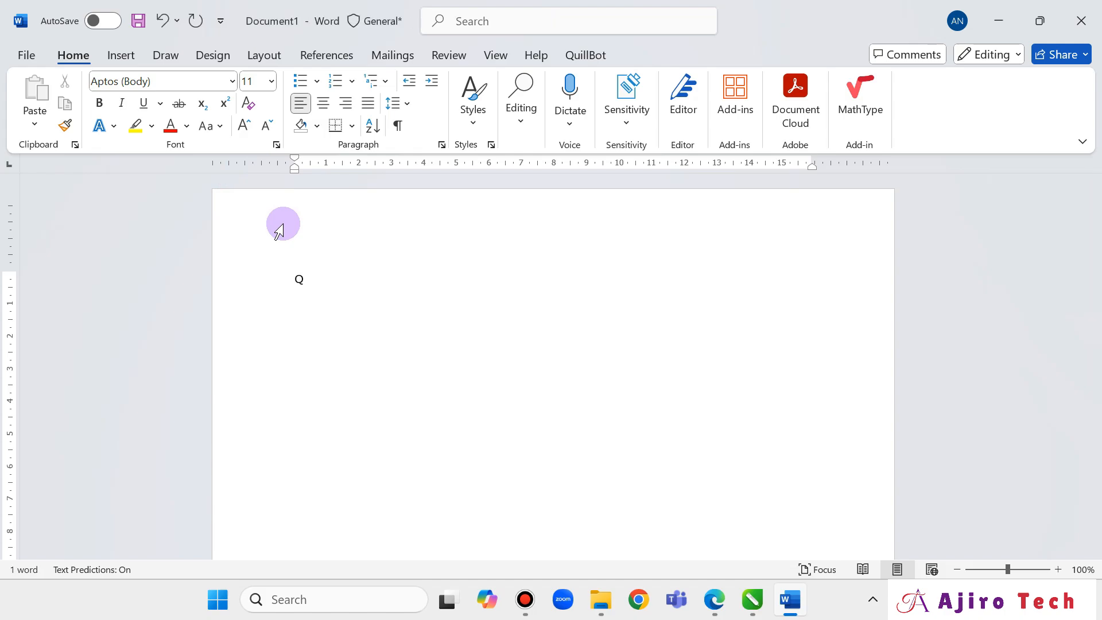
type("3b")
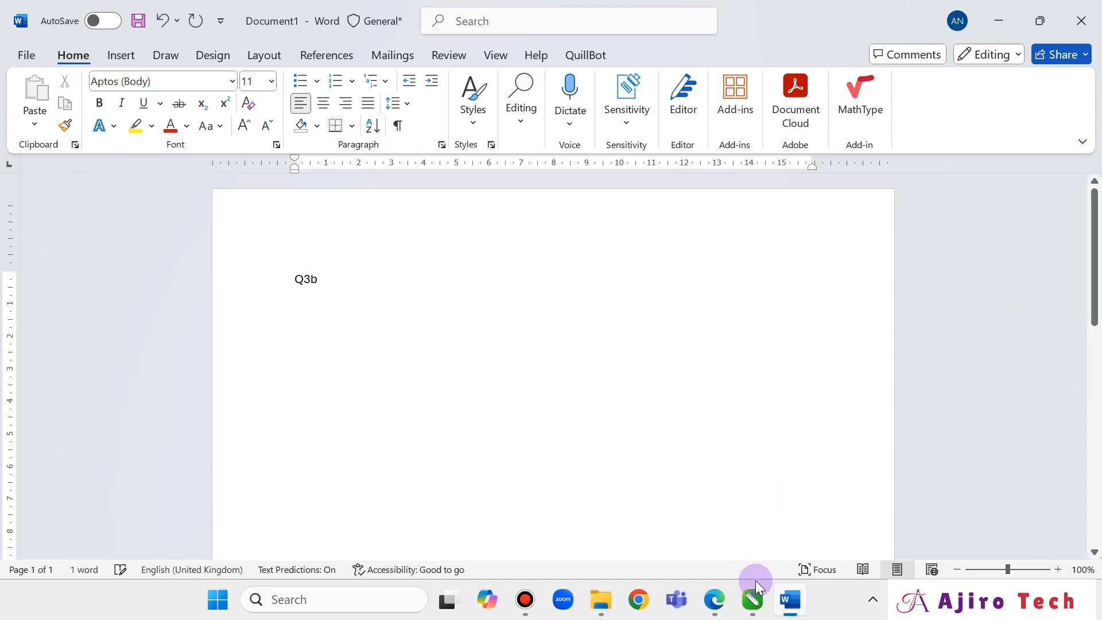
left_click(716, 600)
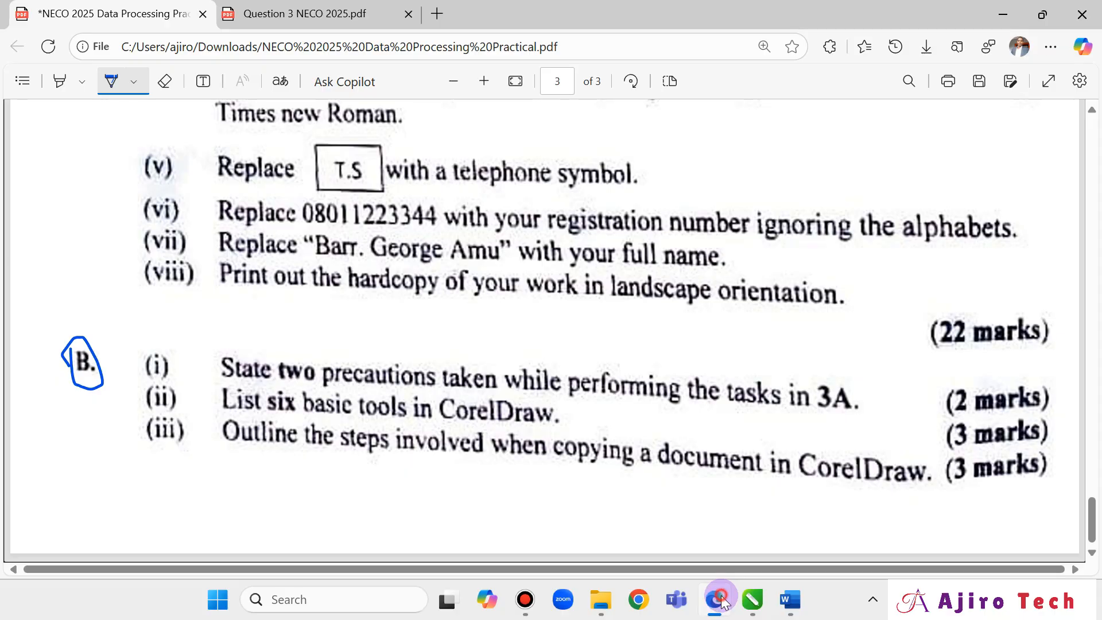
left_click(722, 601)
type("i")
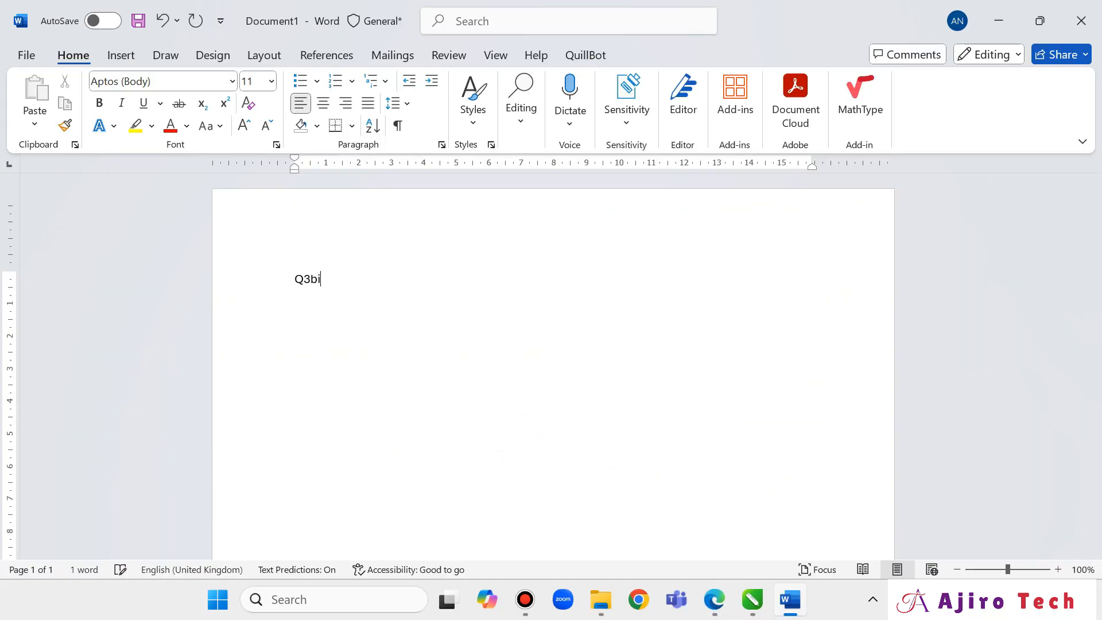
key("ctrl+a")
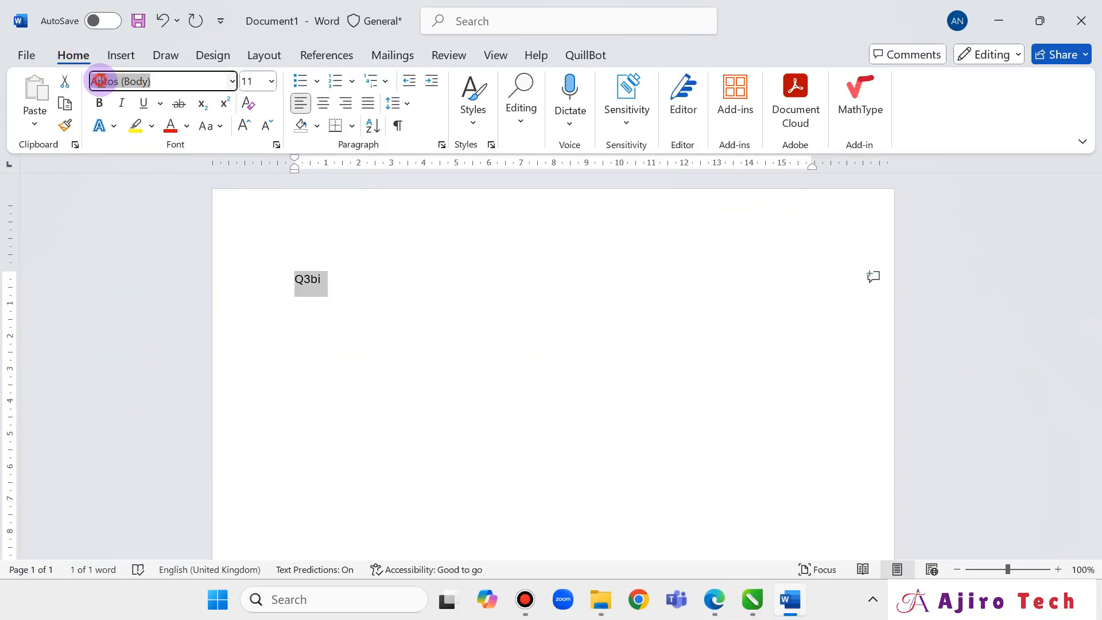
key("Return")
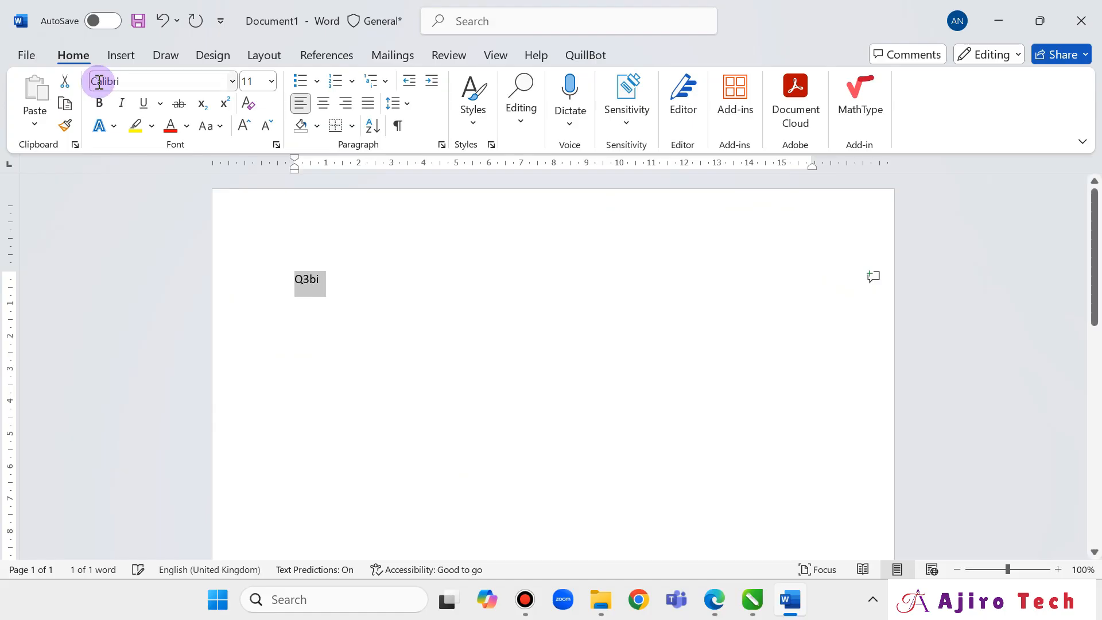
left_click(251, 84)
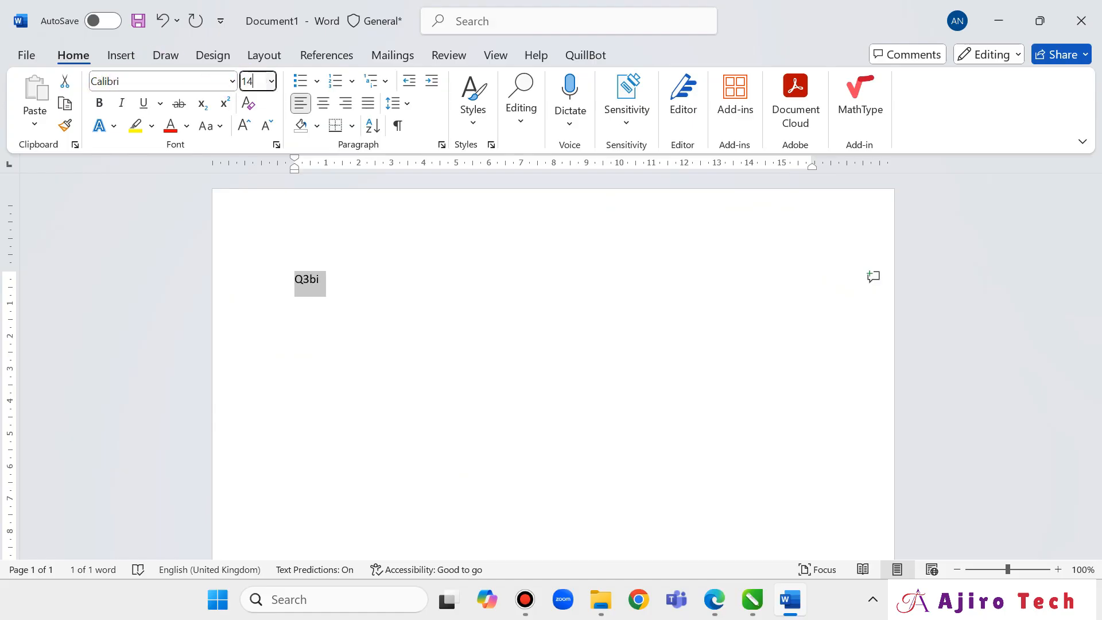
type("14")
key("Return")
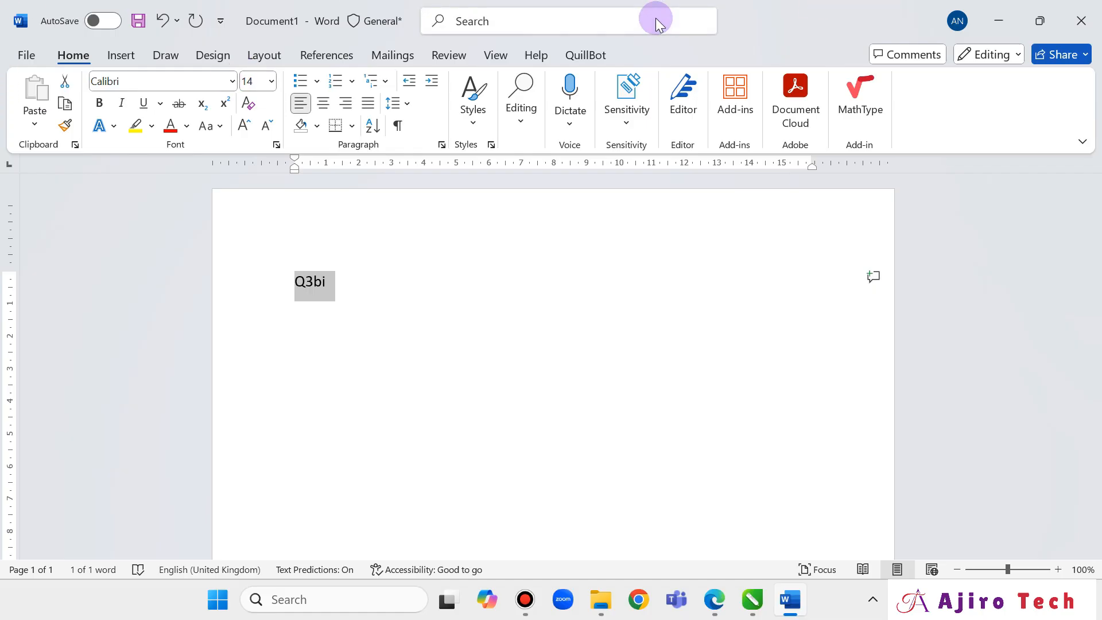
Add a period after 'Q3bi' and start a new line below the heading.
left_click(570, 23)
left_click(340, 305)
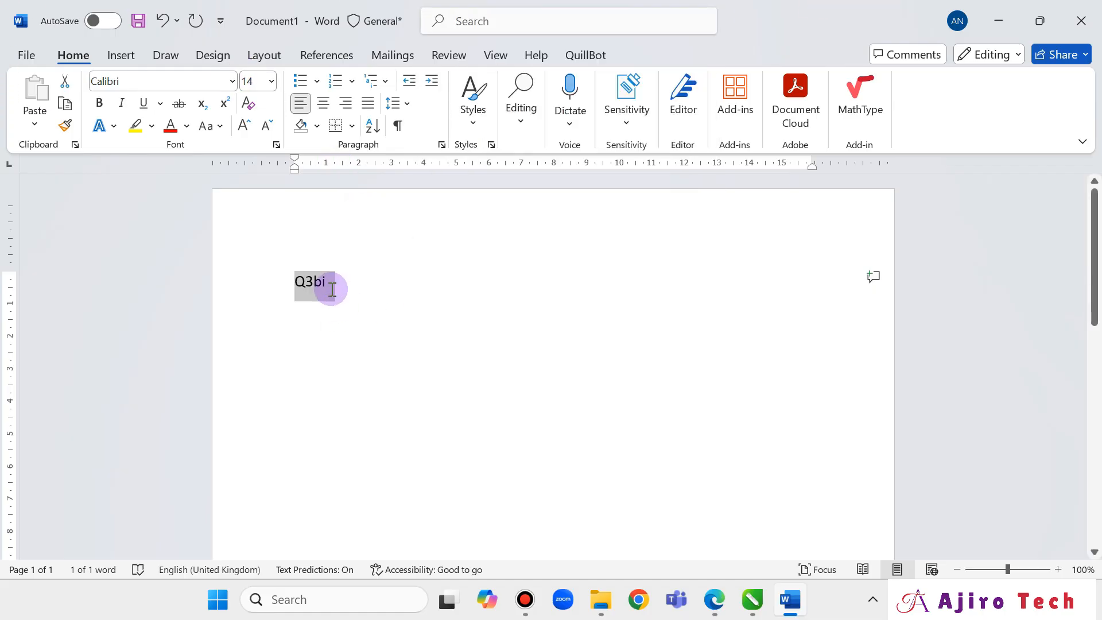
left_click(335, 288)
type(".")
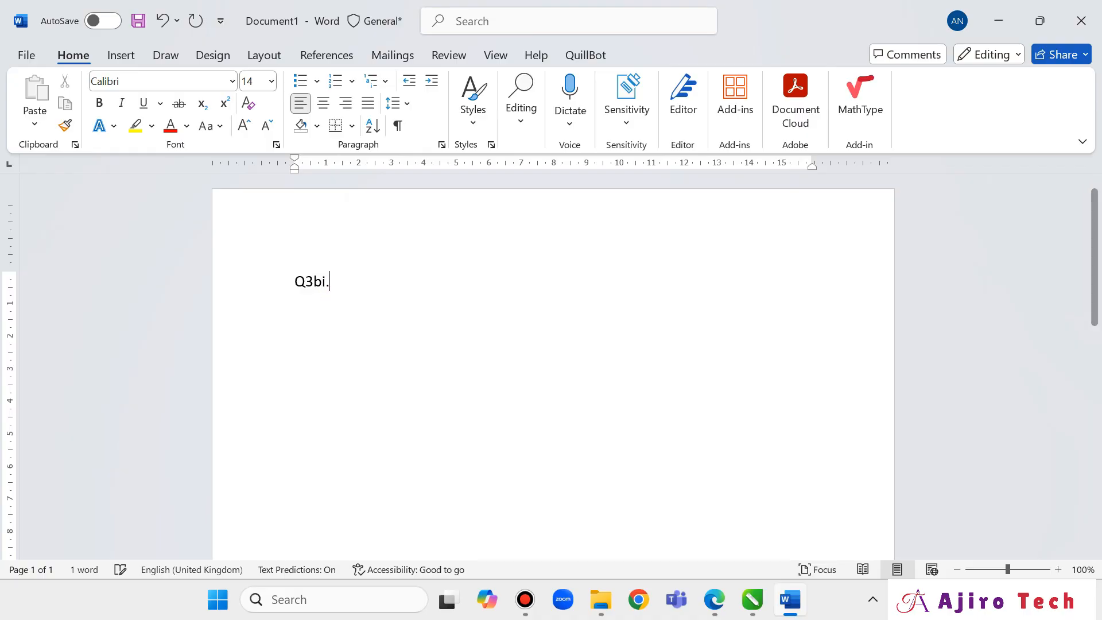
key("Return")
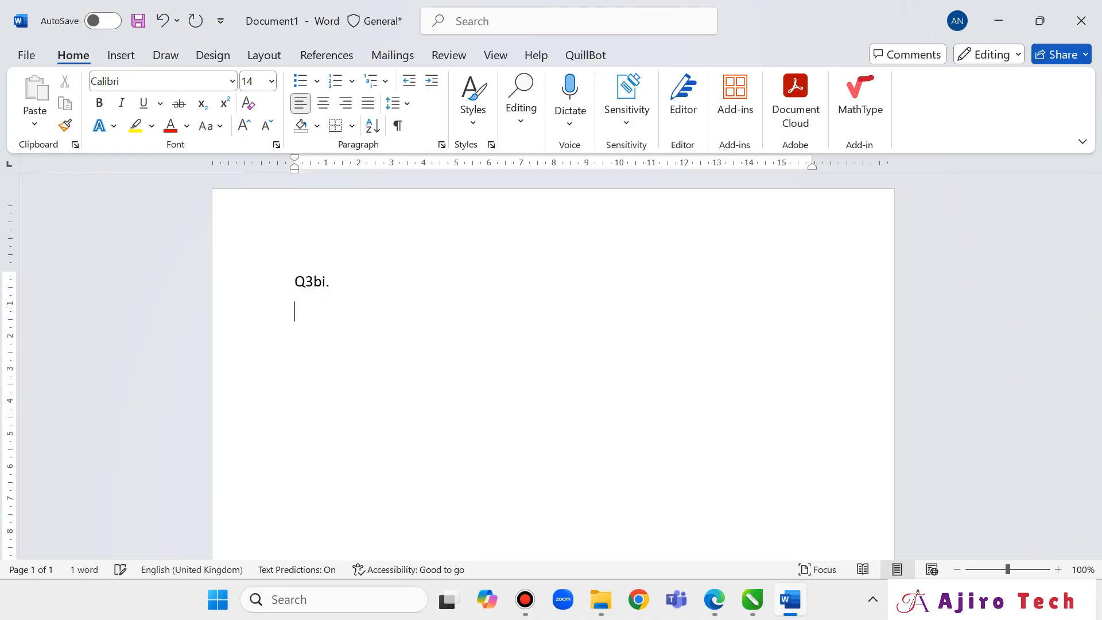
Apply square bullets to the line under 'Q3bi.', reviewing the question paper and card PDF.
left_click(316, 81)
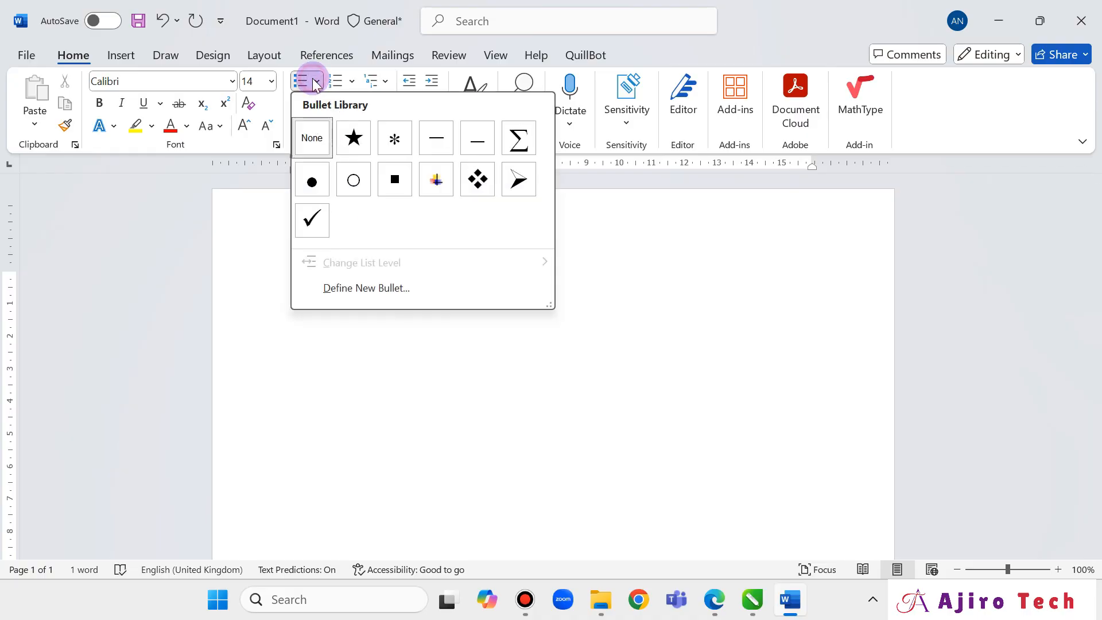
left_click(395, 179)
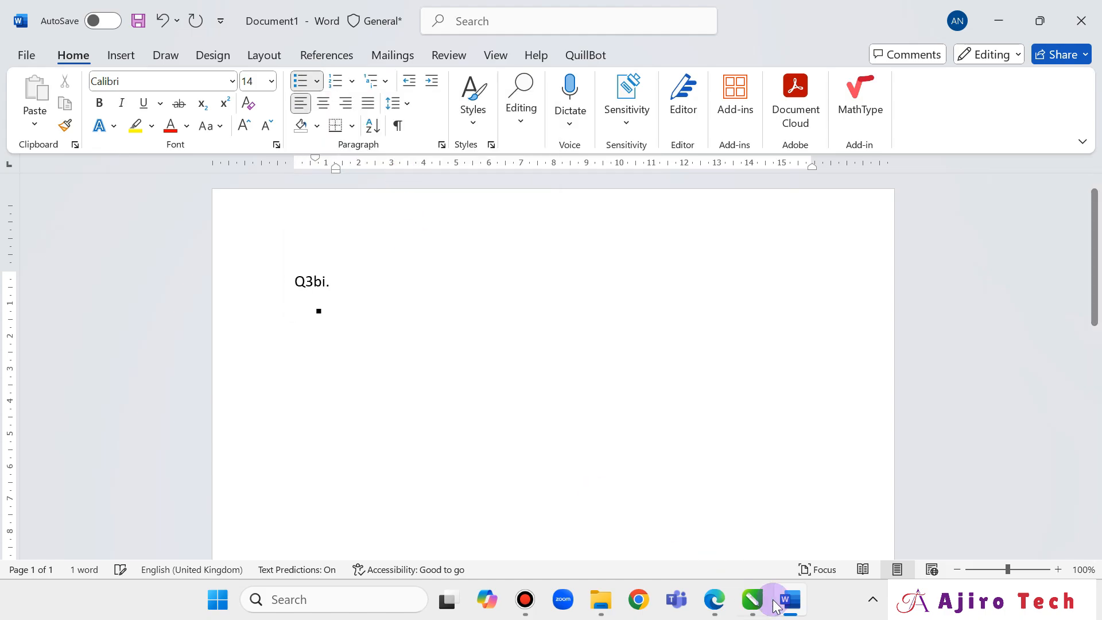
left_click(708, 597)
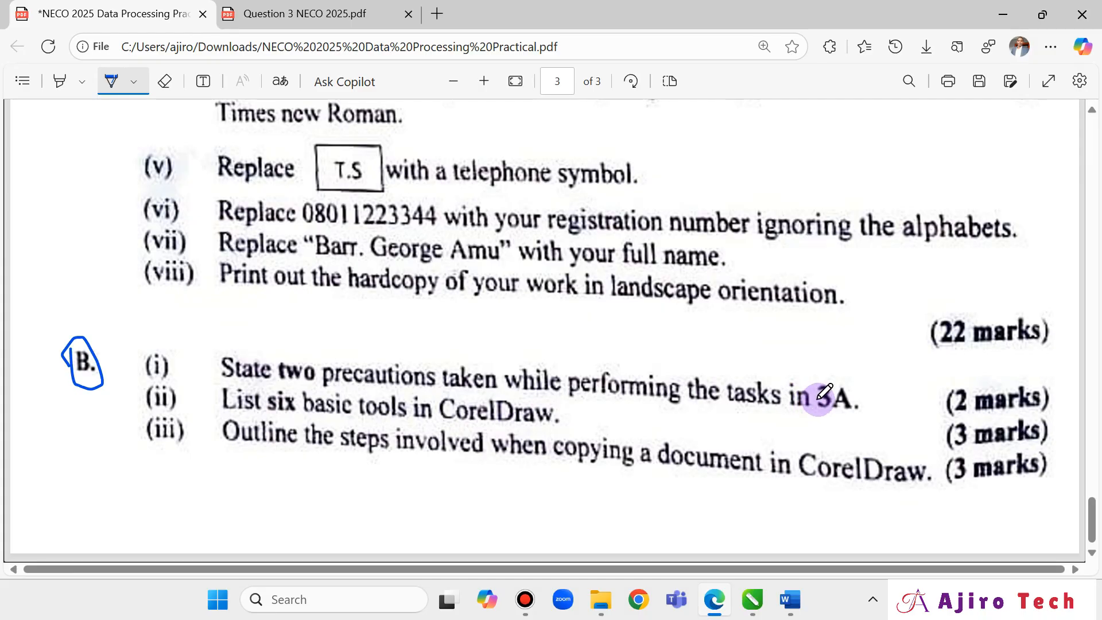
left_click(790, 600)
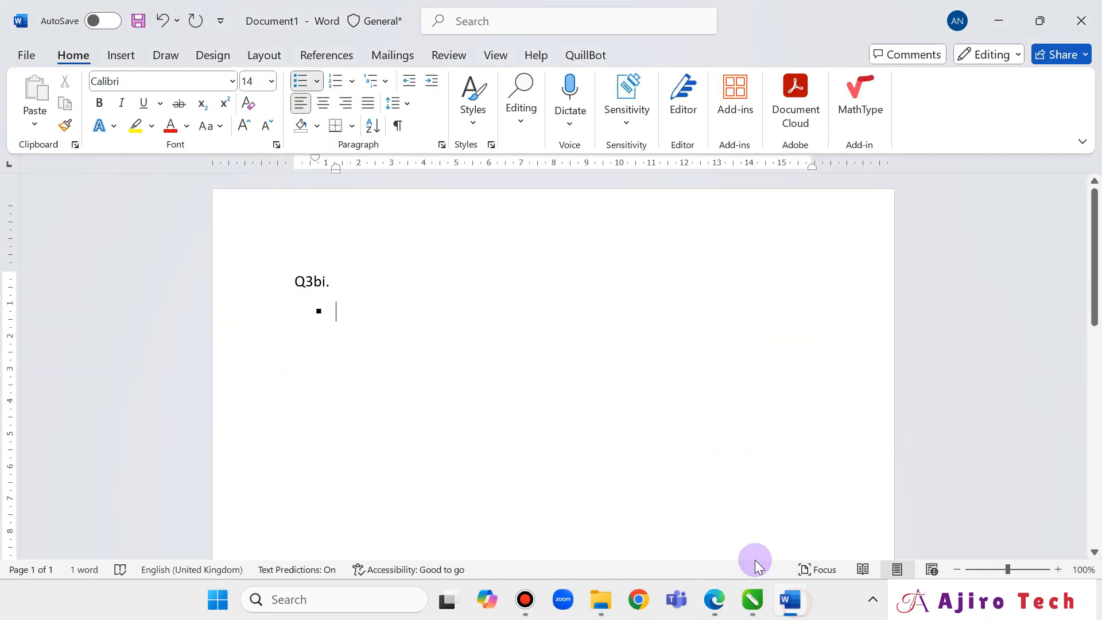
left_click(714, 600)
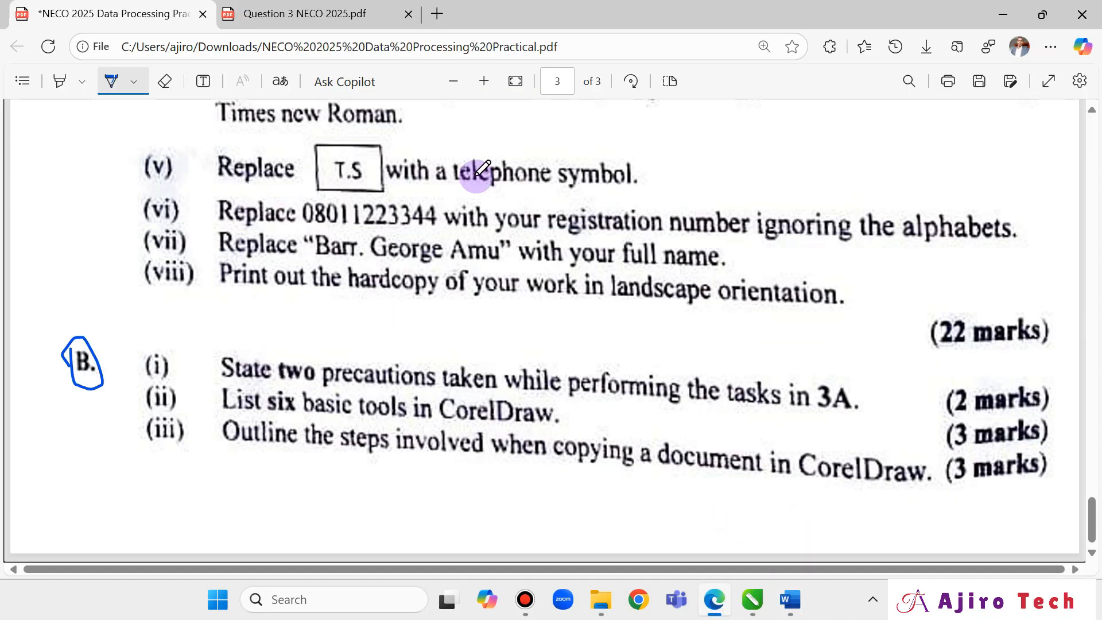
left_click(300, 11)
left_click(158, 11)
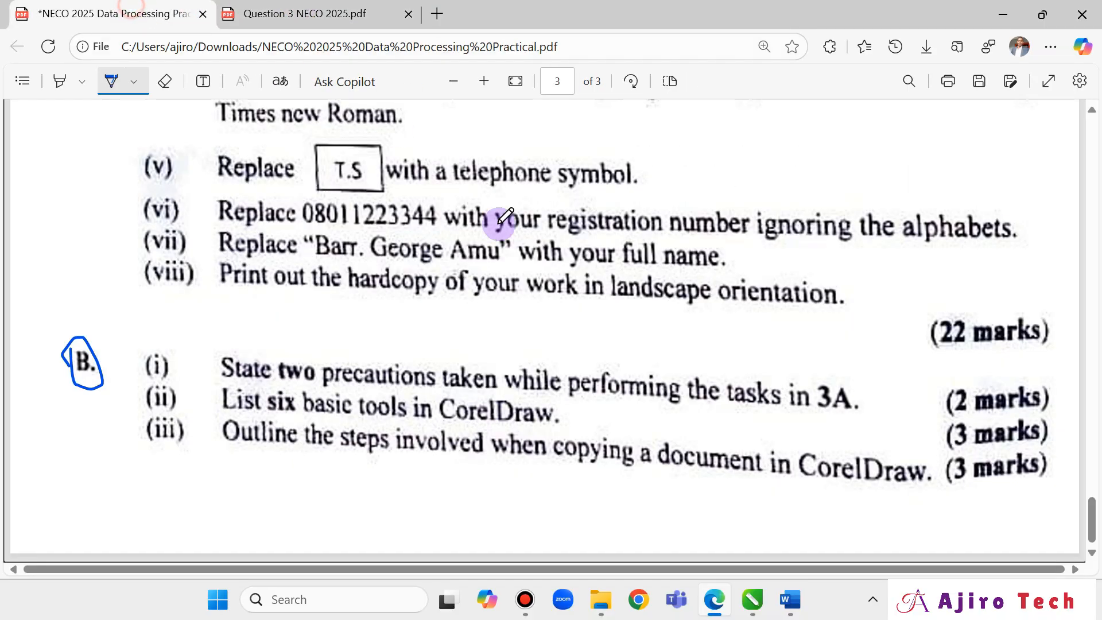
left_click(292, 13)
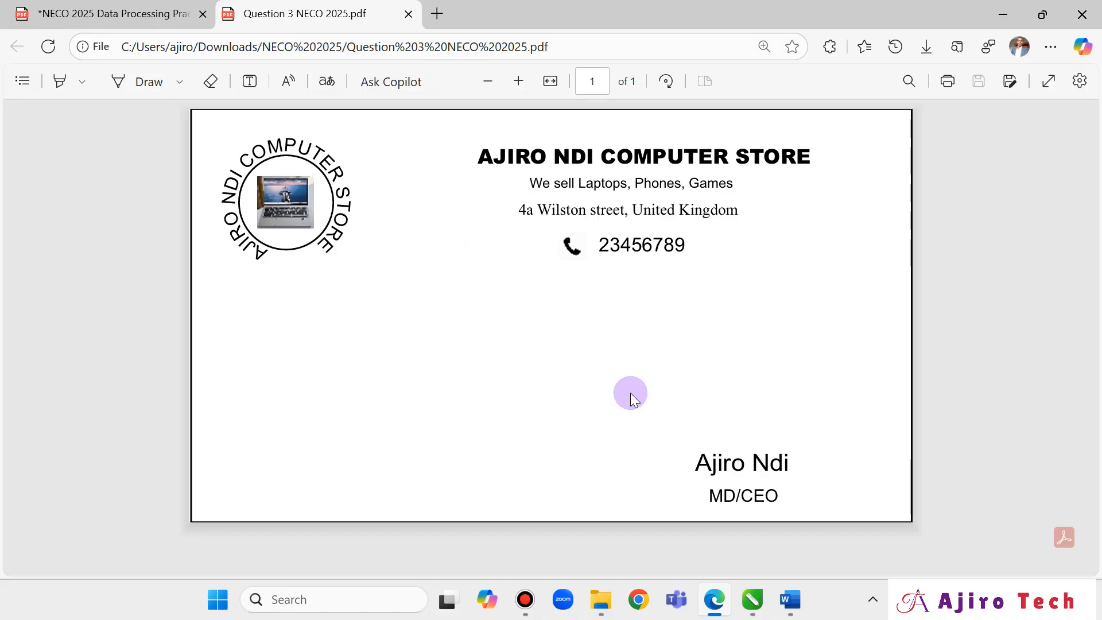
left_click(791, 599)
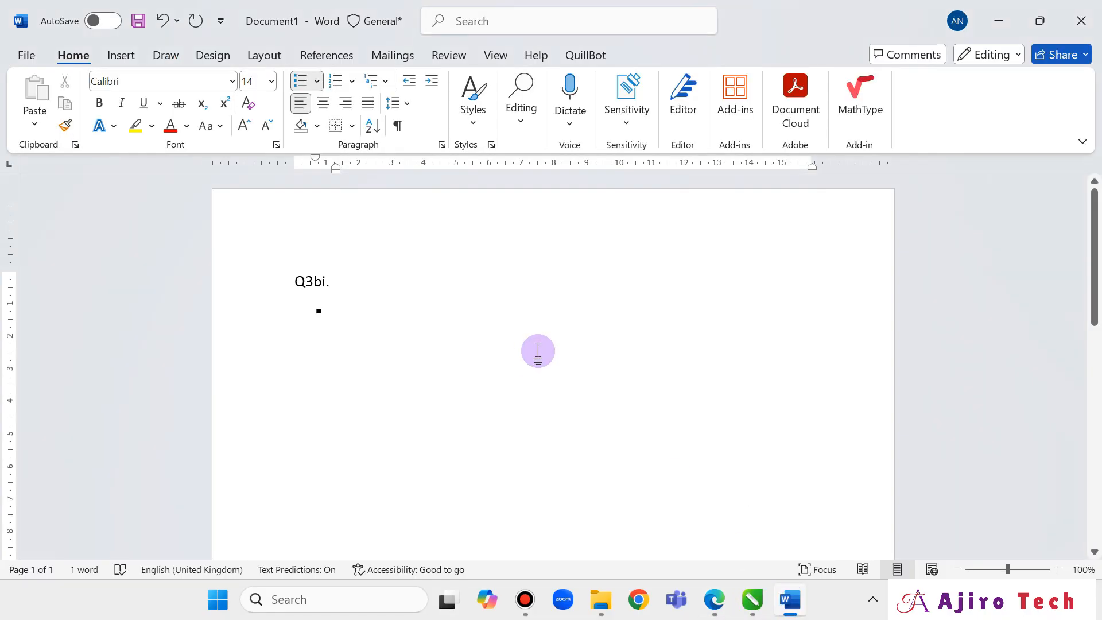
Type the first bullet: 'Save your work frequently to avoid losing progress due to power failure or system crash'.
type("Sac")
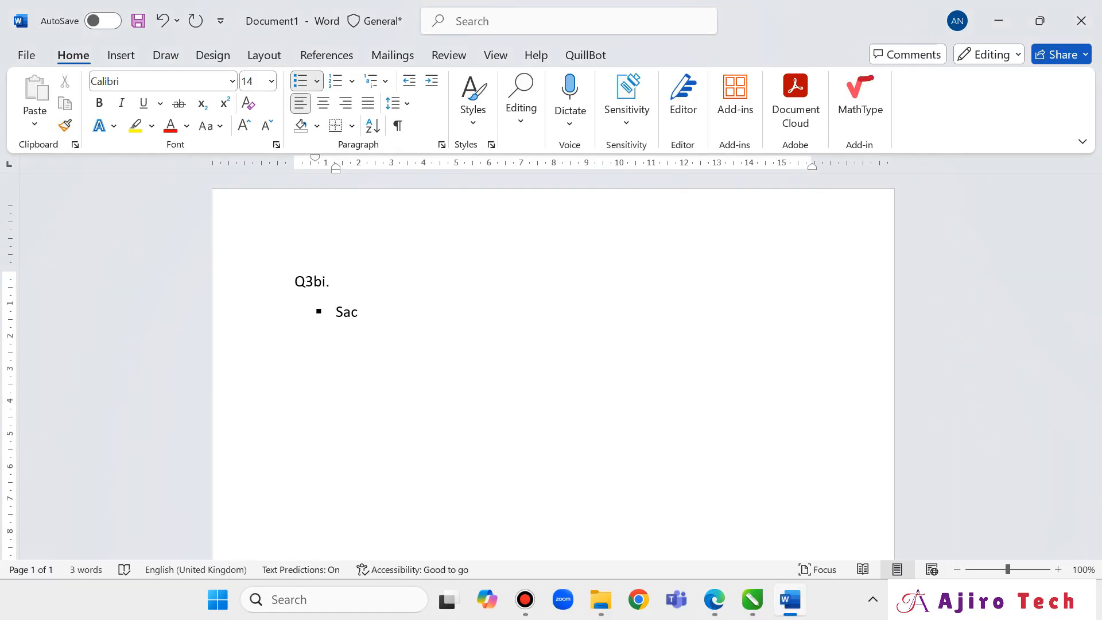
key("BackSpace")
type("ve your work frequ")
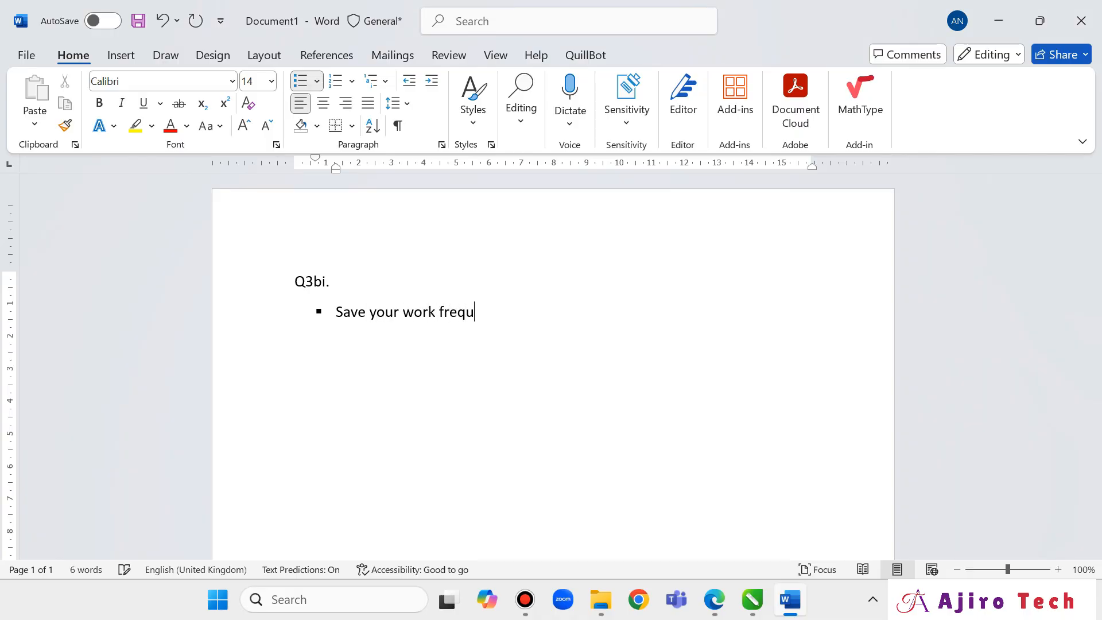
type("ently to avoid ")
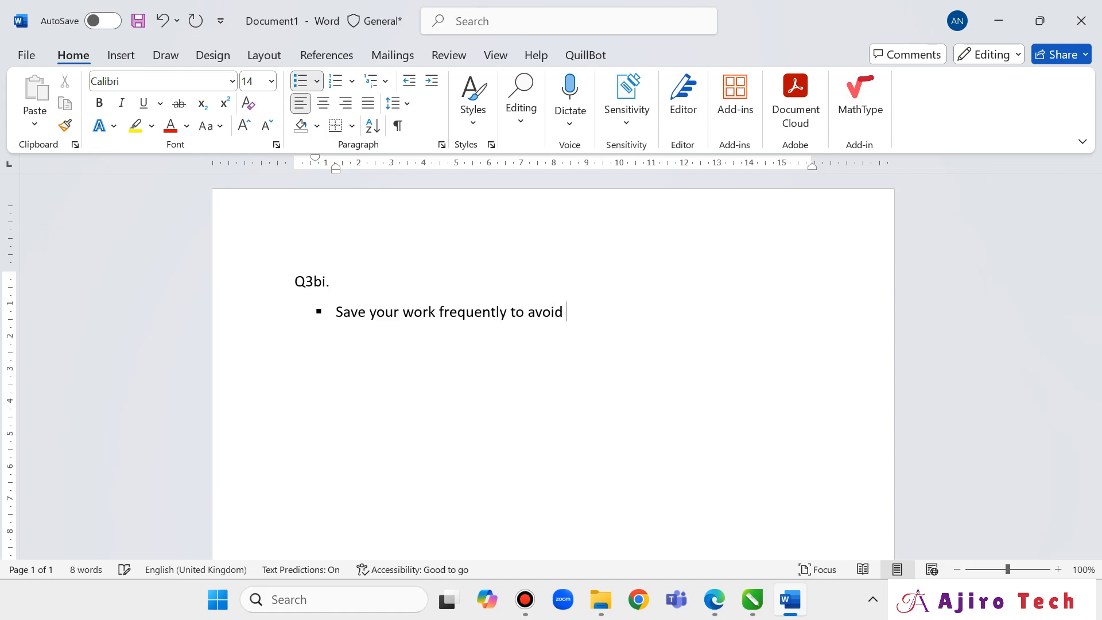
type("losing progress")
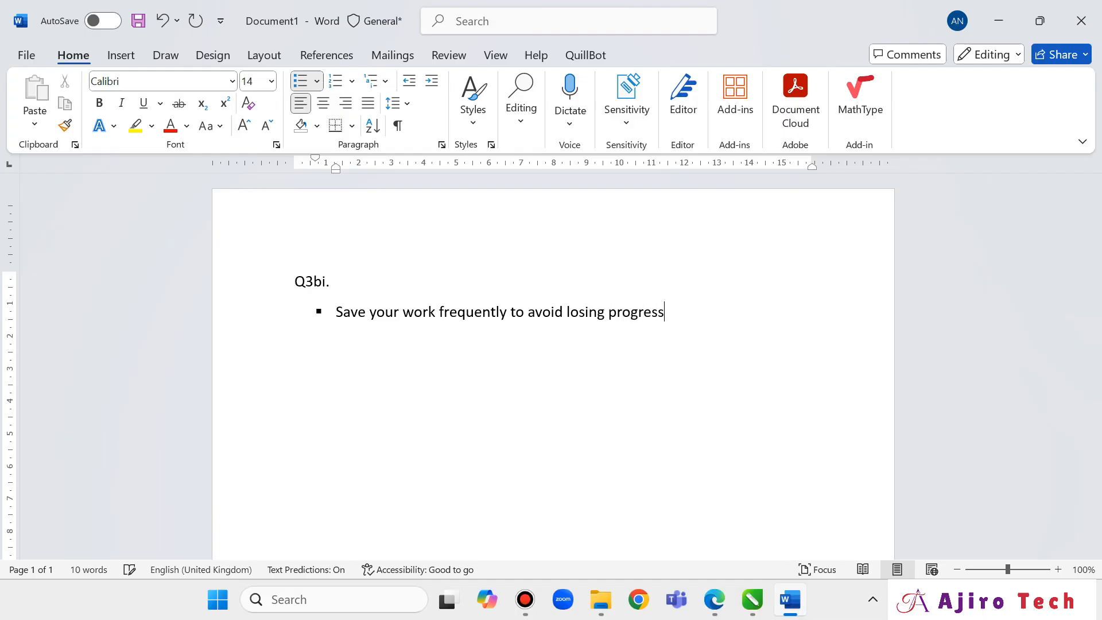
type(" sur")
key("BackSpace")
key("BackSpace")
key("BackSpace")
type("due")
key("BackSpace")
key("BackSpace")
key("BackSpace")
type("due to power fai")
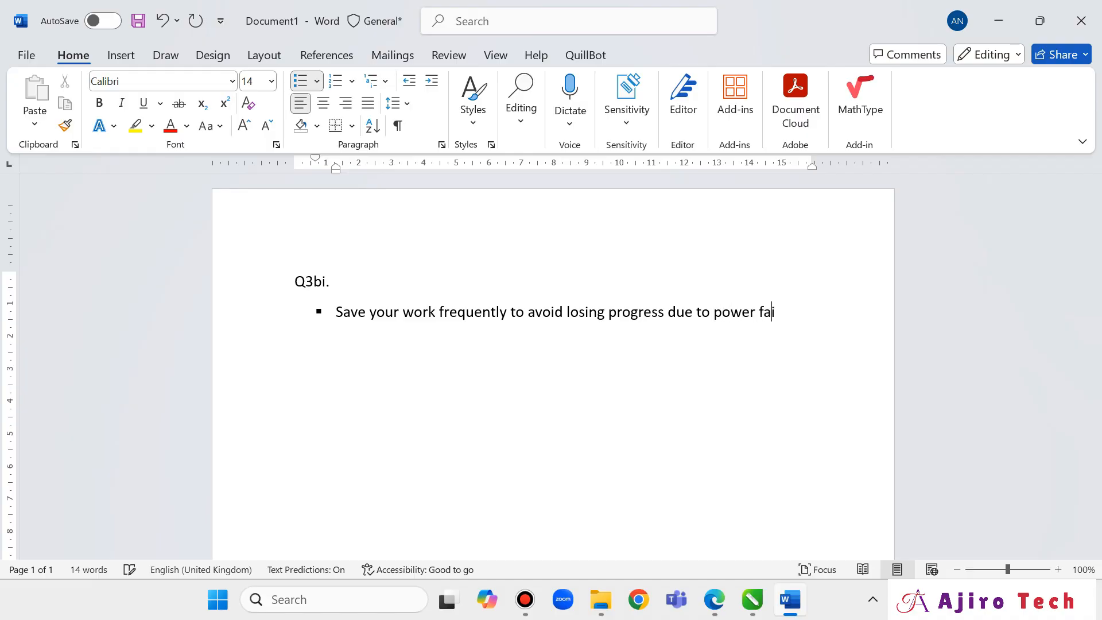
type("lure or system")
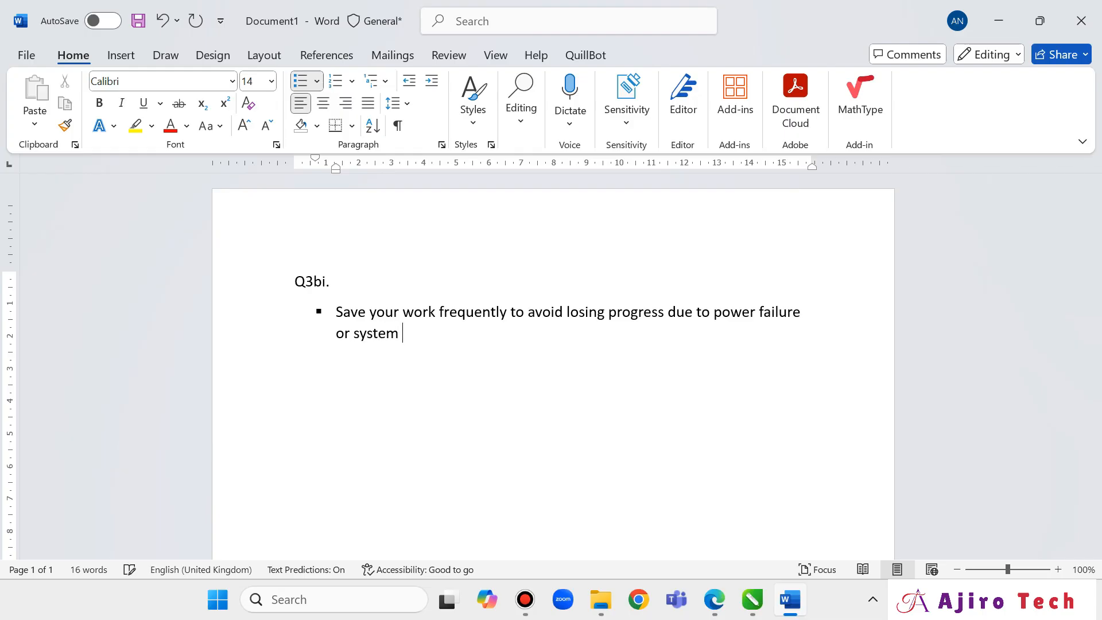
type(" crash")
Type the second bullet: 'Ensure accurate alignment of text and logo by using guidelines to maintain a professional layout'.
type("Ensure")
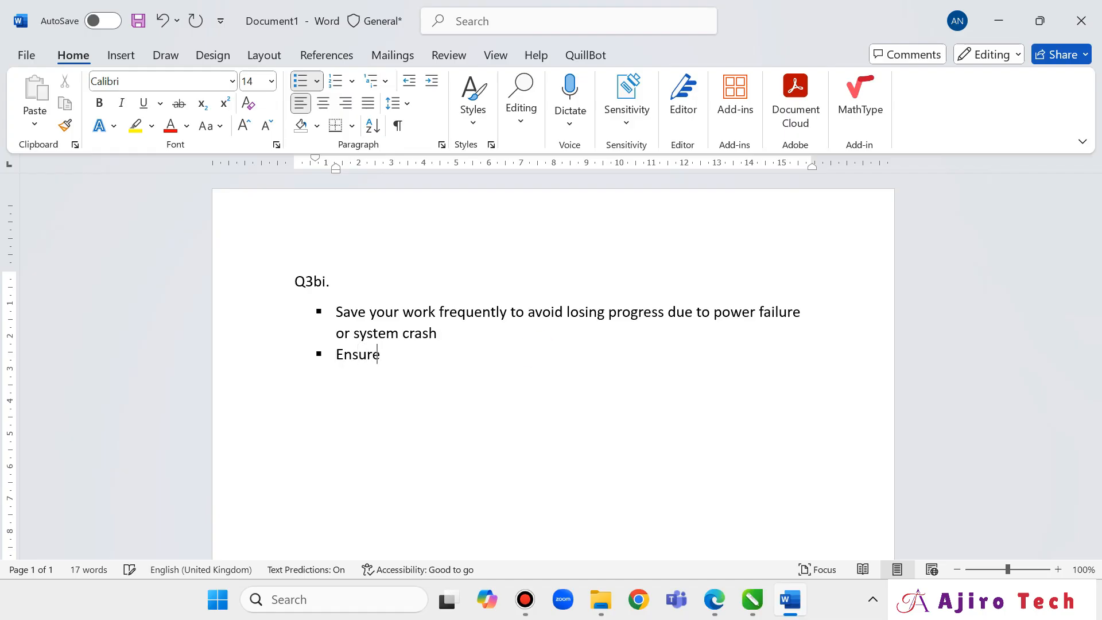
type(" accurate alignem")
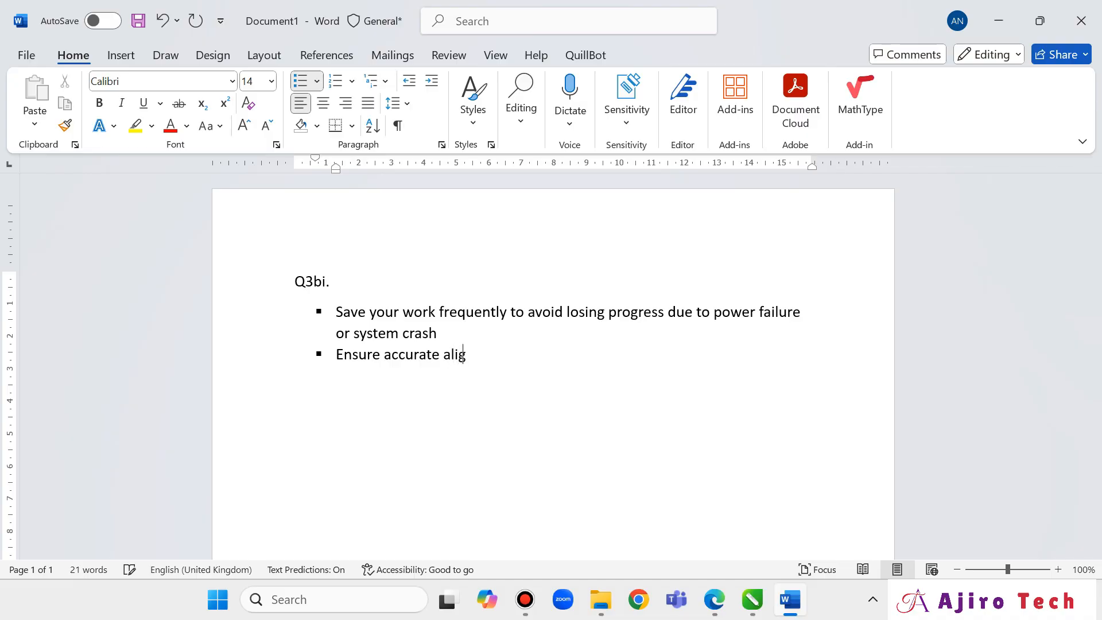
key("BackSpace")
key("BackSpace")
type("ment of text and lo")
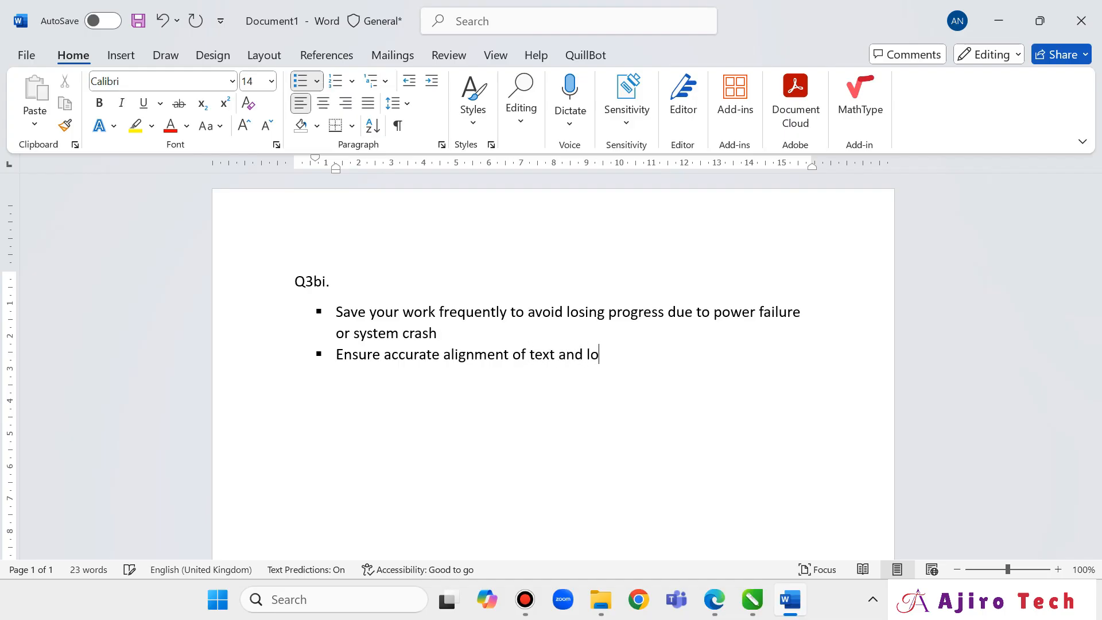
type("go")
type(" by u")
key("BackSpace")
type("y using guid")
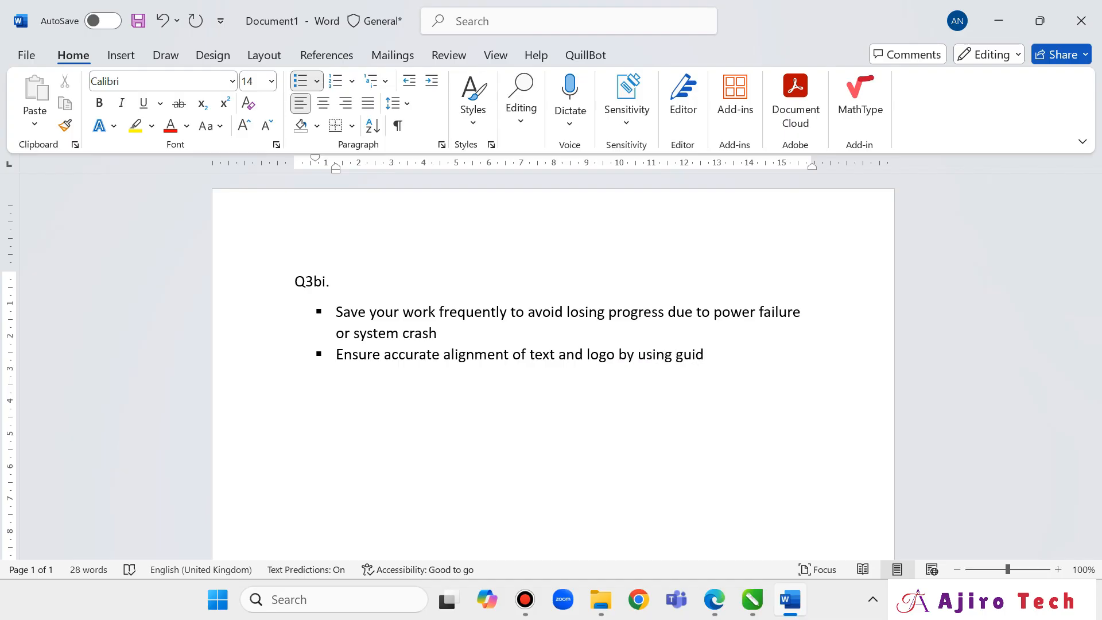
type("elines and")
key("BackSpace")
type("to ma")
type("intain a")
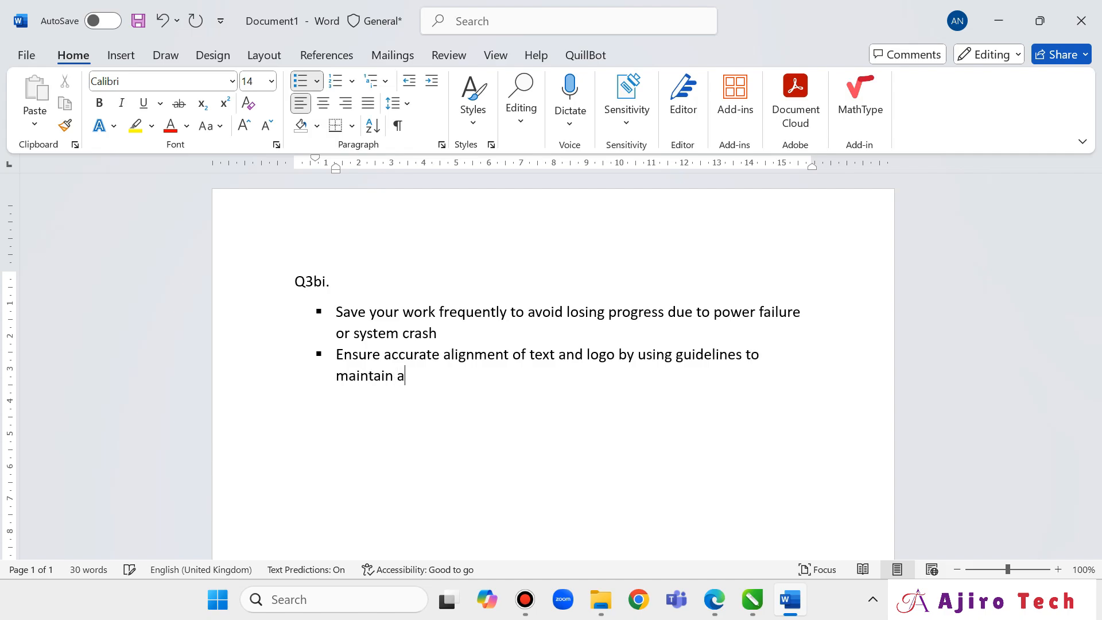
type(" por")
key("BackSpace")
type("fessional layo")
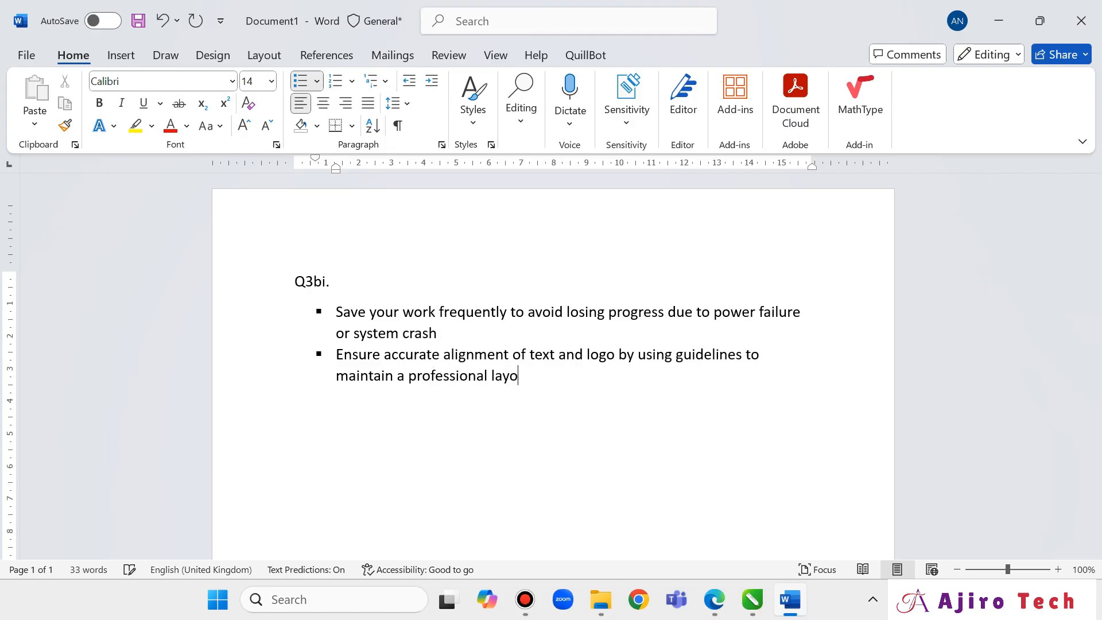
type("ut")
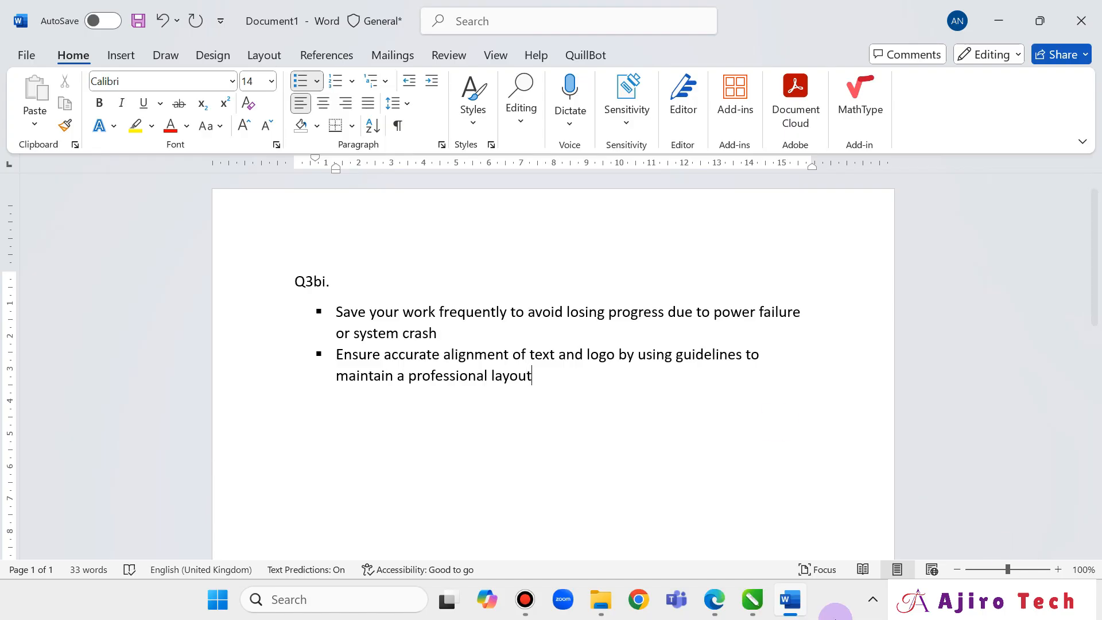
left_click(752, 600)
left_click(821, 492)
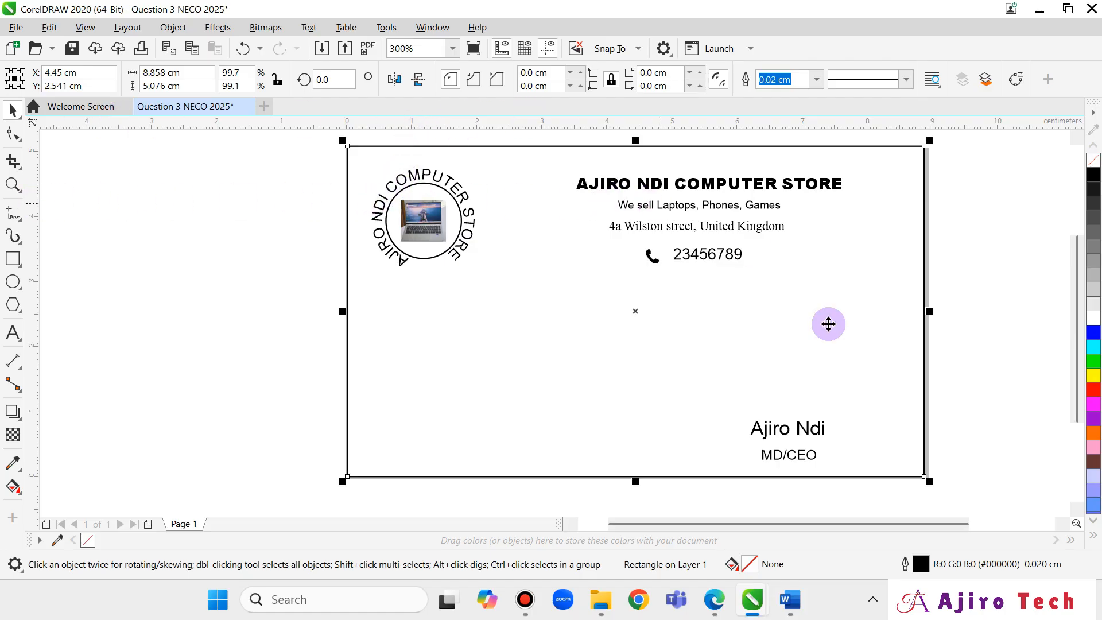
Insert 'and rulers' after 'guidelines' in the second bullet, then show the exam paper PDF.
mouse_move(725, 610)
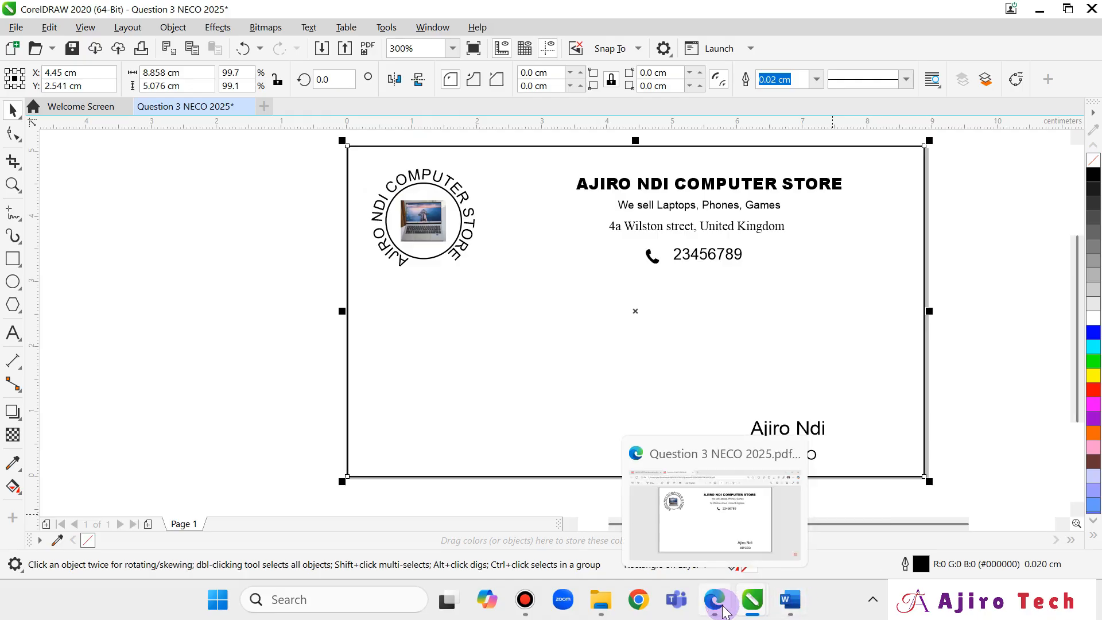
left_click(790, 599)
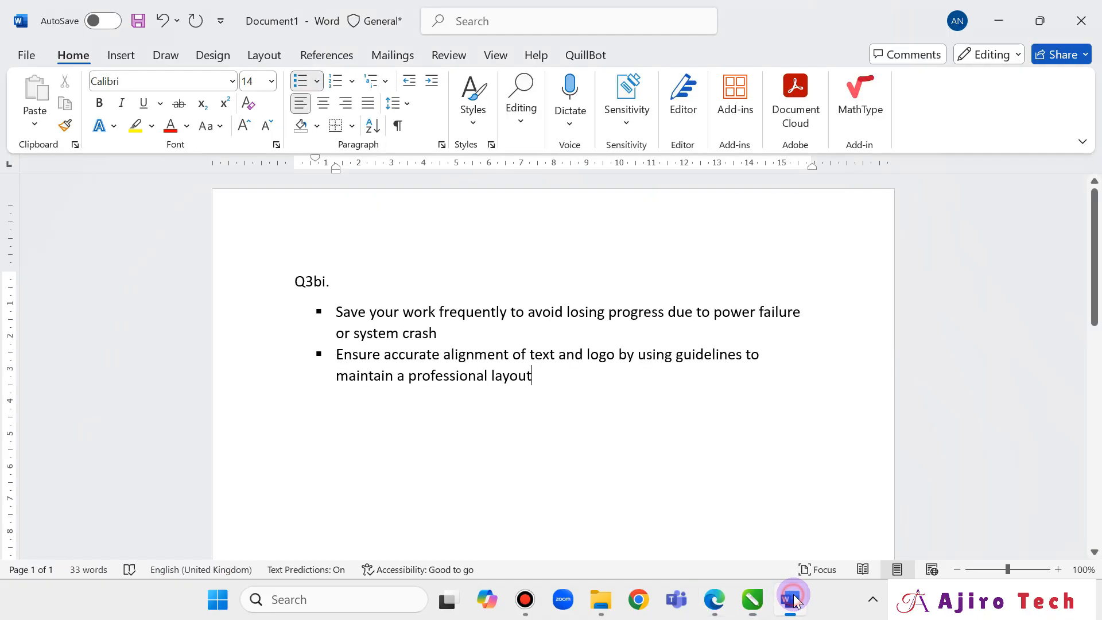
left_click(746, 354)
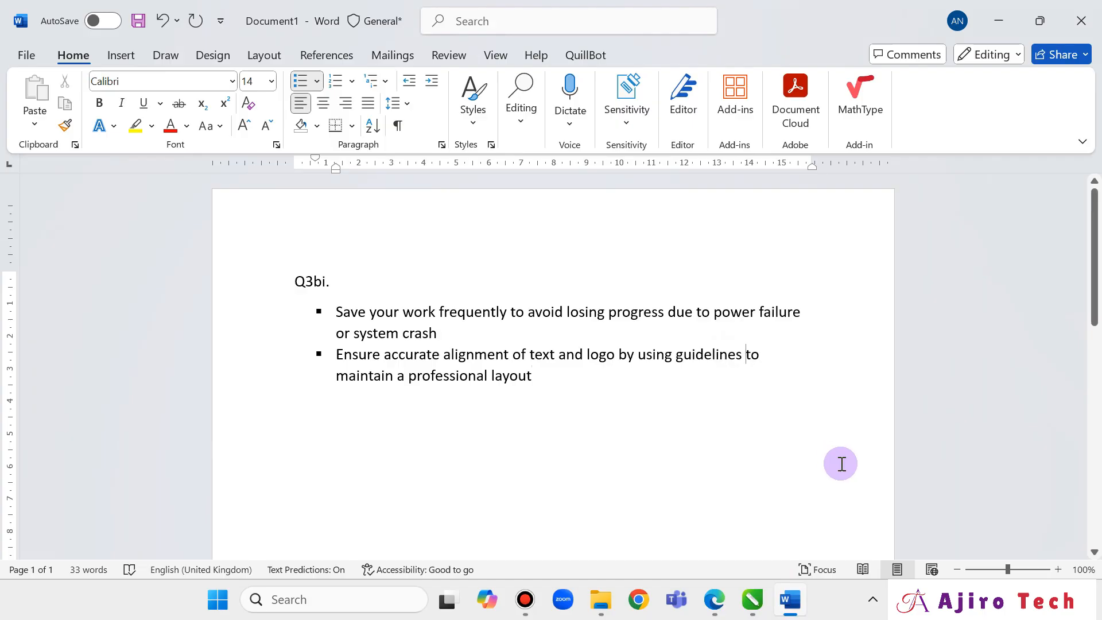
type("and rule")
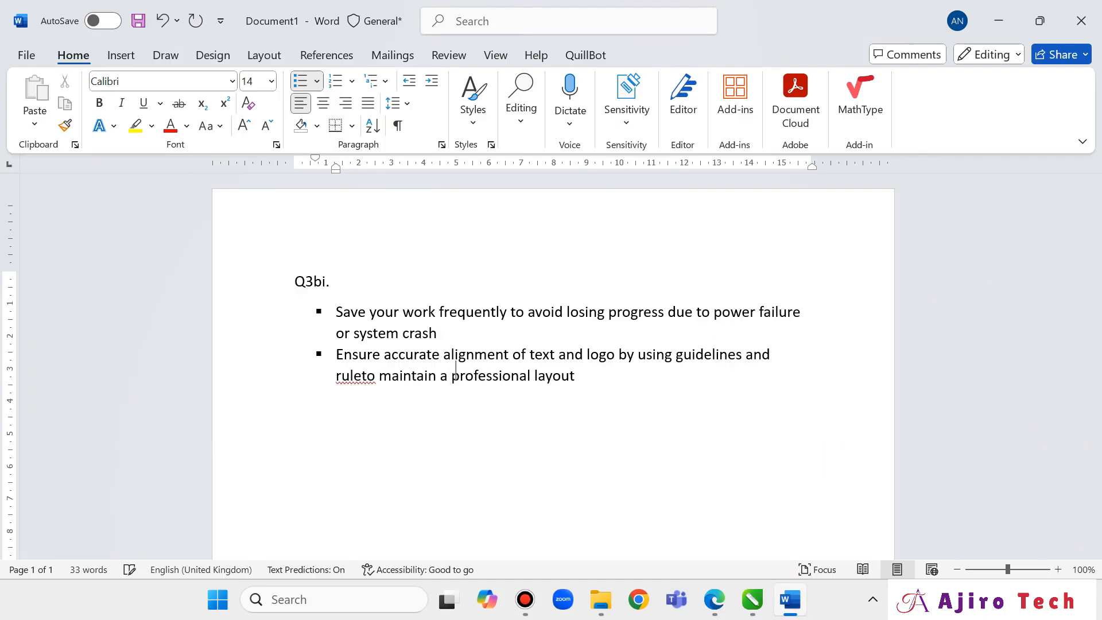
type("rs")
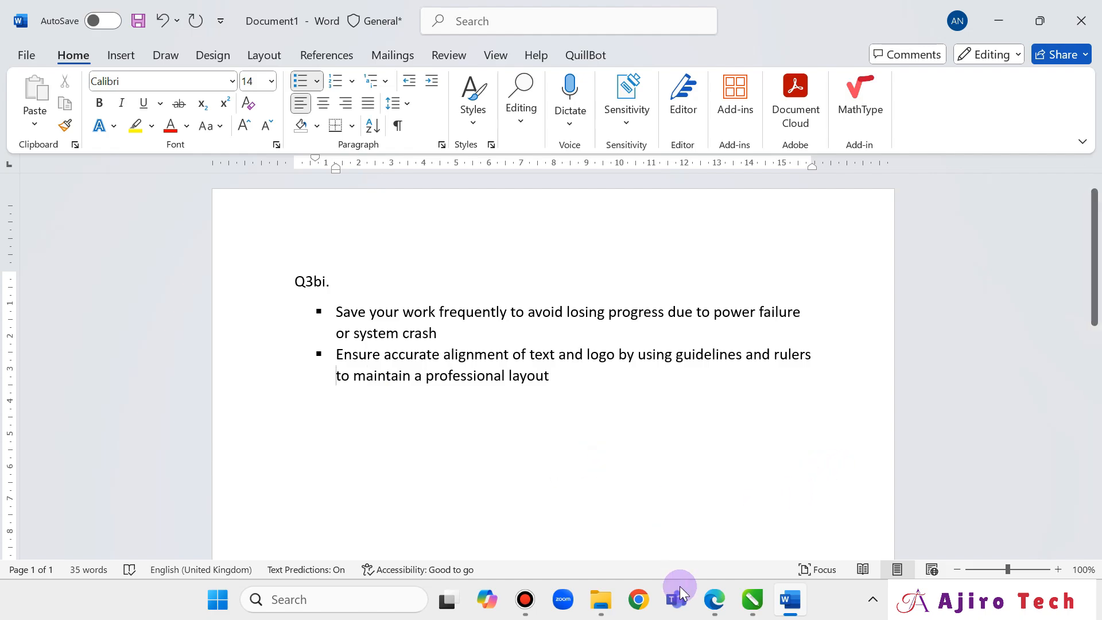
left_click(715, 599)
left_click(106, 8)
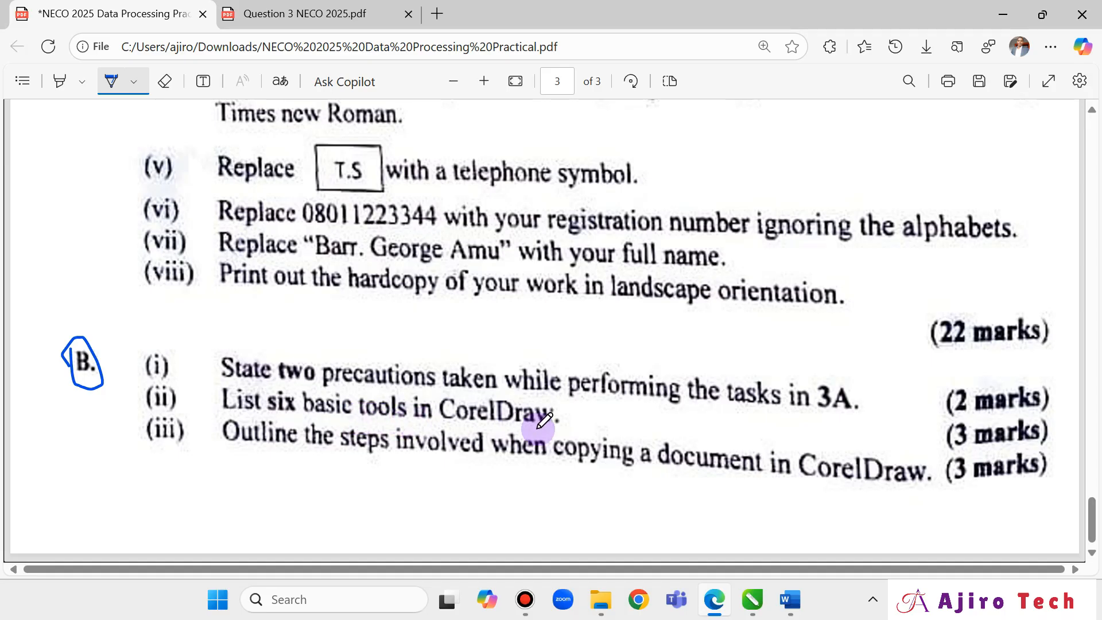
End the Q3bi list, type the 'Q3bii.' heading, and add a square bullet beneath it.
left_click(798, 599)
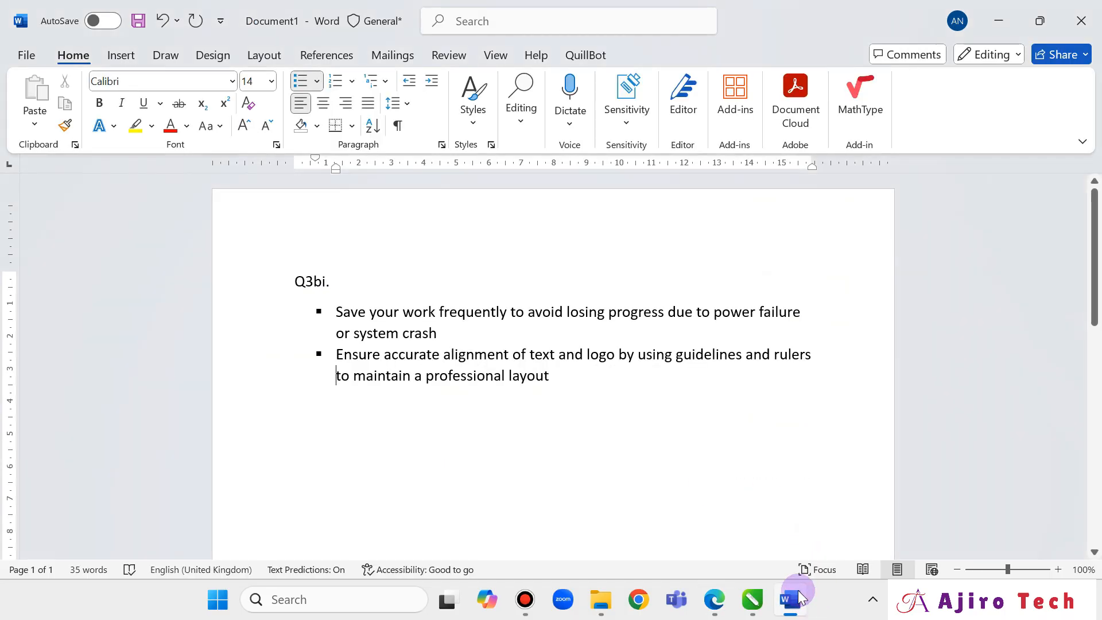
left_click(565, 376)
key("Return")
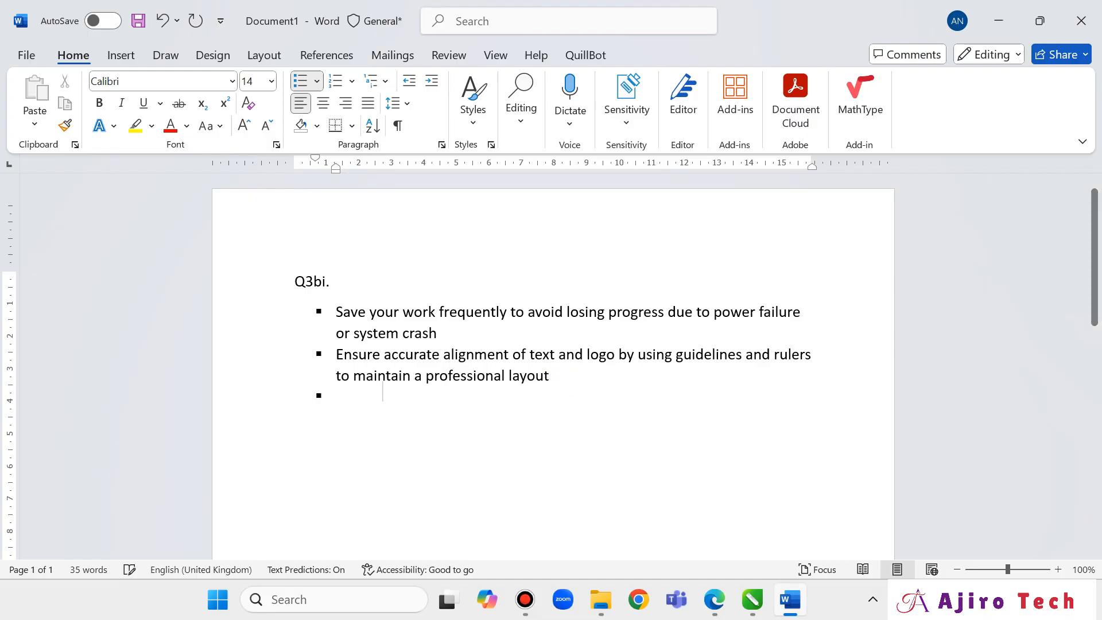
key("Return")
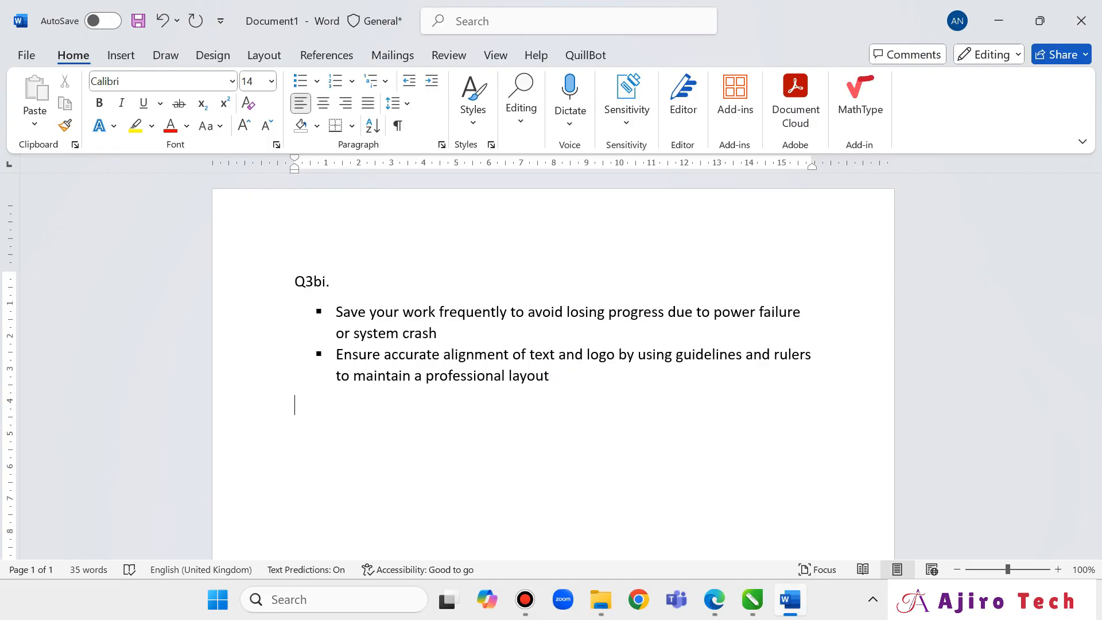
type("Q3bii.")
left_click(316, 81)
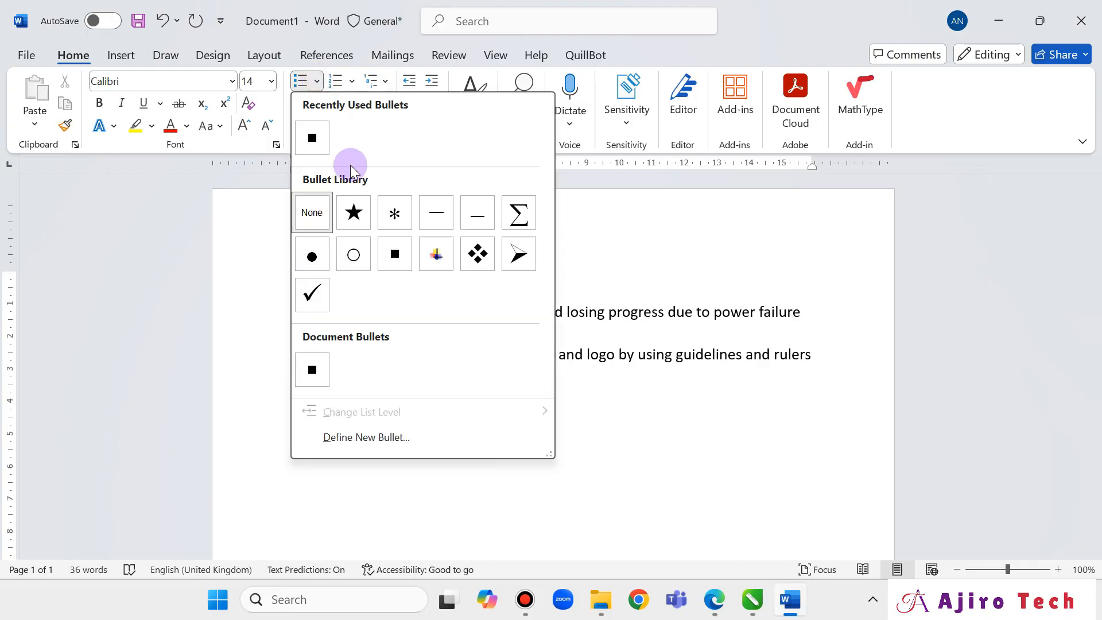
left_click(311, 138)
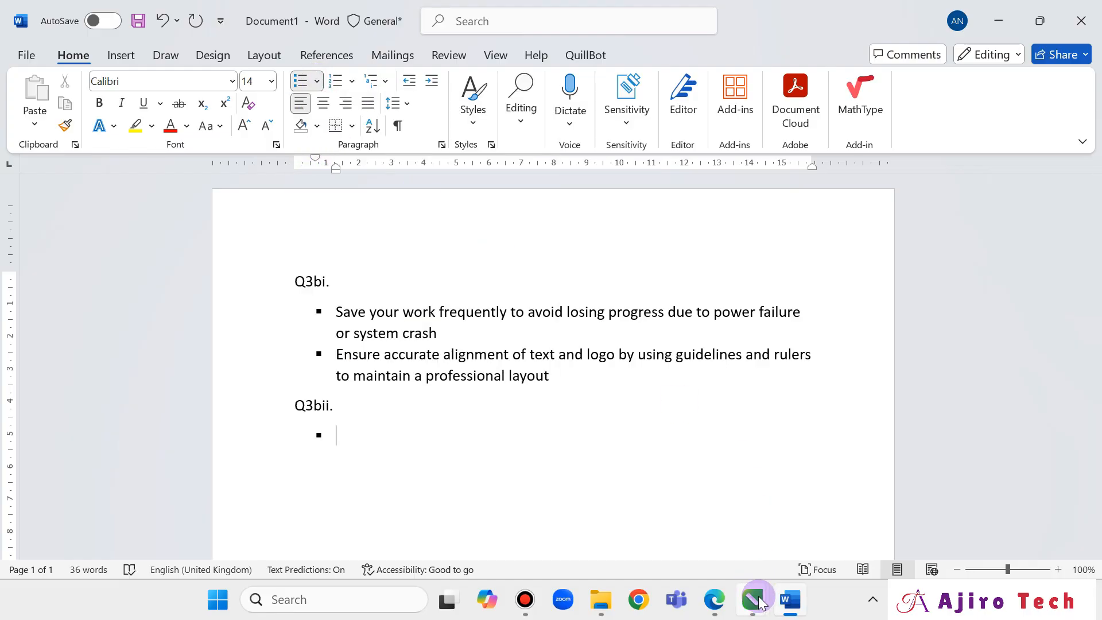
After checking the CorelDRAW toolbox, add 'Crop tool' and 'Pick tool' as Q3bii bullets in Word.
mouse_move(760, 603)
left_click(653, 505)
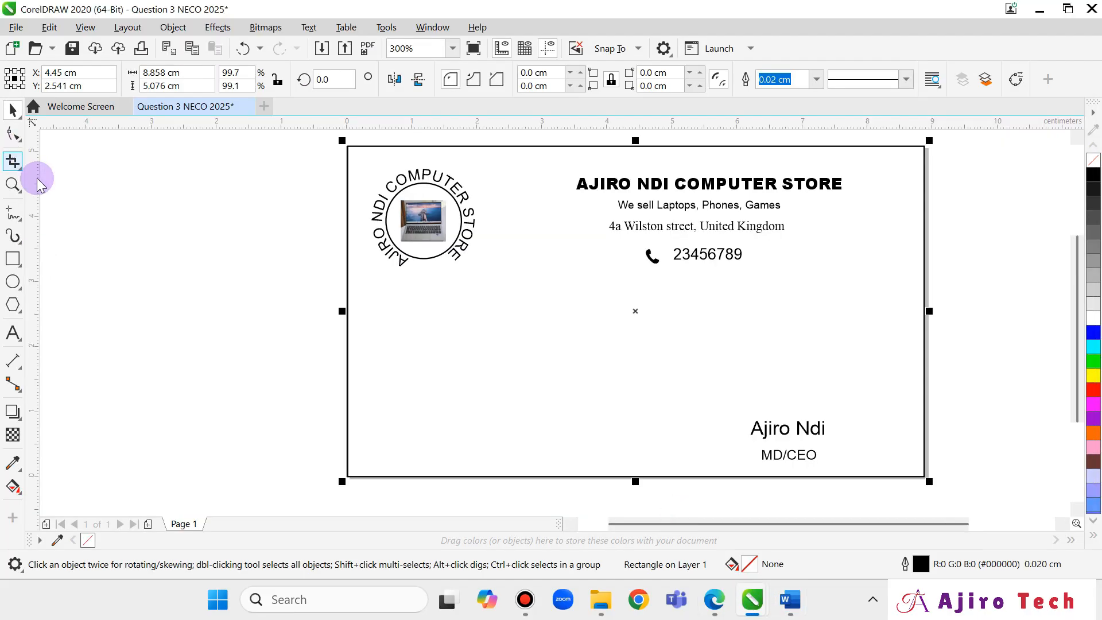
left_click(716, 602)
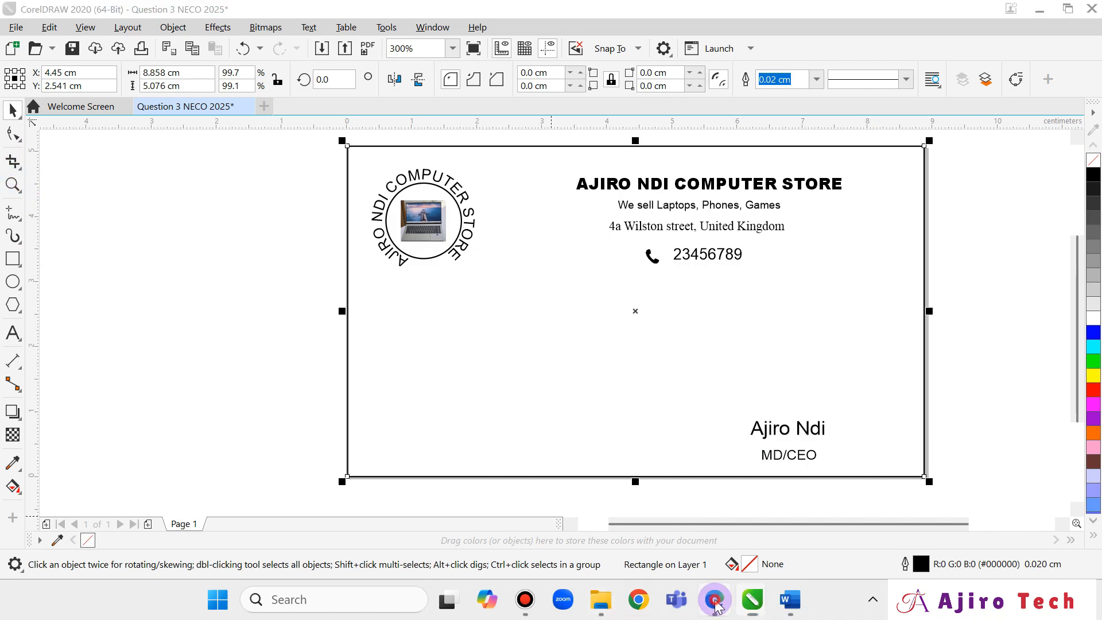
left_click(716, 602)
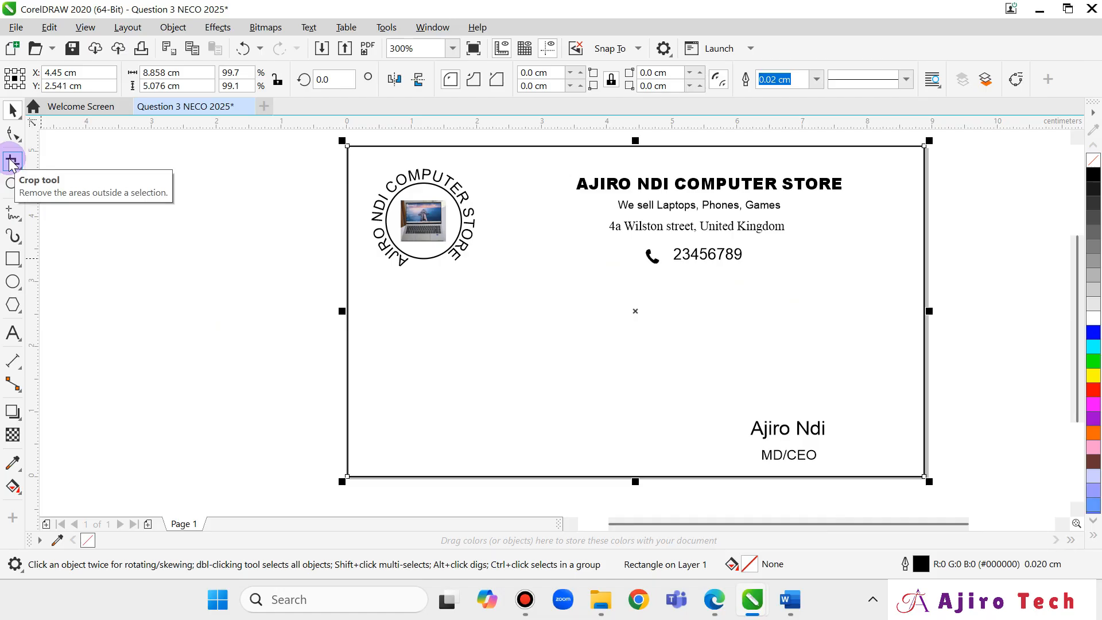
left_click(790, 600)
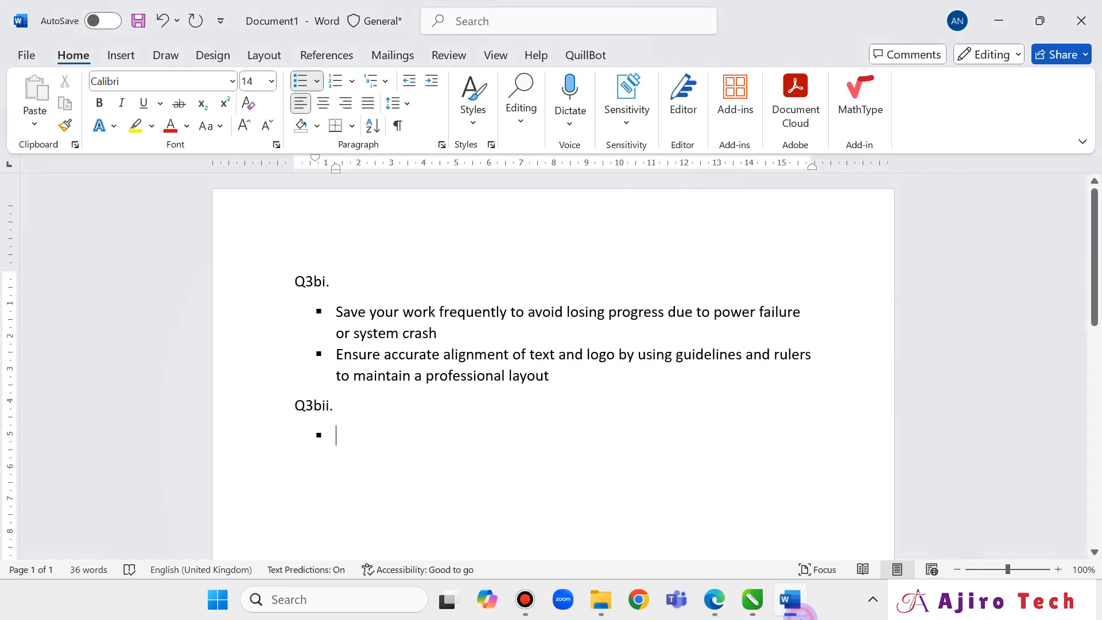
type("Cro")
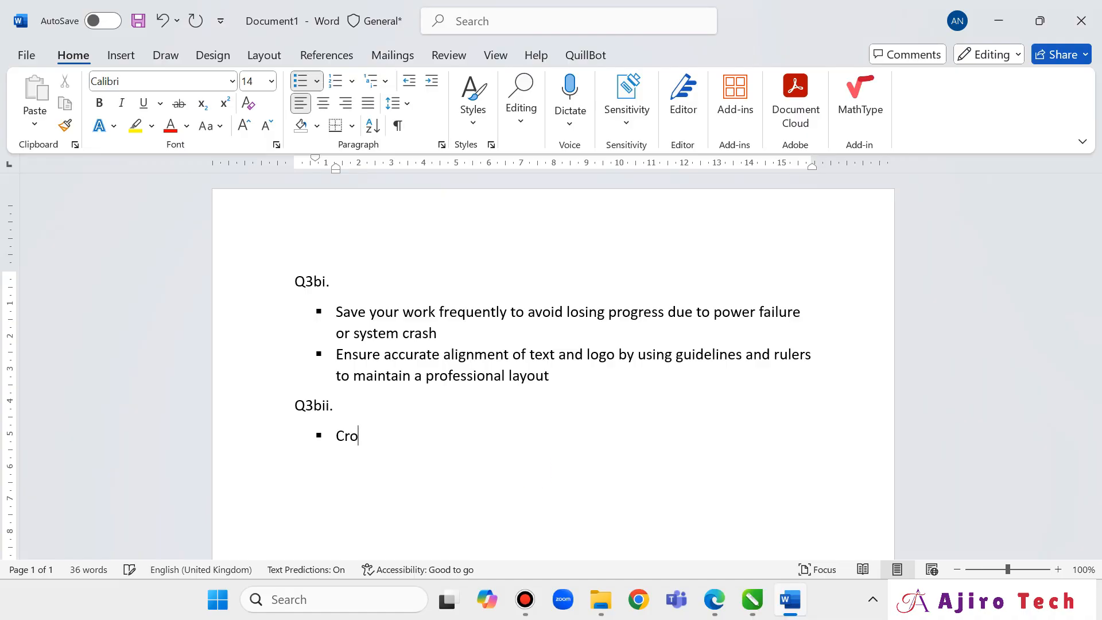
type("p tool")
key("Return")
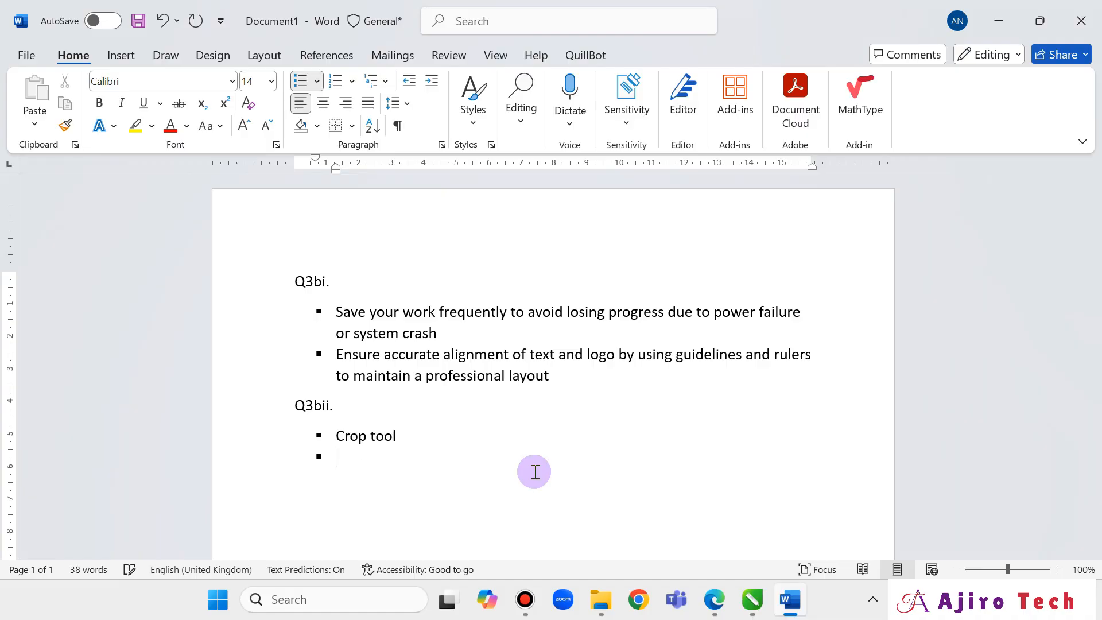
type("Pick to")
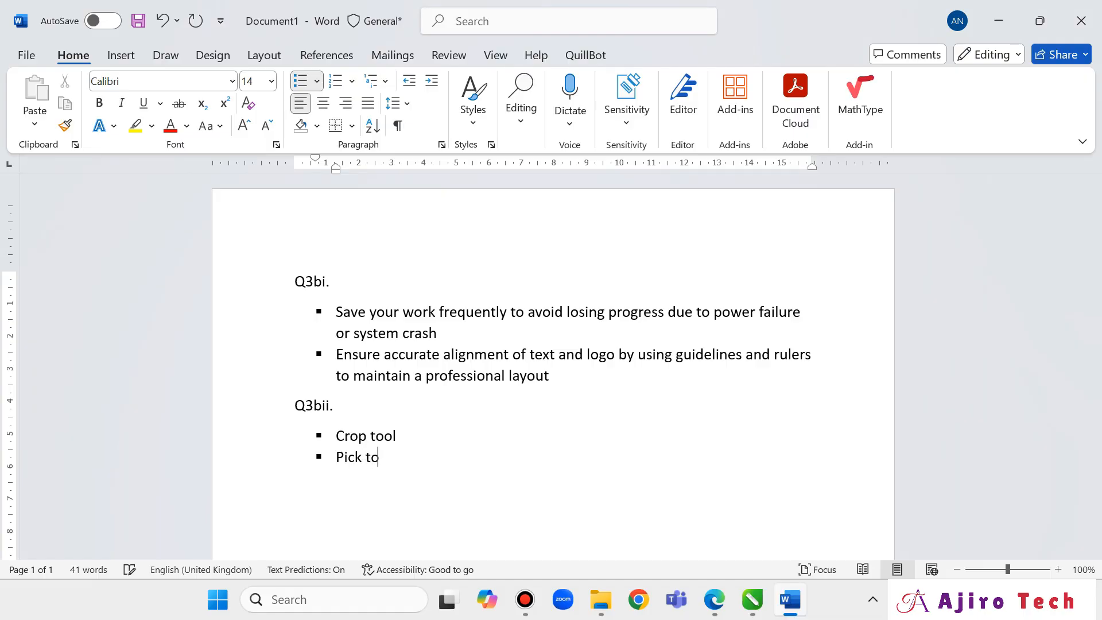
type("ol")
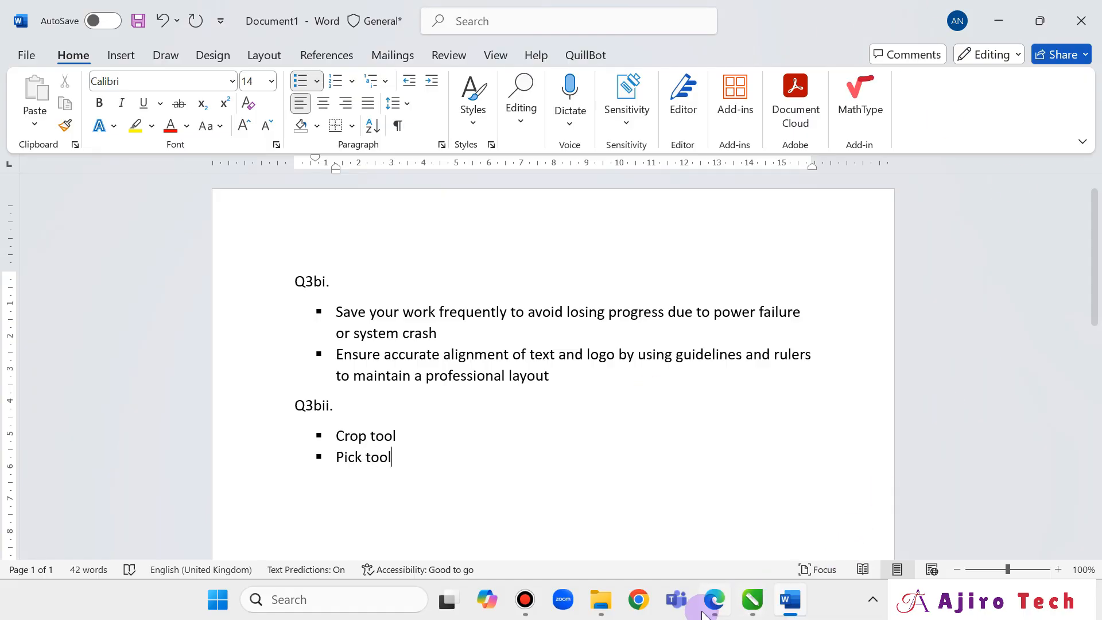
Add a new bullet below Pick tool reading 'Shape tool Rectangle tool'.
left_click(704, 614)
left_click(704, 614)
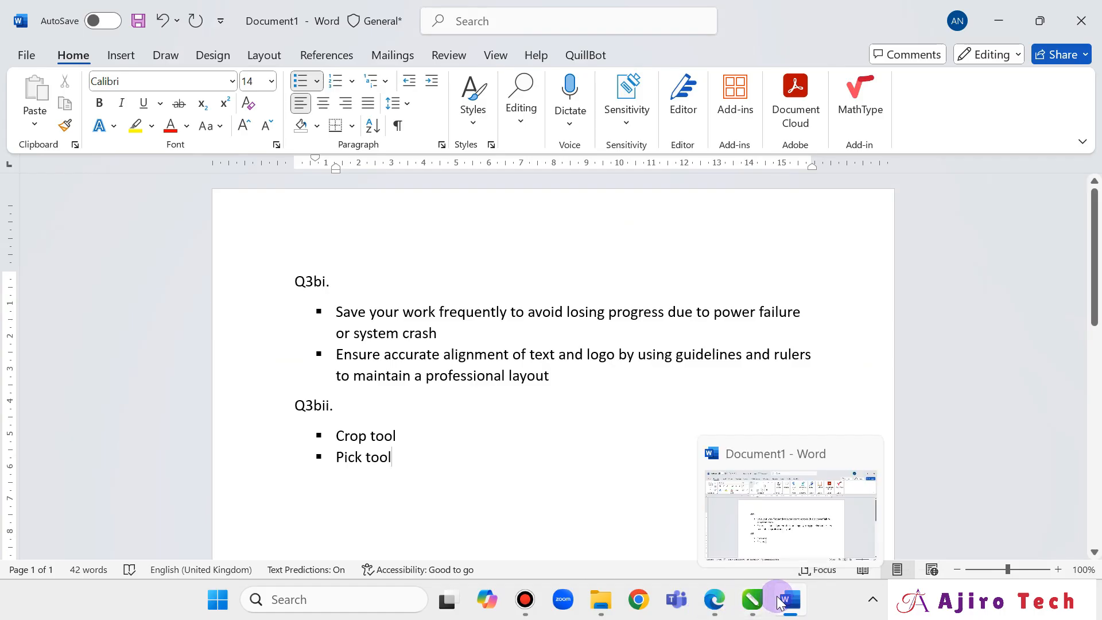
left_click(751, 601)
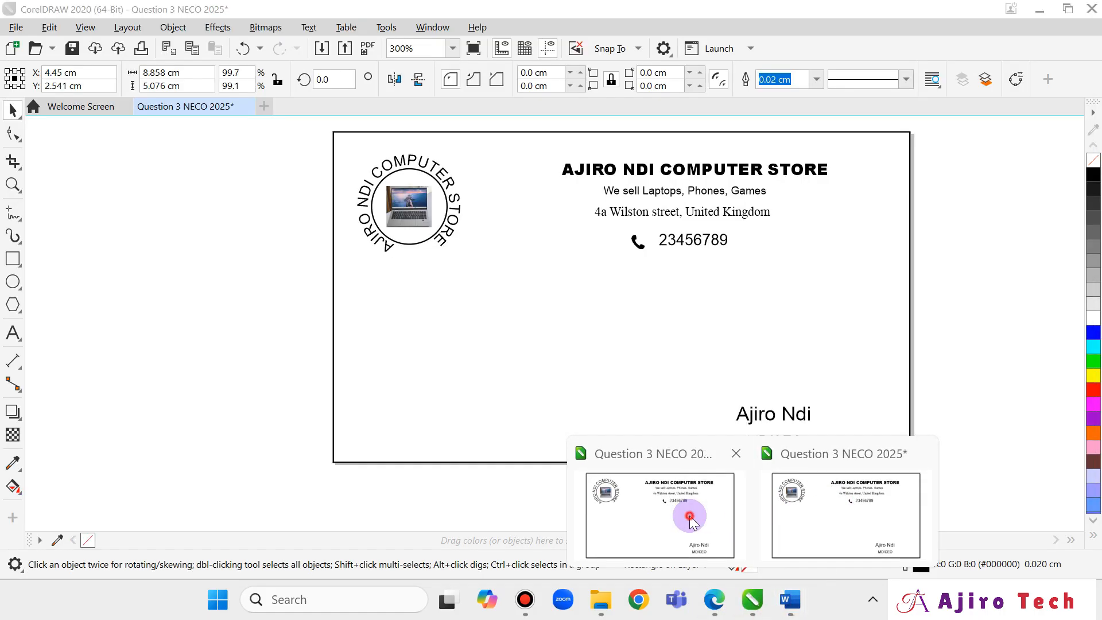
left_click(691, 511)
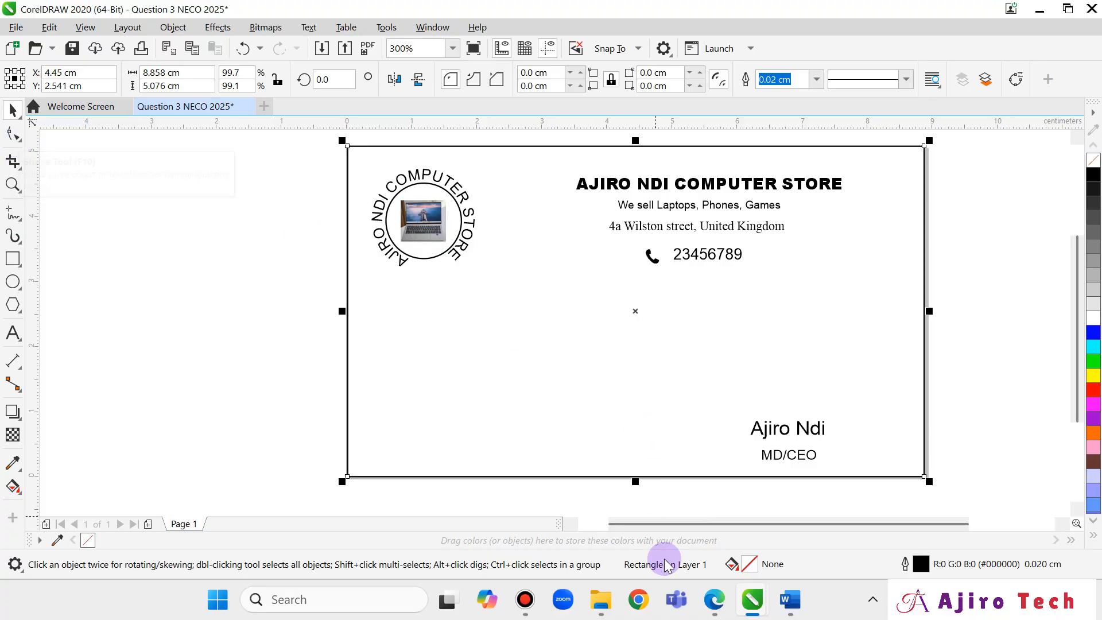
mouse_move(798, 607)
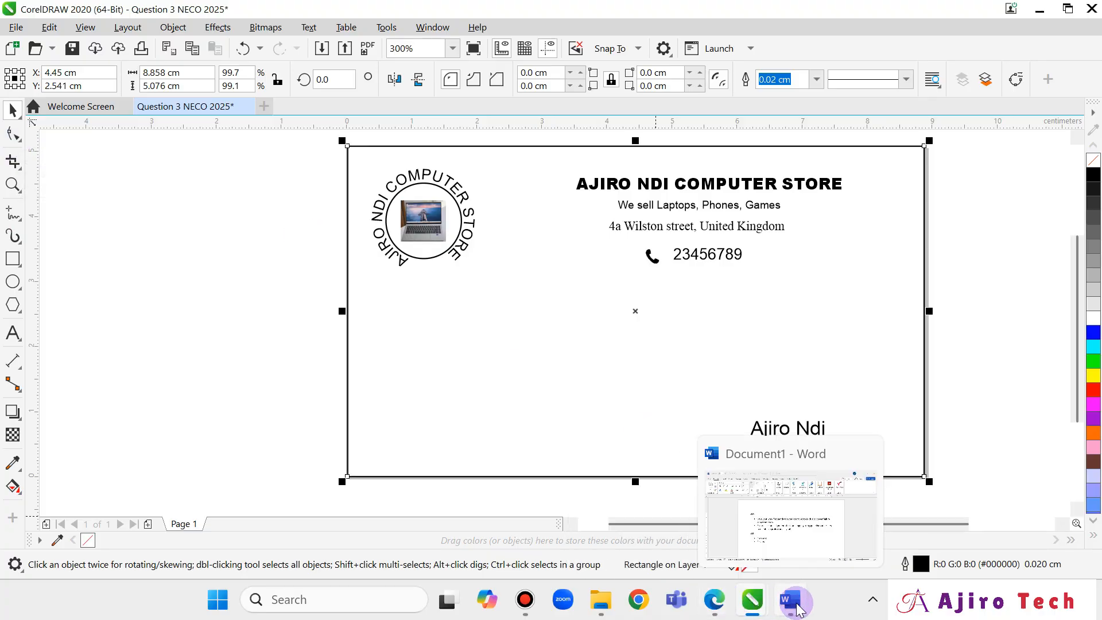
left_click(773, 527)
key("Return")
type("S")
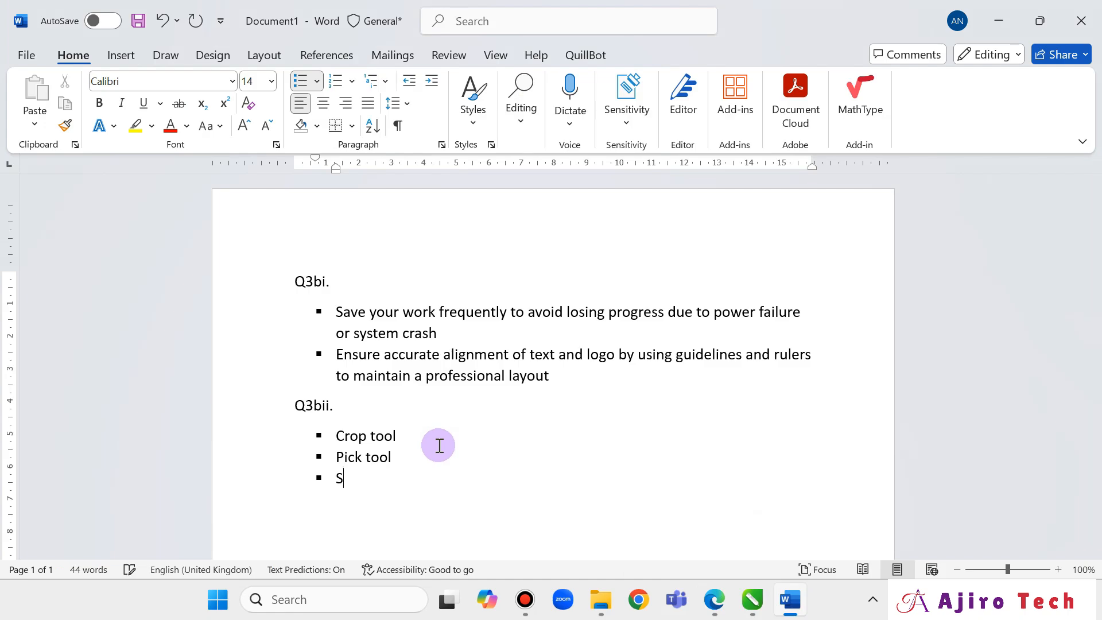
type("hape")
type(" tool ")
type("Rec")
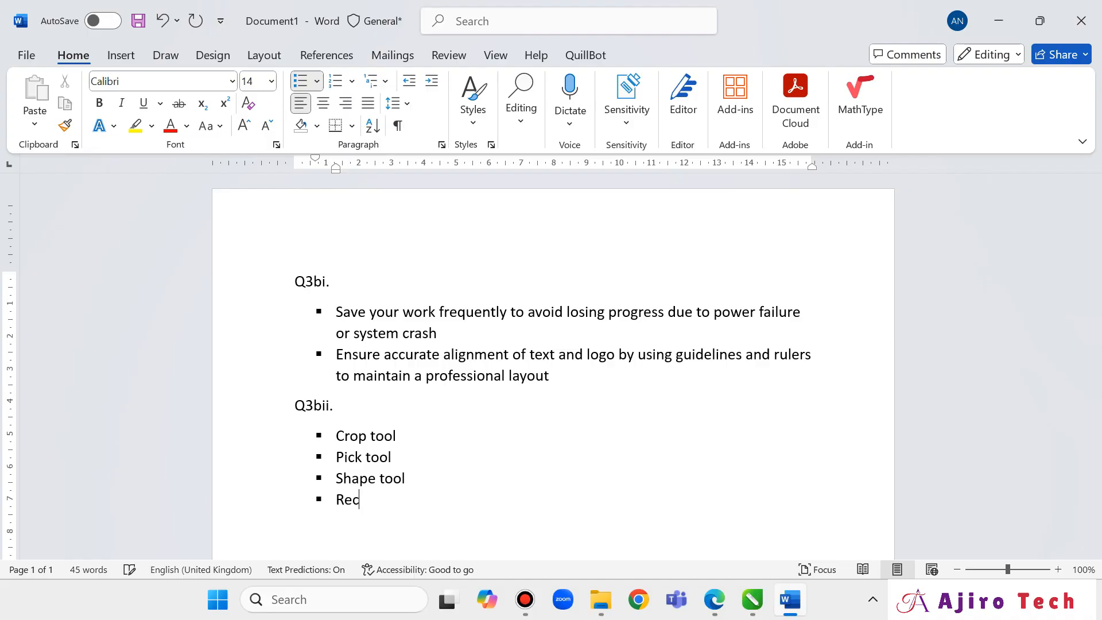
type("tangle tool")
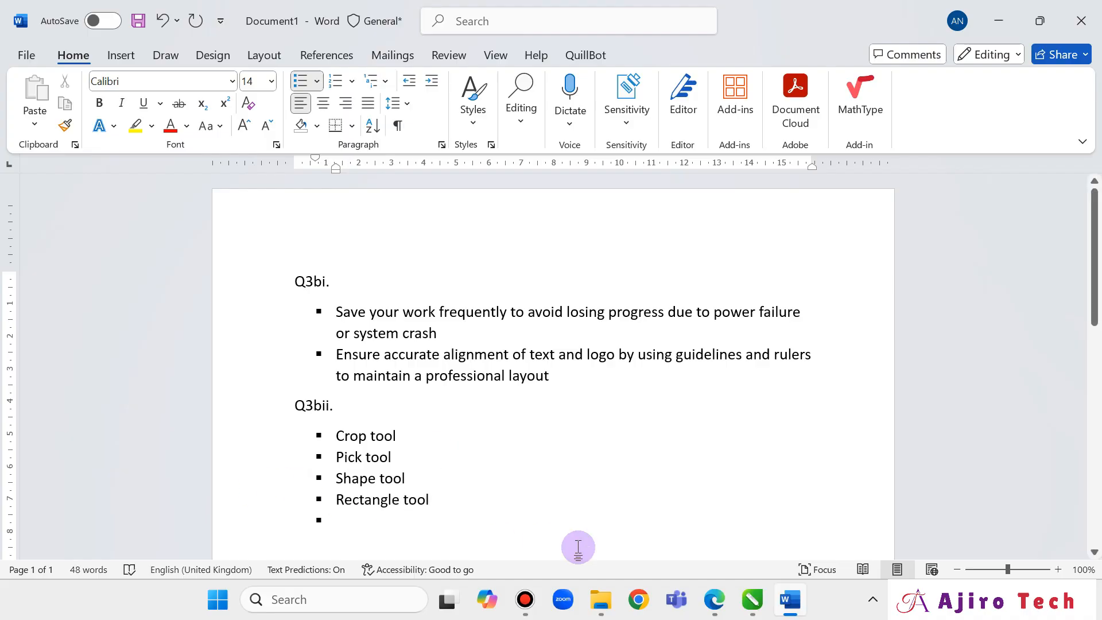
Type 'Text tool' on the empty bullet and start another bullet below it.
mouse_move(752, 599)
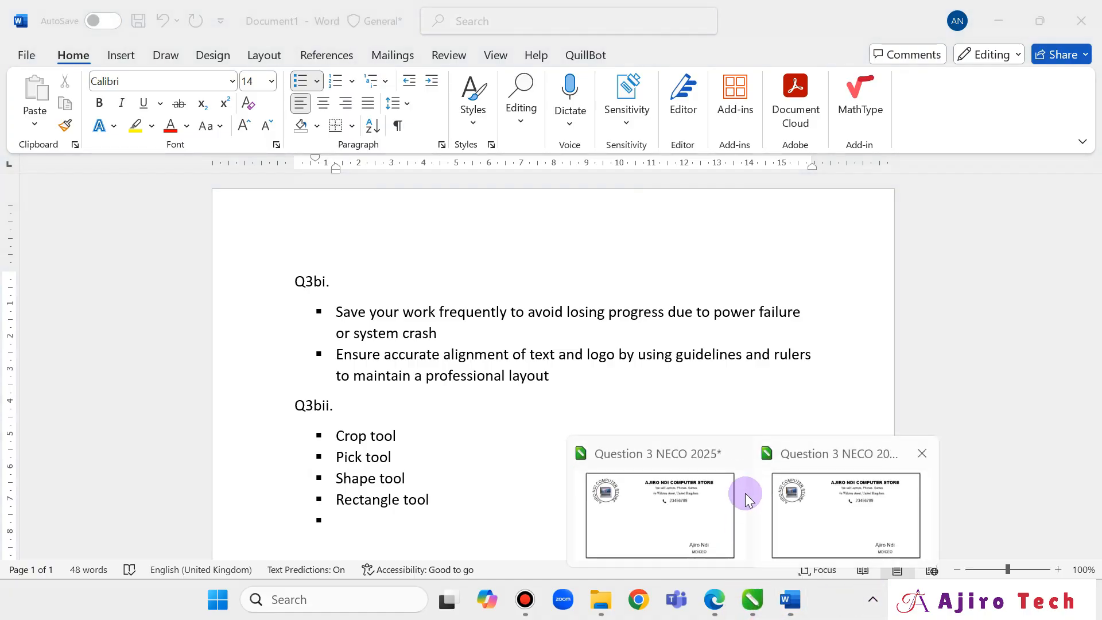
left_click(694, 499)
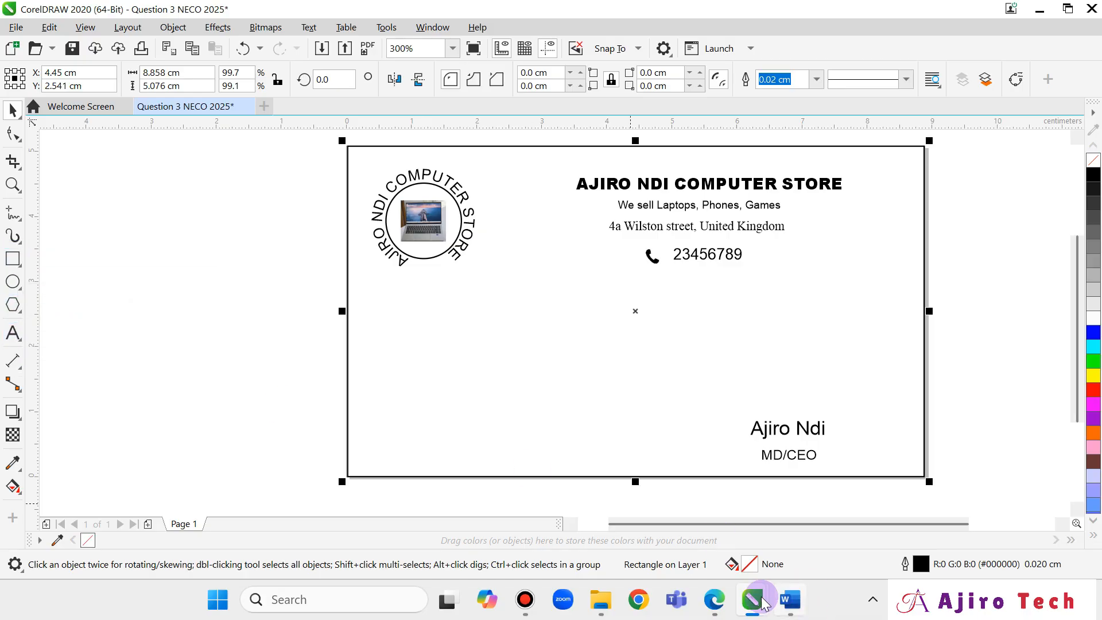
mouse_move(790, 601)
left_click(759, 518)
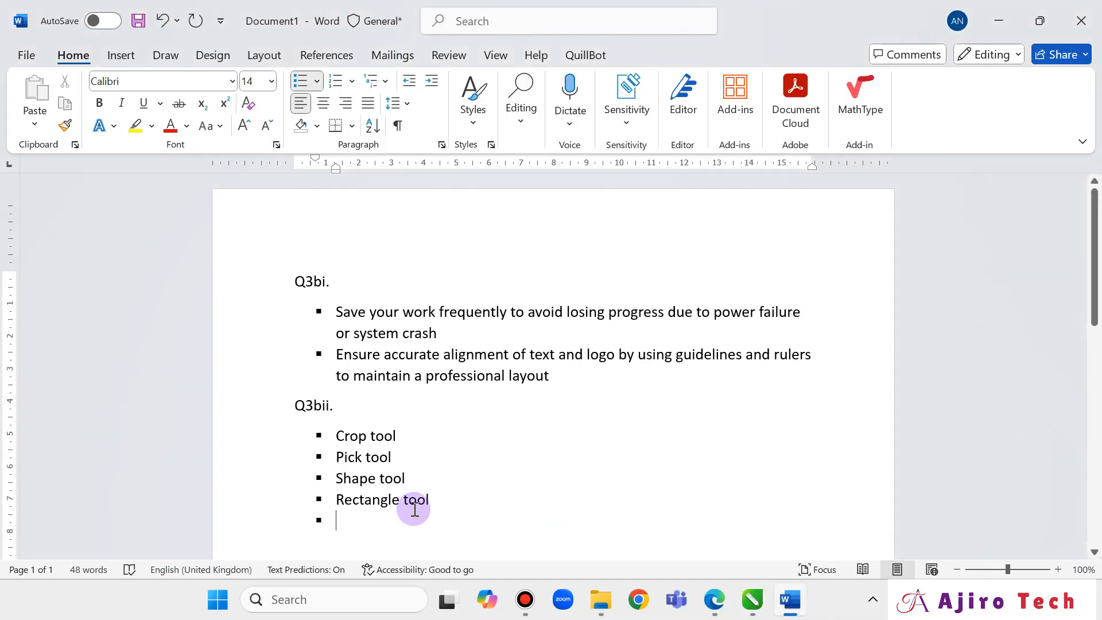
type("Text tool")
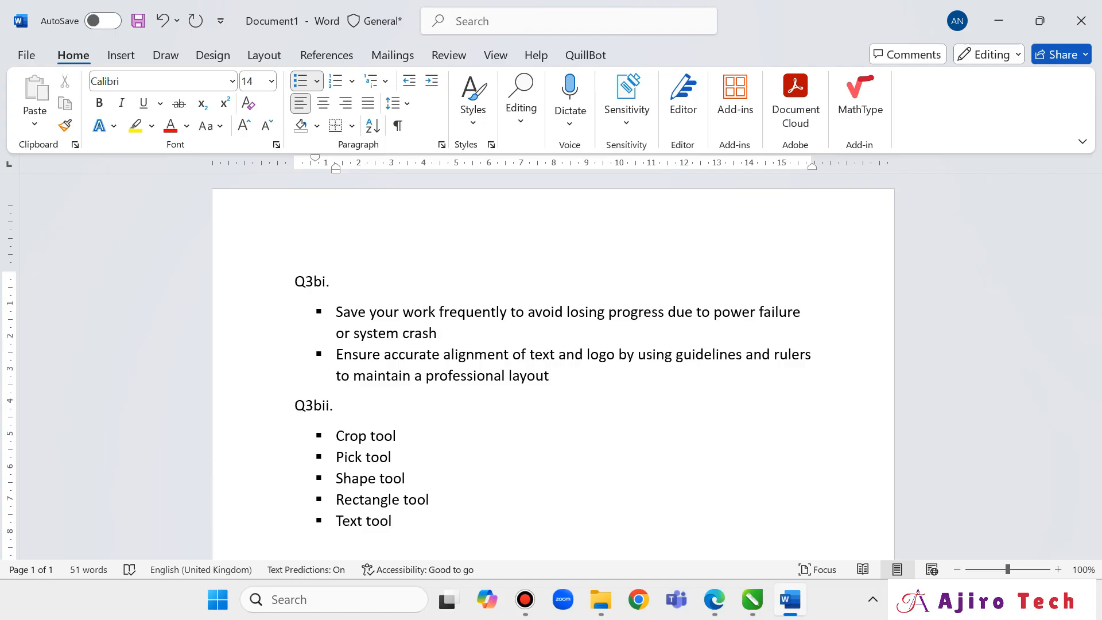
left_click(702, 599)
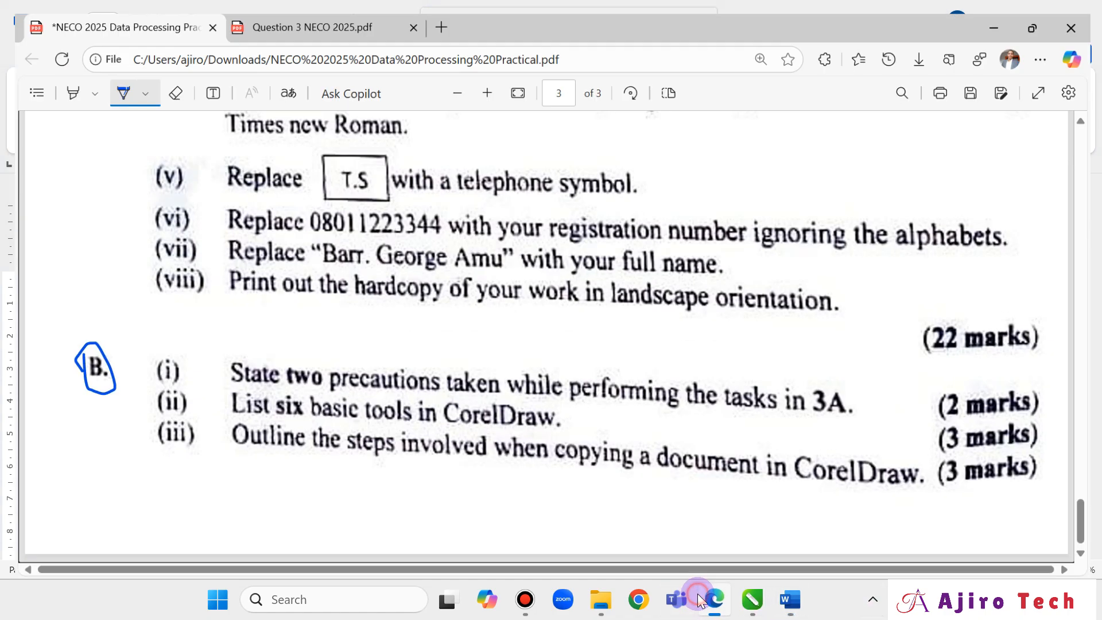
left_click(790, 603)
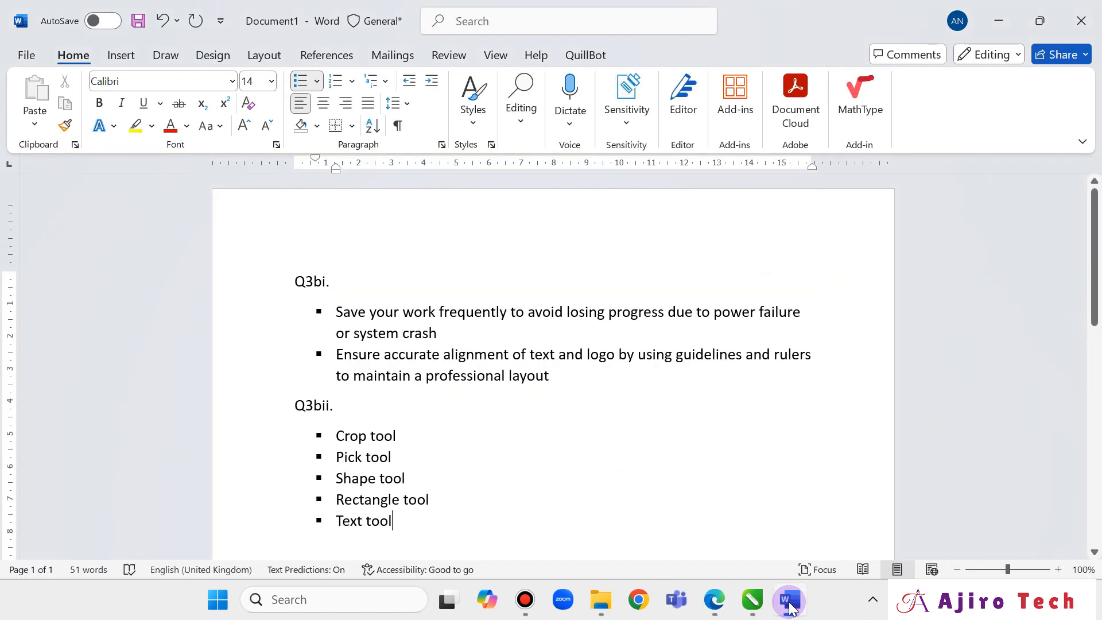
key("Return")
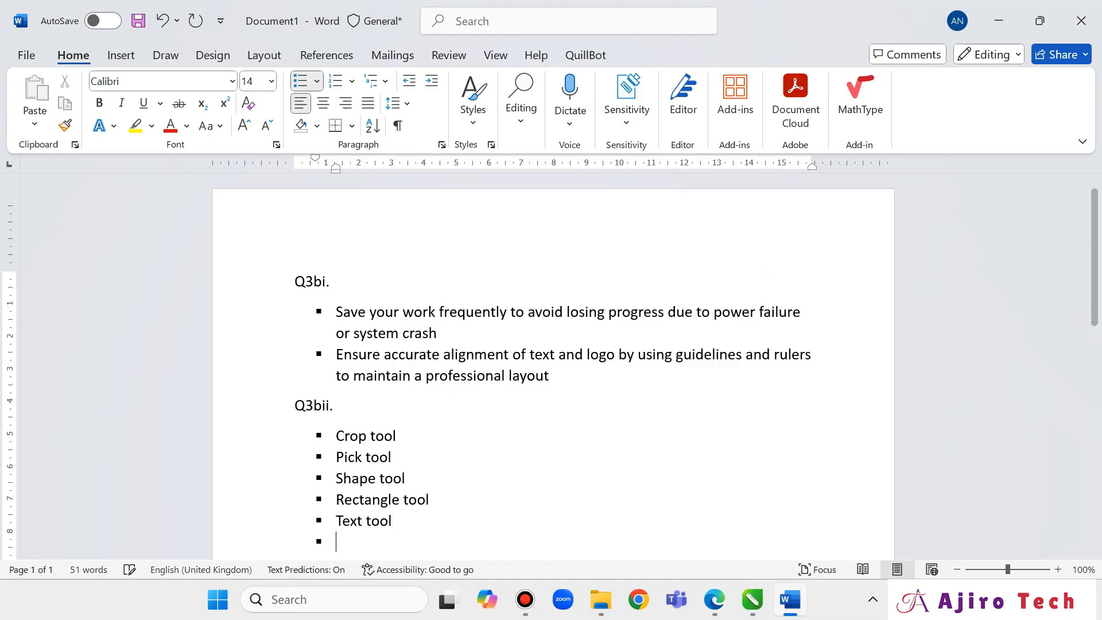
Type 'Zoom tool' as the last bullet, correcting the stray semicolon typo.
left_click(752, 599)
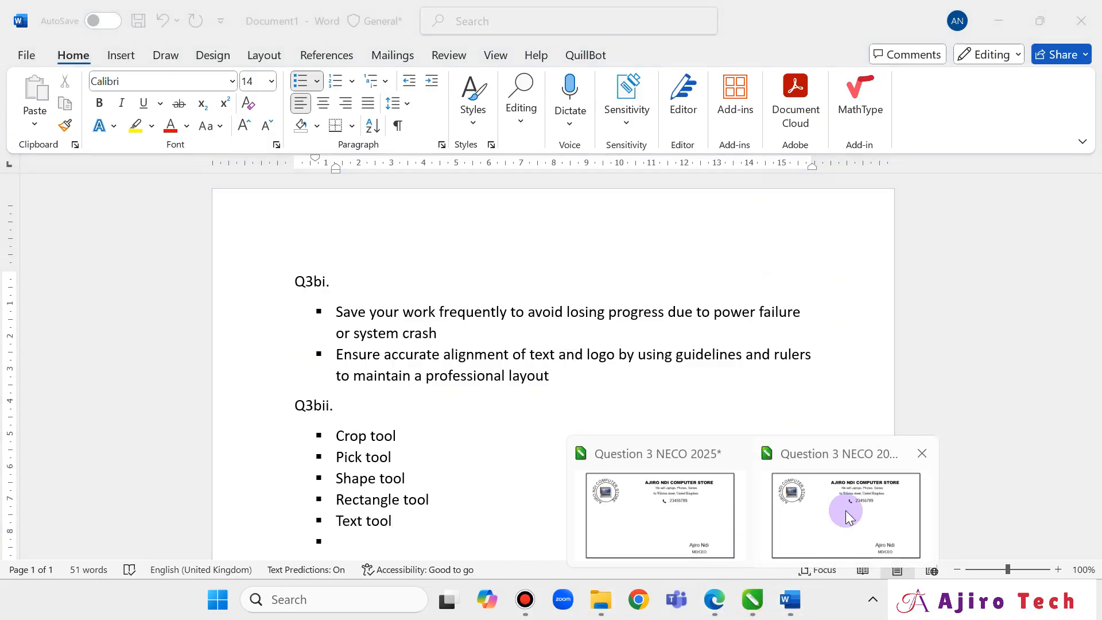
left_click(849, 518)
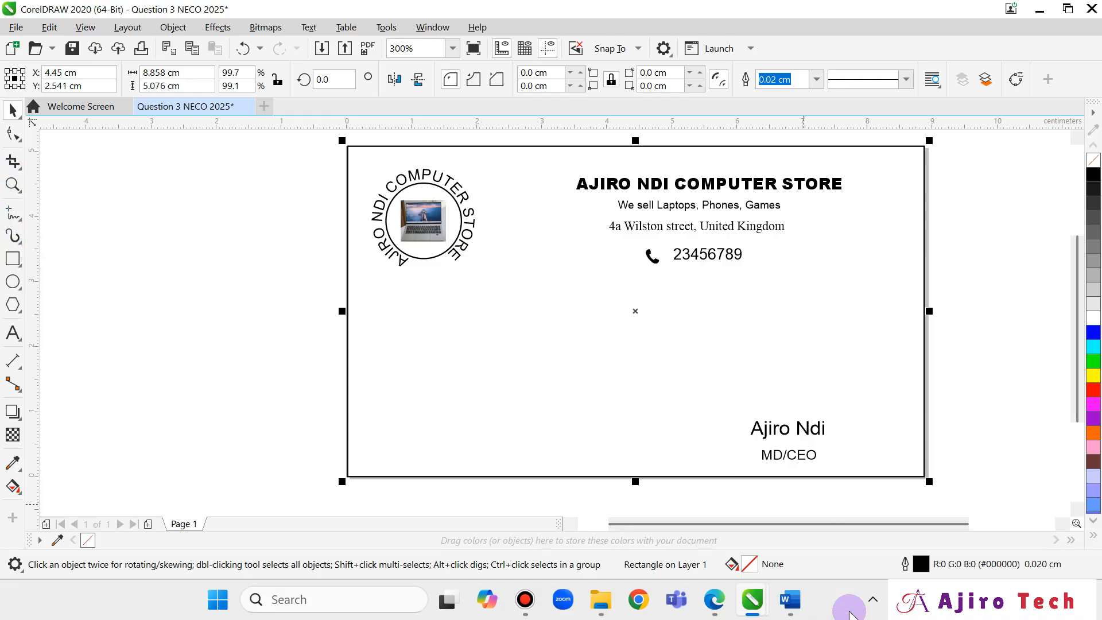
mouse_move(790, 599)
left_click(749, 501)
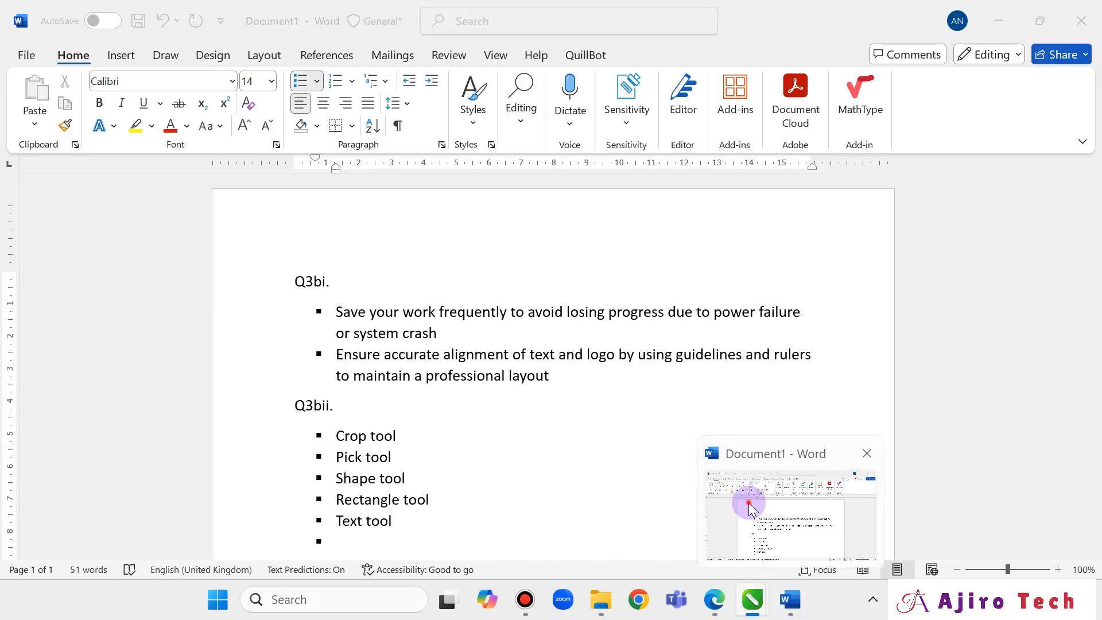
type("Zoom too;")
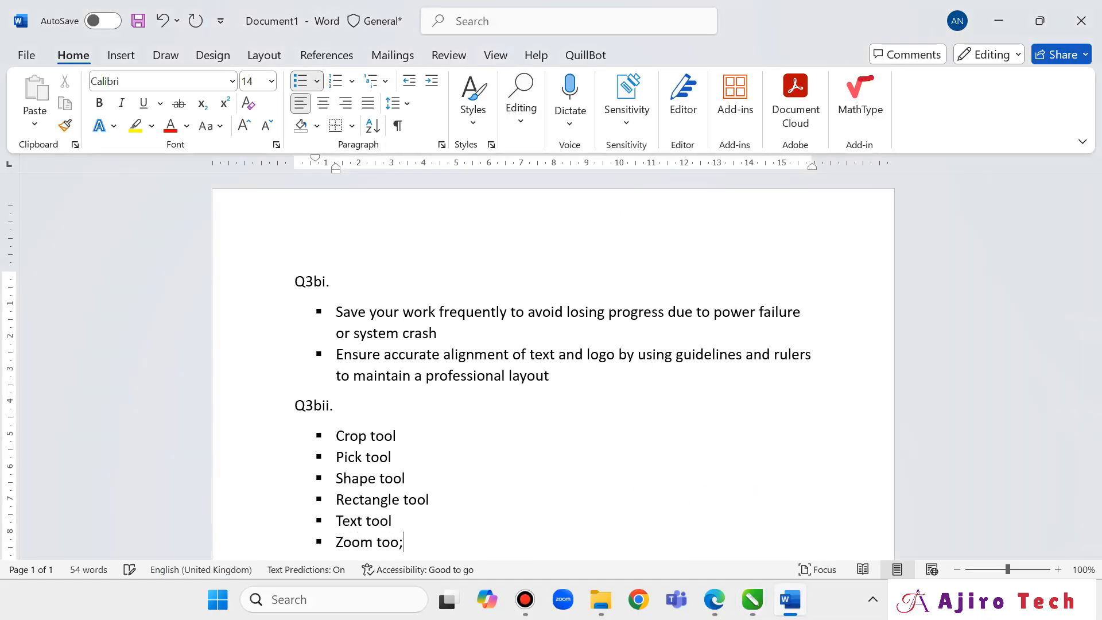
key("BackSpace")
type("l")
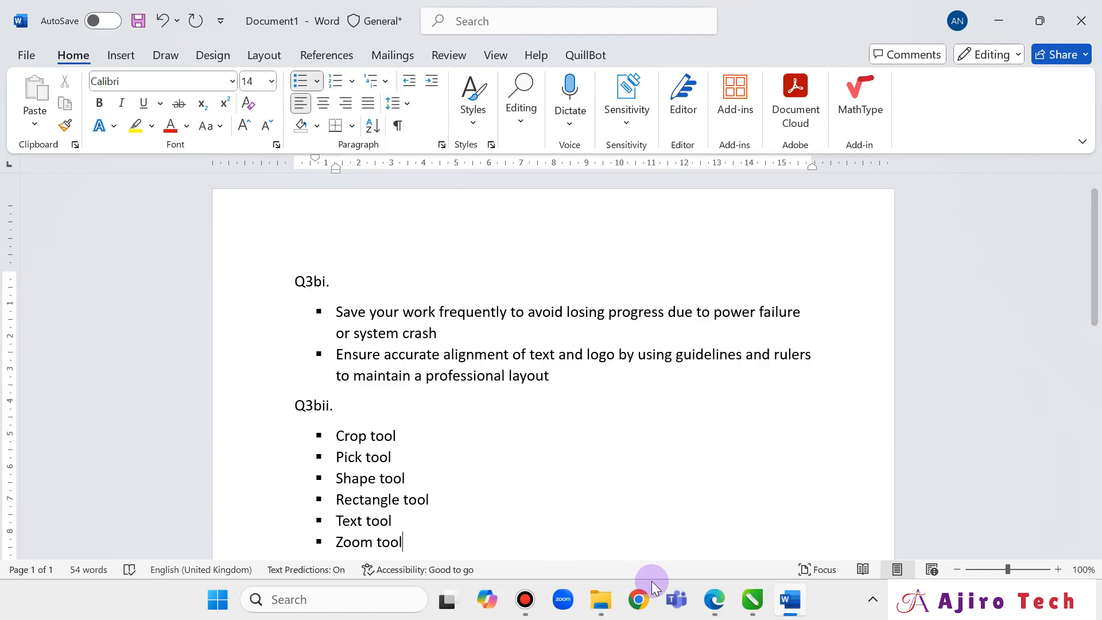
left_click(717, 607)
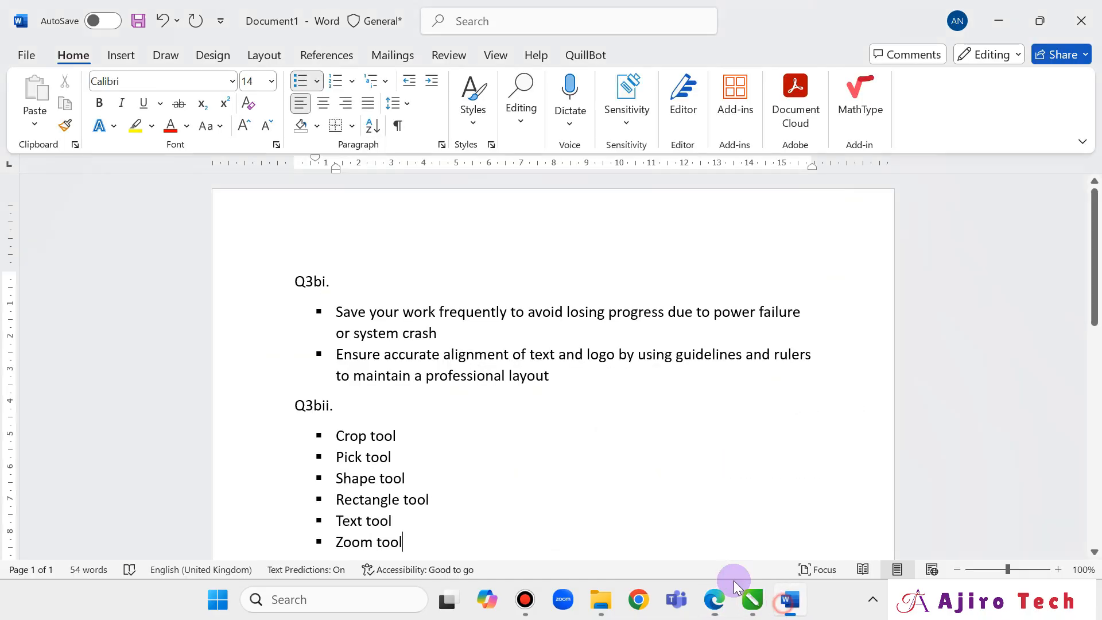
left_click(790, 601)
End the list with a 'Q3biii.' heading and a blank line, then view the question paper.
key("Return")
key("Return")
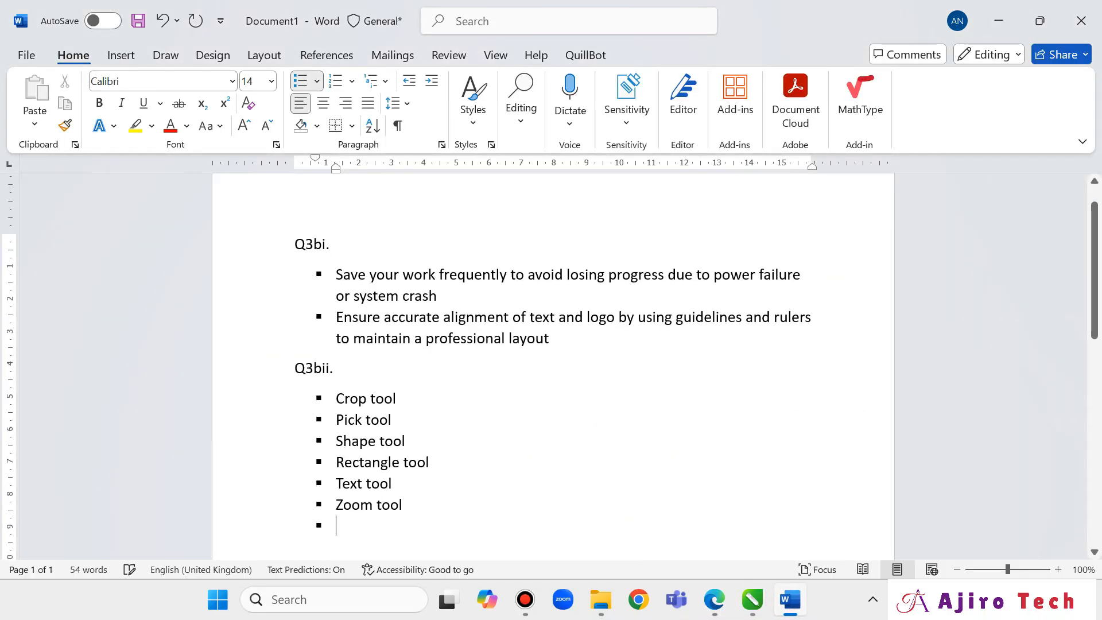
type("Q")
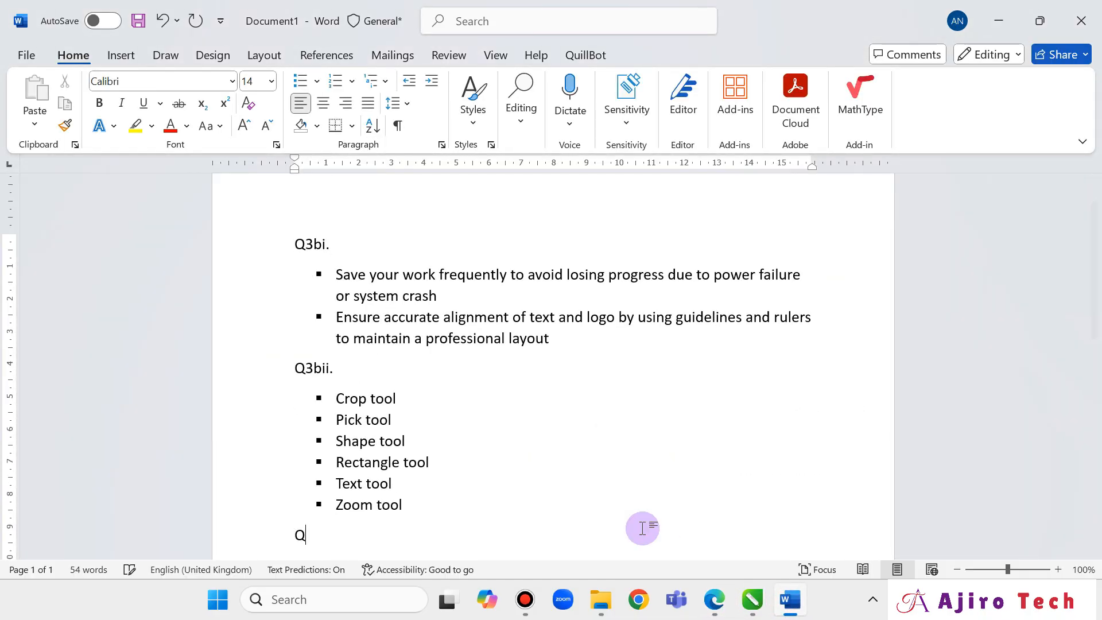
type("3b")
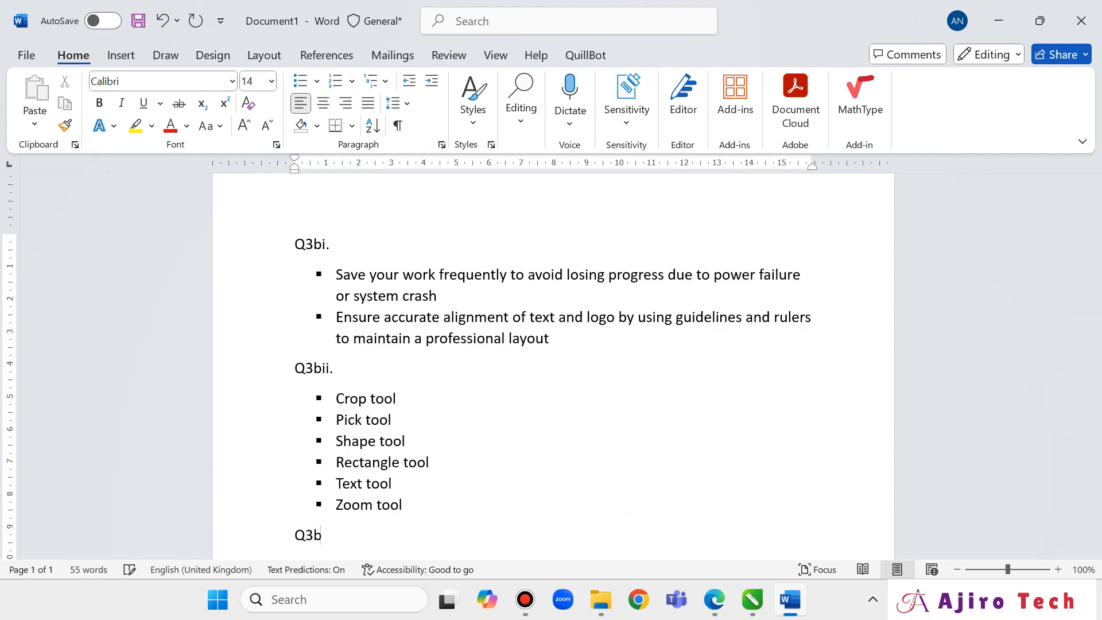
type("iii.")
key("Return")
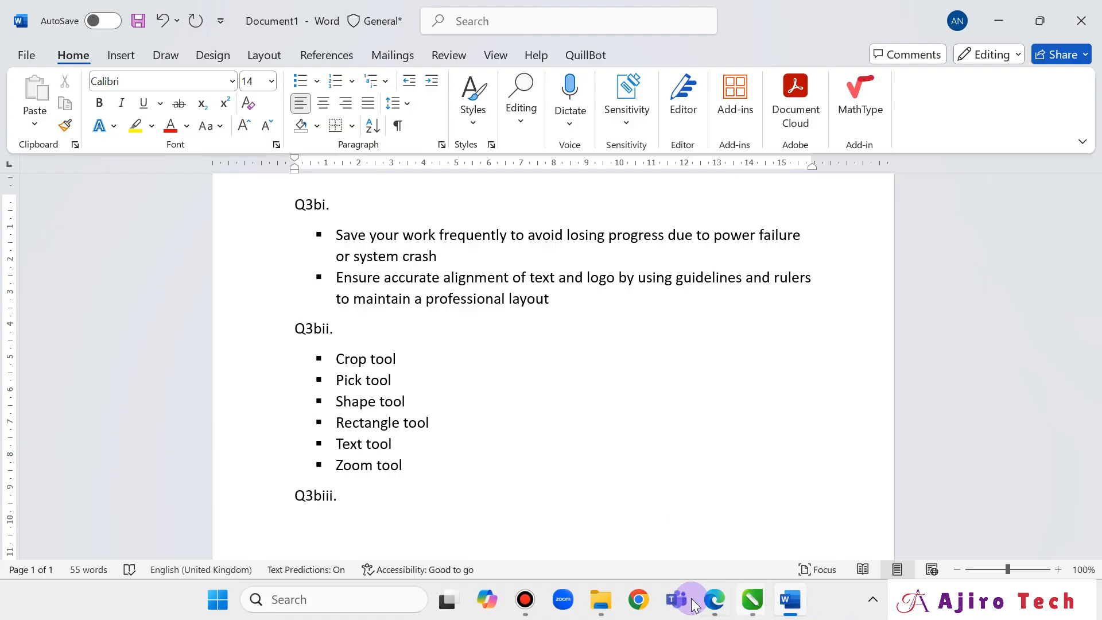
left_click(715, 599)
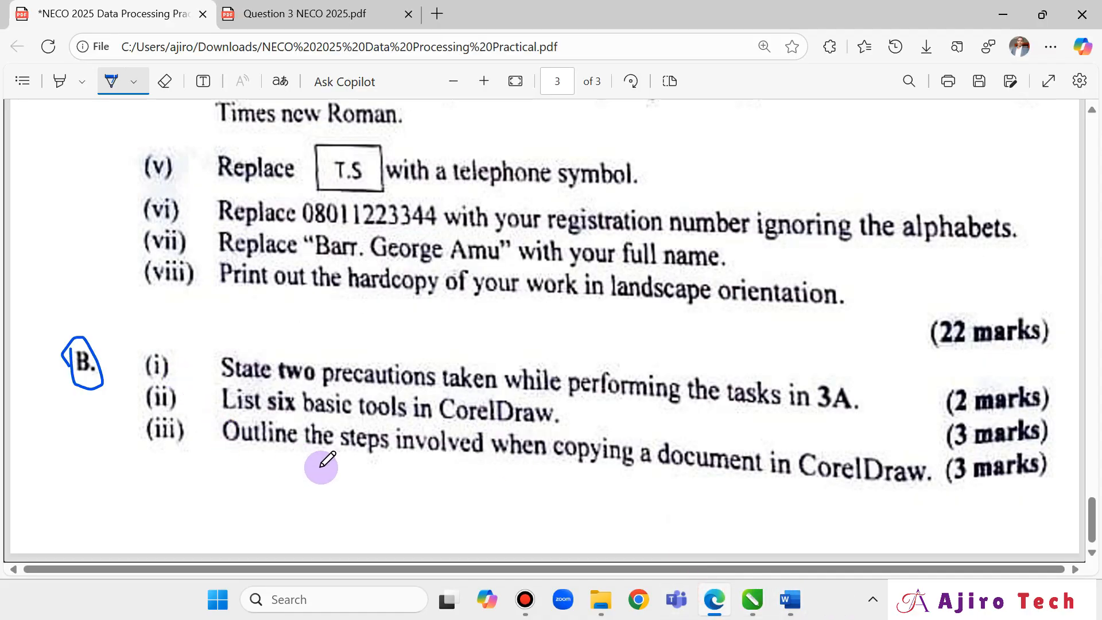
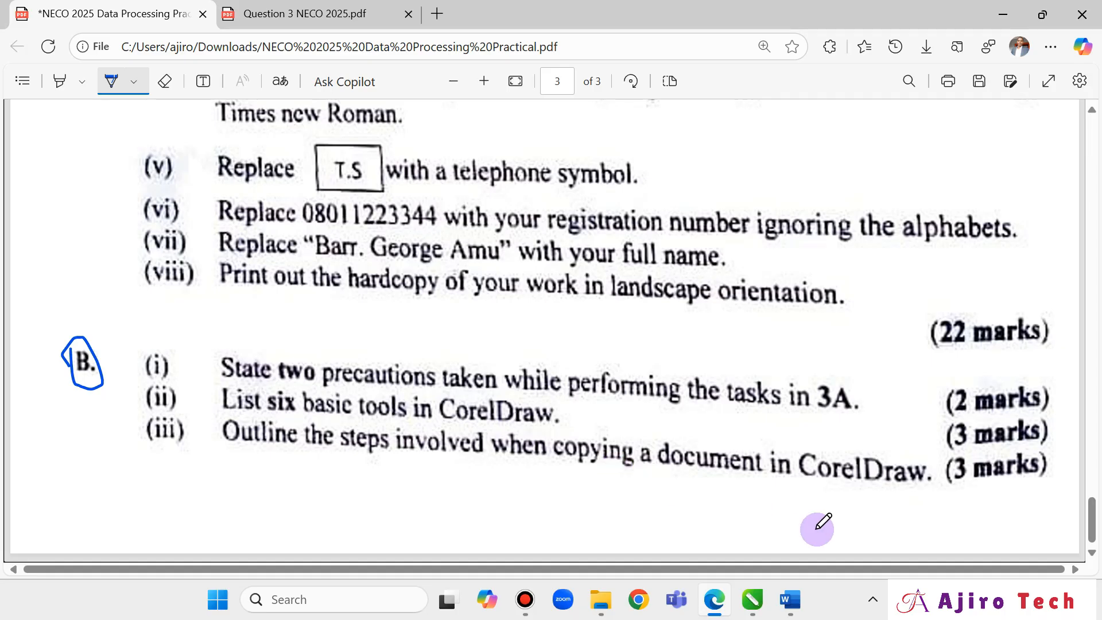
Back in Word, apply a square bullet to the line under Q3biii.
left_click(789, 599)
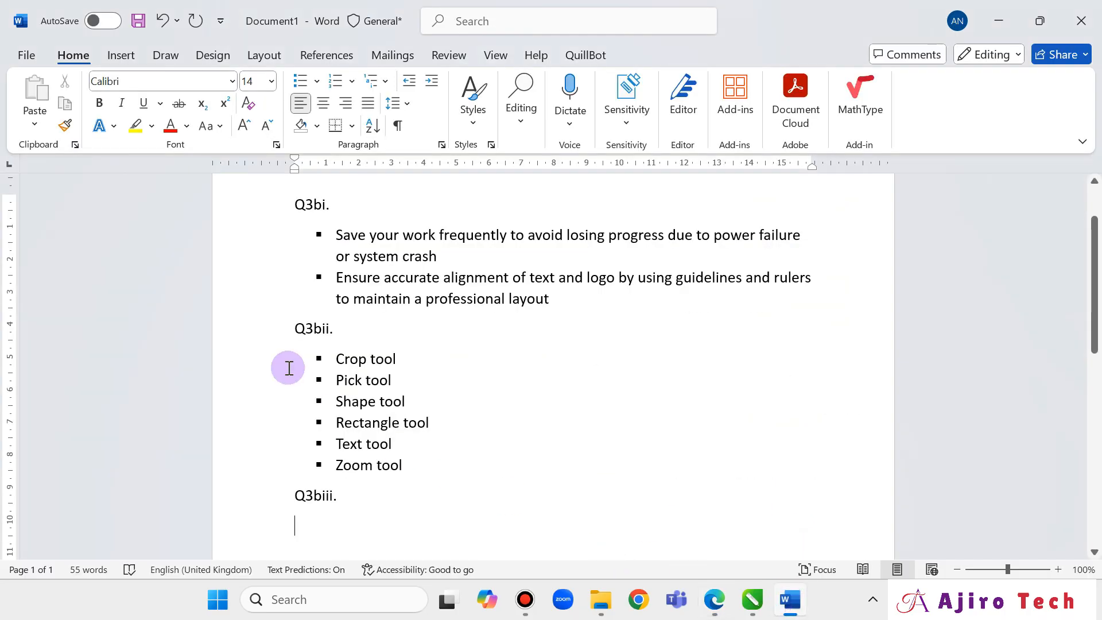
left_click(319, 82)
left_click(313, 138)
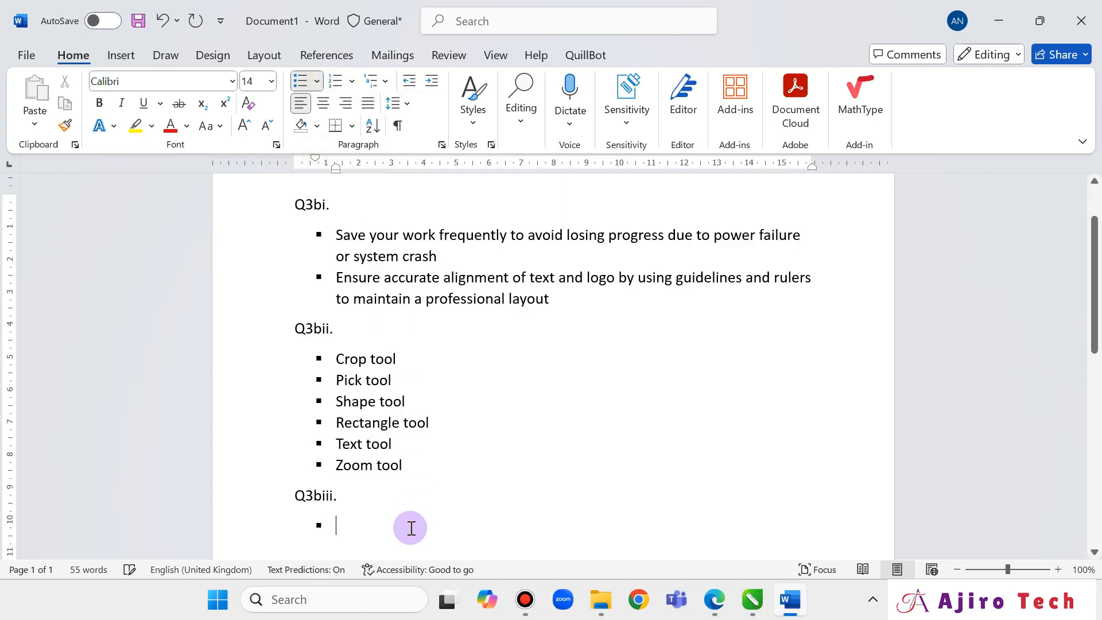
Type the first step, 'Launch the Corel Draw', fixing the typos along the way.
type("Lauc")
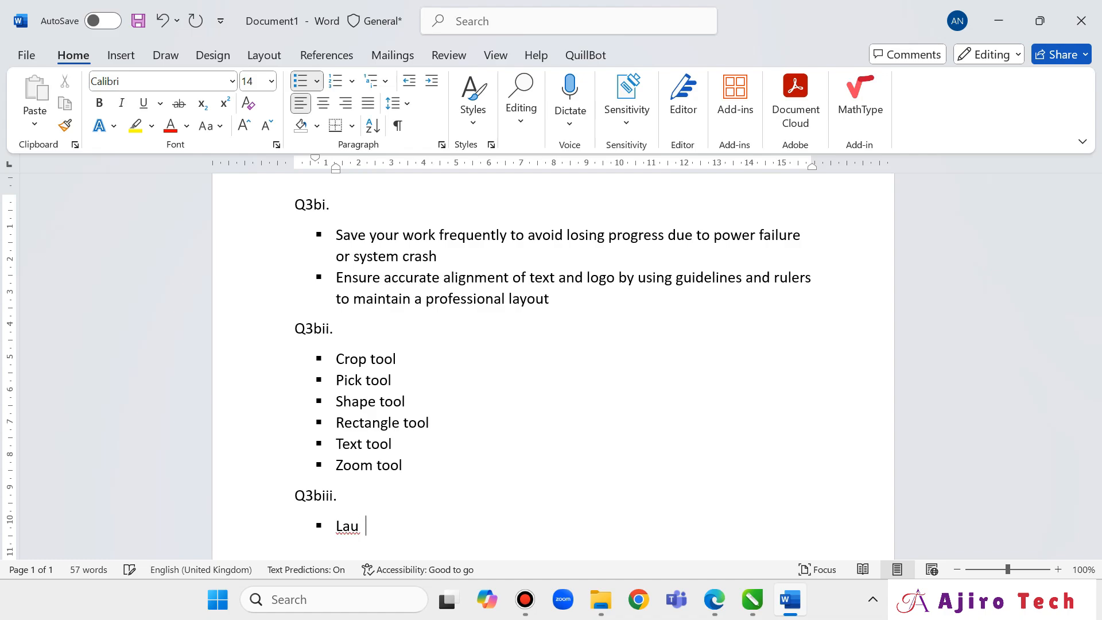
key("BackSpace")
type("nch")
key("BackSpace")
type("ch te")
key("BackSpace")
key("BackSpace")
type("the co")
key("BackSpace")
key("BackSpace")
type("Corel Dtaw")
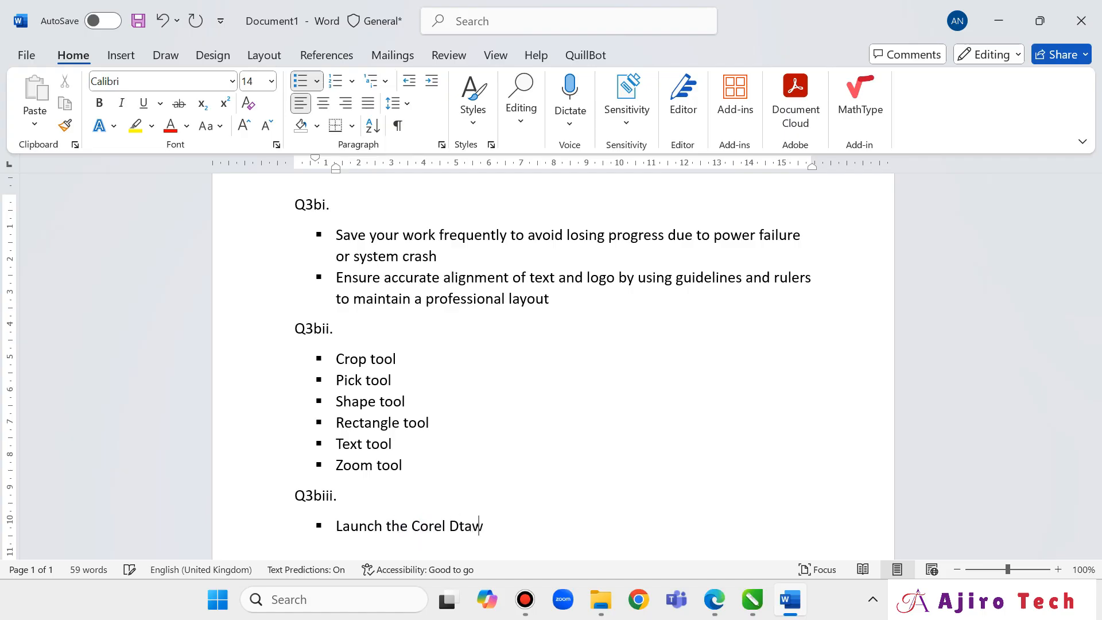
key("BackSpace")
key("BackSpace")
key("BackSpace")
type("raw -")
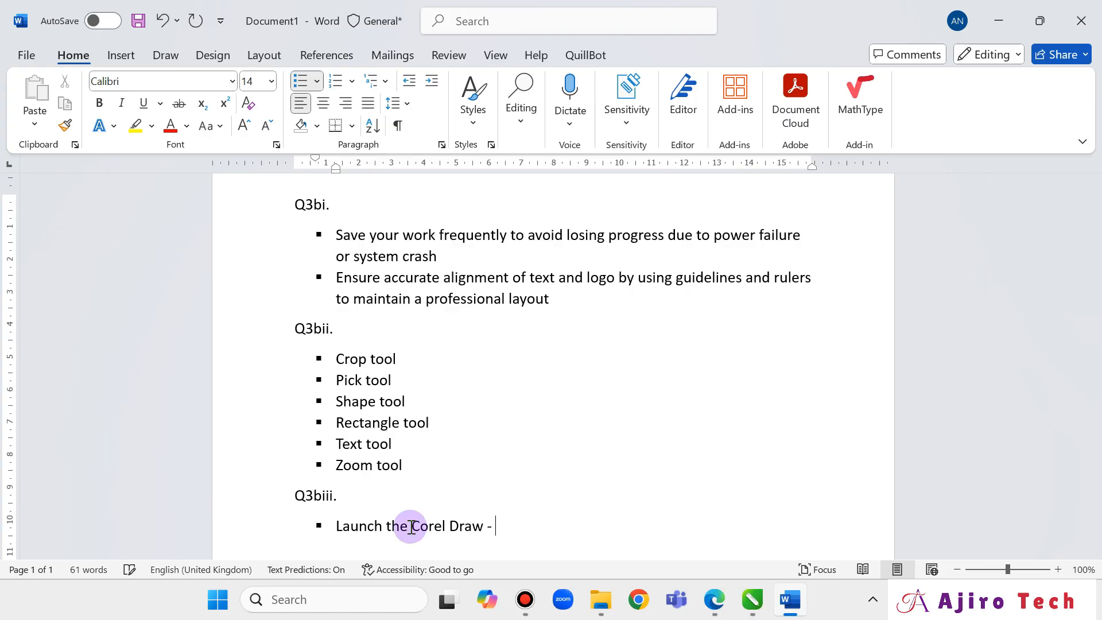
type(" Open the")
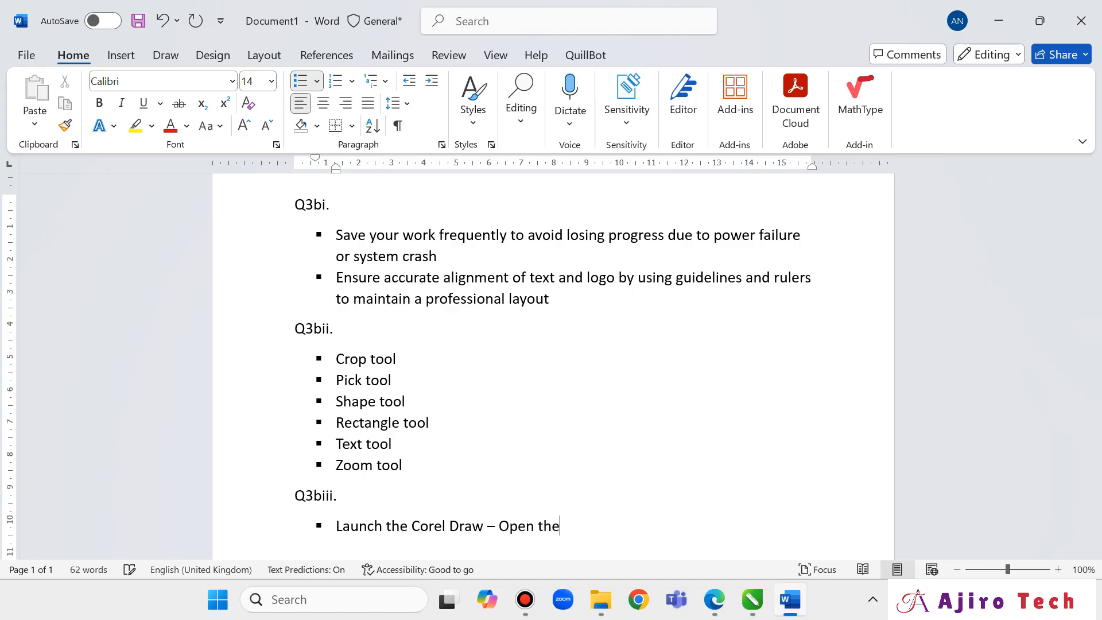
key("BackSpace")
key("BackSpace")
key("BackSpace")
key("BackSpace")
key("BackSpace")
key("BackSpace")
key("BackSpace")
key("BackSpace")
key("BackSpace")
key("BackSpace")
key("BackSpace")
Add 'Open the source document' after checking the question paper, then start a new bullet.
type("Op")
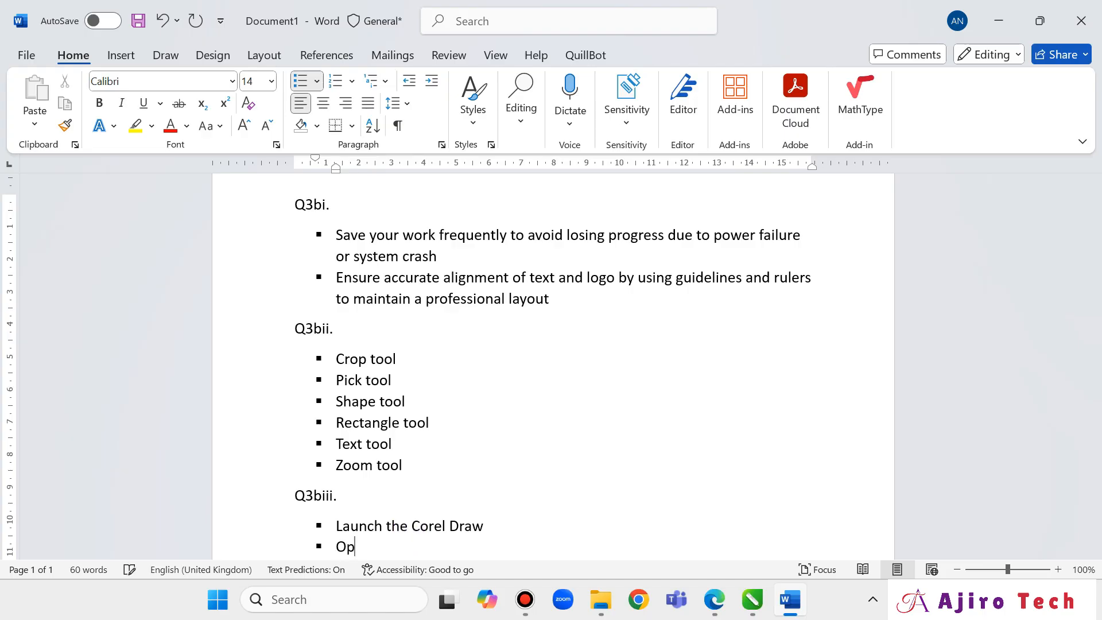
type("en the source document")
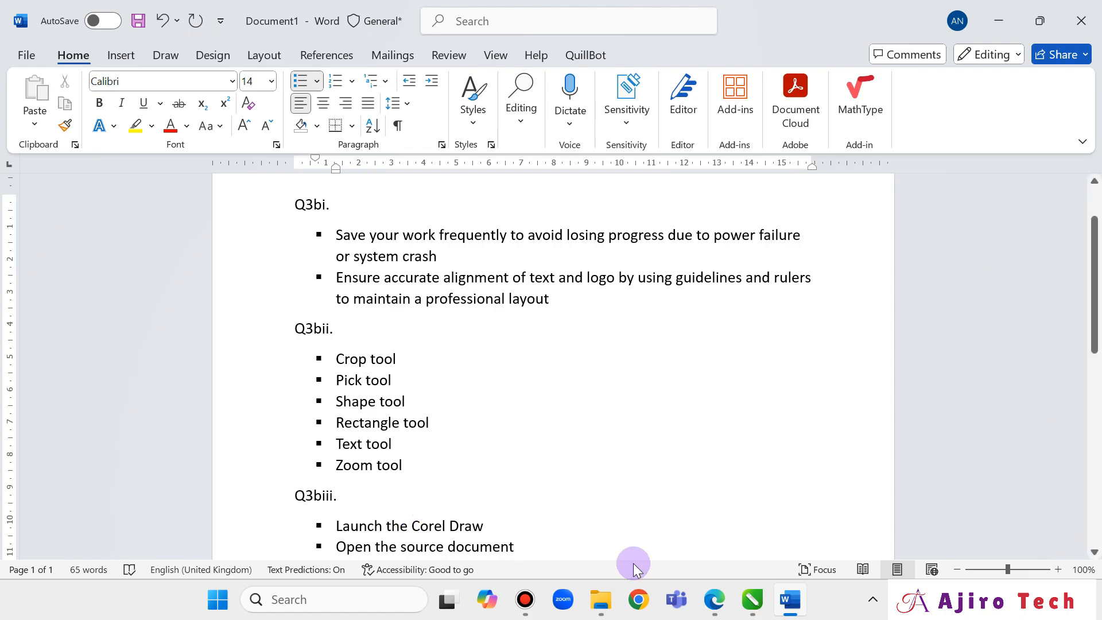
left_click(713, 600)
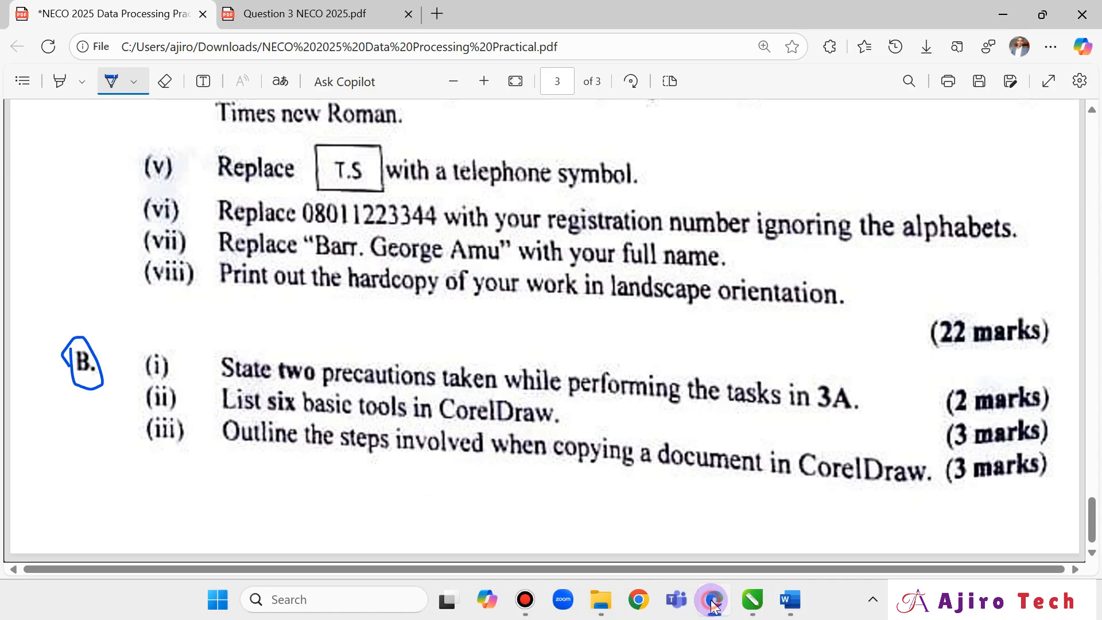
left_click(713, 602)
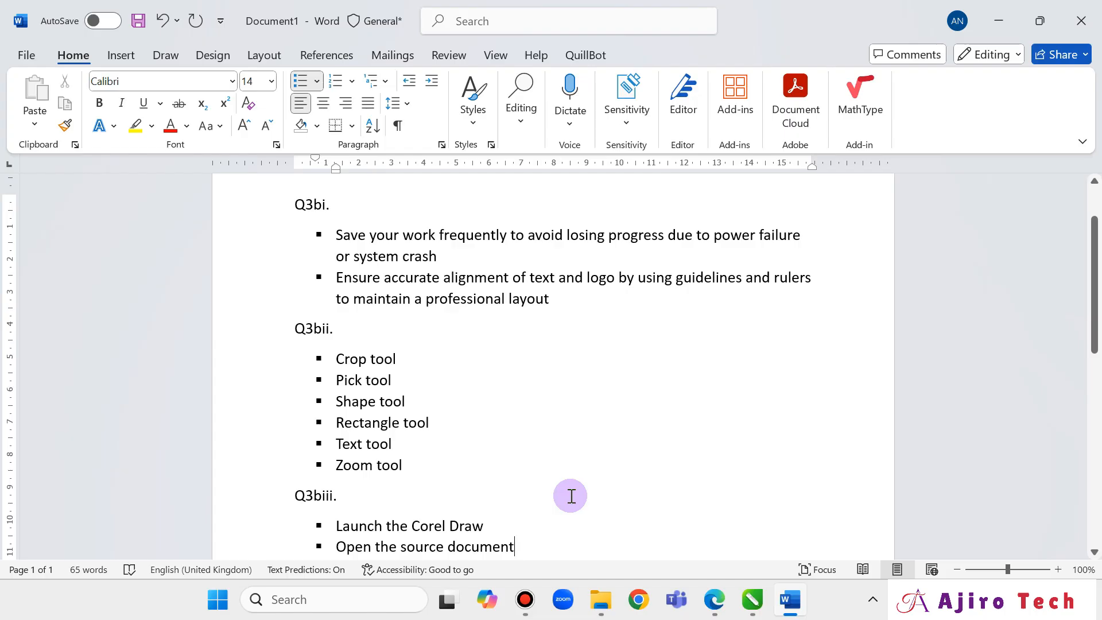
key("Return")
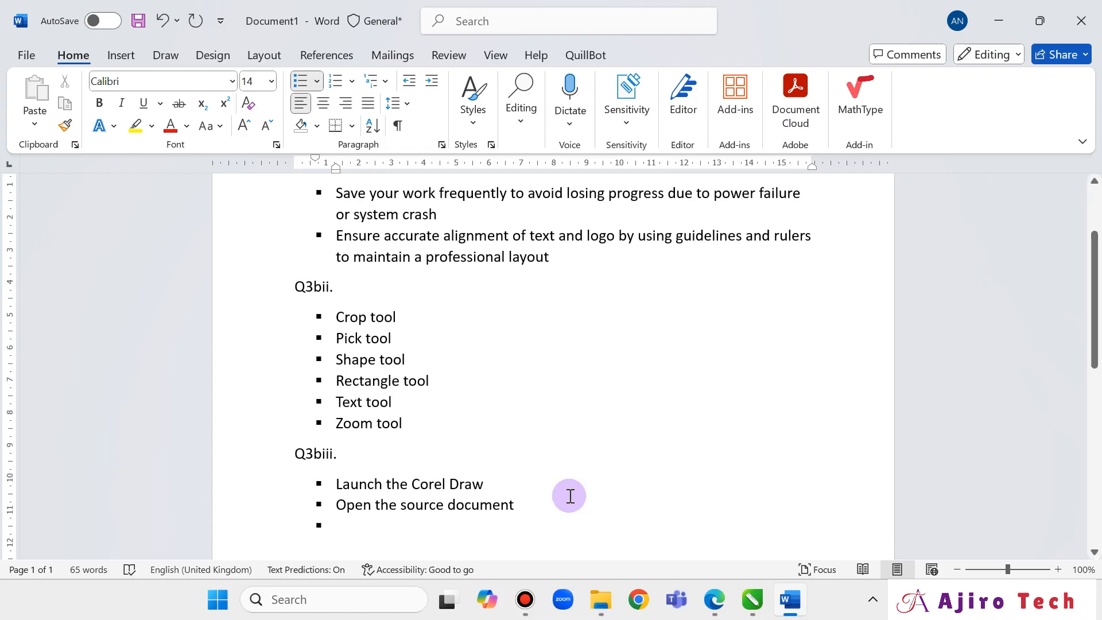
Add the bullet 'Select the entire content', correcting misspellings, and start a new bullet.
type("Selle")
key("BackSpace")
key("BackSpace")
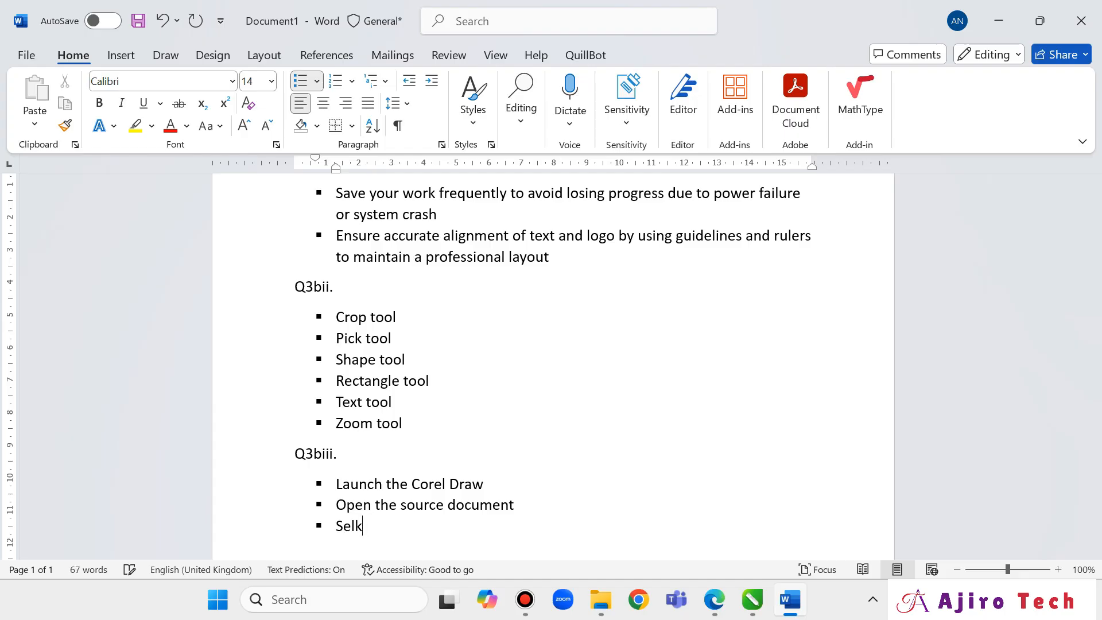
type("le")
key("BackSpace")
type("e")
key("BackSpace")
key("BackSpace")
type("ect the entire")
key("BackSpace")
key("BackSpace")
key("BackSpace")
type("ire content")
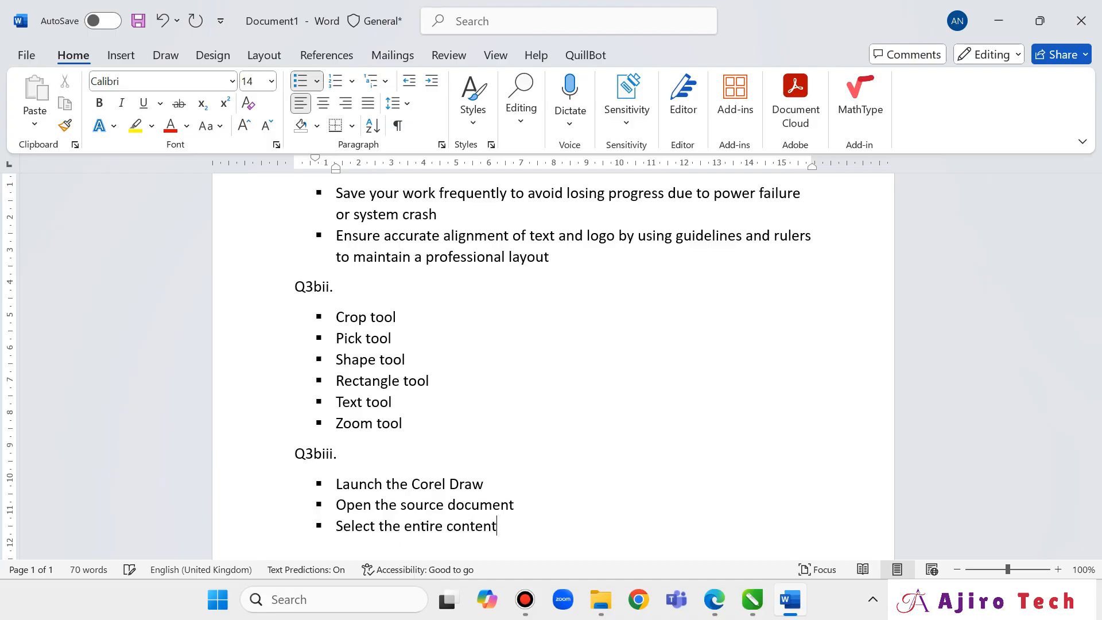
key("Return")
Add 'Copy the content', check the question paper, then start another bullet.
type("Copy the content")
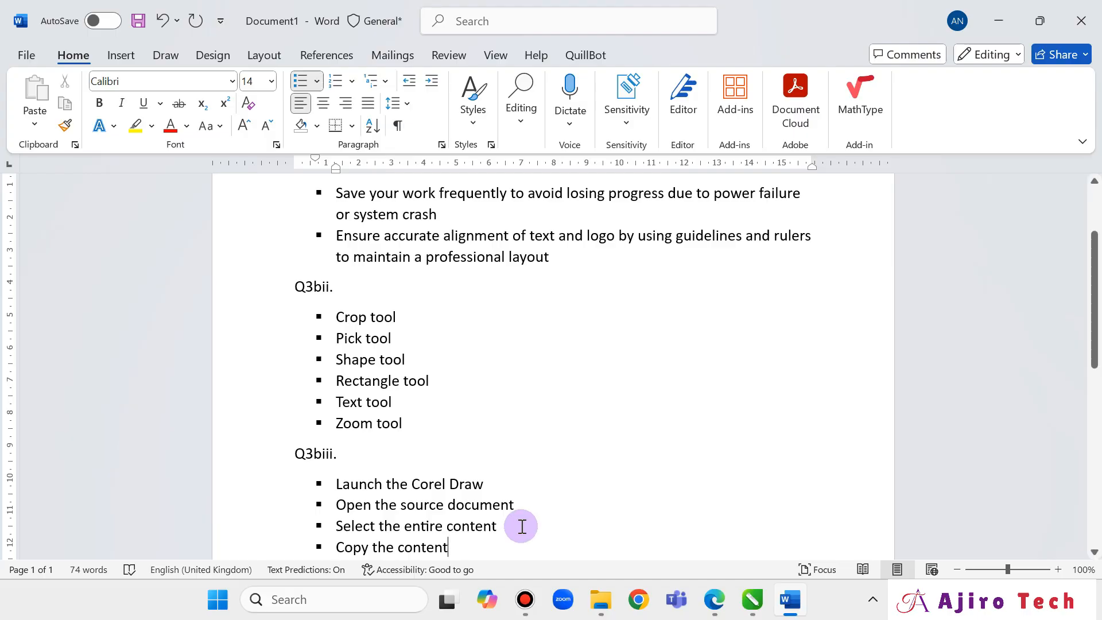
left_click(712, 598)
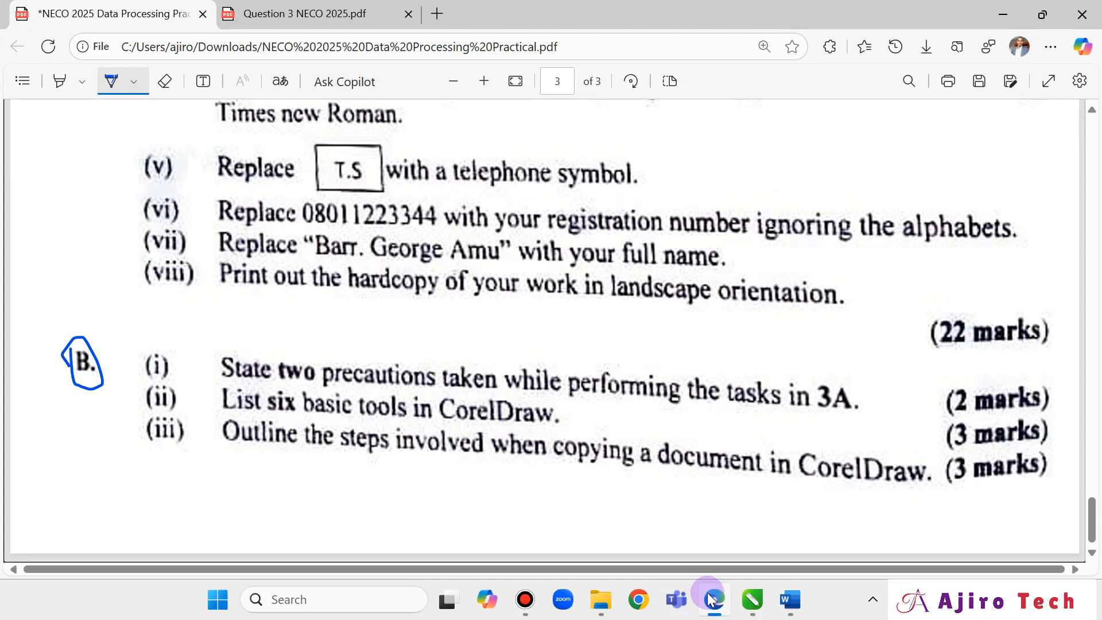
left_click(712, 598)
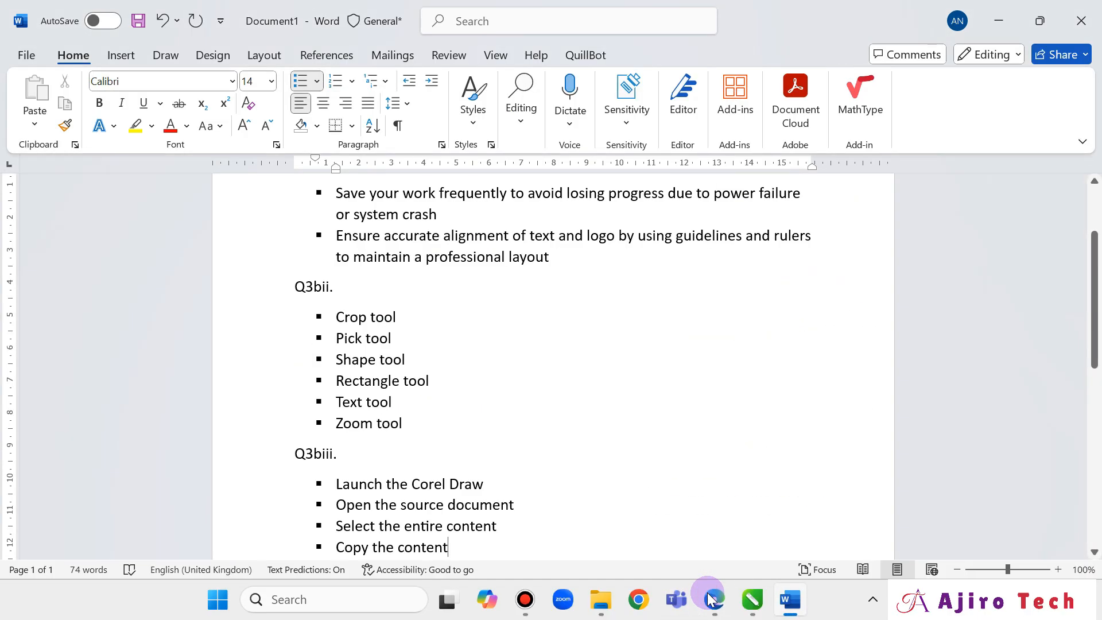
left_click(712, 598)
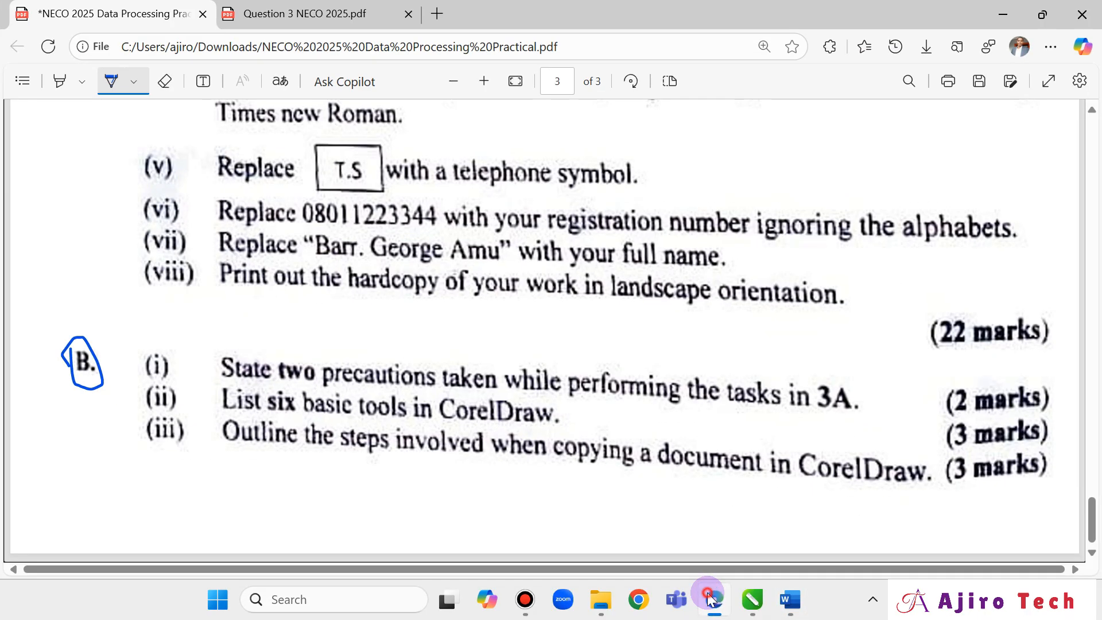
left_click(710, 599)
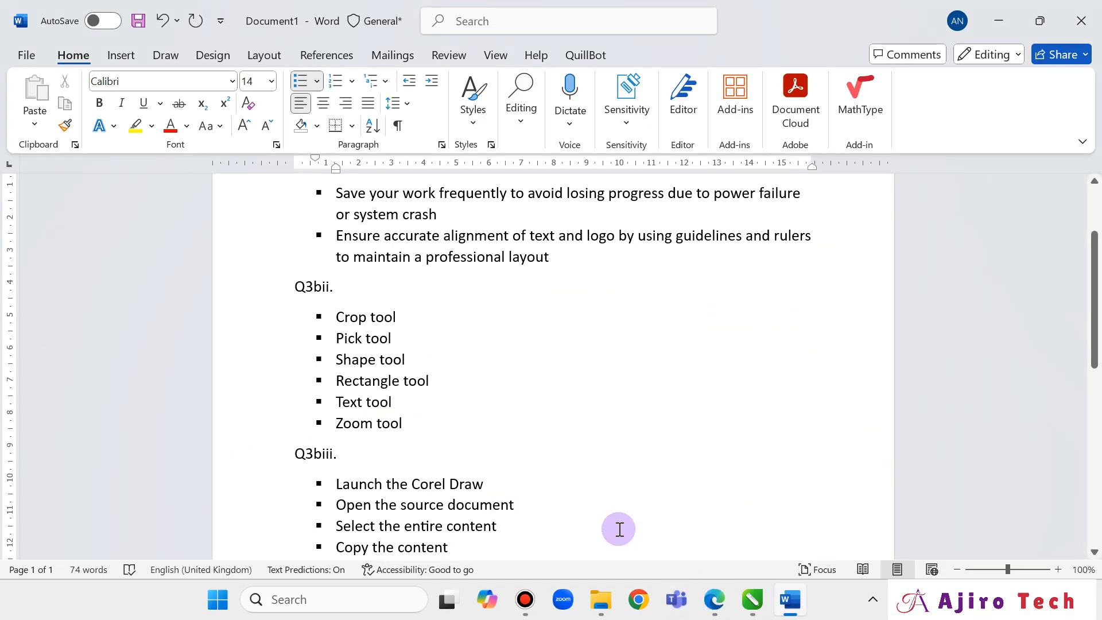
key("Return")
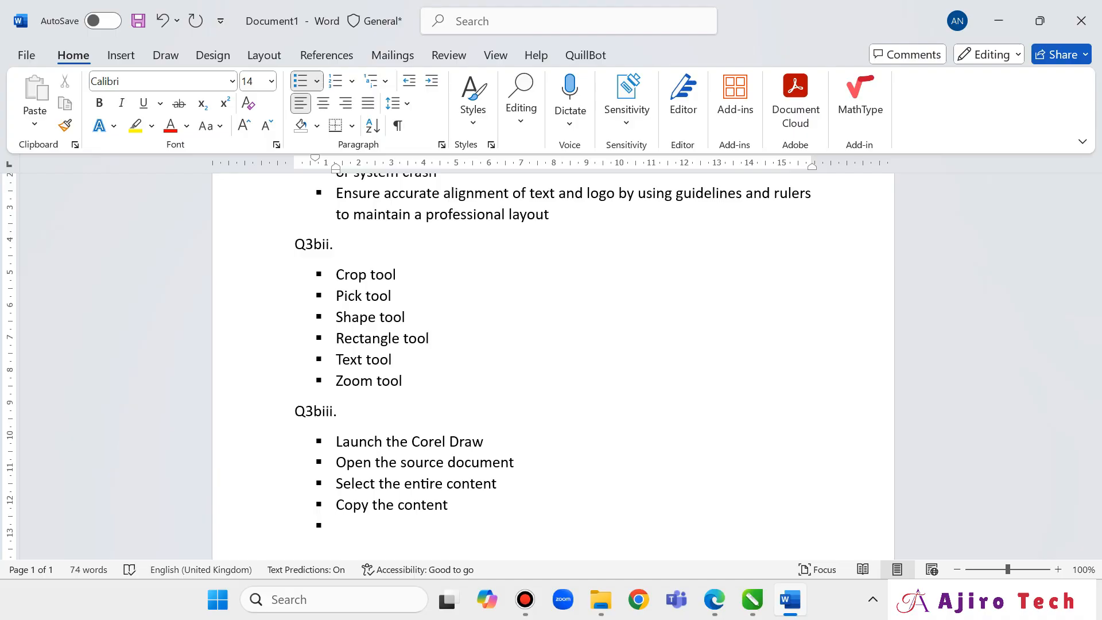
left_click(717, 602)
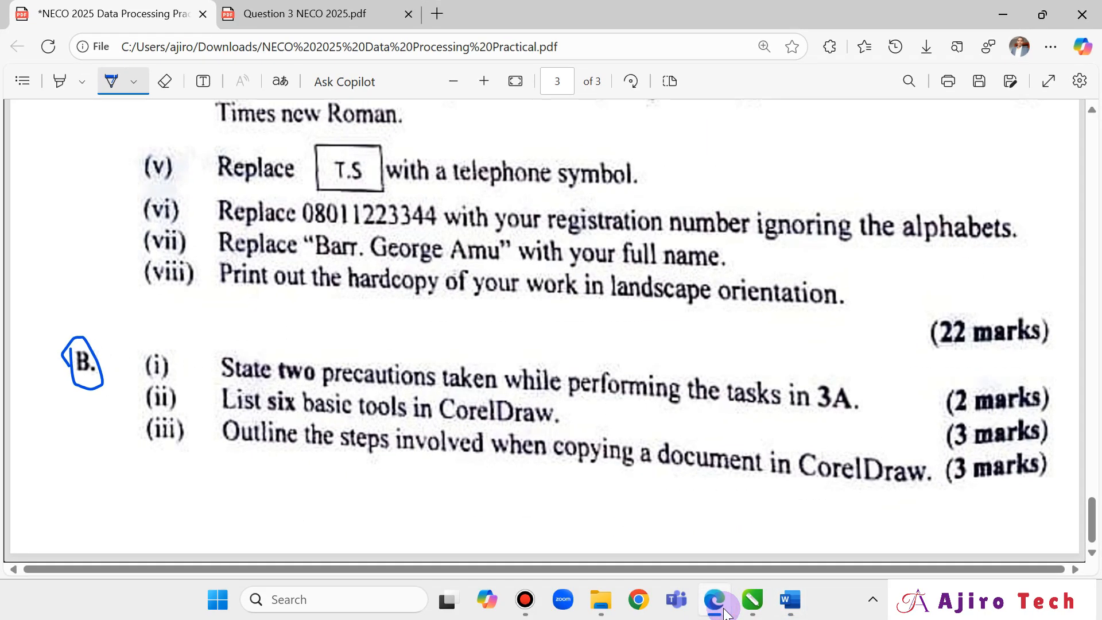
left_click(721, 608)
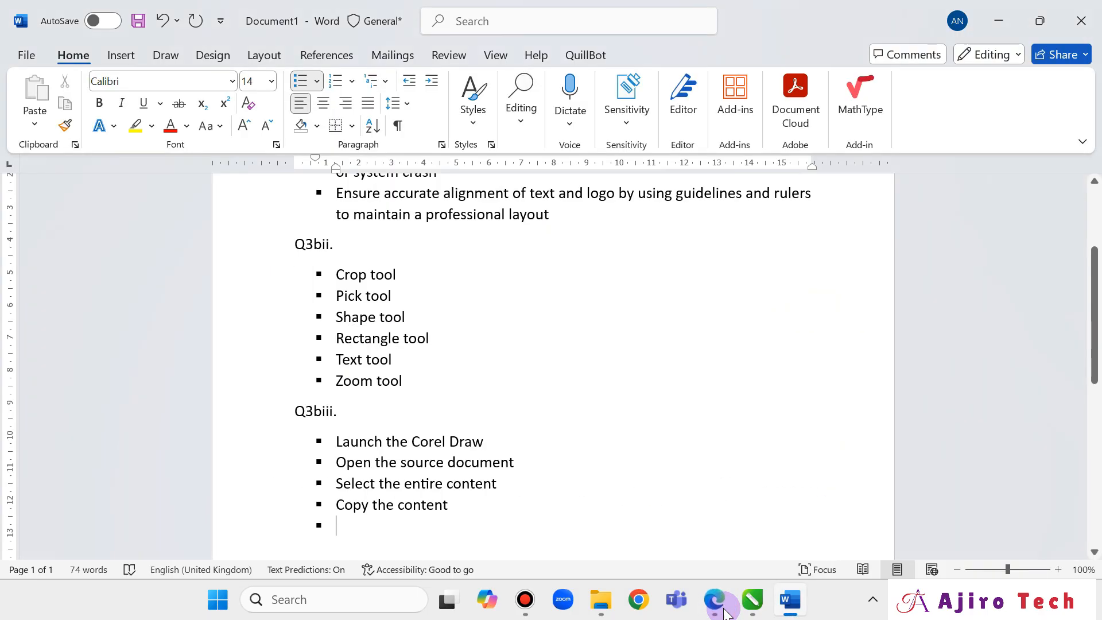
left_click(484, 448)
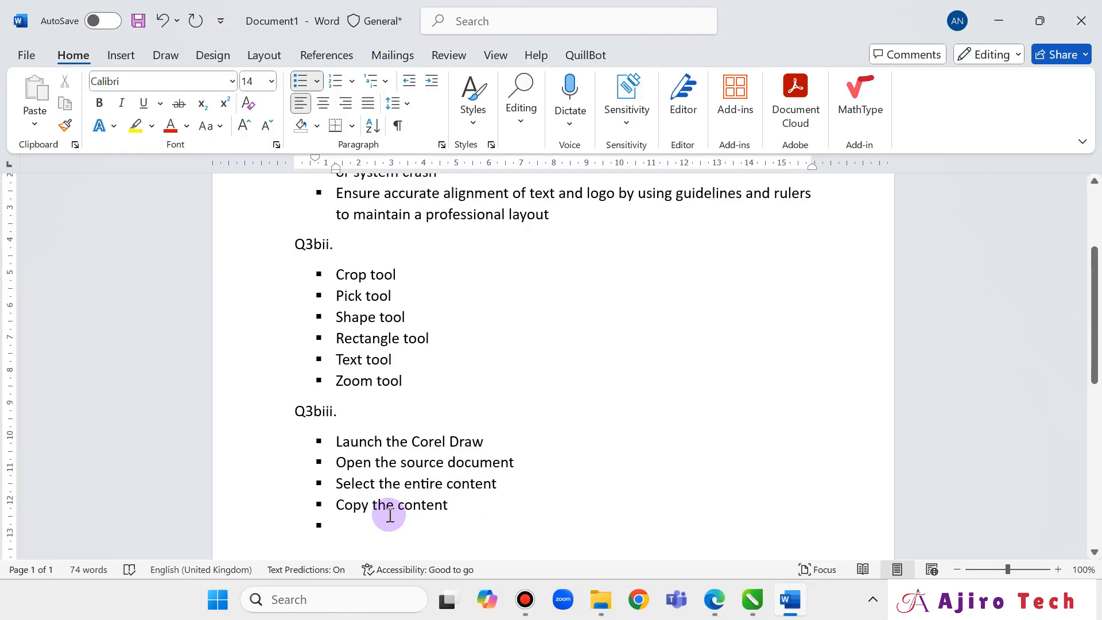
key("BackSpace")
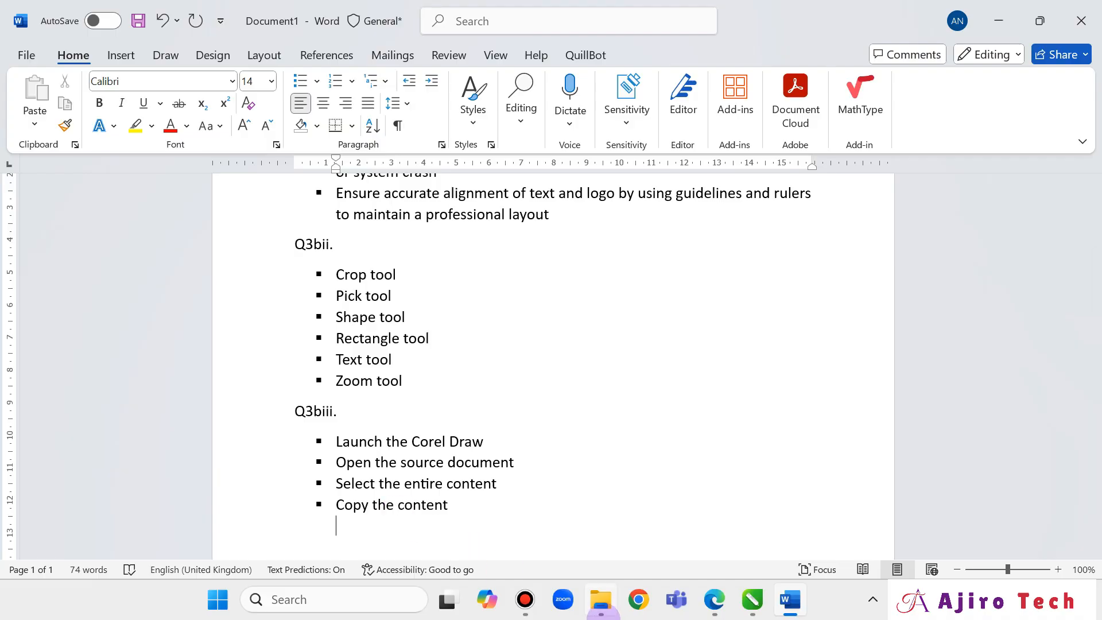
left_click(711, 613)
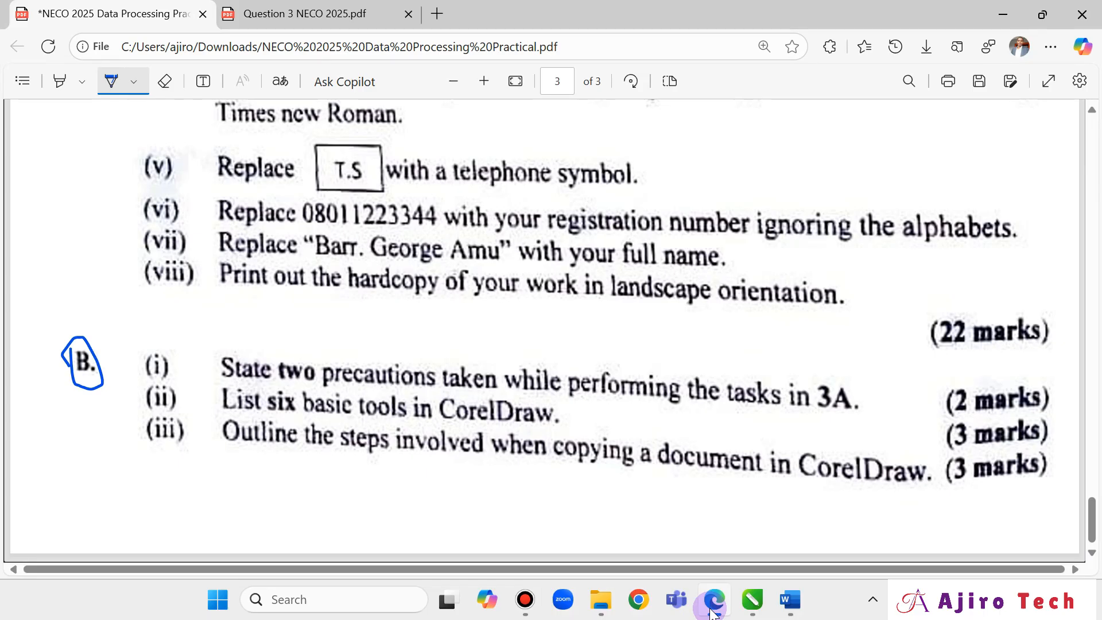
left_click(712, 613)
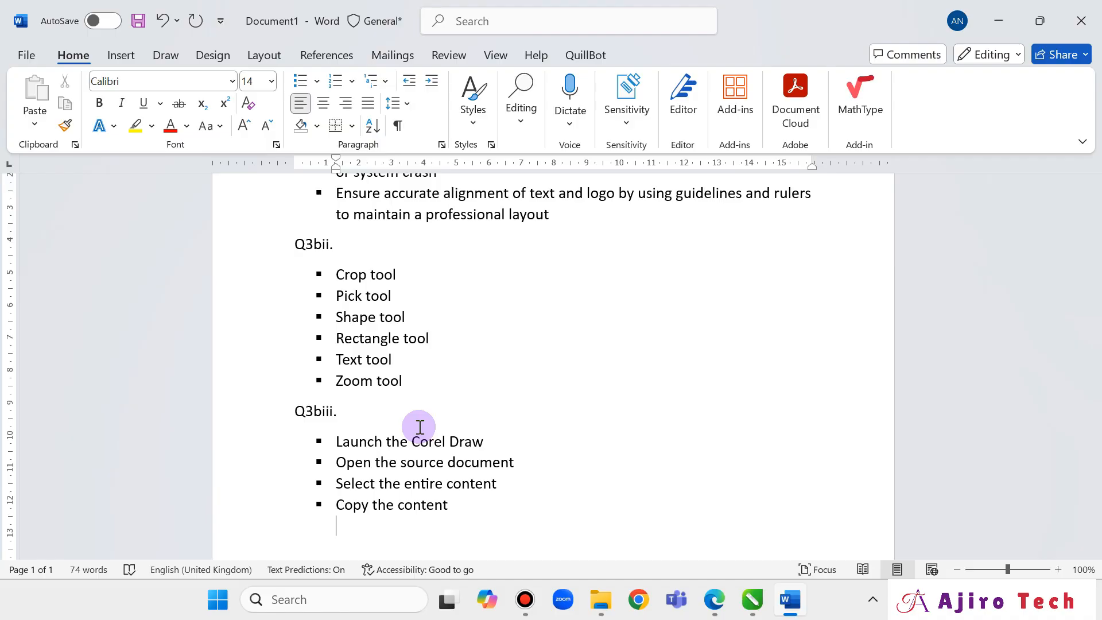
Bring the Question 3 NECO 2025 card window forward and marquee-select all eleven card objects.
left_click(753, 599)
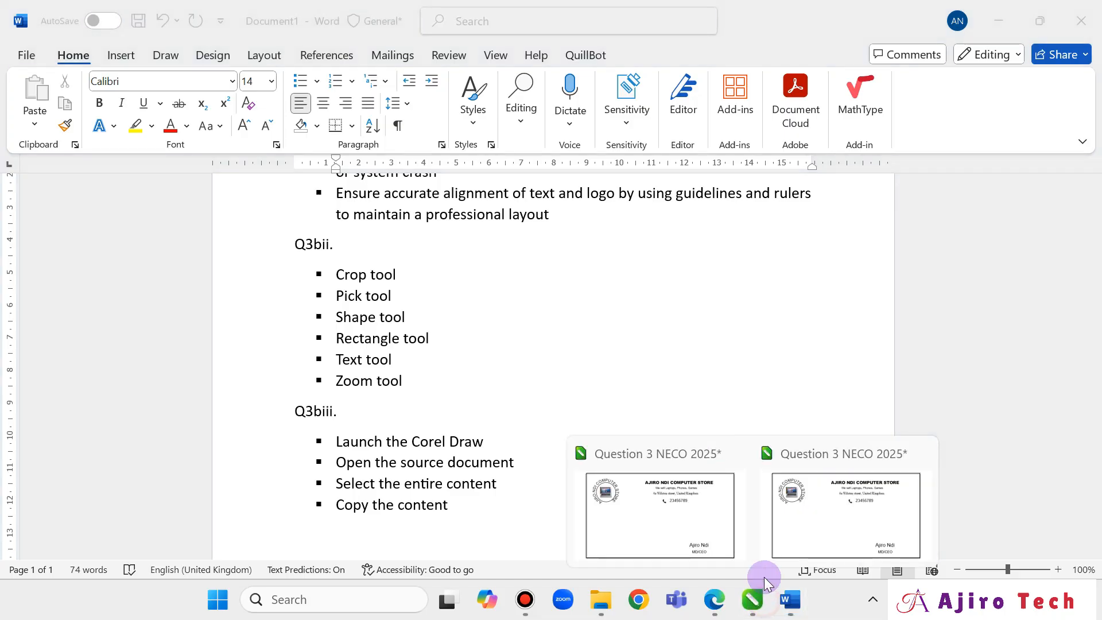
left_click(623, 485)
left_click(16, 27)
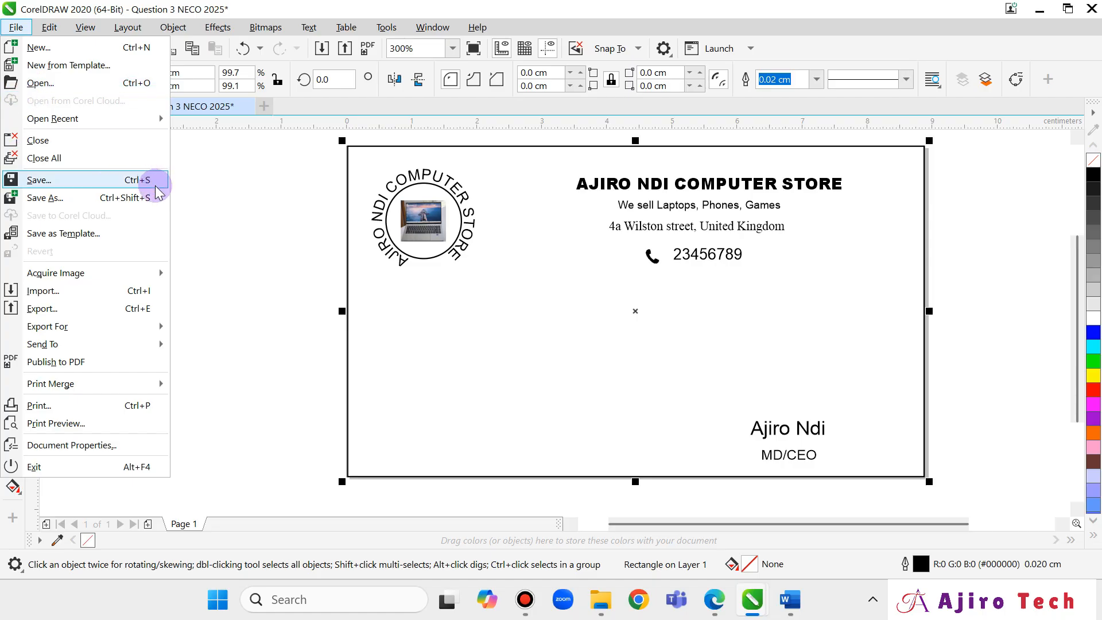
left_click(202, 187)
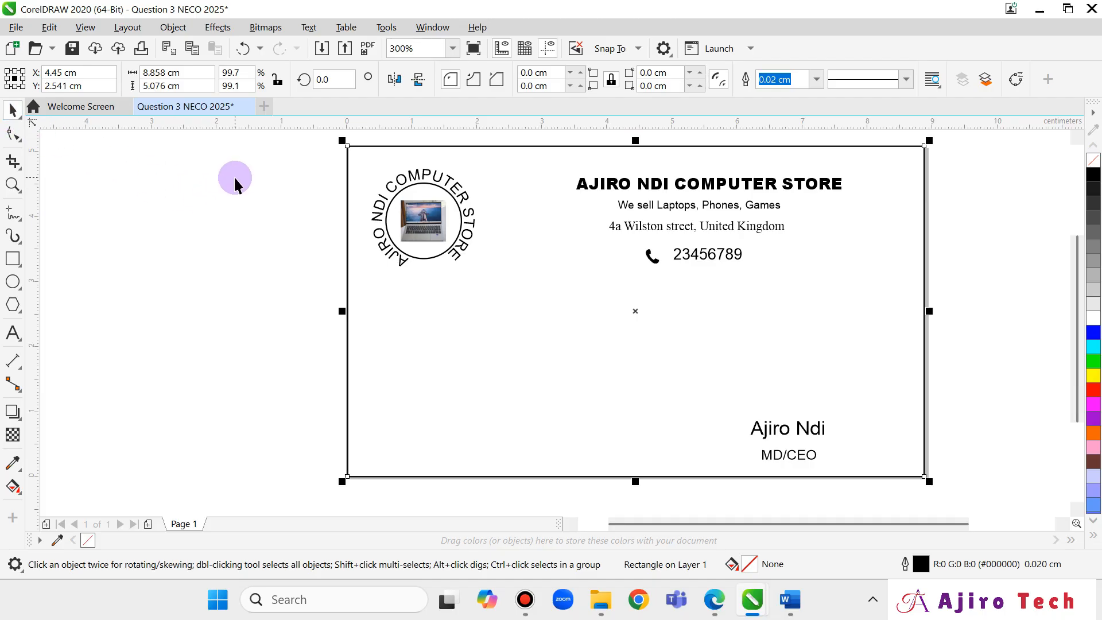
left_click(317, 207)
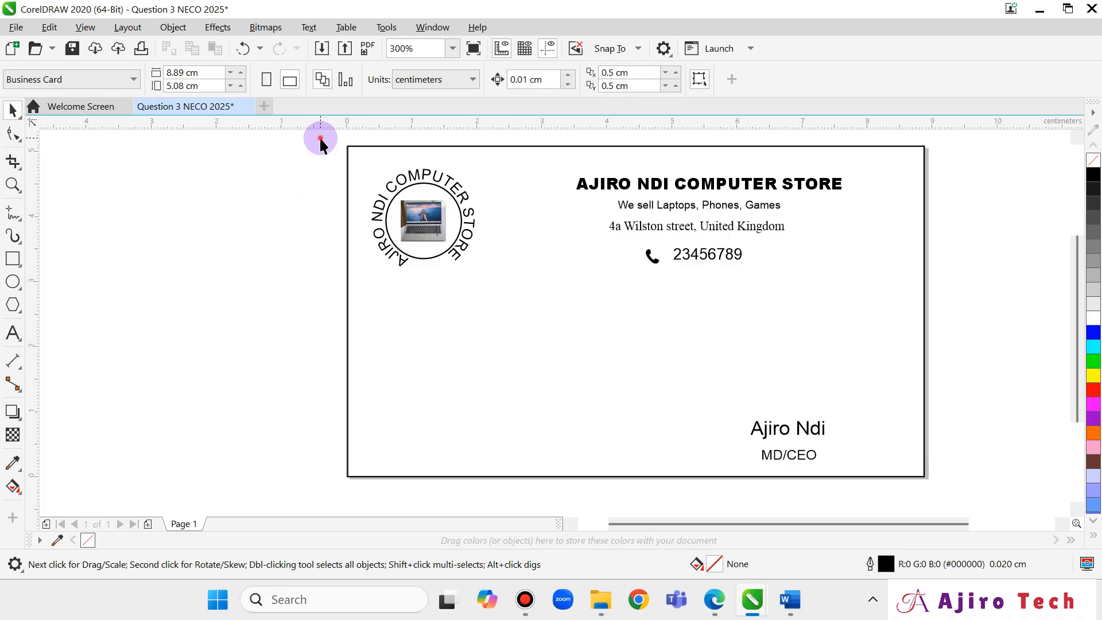
left_click_drag(320, 139, 956, 496)
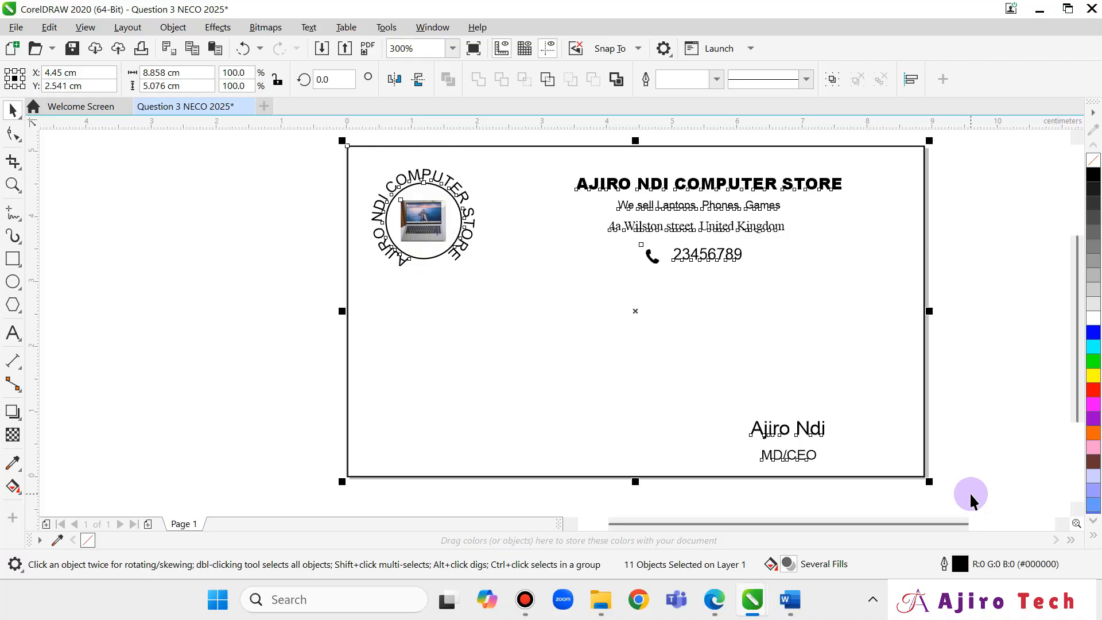
Copy the eleven card objects and add a blank Page 2 after Page 1.
right_click(829, 371)
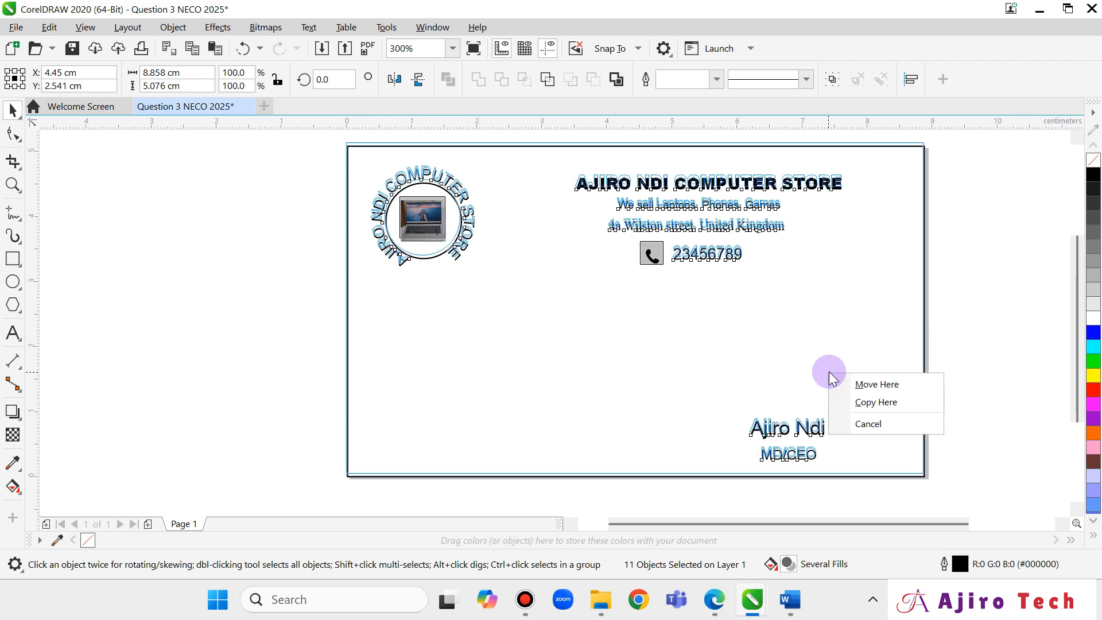
left_click(706, 322)
right_click(706, 322)
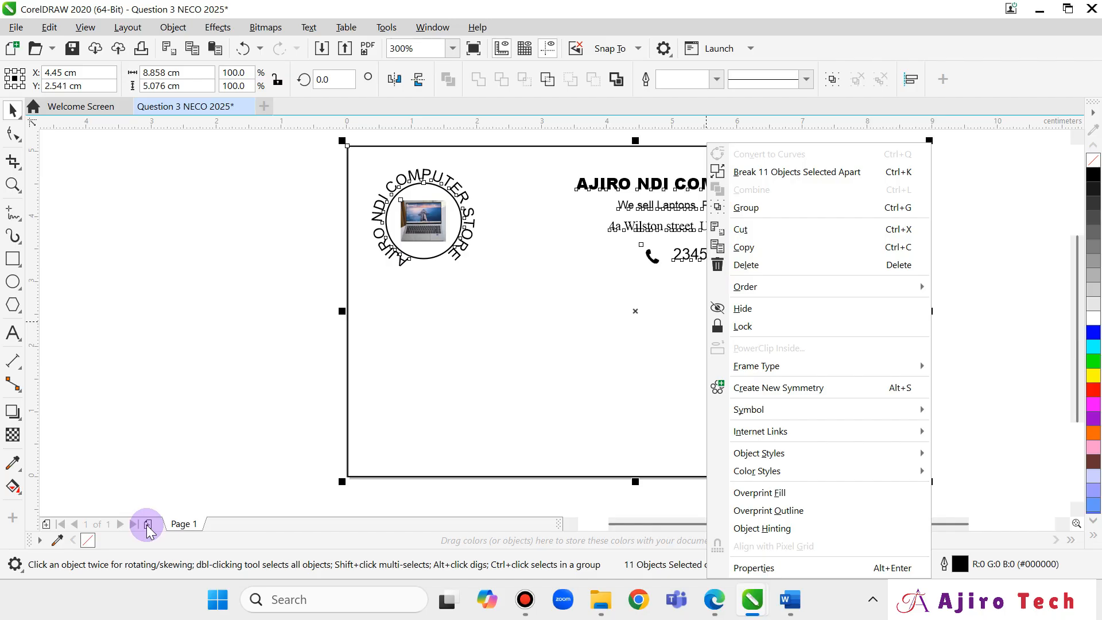
left_click(744, 246)
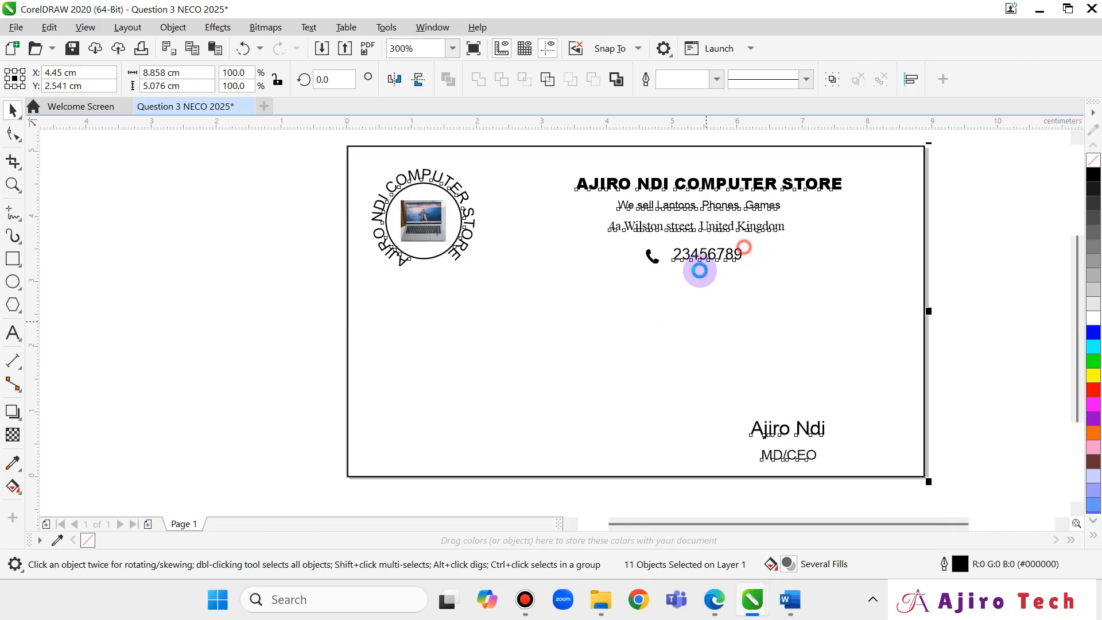
left_click(151, 524)
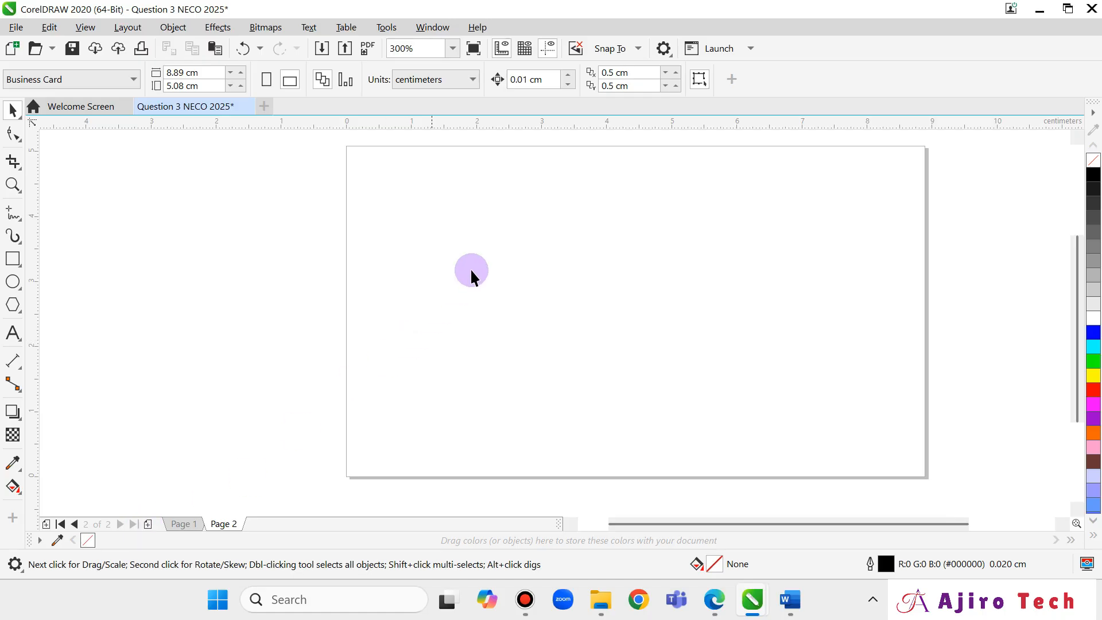
right_click(565, 185)
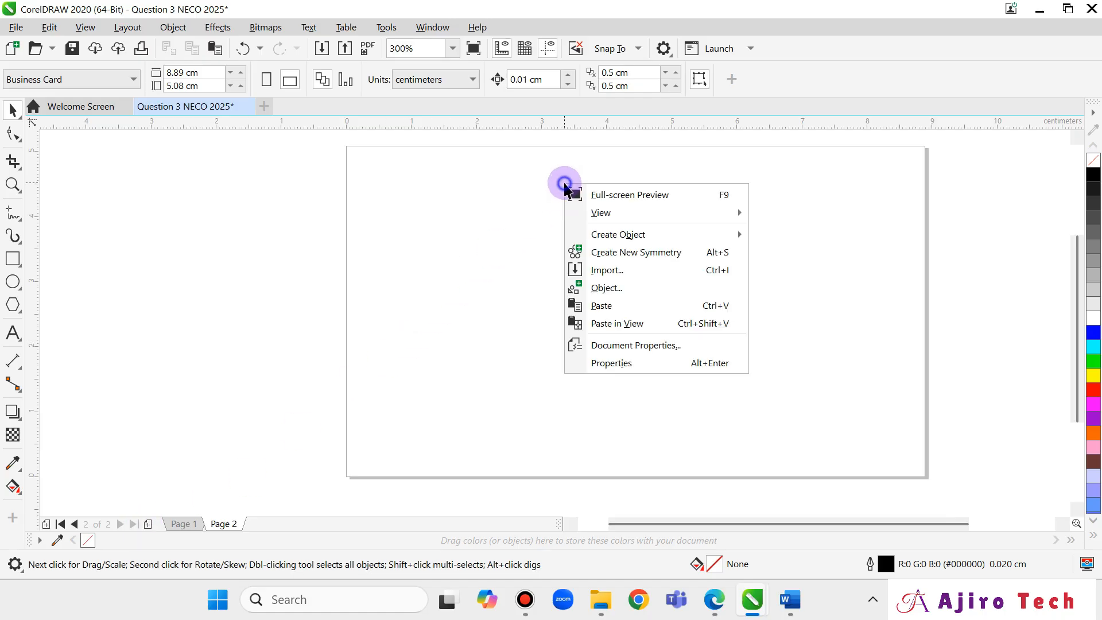
Paste the copied business card onto Page 2, then glance at the question paper.
left_click(600, 306)
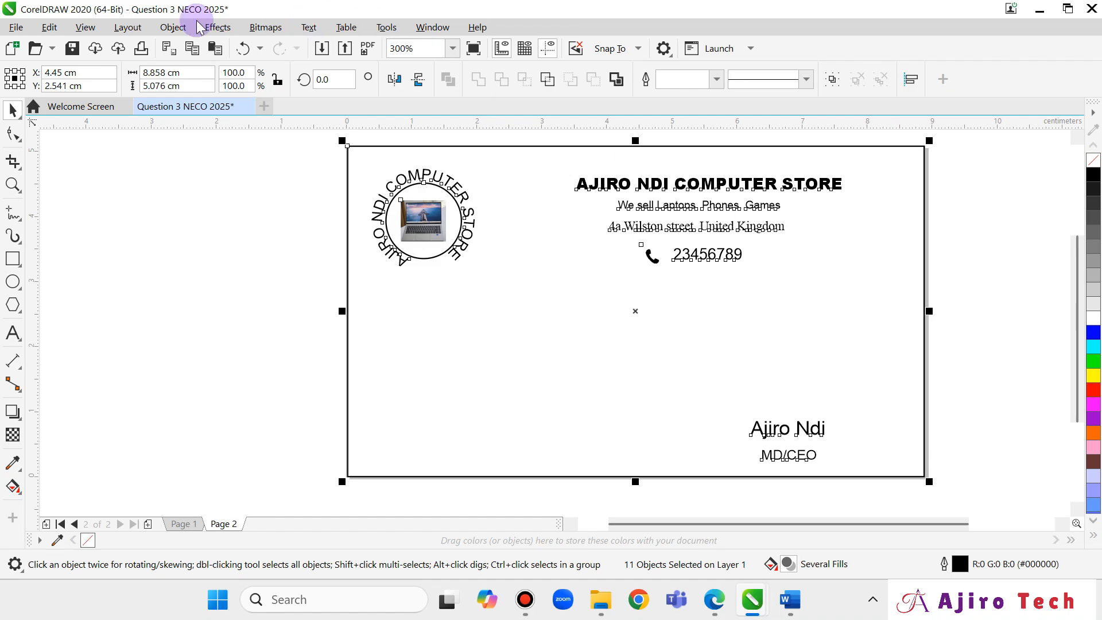
left_click(14, 27)
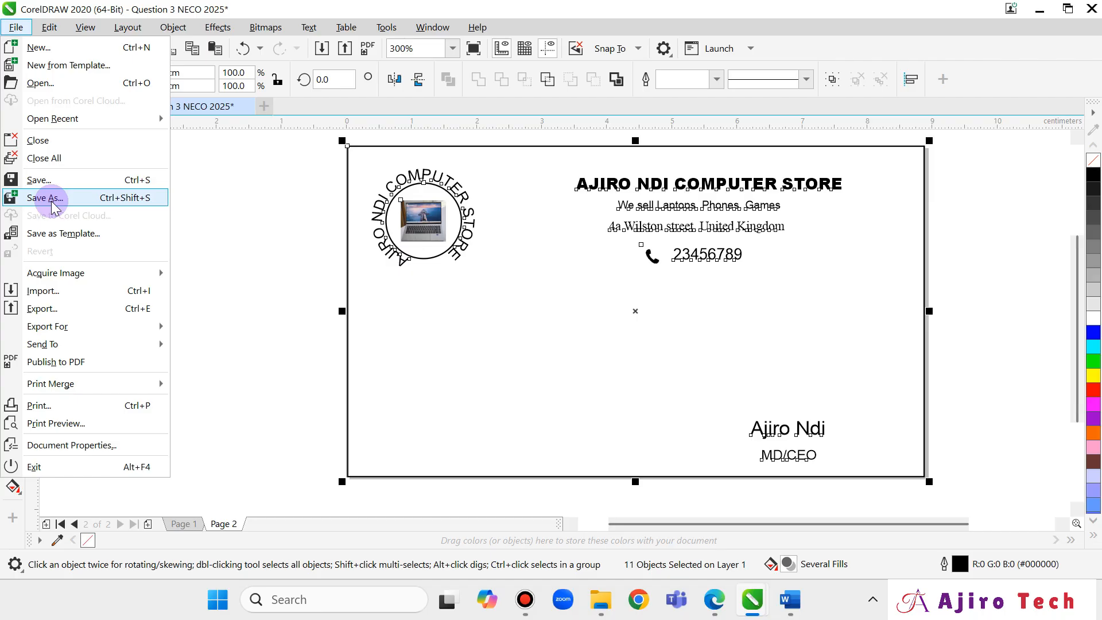
left_click(728, 613)
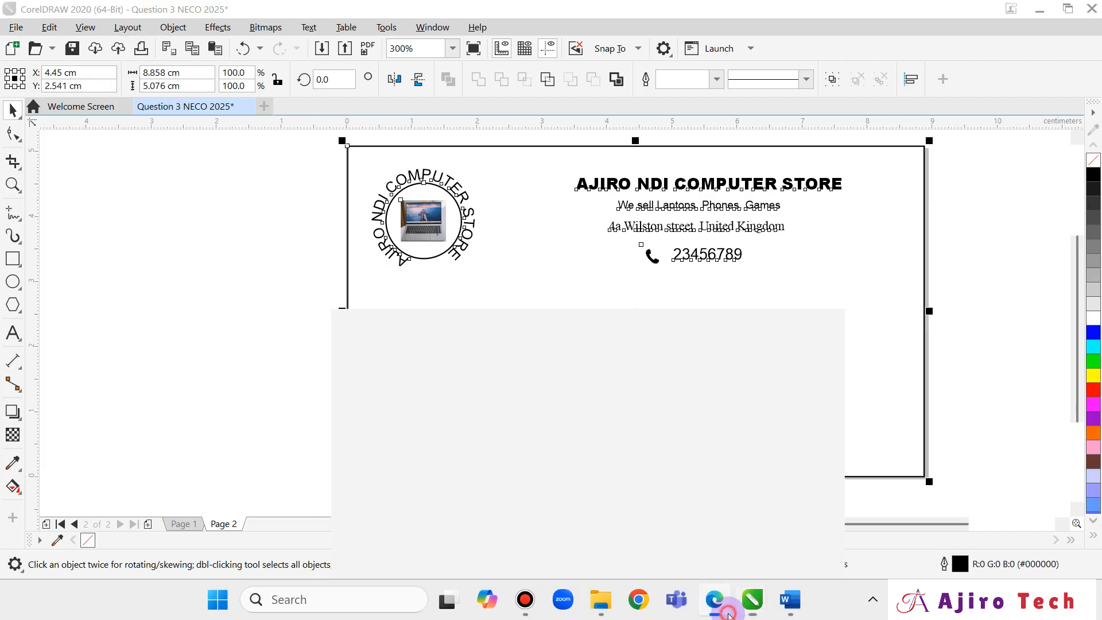
left_click(728, 613)
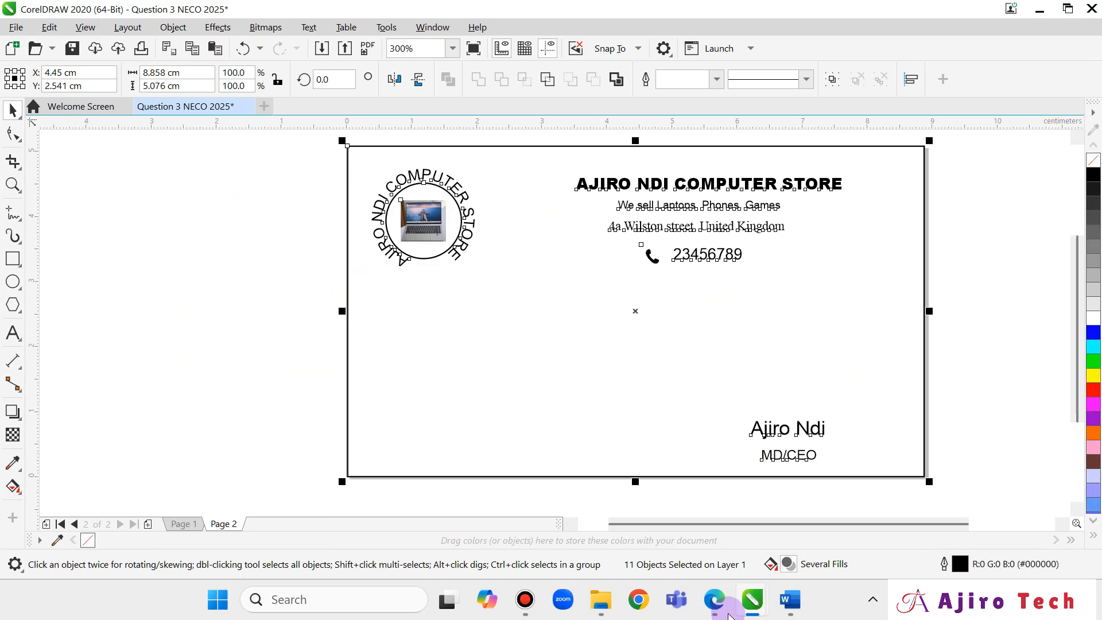
Save the Word answers as 'Question 3b' in the Downloads > NECO 2025 folder.
left_click(791, 601)
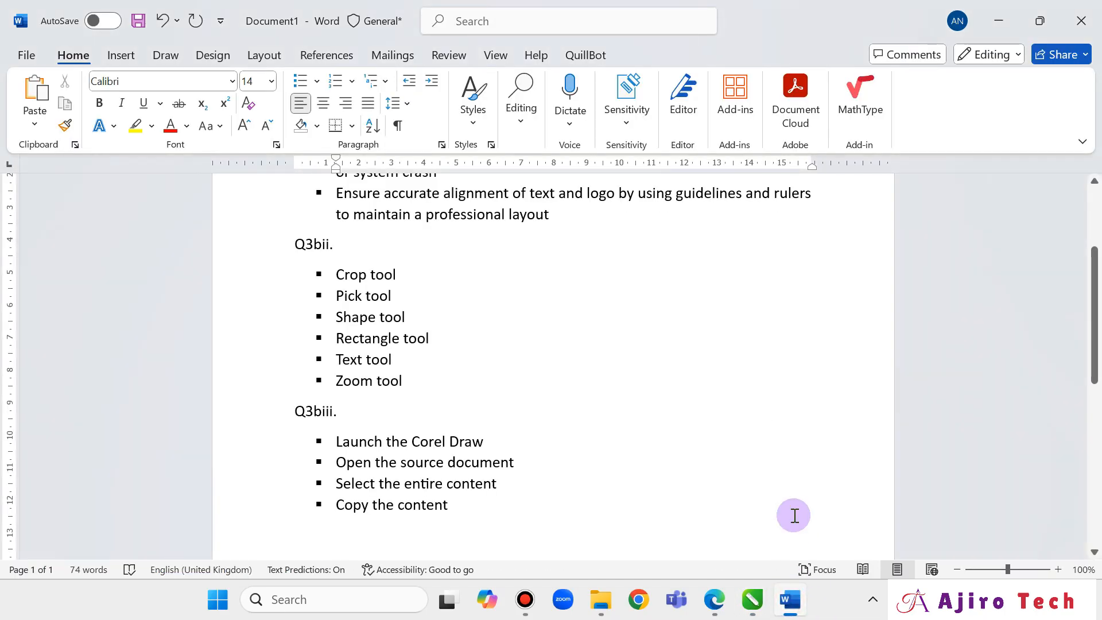
scroll(830, 356, "up", 4)
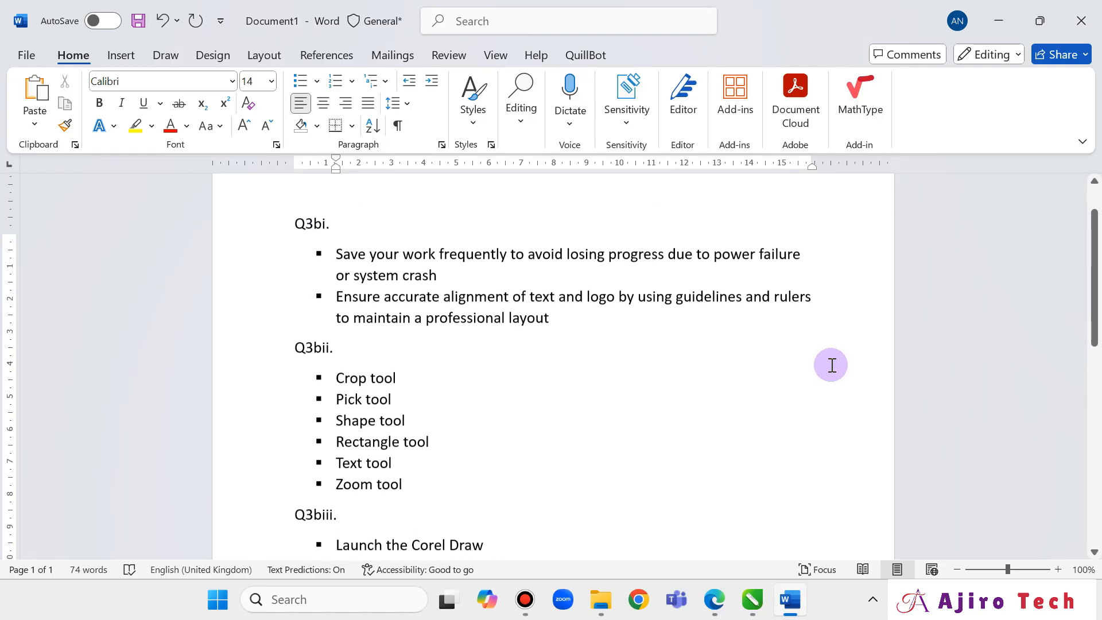
left_click(25, 55)
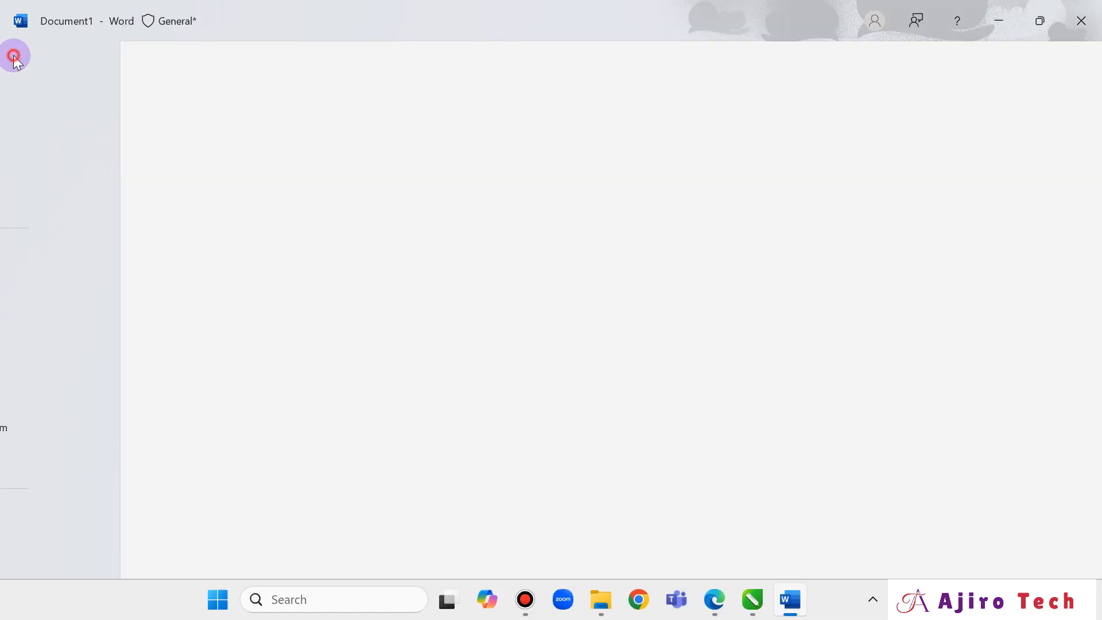
left_click(56, 323)
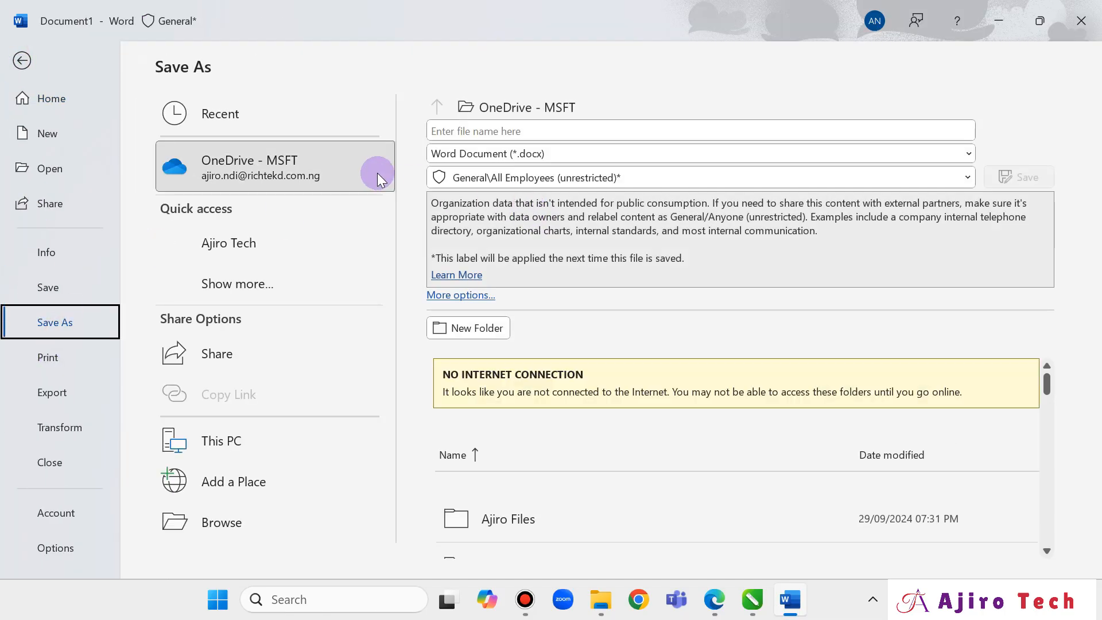
left_click(265, 523)
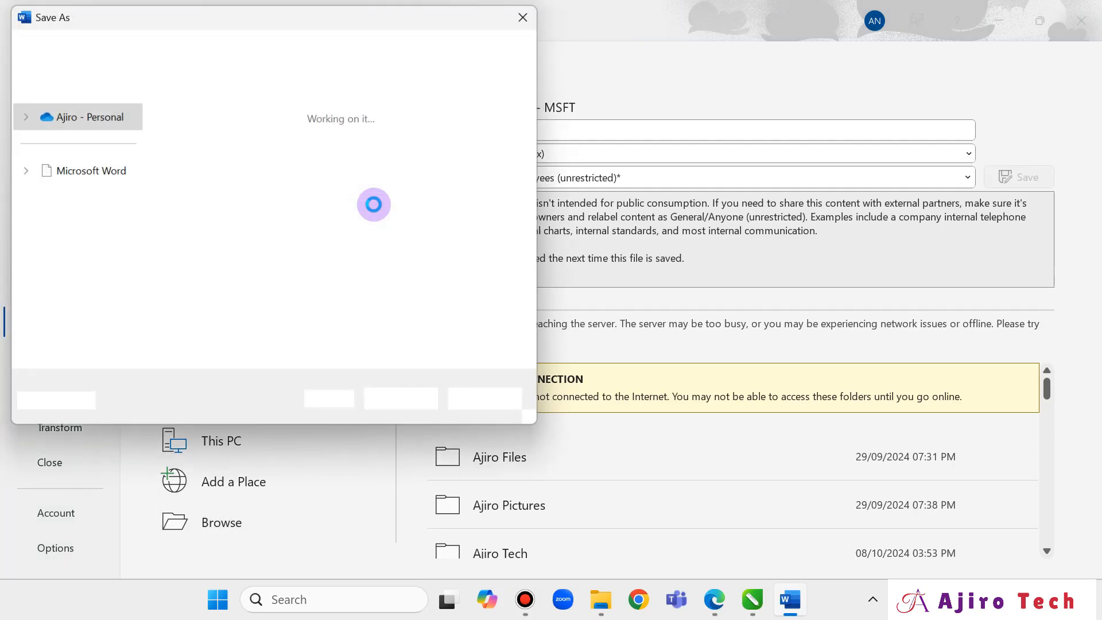
scroll(78, 241, "down", 1)
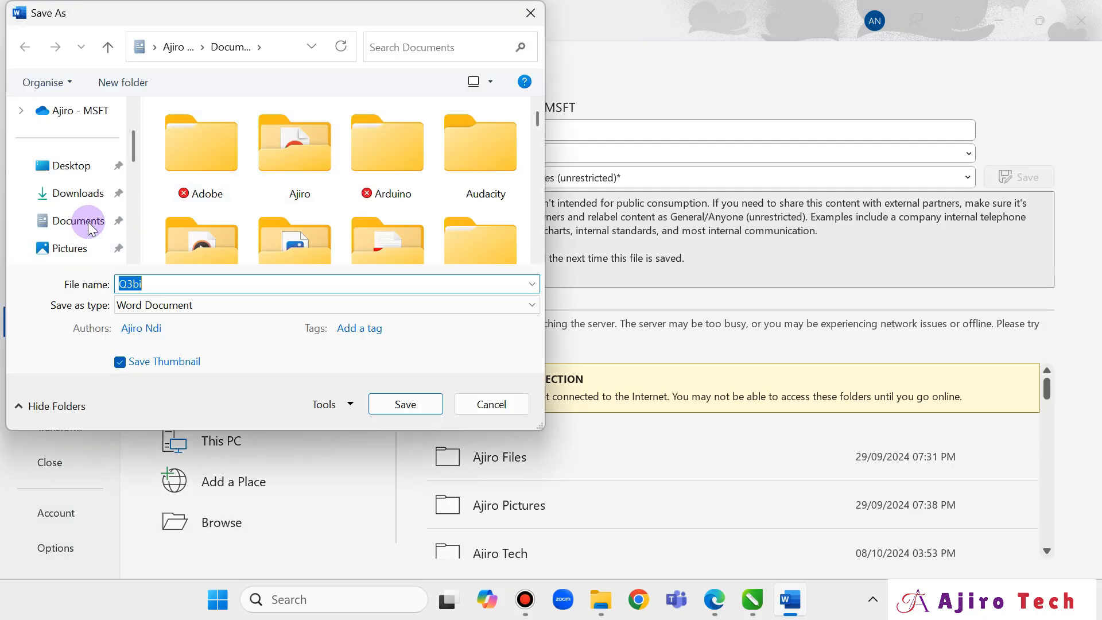
left_click(81, 193)
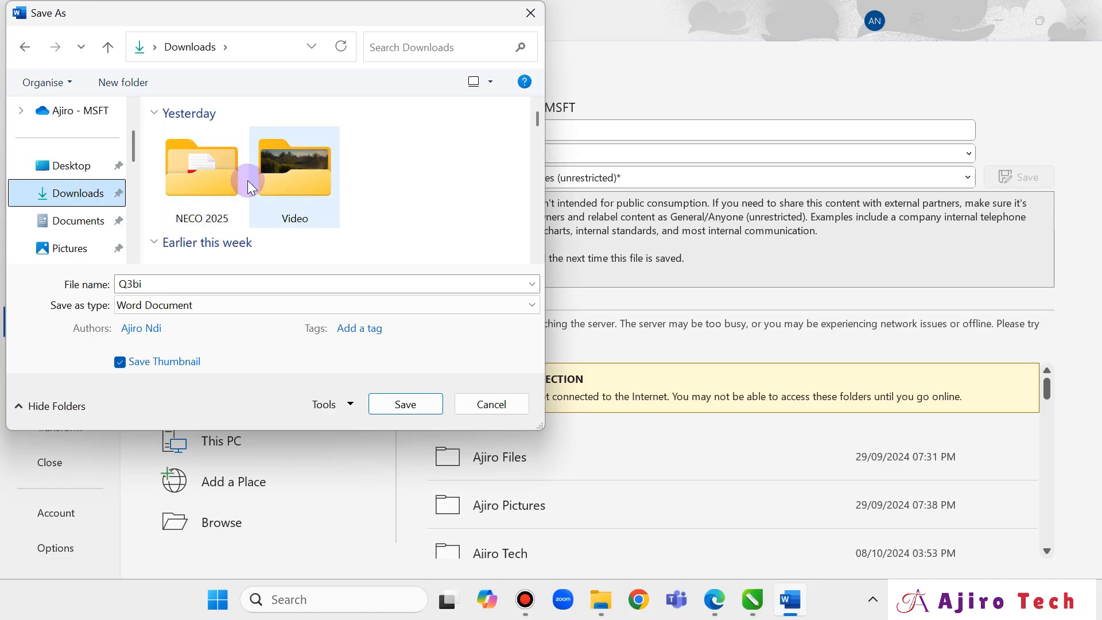
left_click(213, 187)
double_click(212, 188)
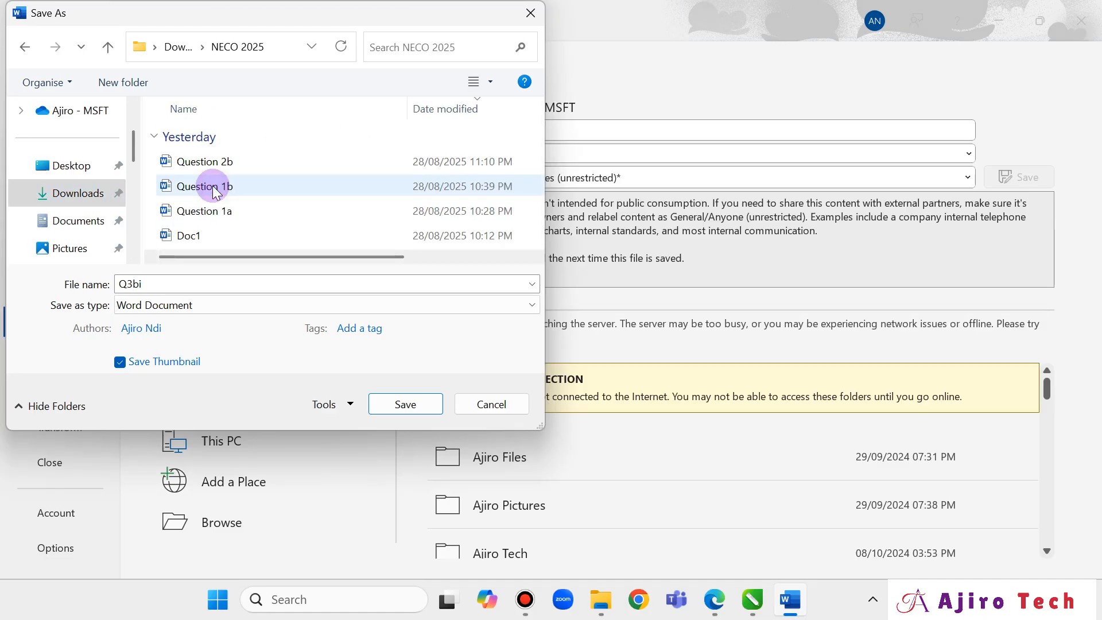
double_click(217, 285)
type("Questio")
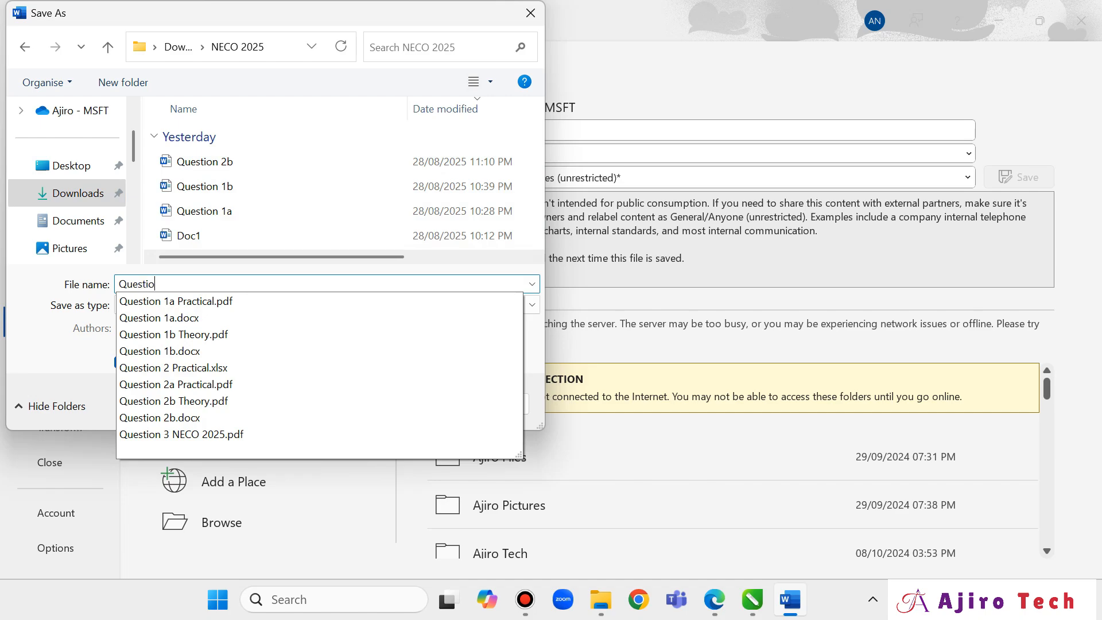
type("n 3b")
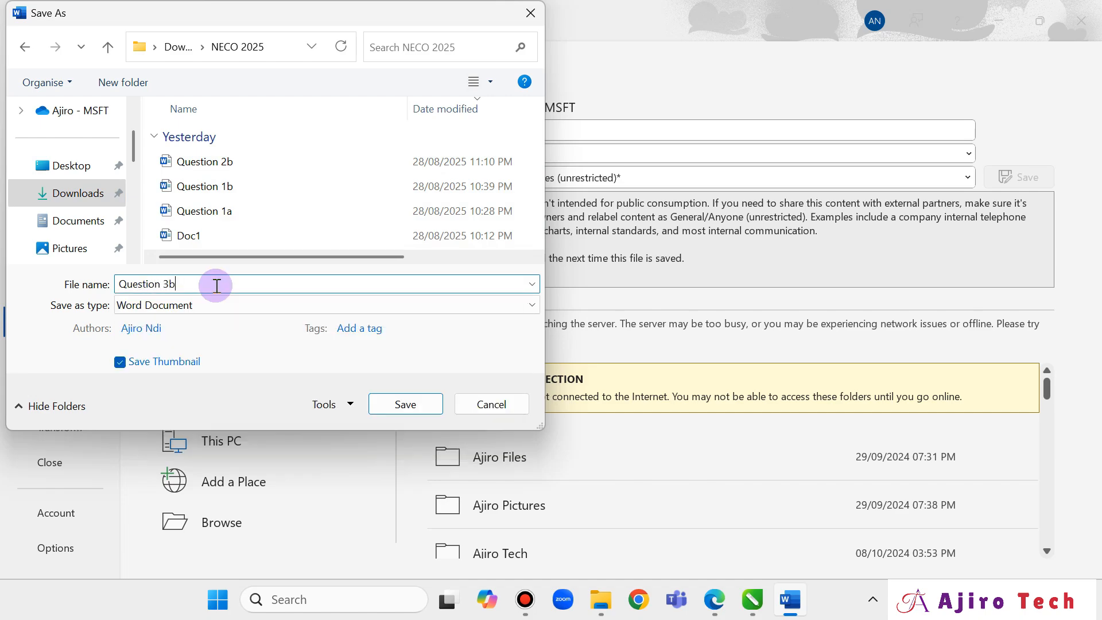
left_click(413, 410)
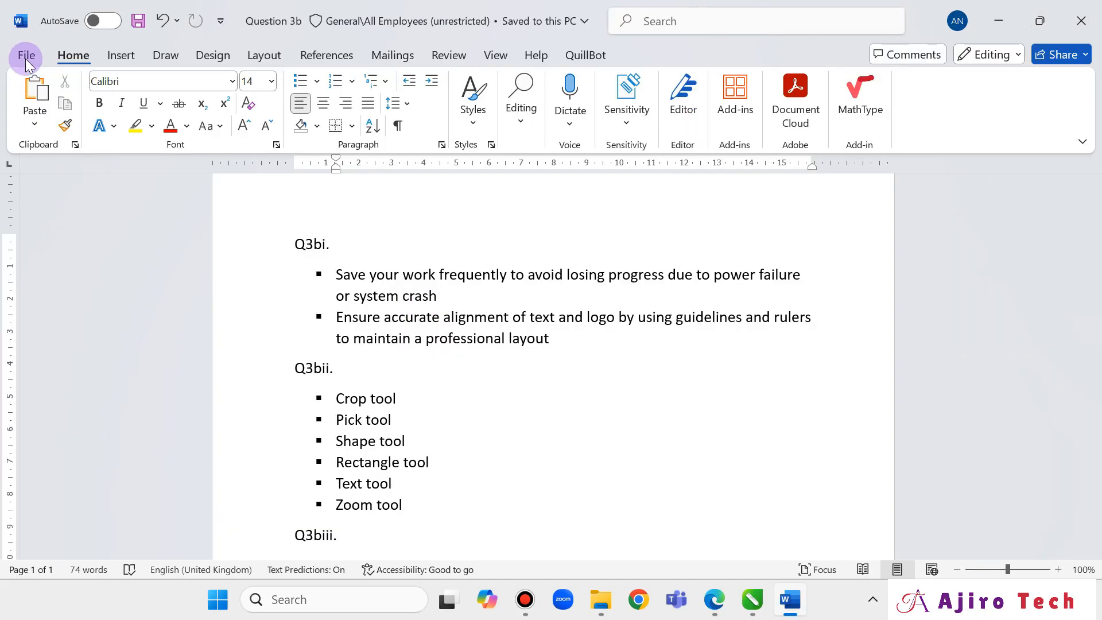
Print the answers to PDF without sensitivity labels, entering a justification.
left_click(27, 60)
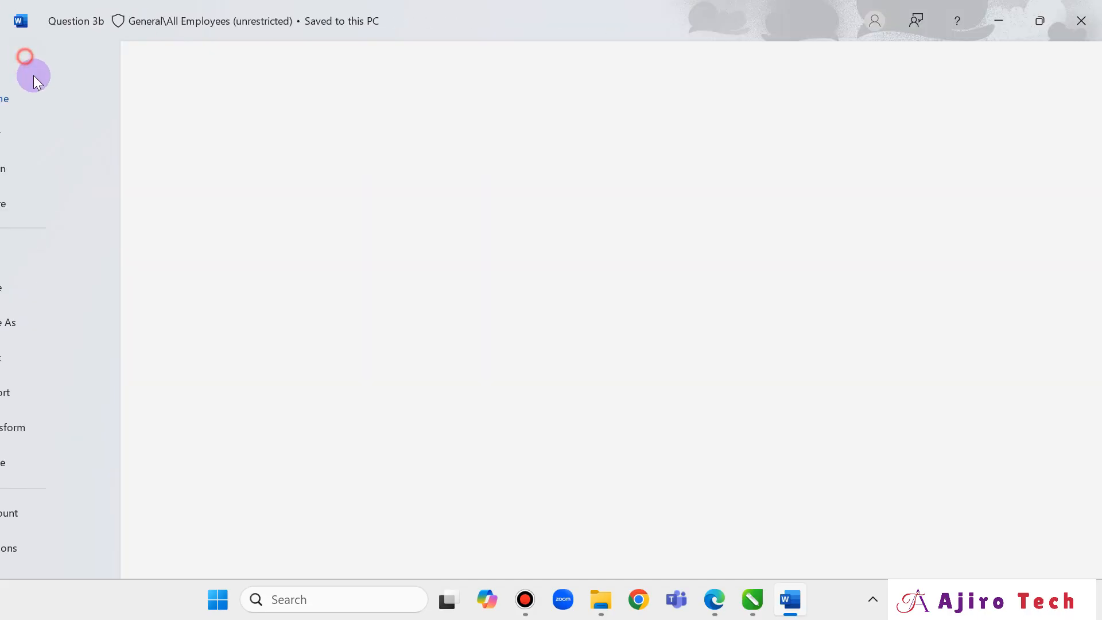
left_click(57, 343)
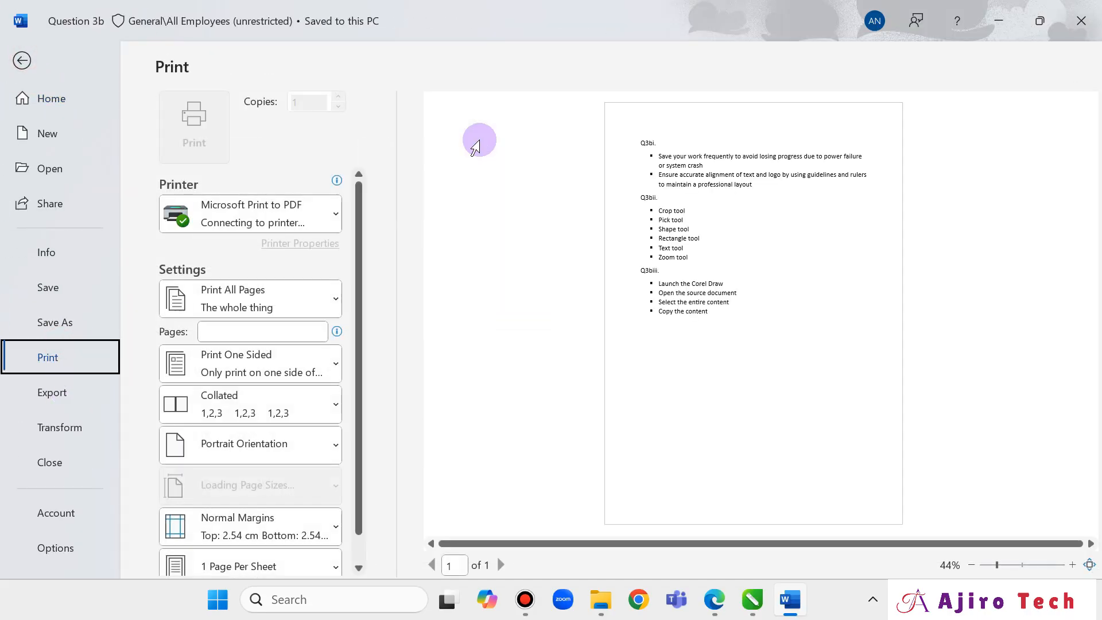
left_click(193, 144)
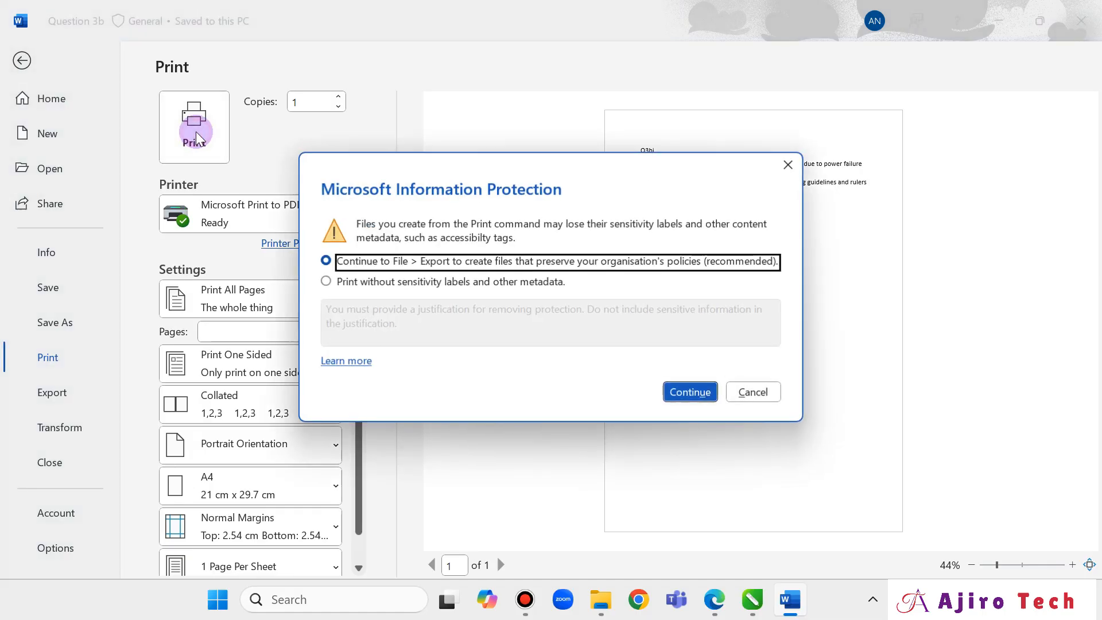
left_click(449, 281)
left_click(445, 326)
type("A")
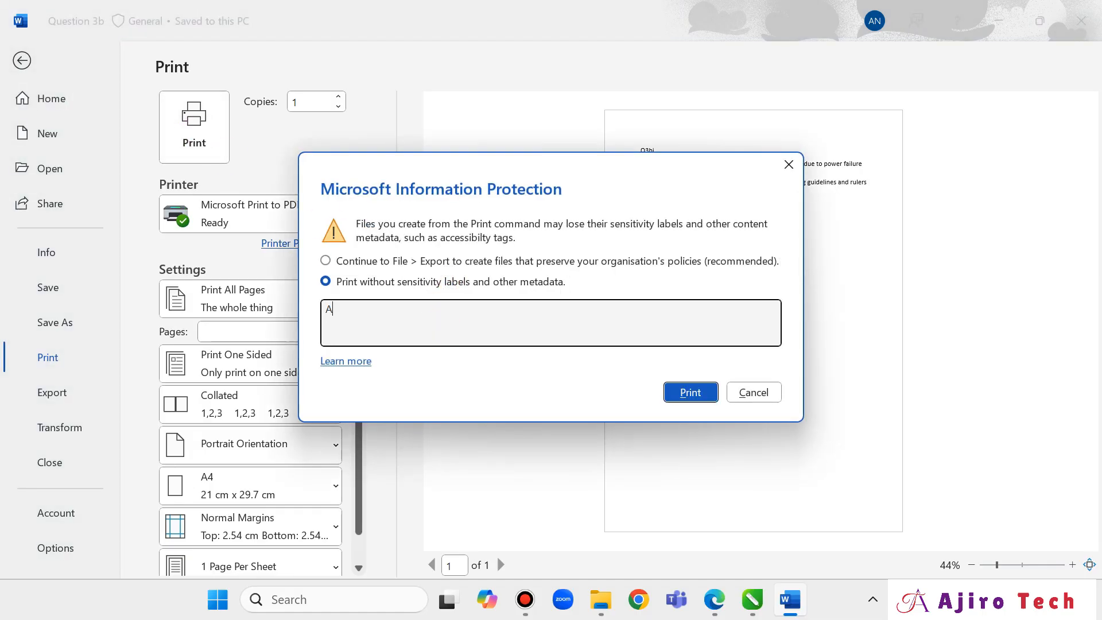
type("jiro Tech")
left_click(686, 392)
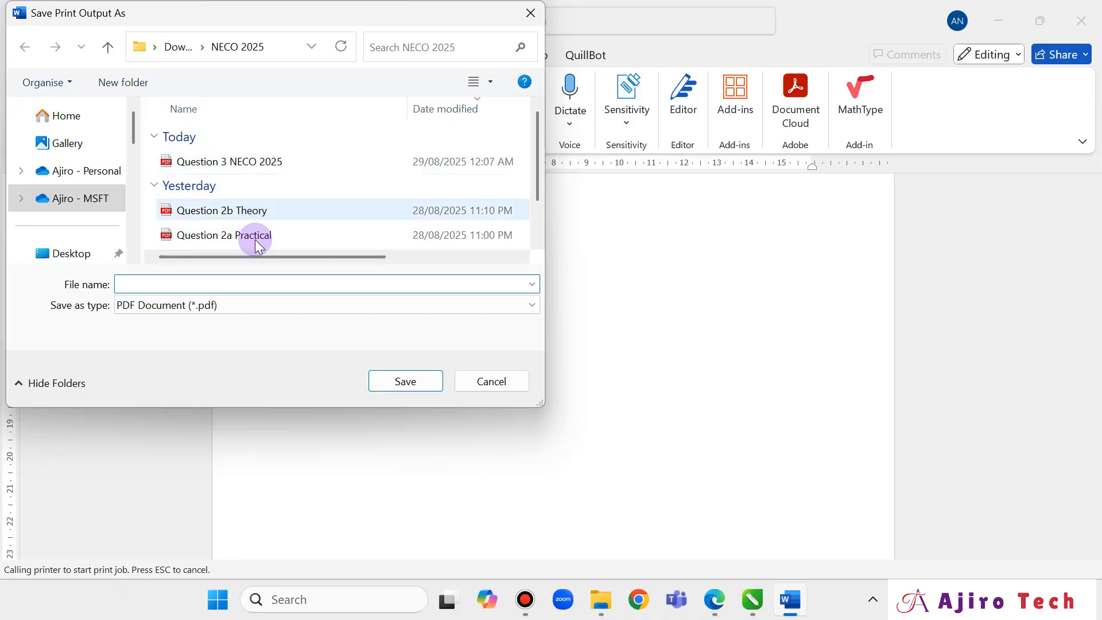
Name the PDF 'Question 3b Theory' and open it from the NECO 2025 folder.
type("Ques")
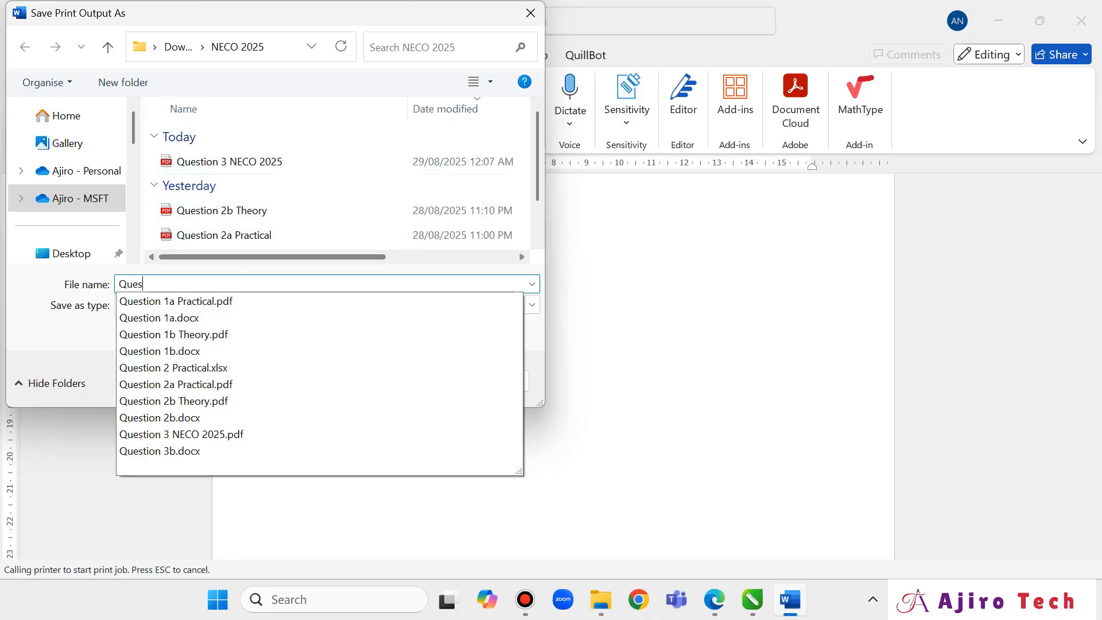
type("tion 3")
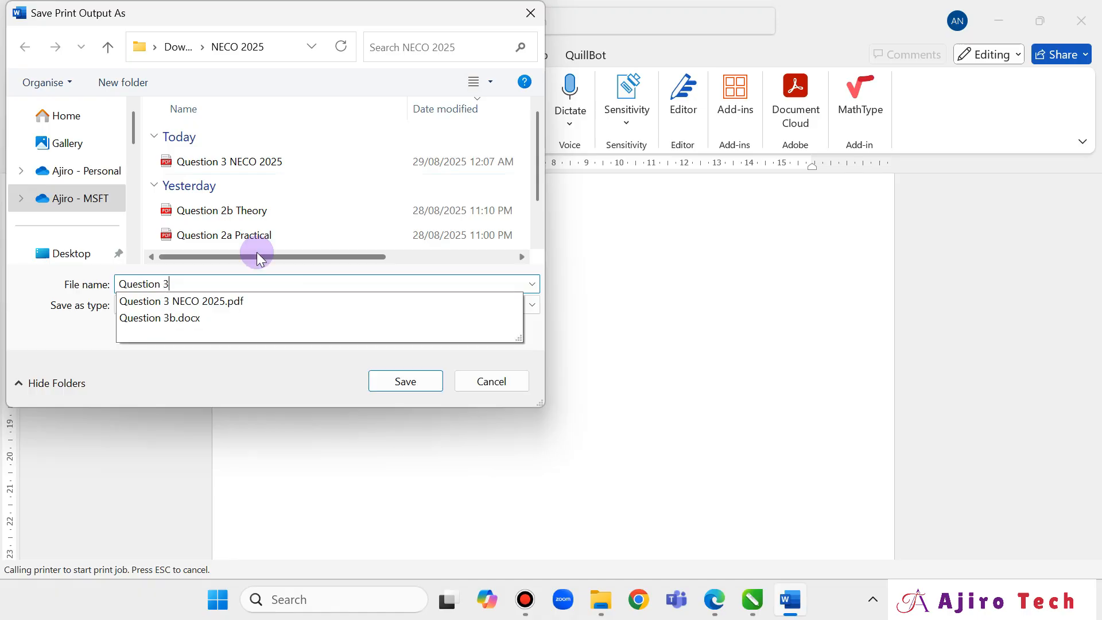
type("b Theory")
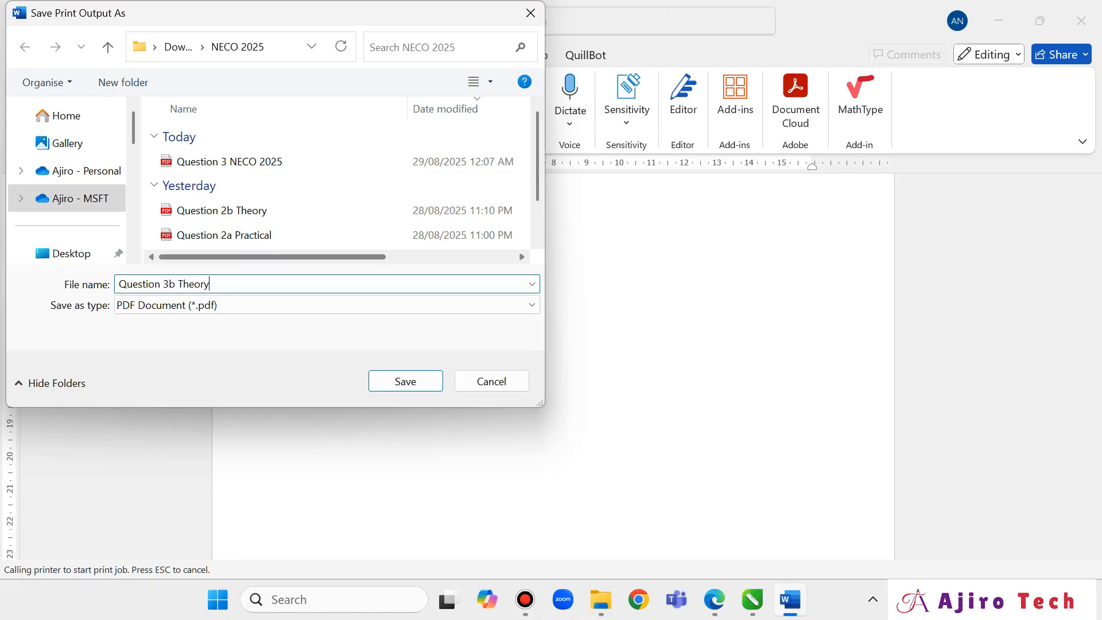
key("Return")
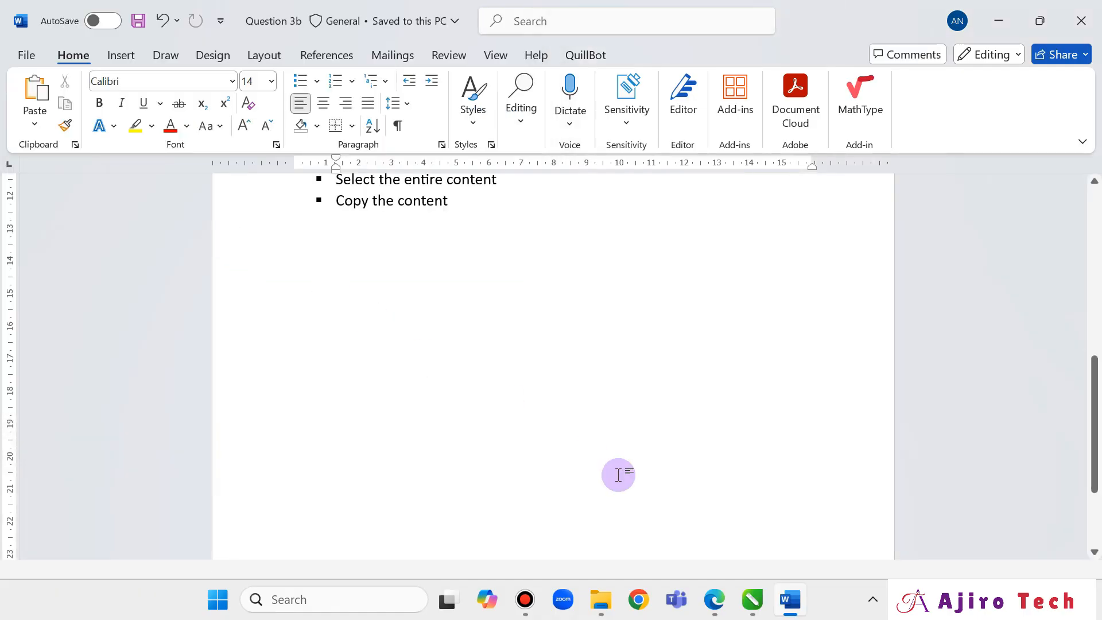
left_click(601, 599)
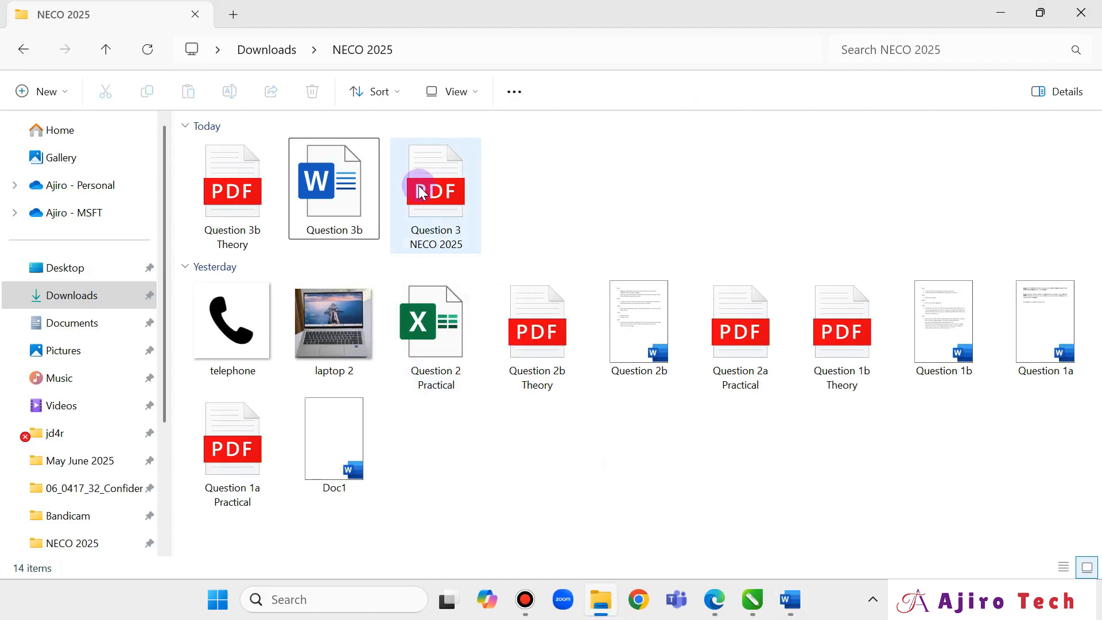
double_click(198, 190)
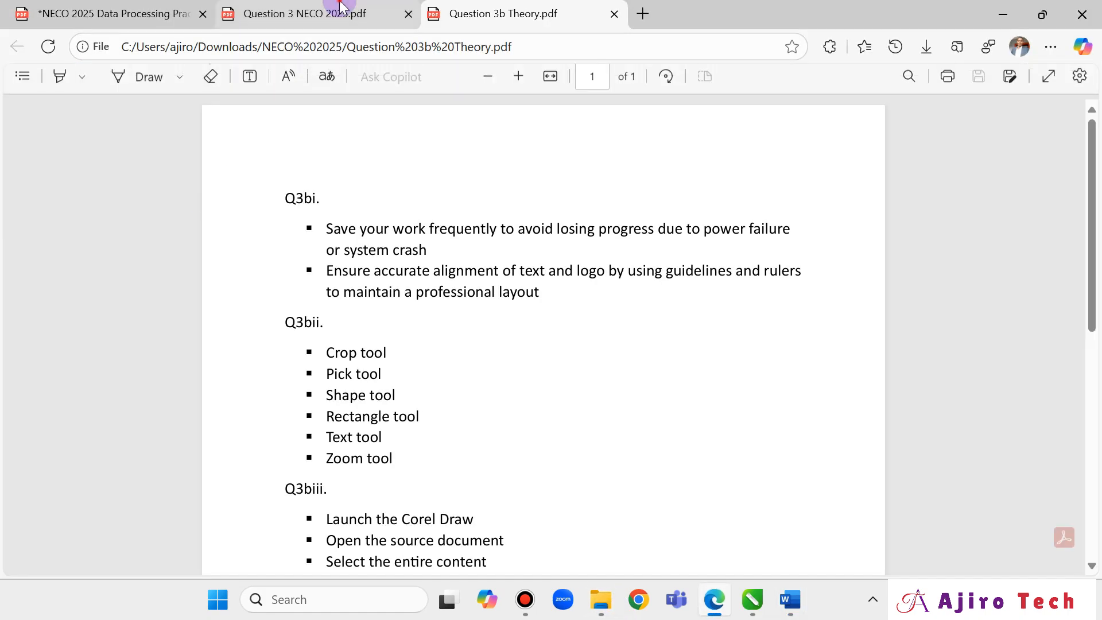
Compare the Question 3b Theory PDF, the business card PDF and the exam paper's Section B.
left_click(341, 9)
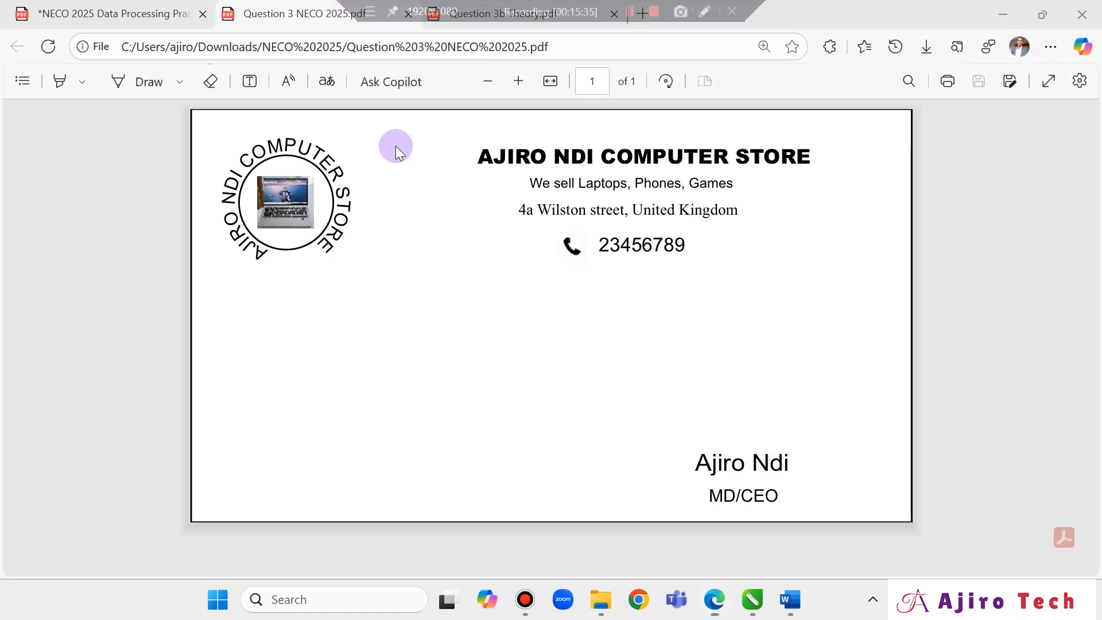
left_click(500, 22)
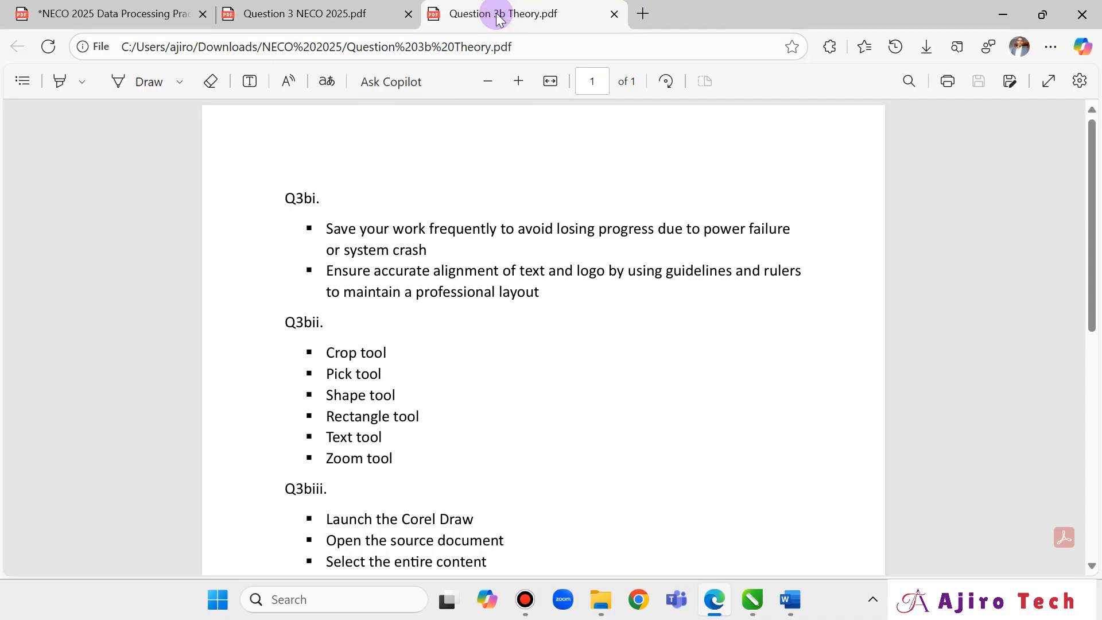
scroll(374, 128, "down", 3)
scroll(413, 221, "up", 2)
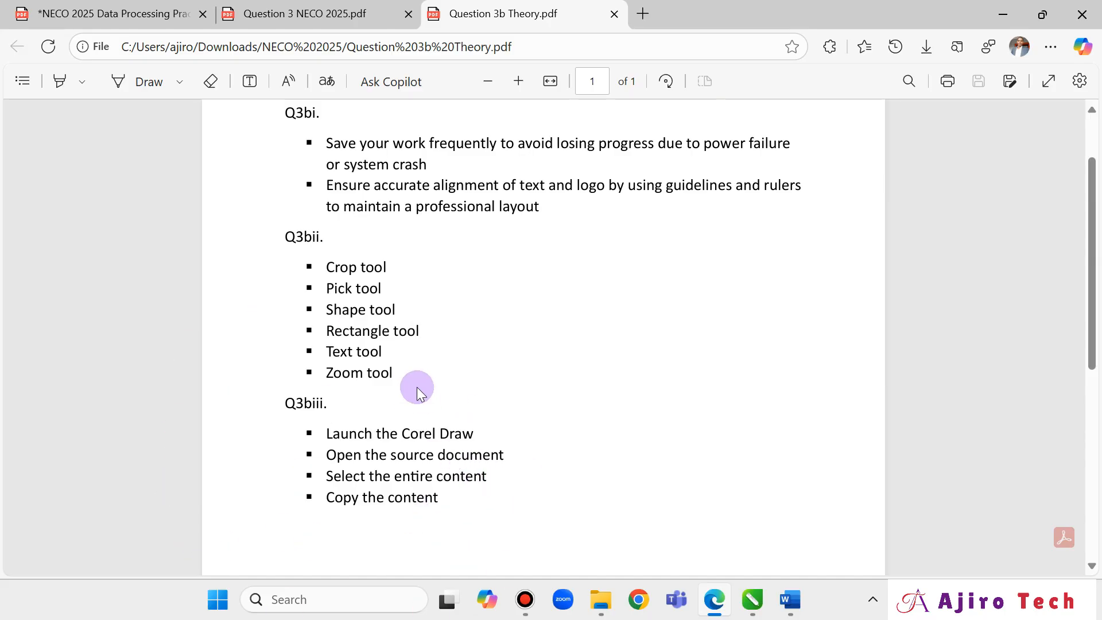
left_click(285, 12)
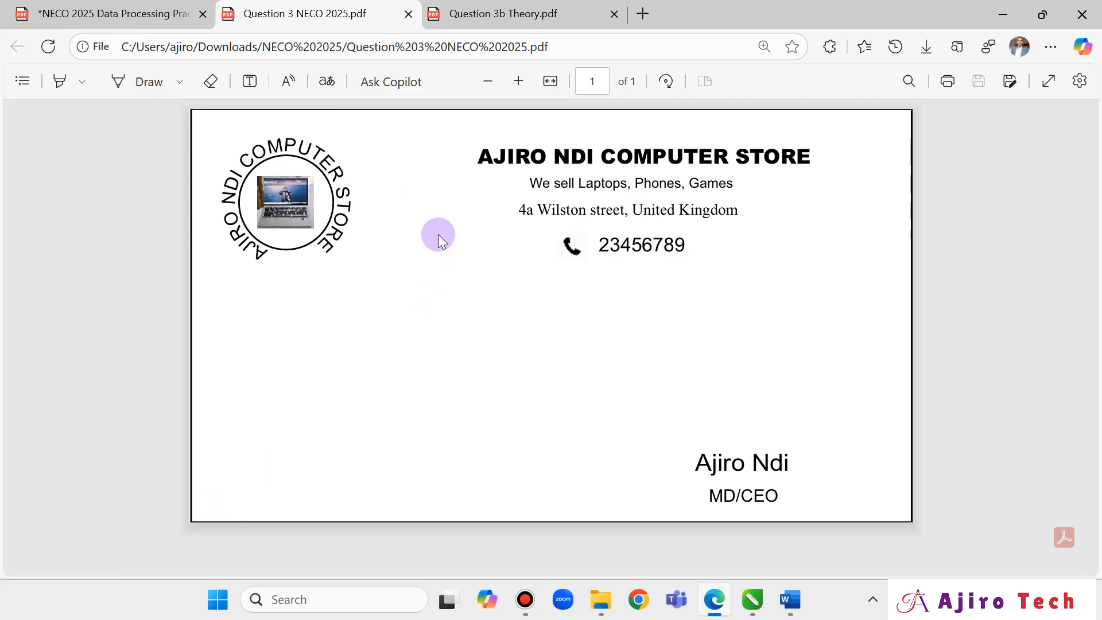
left_click(148, 14)
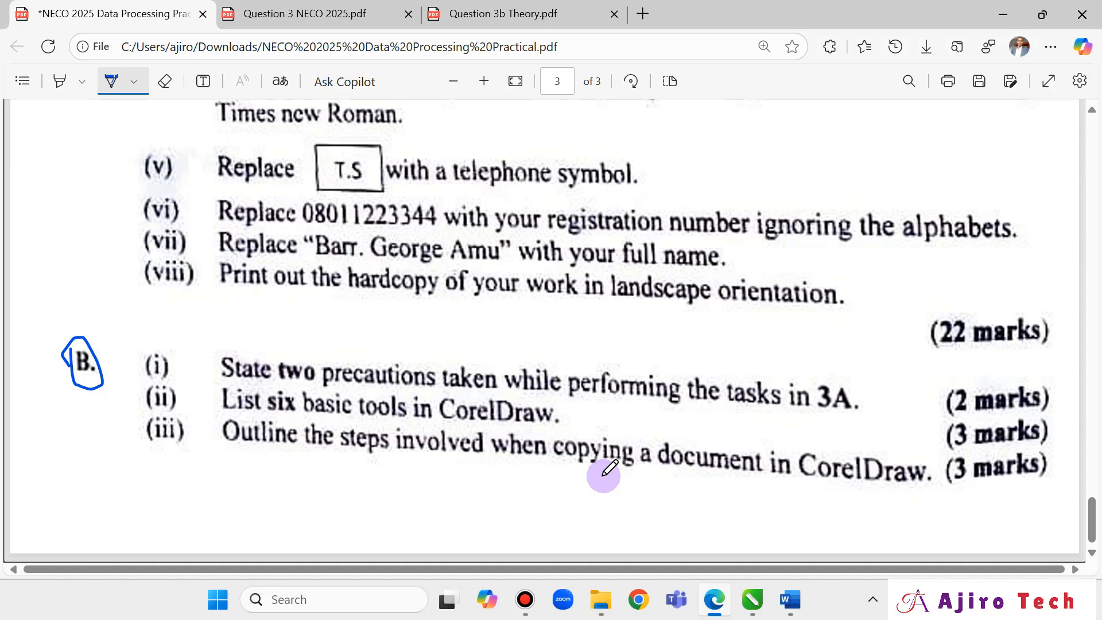
left_click(498, 12)
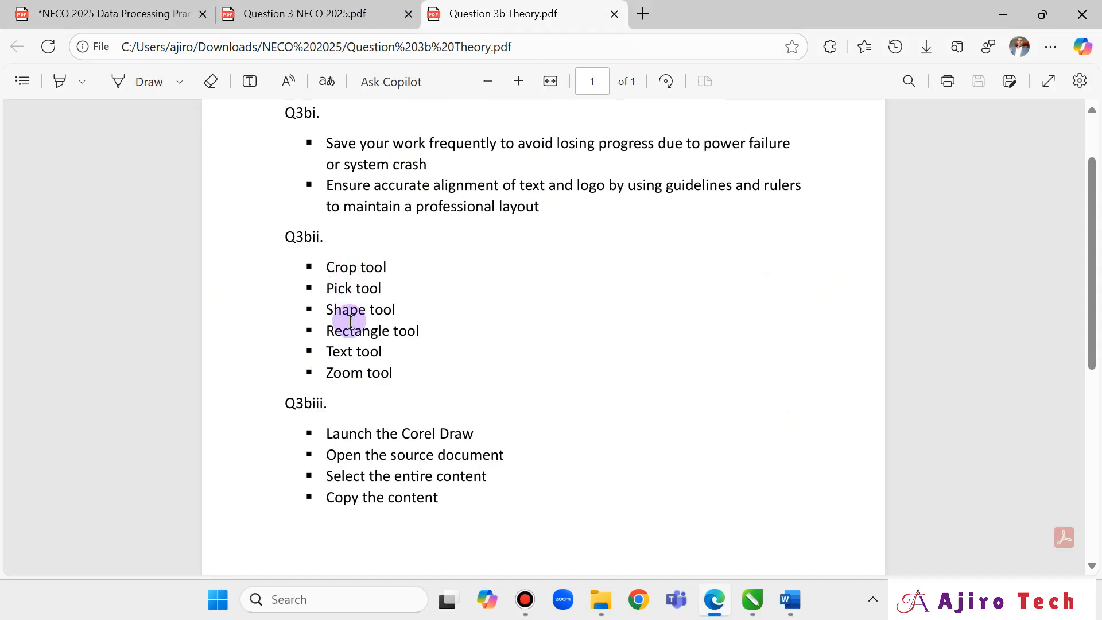
left_click(270, 10)
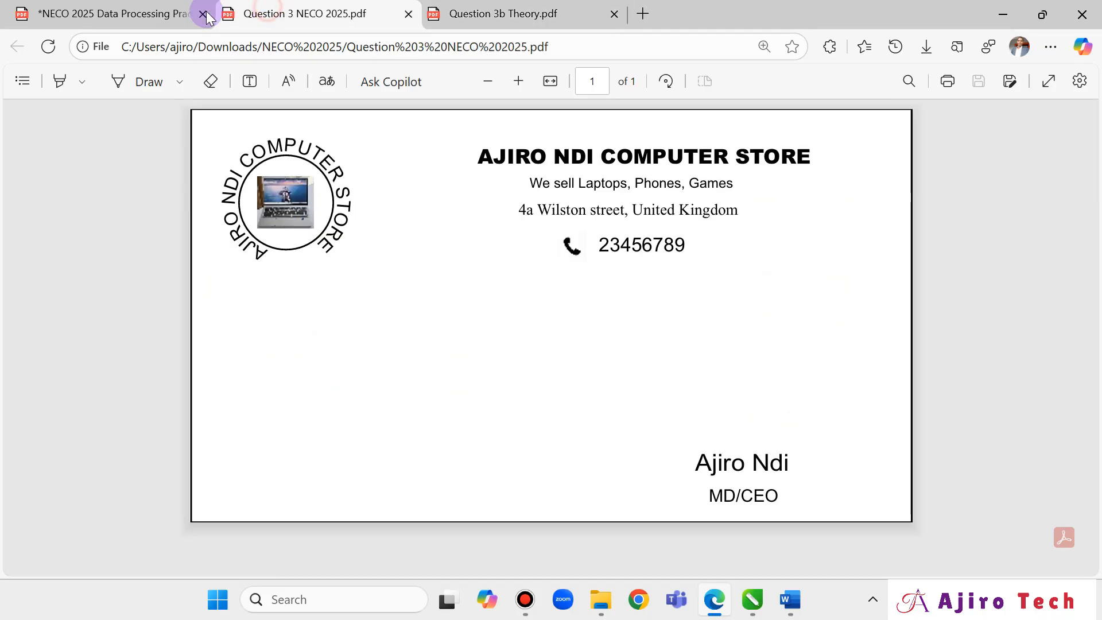
left_click(113, 15)
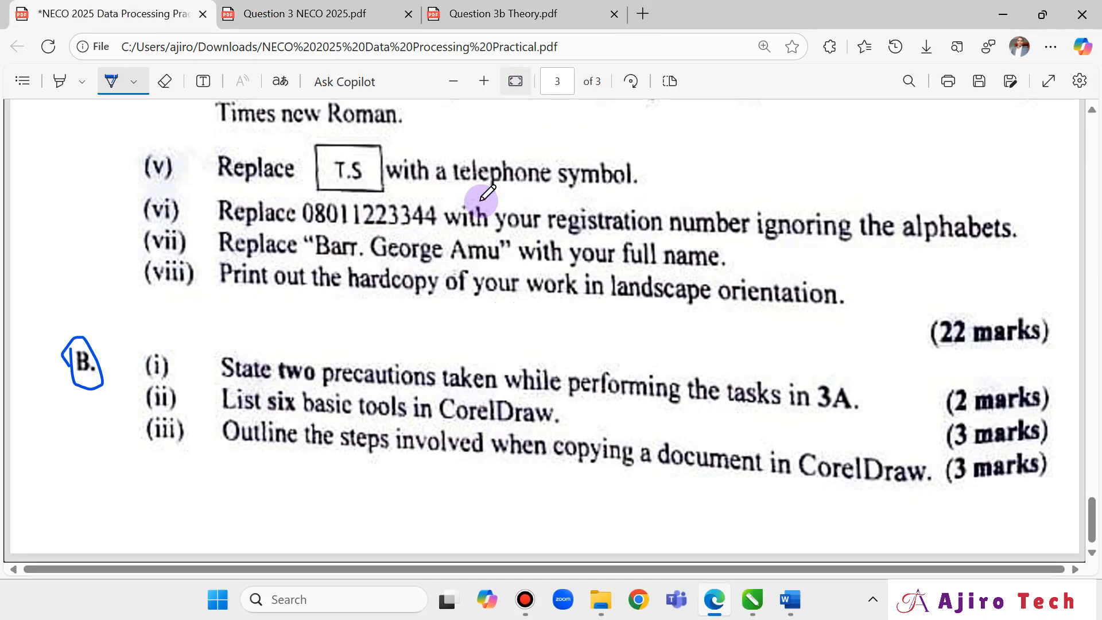